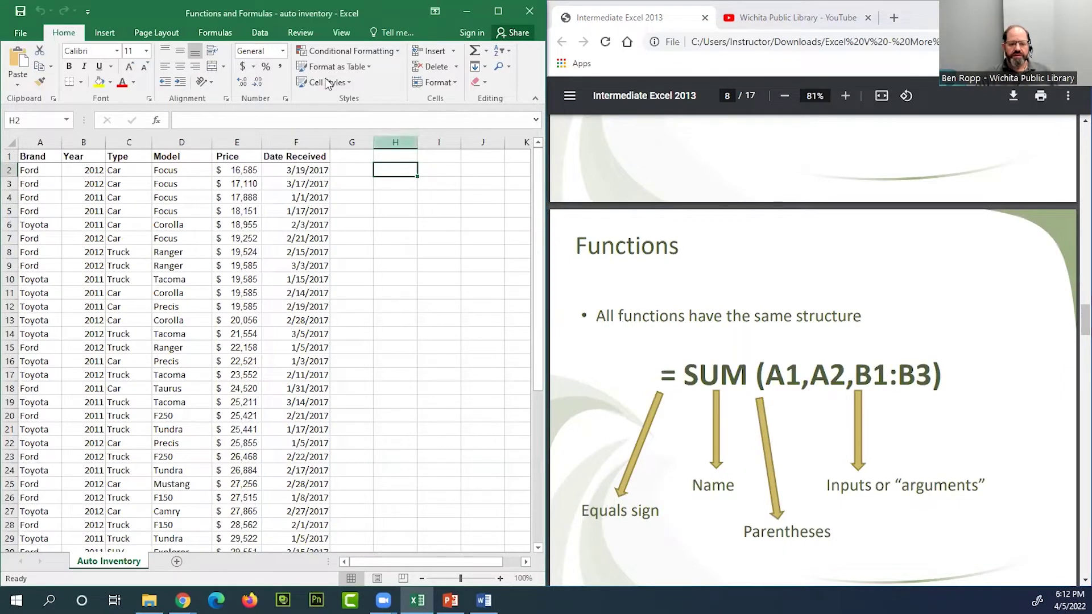
Maximize the auto inventory workbook window and set the worksheet zoom to 110%.
key(super+Down)
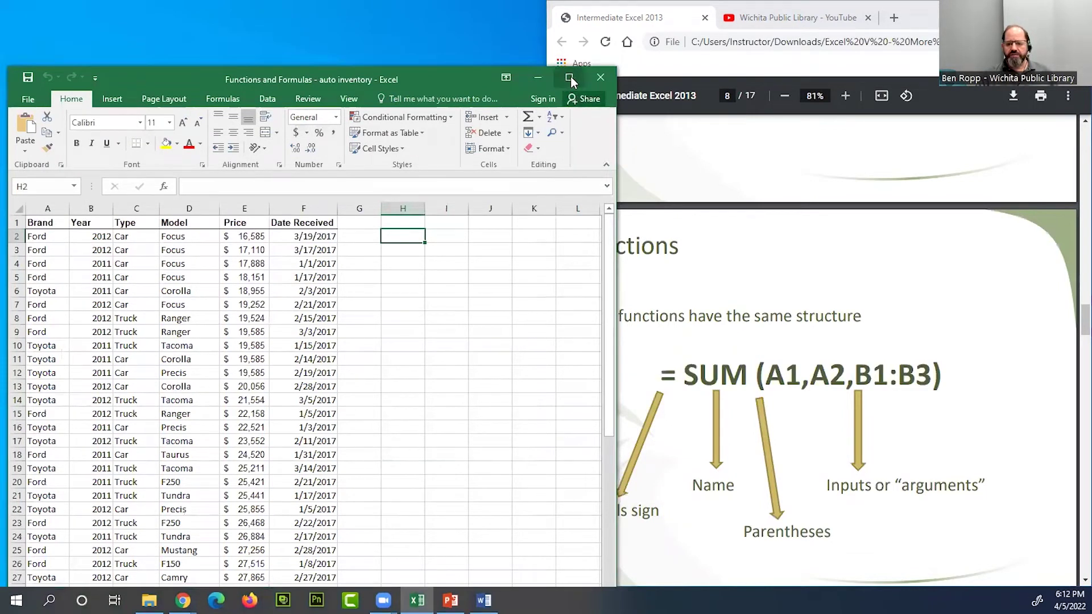
click(571, 76)
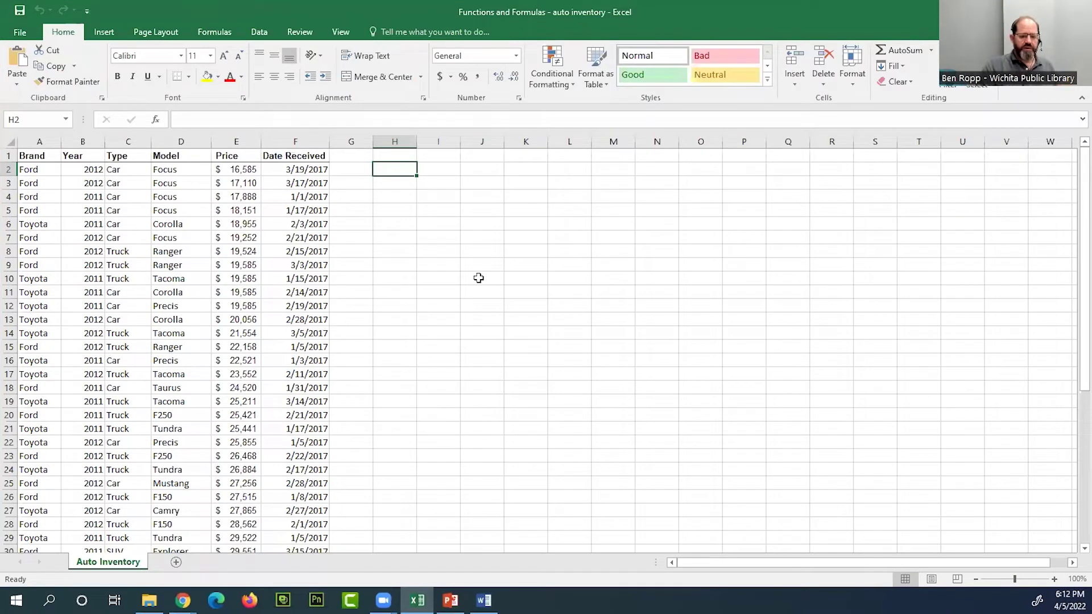
click(1053, 579)
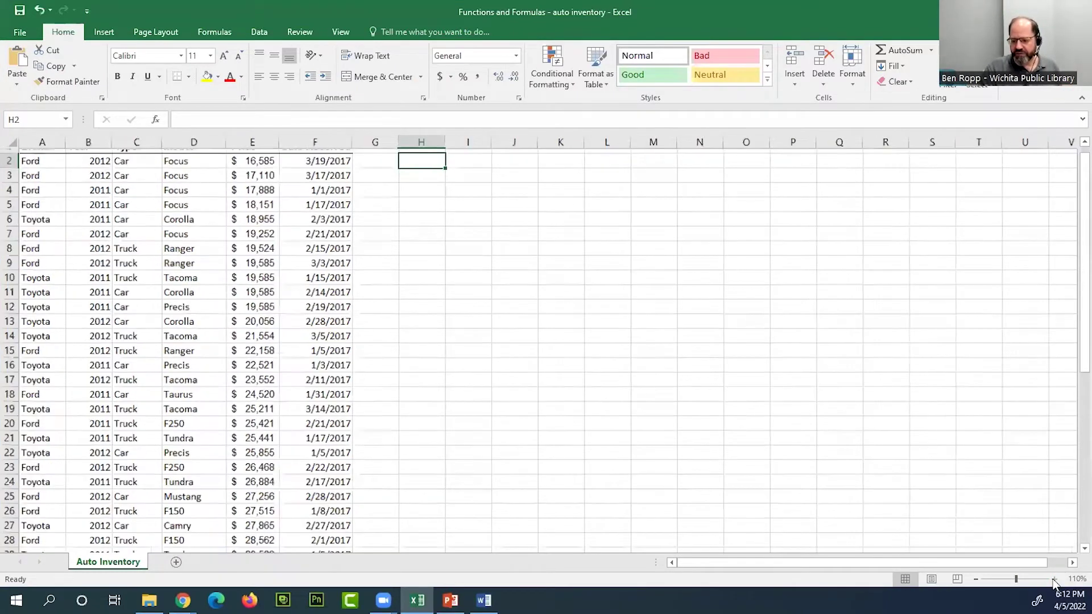
scroll(654, 468, up, 1)
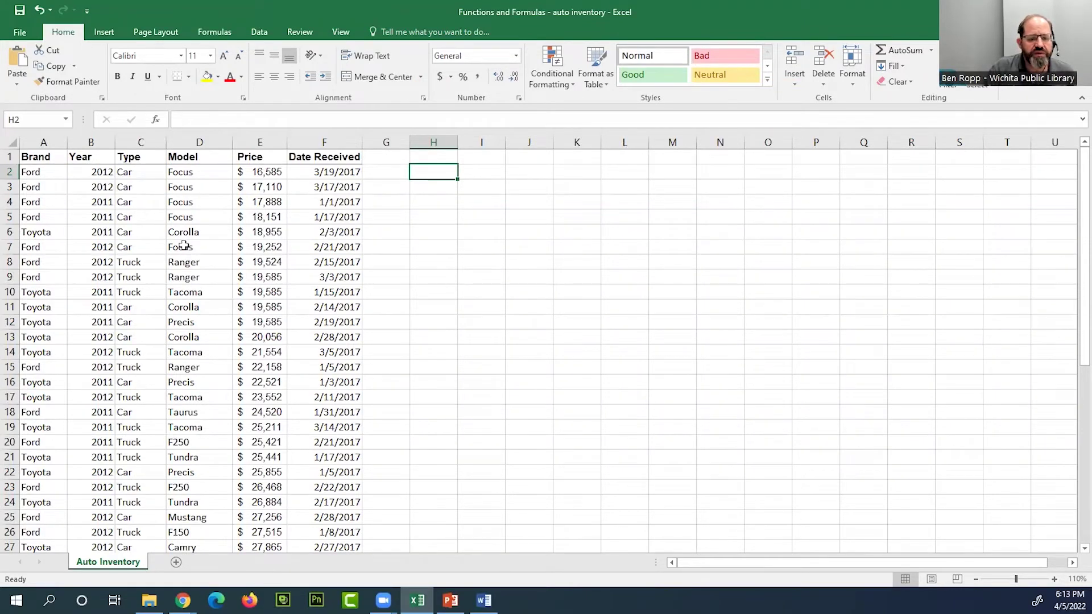
Look through the auto inventory list from the header row to the last record and back.
scroll(180, 240, down, 1)
scroll(179, 239, down, 3)
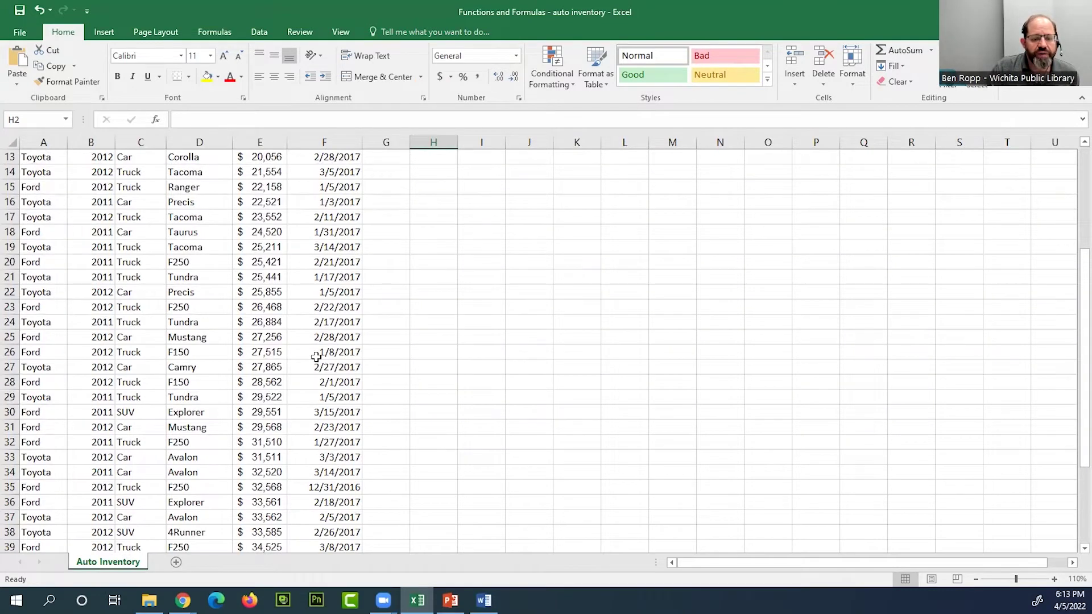
scroll(316, 357, up, 4)
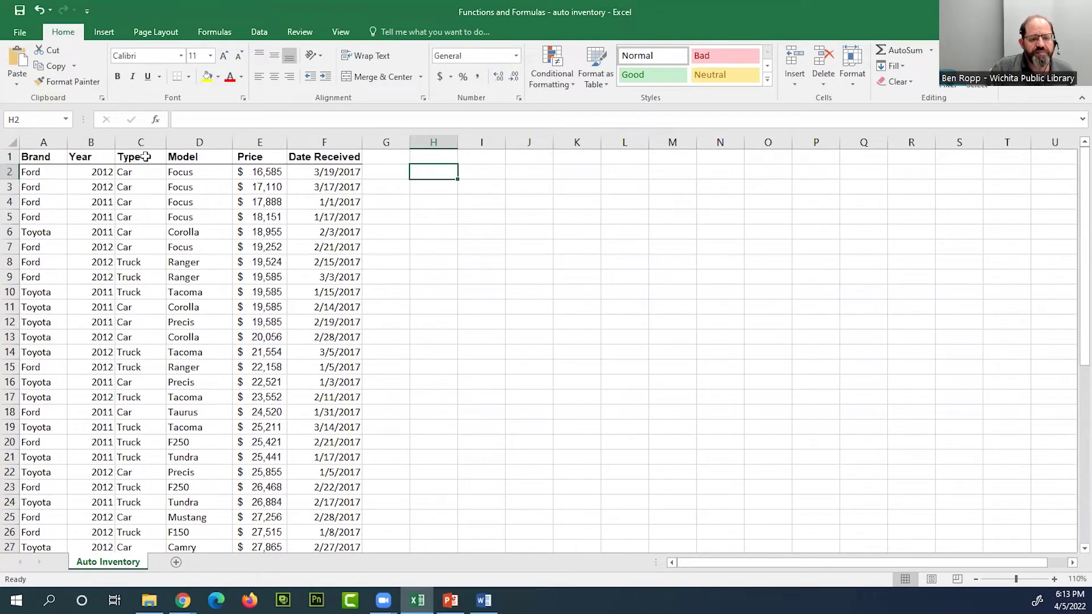
scroll(244, 260, down, 1)
scroll(244, 260, down, 9)
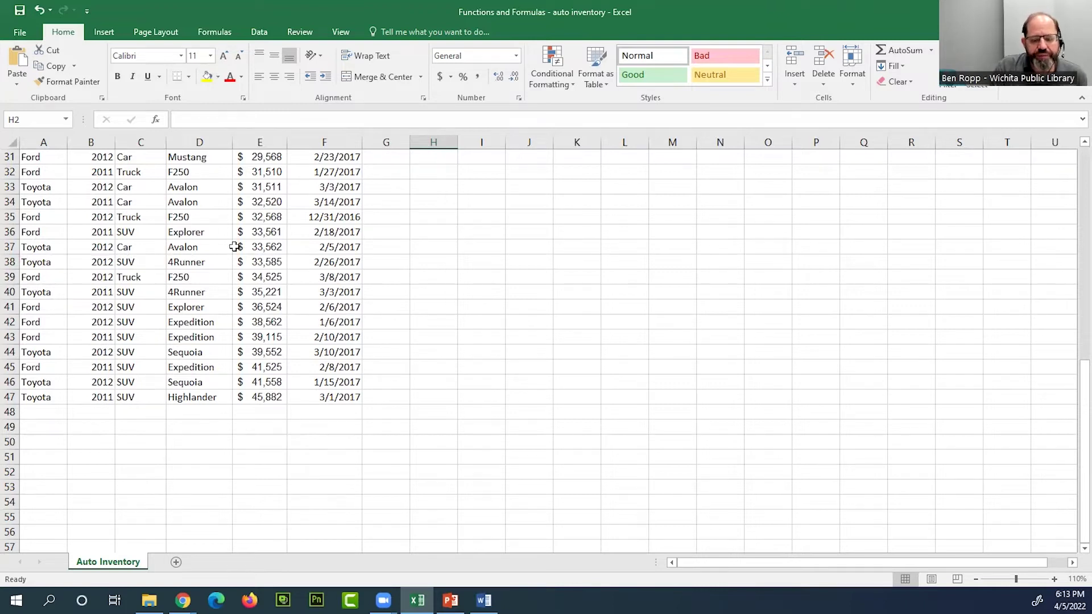
scroll(251, 318, up, 5)
scroll(251, 317, up, 5)
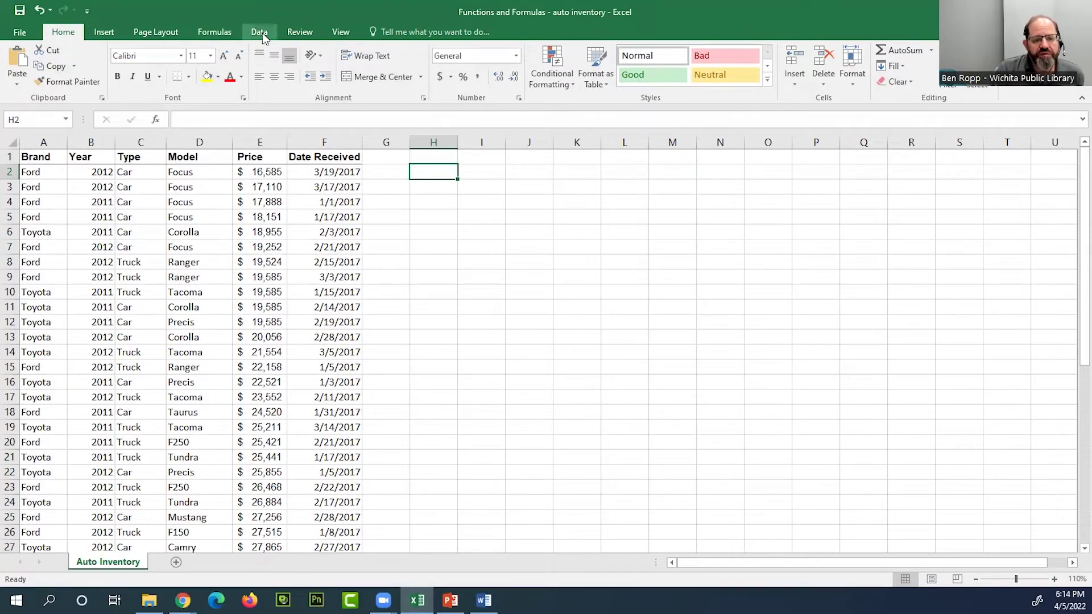
Try to freeze the worksheet's top row and check the headings against the lower records.
click(340, 33)
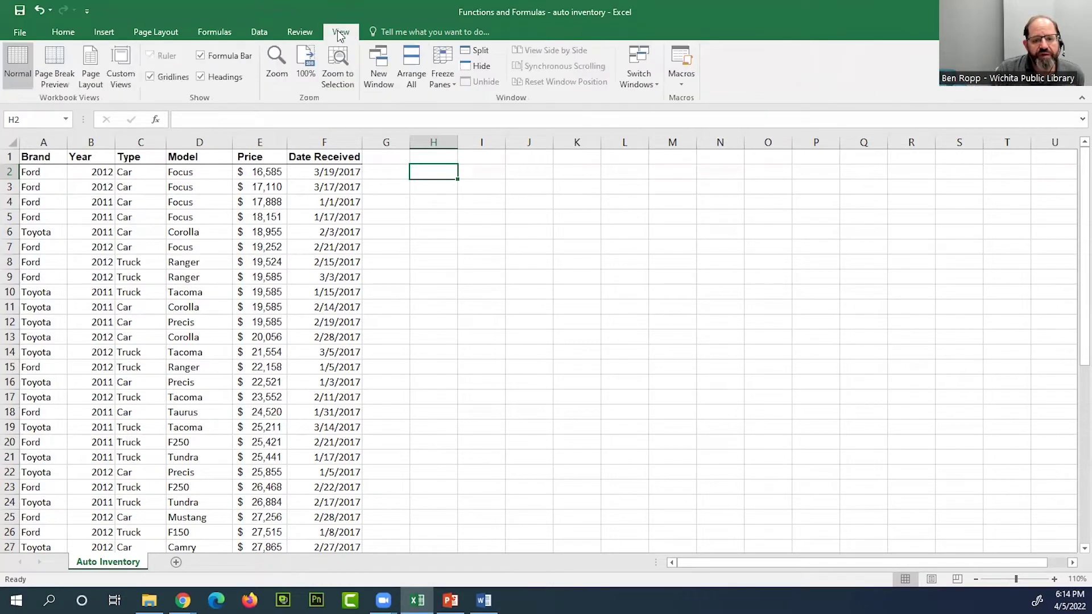
click(449, 80)
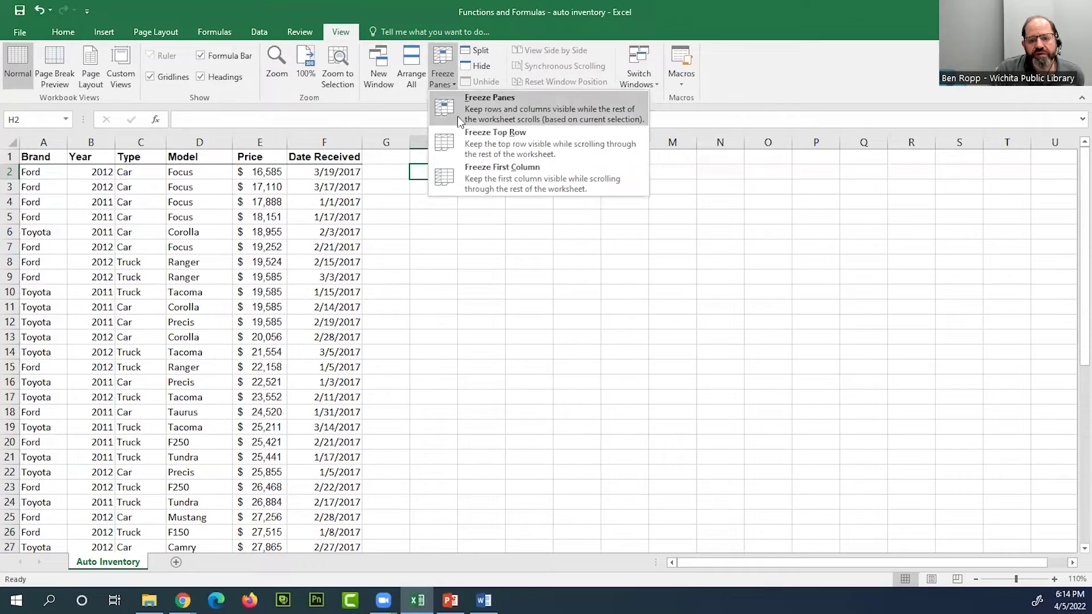
click(493, 141)
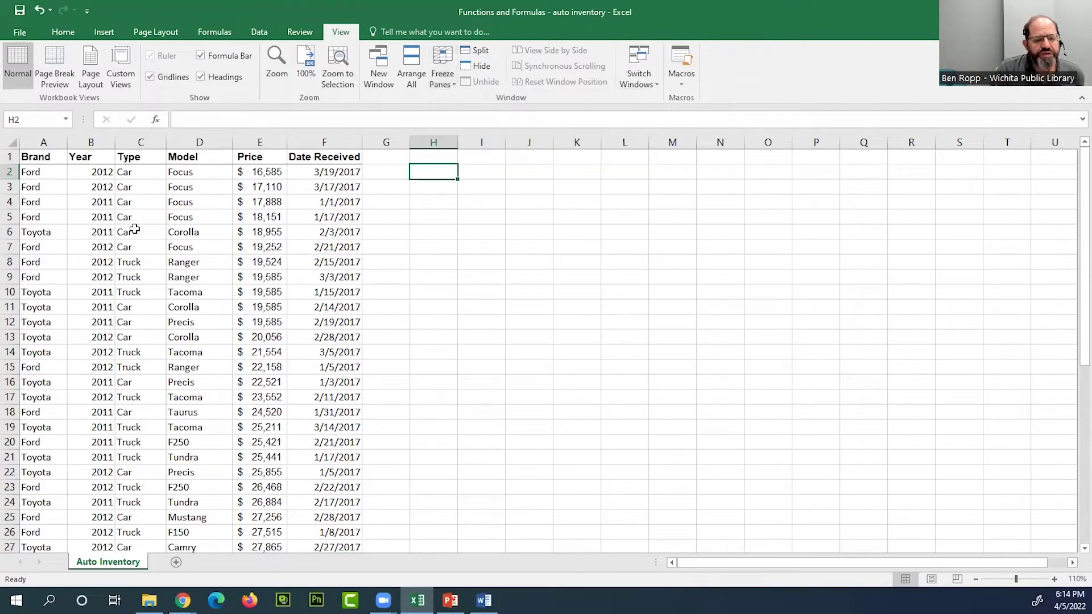
scroll(136, 230, down, 2)
scroll(187, 228, down, 2)
scroll(212, 220, down, 1)
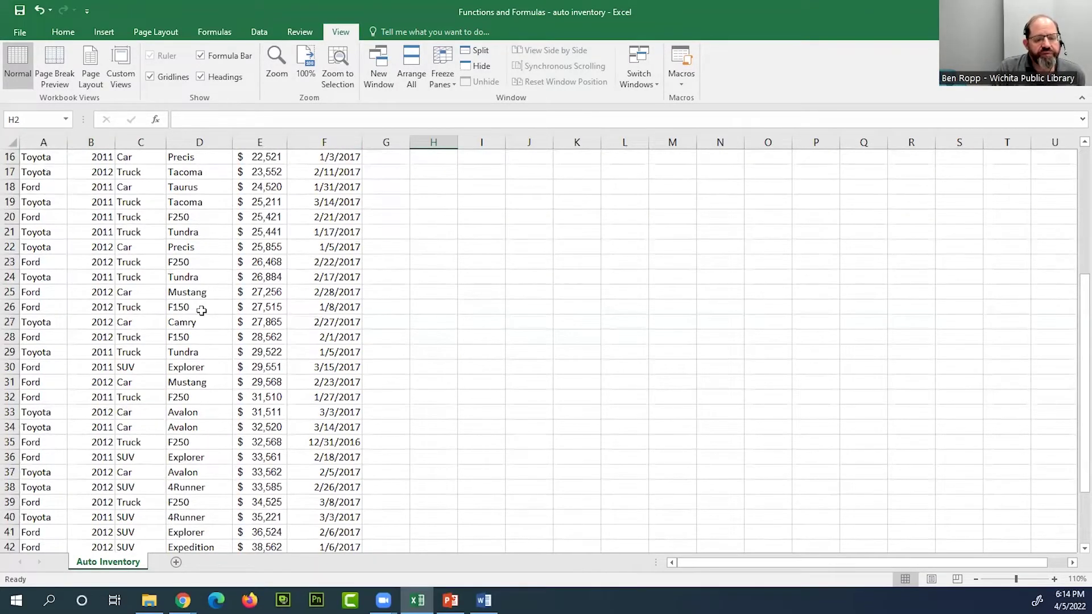
scroll(201, 310, up, 5)
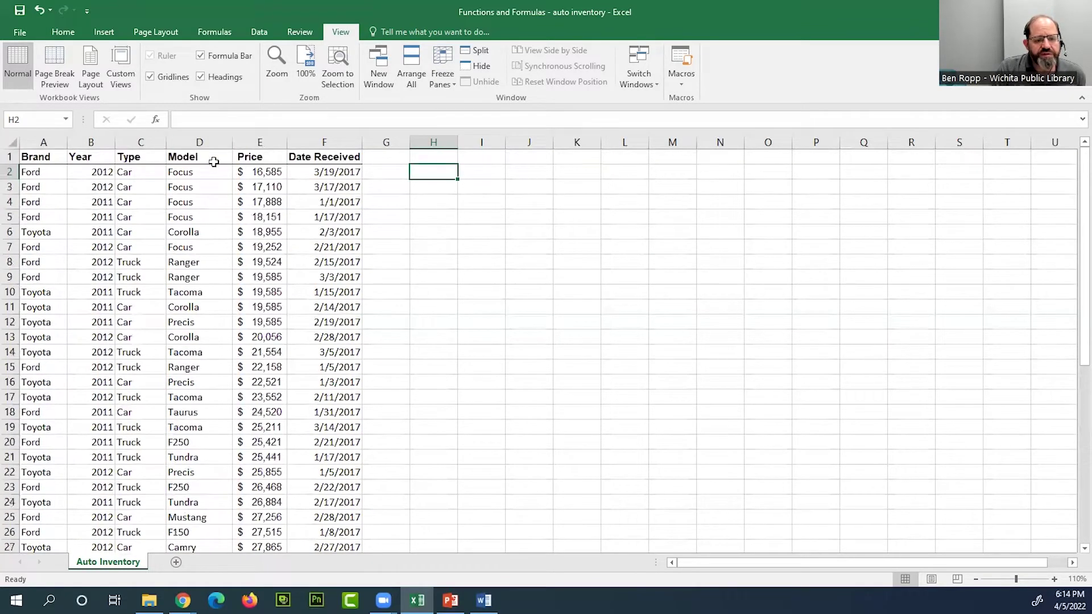
Apply Freeze Top Row to the inventory sheet and check the header row down to the end of the list.
click(449, 84)
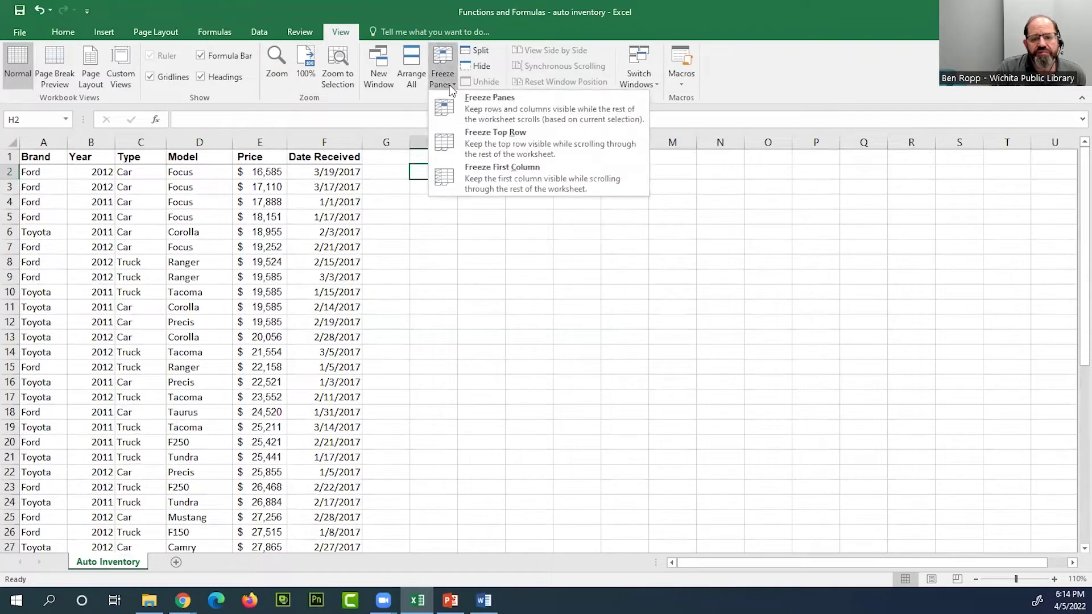
click(504, 145)
scroll(238, 216, down, 3)
scroll(239, 216, down, 7)
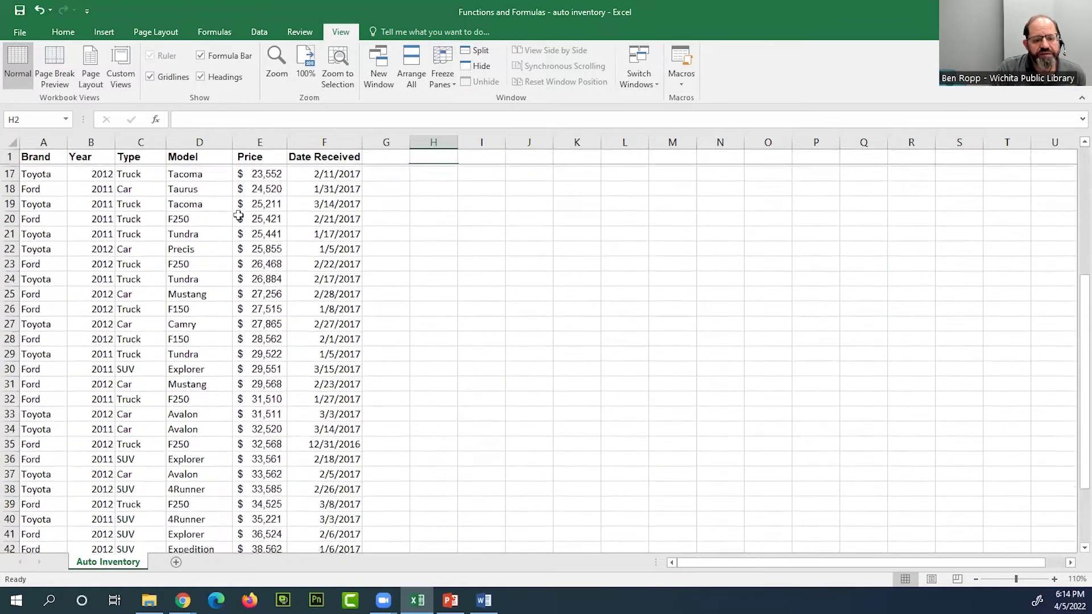
scroll(239, 216, down, 1)
scroll(239, 216, up, 9)
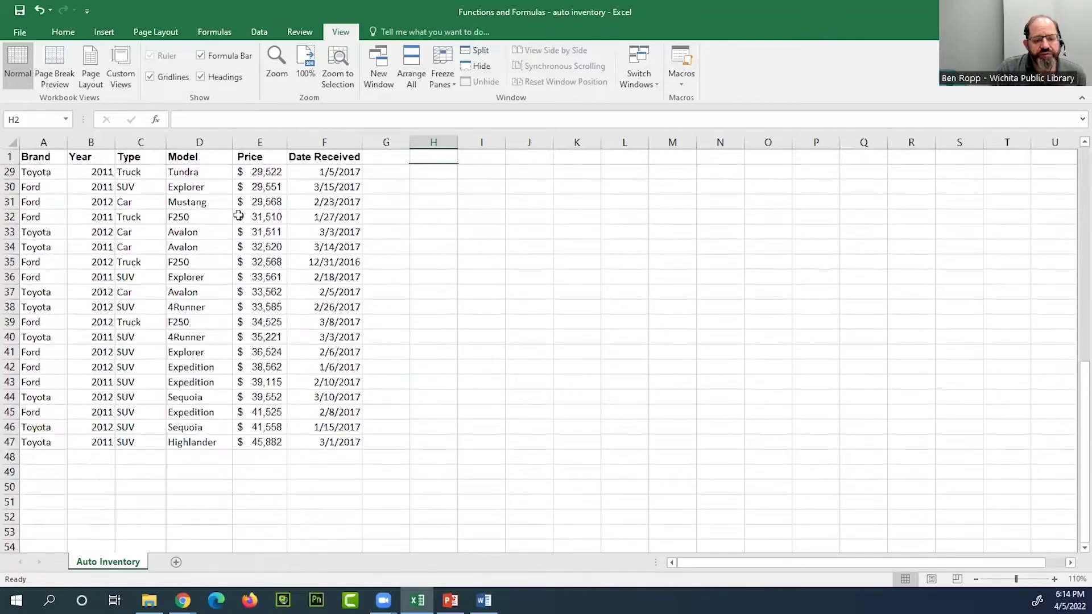
scroll(239, 216, up, 2)
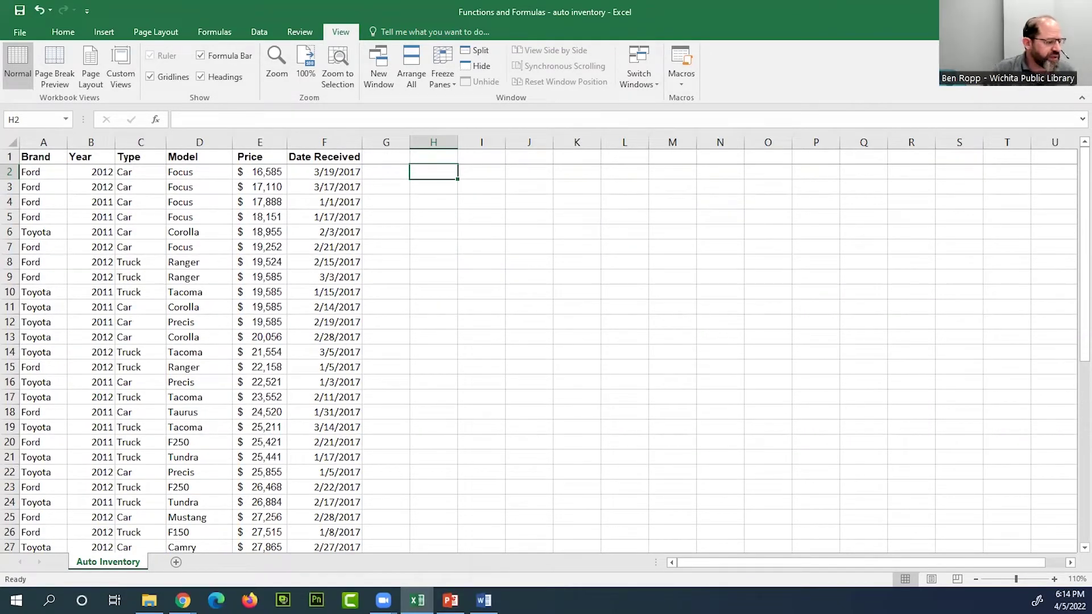
Switch to the browser's Google Drive class folder, download the Functions and Formulas auto inventory workbook, and minimize the browser.
key(alt+Tab)
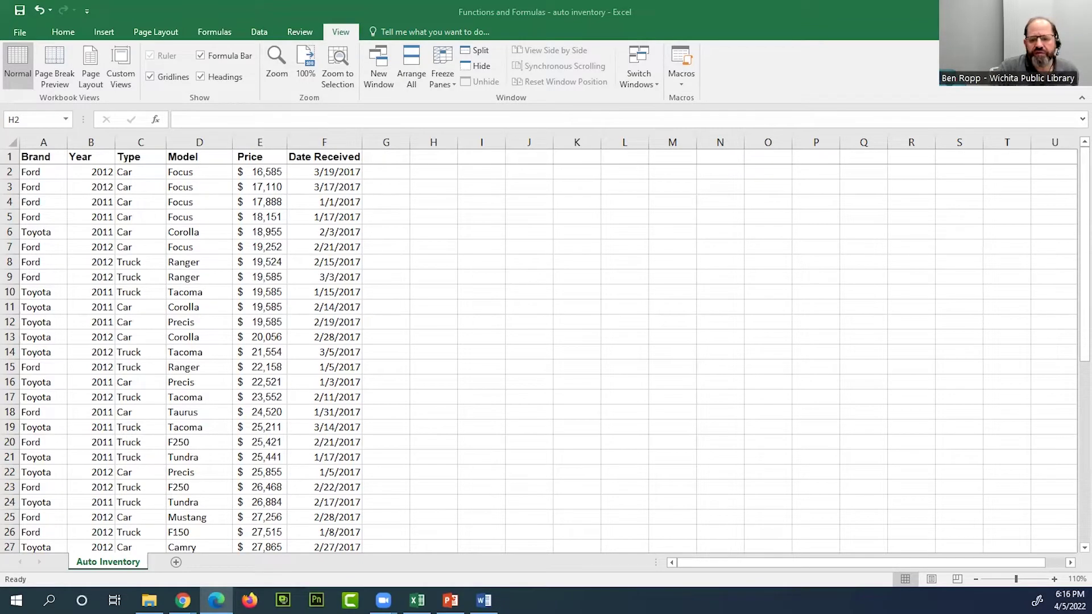
key(alt+Tab)
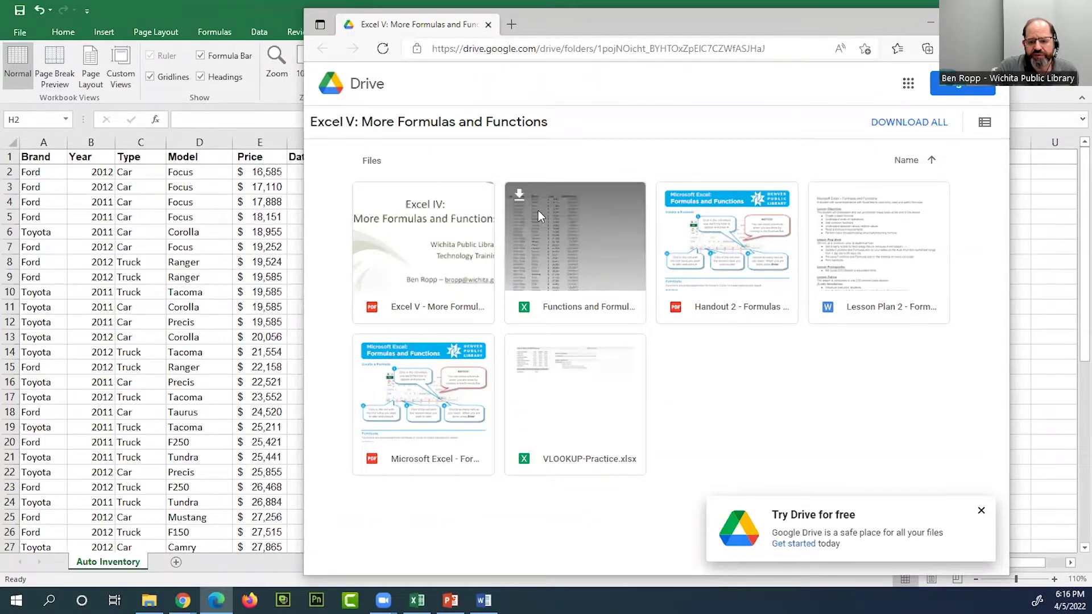
click(520, 200)
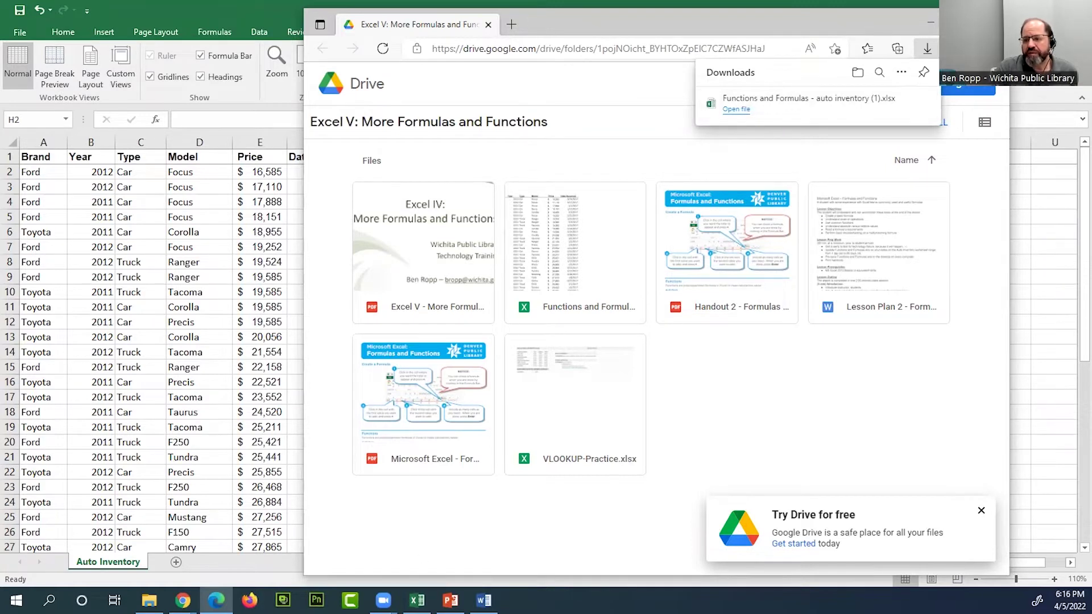
click(927, 23)
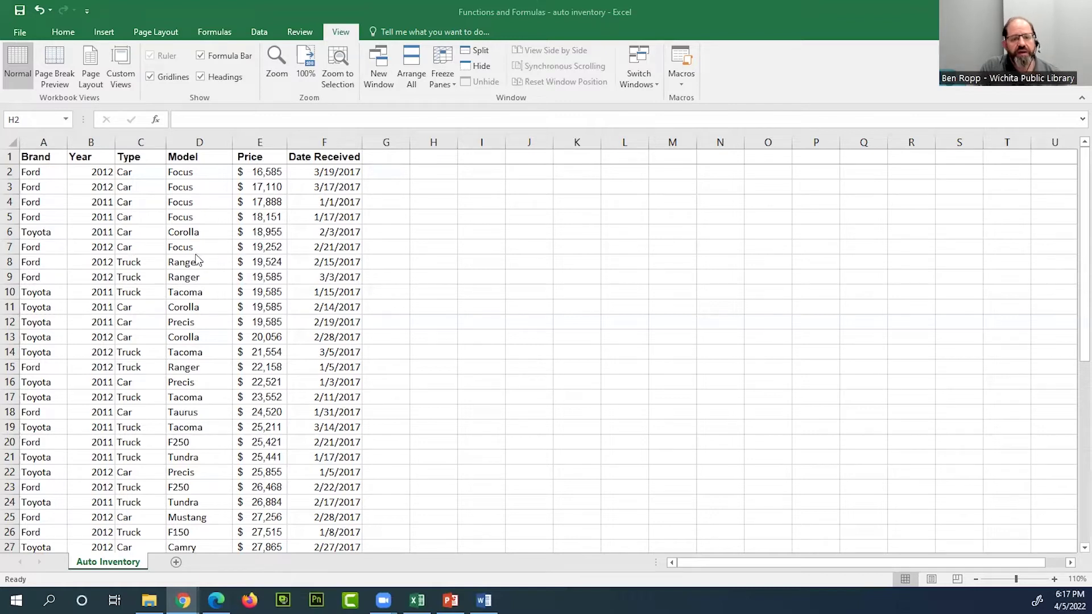
Review the inventory's column headings one by one: Brand, Year, Type, Model, Price and Date Received.
click(68, 35)
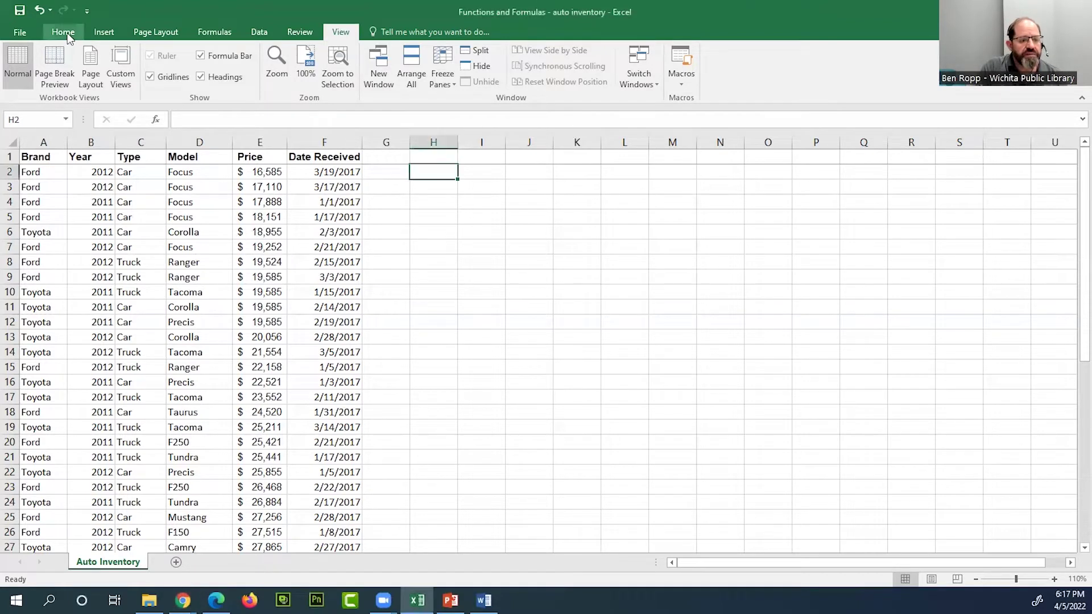
click(65, 33)
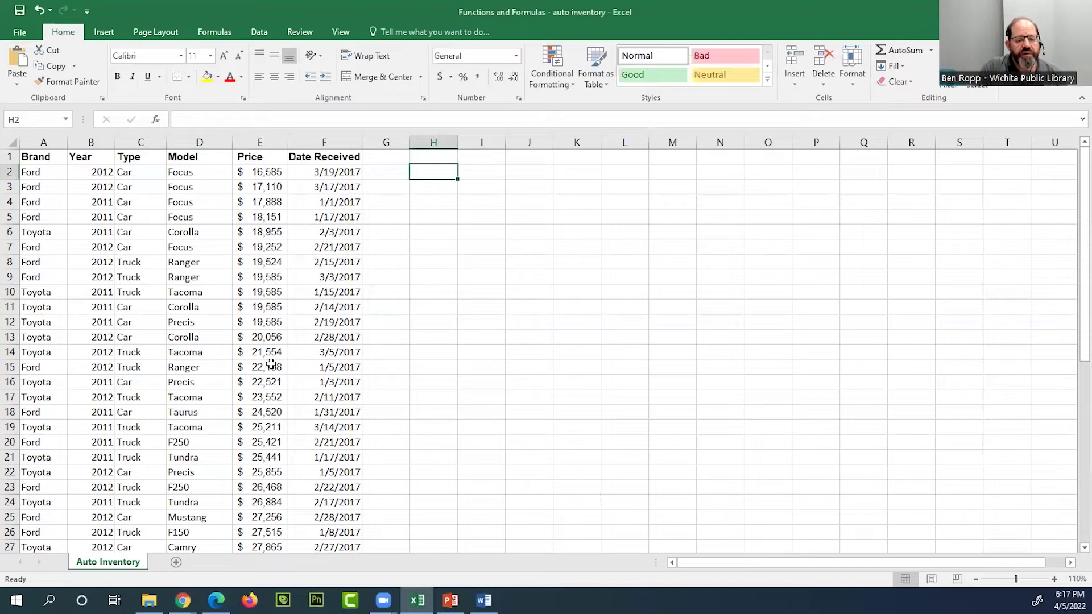
scroll(271, 364, down, 8)
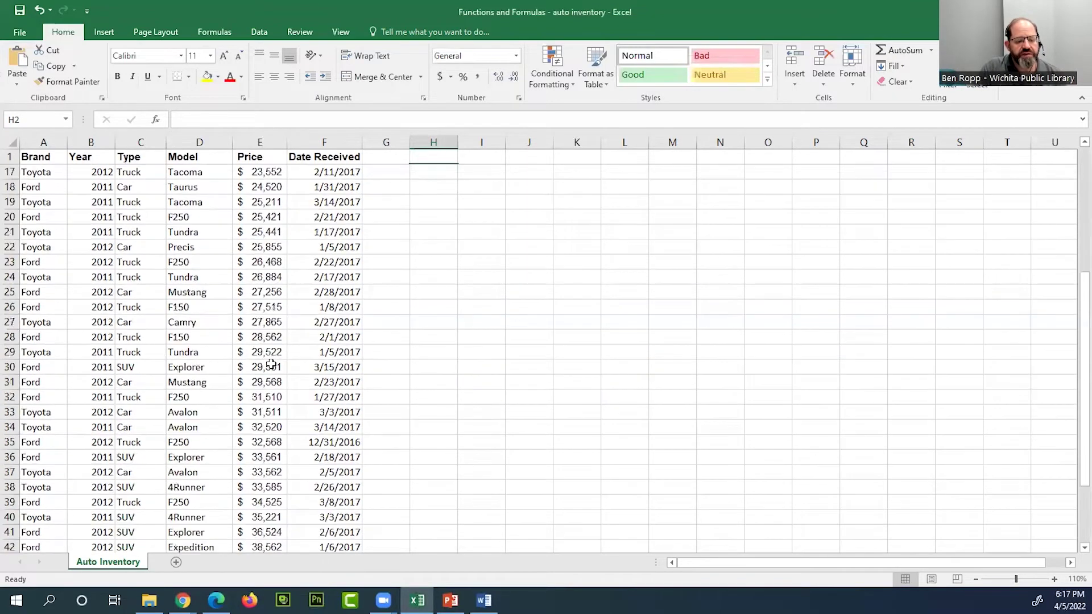
scroll(272, 364, up, 8)
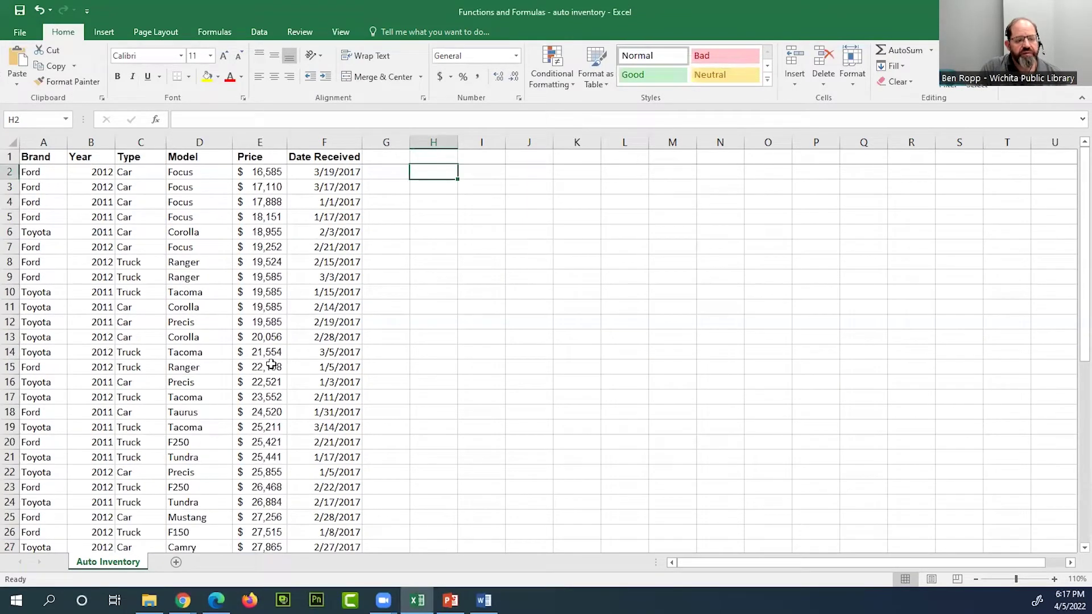
click(38, 159)
click(93, 158)
click(142, 158)
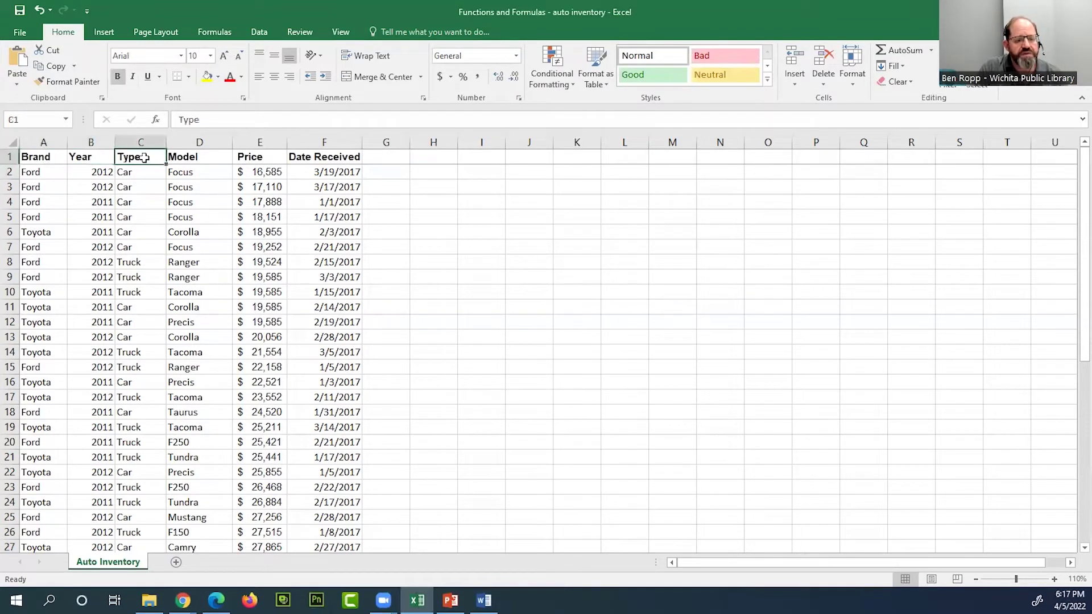
click(194, 155)
click(271, 158)
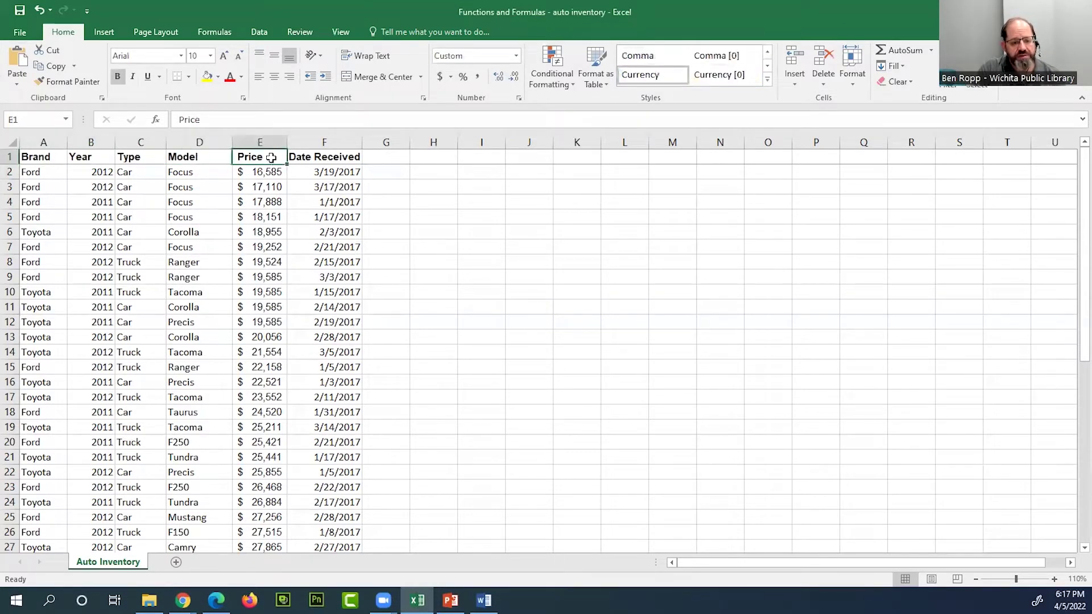
click(333, 157)
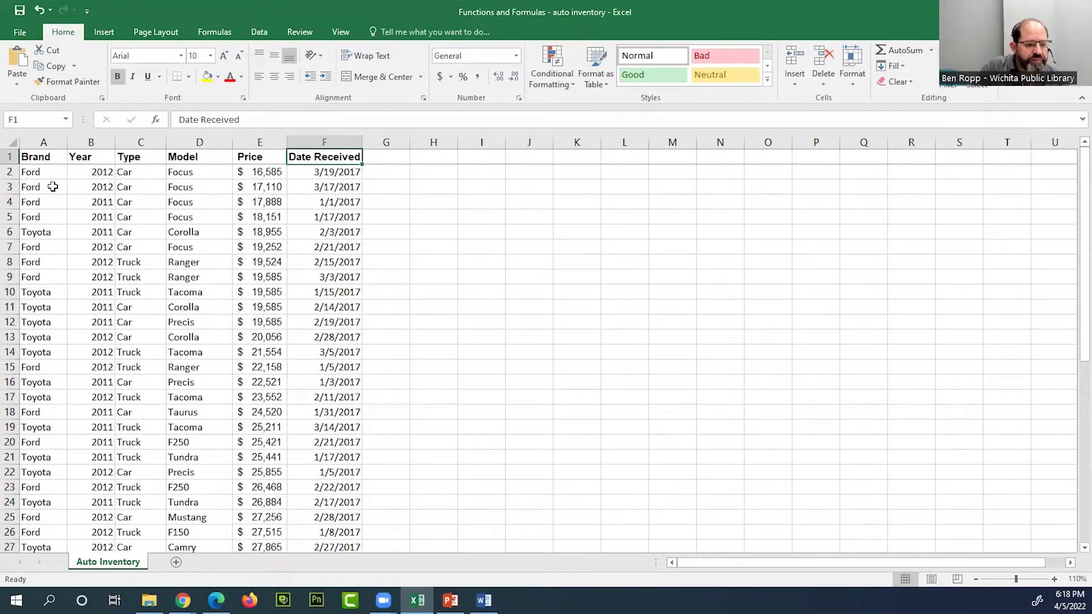
Examine the inventory records down to the last row, comparing the Price and Date Received columns.
scroll(227, 356, down, 6)
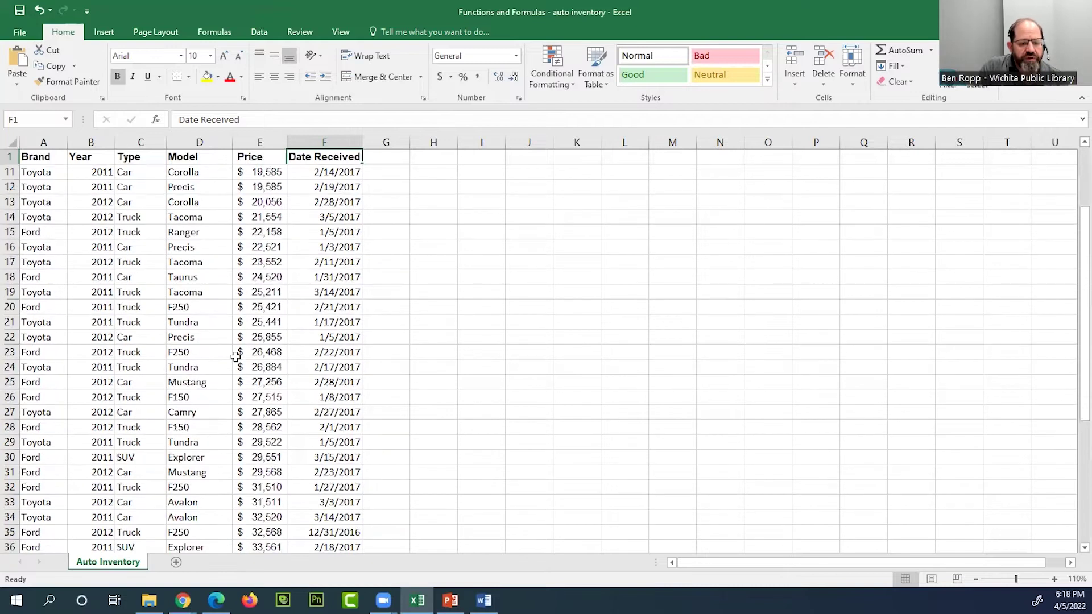
scroll(236, 356, down, 3)
scroll(235, 356, up, 5)
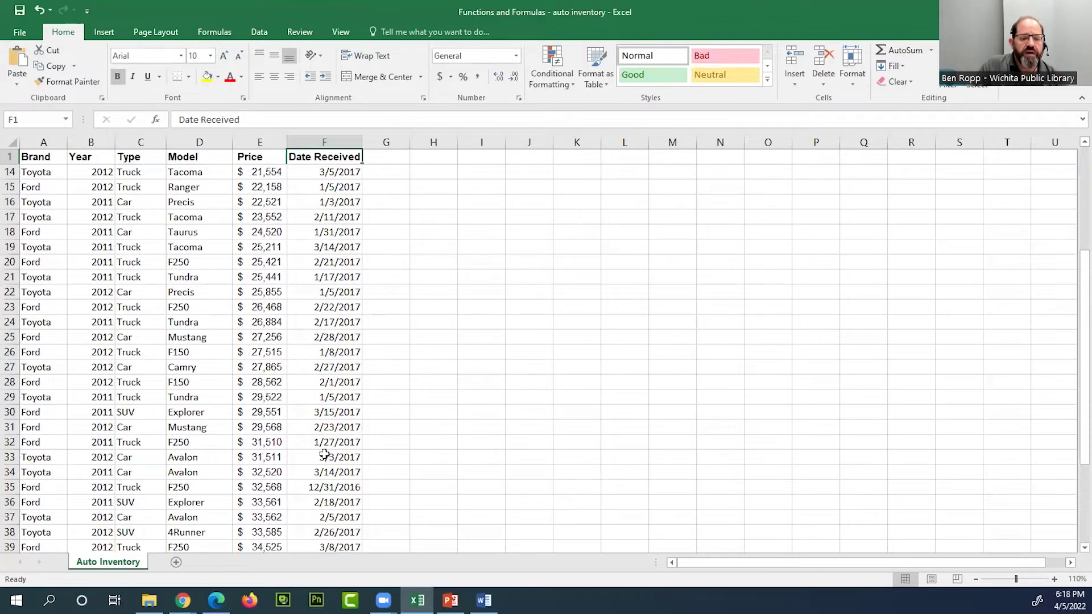
scroll(324, 454, down, 6)
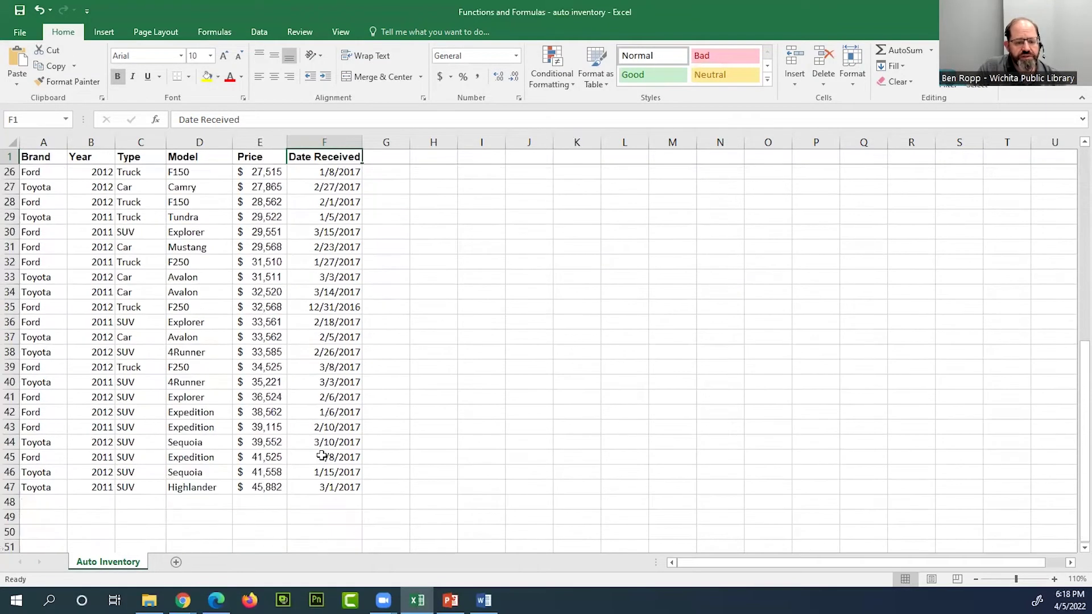
scroll(322, 455, down, 1)
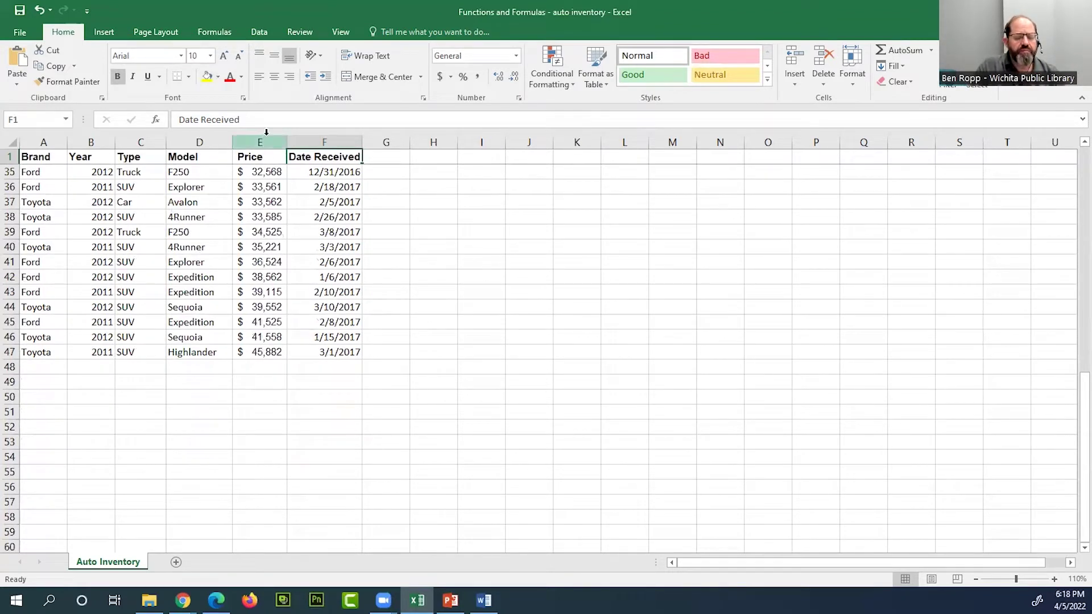
scroll(258, 231, up, 10)
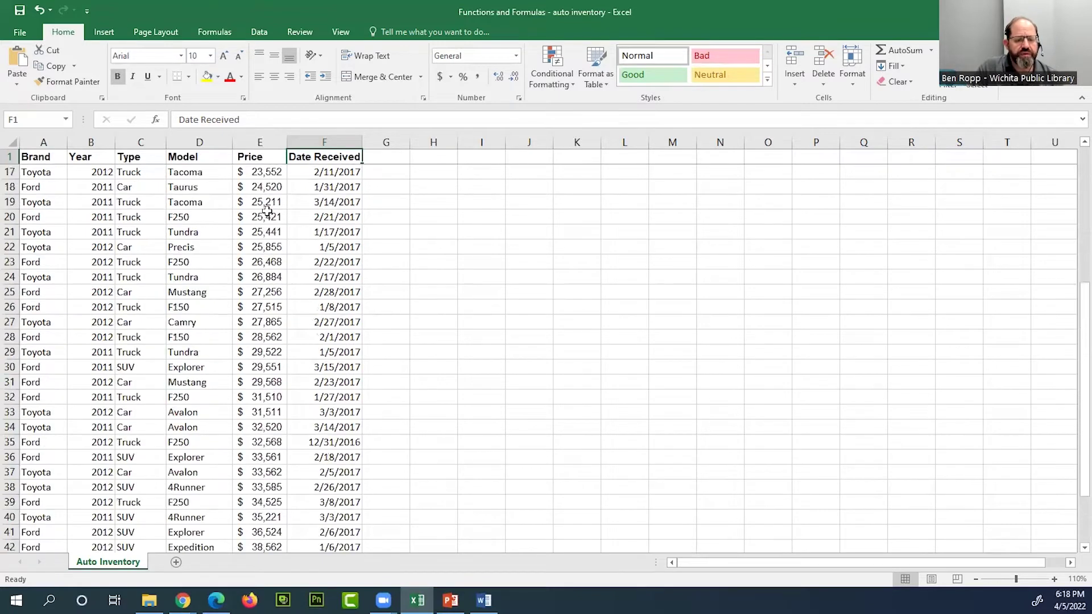
scroll(266, 211, up, 1)
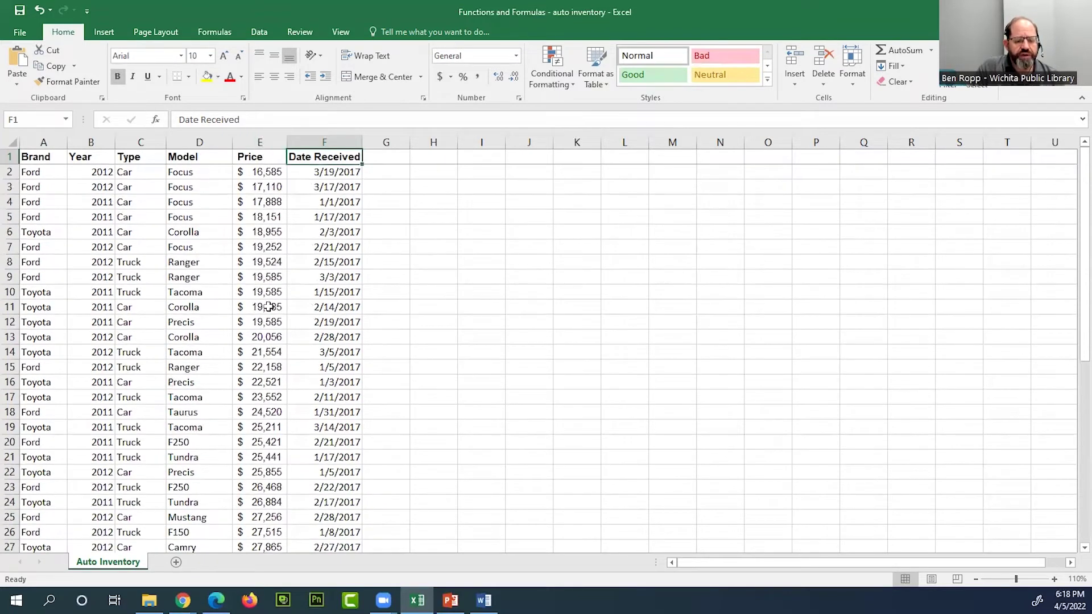
scroll(272, 434, down, 9)
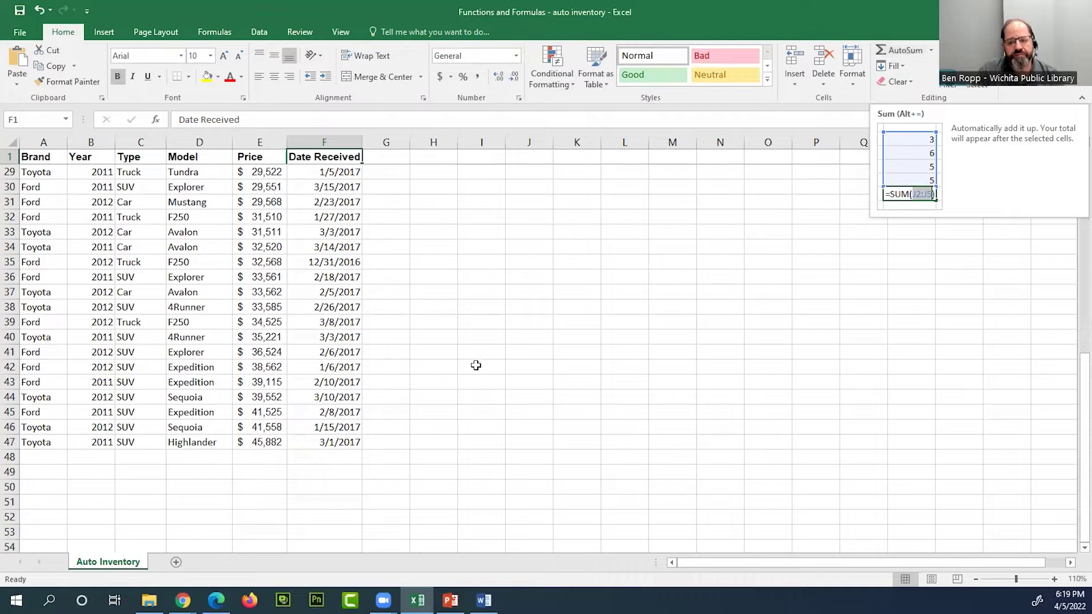
Total the Price column in cell E48 with AutoSum, accepting the suggested formula =SUM(Price).
click(272, 459)
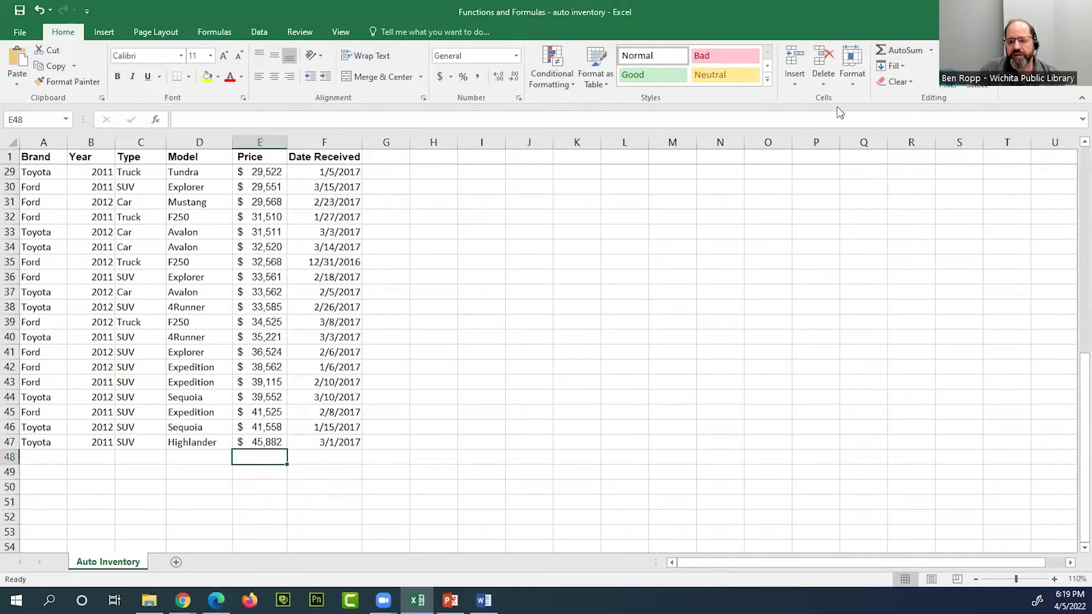
click(896, 54)
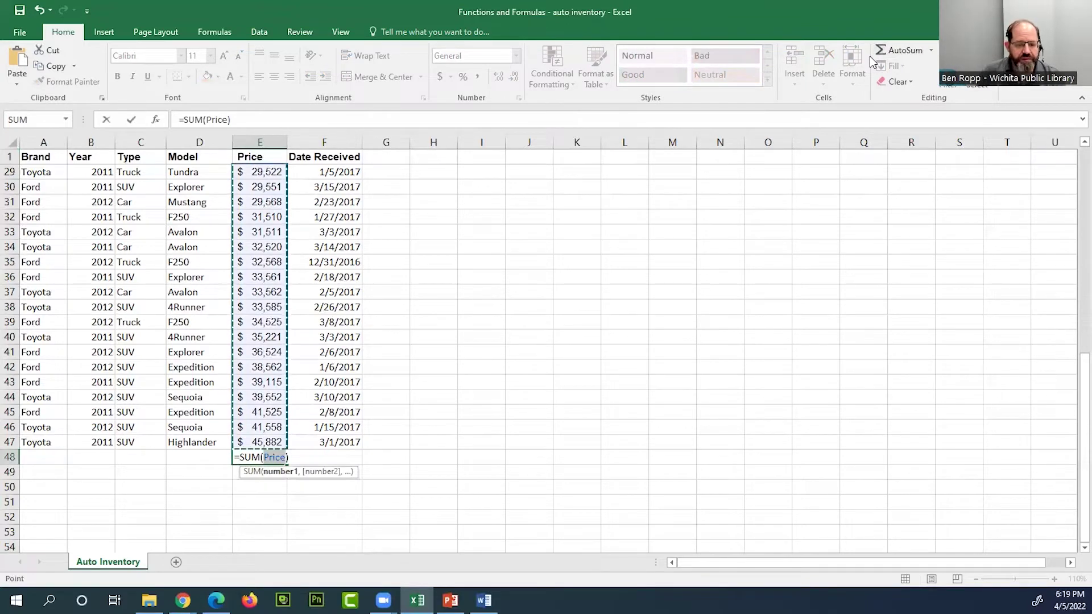
key(Return)
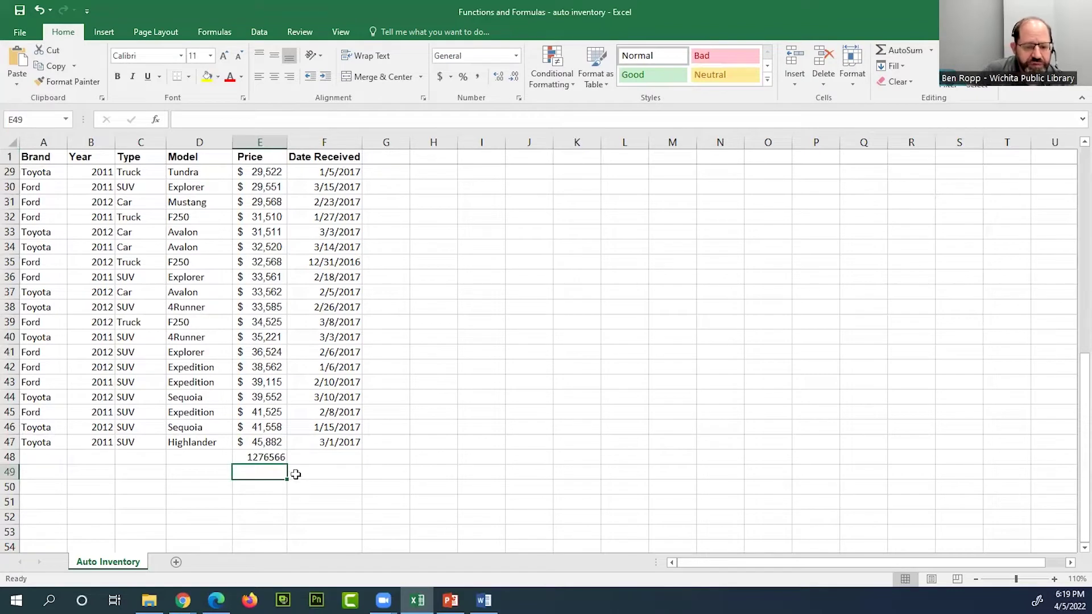
Apply the Accounting number format to the total in E48 and autofit column E to its contents.
click(277, 456)
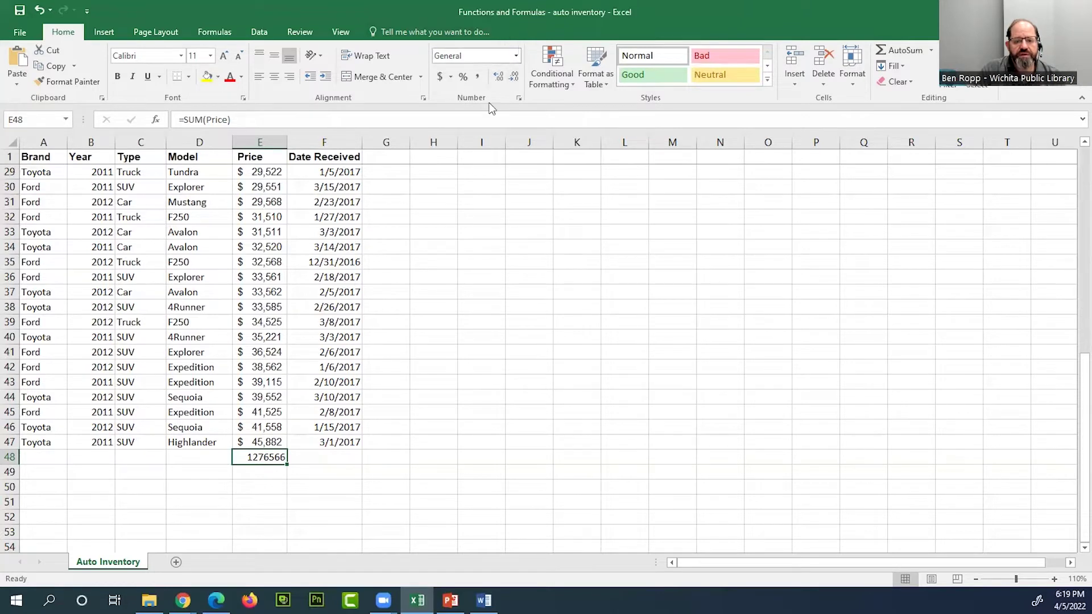
click(515, 56)
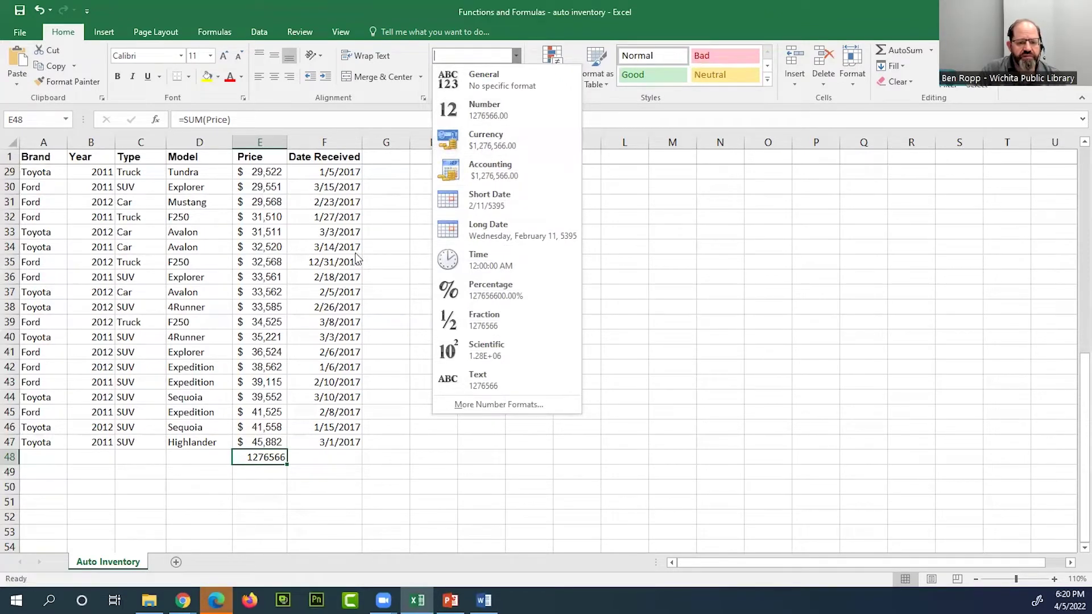
click(509, 177)
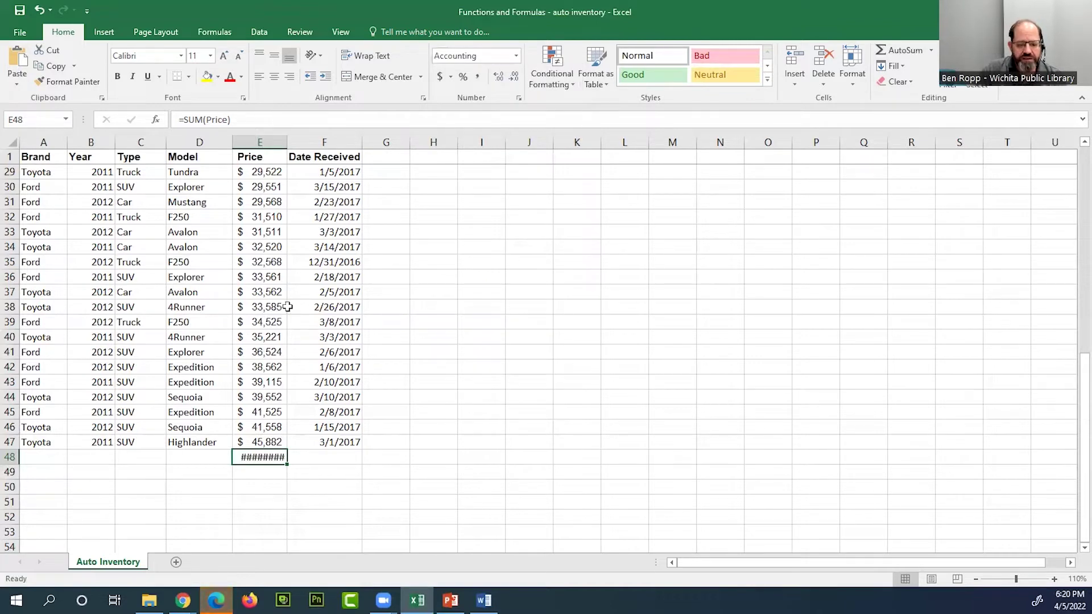
mouse_move(271, 457)
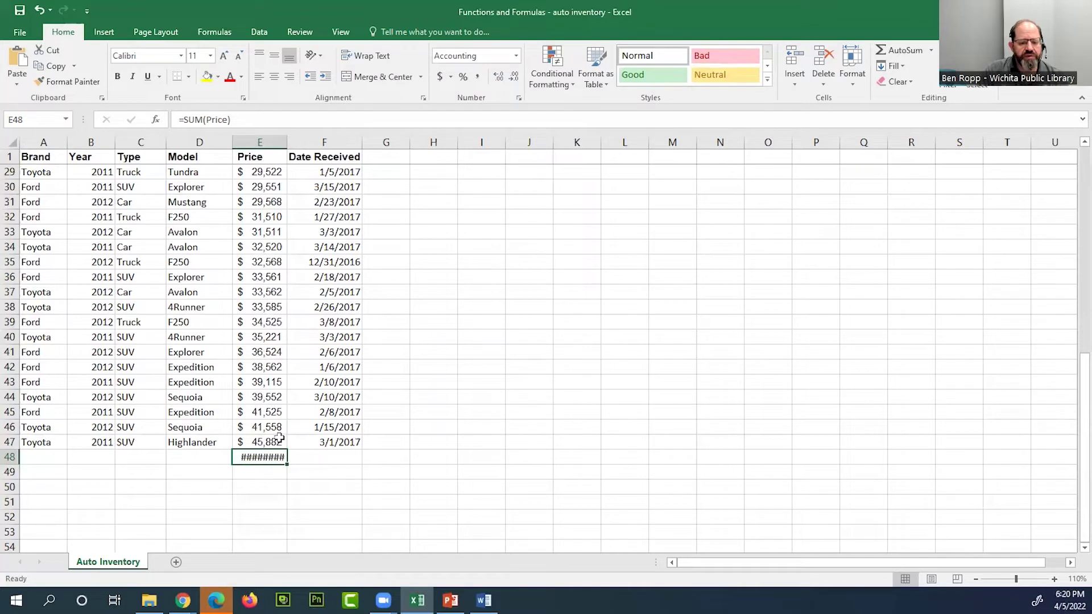
double_click(287, 143)
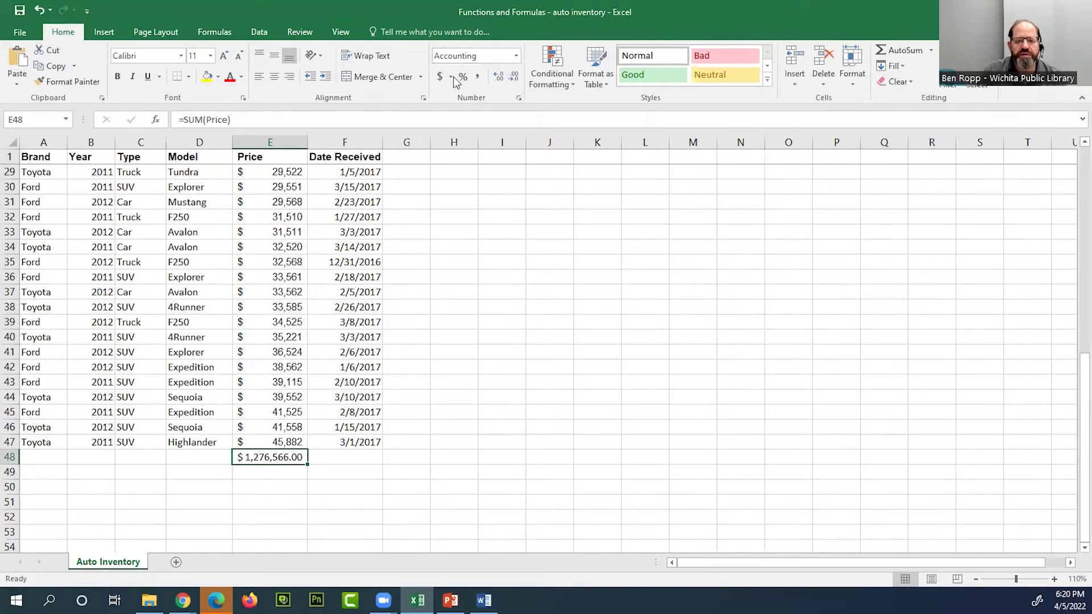
Try reducing the E48 total to zero decimal places, and restore two decimal places.
click(517, 56)
click(518, 56)
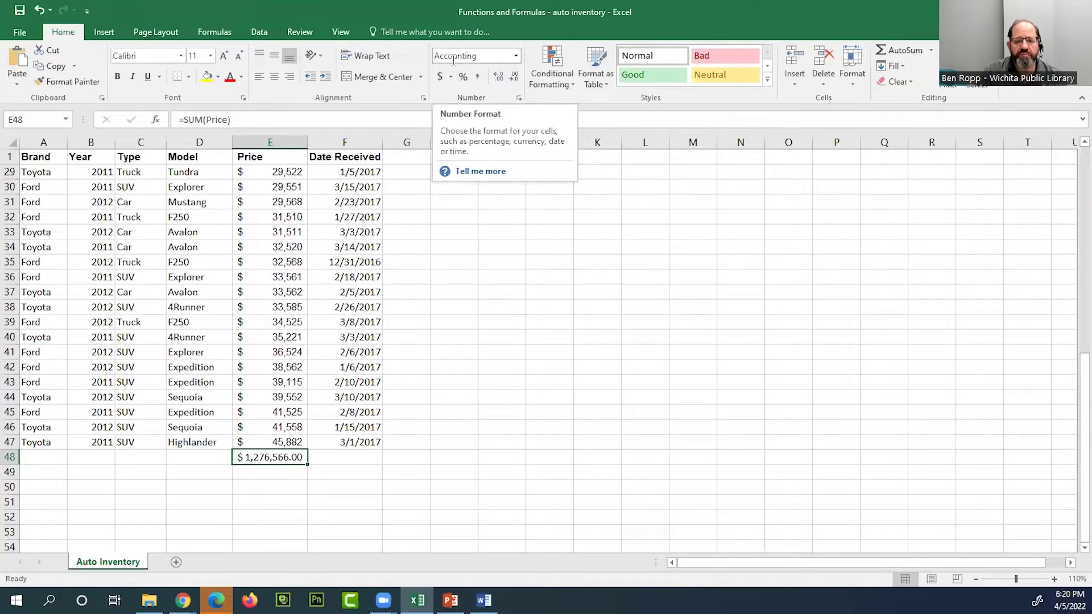
click(515, 77)
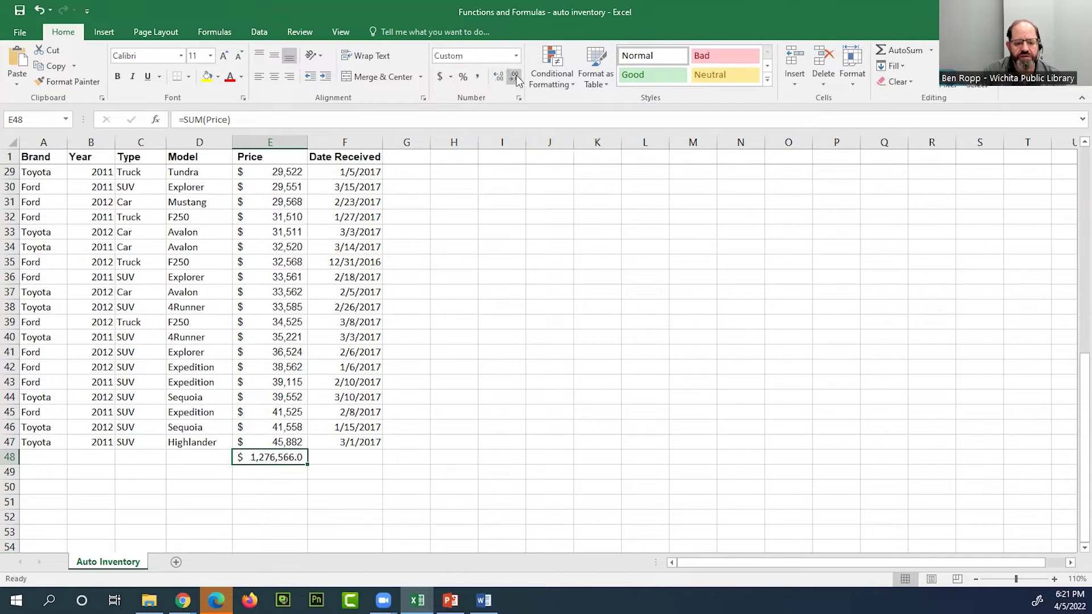
click(515, 77)
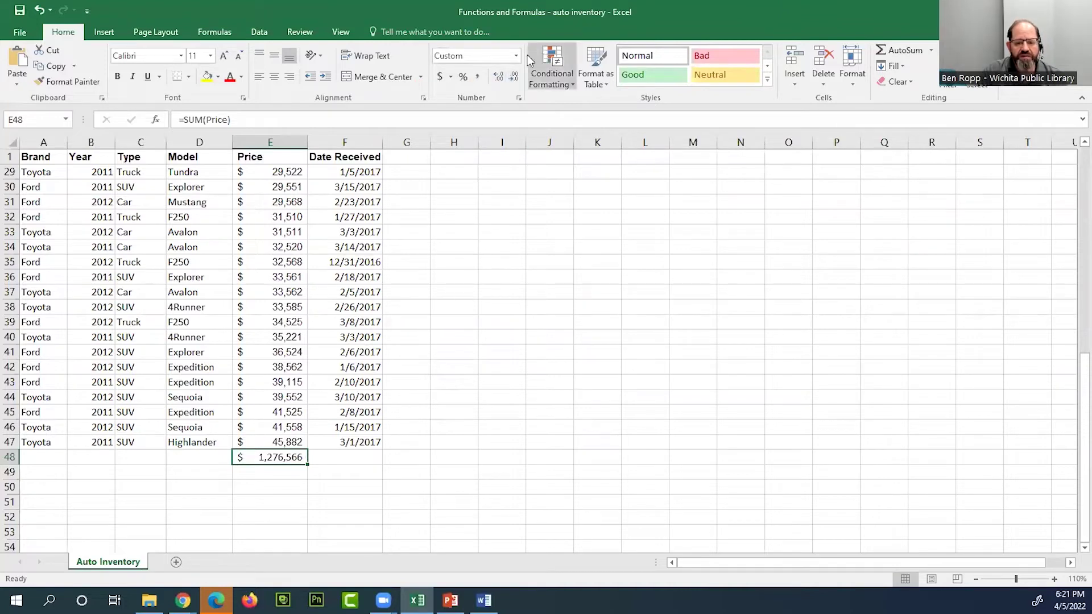
click(498, 77)
click(498, 77)
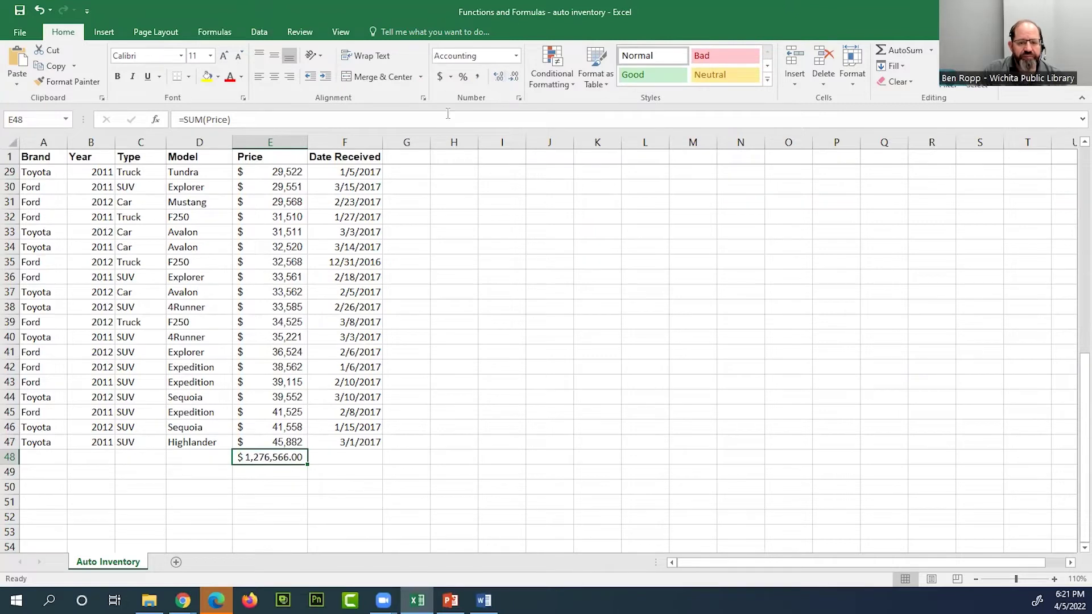
Undo the decimal changes, the column E autofit and the Accounting format on the total in E48.
click(39, 10)
click(40, 11)
click(40, 11)
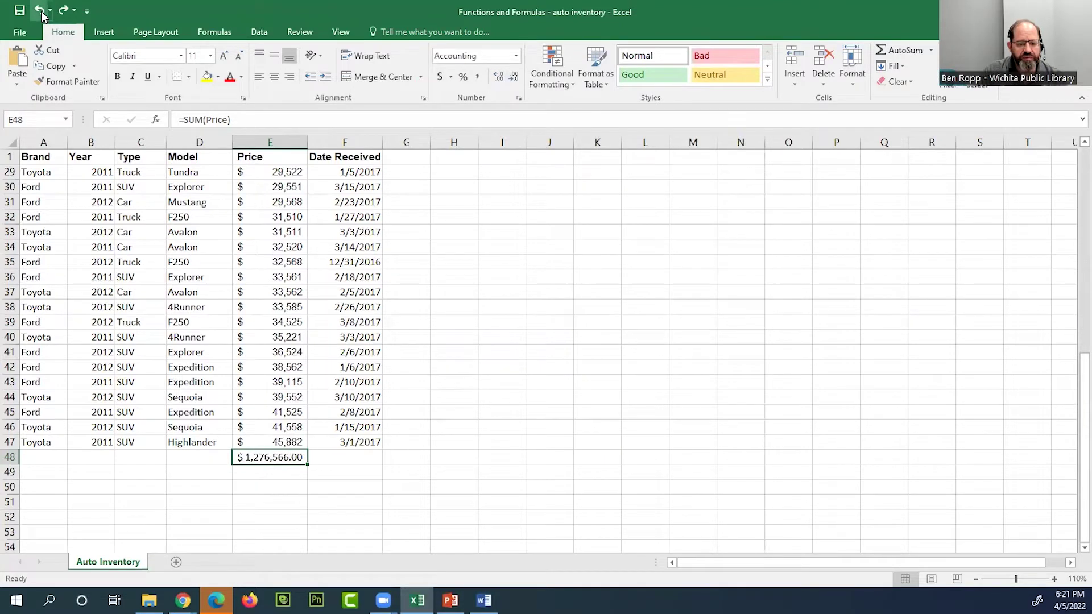
click(40, 11)
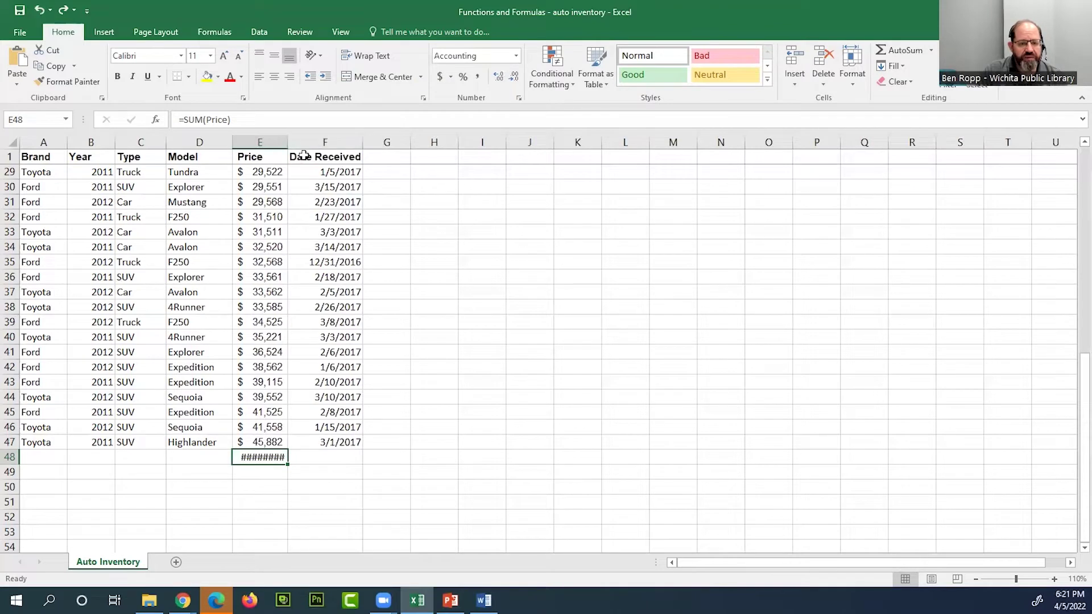
click(64, 11)
click(38, 12)
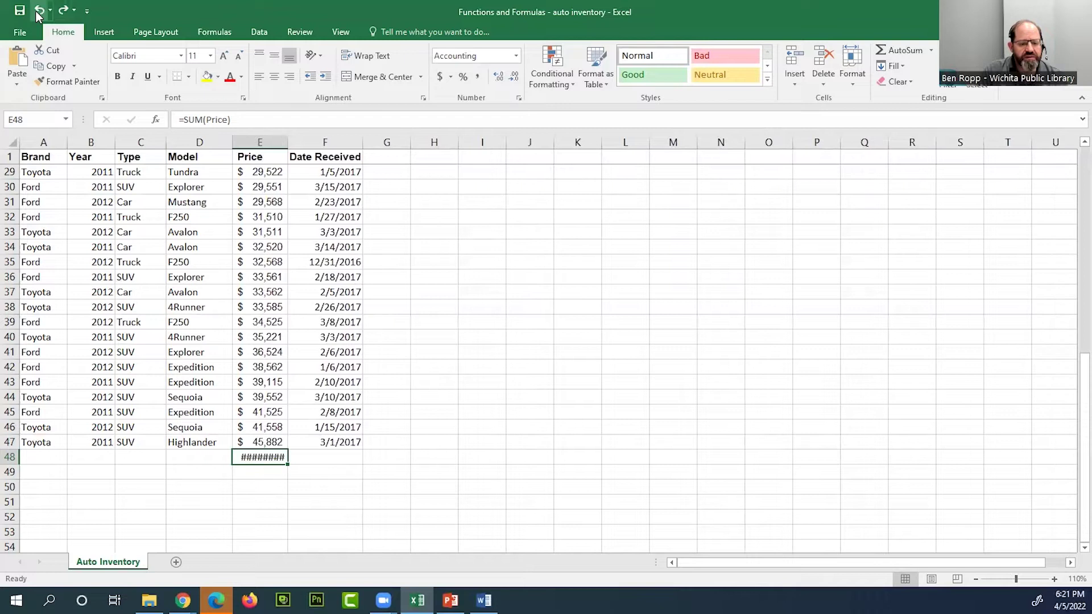
click(38, 11)
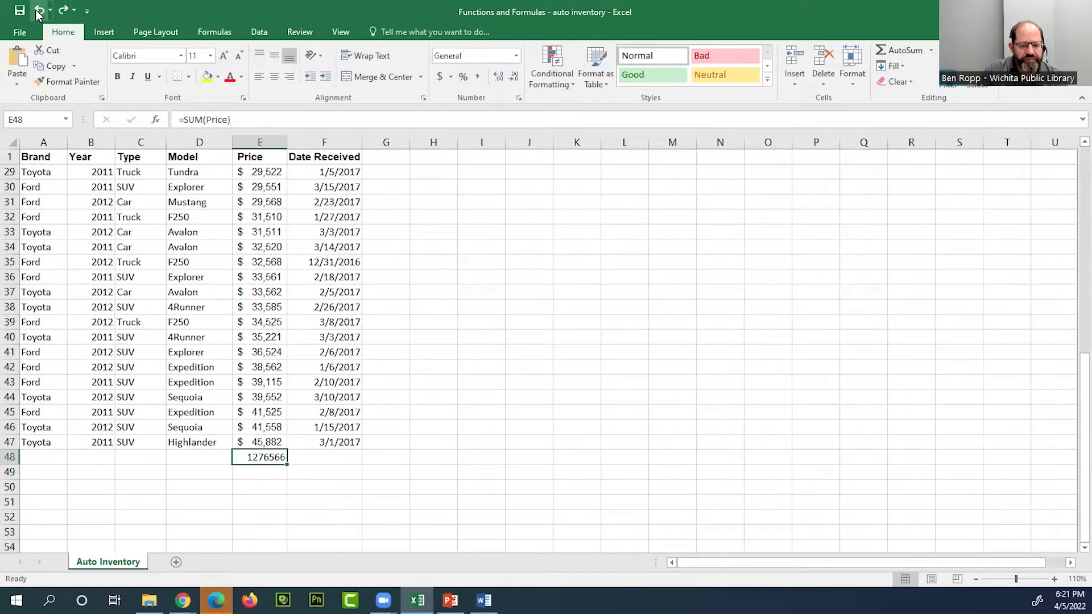
Widen the Price column and copy the number format of cell E44 onto the total in E48 with Format Painter.
double_click(287, 142)
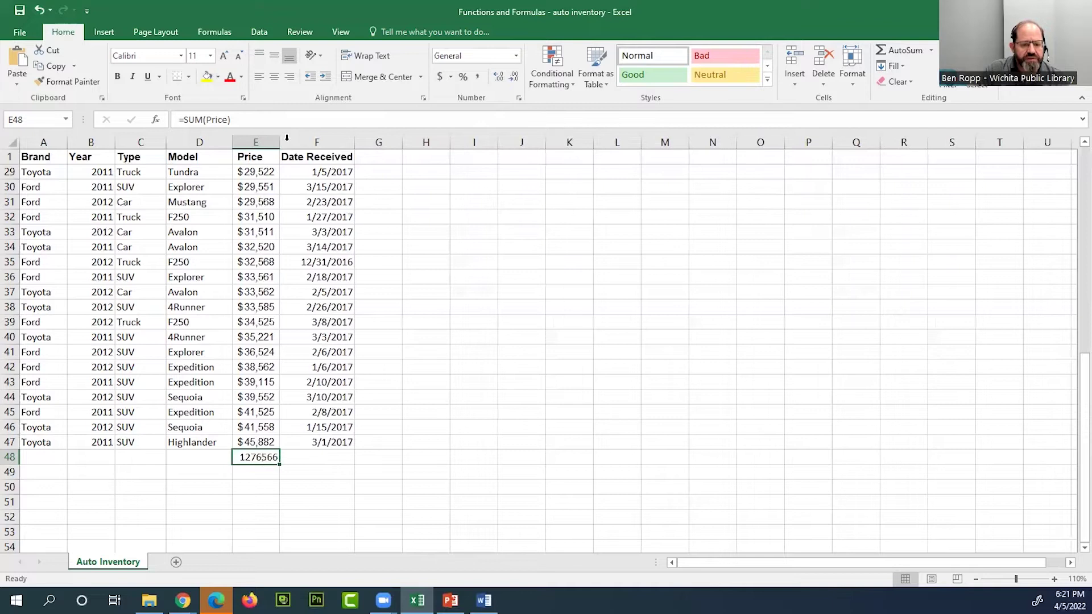
drag(280, 142, 305, 144)
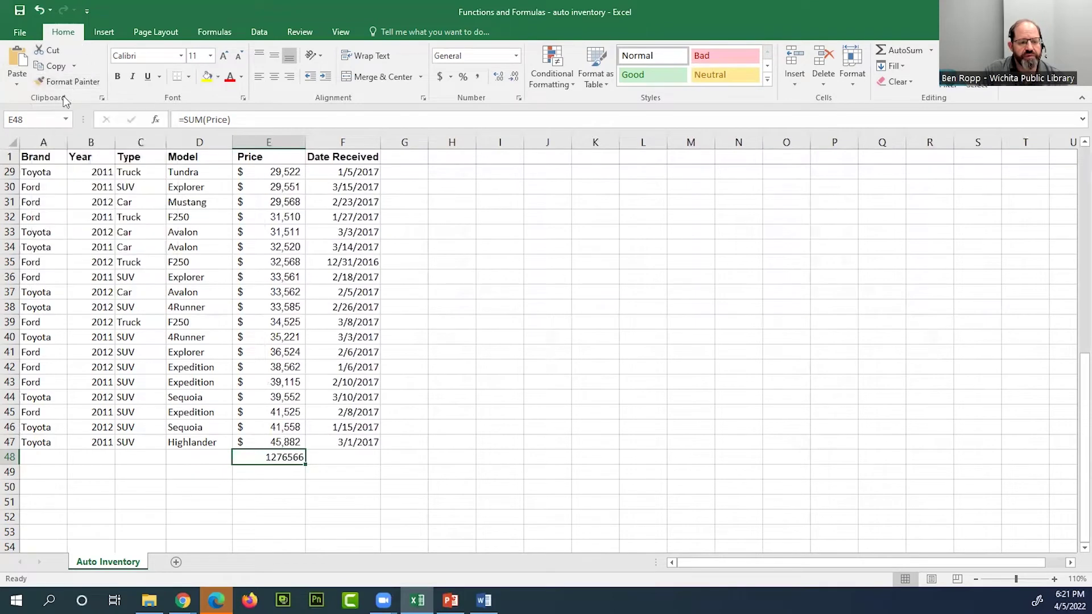
click(283, 399)
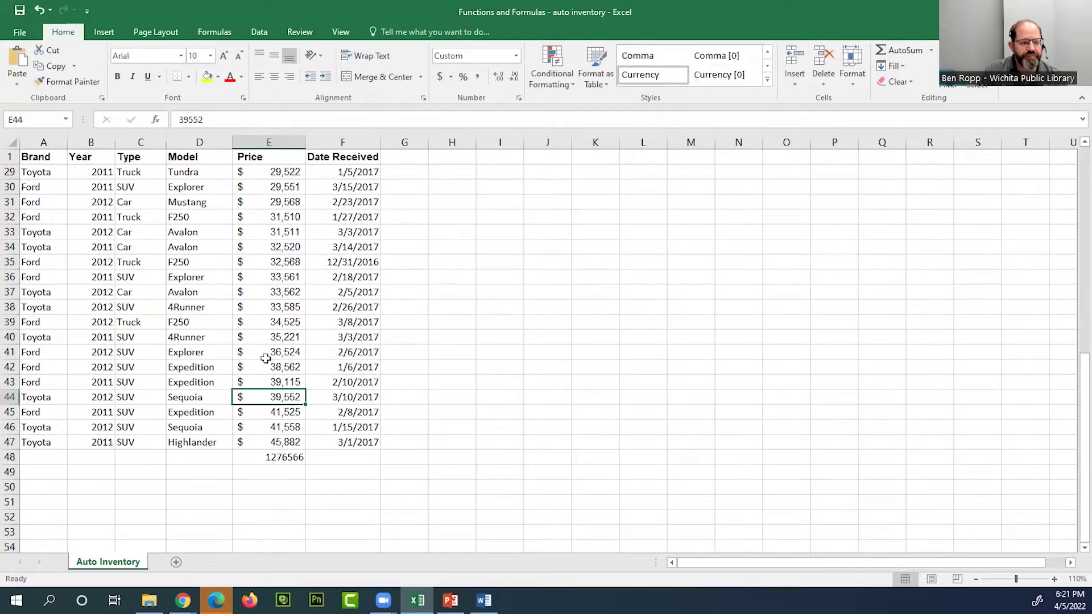
click(72, 83)
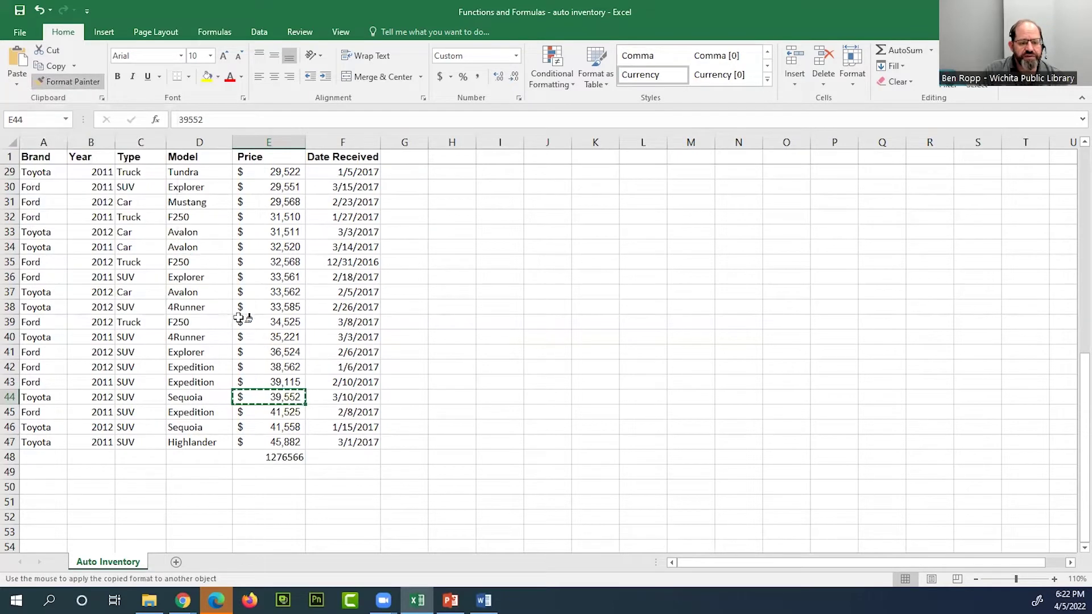
click(267, 455)
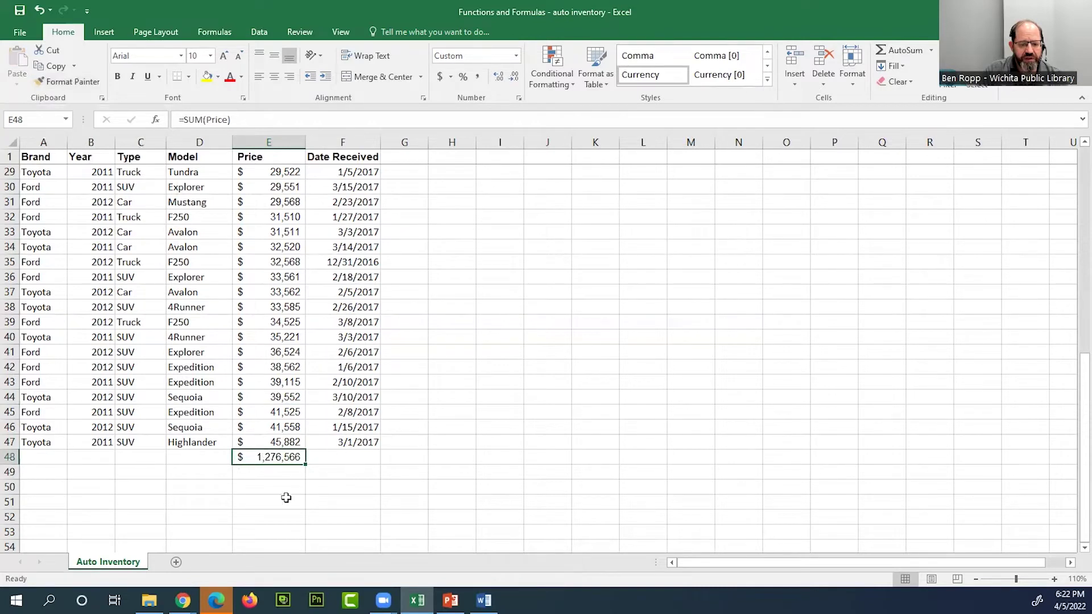
click(252, 501)
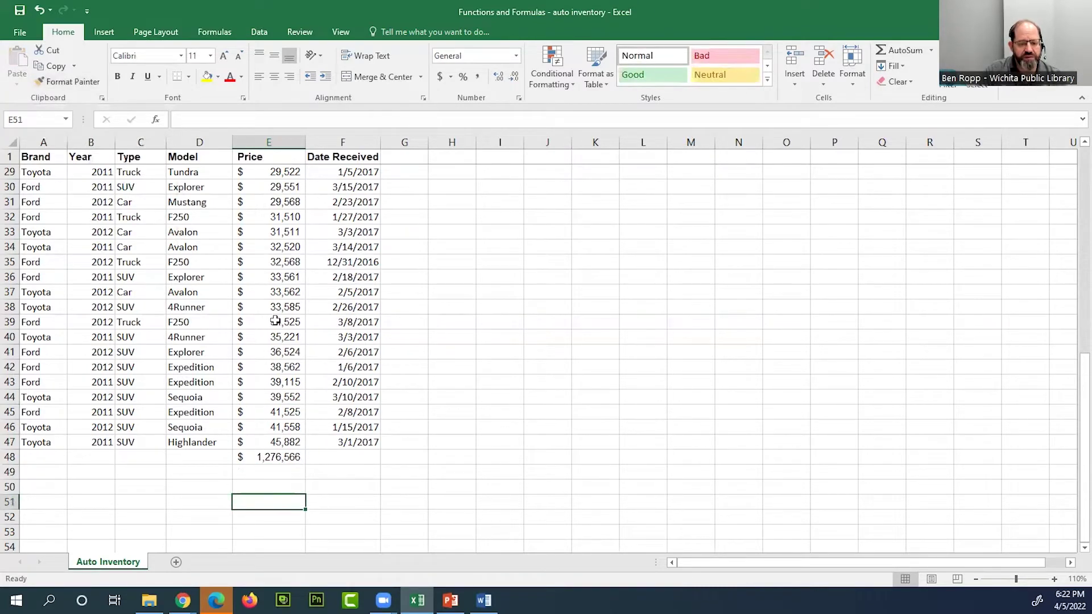
click(283, 458)
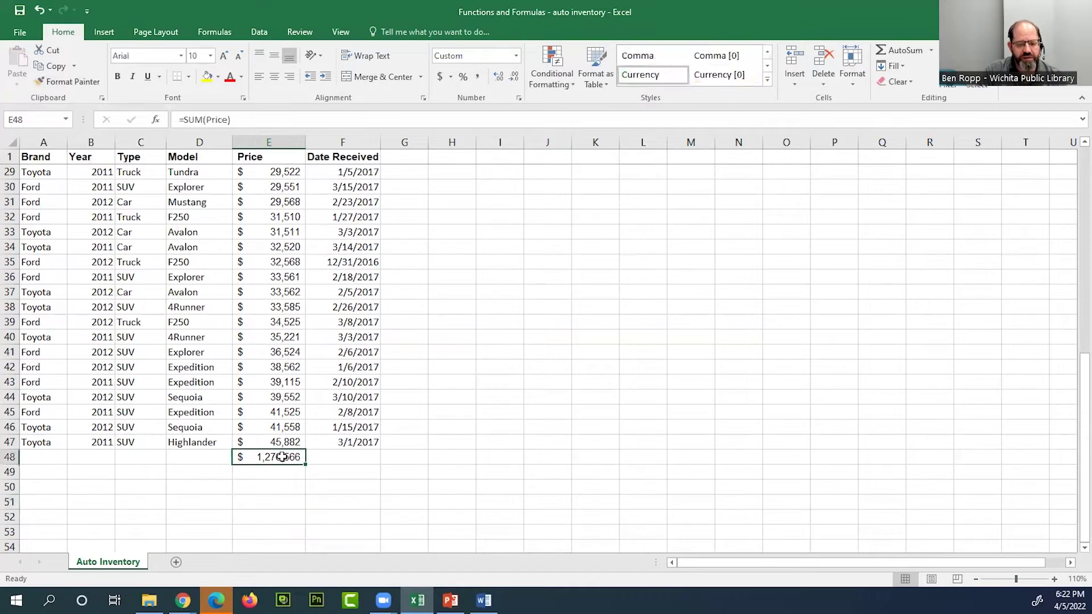
Enter the label Total in cell A48 and make the whole of row 48 bold.
click(46, 455)
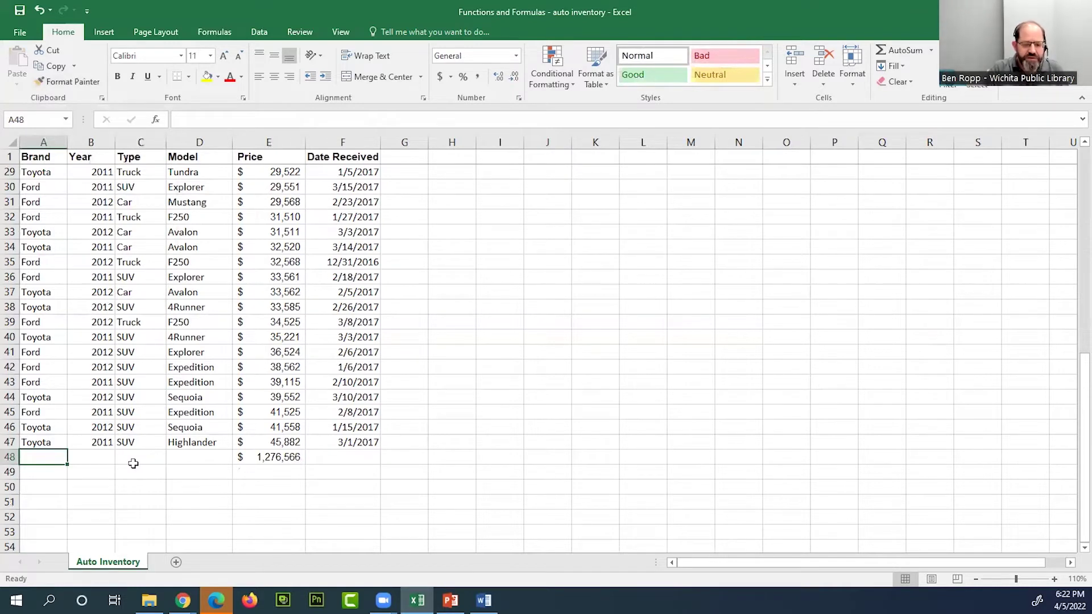
text(Total)
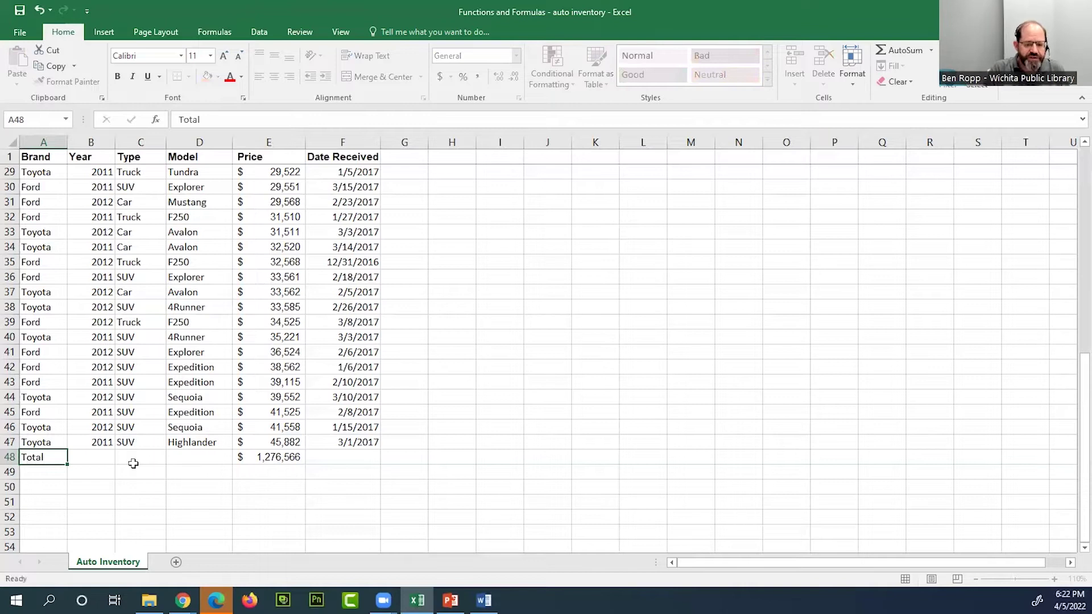
key(Return)
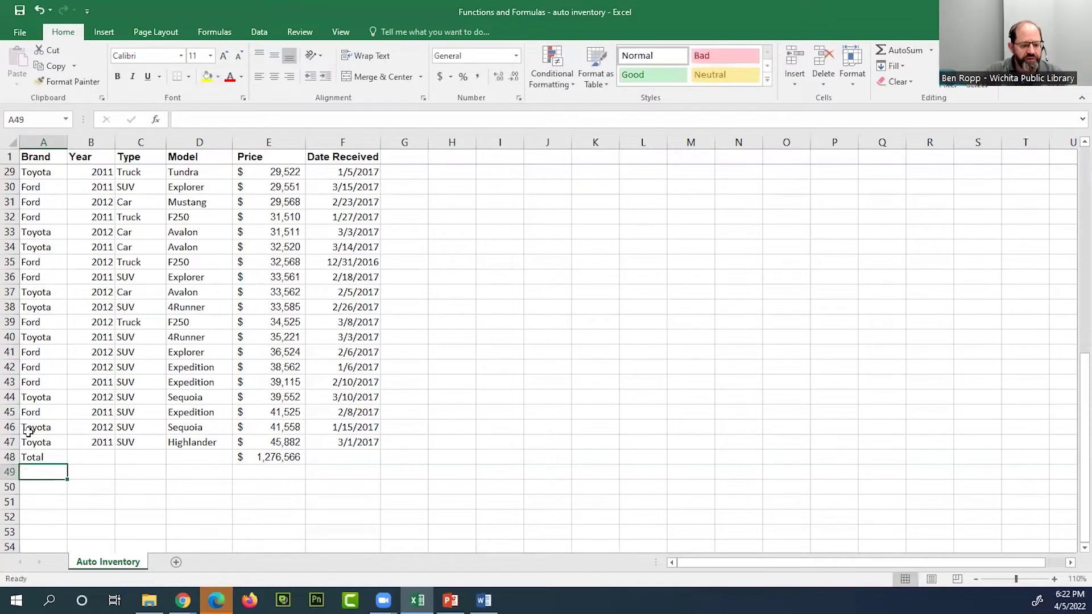
click(10, 456)
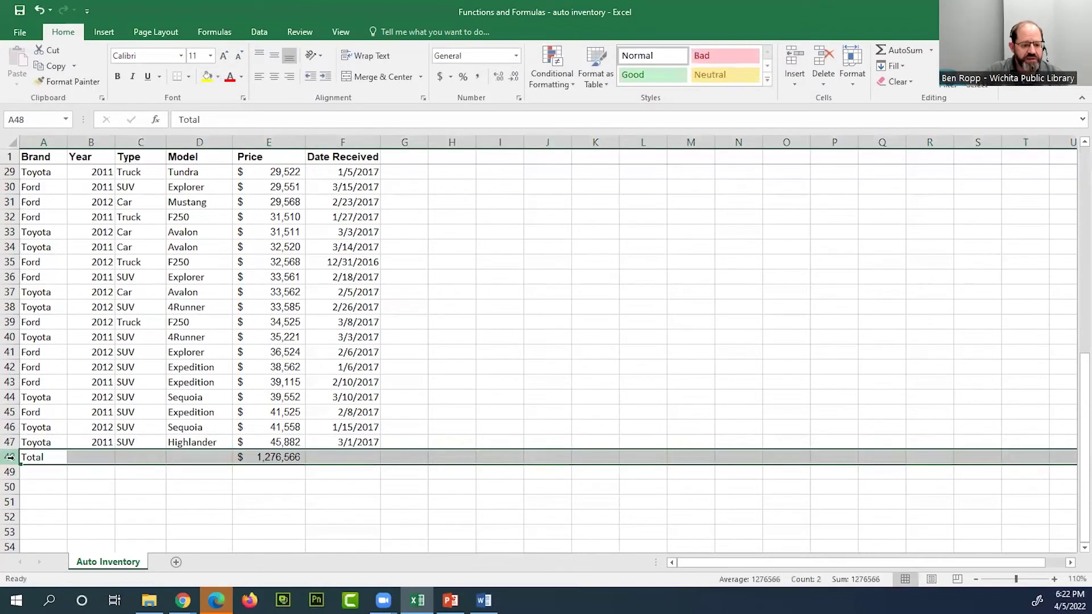
click(119, 77)
click(215, 488)
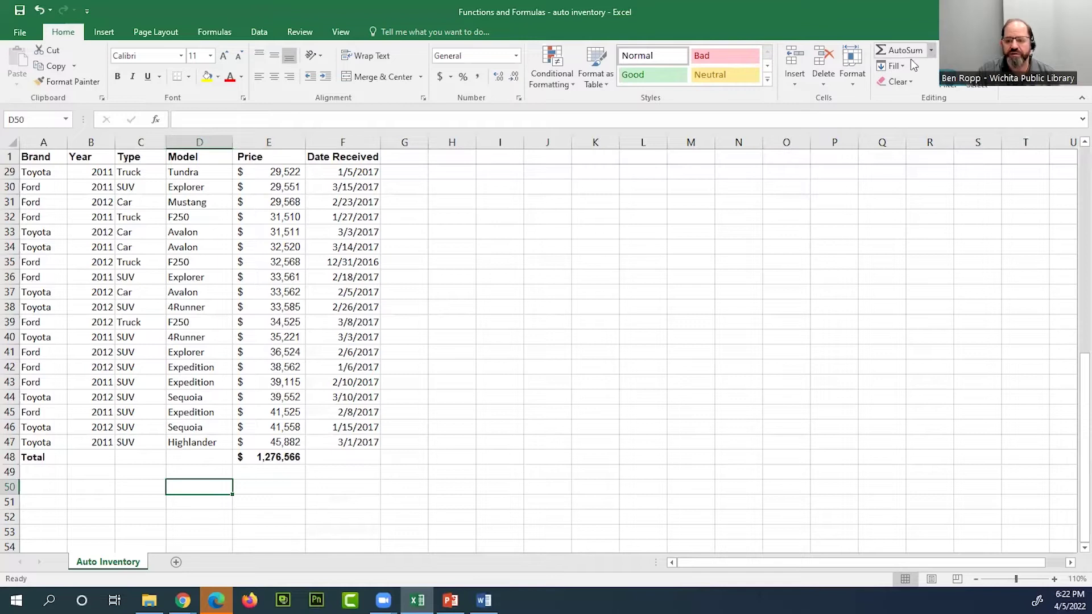
Run AutoSum again in E48, check the highlighted Price range from row 2 to row 47, and accept =SUM(Price).
click(283, 459)
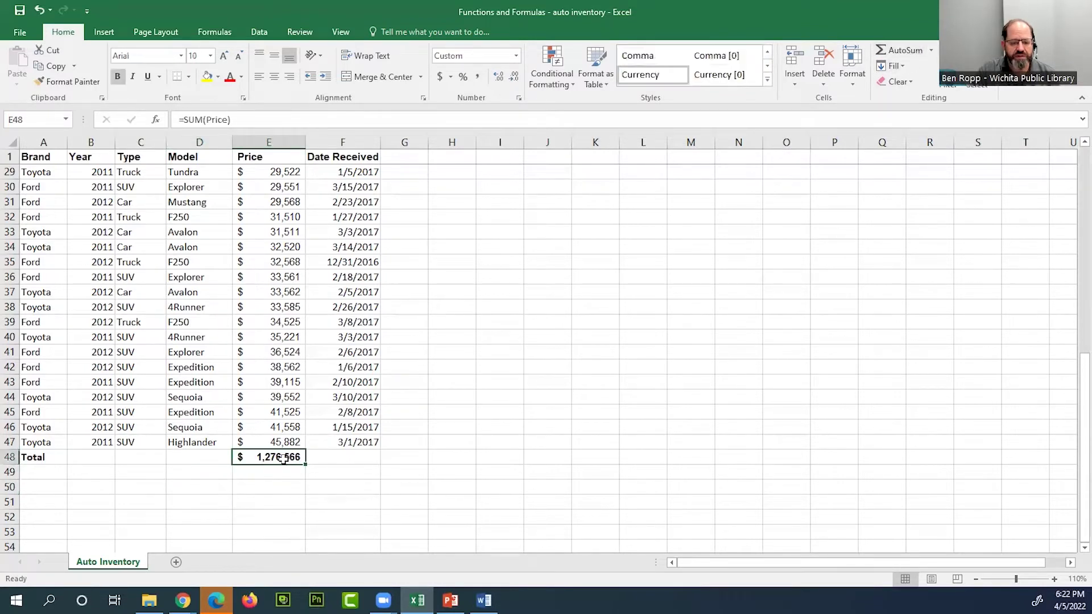
click(904, 52)
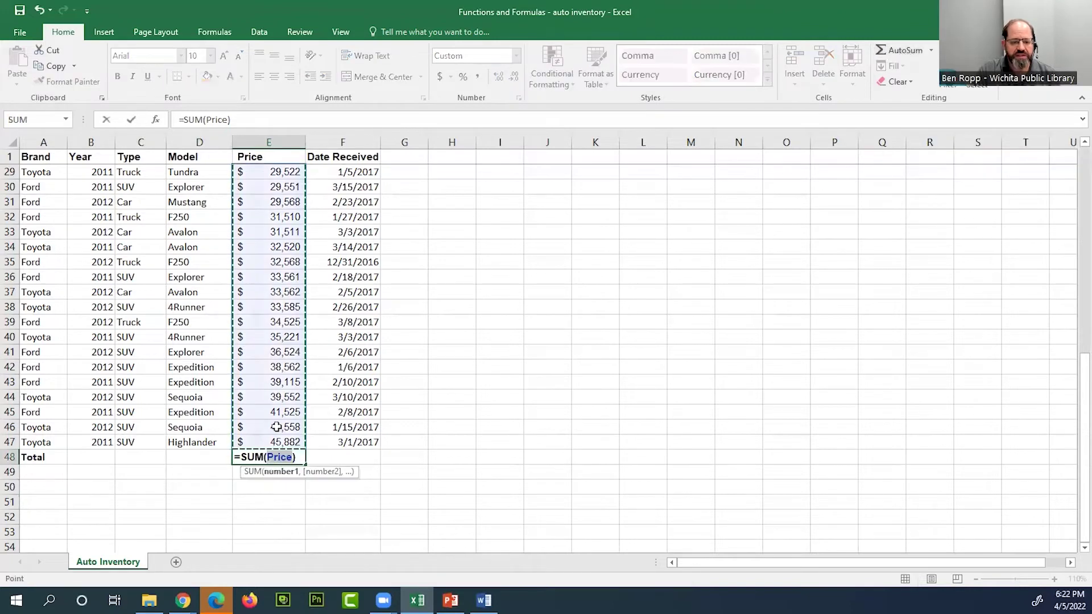
scroll(276, 426, up, 4)
scroll(276, 427, up, 5)
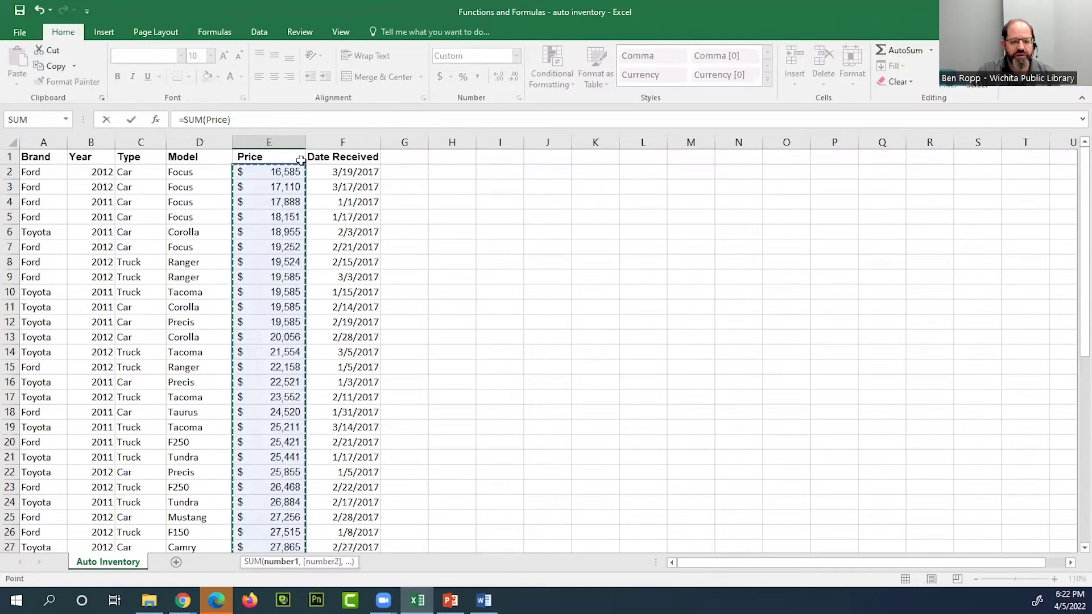
scroll(275, 455, down, 10)
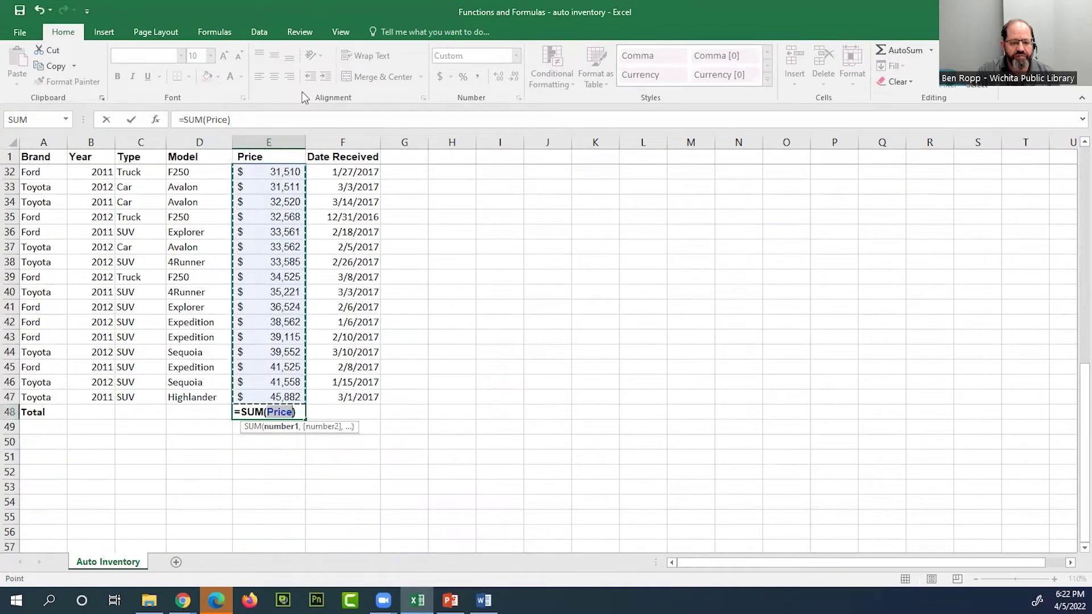
scroll(258, 432, up, 10)
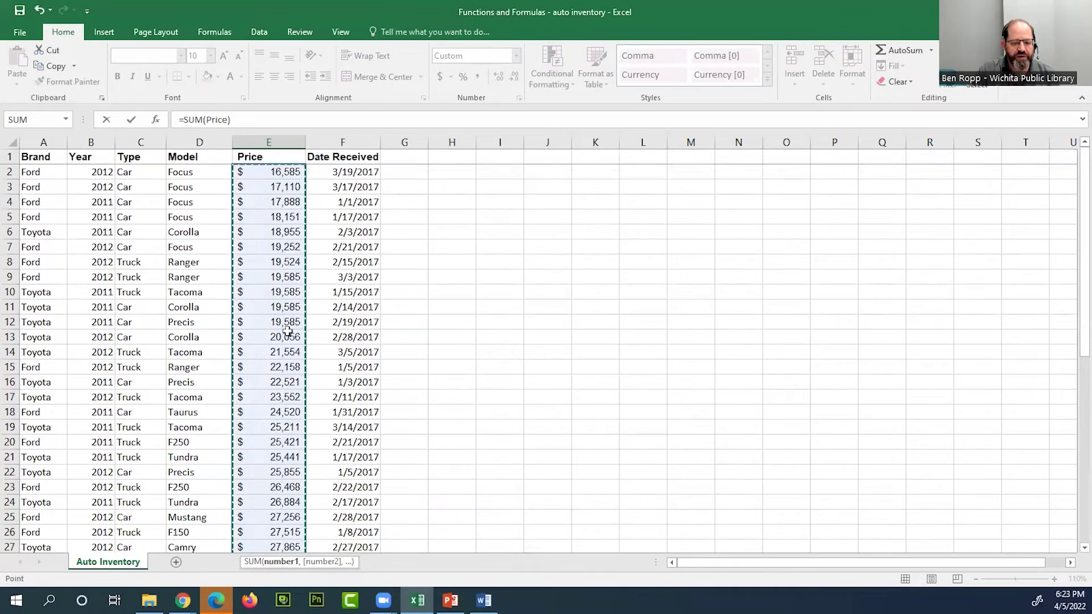
scroll(305, 402, down, 11)
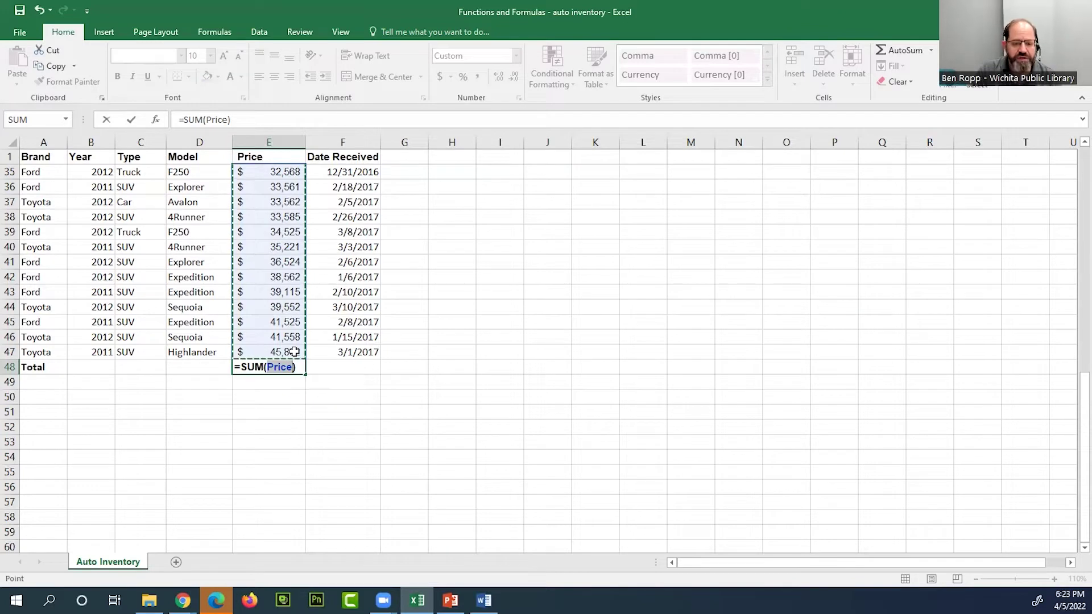
key(Return)
click(285, 366)
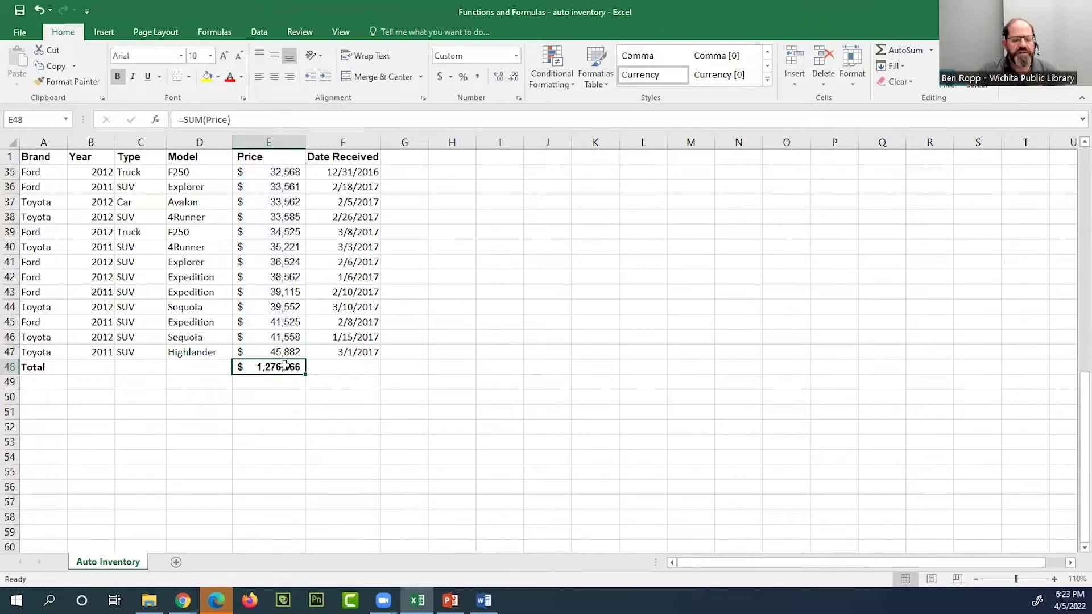
Delete the whole Total row, row 48, from below the inventory list.
click(10, 367)
right_click(152, 367)
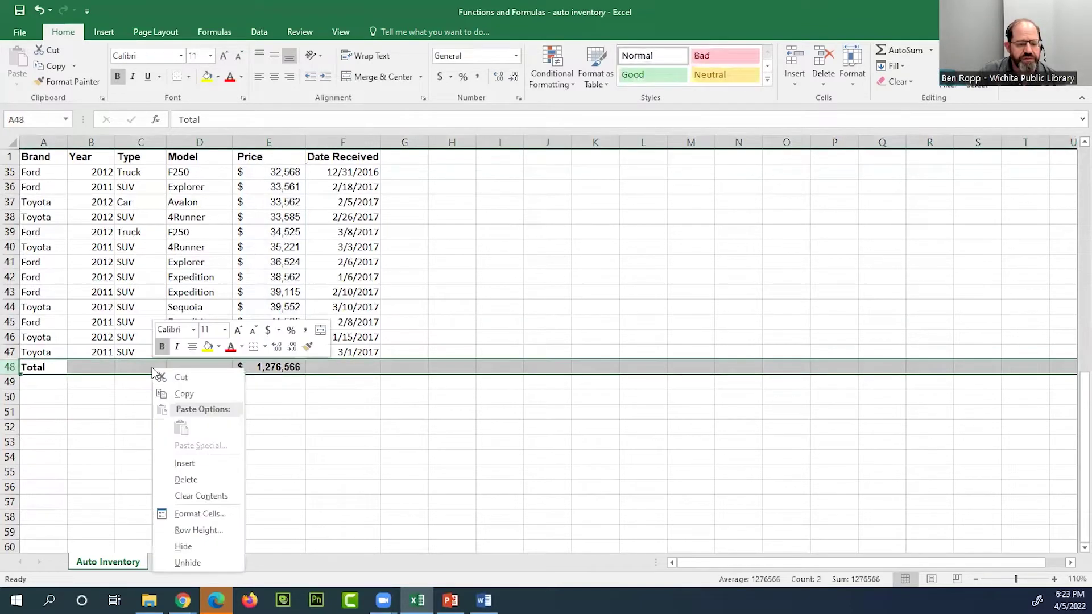
click(184, 480)
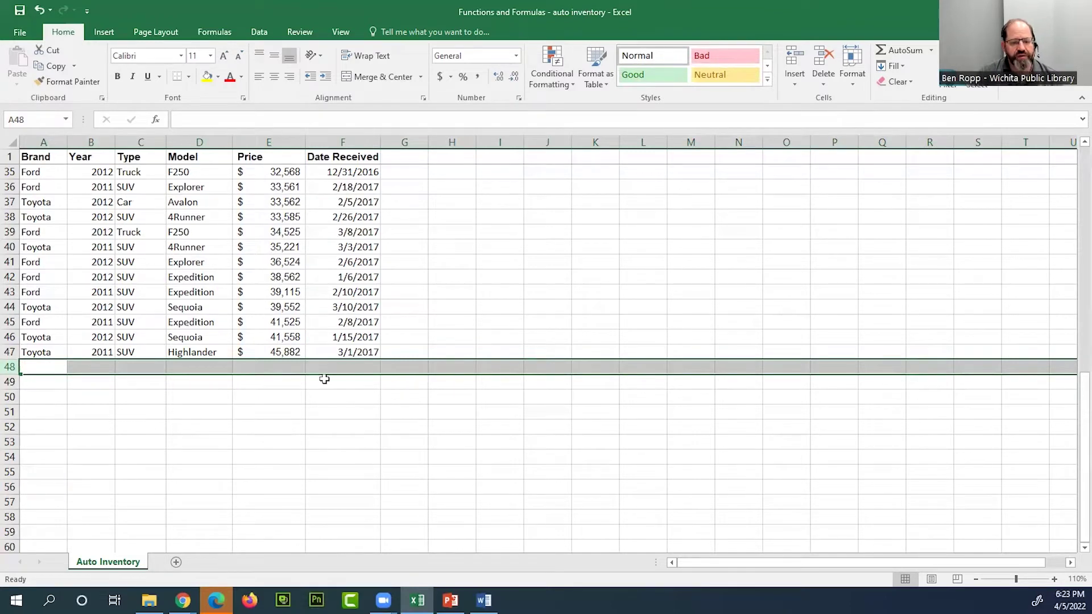
Enter the label Total Inventory in cell H2 and widen column H to fit it.
scroll(278, 271, up, 7)
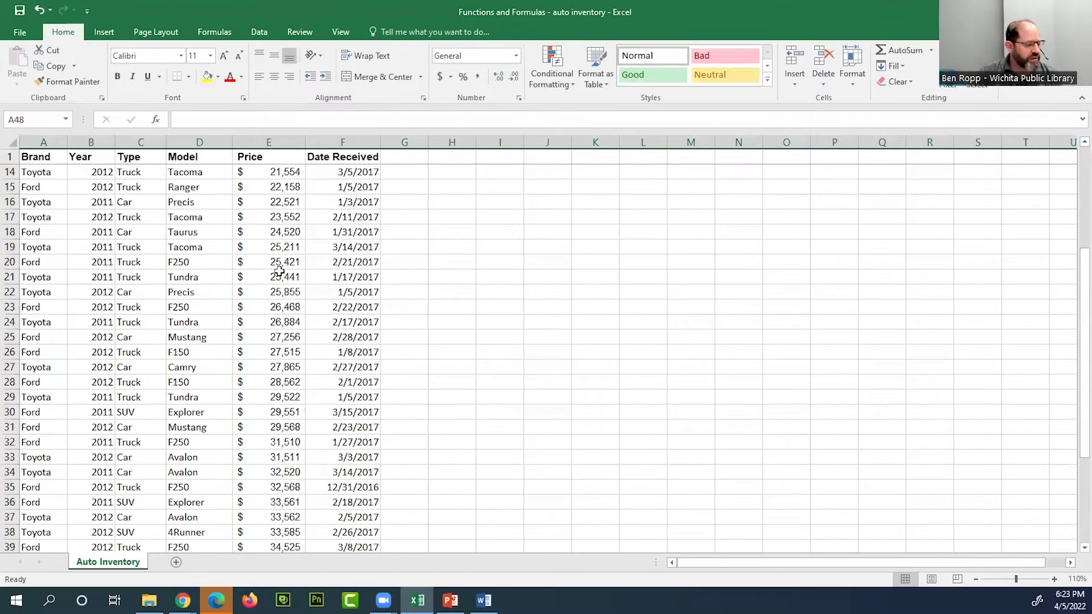
scroll(433, 321, up, 4)
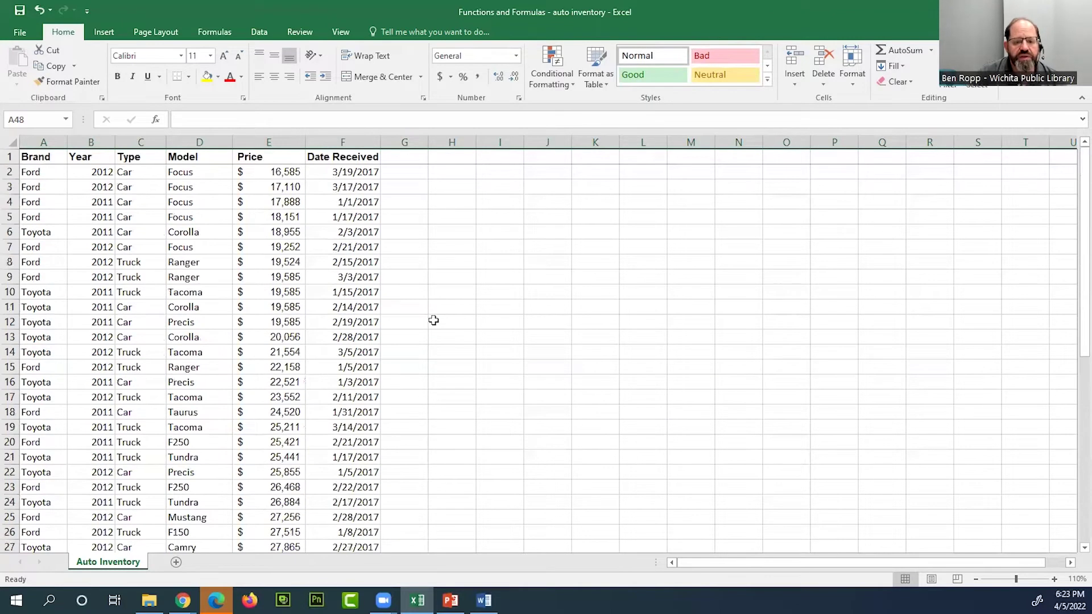
click(468, 176)
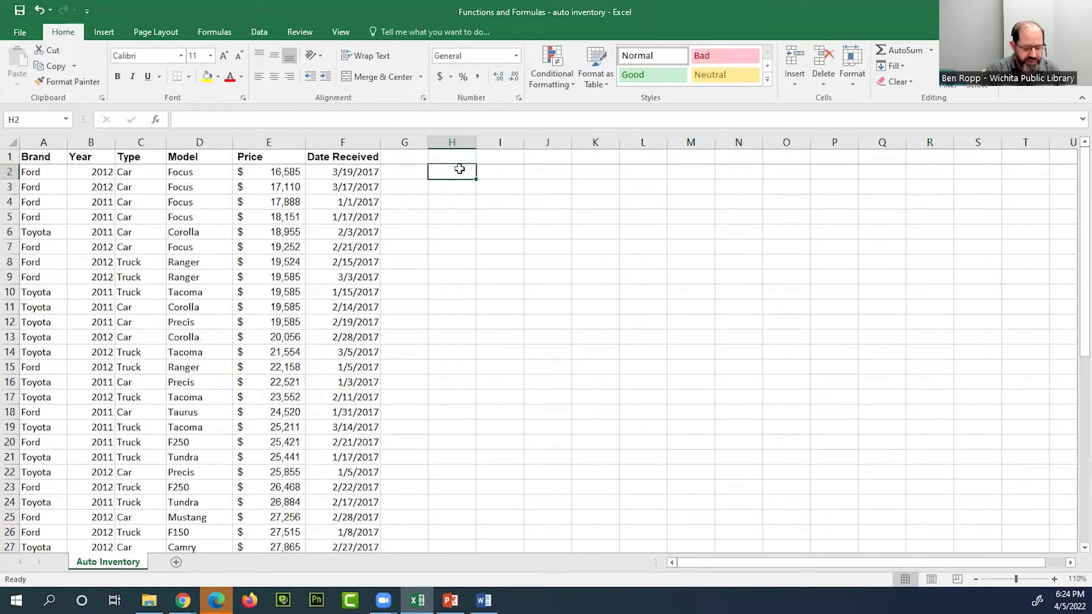
text(T)
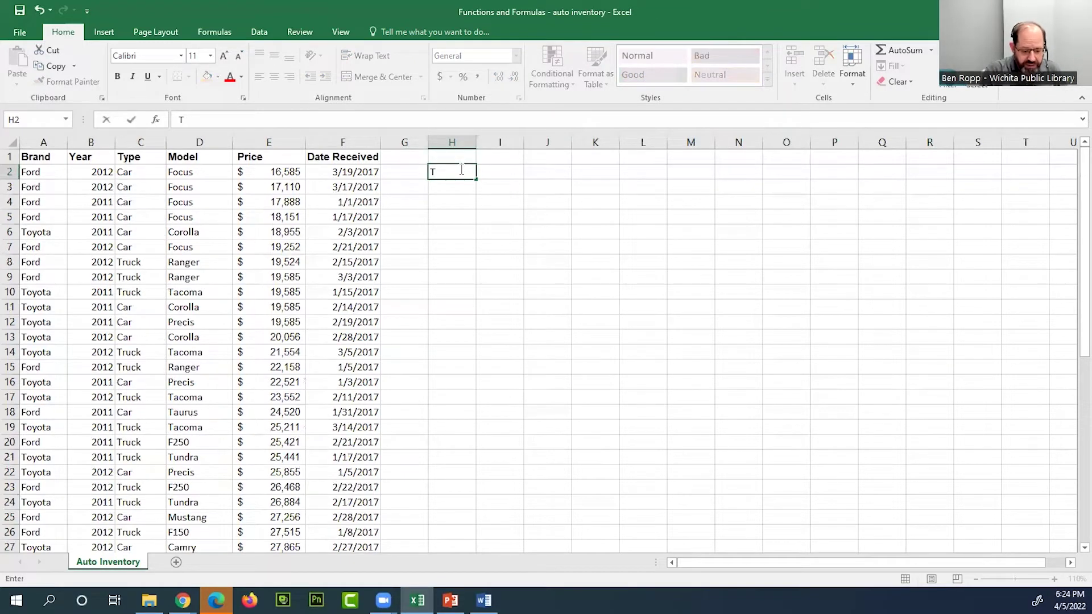
text(otaql Inventory)
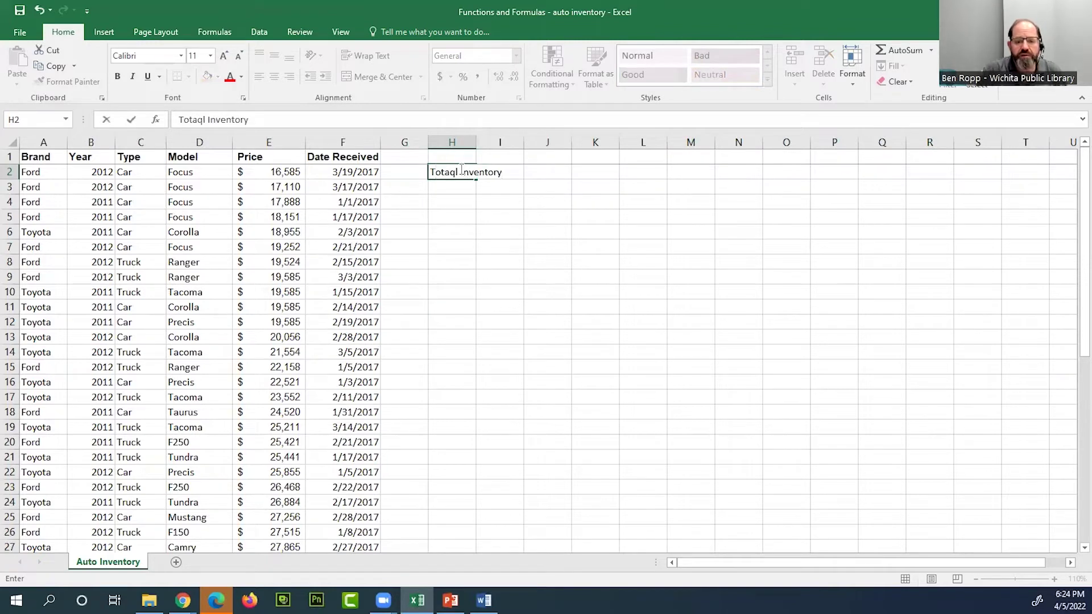
click(205, 119)
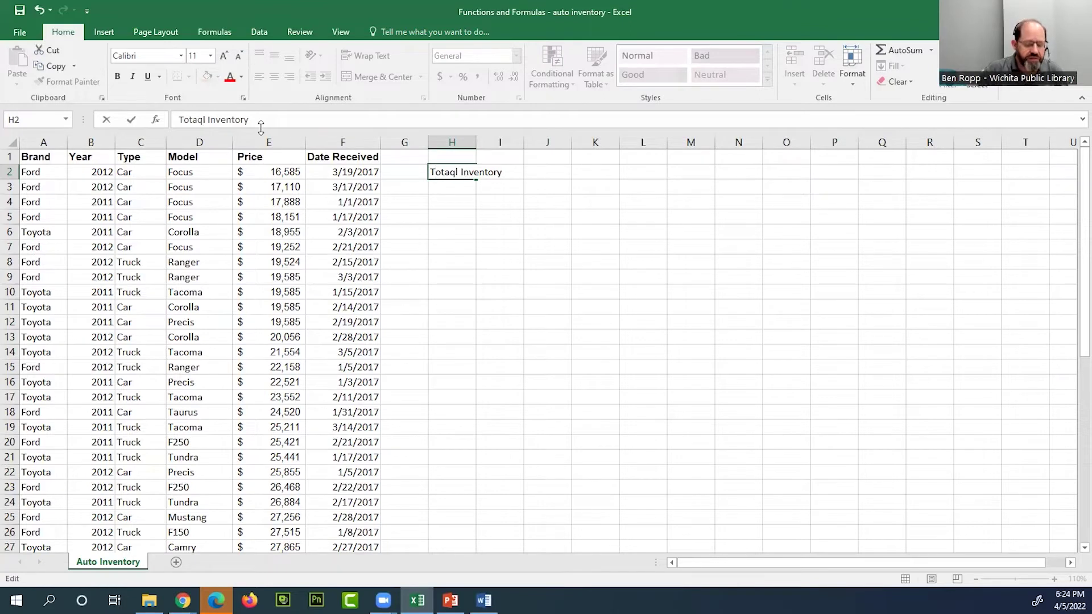
key(BackSpace)
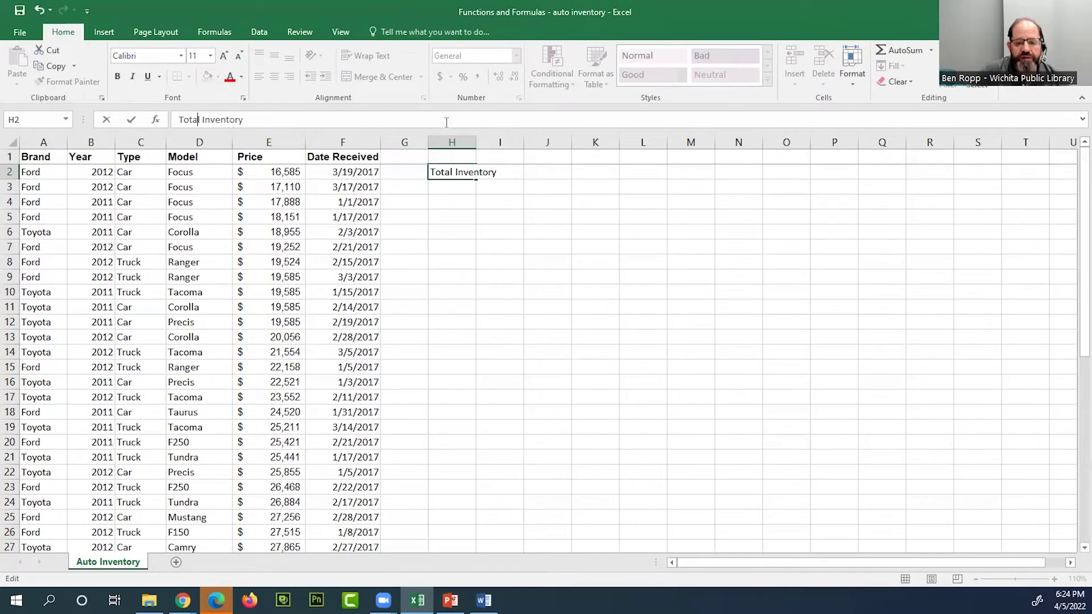
key(Return)
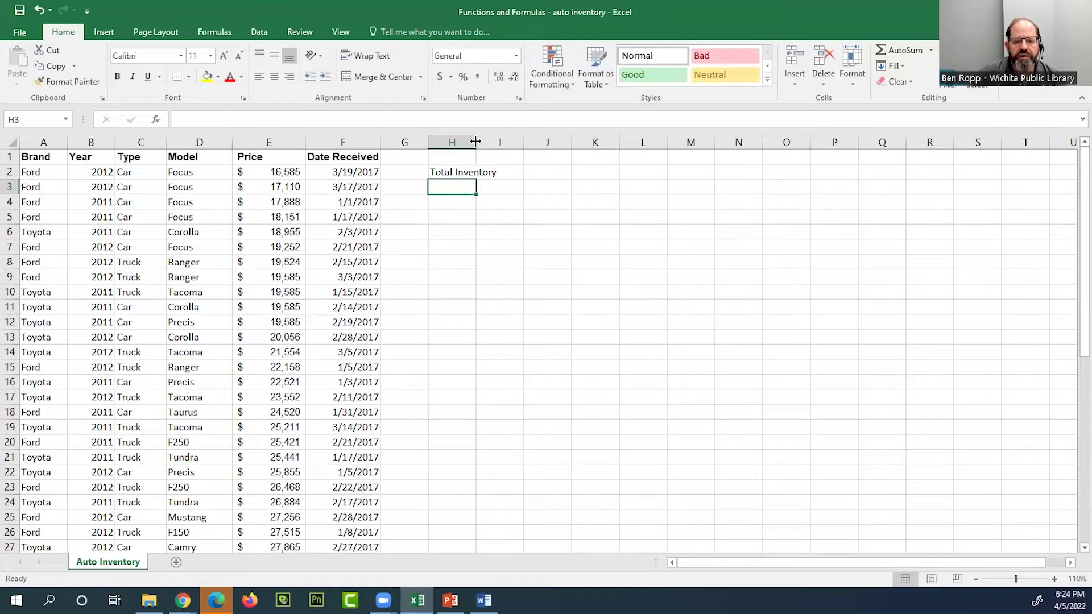
drag(475, 141, 505, 142)
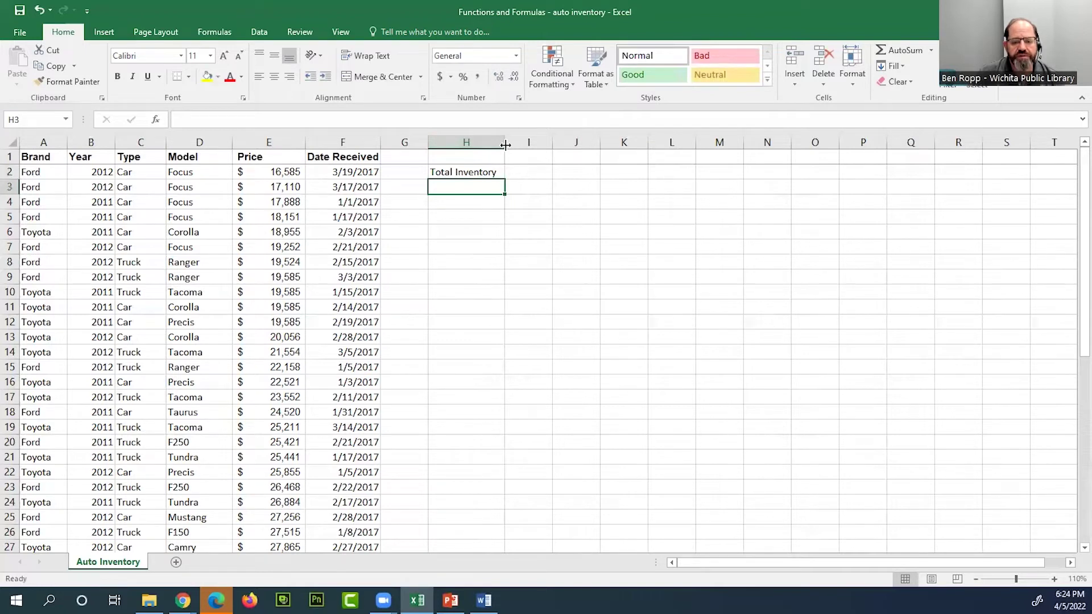
Total the prices in E2:E47 with AutoSum in cell I2, accepting =SUM(Price).
click(534, 171)
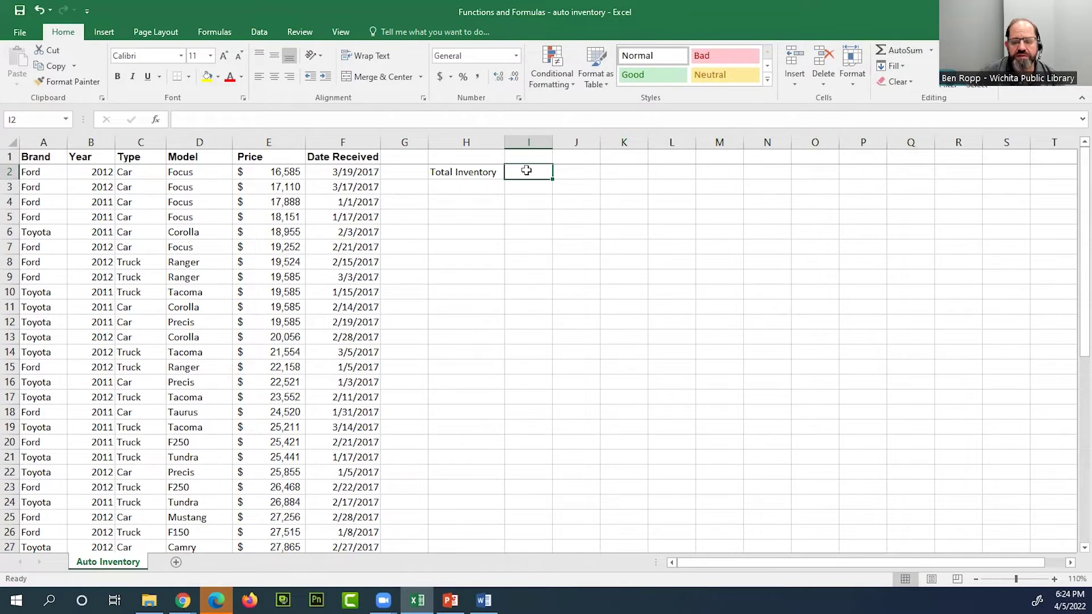
click(900, 50)
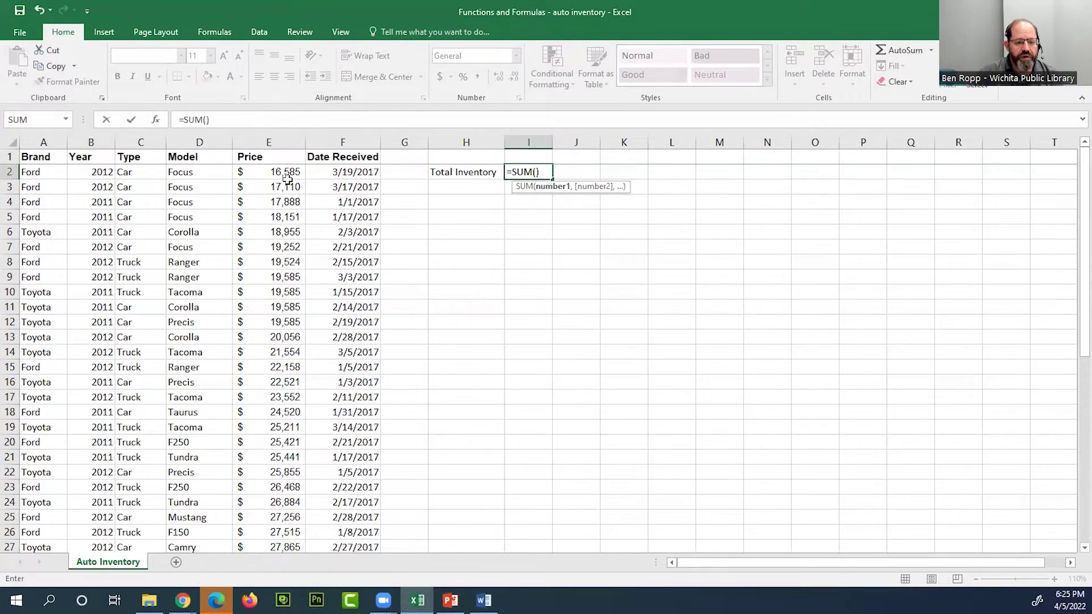
drag(286, 172, 286, 518)
scroll(553, 217, up, 7)
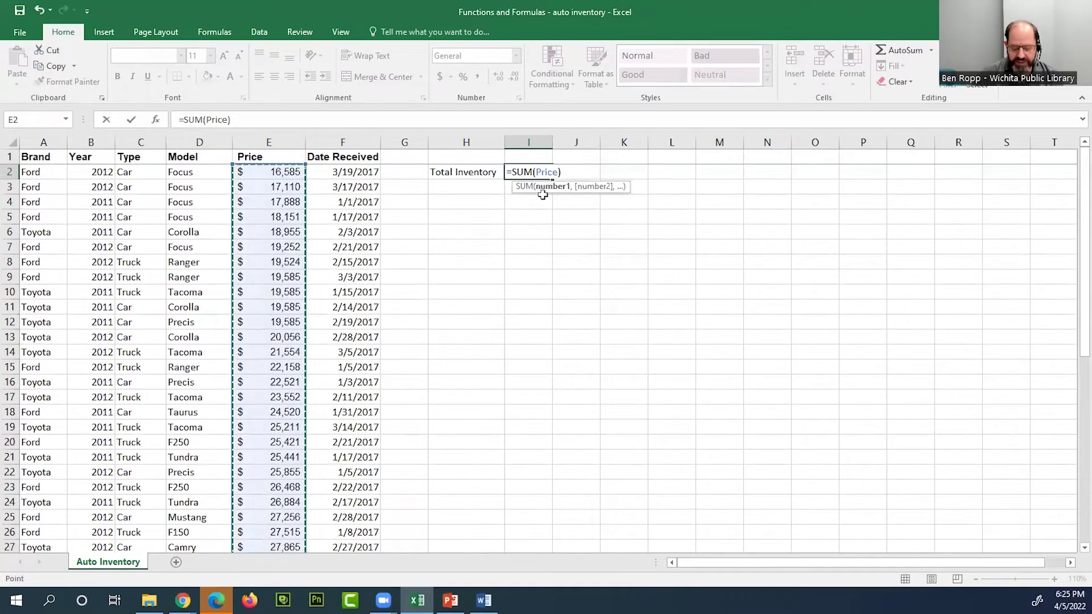
key(Return)
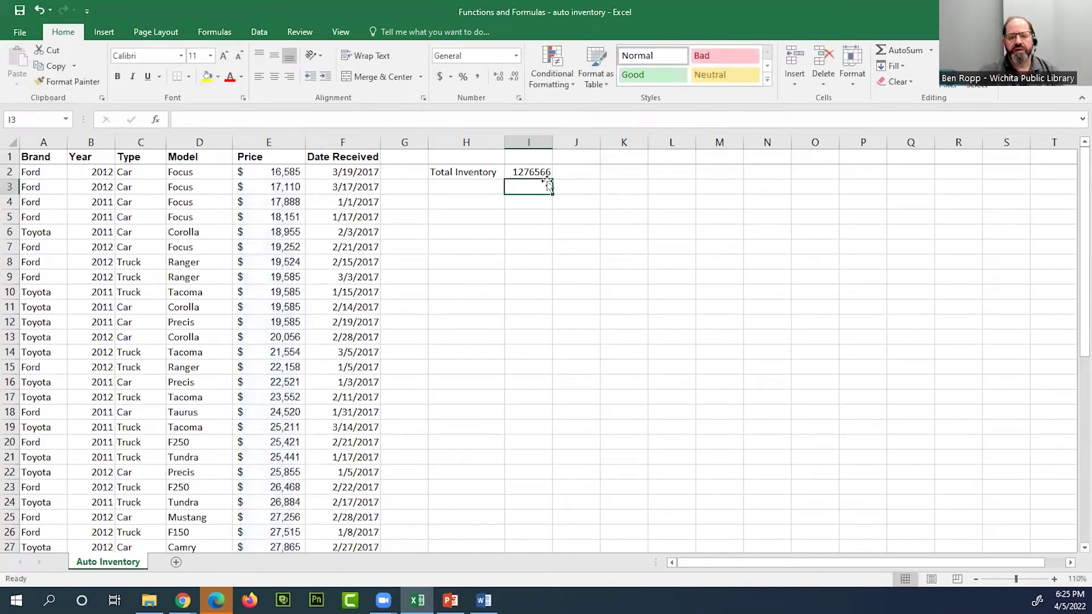
Copy the currency format of cell E7 onto I2 with Format Painter and autofit column I.
click(285, 245)
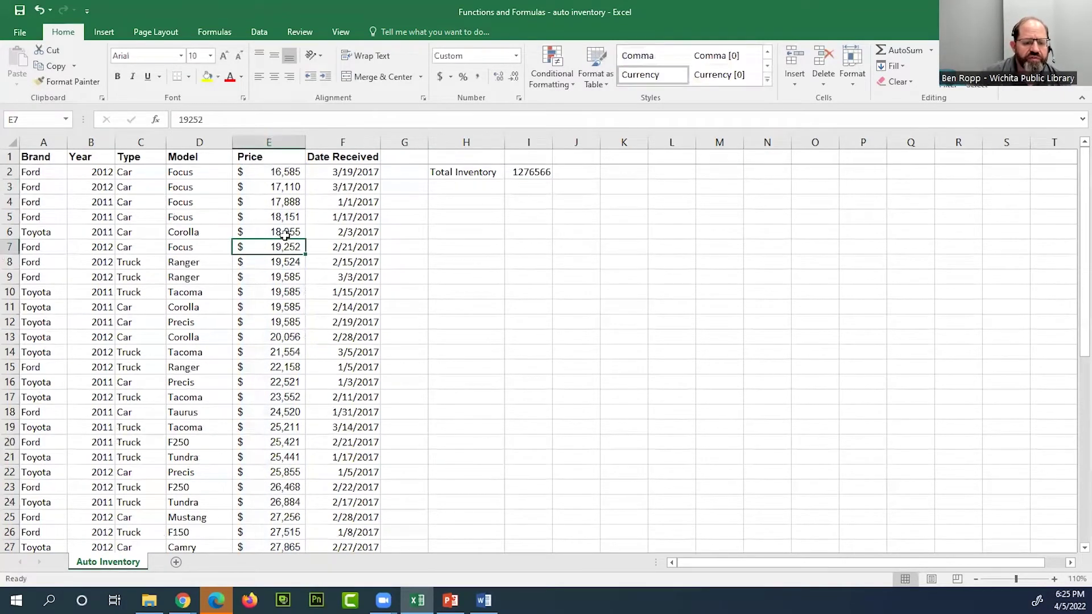
click(74, 83)
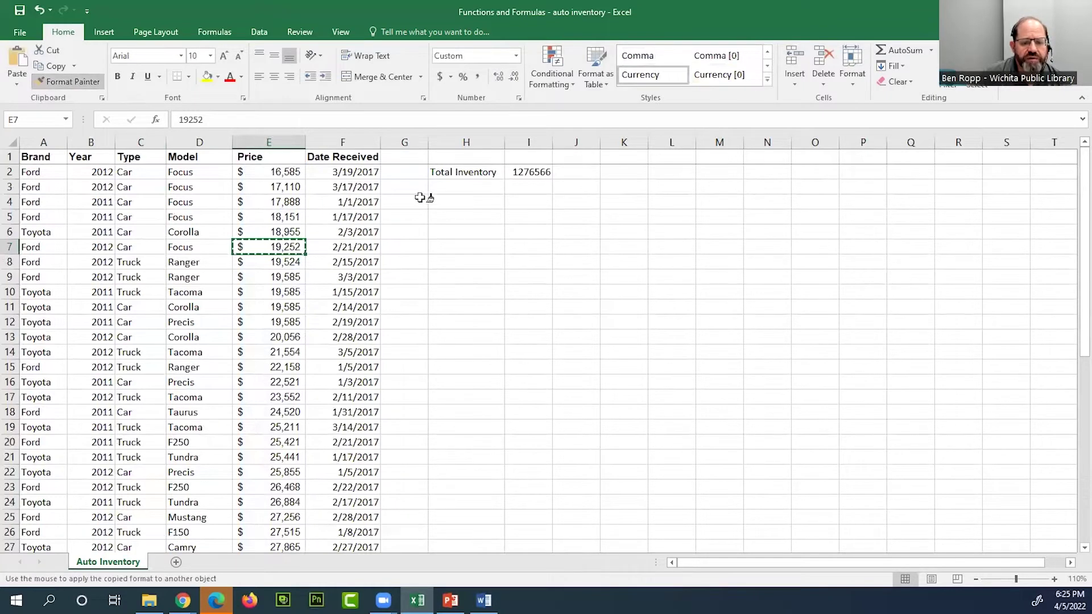
click(542, 172)
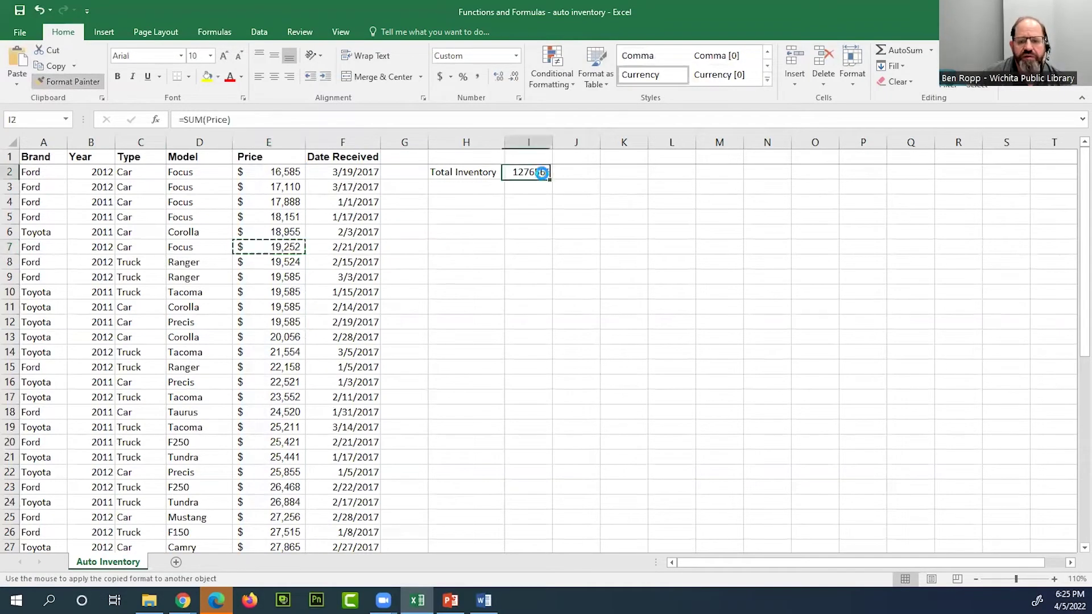
drag(552, 142, 551, 143)
double_click(551, 142)
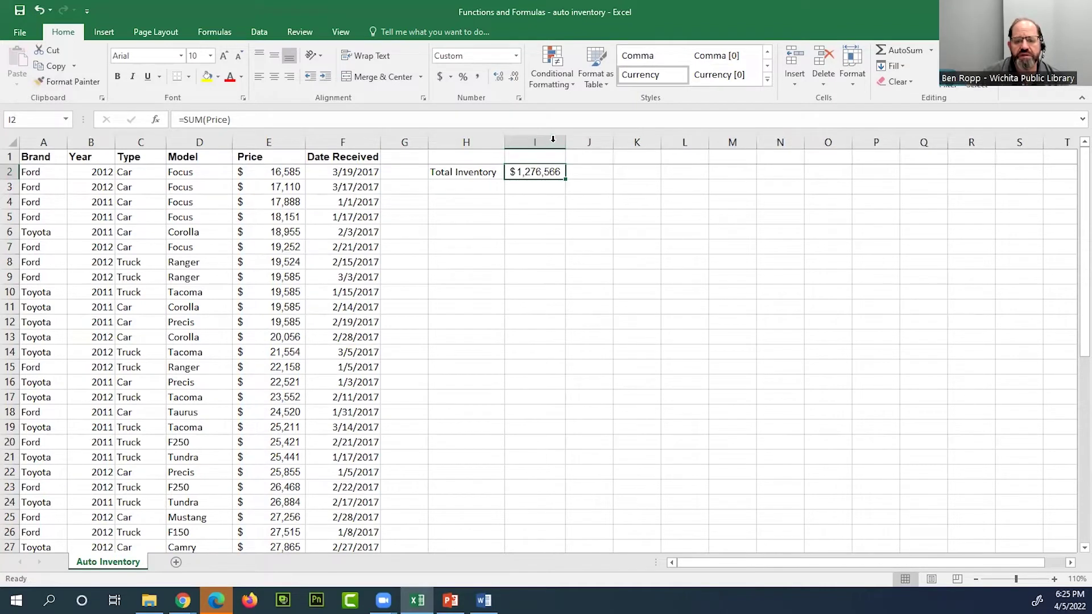
Enter the label Average Price in cell H3 and select cell I3 beside it.
click(532, 189)
click(466, 189)
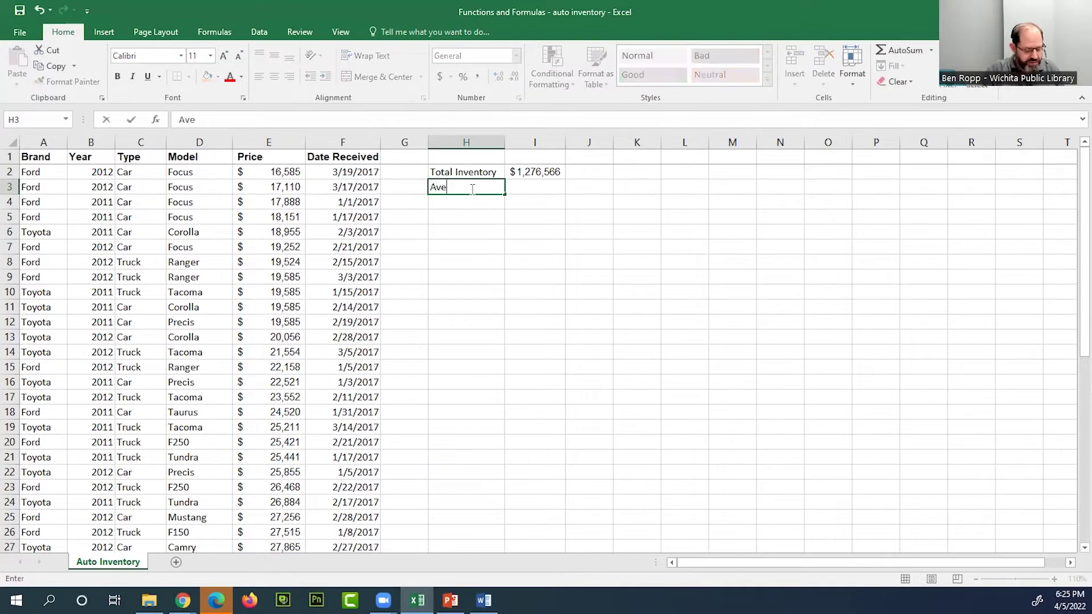
text(ge P)
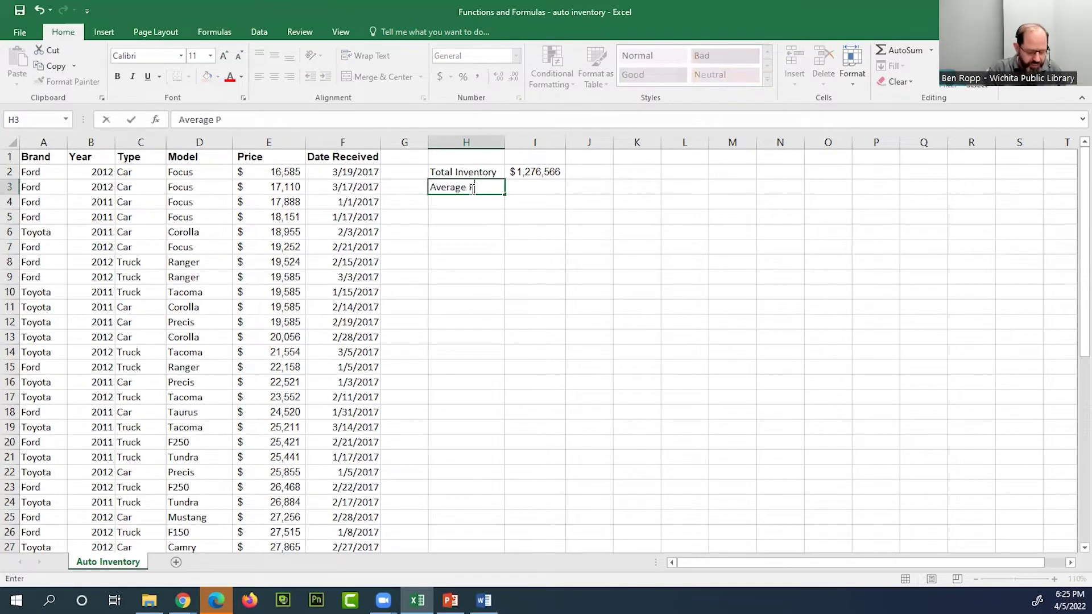
text(rice)
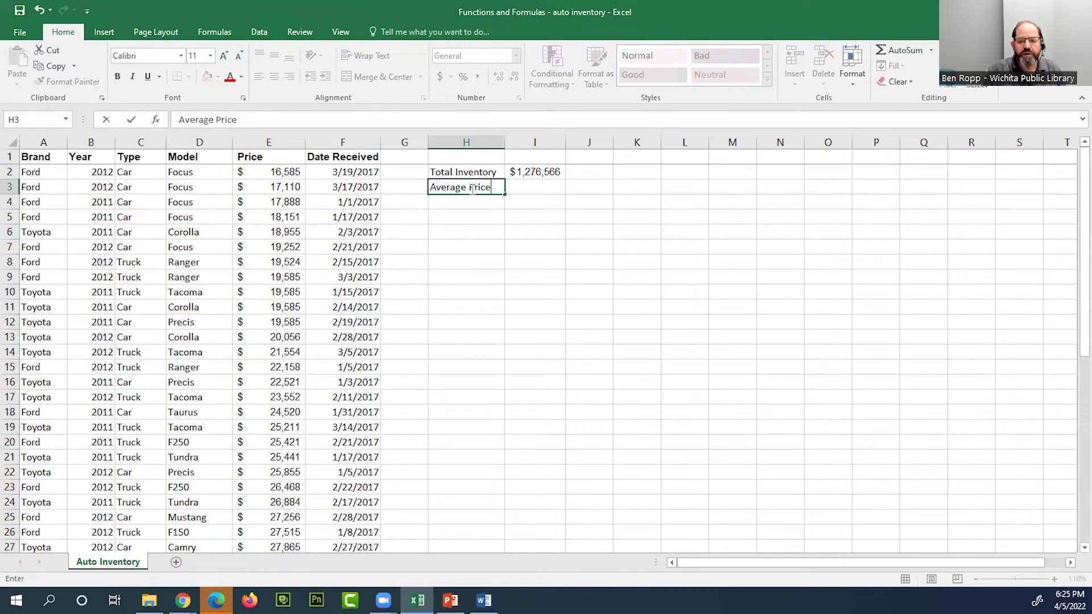
key(Return)
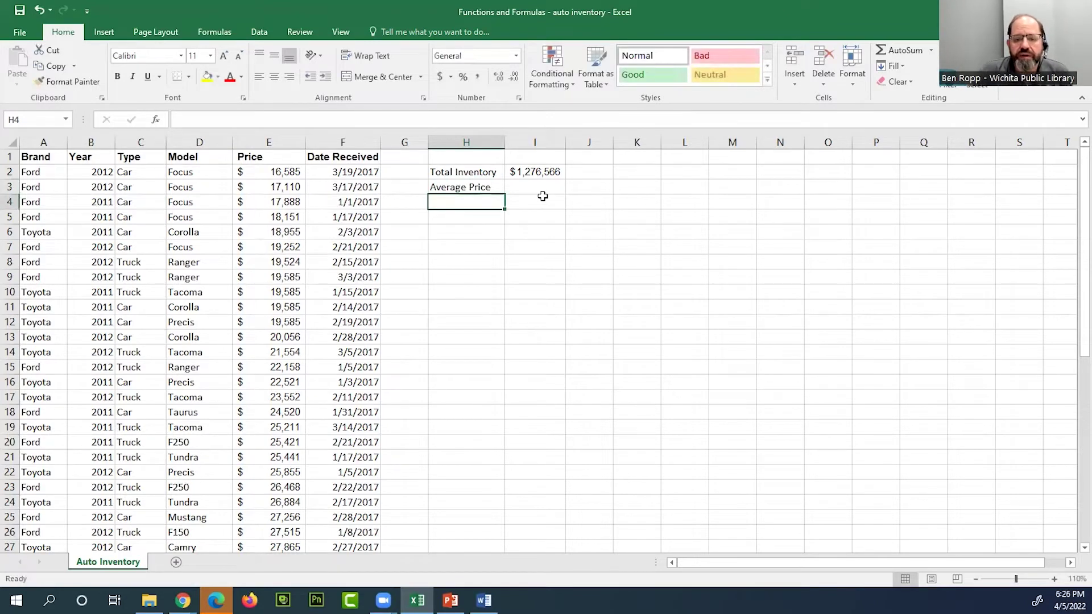
click(542, 190)
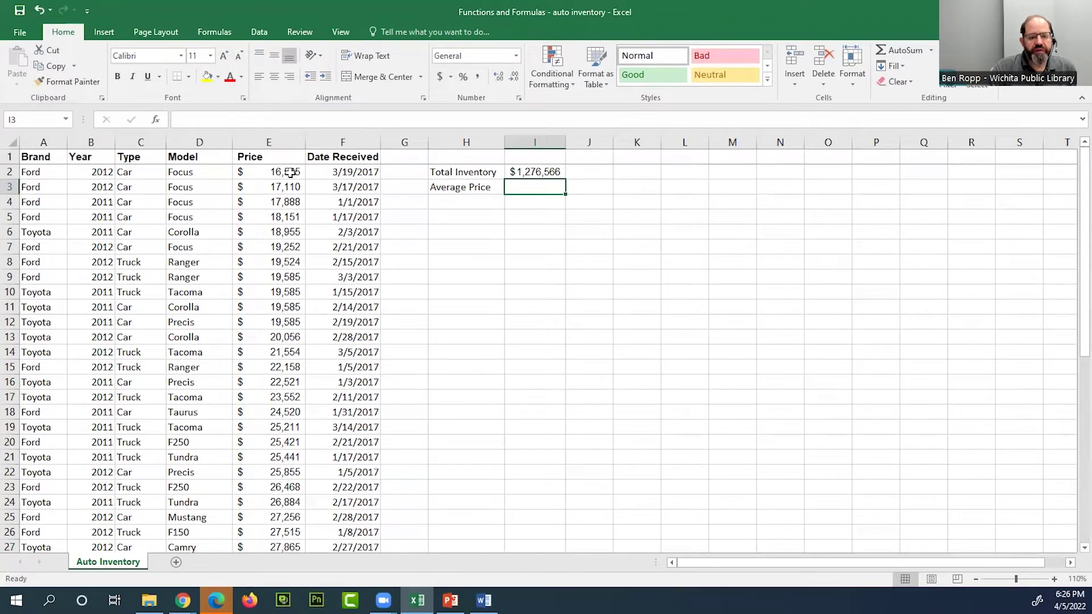
Try to define the workbook-scoped name Price for the range E2:E47, and cancel the new name.
drag(291, 173, 279, 505)
right_click(276, 214)
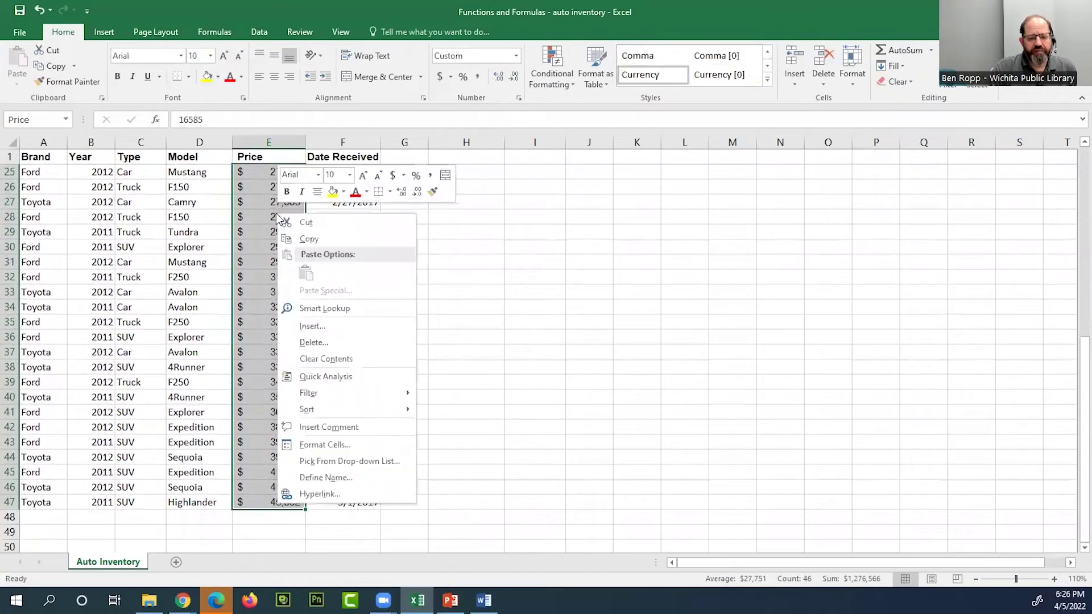
click(338, 482)
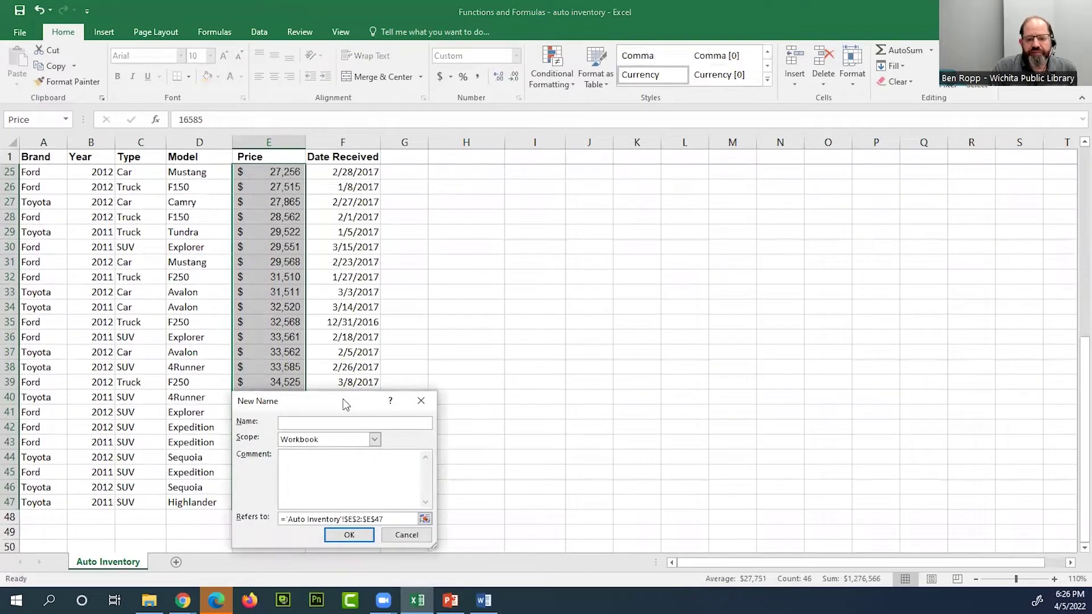
drag(327, 398, 528, 178)
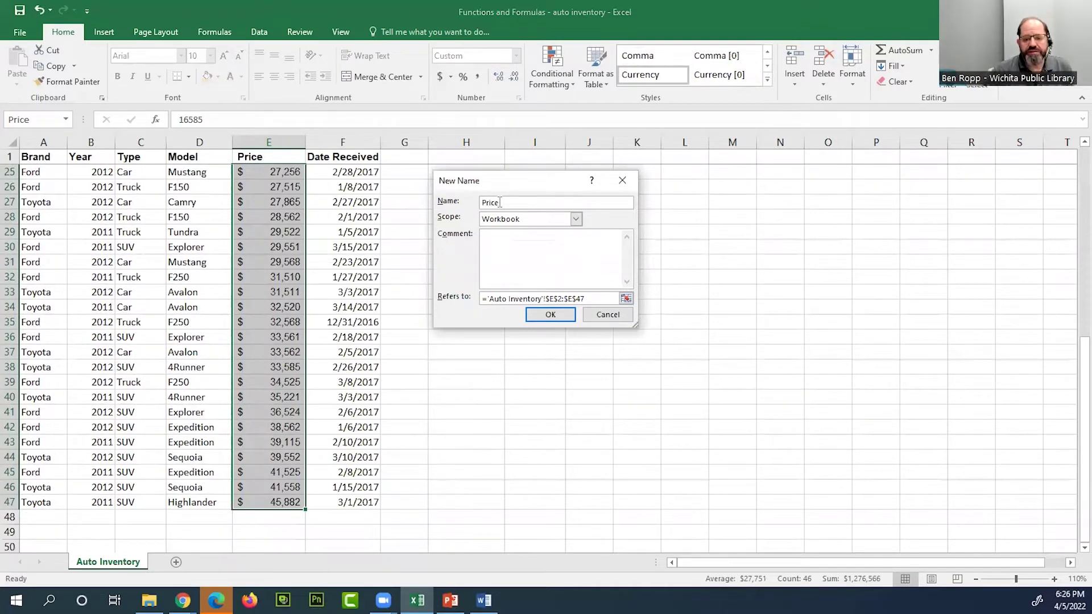
click(549, 316)
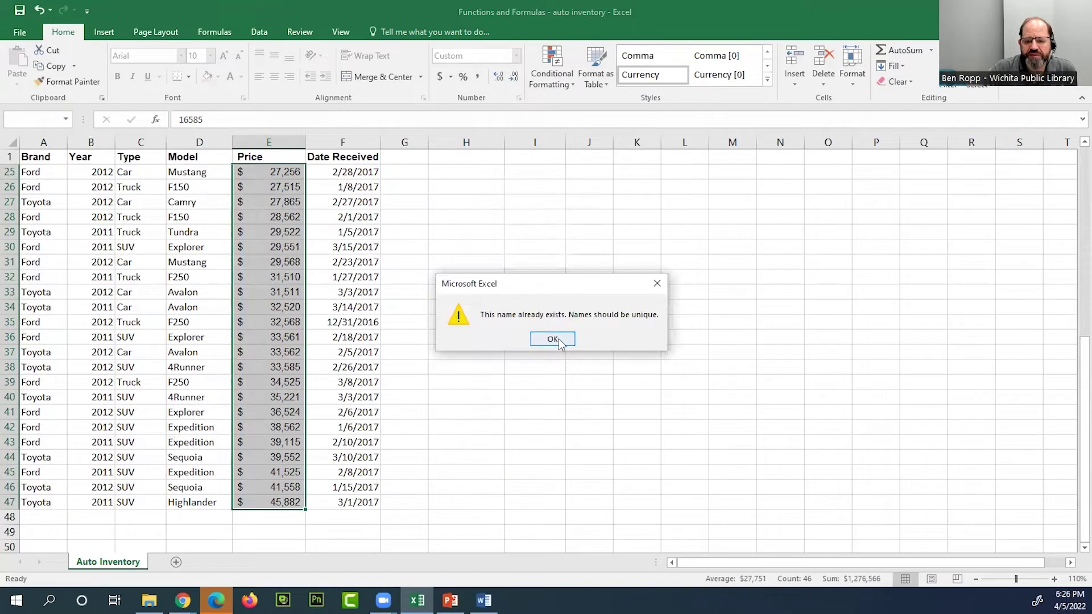
click(558, 339)
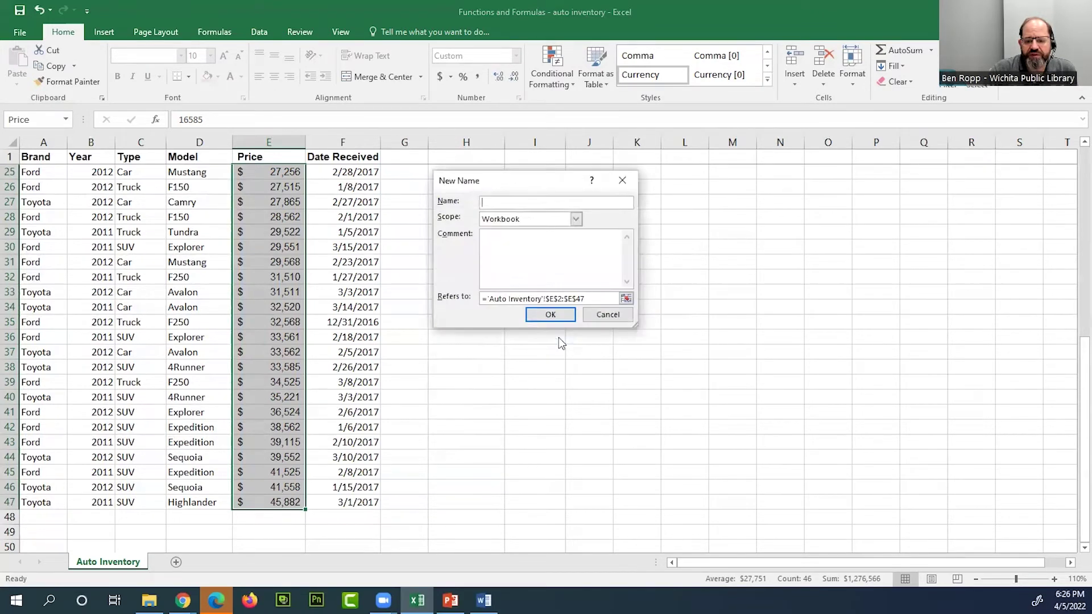
click(623, 319)
scroll(493, 262, up, 8)
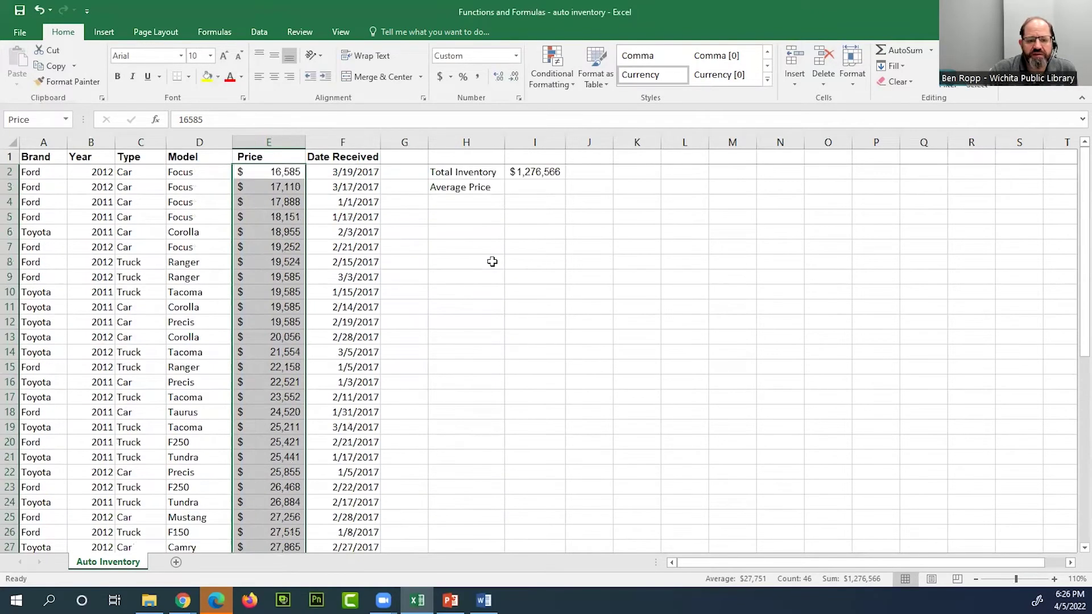
right_click(266, 242)
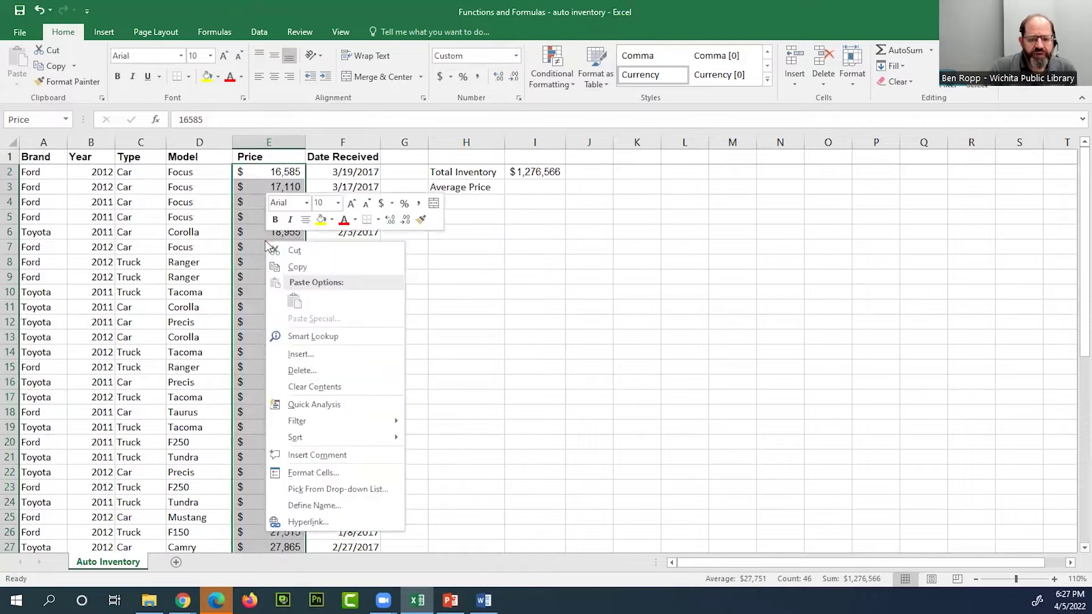
click(320, 474)
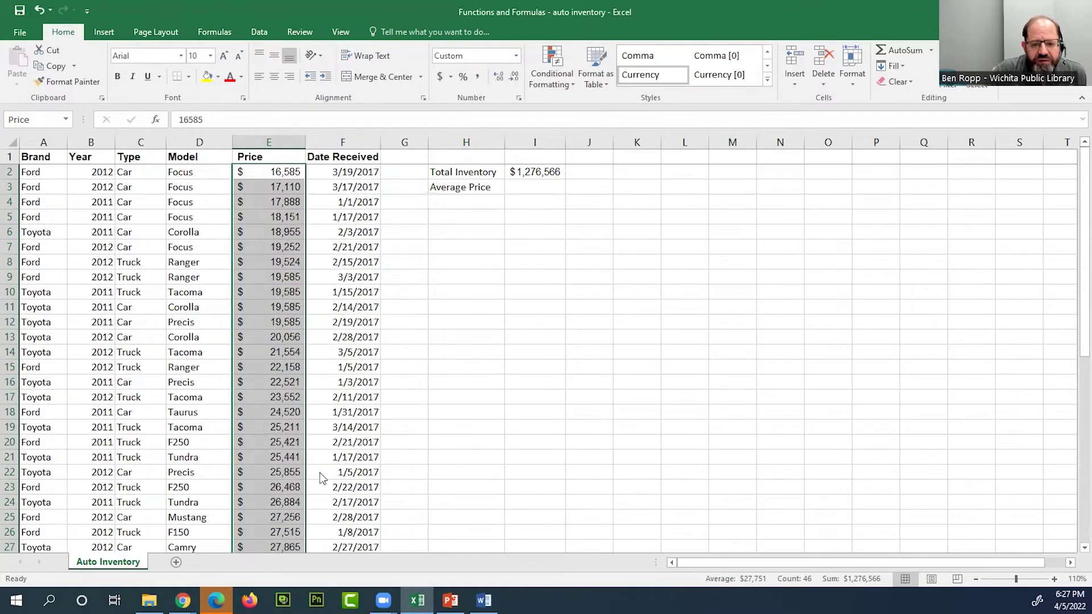
click(470, 567)
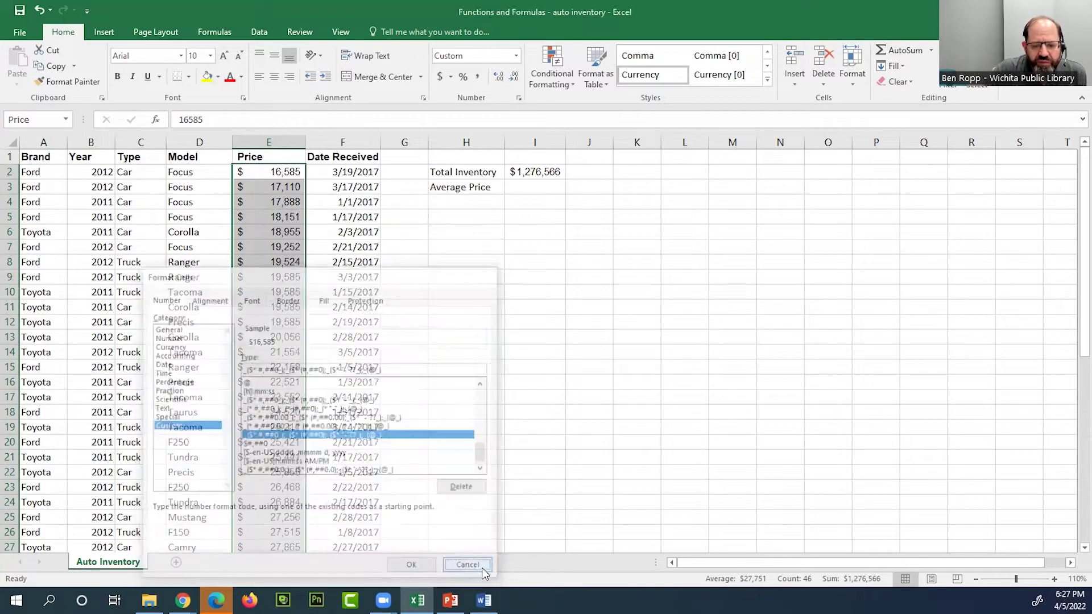
Open the Name Manager, examine the cell range that the name Price refers to, and accept its definition.
click(258, 33)
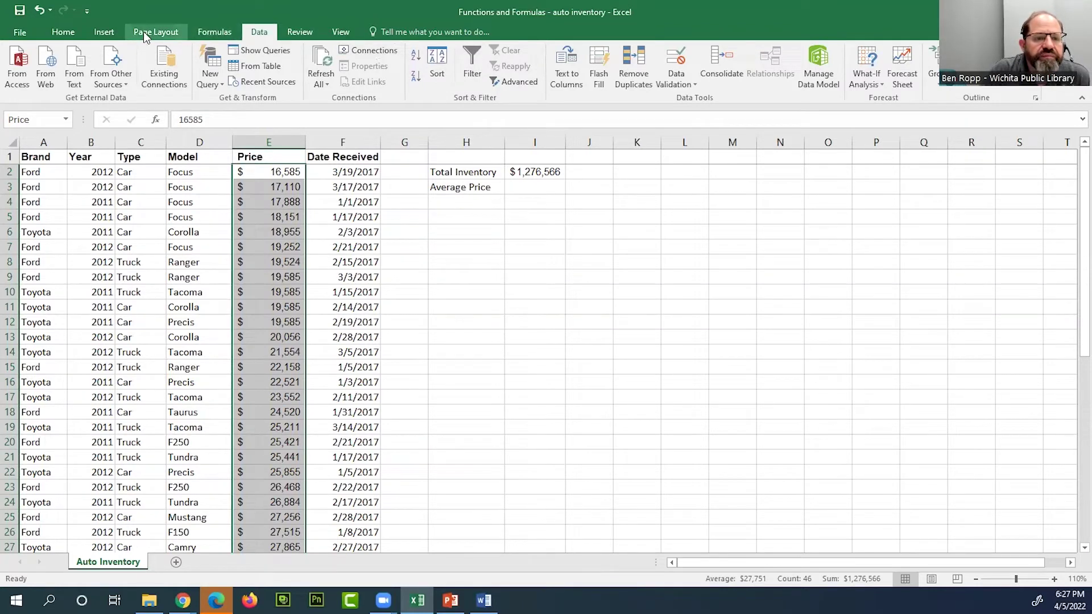
click(213, 33)
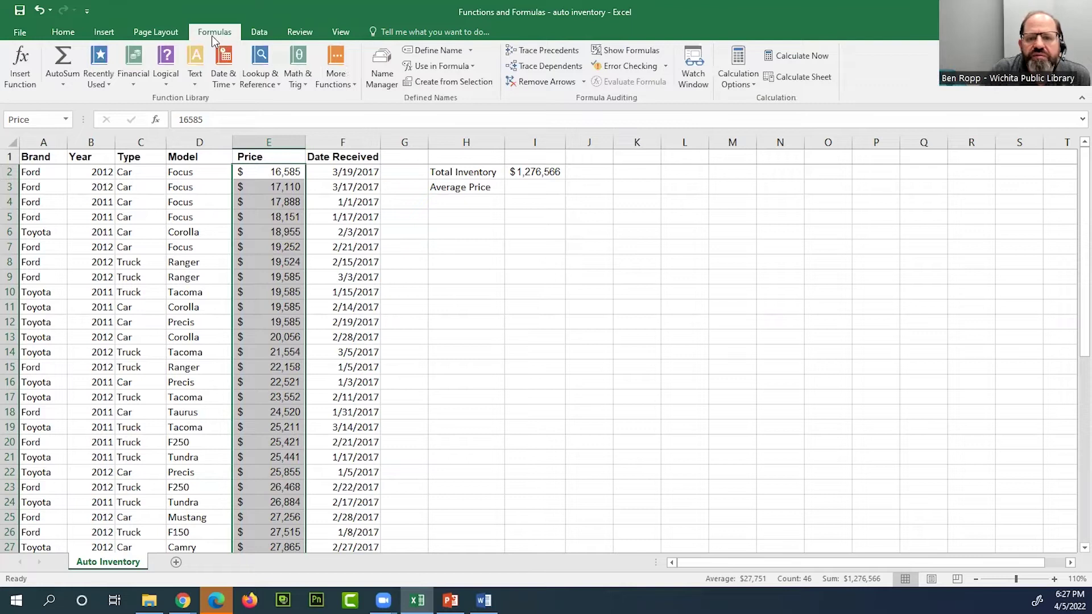
click(471, 52)
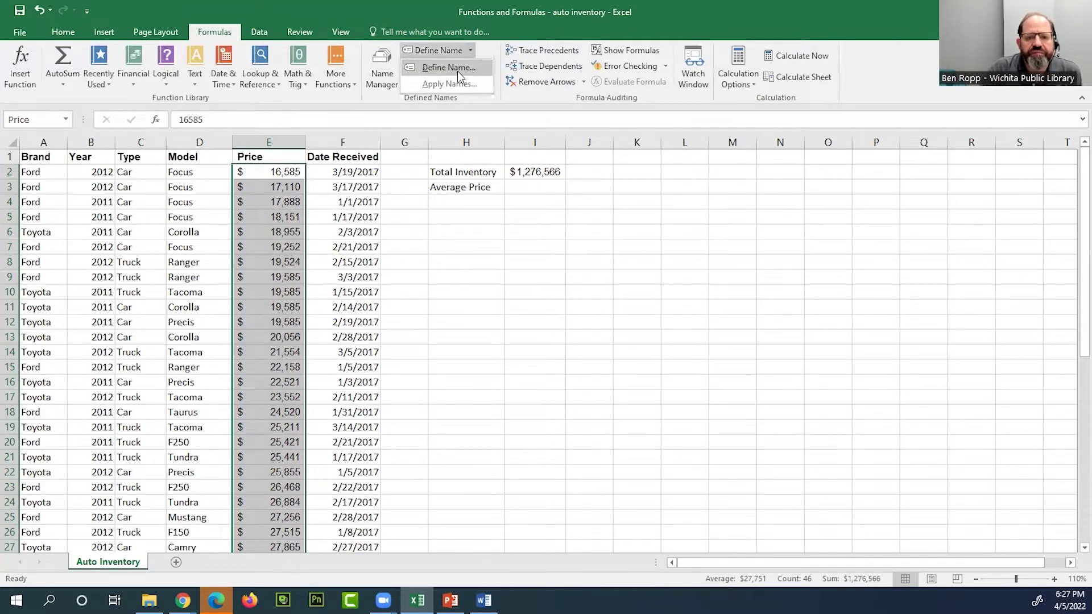
key(Escape)
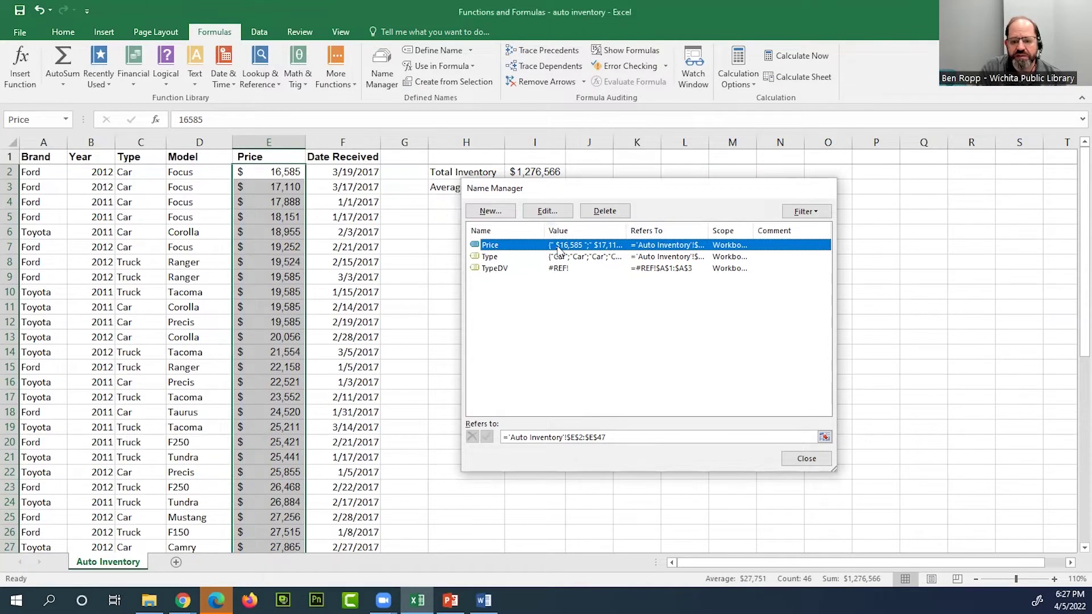
double_click(557, 246)
click(677, 374)
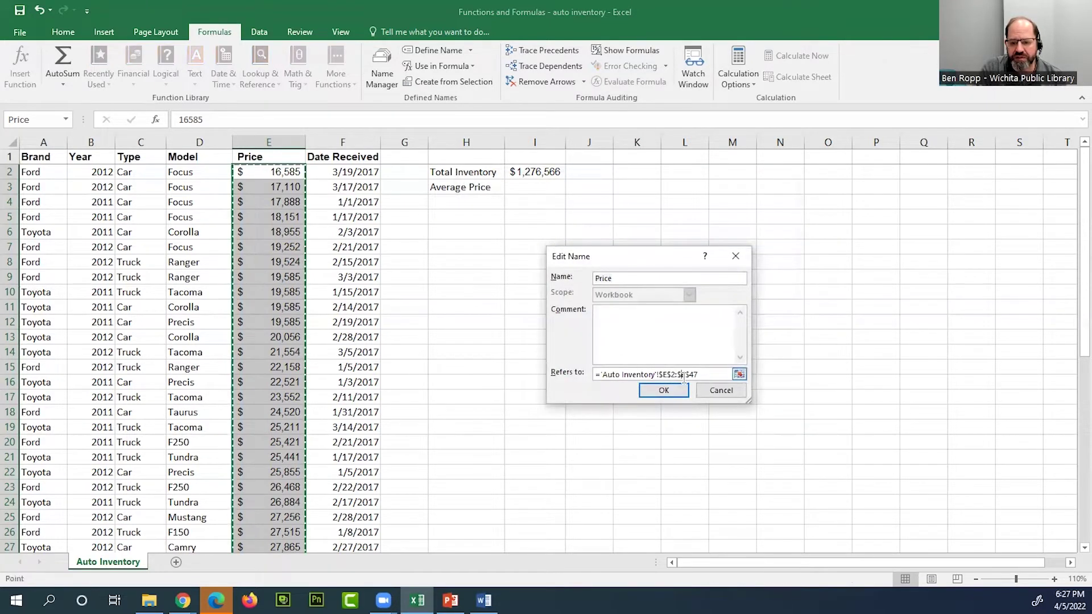
click(742, 375)
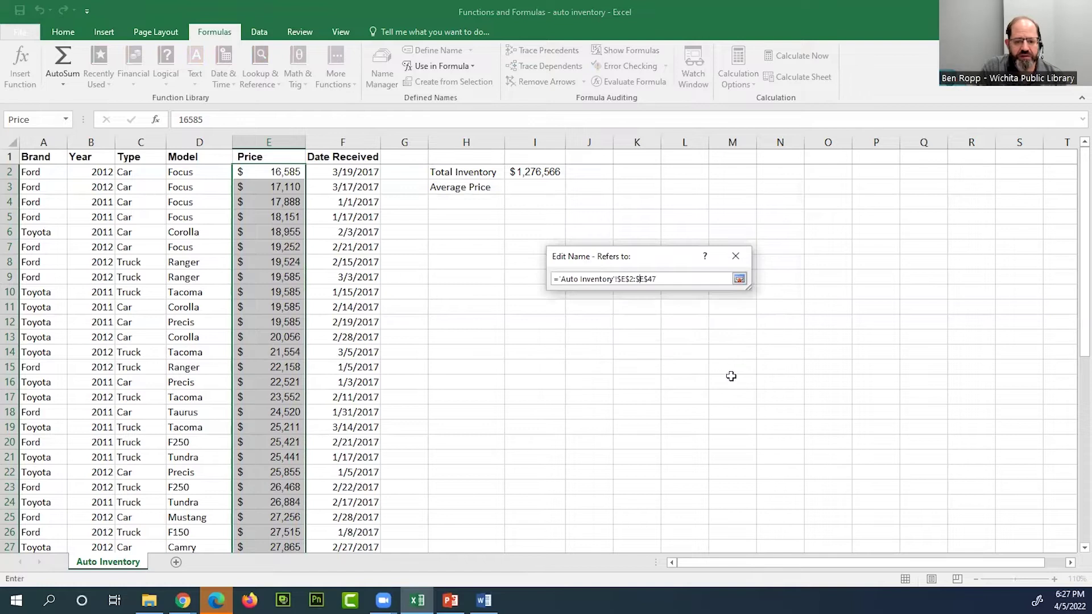
click(738, 278)
scroll(272, 307, down, 8)
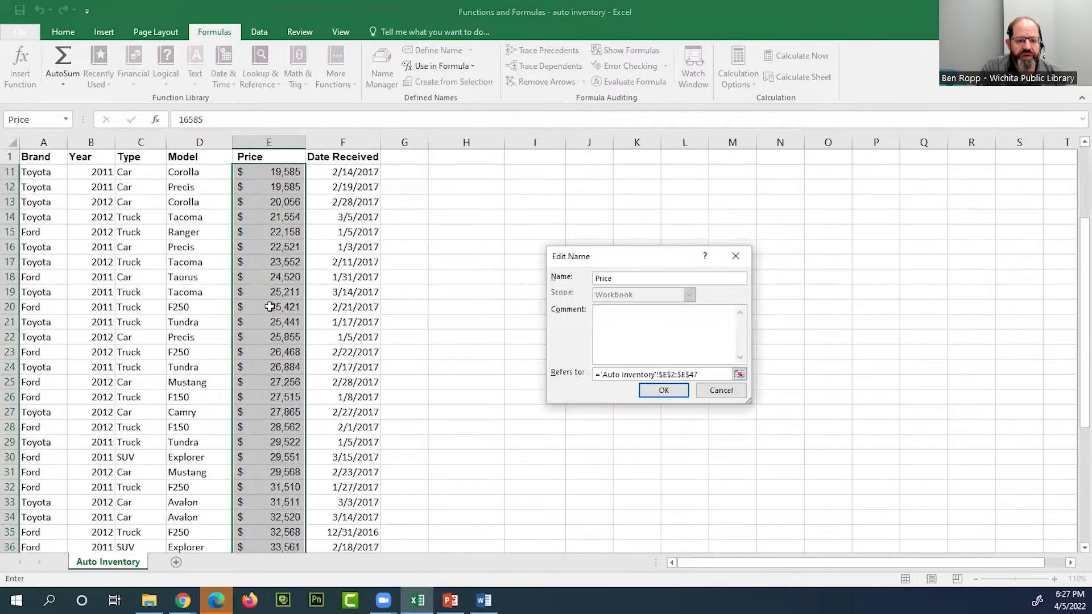
scroll(294, 327, down, 3)
scroll(294, 326, up, 11)
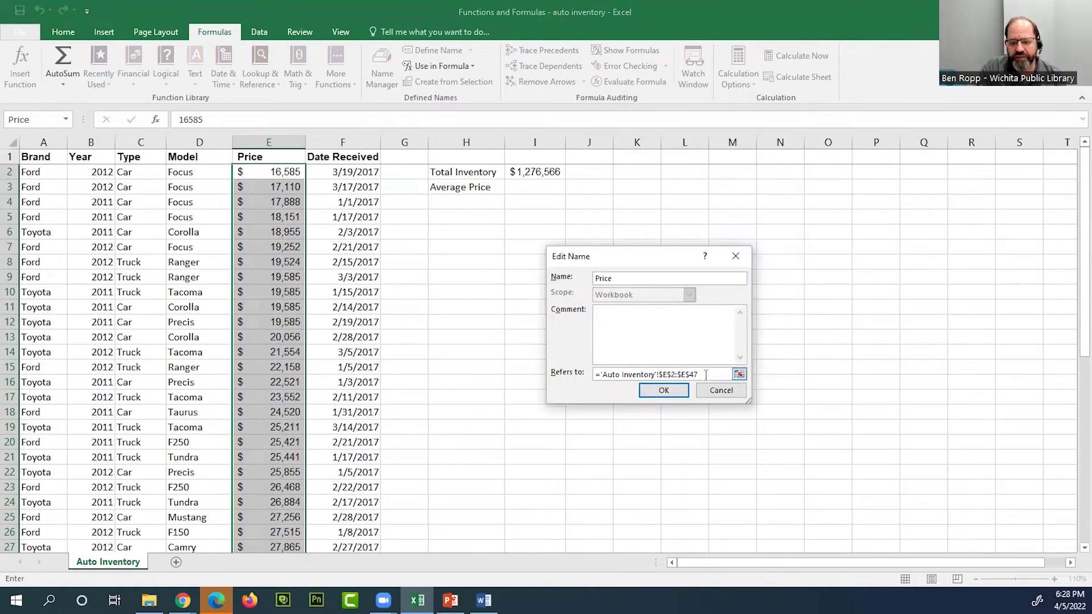
click(674, 393)
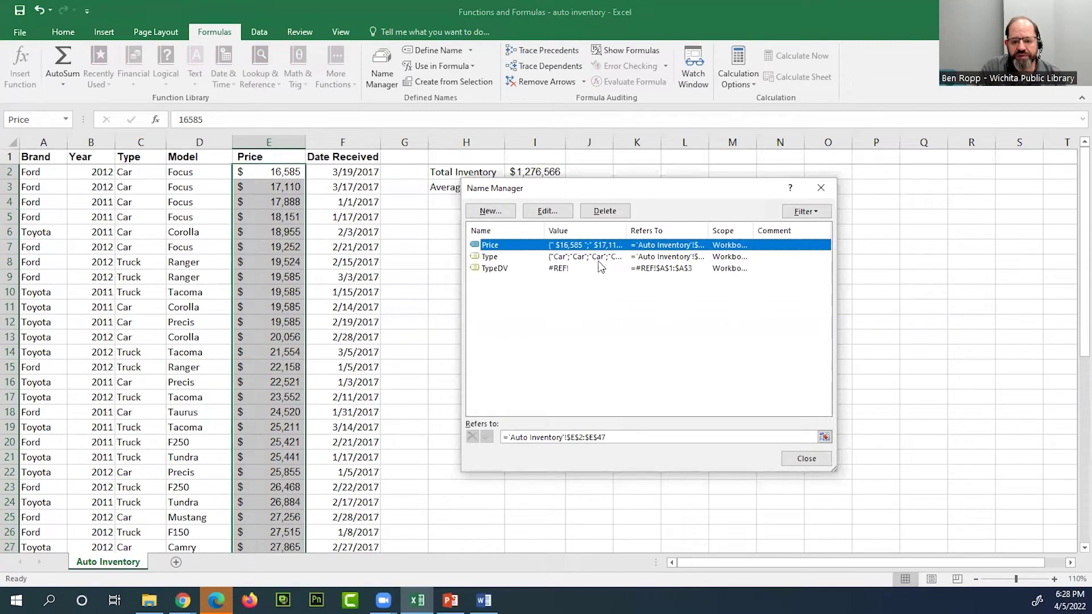
Examine the cell range that the name Type refers to down the Type column, and accept its definition.
double_click(498, 257)
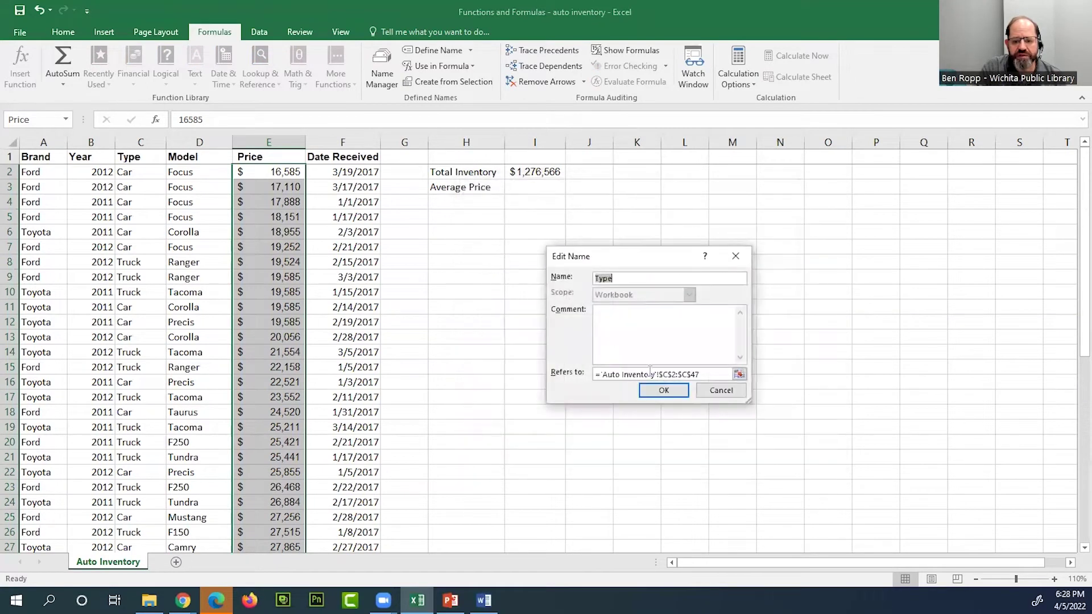
click(740, 375)
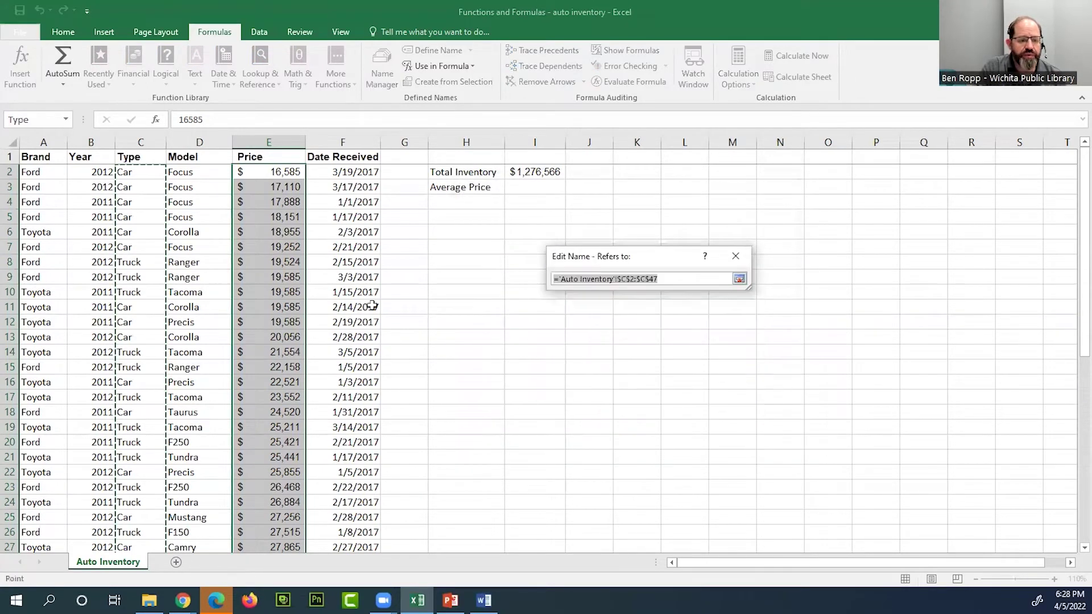
scroll(142, 250, down, 11)
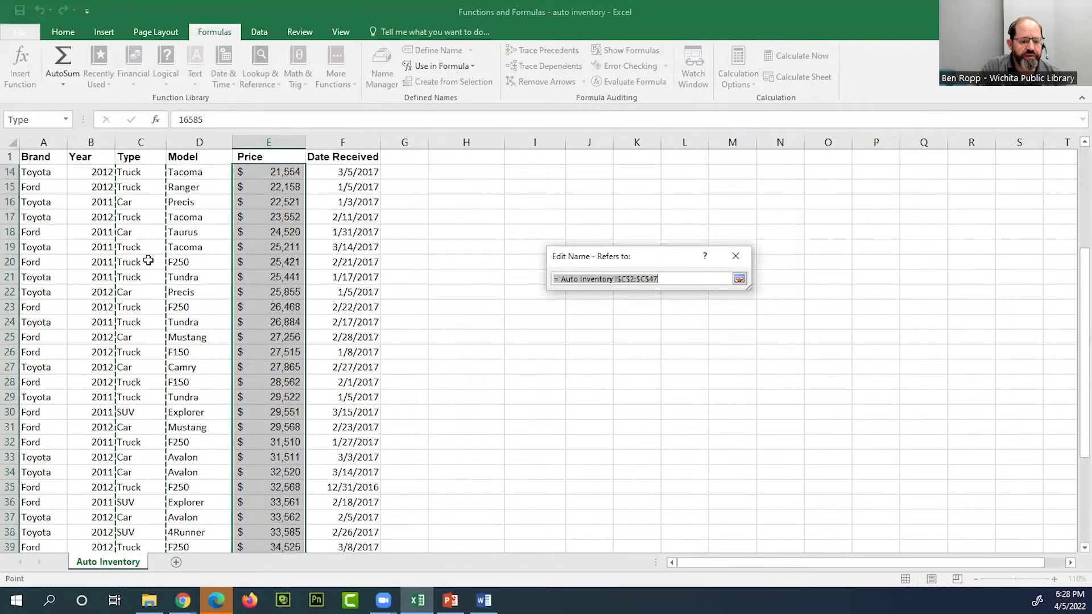
scroll(142, 267, up, 11)
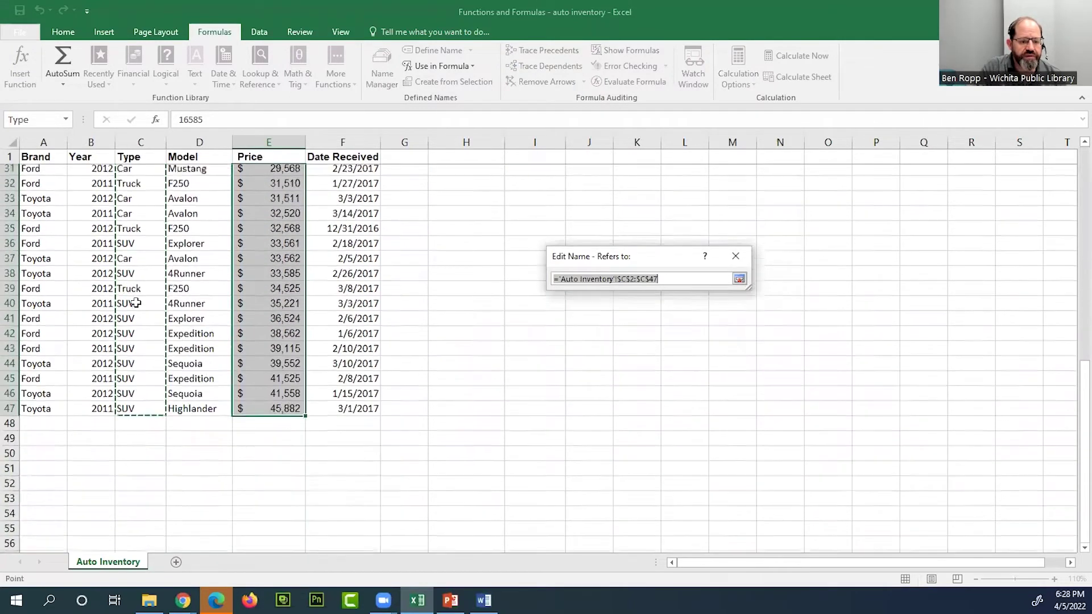
click(739, 278)
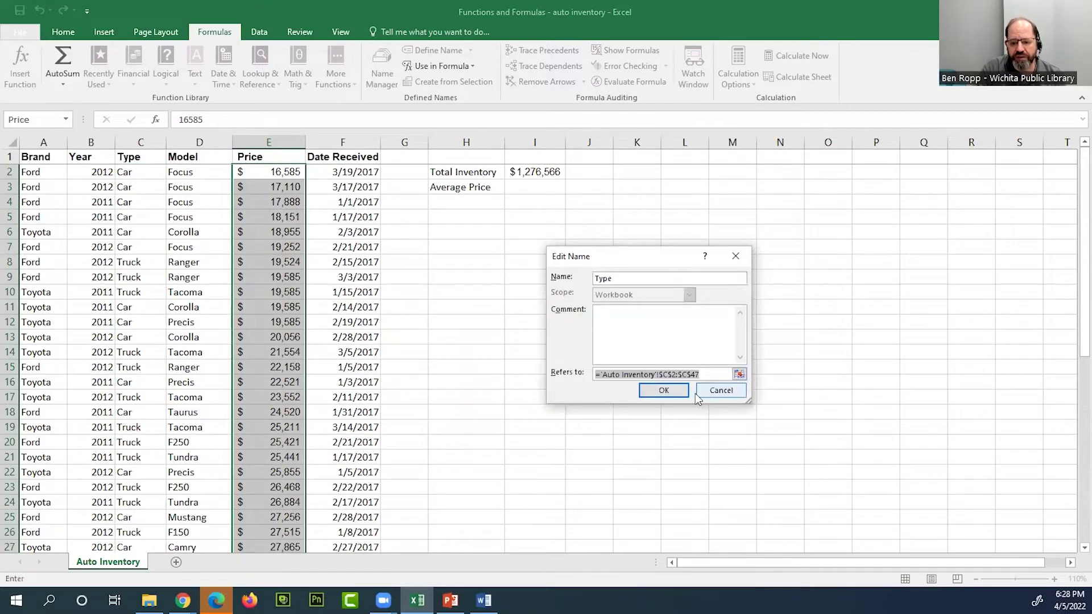
click(675, 390)
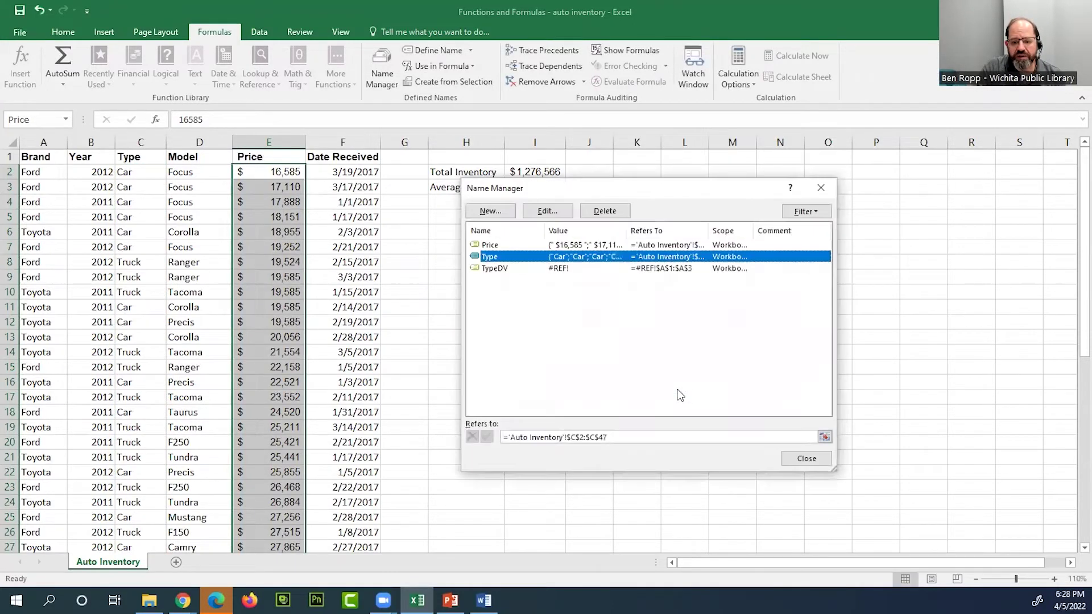
View the definition of the name TypeDV, cancel out of it and close the Name Manager.
double_click(503, 276)
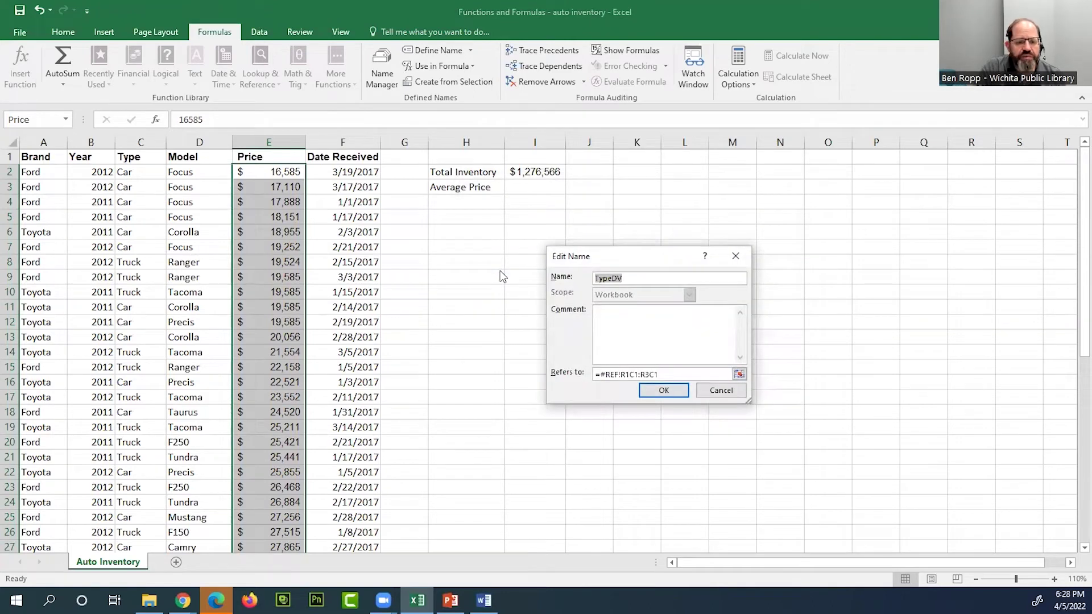
click(731, 391)
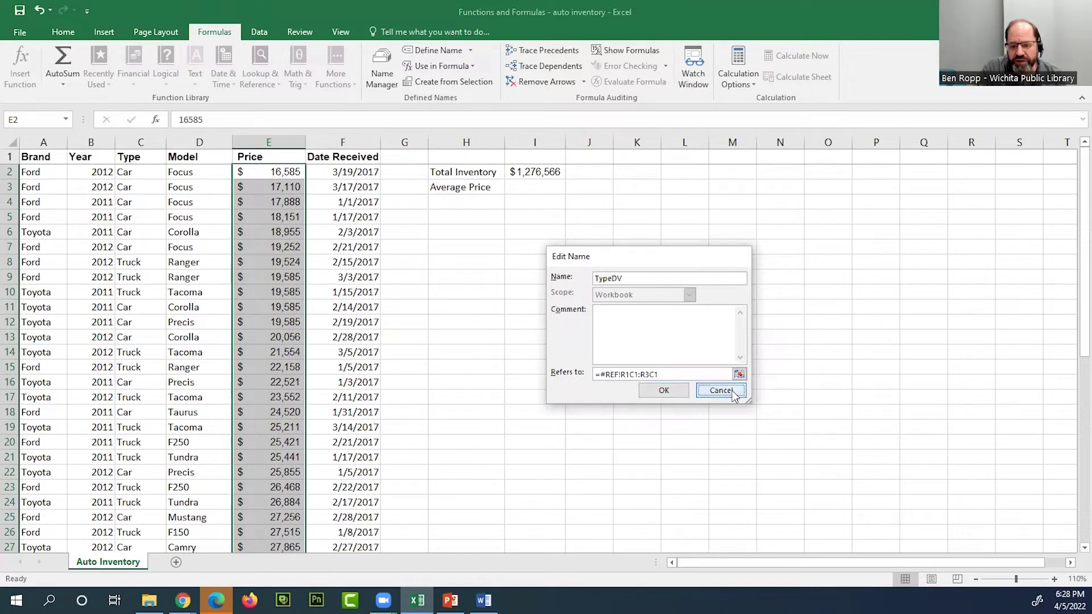
click(805, 459)
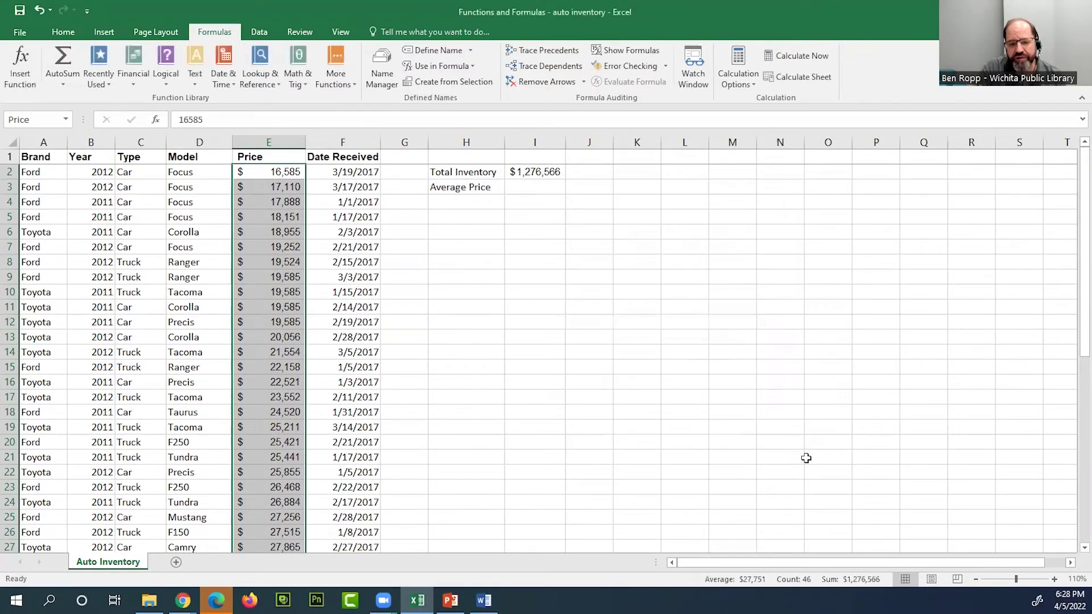
Calculate the average price in cell I3 with AutoSum's Average function, entering =AVERAGE(Price).
click(527, 187)
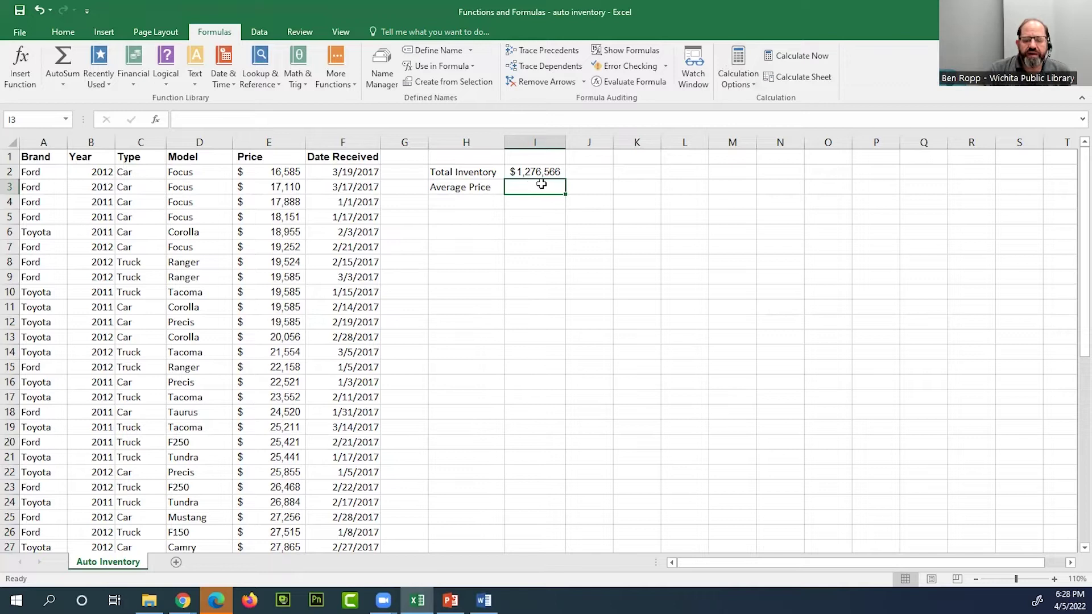
click(63, 34)
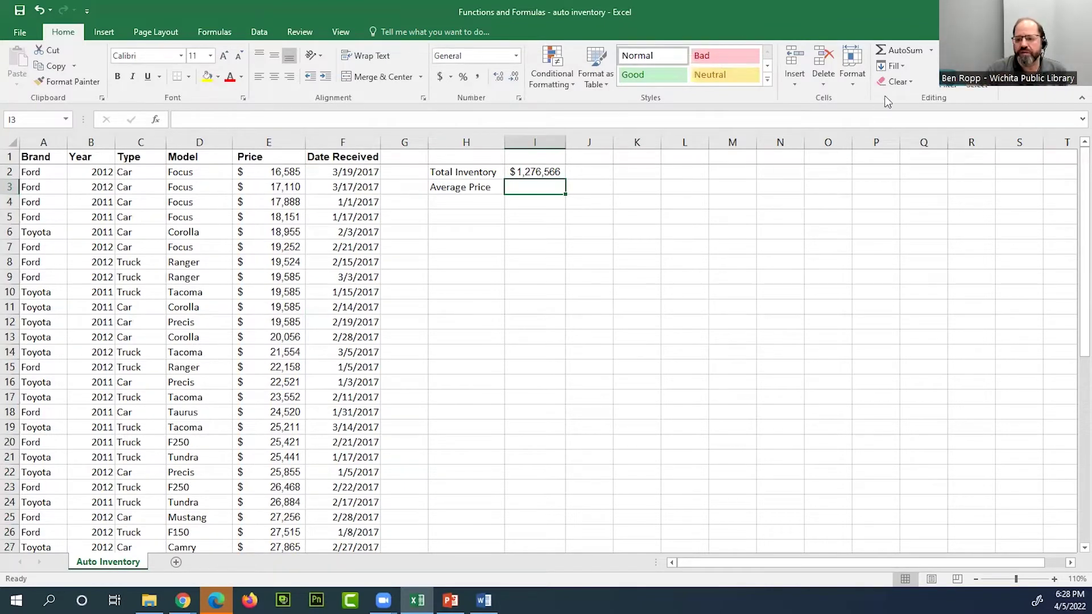
click(931, 51)
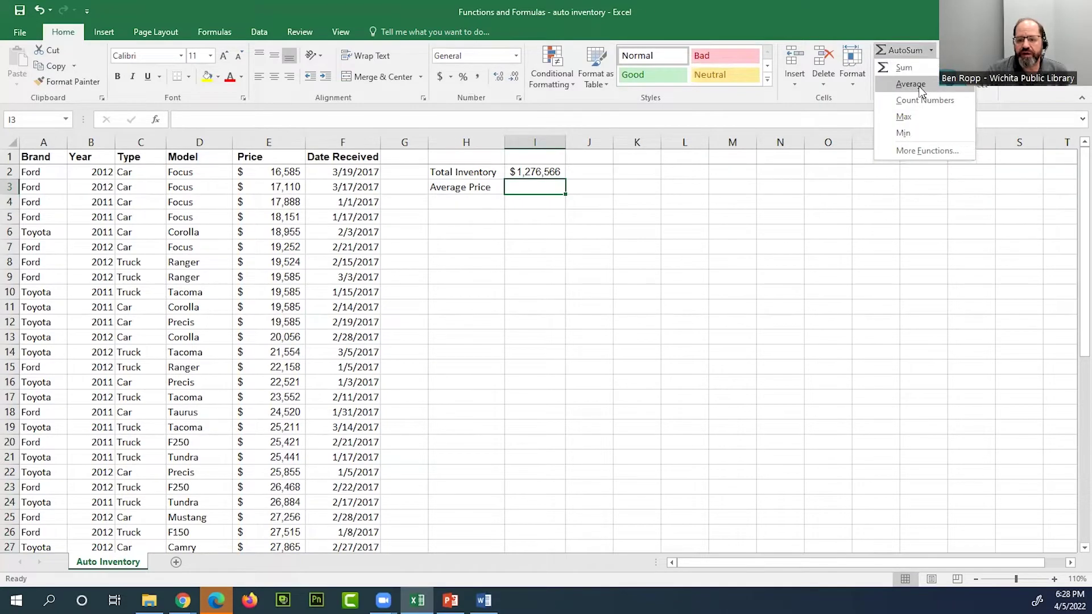
click(911, 84)
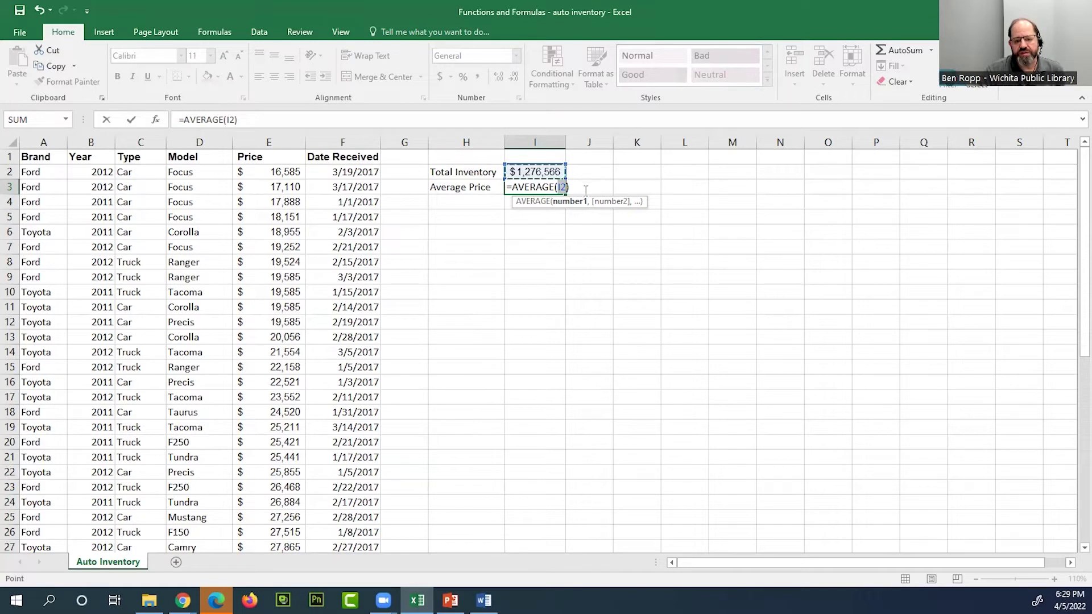
text(Pric)
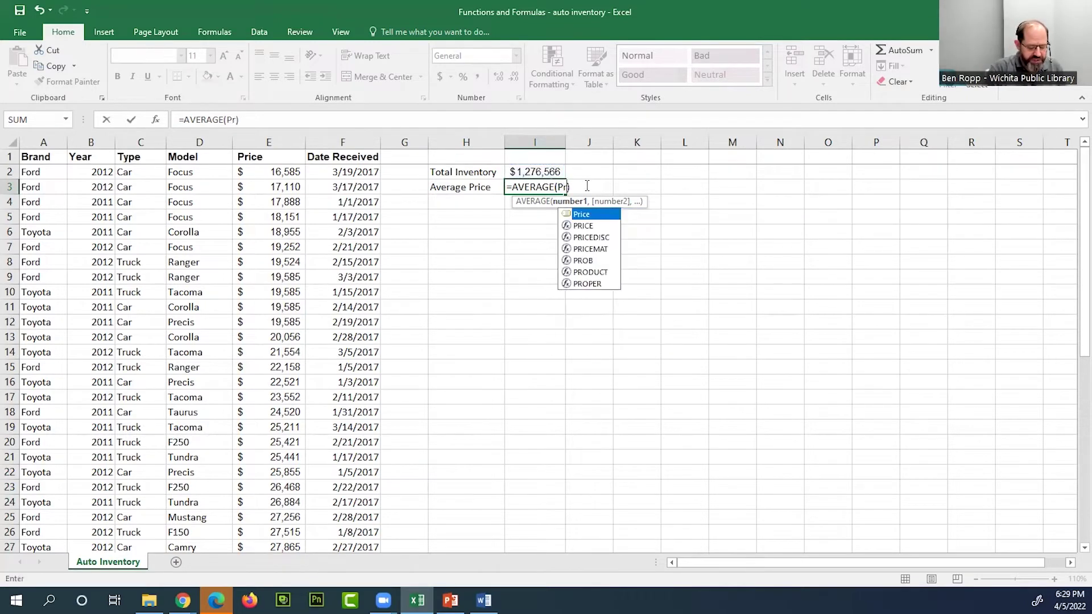
text(e)
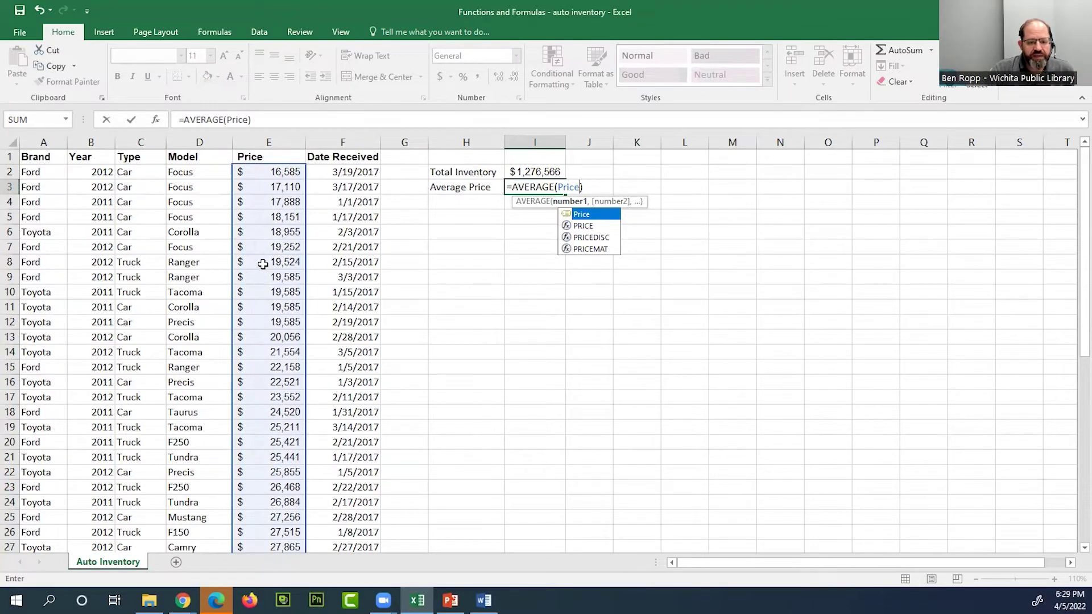
scroll(265, 268, down, 9)
scroll(274, 291, down, 4)
scroll(274, 291, up, 13)
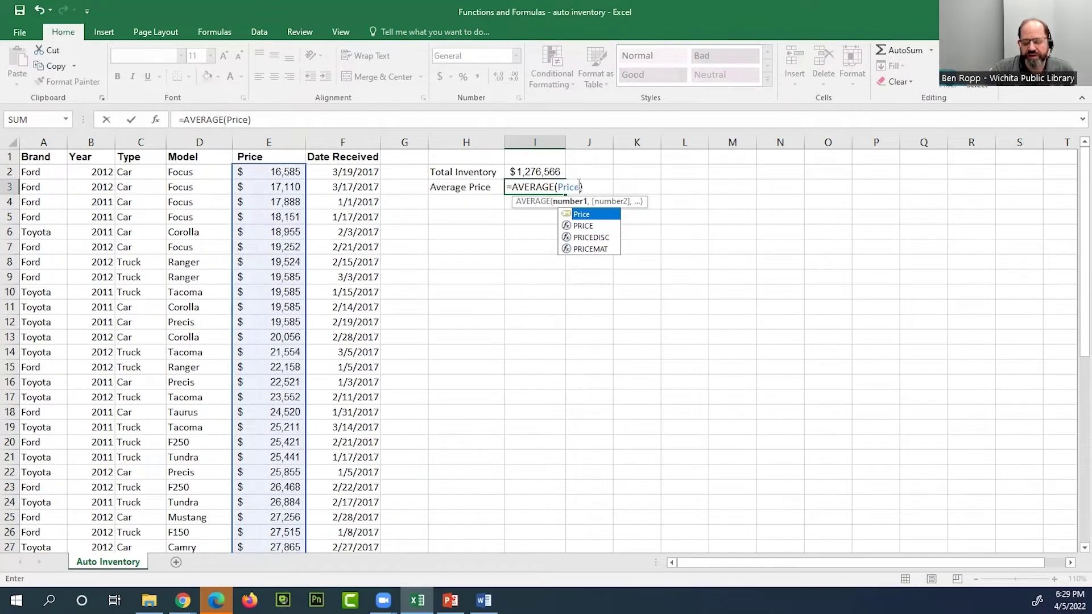
key(Return)
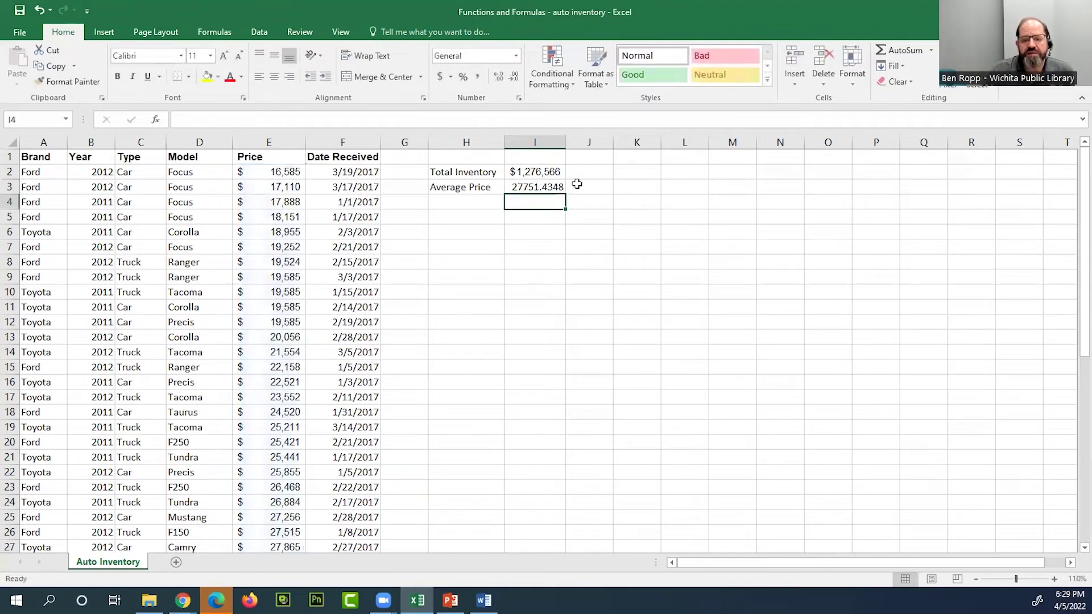
Copy the currency format of cell I2 onto the average price in I3 with Format Painter.
click(543, 172)
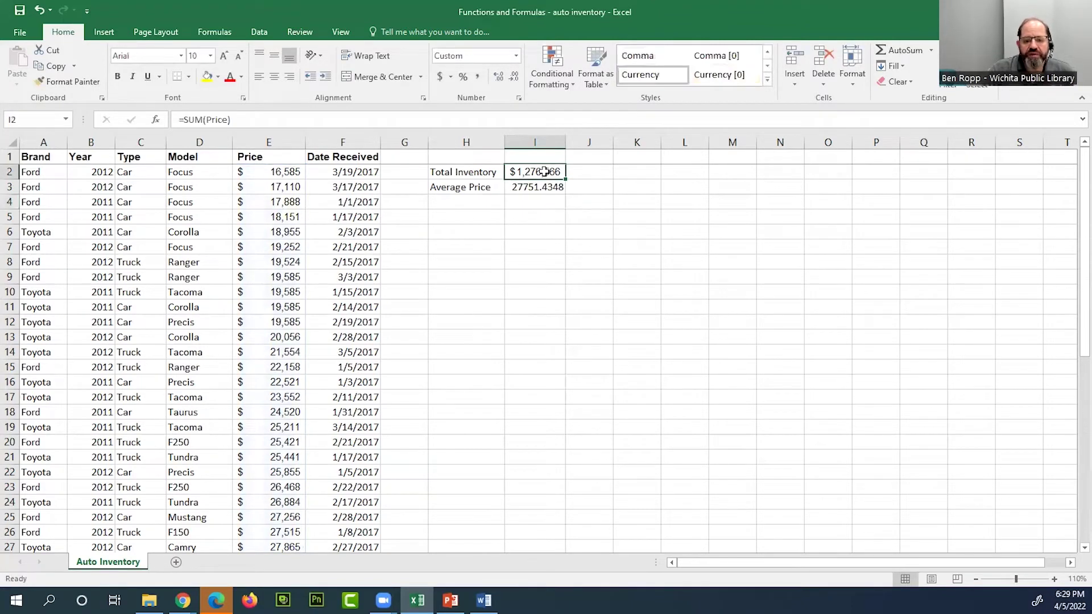
click(82, 83)
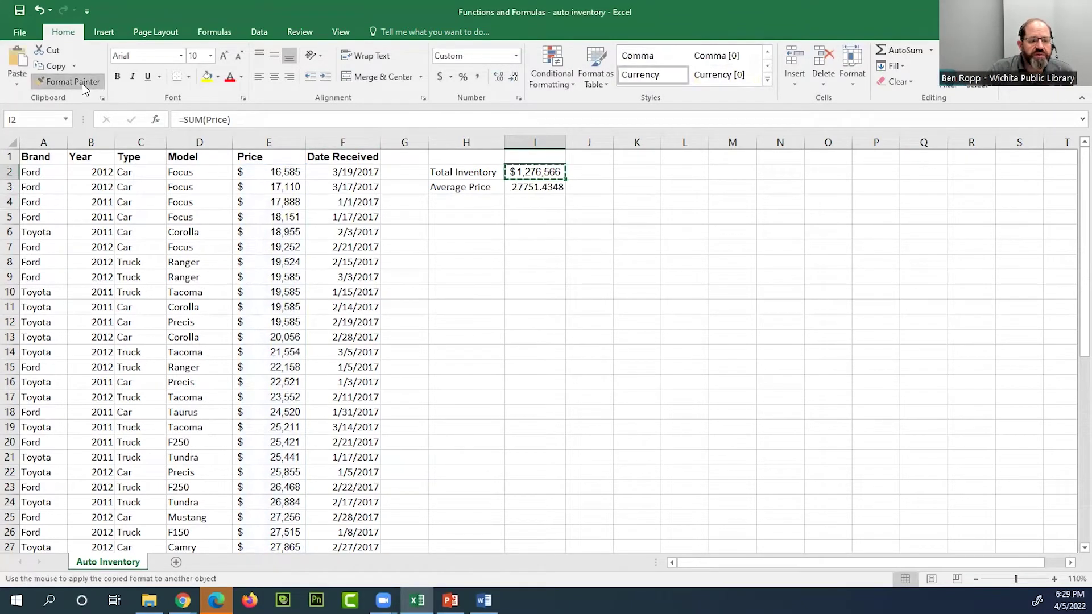
click(550, 188)
key(Return)
click(537, 247)
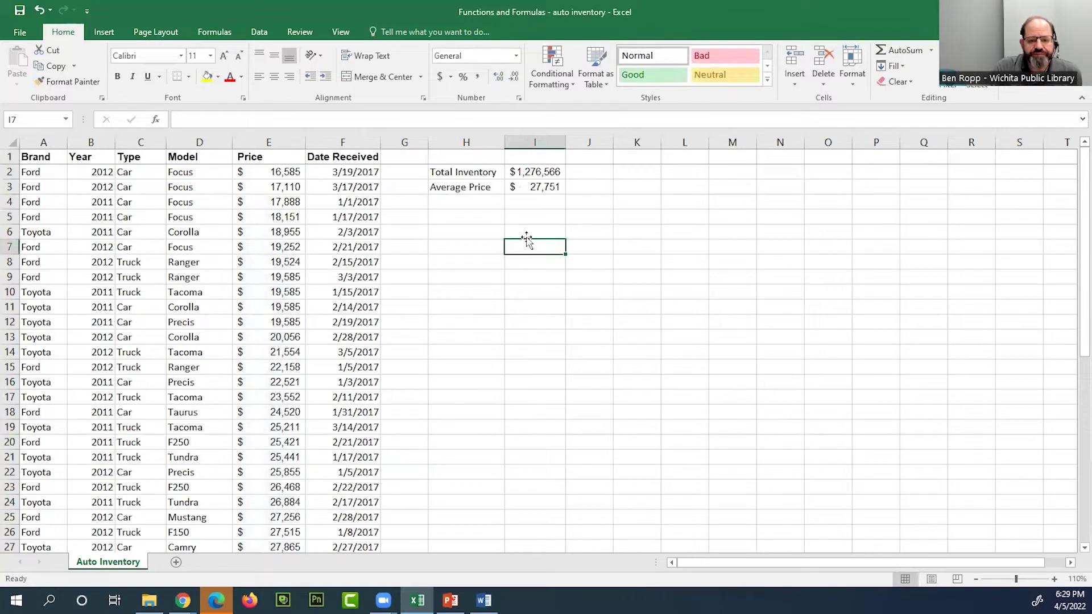
Reselect the range E2:E47 as the argument of the AVERAGE formula in I3, confirm it and select cell H4.
double_click(551, 186)
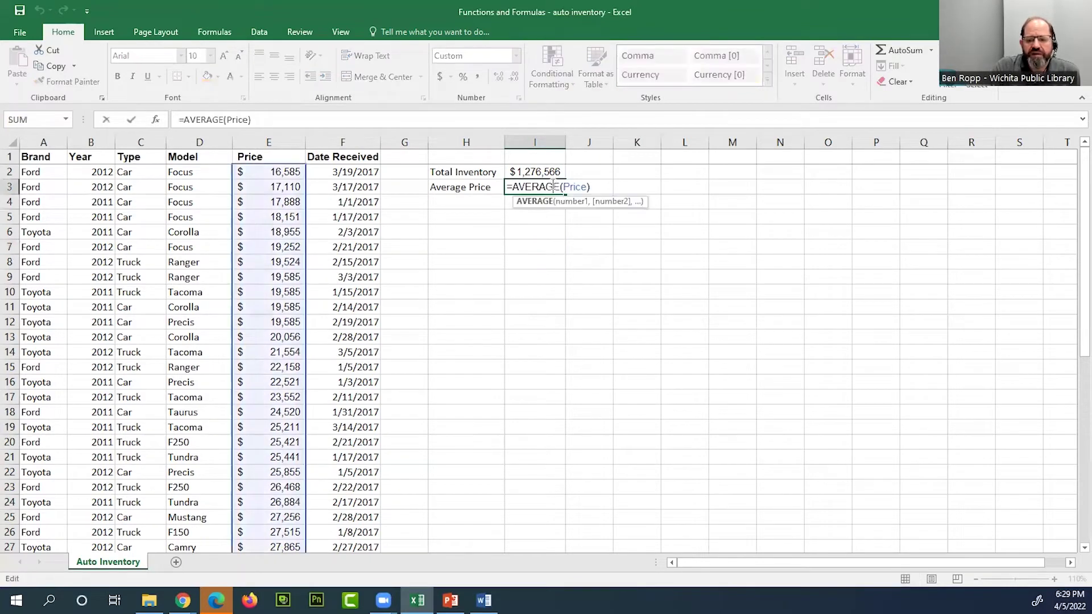
drag(564, 186, 589, 187)
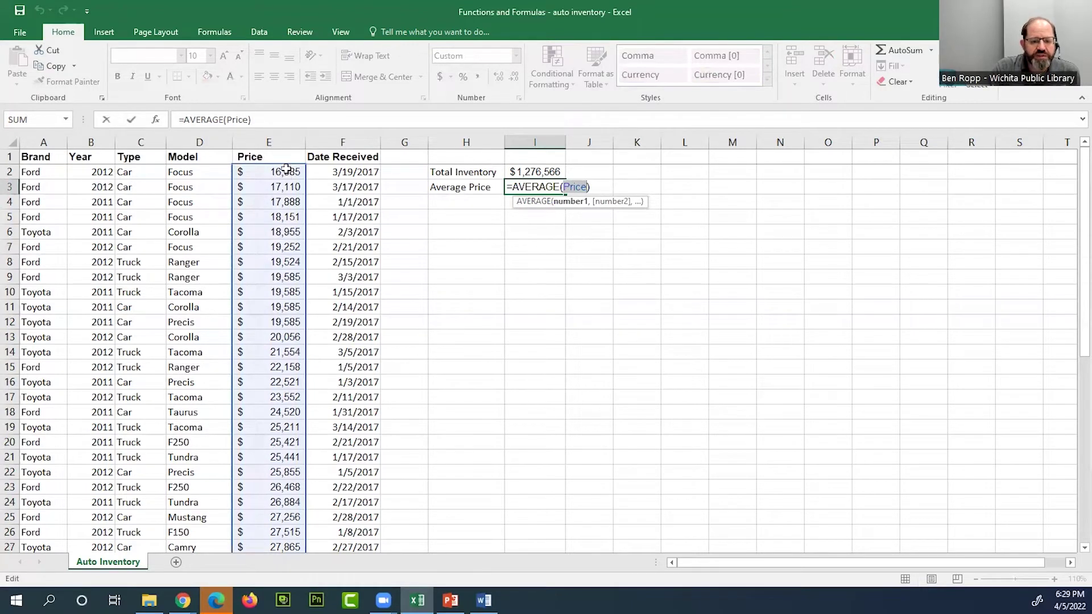
drag(284, 171, 288, 227)
drag(262, 449, 283, 515)
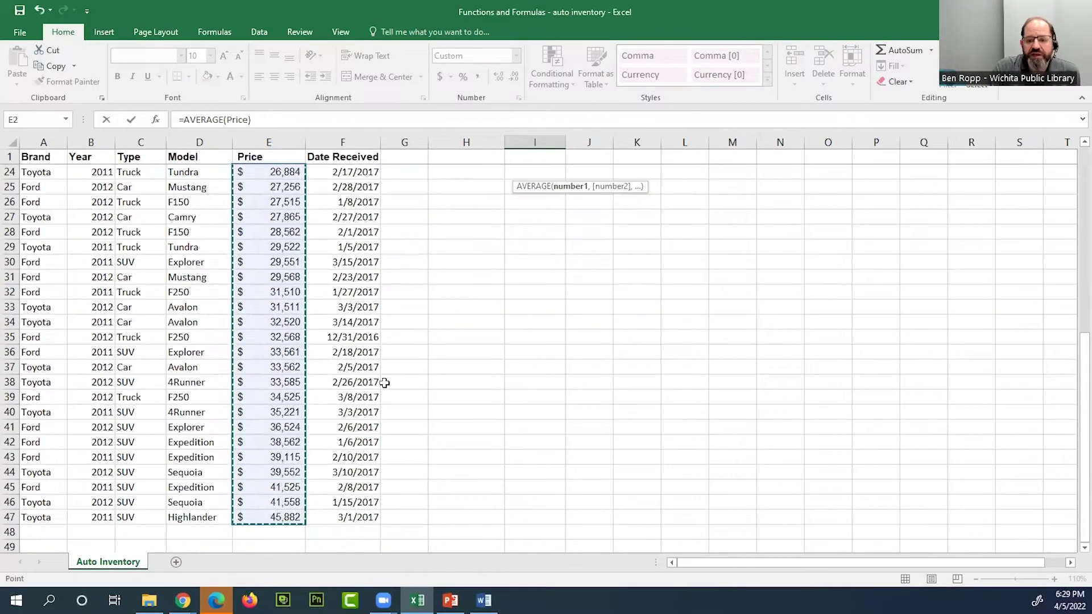
scroll(548, 270, up, 7)
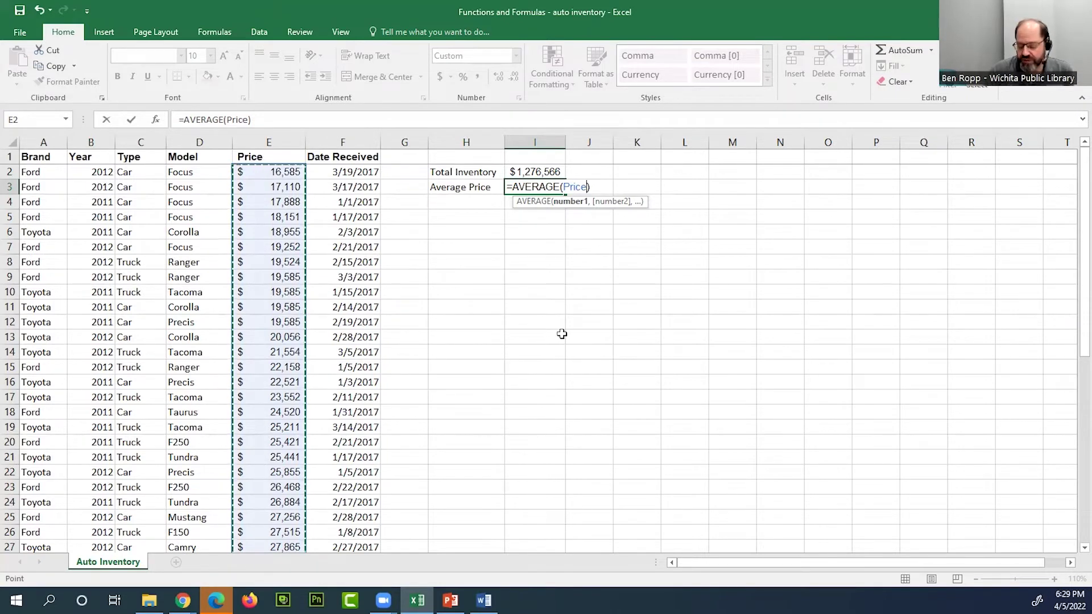
key(Return)
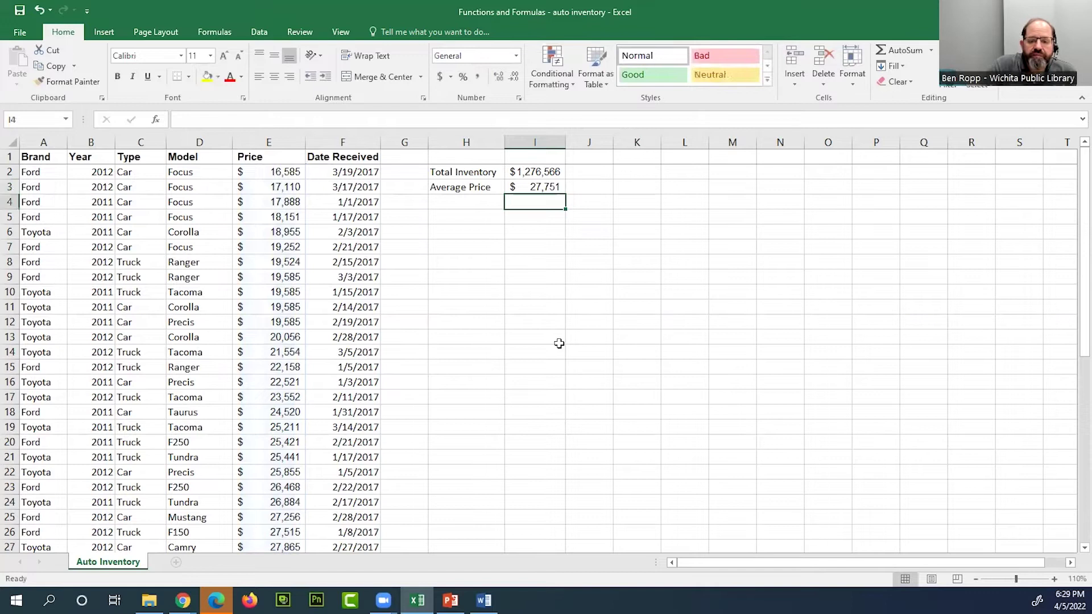
click(458, 197)
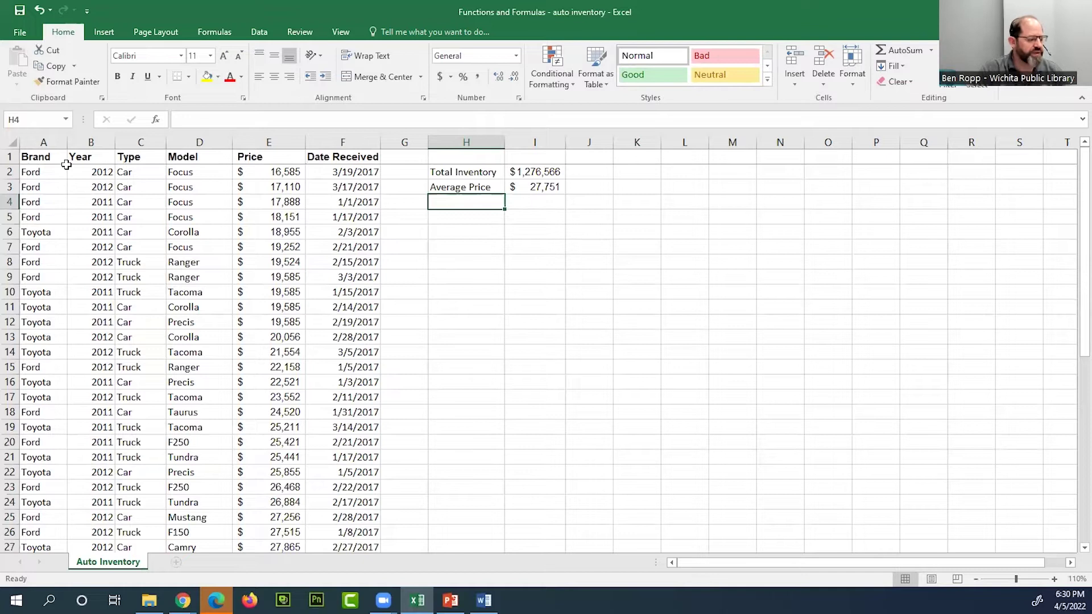
Insert three blank rows above the header row of the inventory list.
click(9, 158)
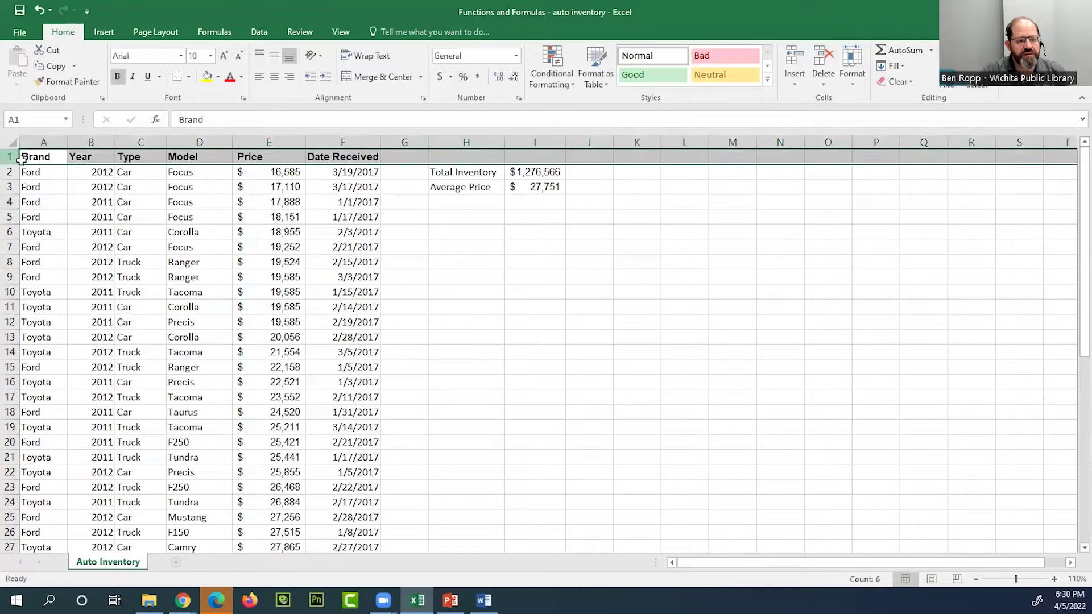
right_click(139, 163)
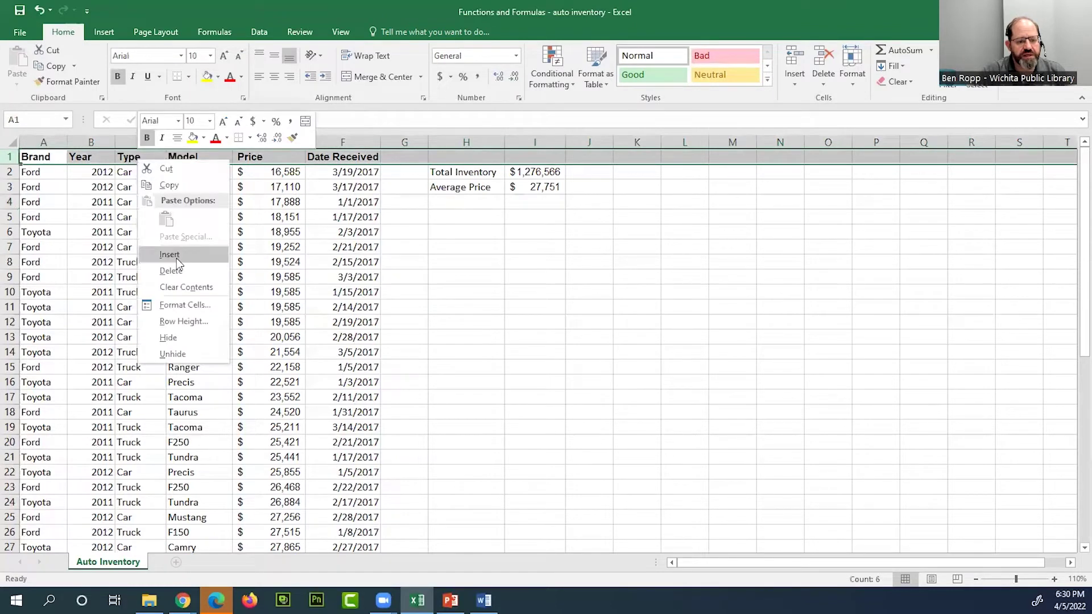
key(Escape)
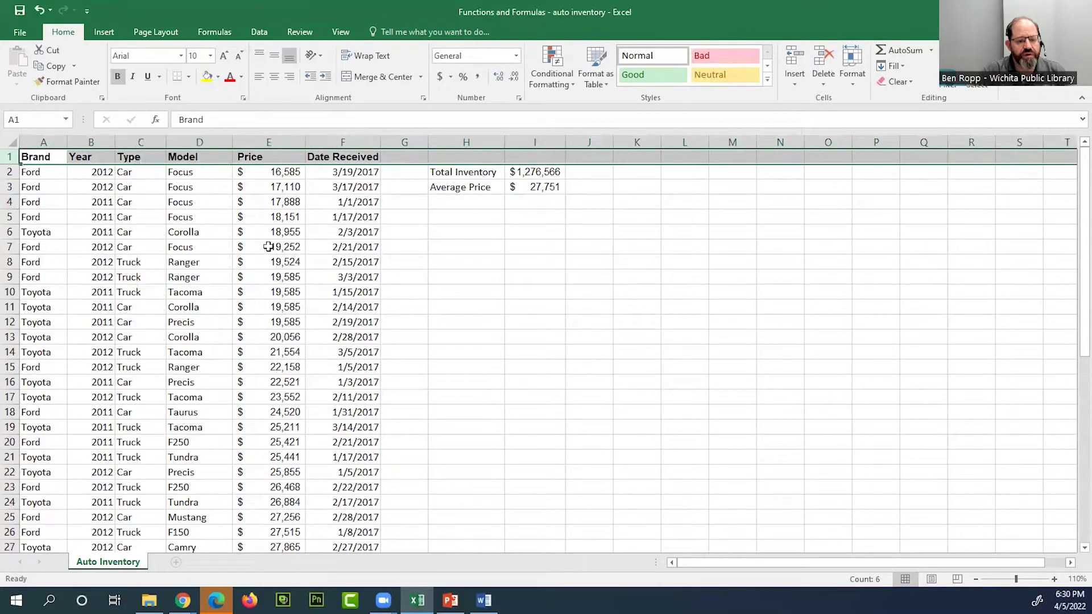
click(162, 187)
drag(9, 158, 11, 188)
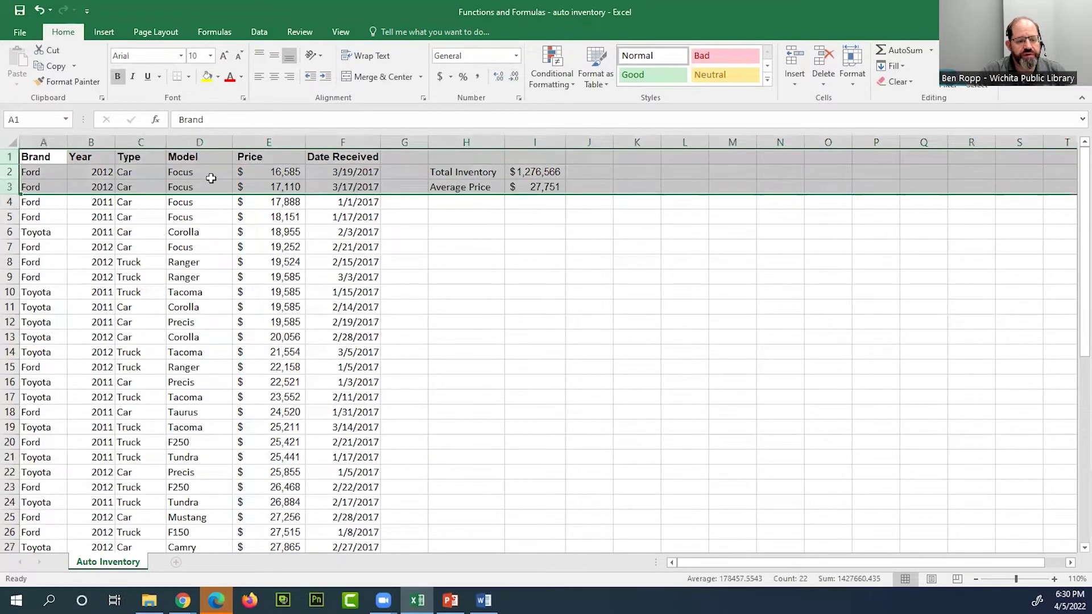
right_click(211, 176)
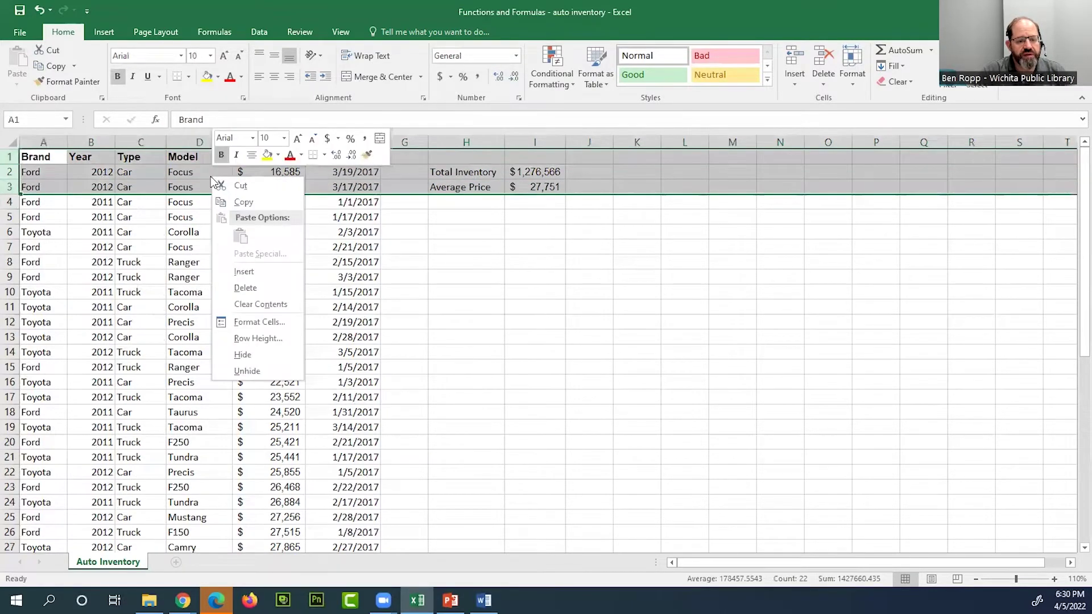
click(245, 272)
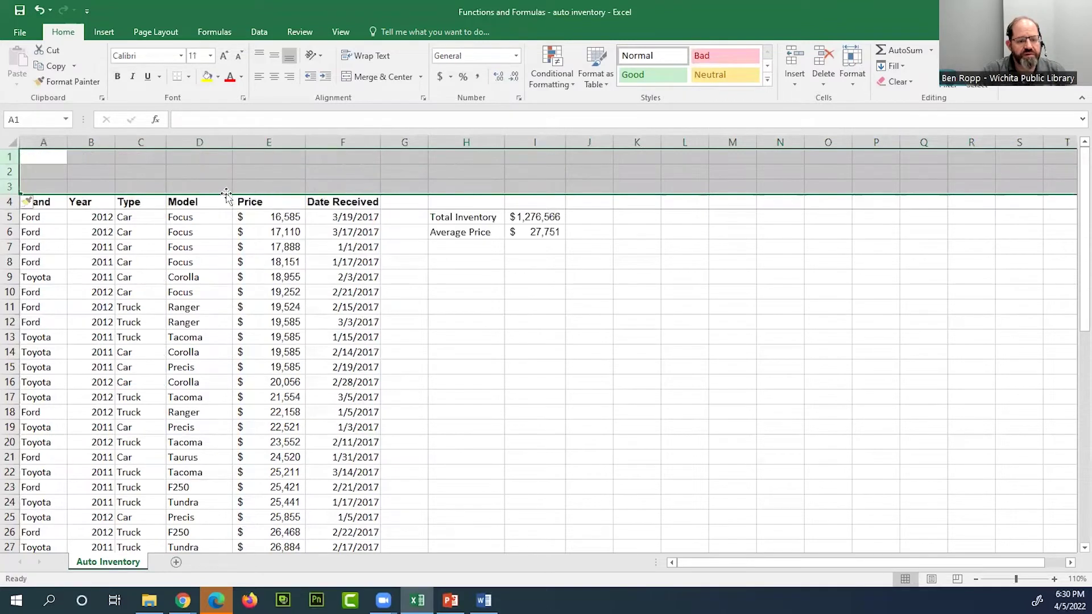
click(239, 172)
Examine how the inserted rows and the header row behave while going through the inventory list down to its end and back.
scroll(246, 290, down, 5)
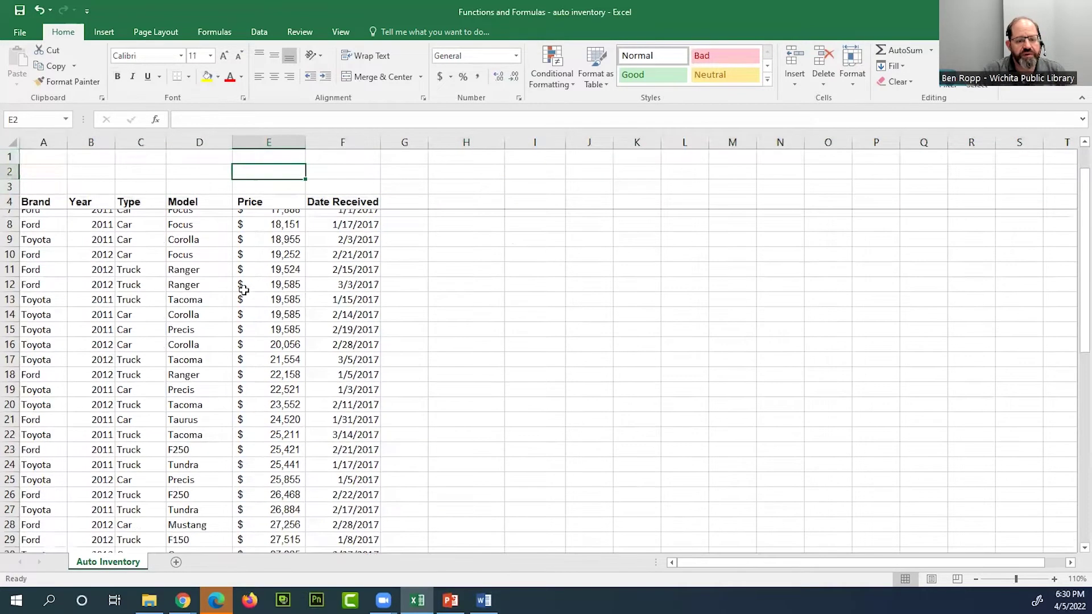
scroll(237, 319, down, 4)
scroll(233, 332, up, 3)
scroll(233, 332, up, 6)
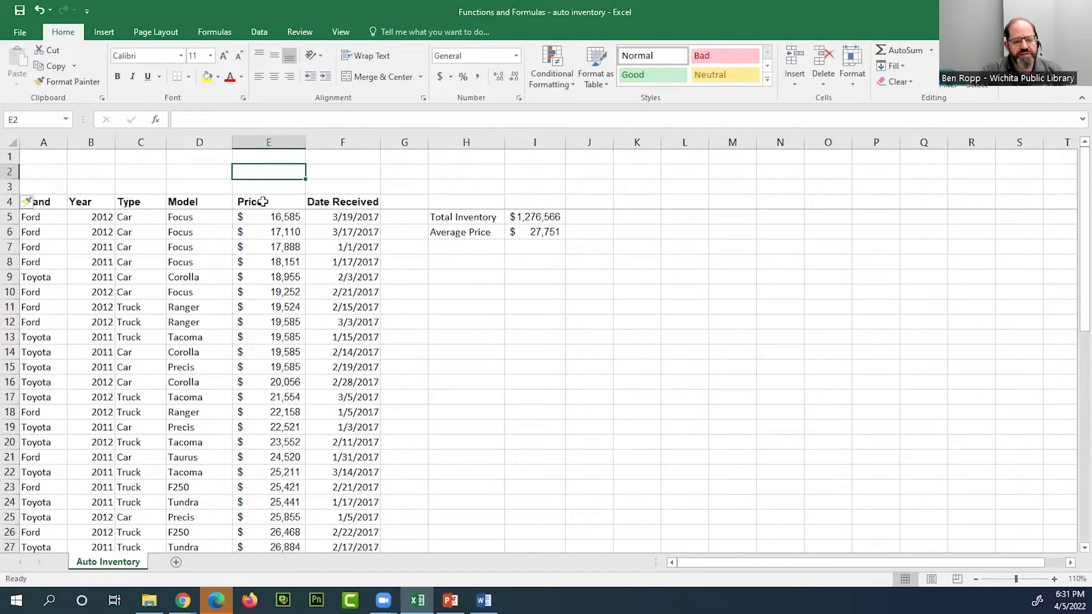
click(282, 201)
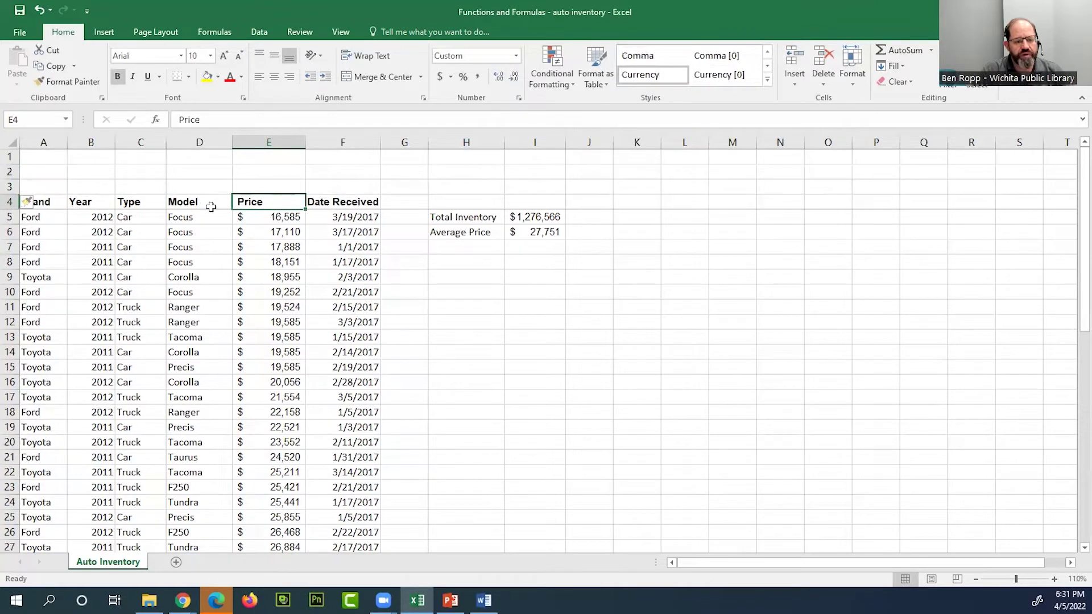
scroll(320, 253, down, 1)
scroll(290, 245, down, 5)
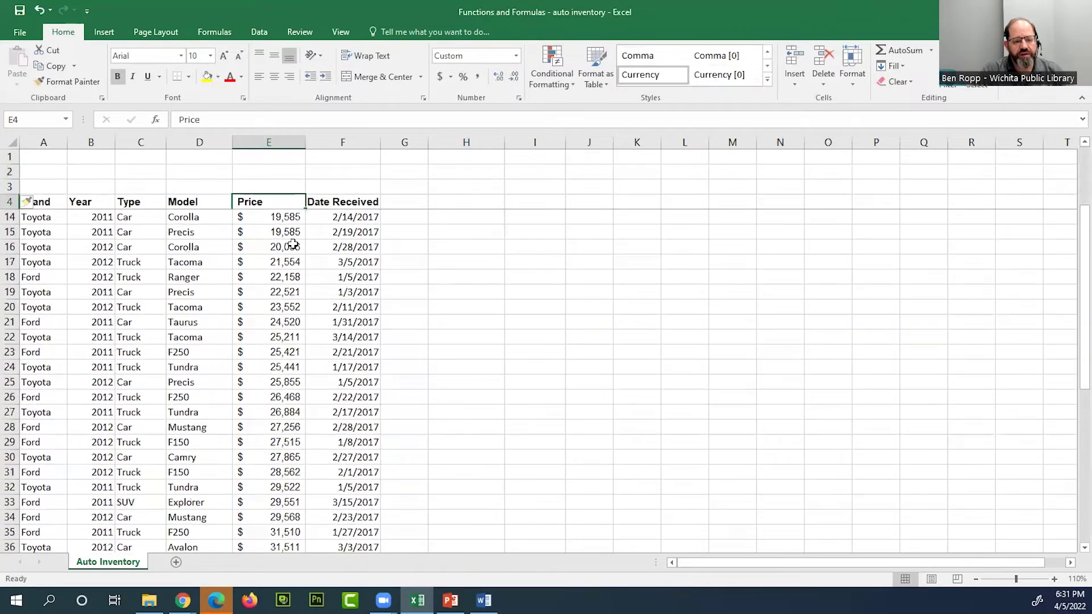
scroll(293, 245, up, 3)
scroll(293, 244, up, 3)
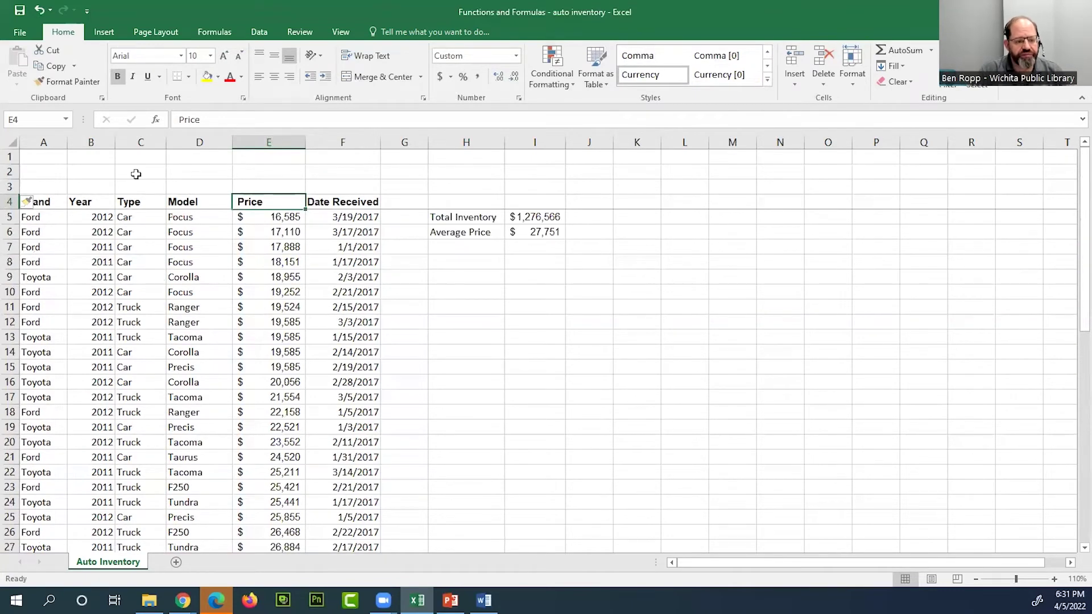
scroll(137, 216, down, 3)
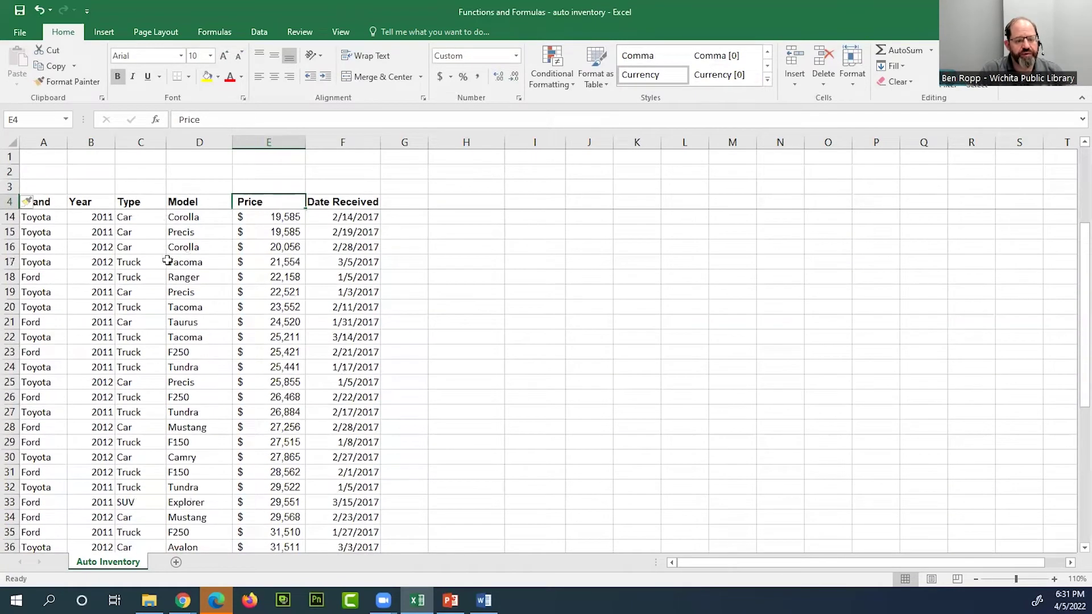
scroll(170, 260, up, 3)
scroll(171, 260, down, 12)
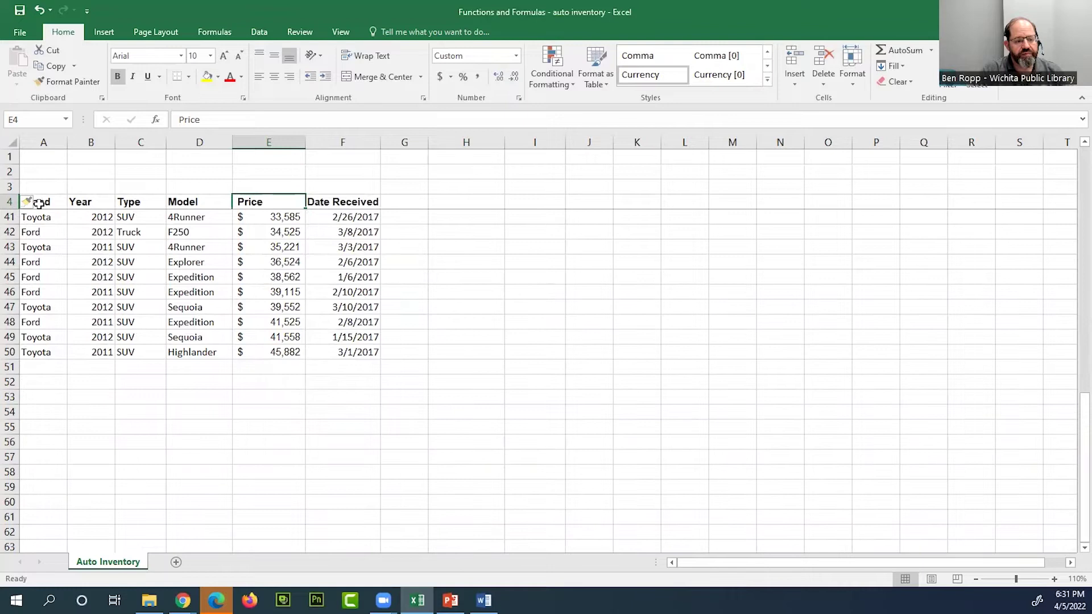
scroll(299, 323, up, 12)
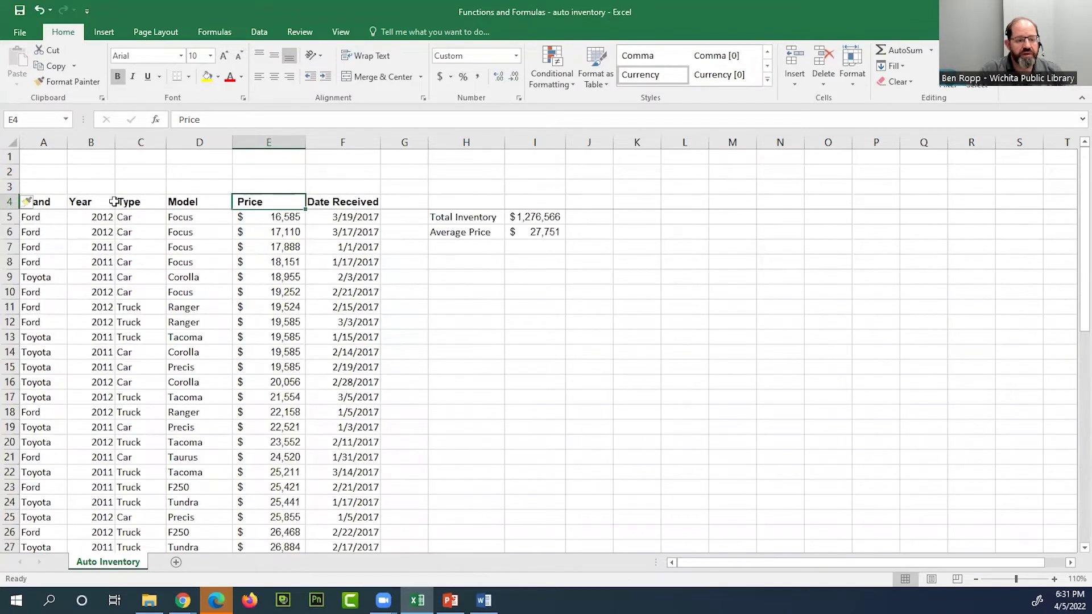
Enter the label "Today's Date" in cell A1 and move to cell C1.
click(62, 156)
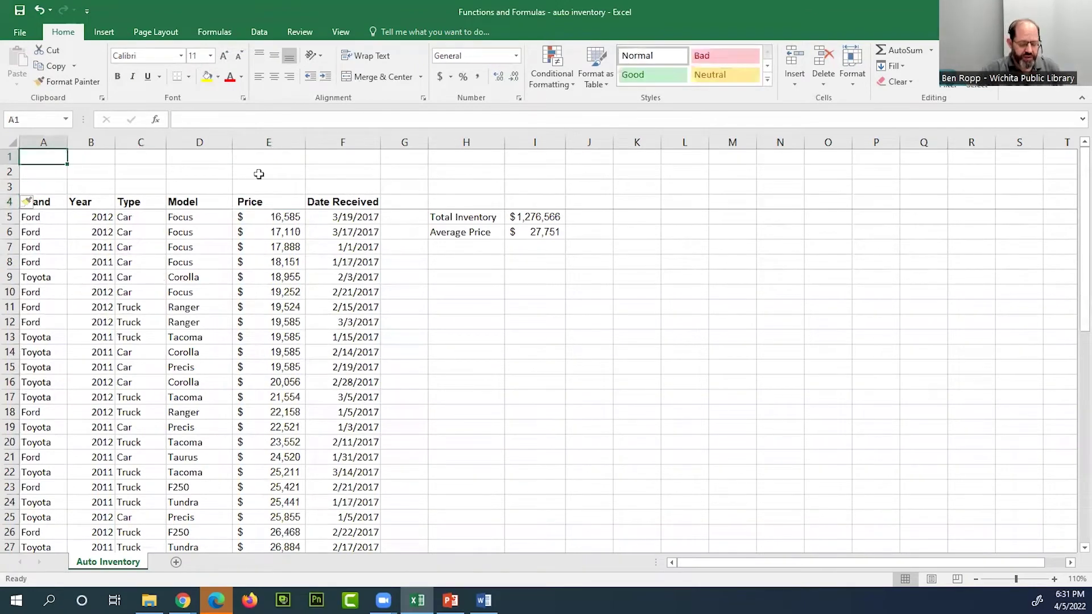
text(T)
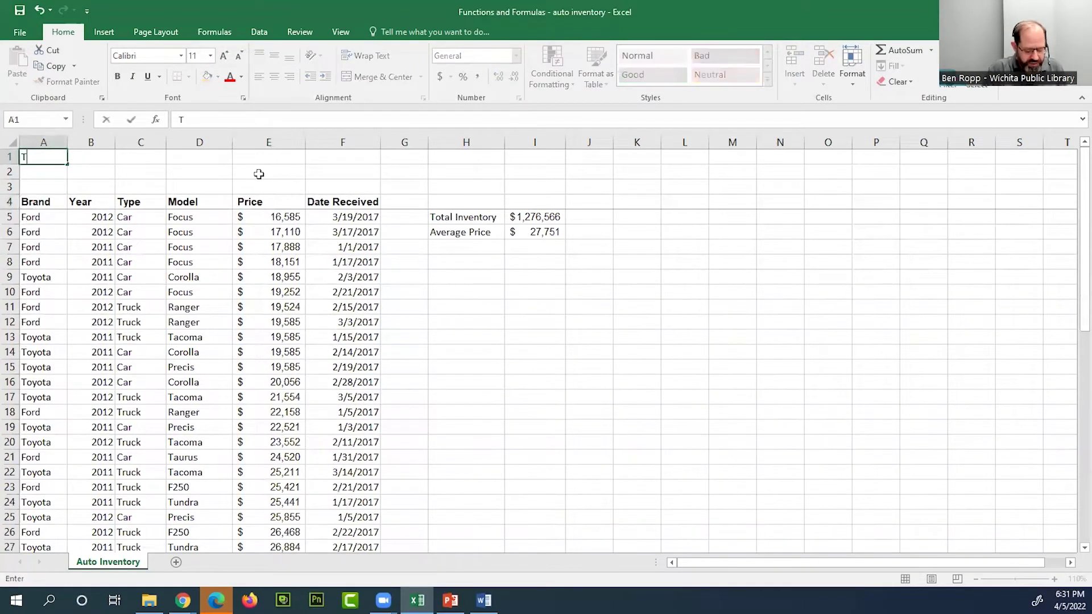
text(oday's Date)
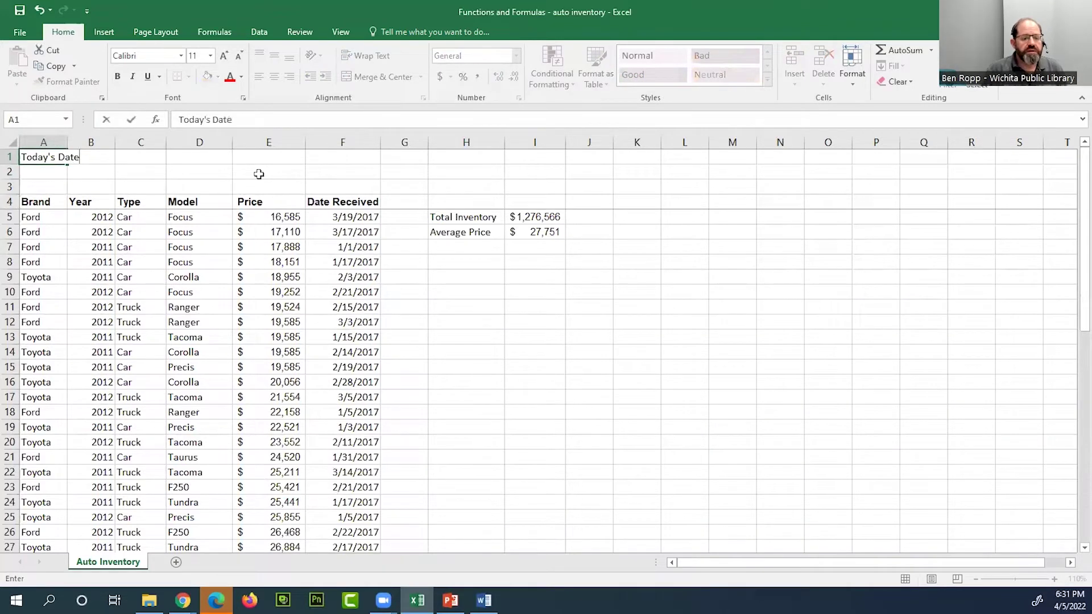
key(Tab)
key(Tab)
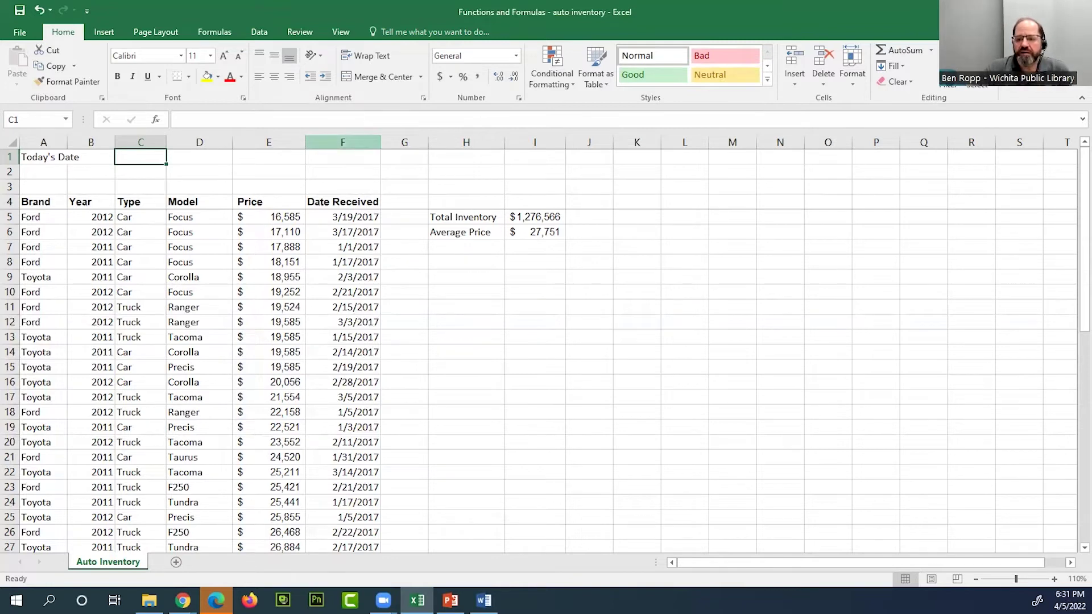
Search the Insert Function dialog for "today" and insert the TODAY function in cell C1 as =TODAY().
click(931, 50)
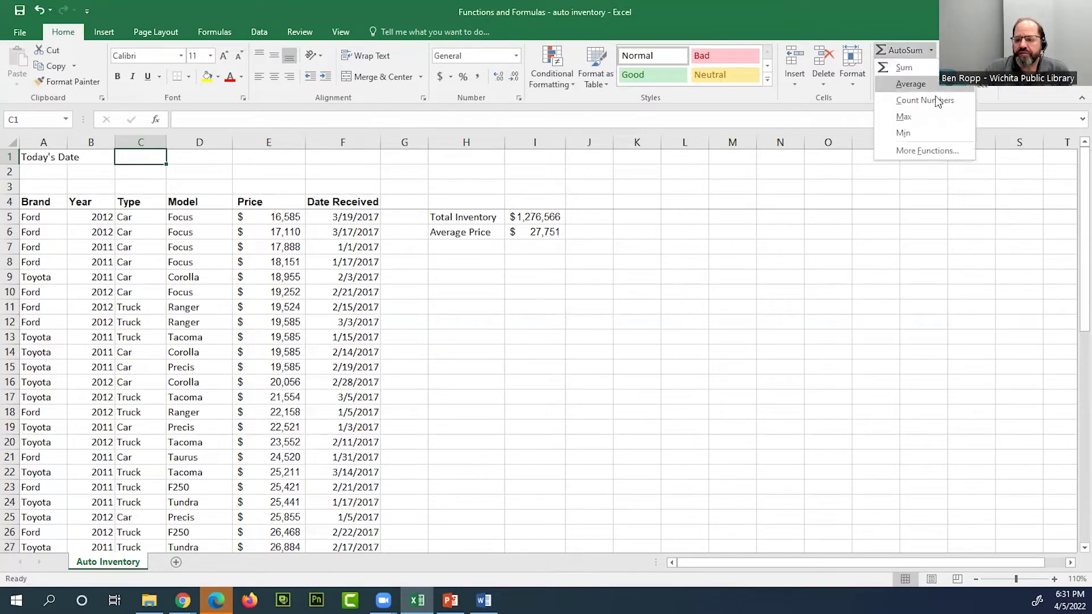
click(930, 53)
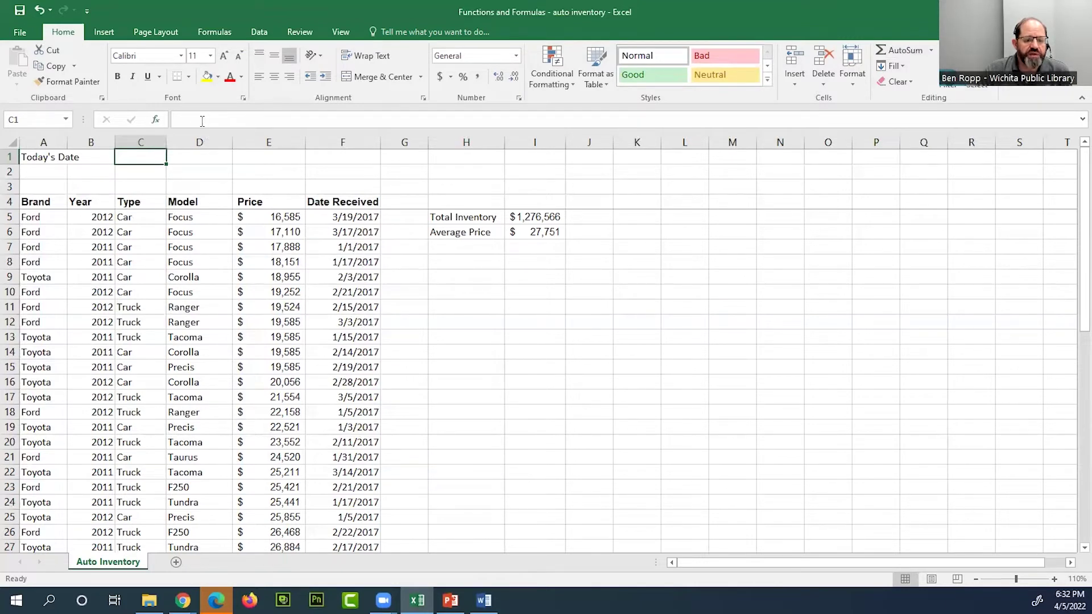
click(108, 36)
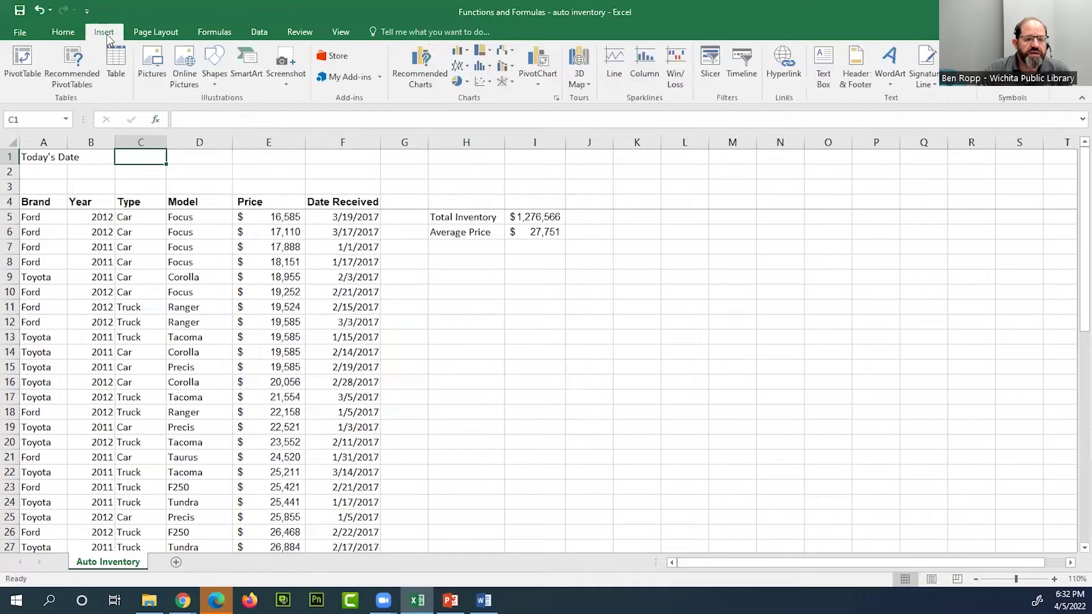
click(218, 34)
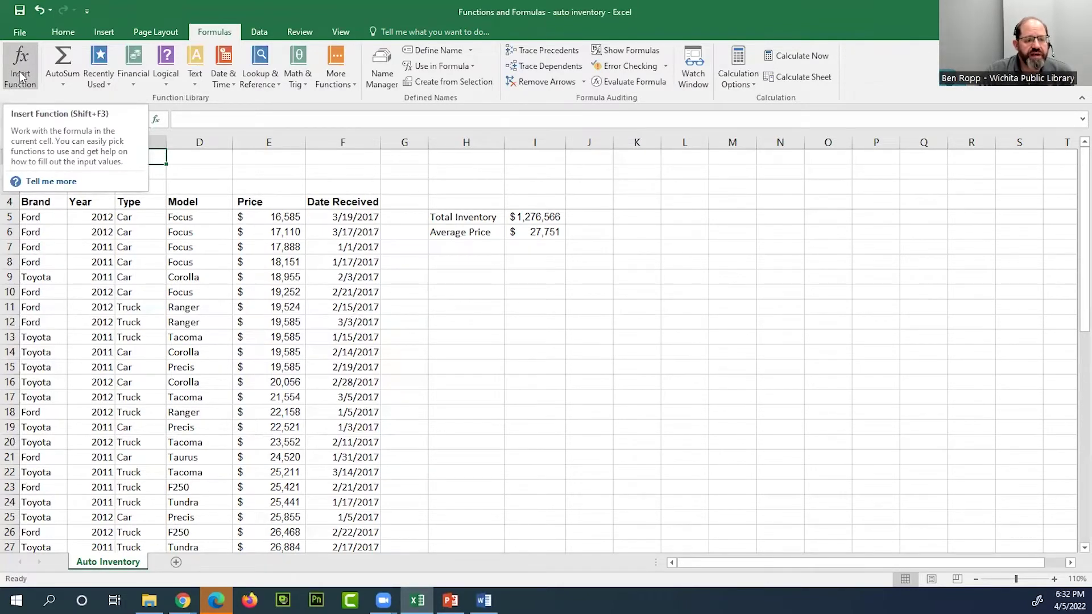
click(155, 120)
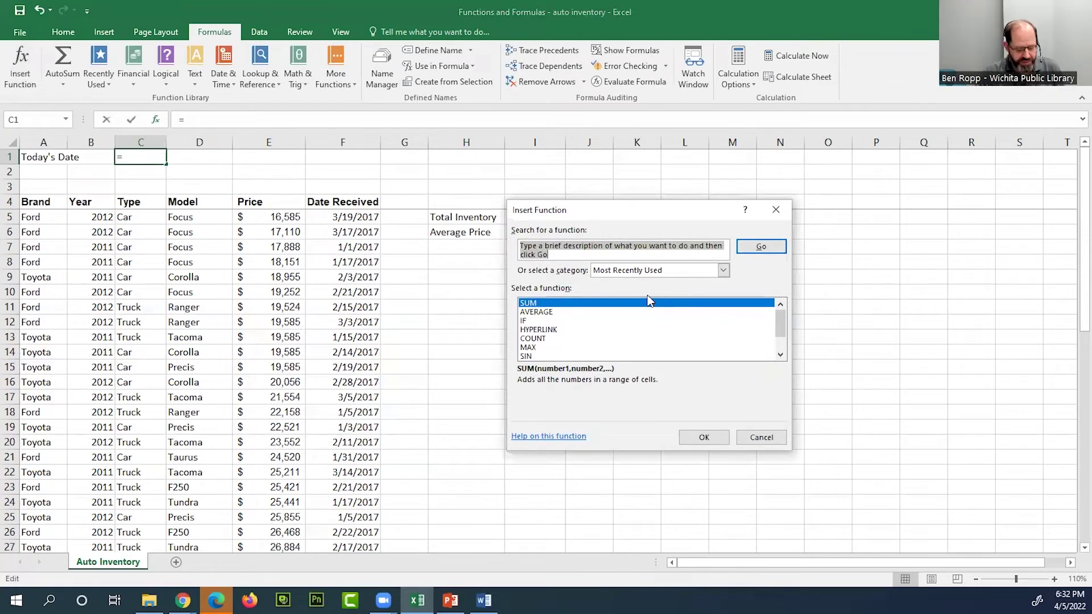
text(today)
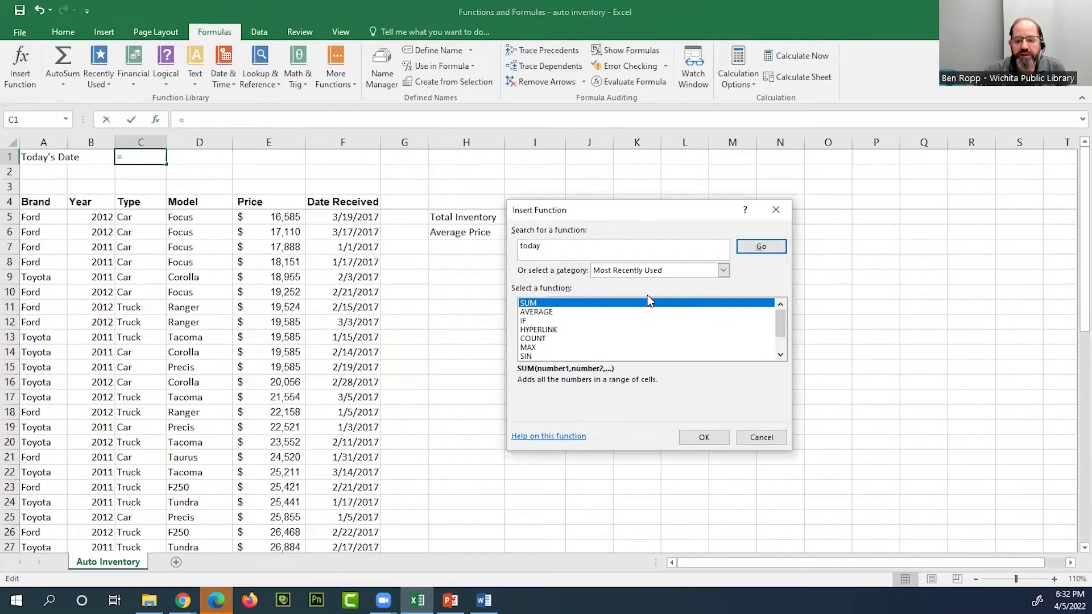
click(751, 250)
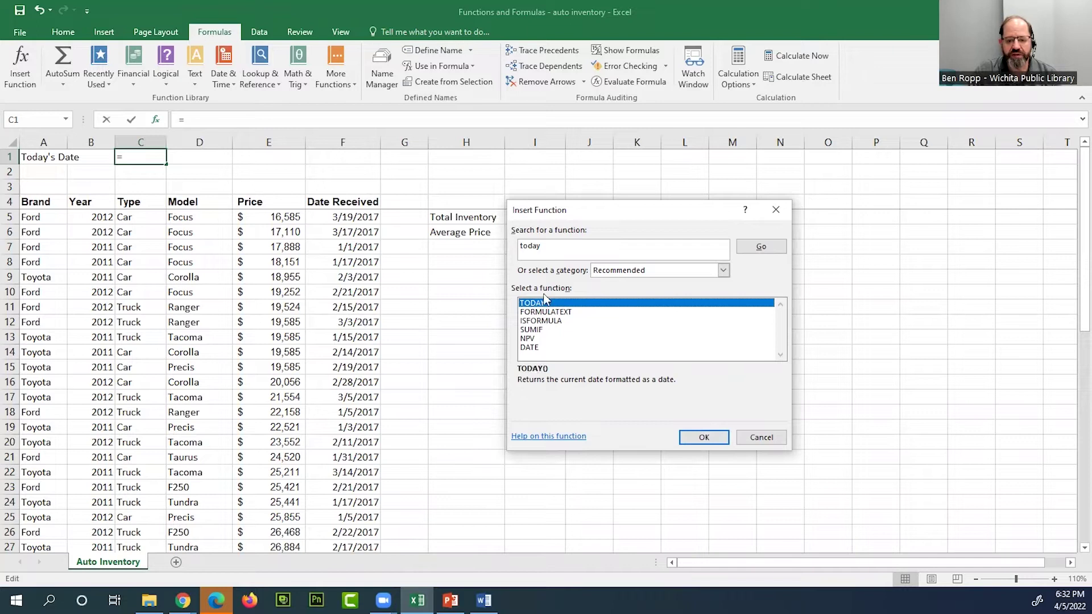
click(702, 438)
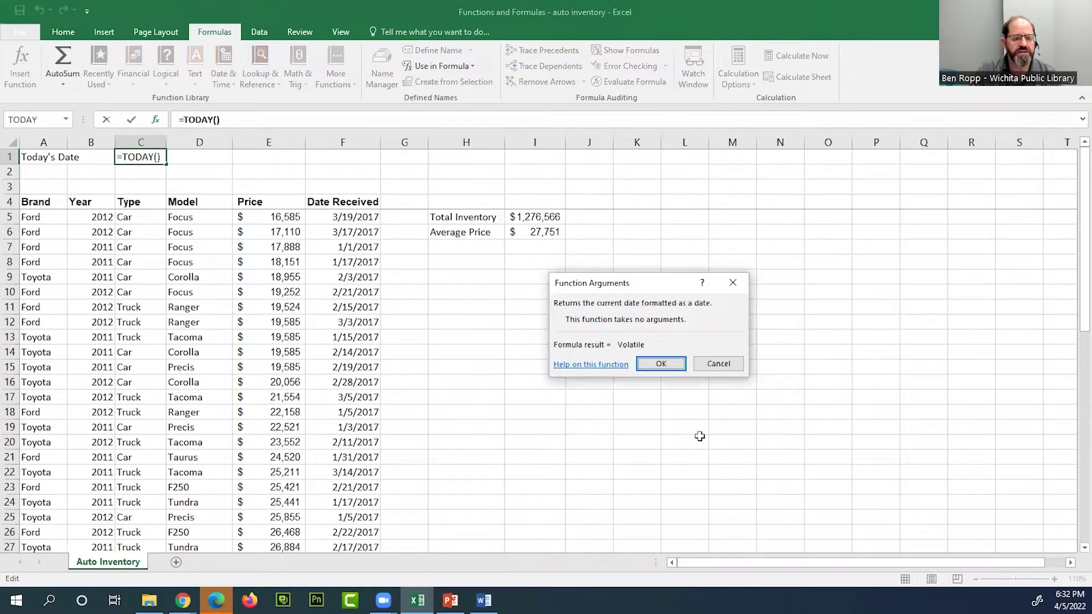
click(671, 368)
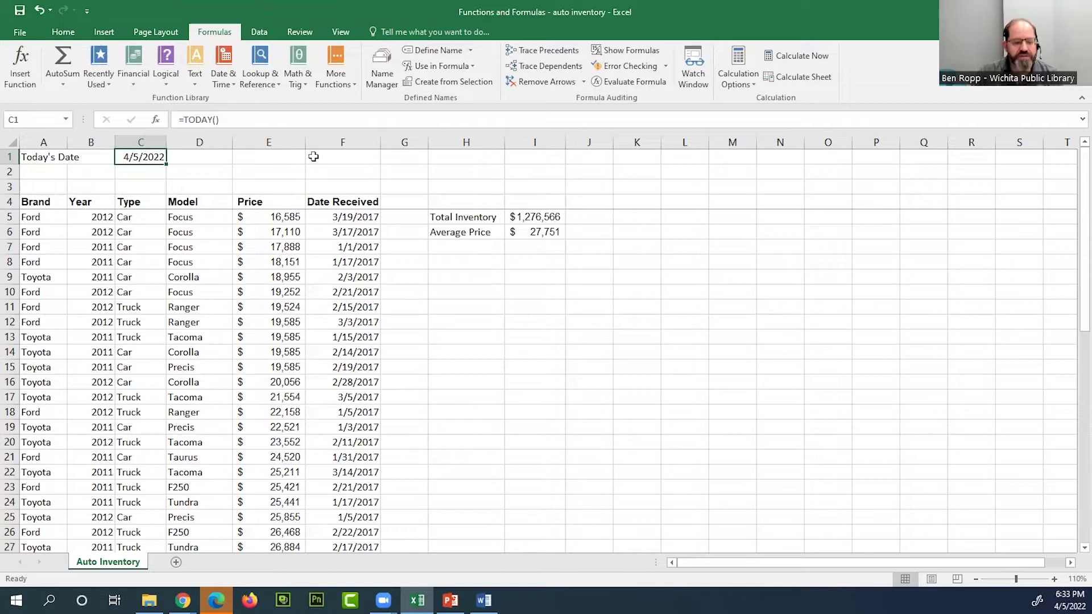
Replace the TODAY formula in cell C1 with the fixed date 4/5/2017.
key(Left)
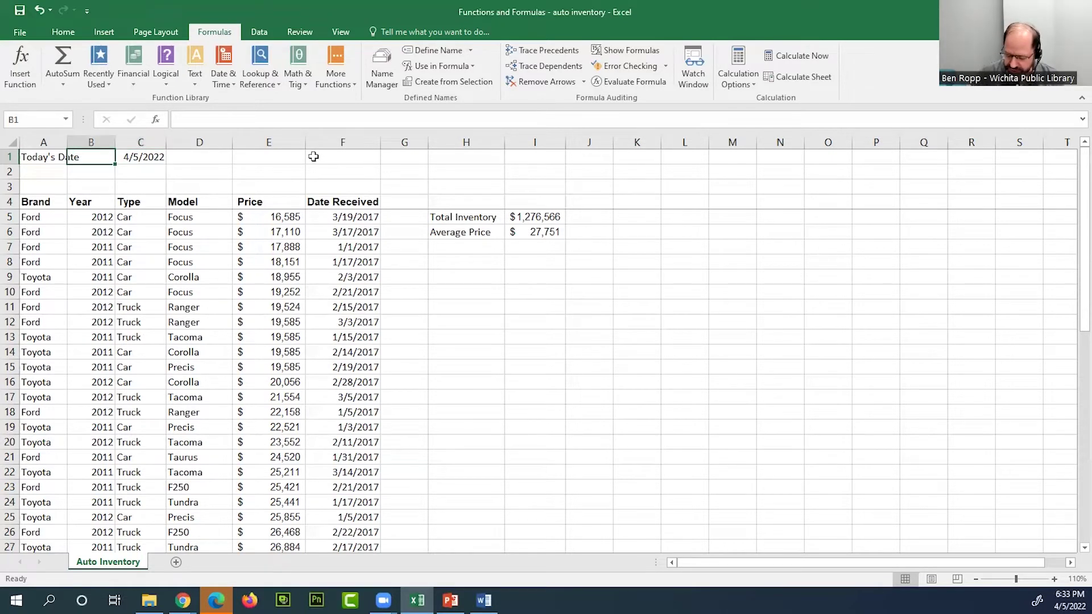
key(alt)
key(m)
key(f)
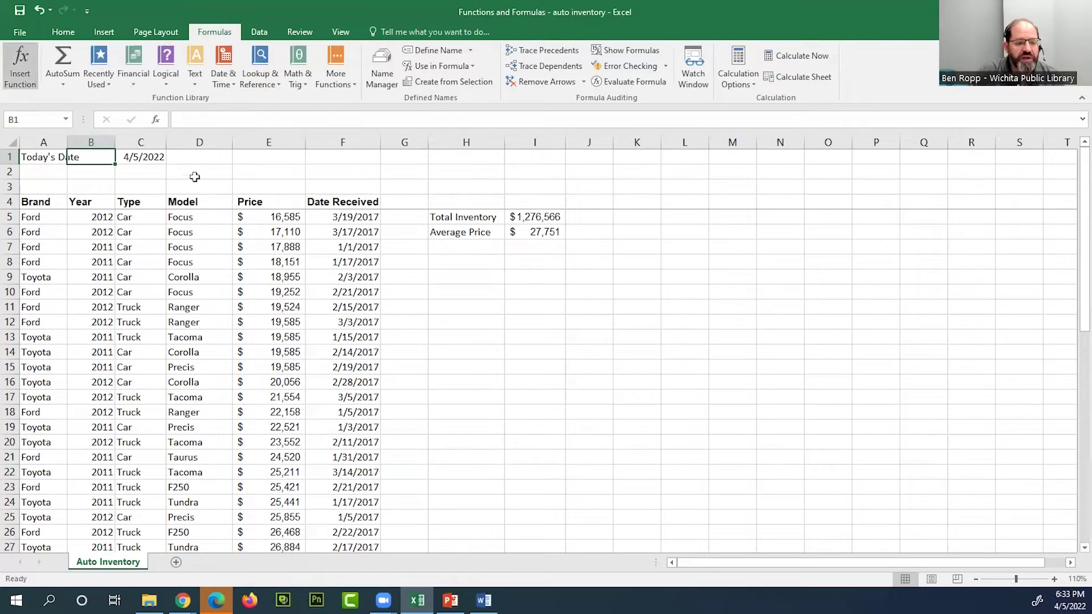
click(149, 159)
text(4/5/2017)
key(Return)
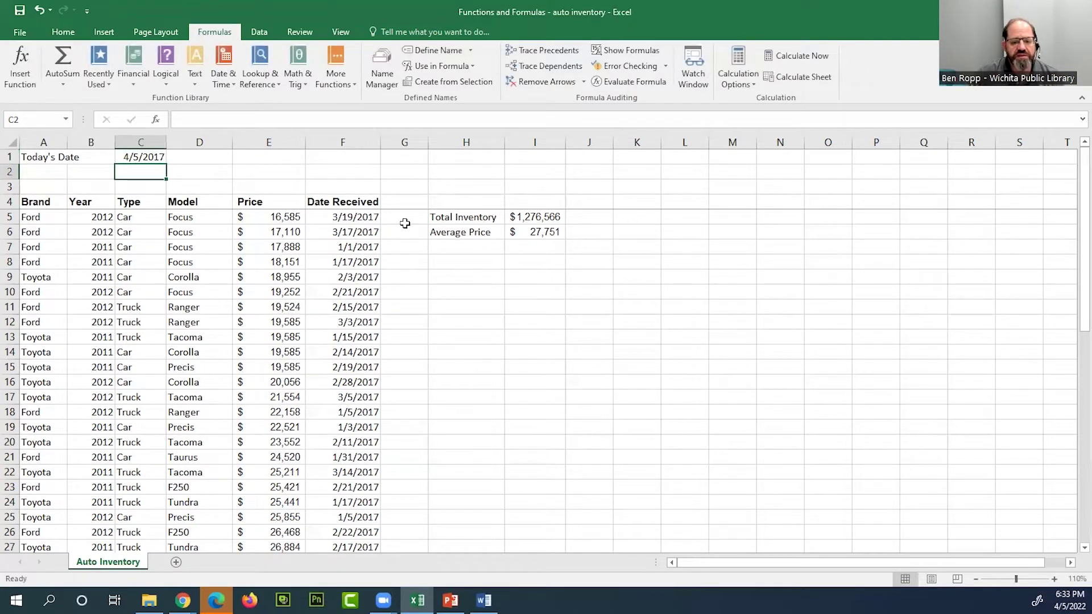
click(362, 218)
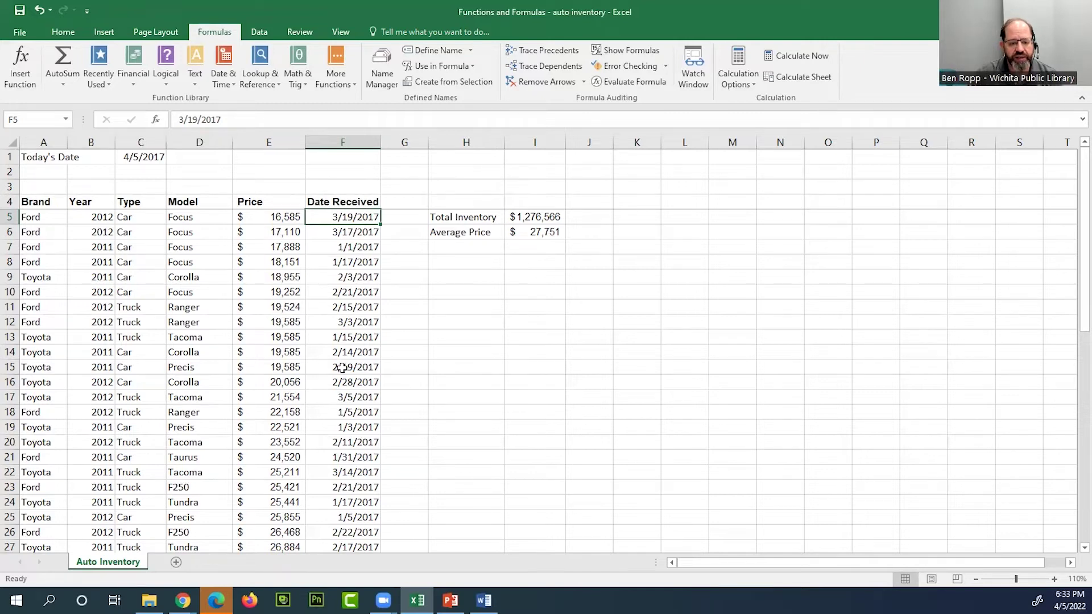
scroll(349, 300, down, 3)
scroll(349, 301, up, 3)
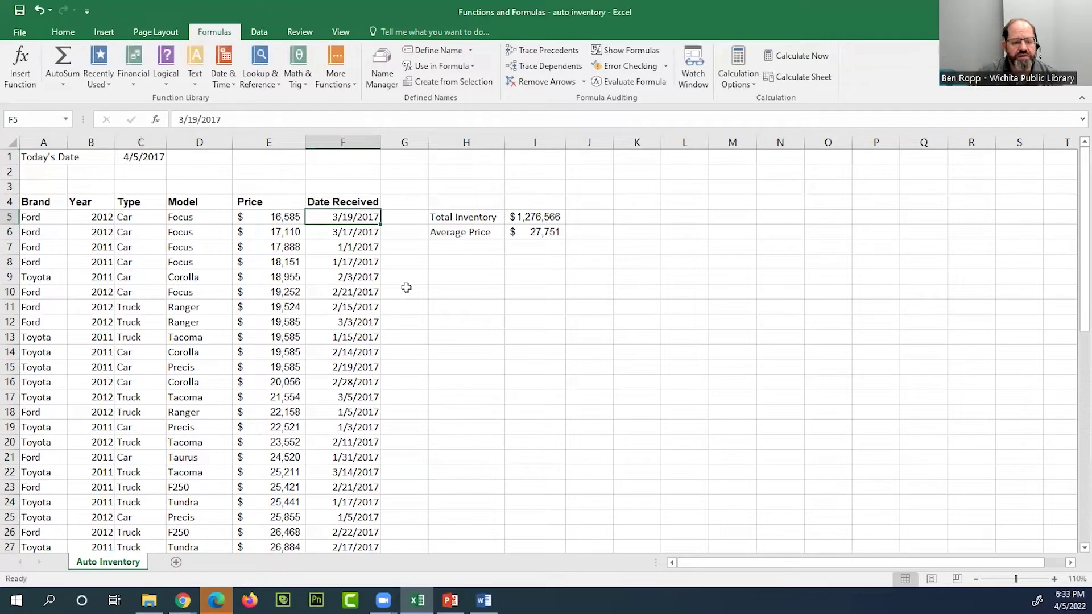
Make the Today's Date label and its date in cells A1:C1 bold.
drag(45, 158, 144, 157)
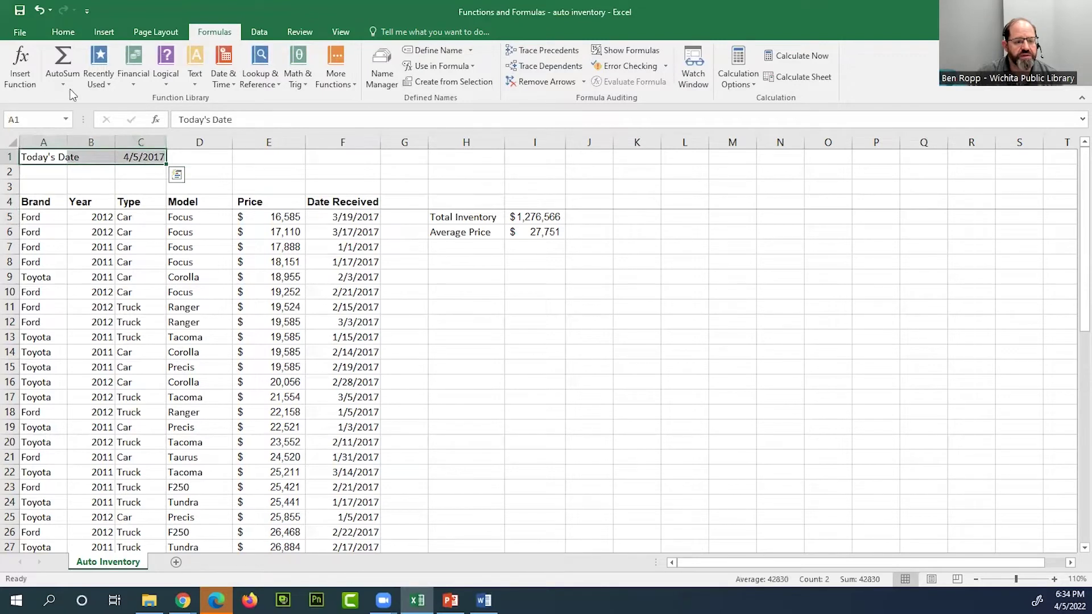
drag(38, 154, 150, 159)
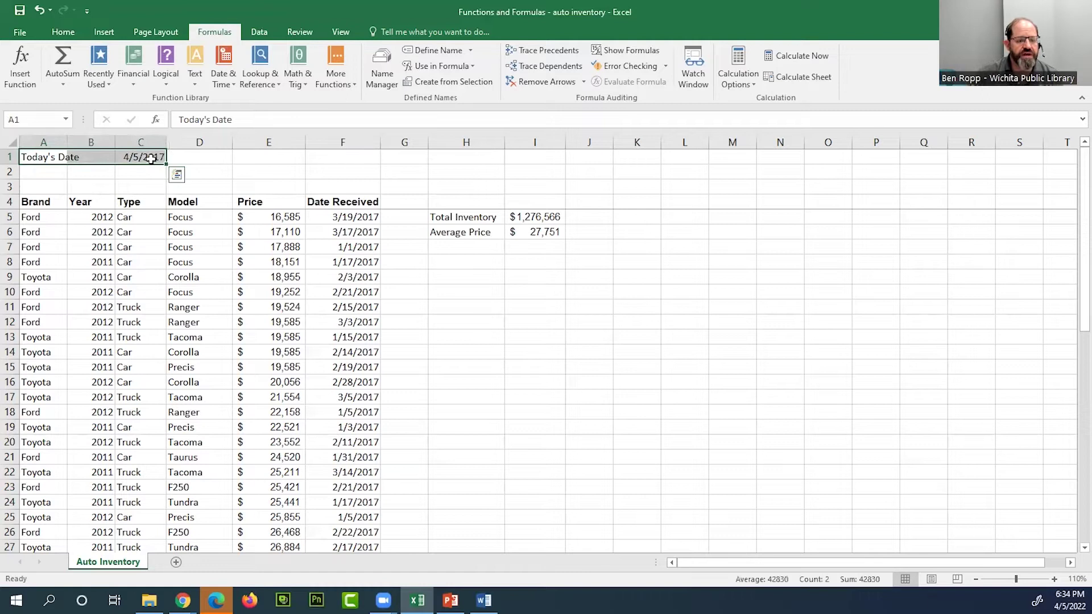
click(64, 33)
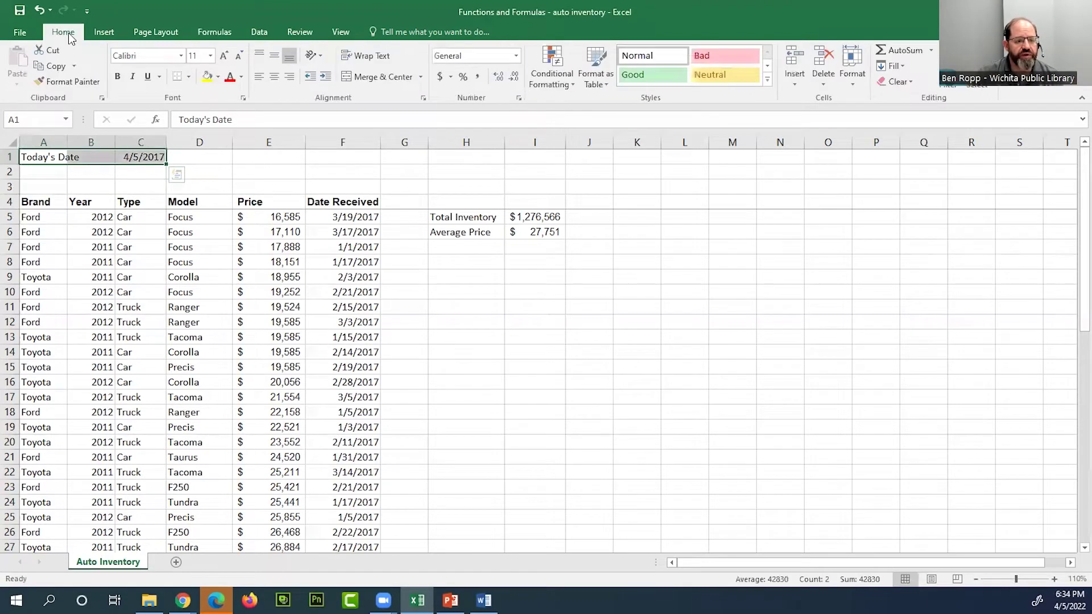
click(118, 78)
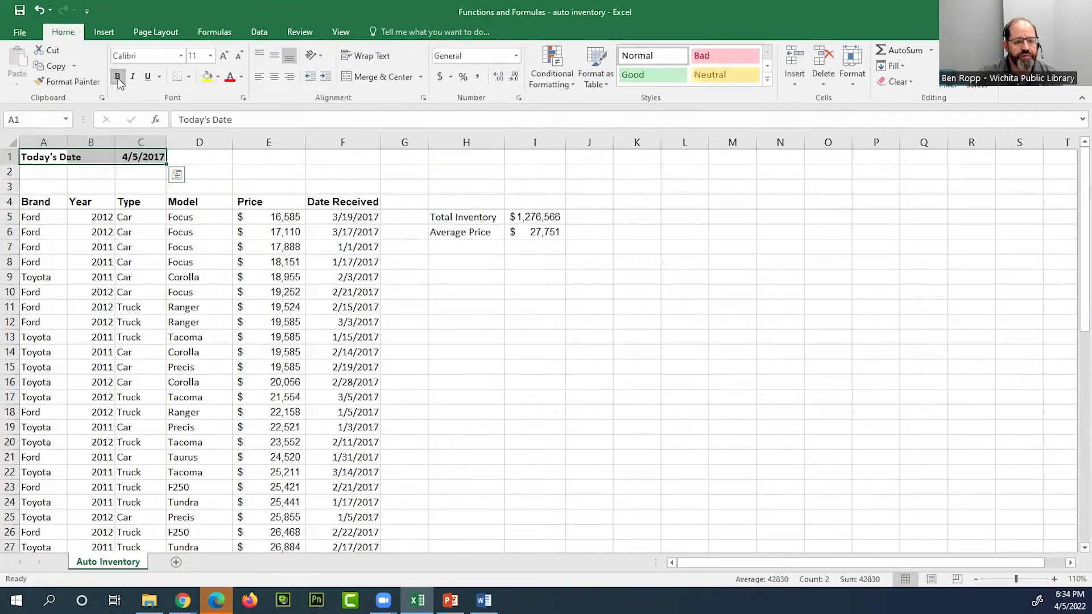
click(140, 186)
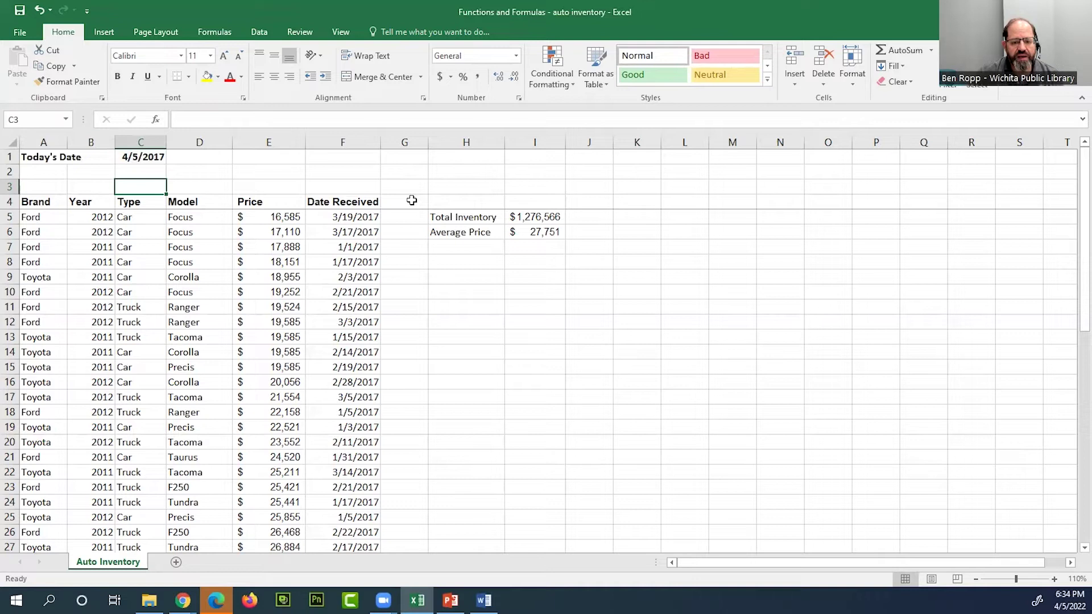
Insert a blank column G between the Date Received column and the total inventory and average price summary.
click(406, 201)
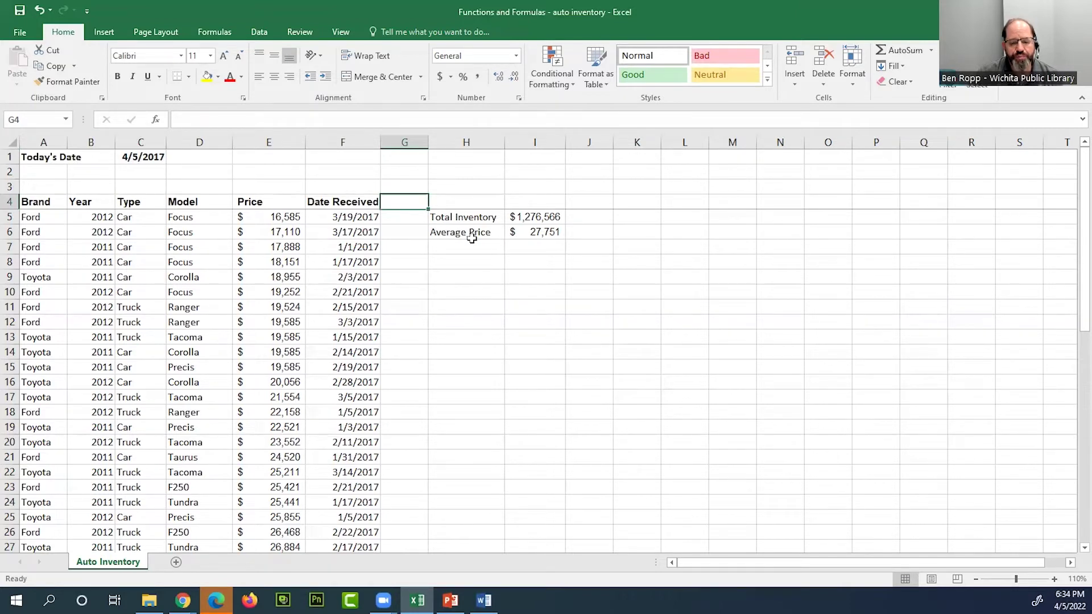
click(405, 142)
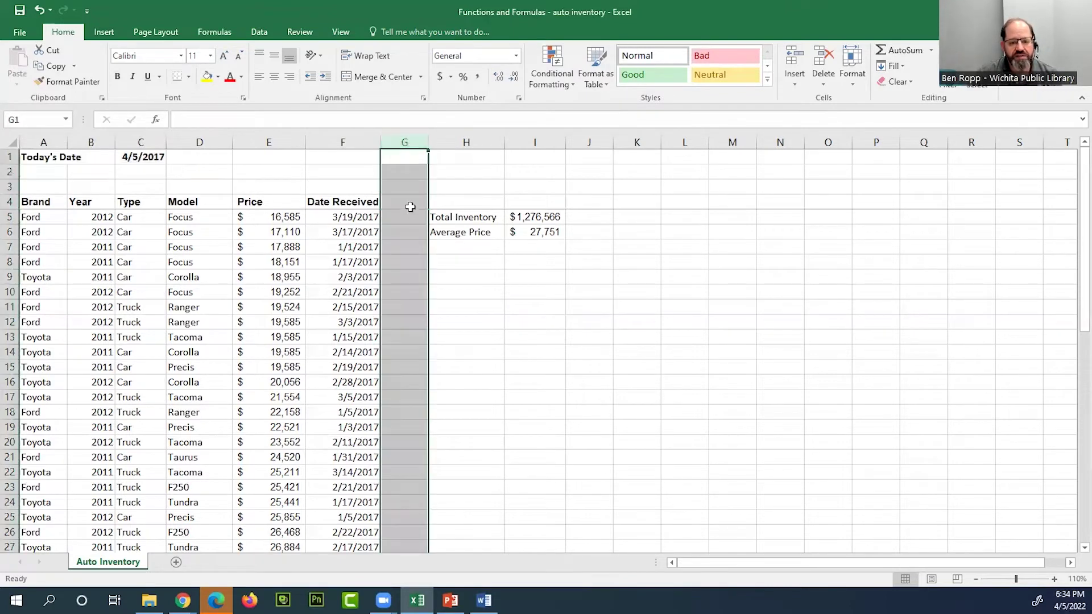
right_click(406, 237)
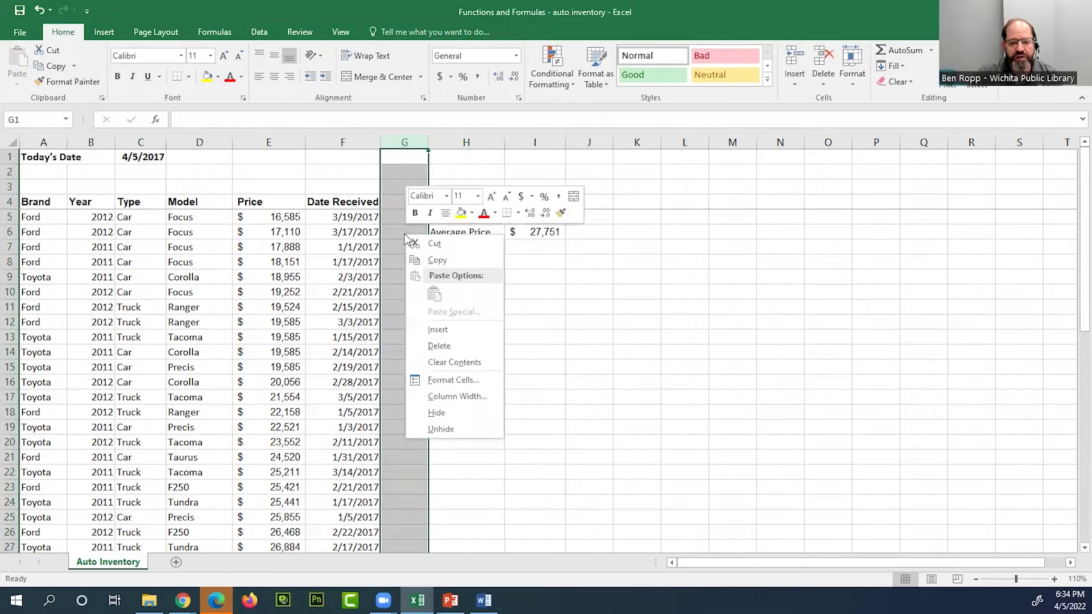
click(437, 330)
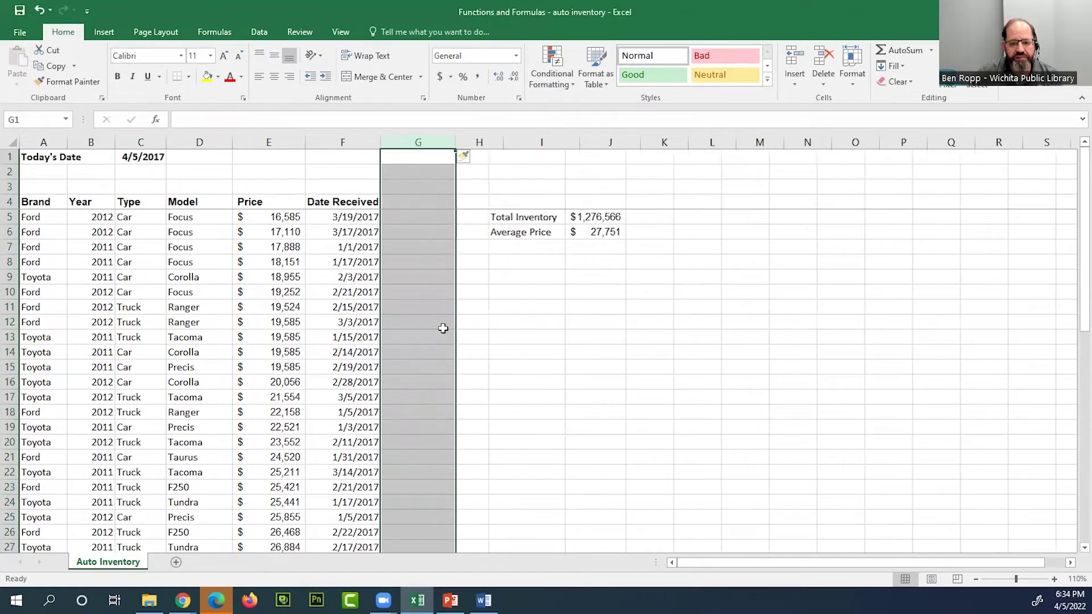
click(433, 259)
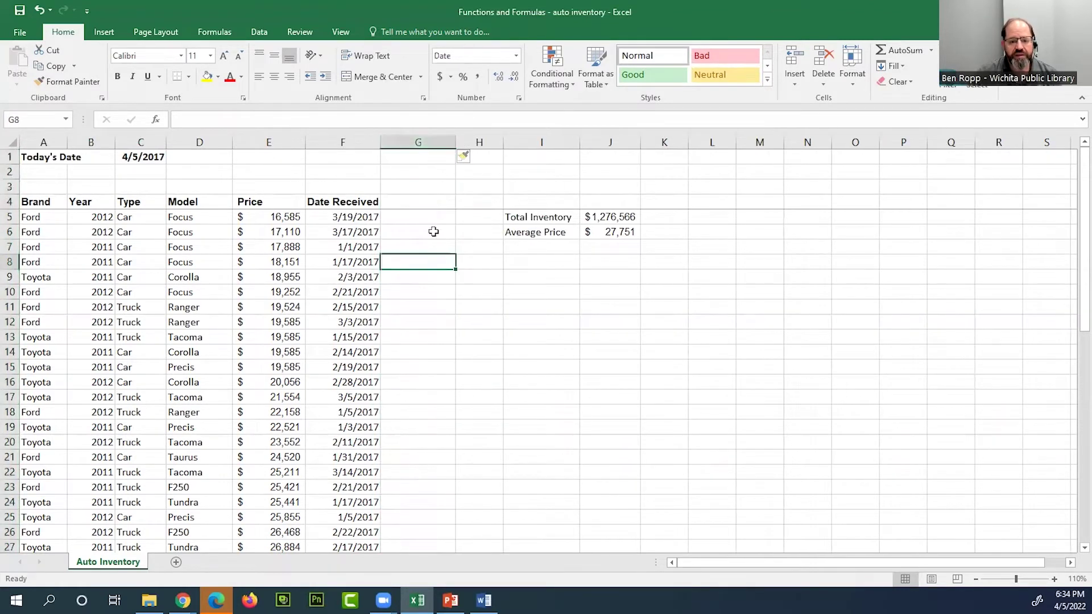
Enter the column header "Days Old" in cell G4.
click(424, 204)
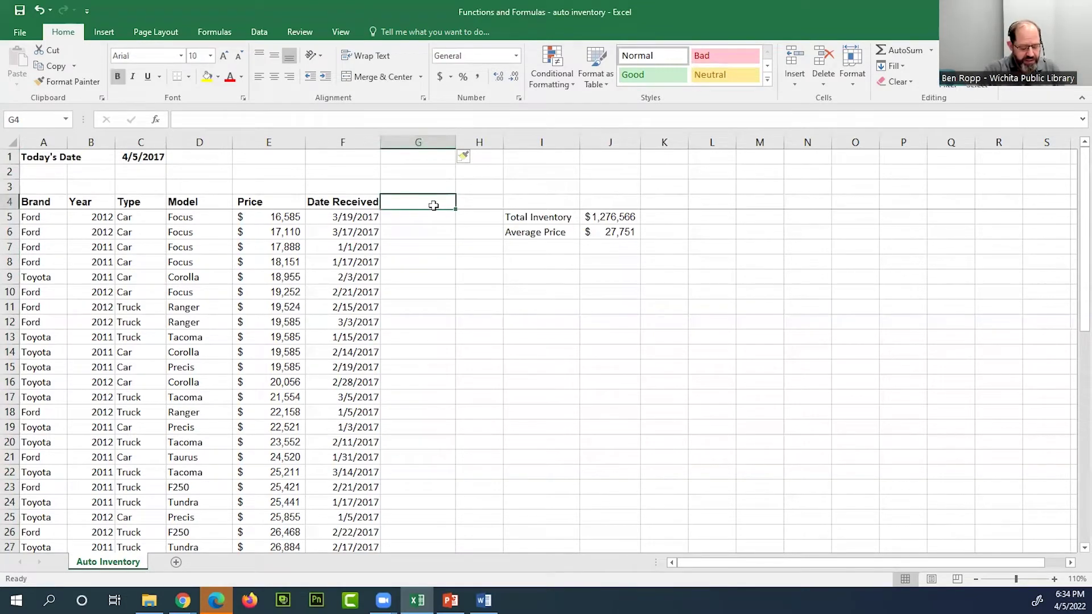
text(Days Old)
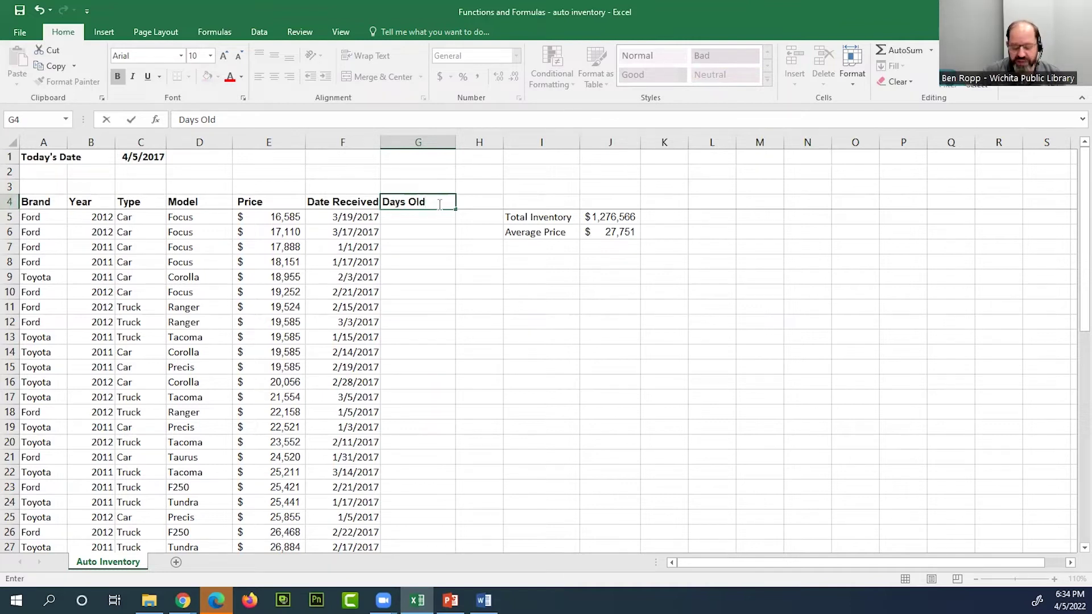
key(Return)
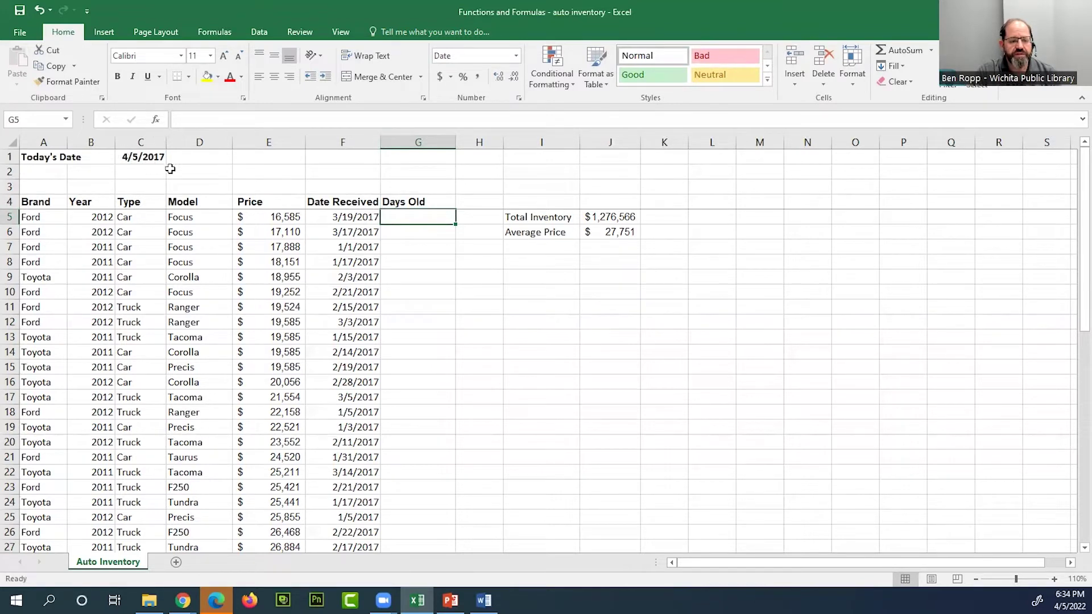
Enter the formula =C1-F5 in cell G5 to subtract the first car's received date from today's date.
click(352, 215)
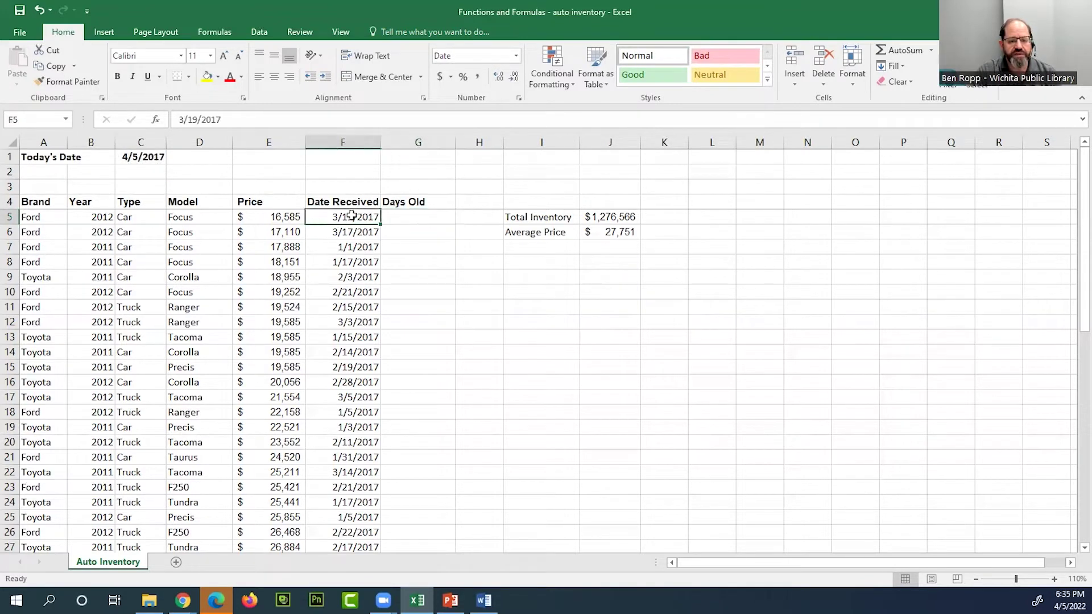
click(155, 157)
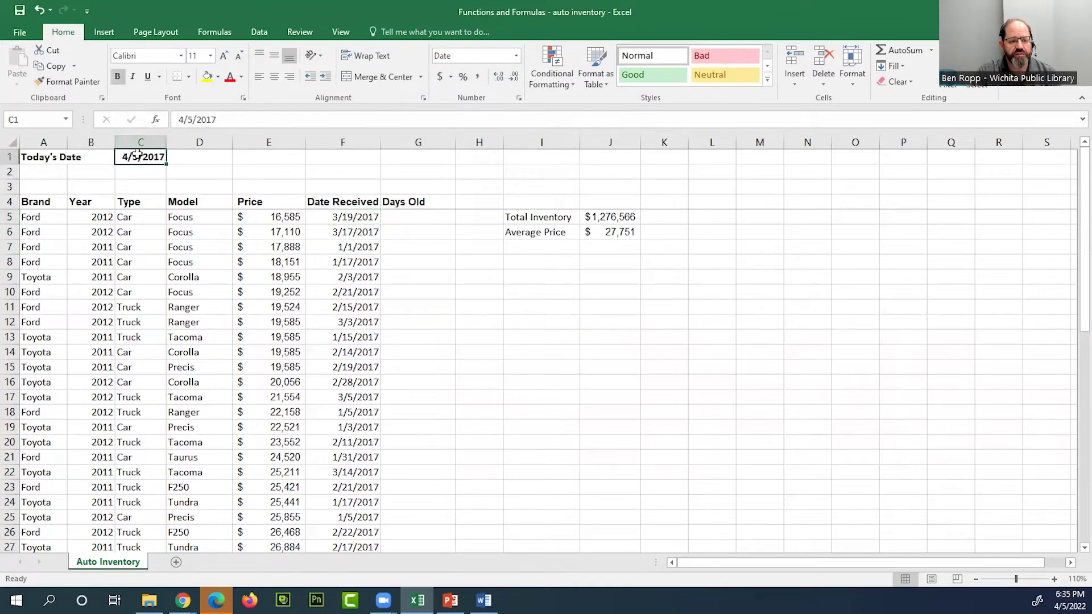
click(410, 218)
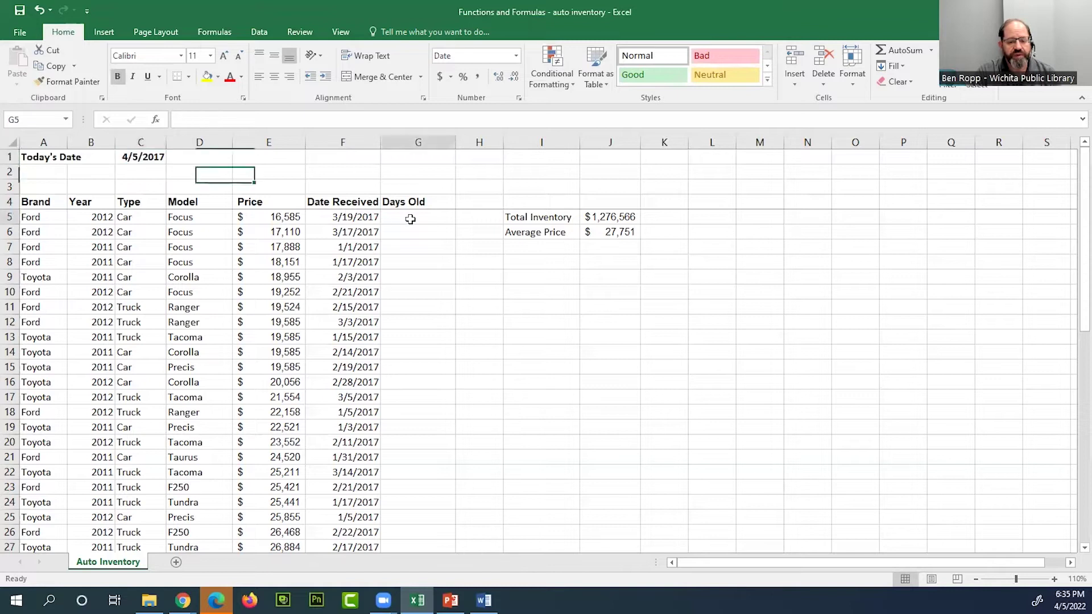
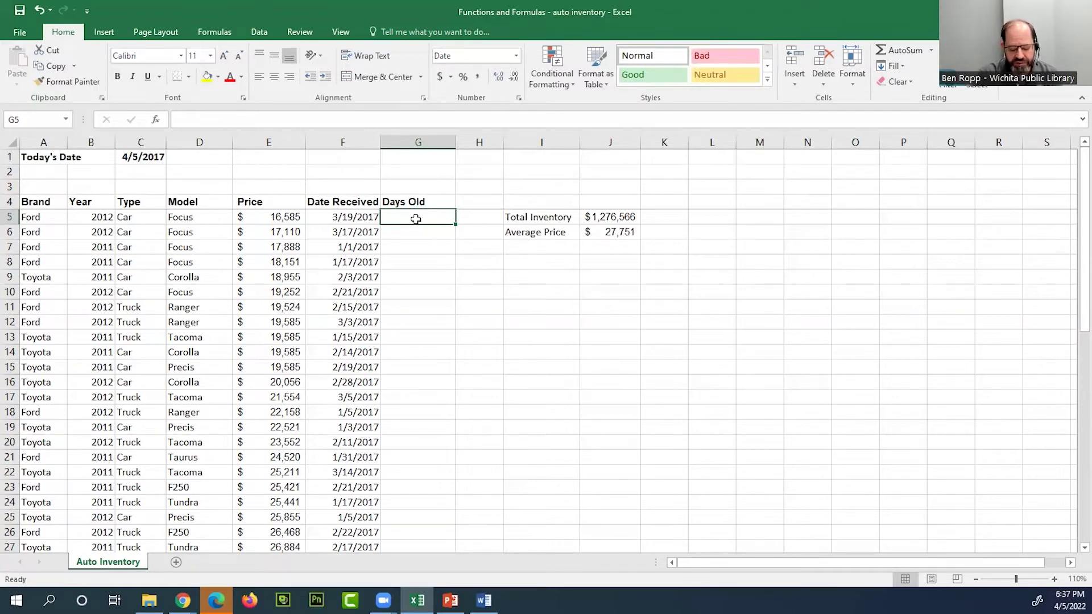
text(=)
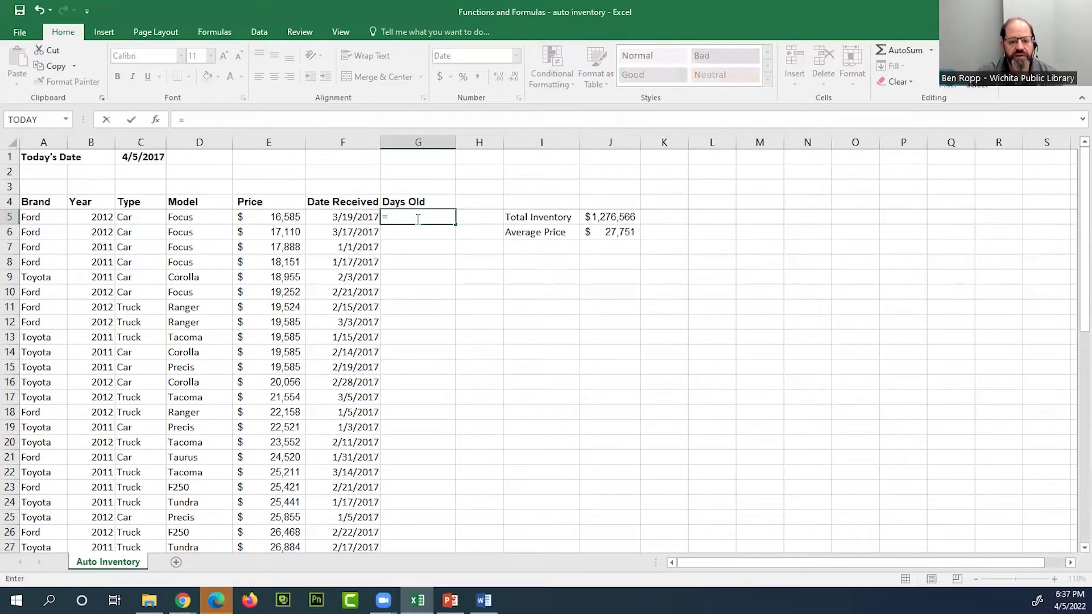
click(149, 158)
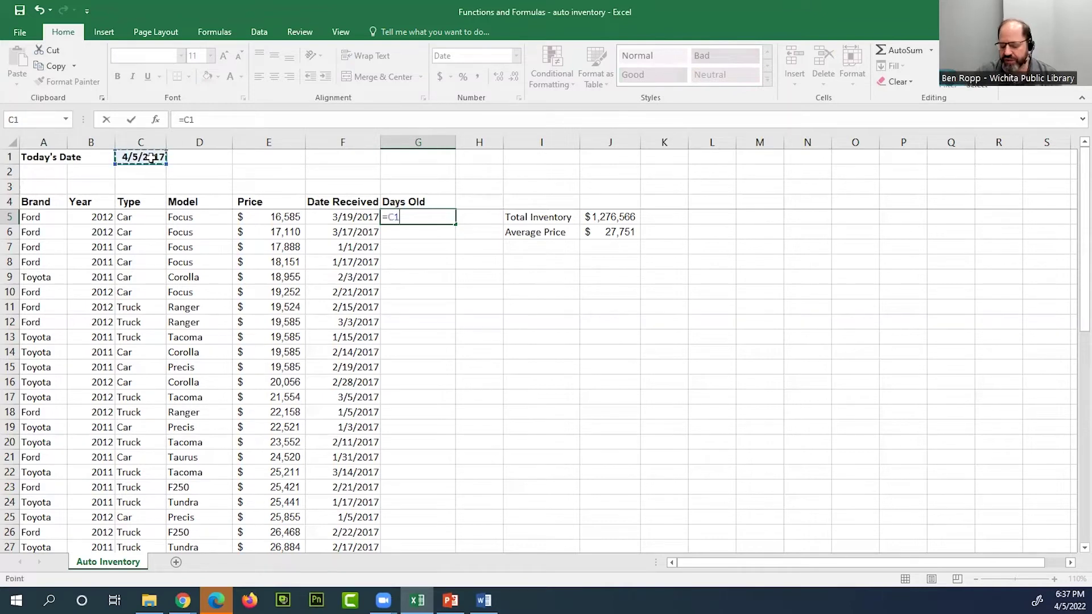
text(-)
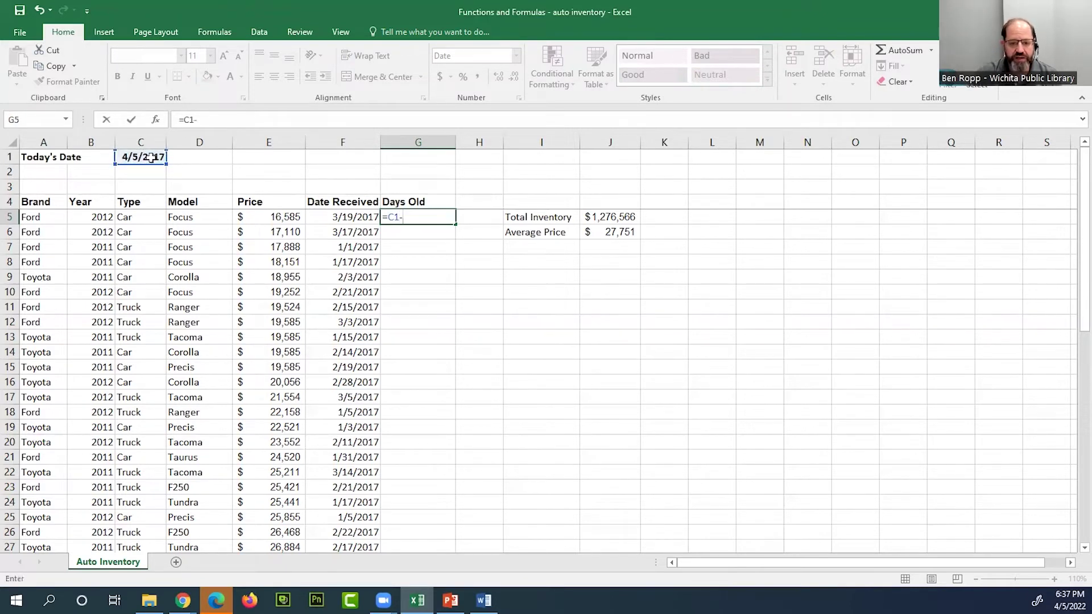
click(369, 216)
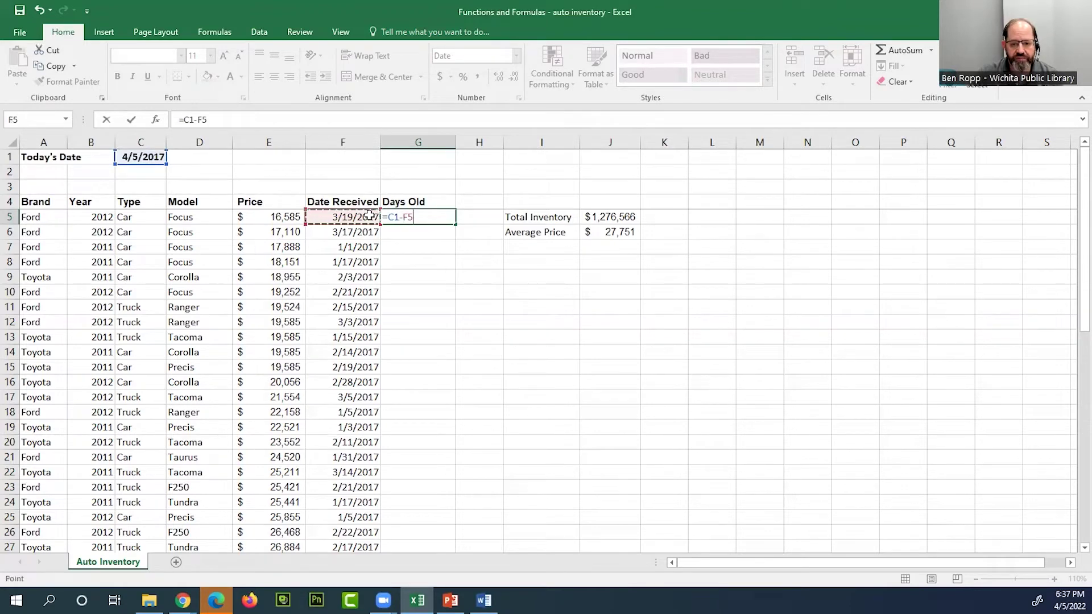
key(Return)
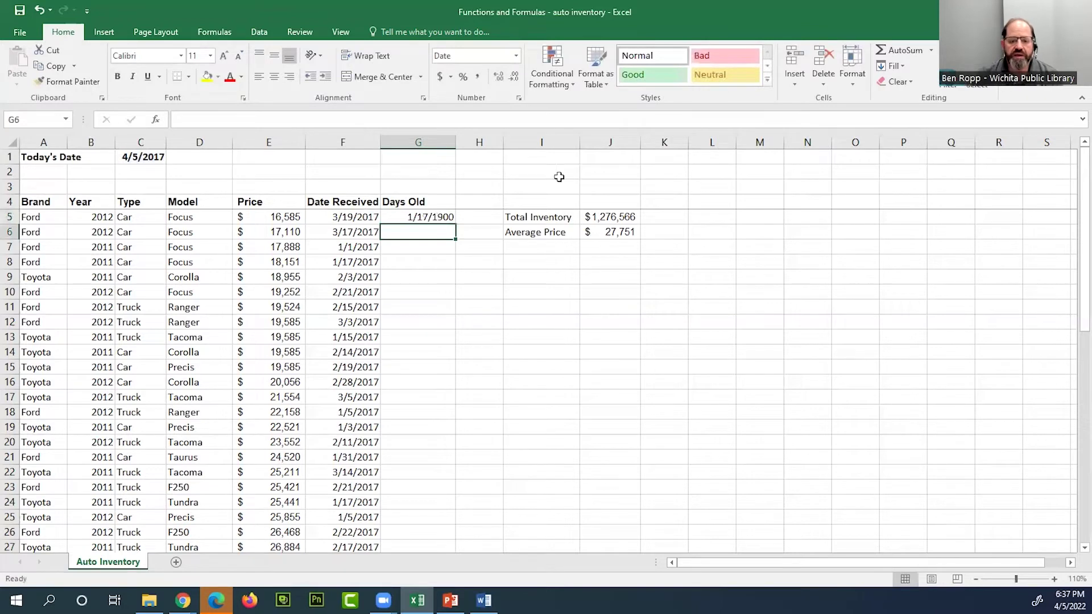
Change the number format of cell G5 to General, undoing and redoing the change once for comparison.
click(444, 218)
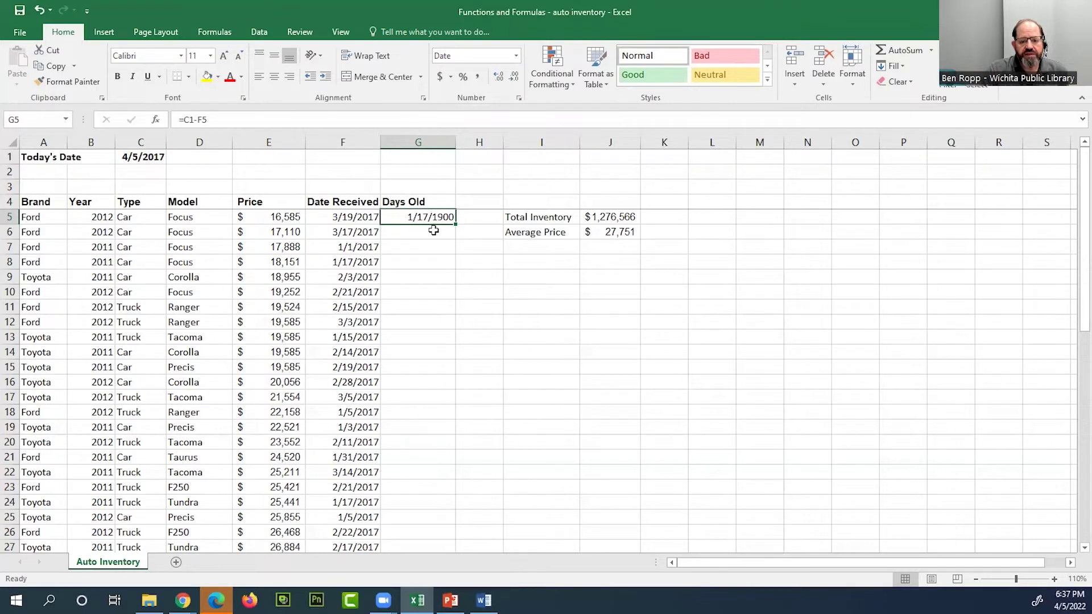
click(517, 55)
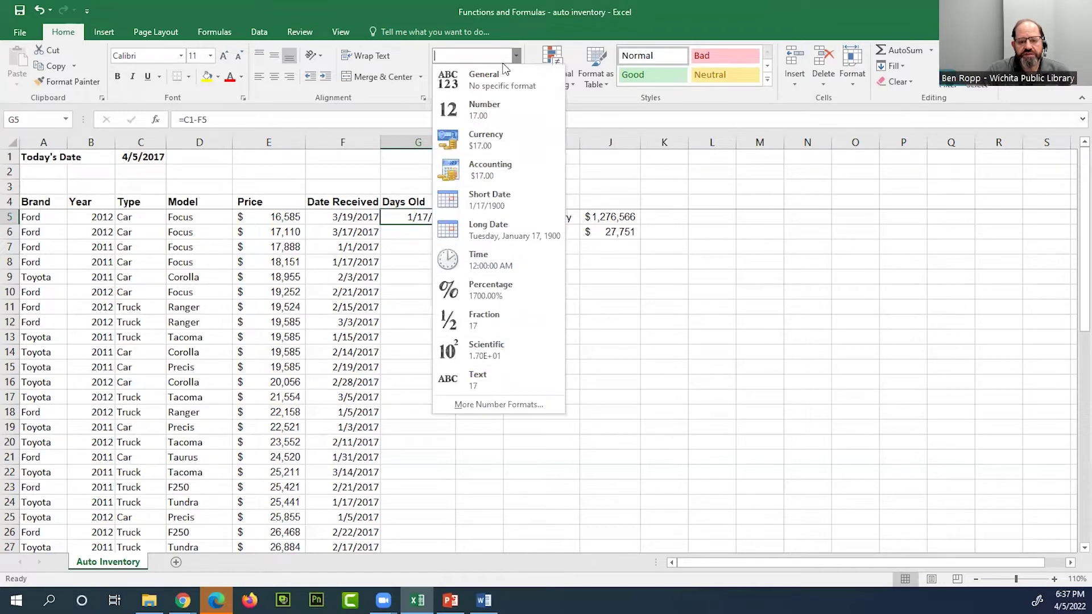
click(496, 85)
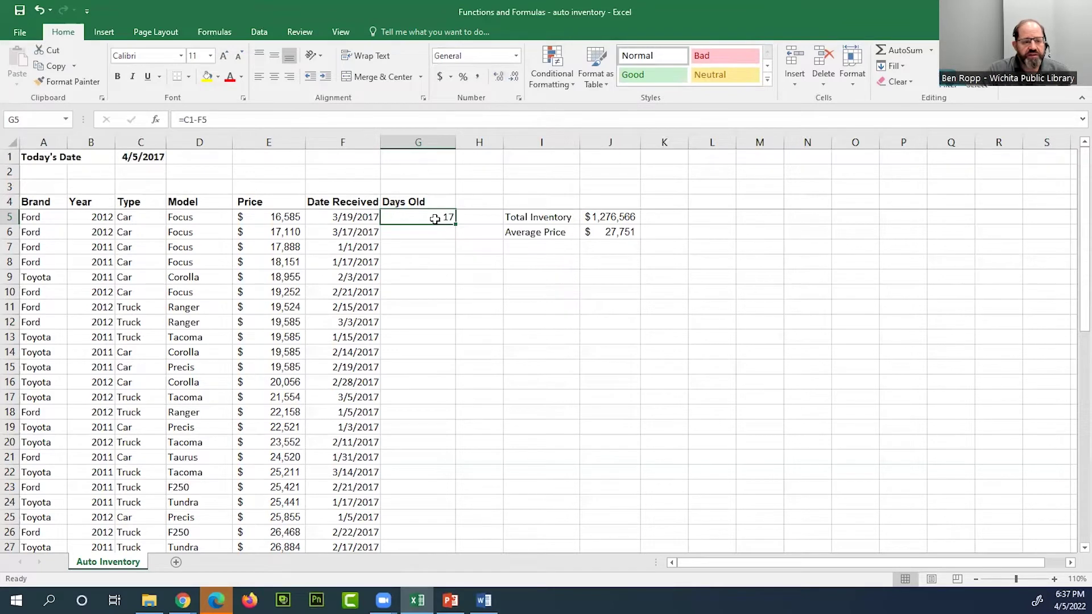
click(39, 10)
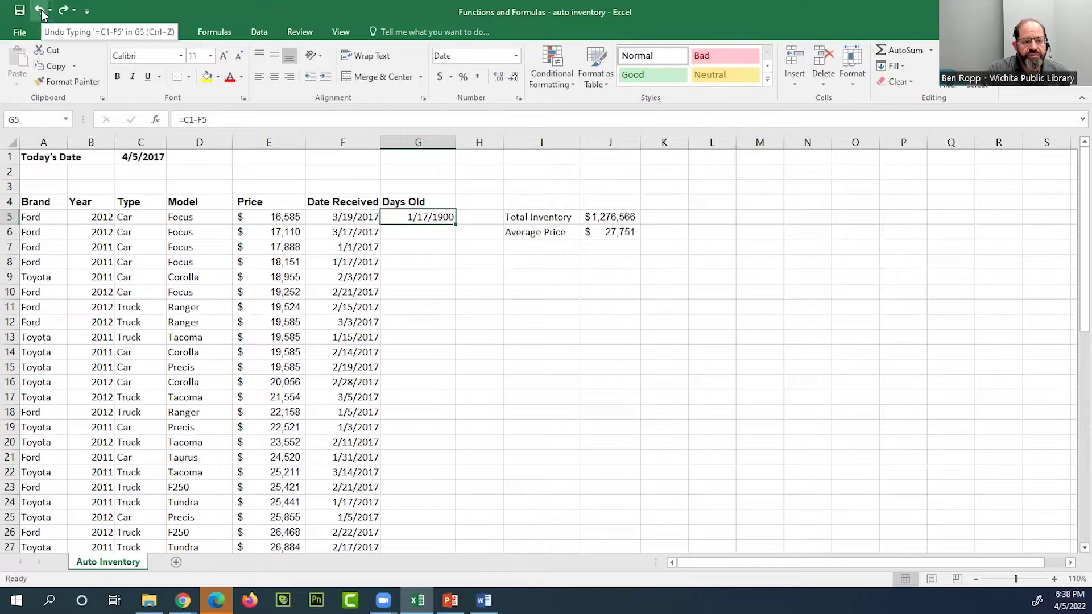
click(63, 9)
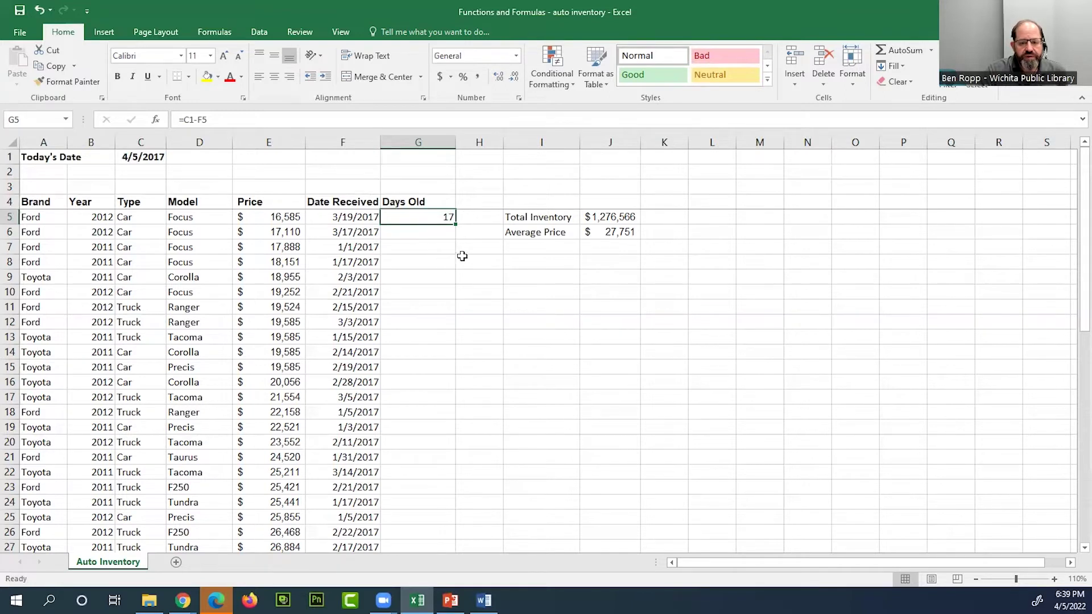
Fill the G5 formula down the Days Old column to row 50 and check the filled cells.
mouse_move(455, 226)
mouse_down()
mouse_move(465, 302)
mouse_move(450, 477)
mouse_move(463, 314)
mouse_move(456, 224)
mouse_up()
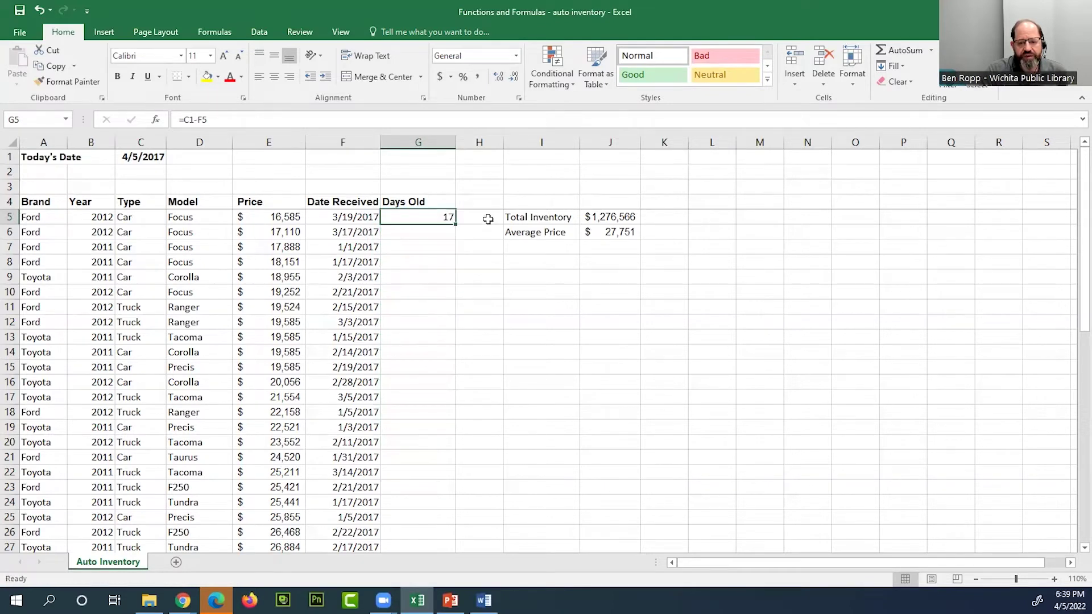
click(493, 220)
scroll(427, 237, down, 7)
scroll(430, 239, down, 9)
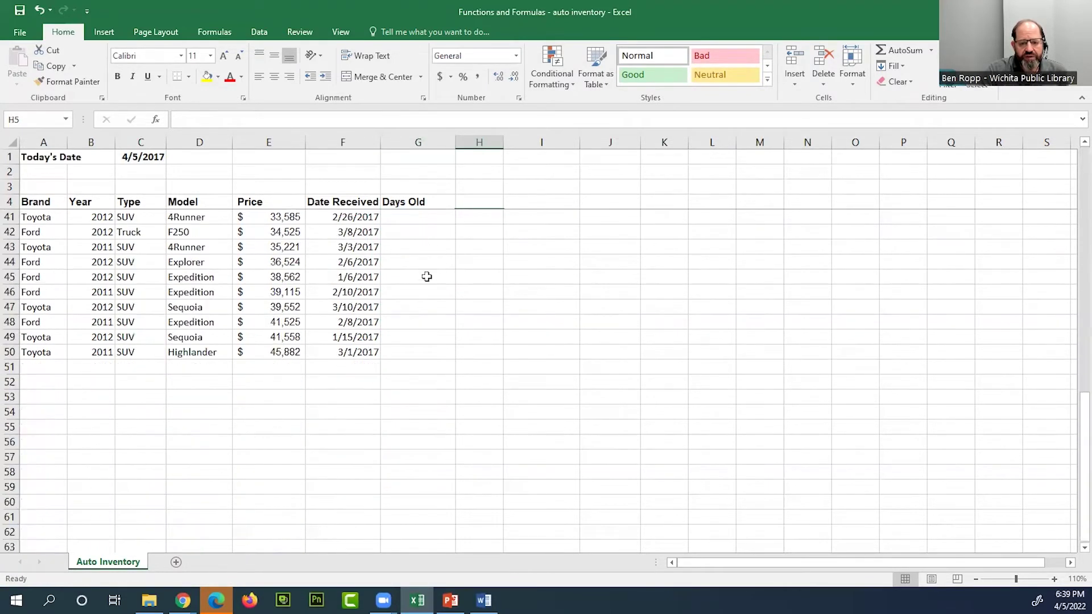
scroll(426, 276, up, 16)
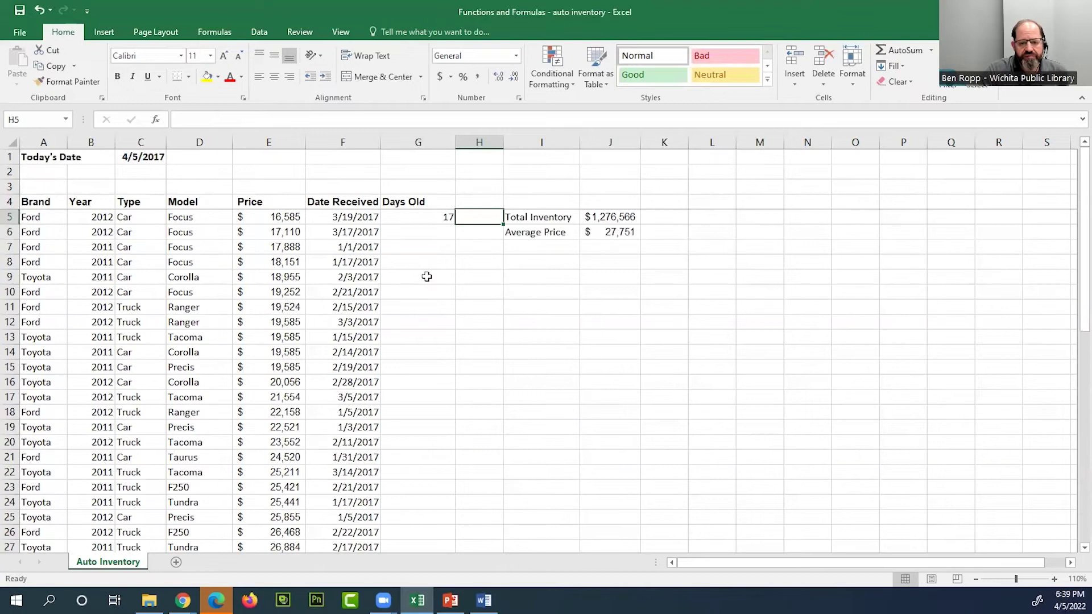
click(441, 216)
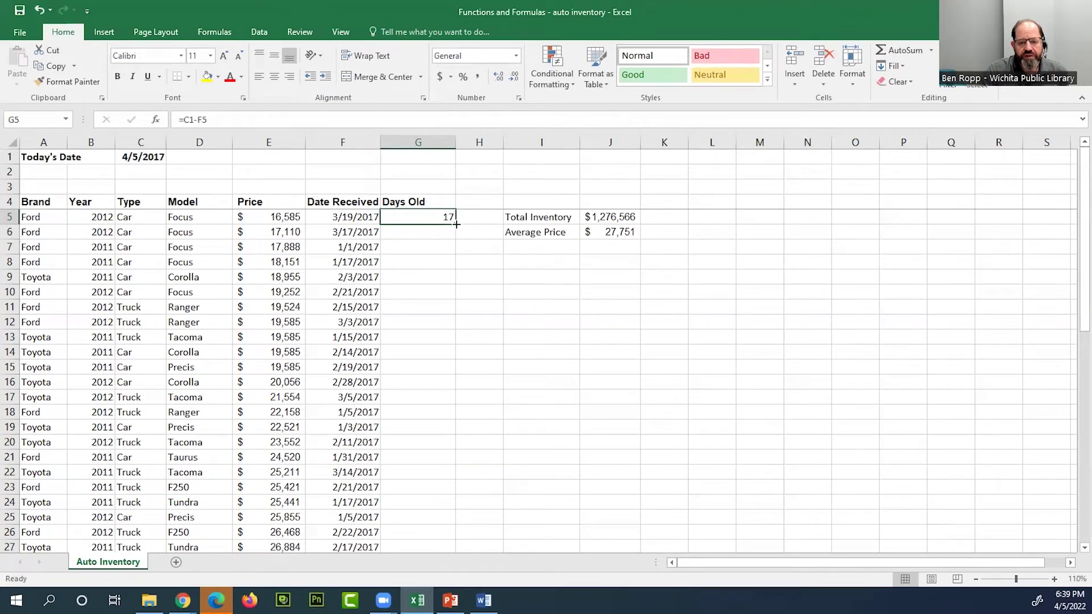
double_click(456, 224)
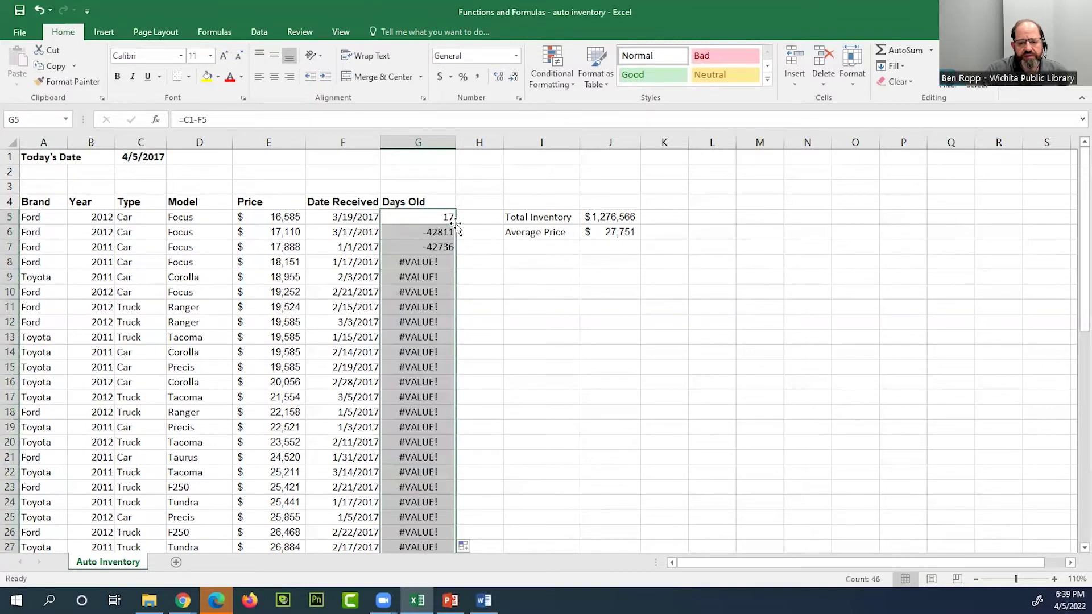
scroll(435, 250, down, 13)
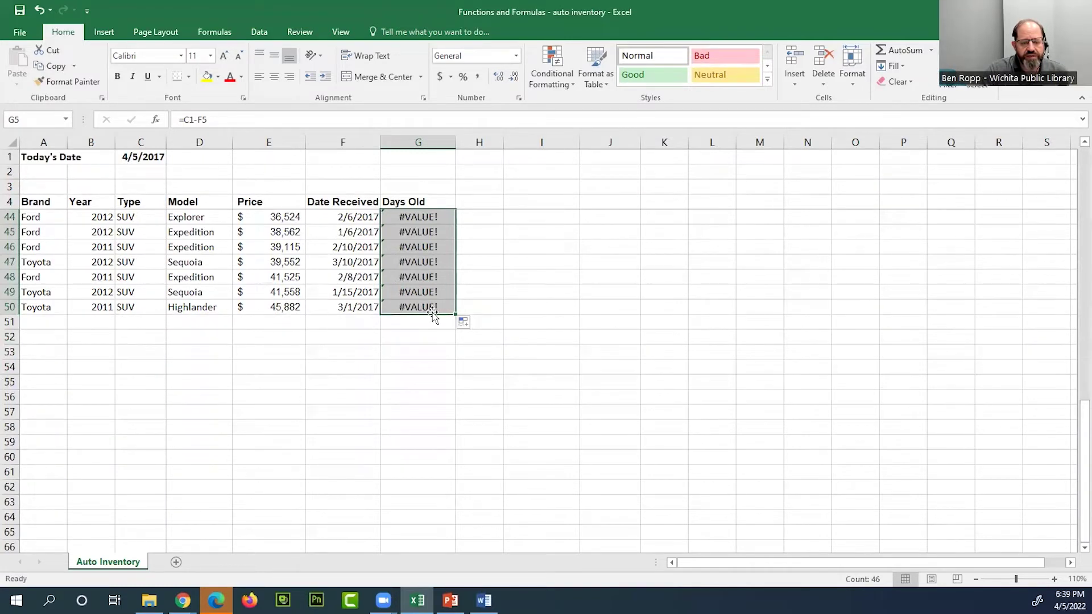
scroll(412, 305, up, 9)
scroll(411, 305, up, 4)
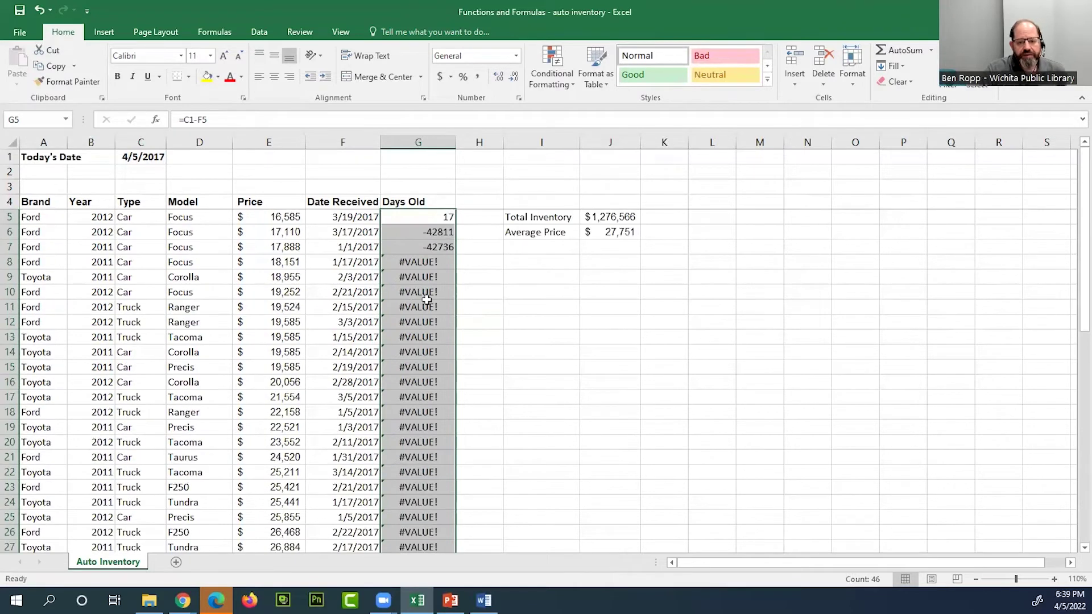
click(479, 248)
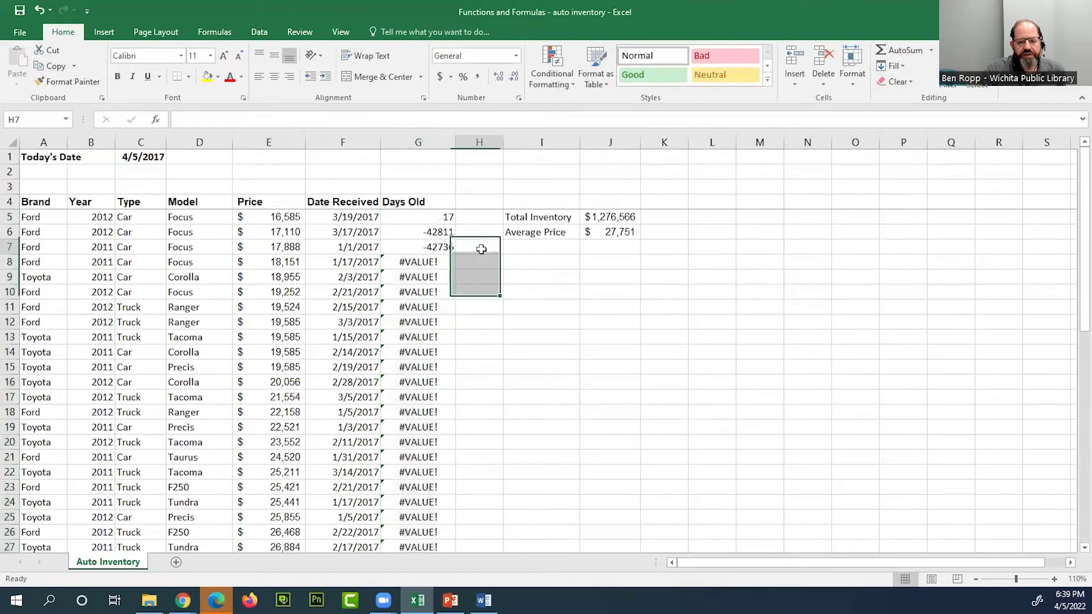
Examine the formulas in G5 and G8 to compare which cells each one references.
click(447, 219)
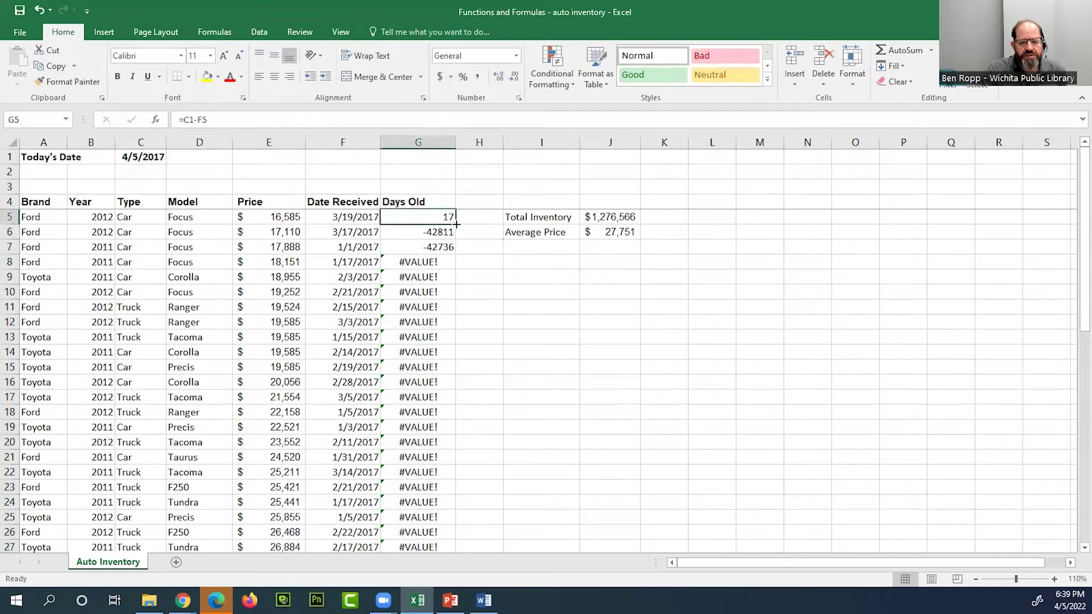
double_click(442, 218)
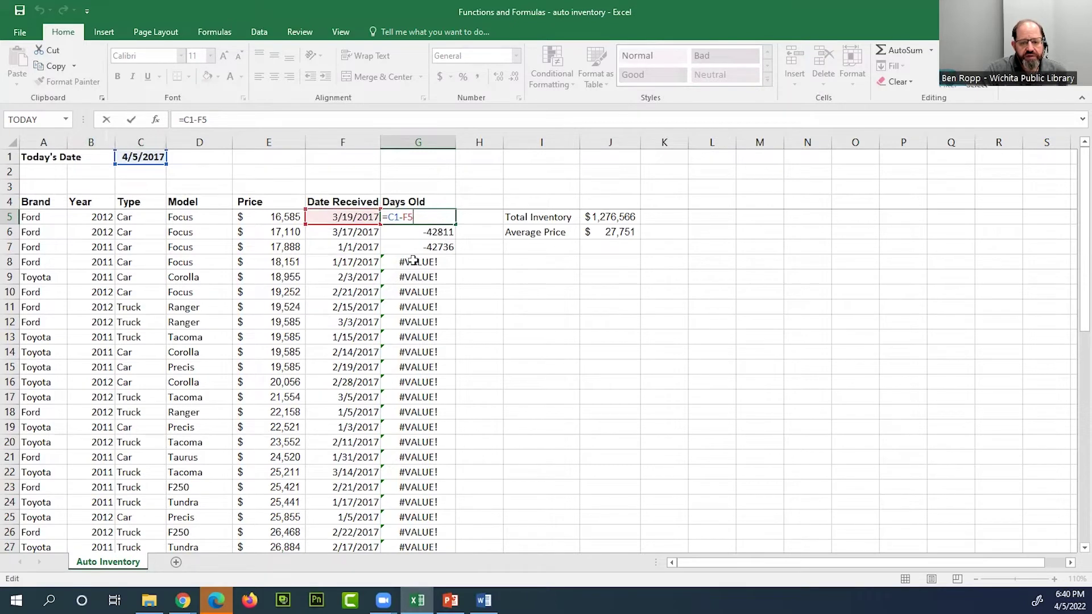
key(ctrl+Return)
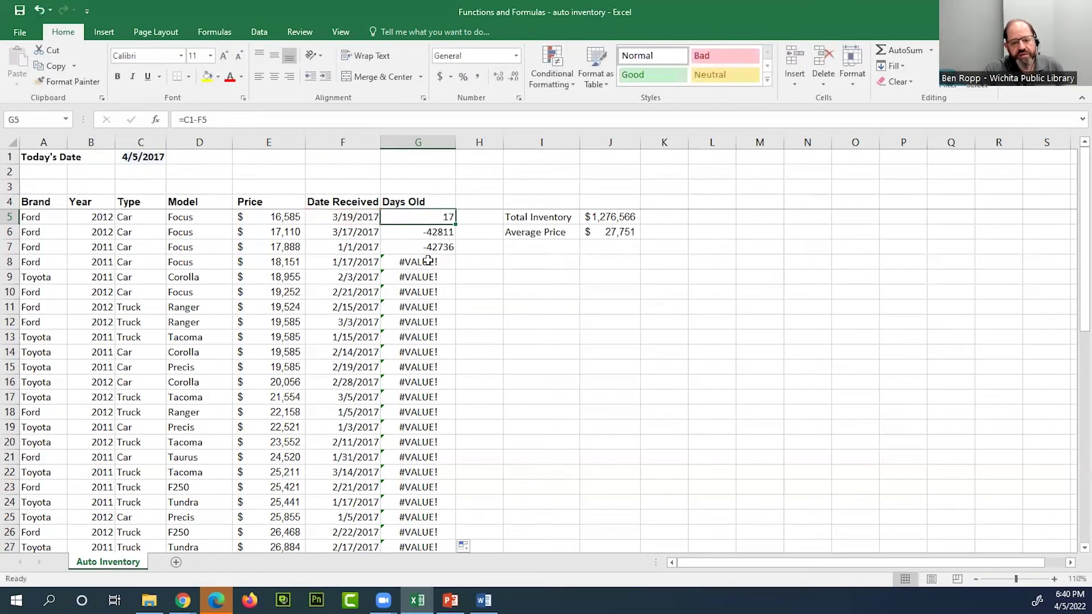
double_click(428, 260)
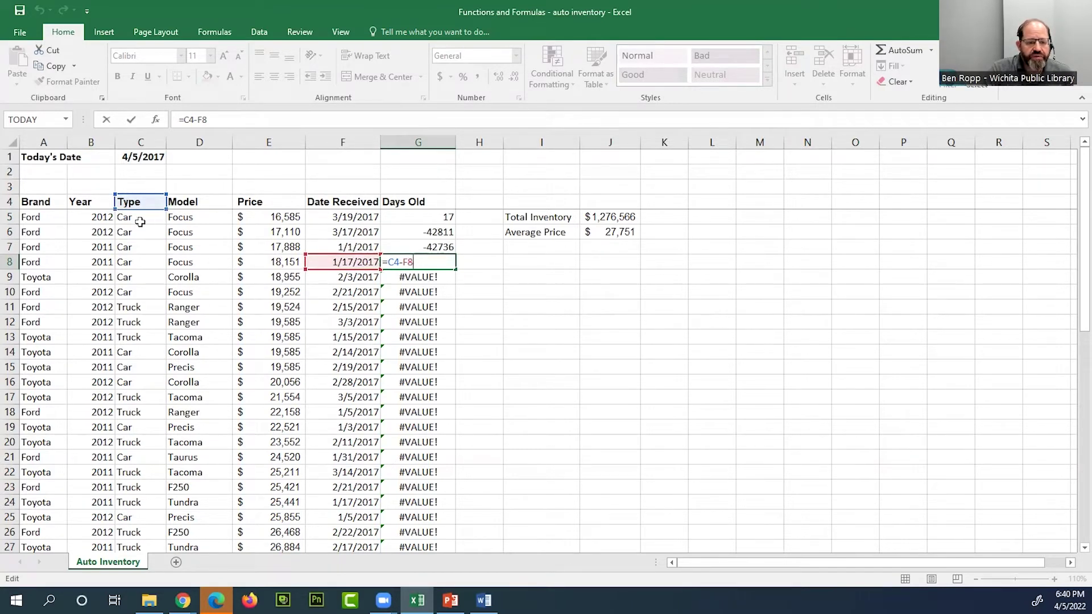
key(Return)
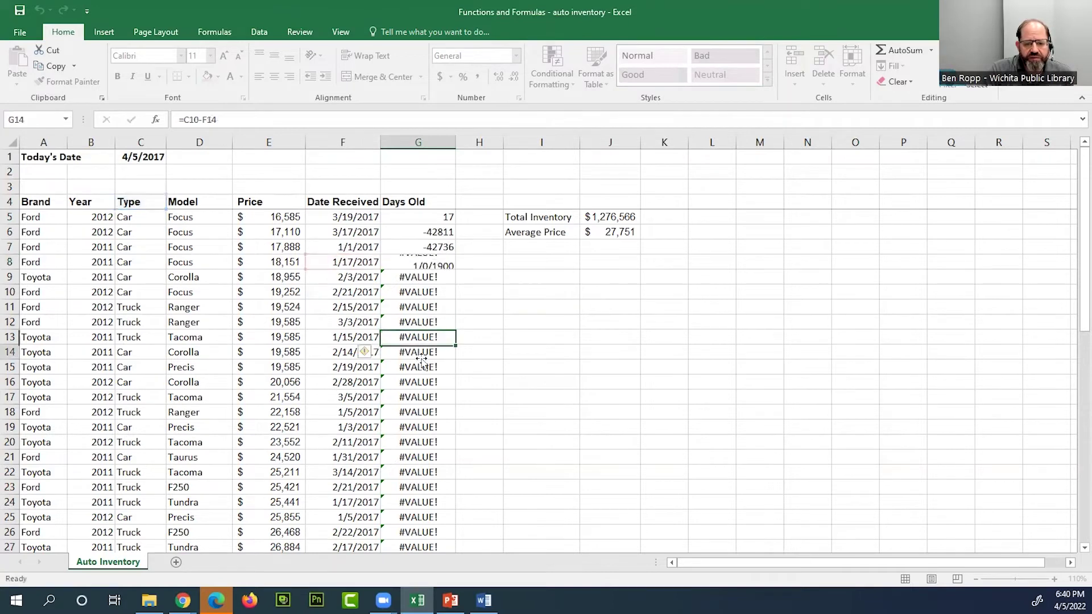
Inspect the copied formulas at the end of the Days Old column in G50 and in G15.
key(ctrl+Down)
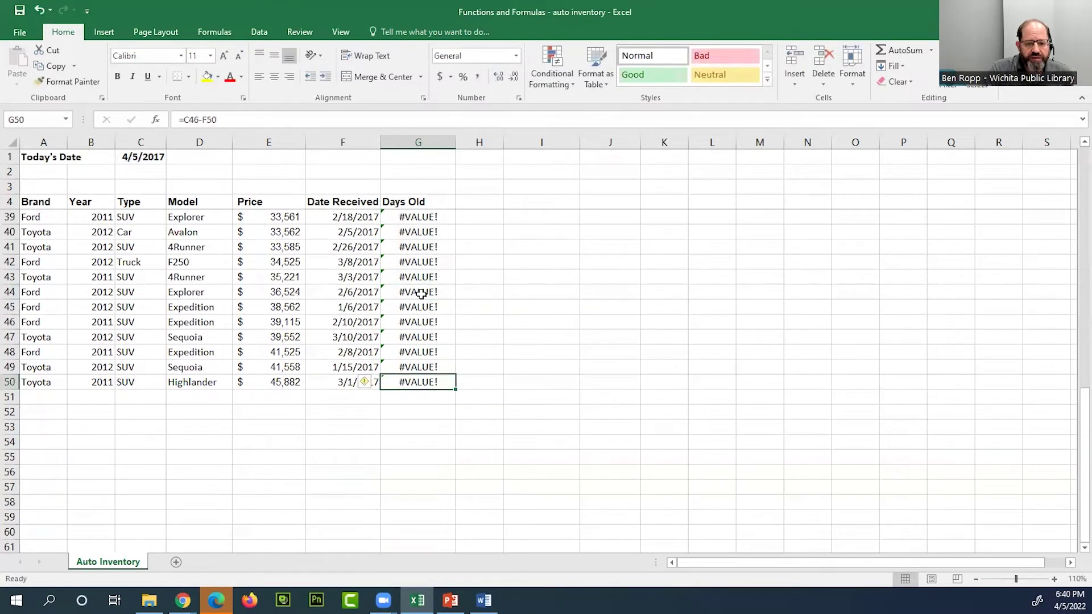
scroll(420, 295, up, 5)
scroll(421, 295, up, 4)
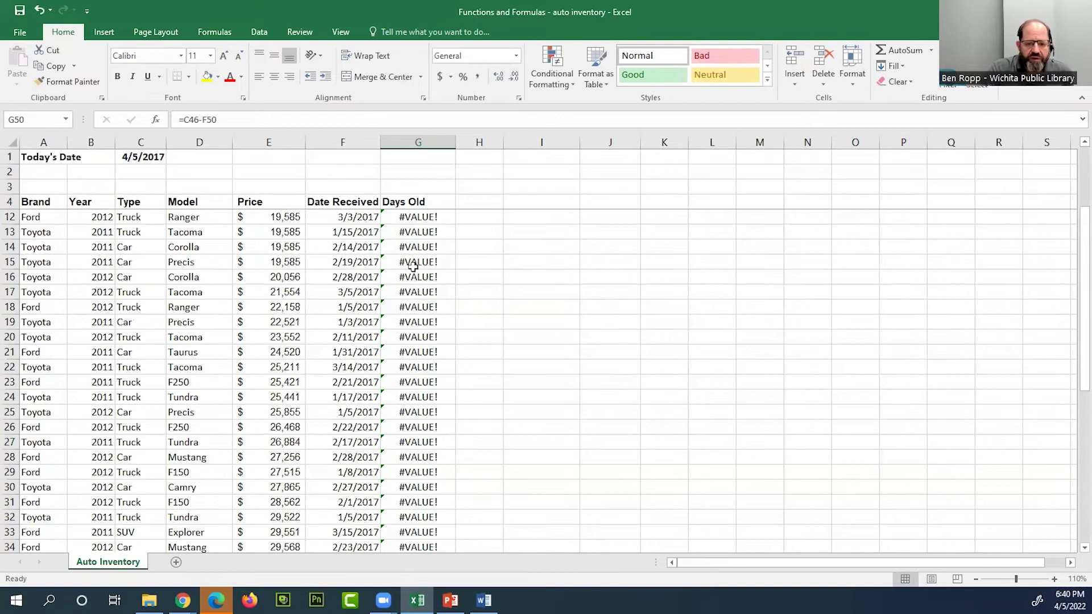
double_click(420, 263)
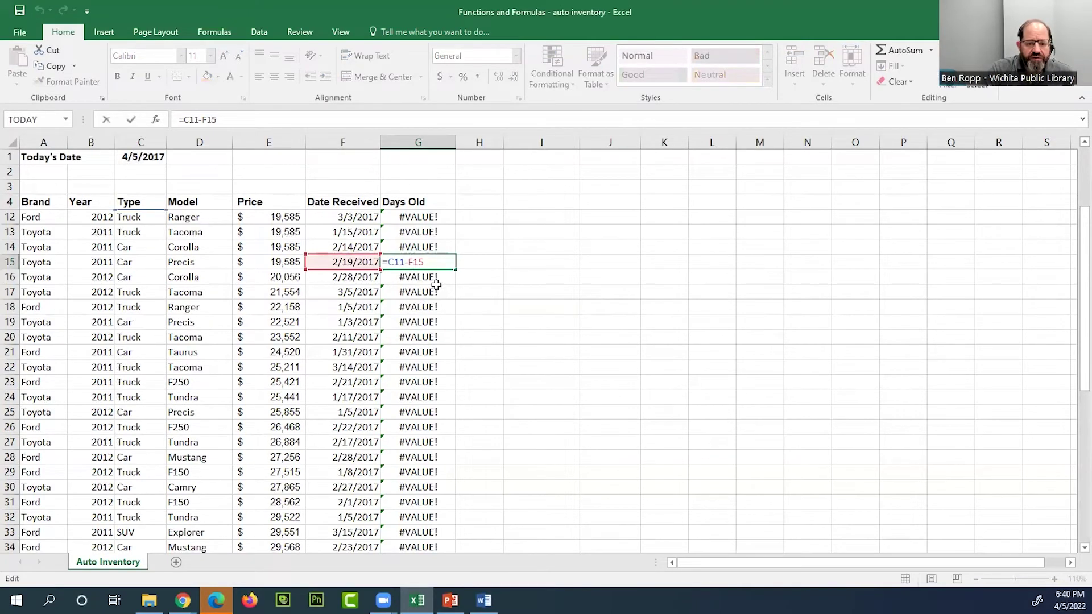
scroll(434, 282, up, 3)
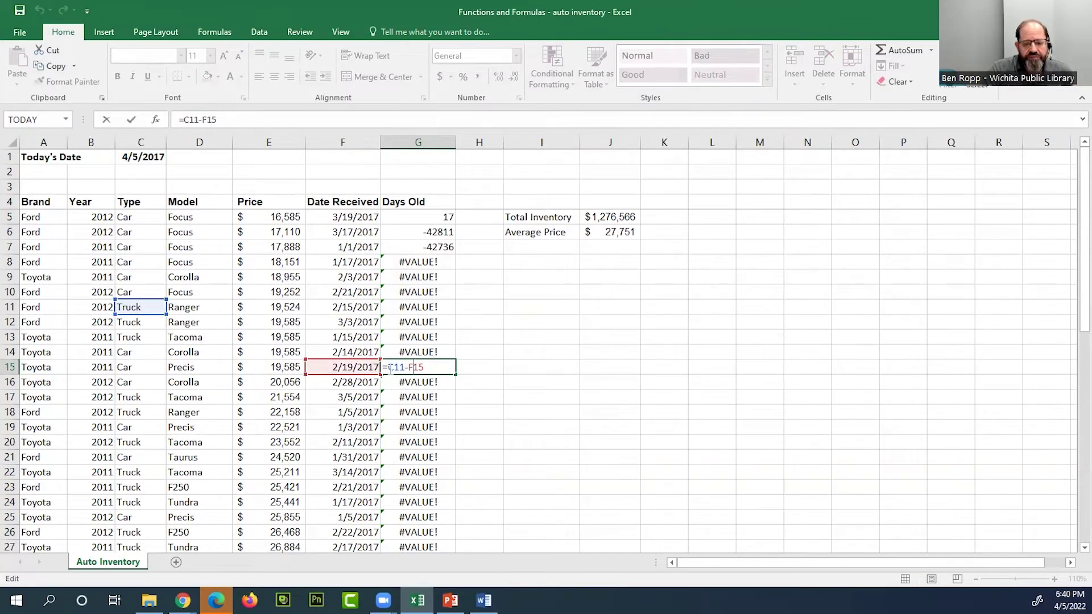
click(426, 263)
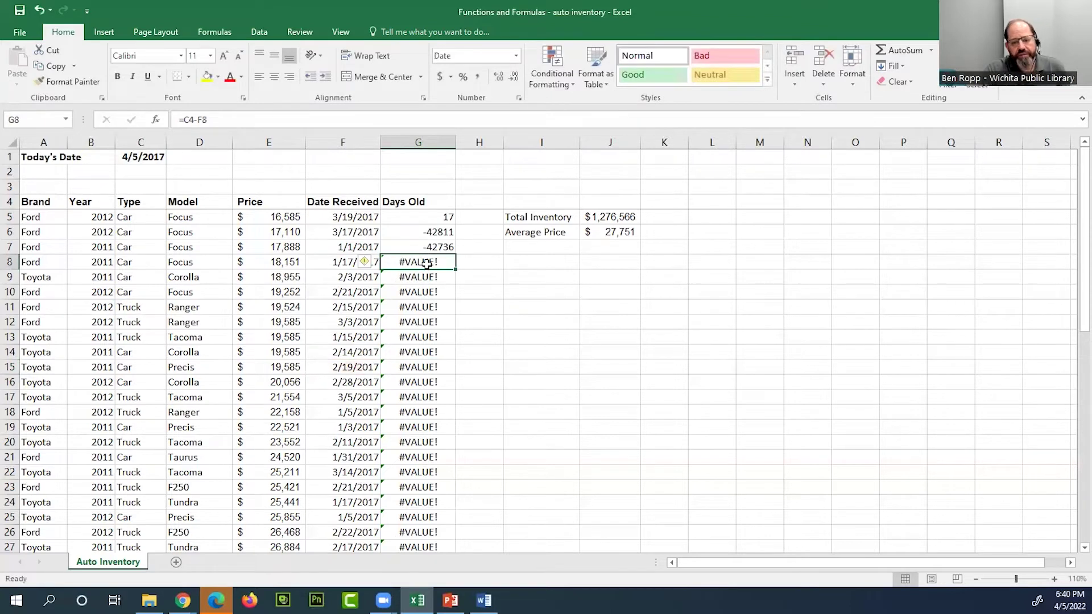
Check the references in G6's formula, re-enter it unchanged, and undo the resulting cell format change.
double_click(419, 235)
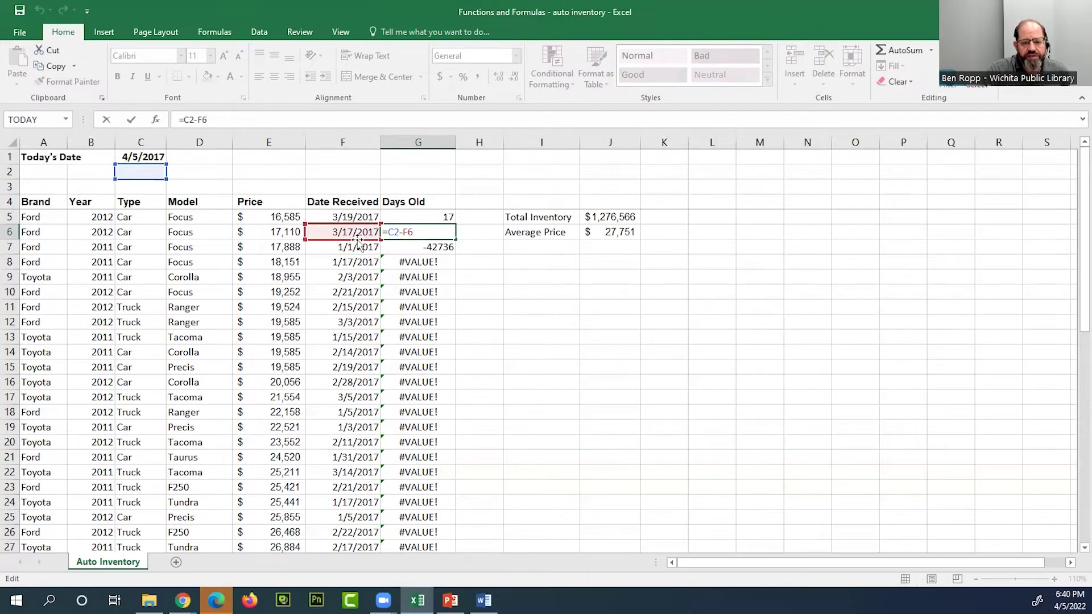
key(Return)
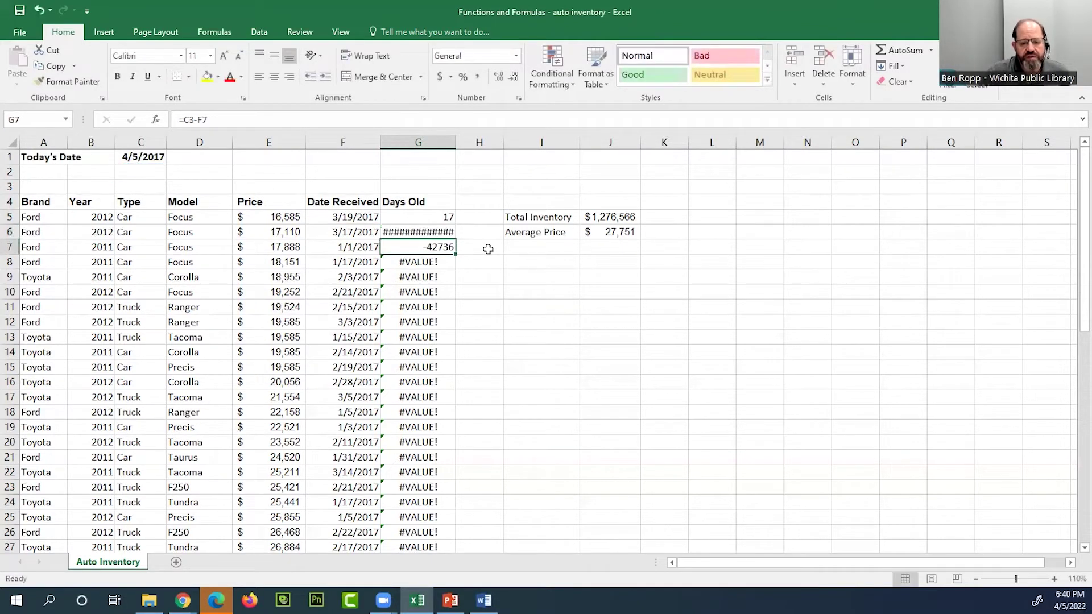
click(441, 231)
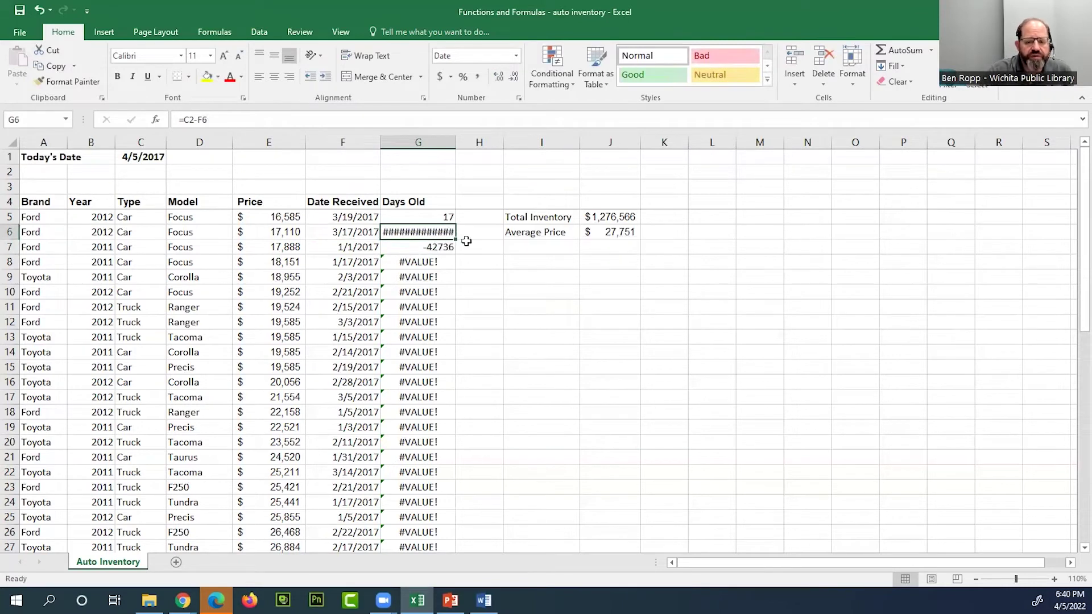
key(Down)
click(442, 230)
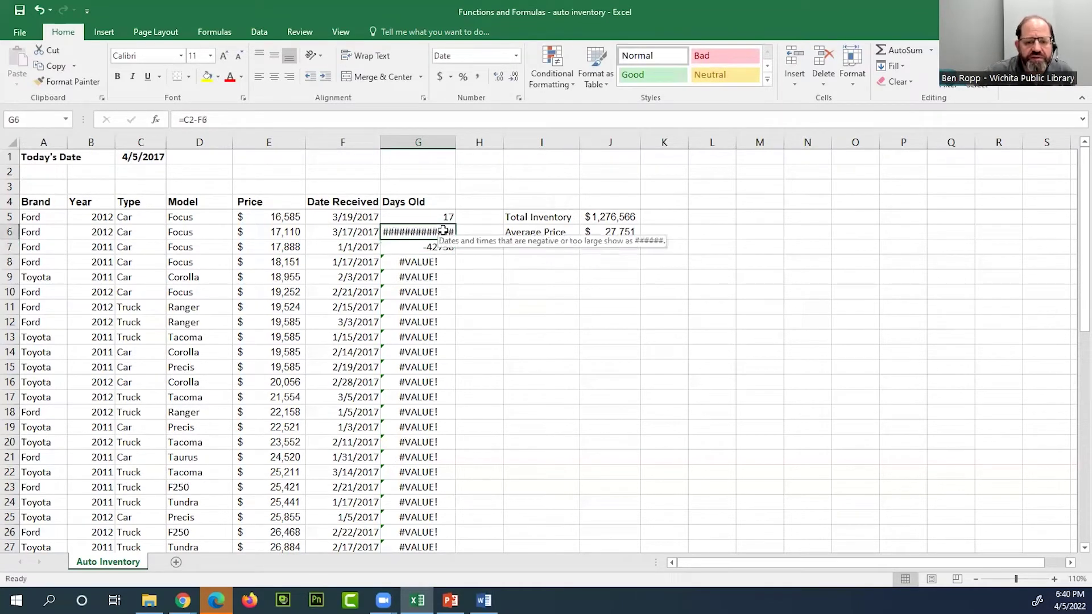
click(48, 13)
drag(440, 239, 440, 233)
click(477, 290)
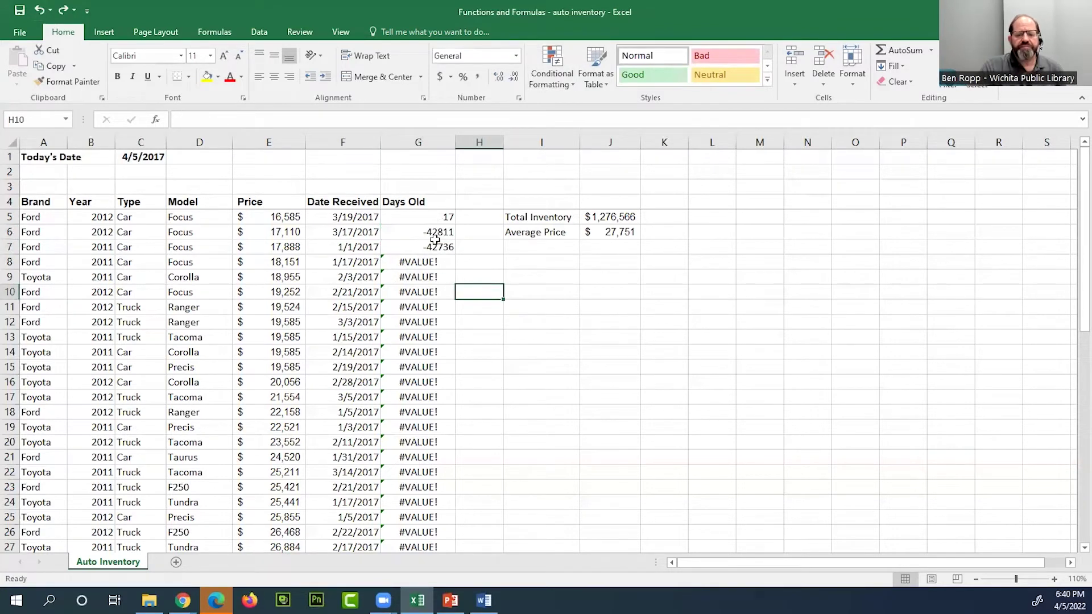
Make the today's date reference in G5 absolute so the formula reads =$C$1-F5.
double_click(437, 217)
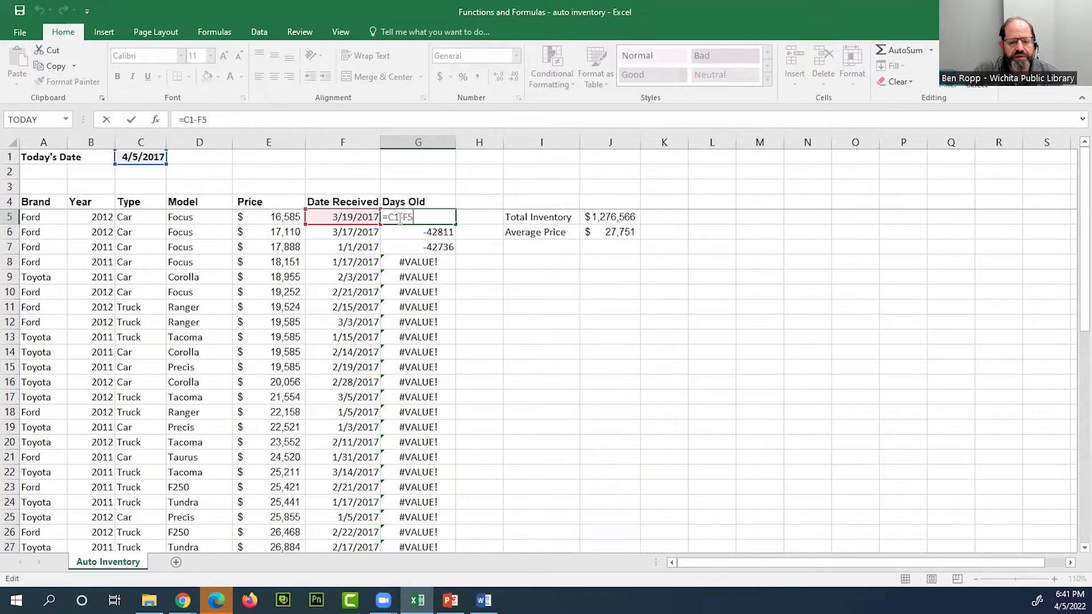
mouse_move(399, 218)
mouse_down()
mouse_move(390, 219)
mouse_move(402, 216)
mouse_up()
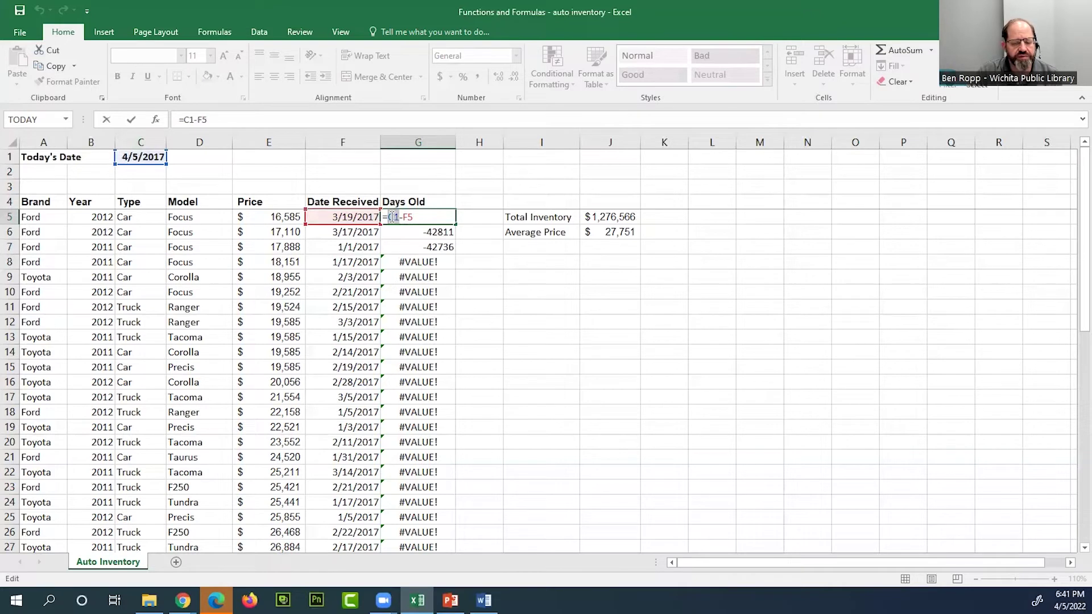
double_click(392, 217)
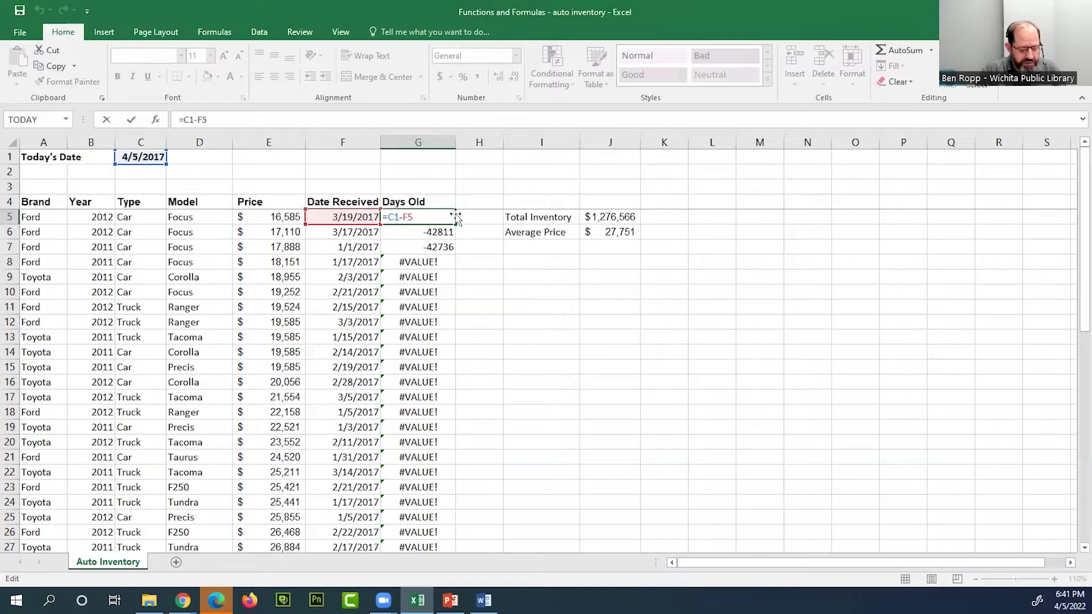
text($)
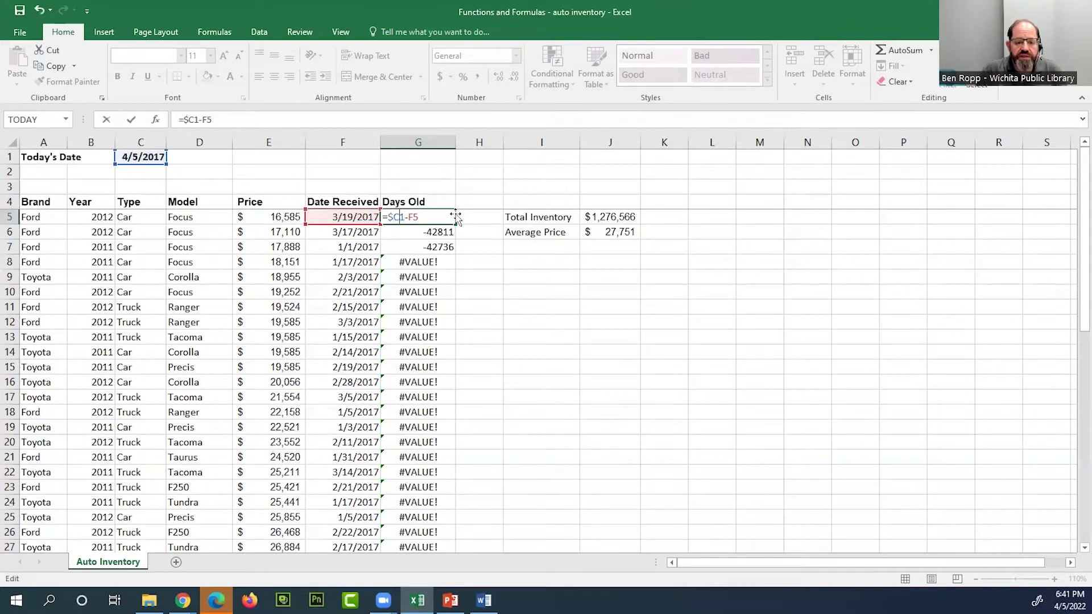
key(Right)
text($)
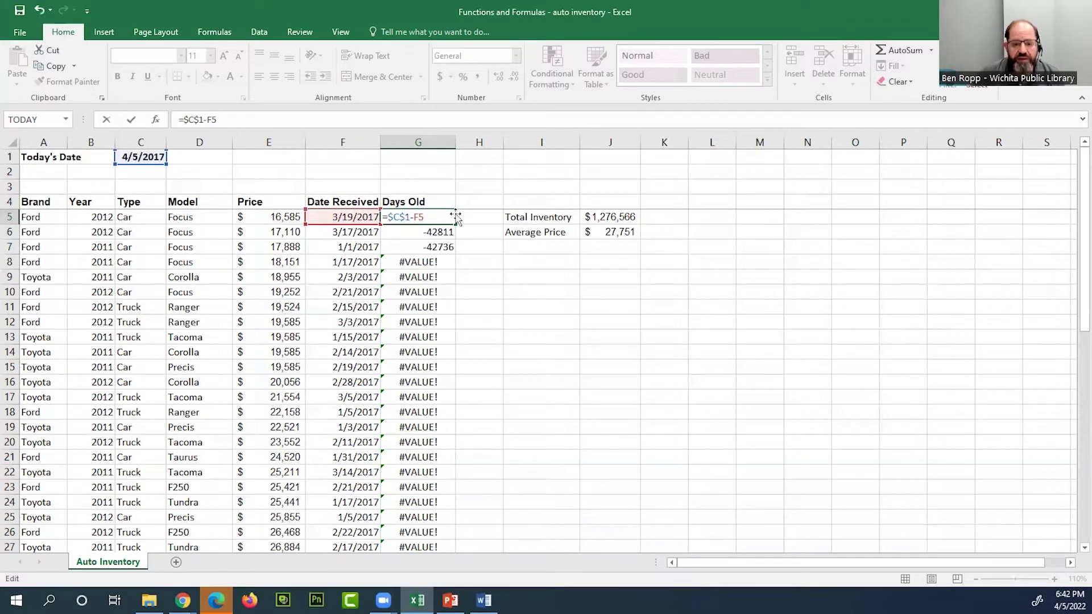
key(Return)
Fill the G5 formula with the absolute reference down the Days Old column to row 50.
double_click(450, 216)
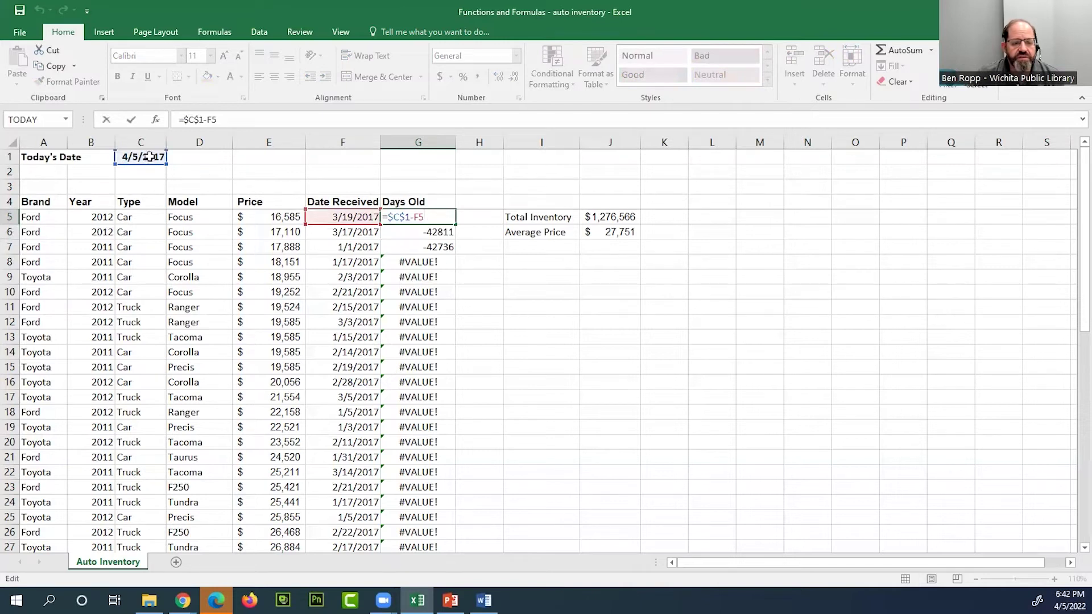
click(456, 224)
double_click(456, 224)
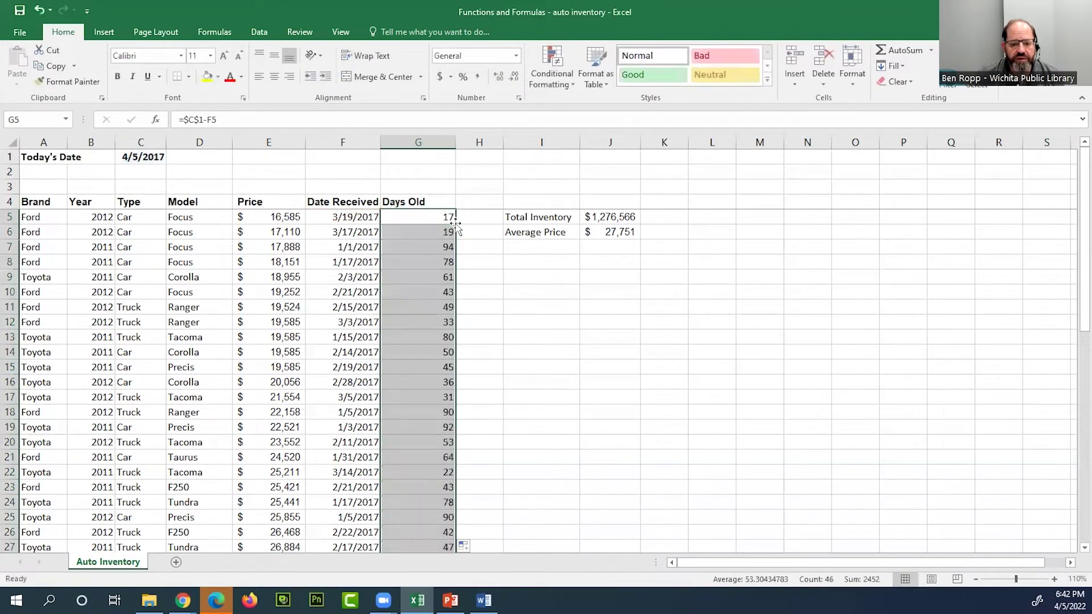
Examine the filled formulas in G41 and G35 to check their references to today's date and the received date.
scroll(447, 255, down, 6)
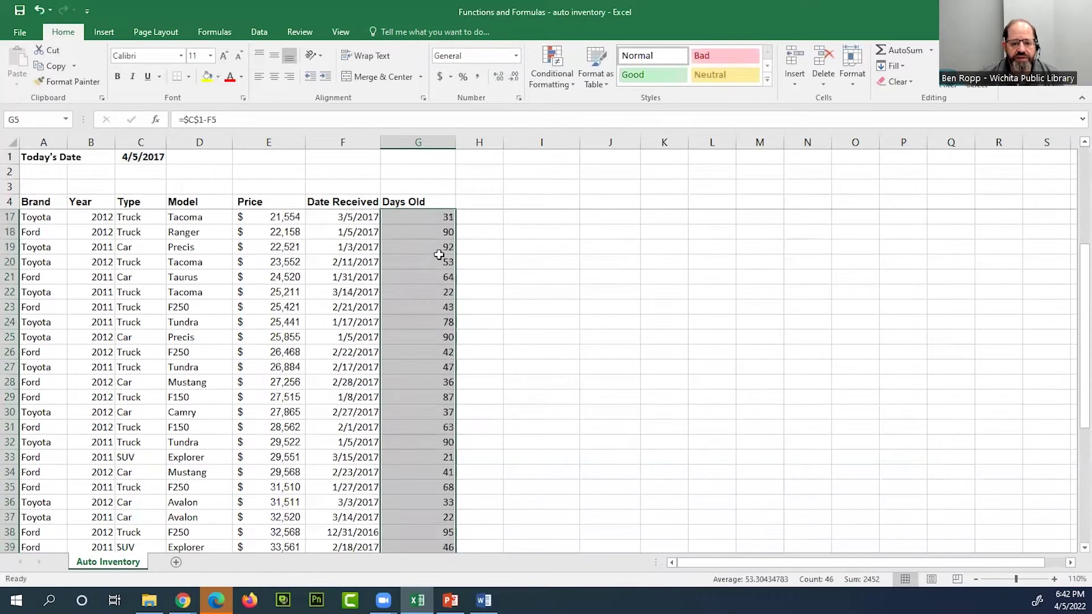
scroll(439, 254, down, 5)
click(439, 261)
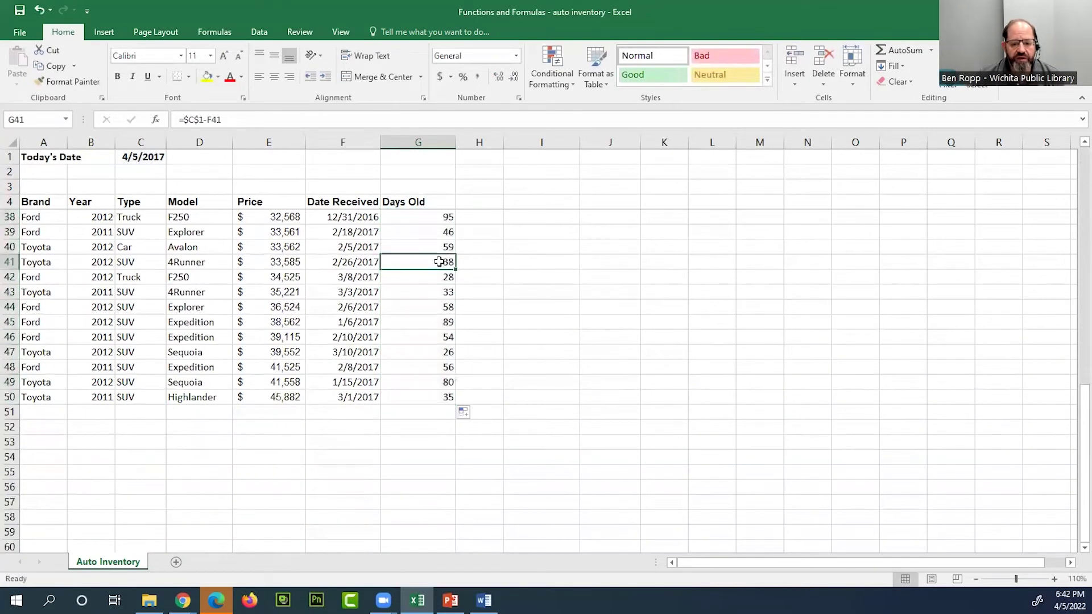
double_click(438, 262)
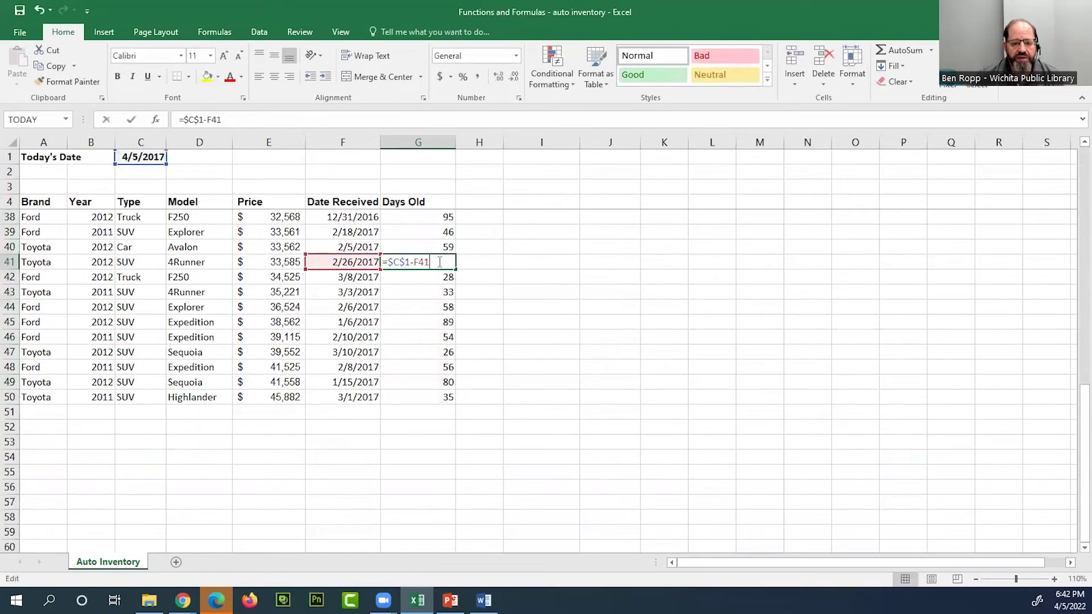
scroll(438, 310, up, 3)
click(425, 307)
double_click(426, 307)
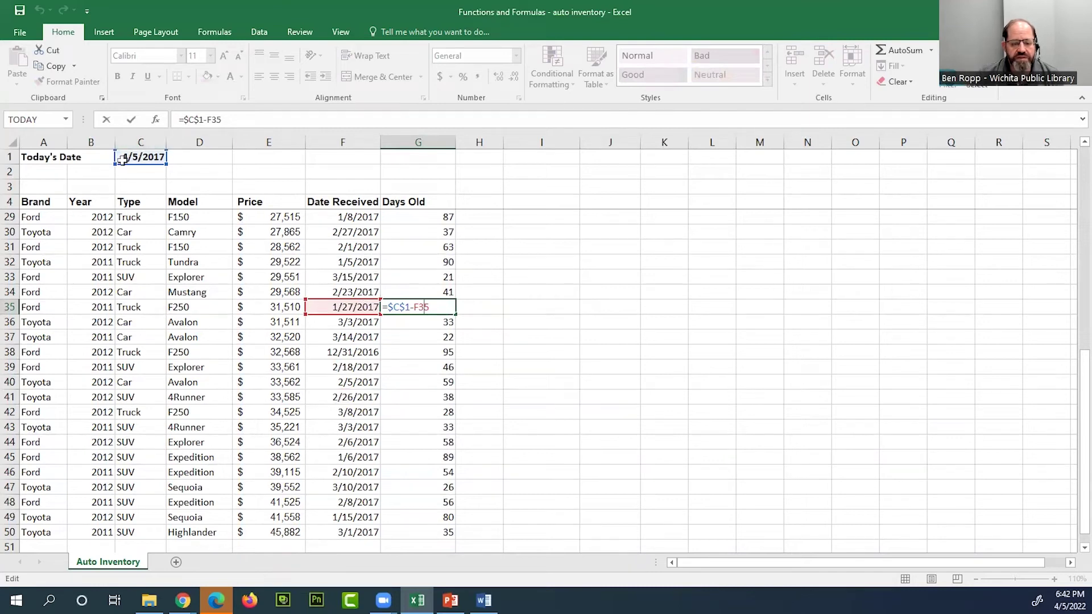
Inspect the formulas in G27 and G13 for the same fixed reference to cell C1.
scroll(426, 316, up, 2)
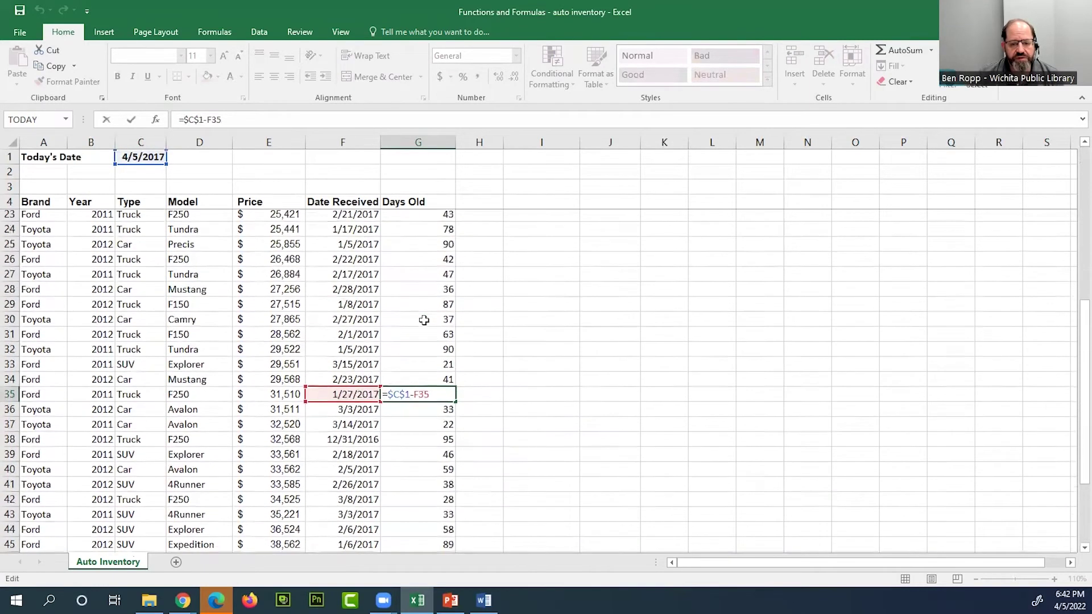
double_click(430, 276)
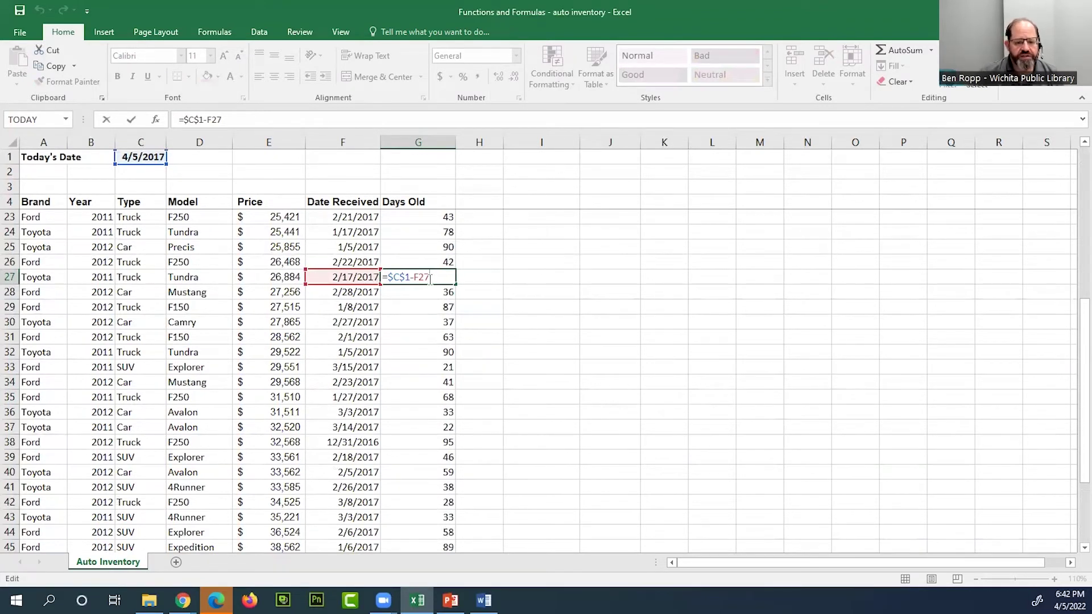
scroll(430, 277, up, 1)
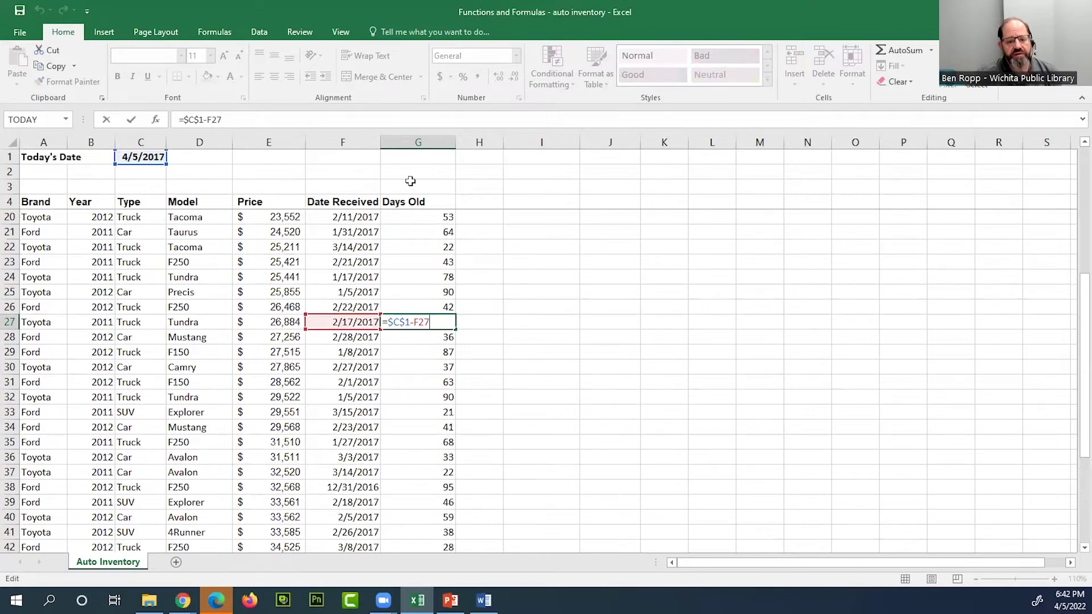
scroll(424, 295, up, 4)
double_click(420, 292)
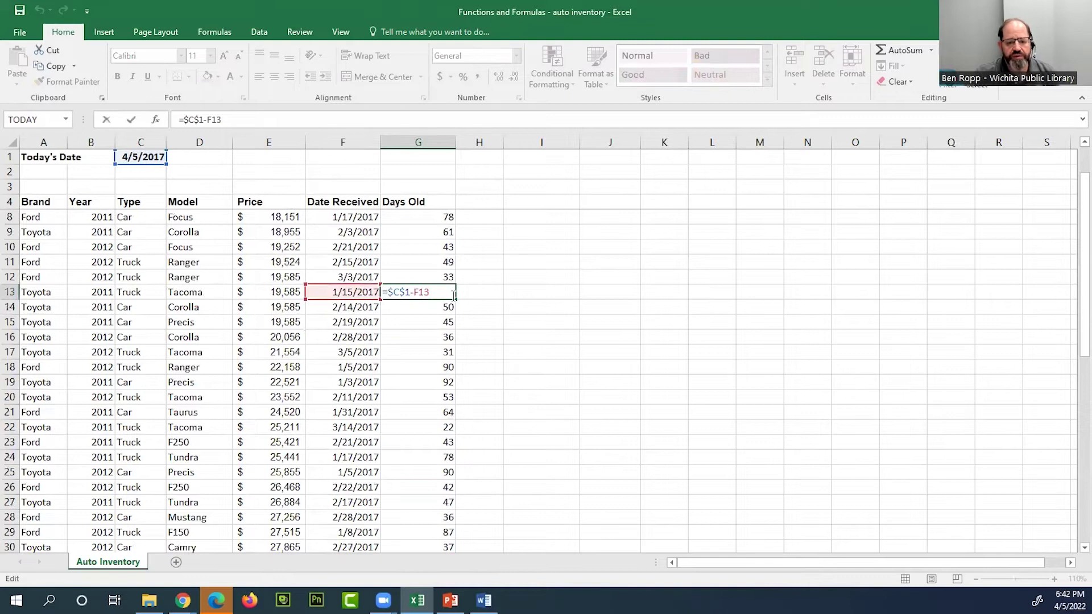
key(ctrl+Return)
scroll(439, 306, up, 1)
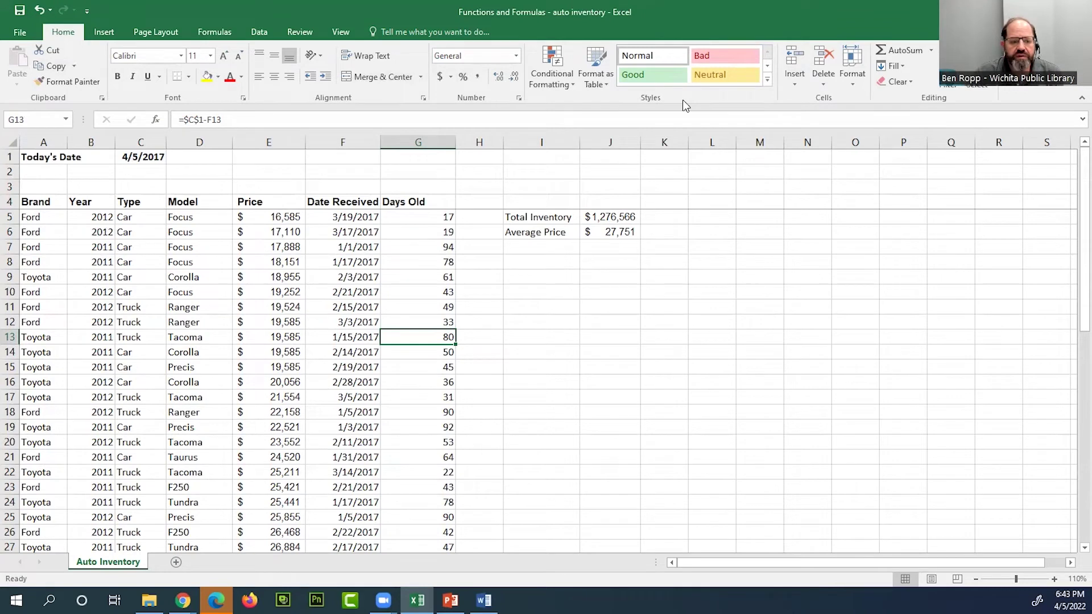
Clear the Days Old formula in G5 and re-enter it as =C1-F5.
click(434, 215)
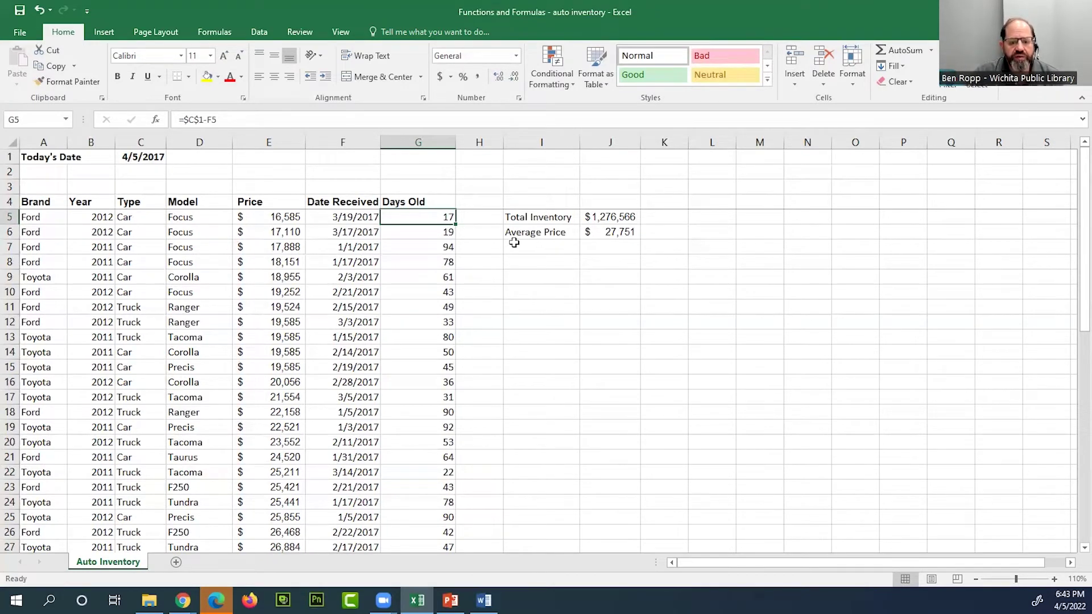
key(Delete)
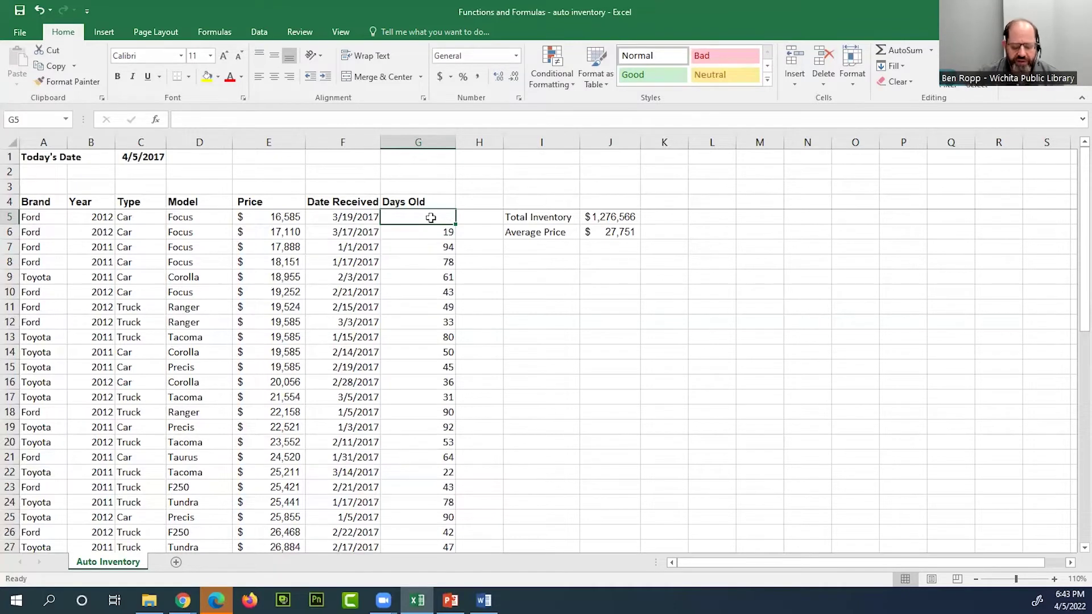
text(=)
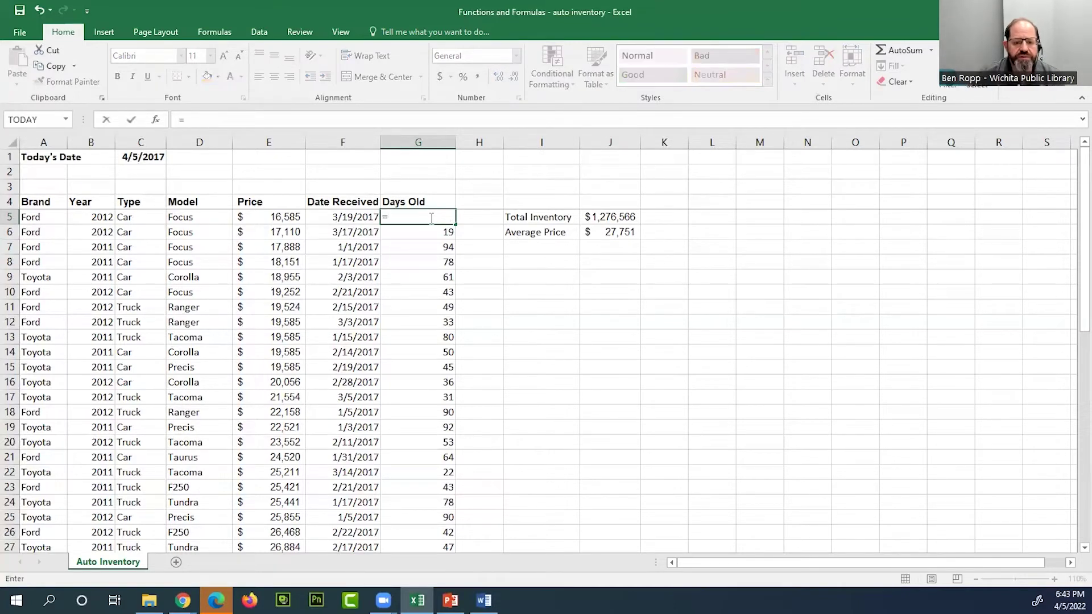
click(154, 158)
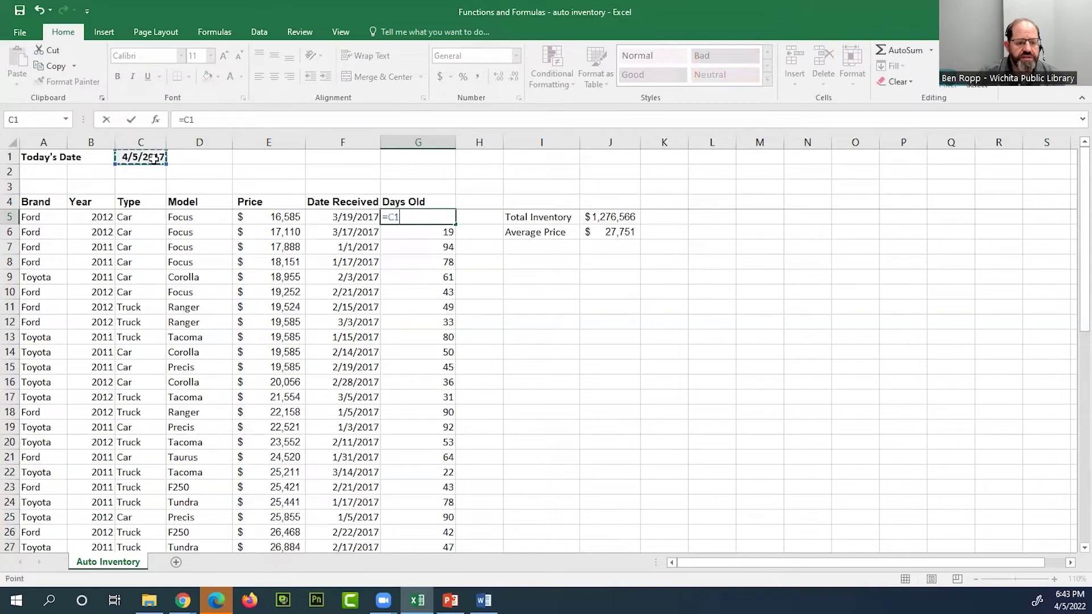
text(-)
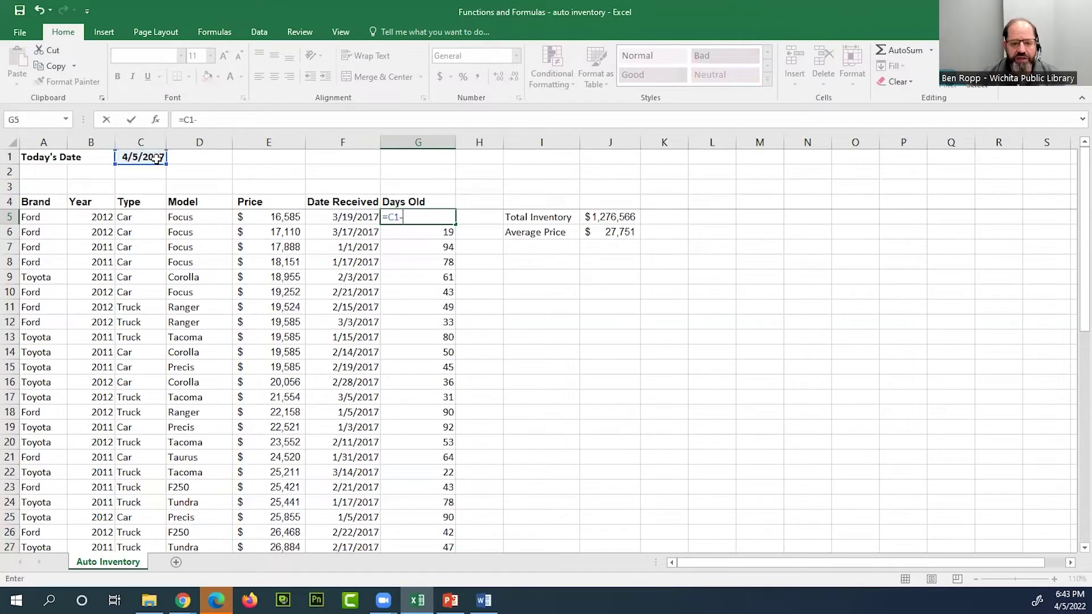
click(354, 217)
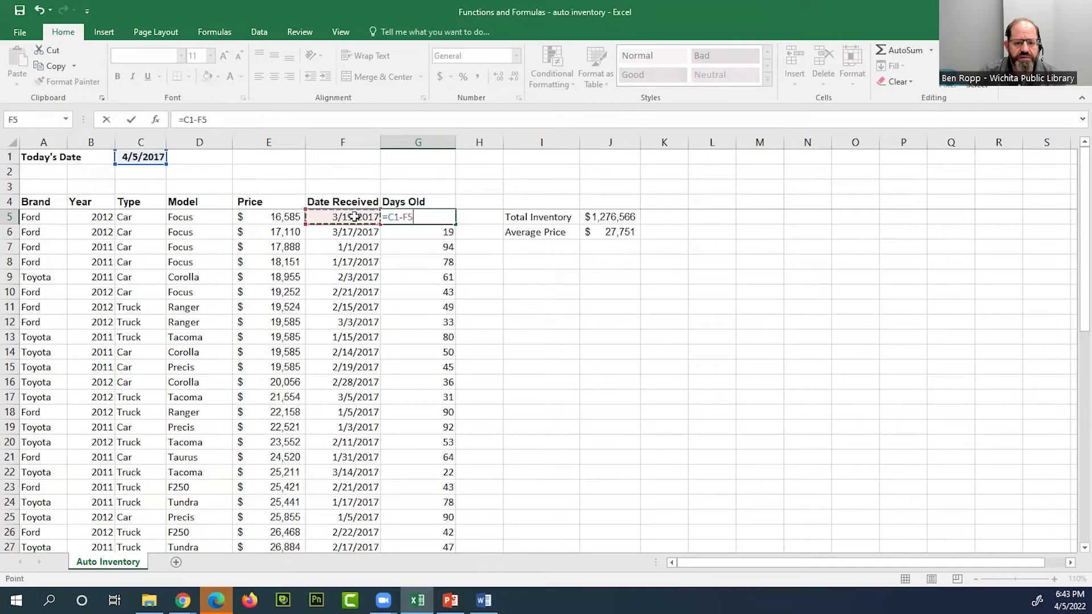
Make the C1 reference in the G5 formula absolute so it reads =$C$1-F5.
click(415, 221)
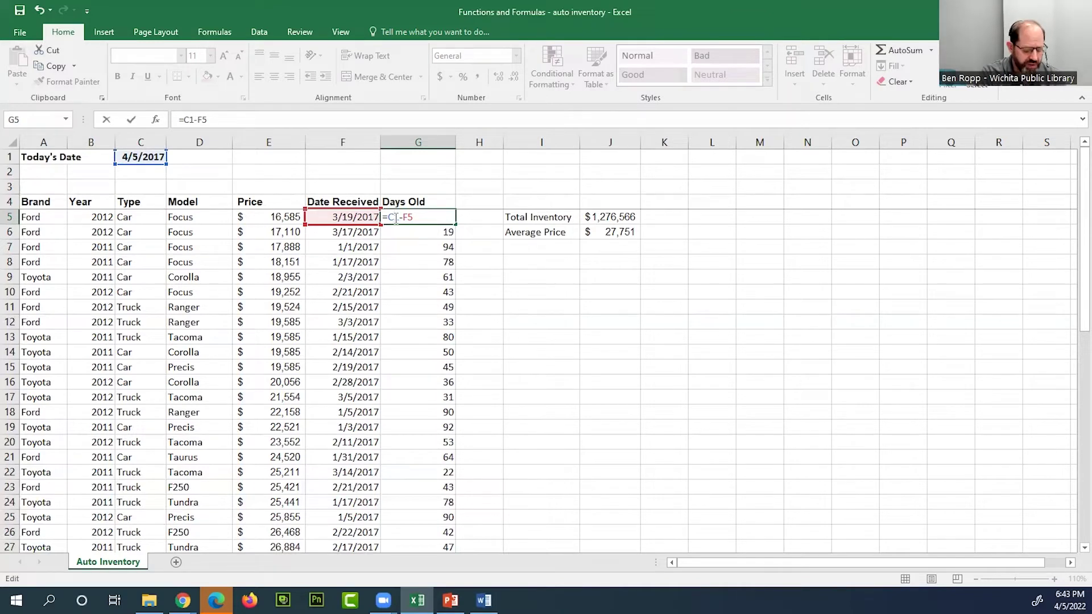
key(F4)
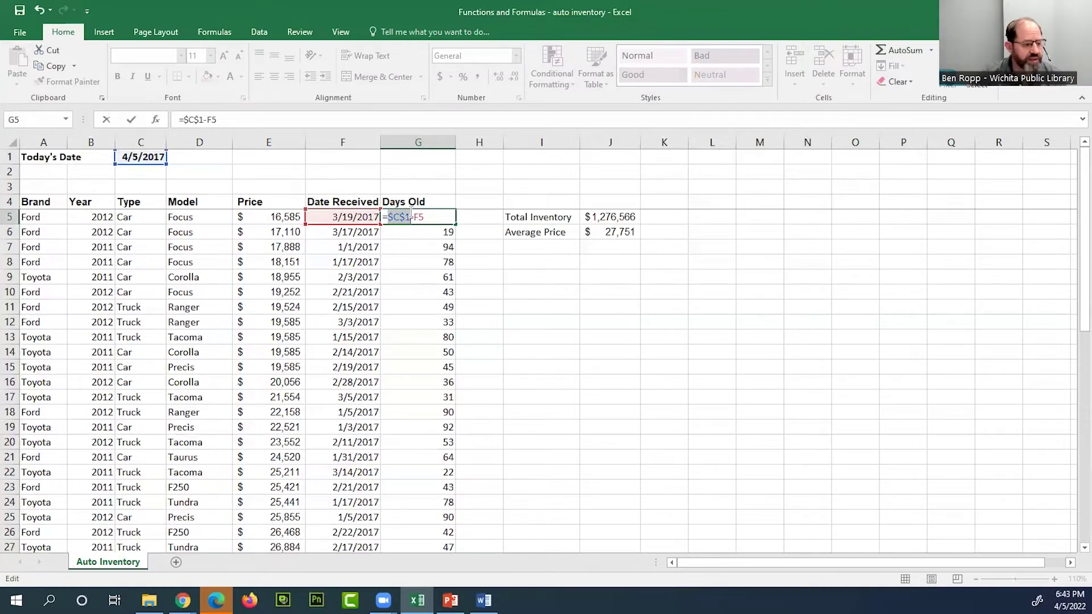
key(Return)
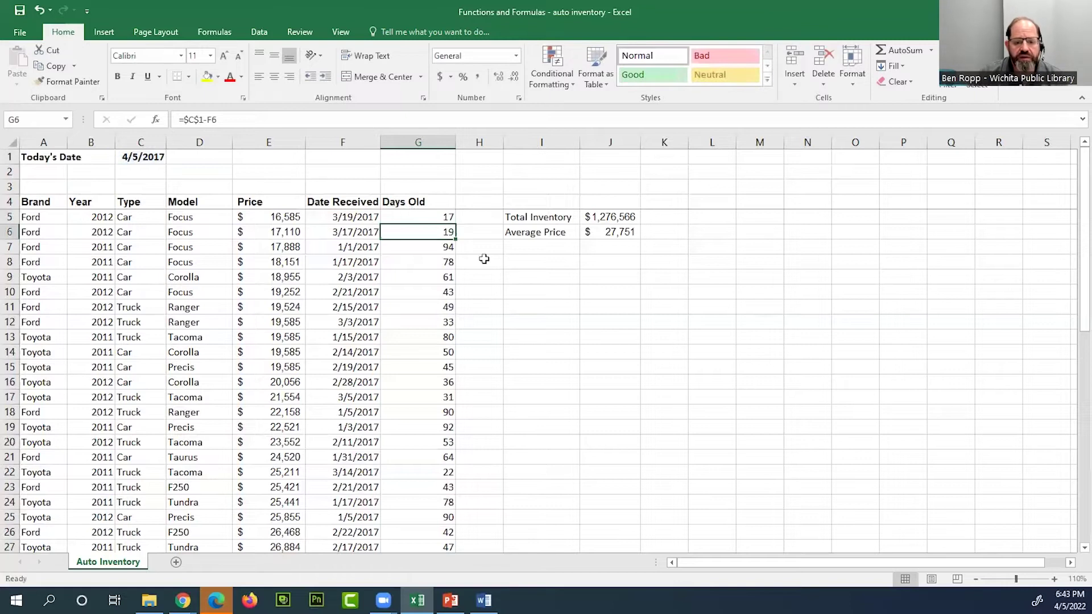
Autofit the width of the Days Old column to its contents.
click(443, 219)
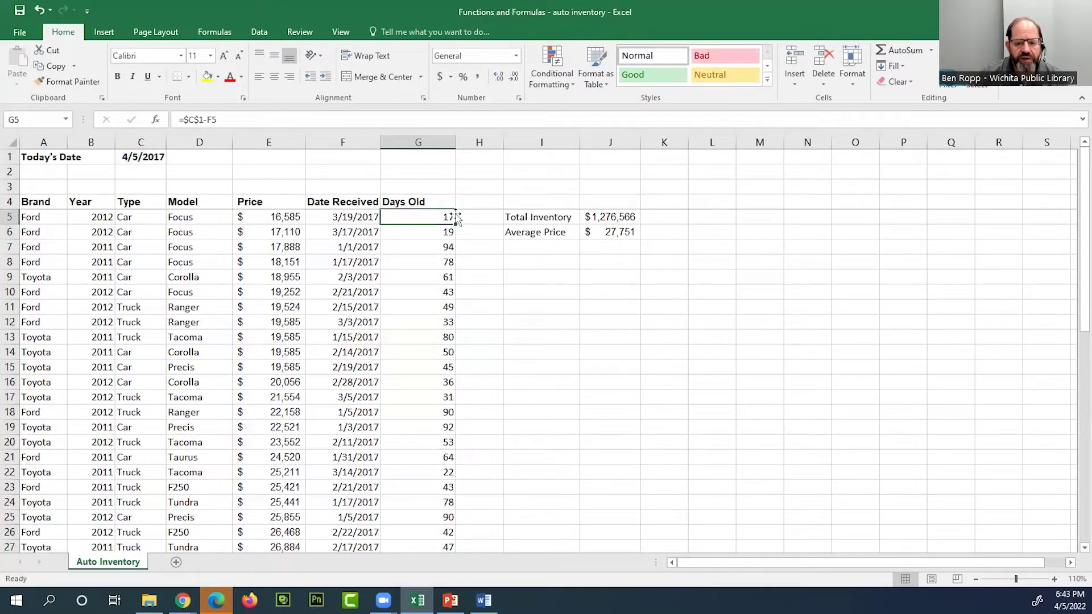
click(432, 305)
click(432, 241)
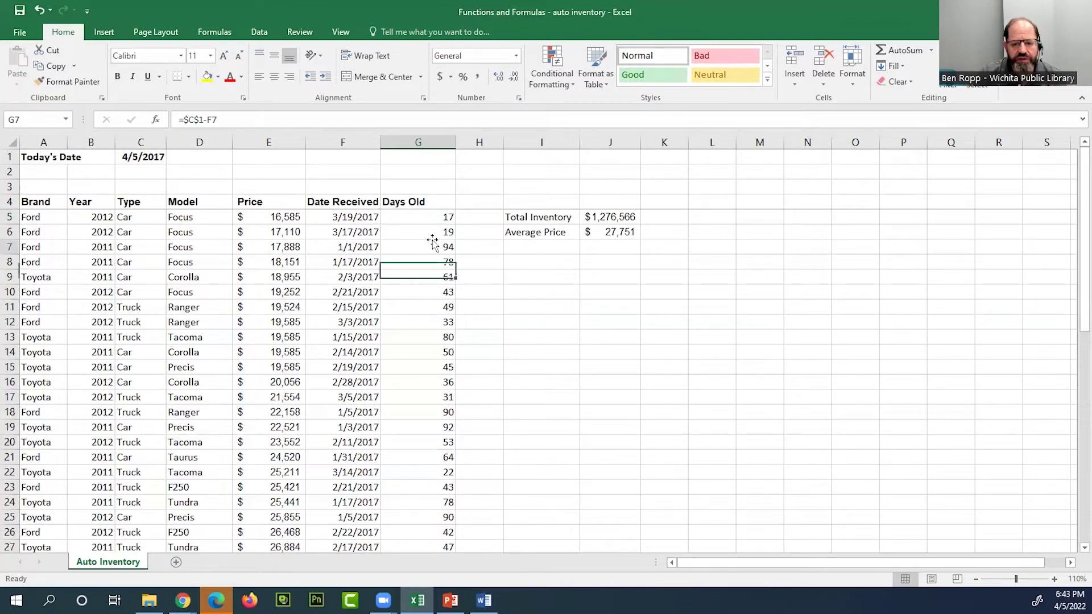
drag(456, 141, 456, 141)
double_click(456, 141)
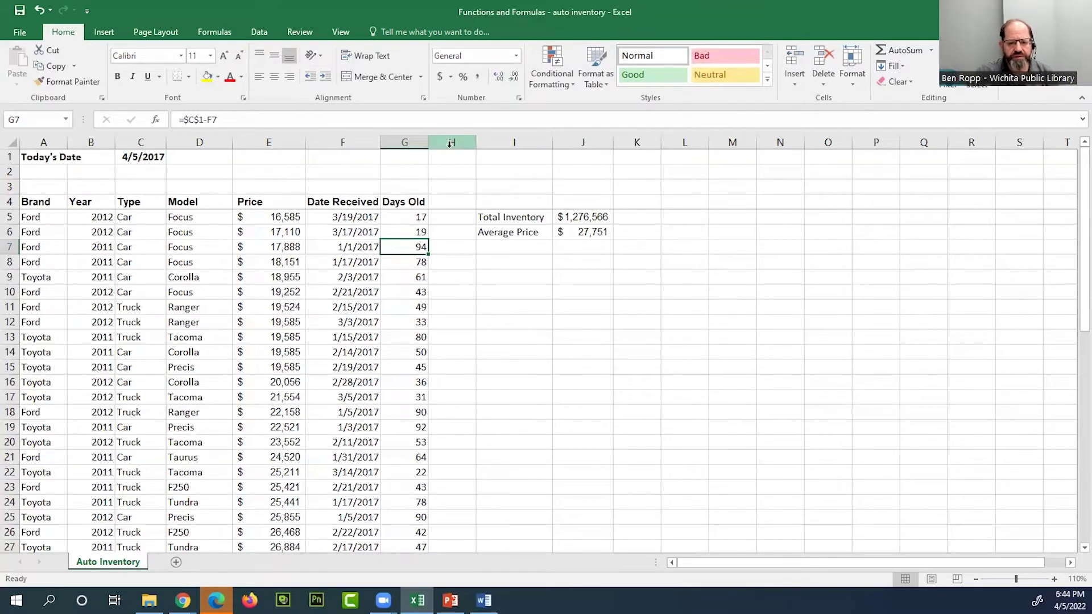
Insert a new sheet column at H, directly after the Days Old column.
click(446, 242)
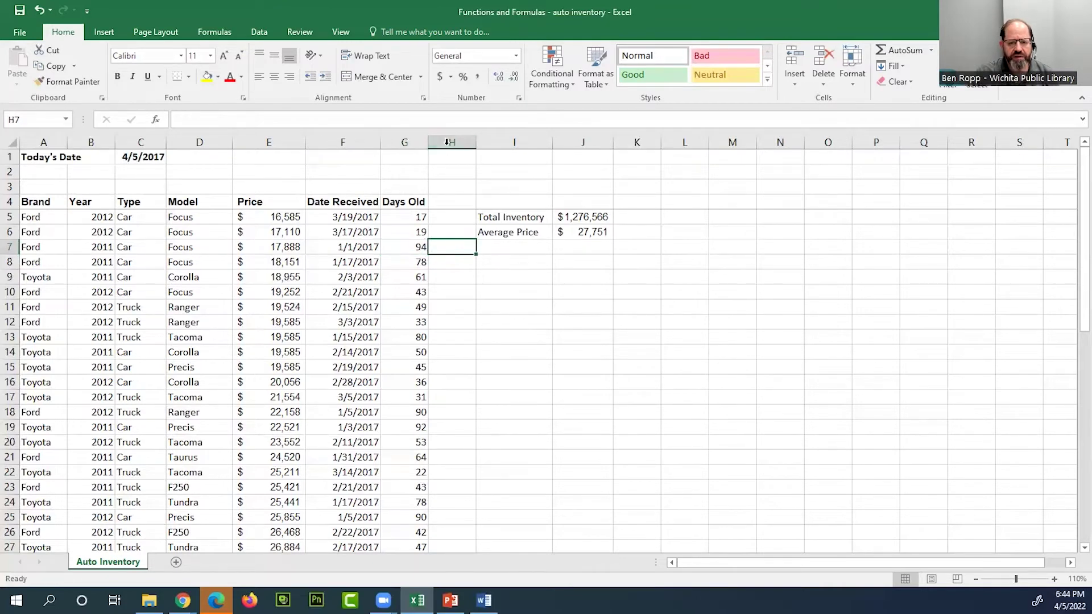
click(798, 87)
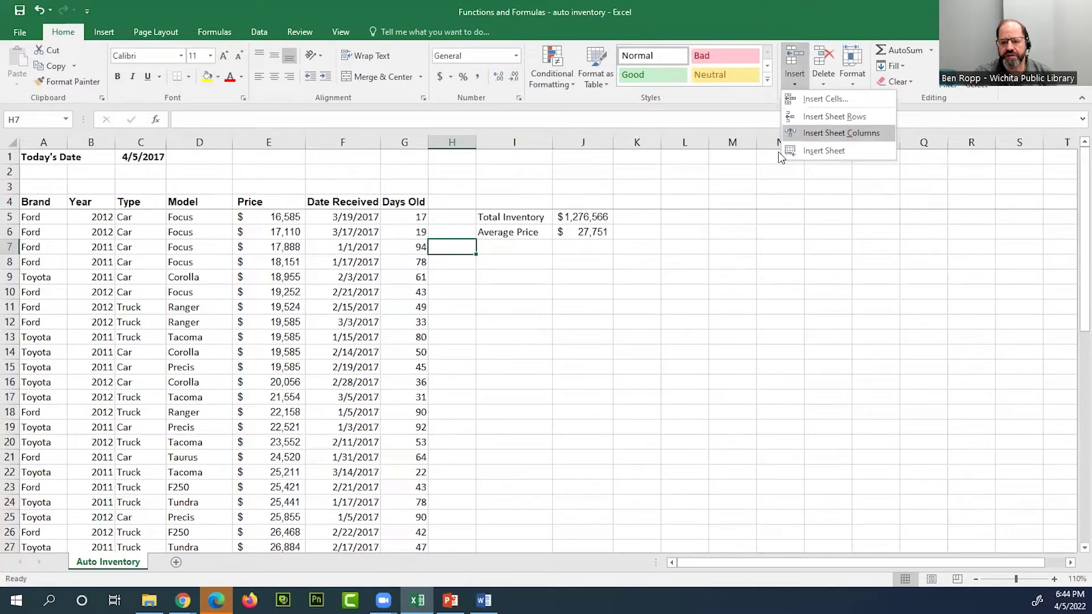
click(455, 244)
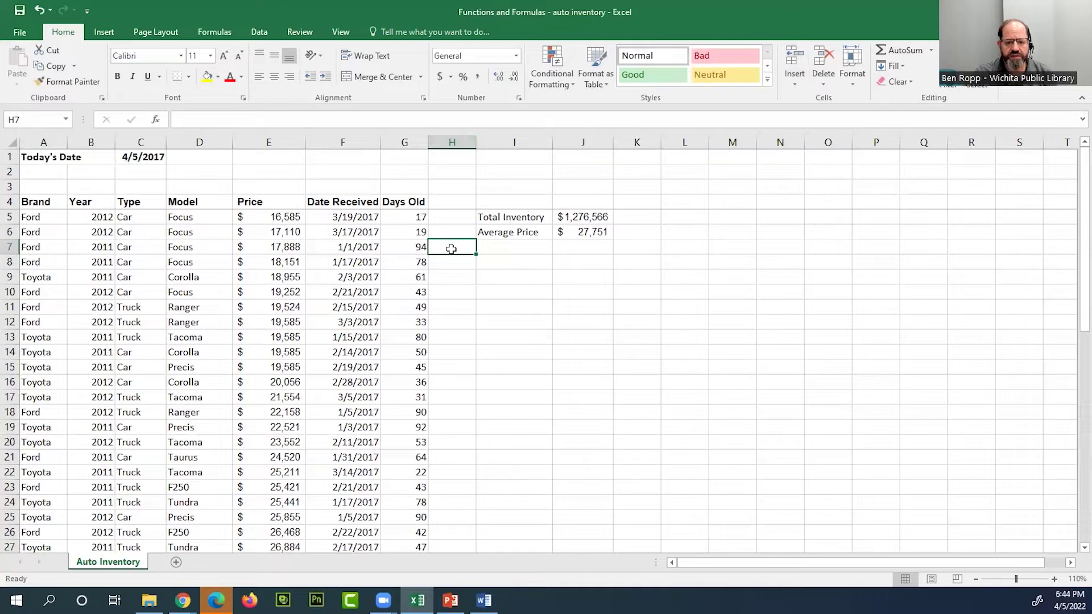
click(454, 202)
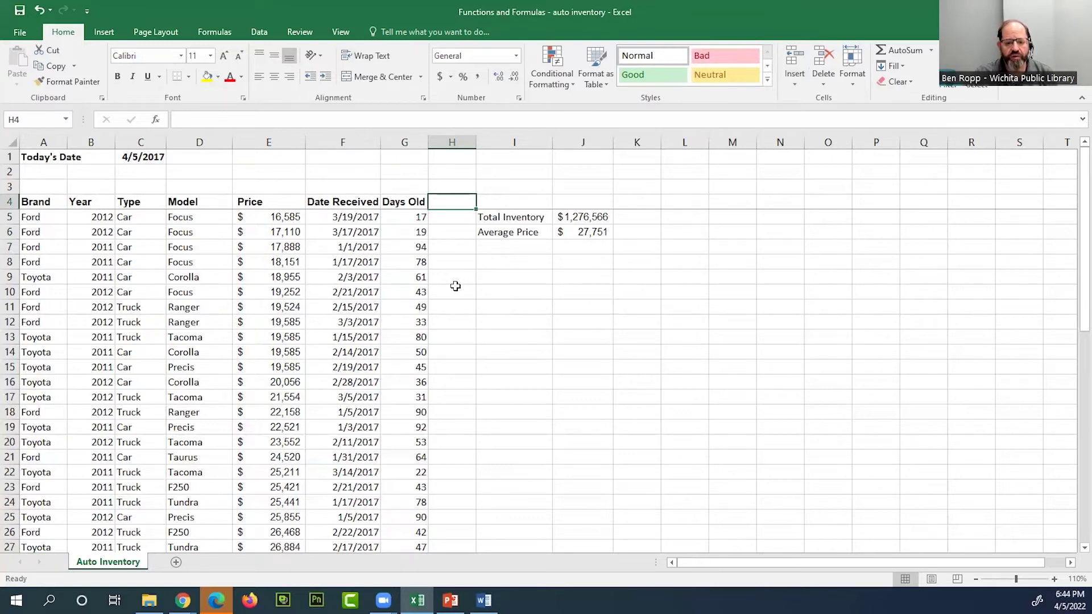
click(794, 85)
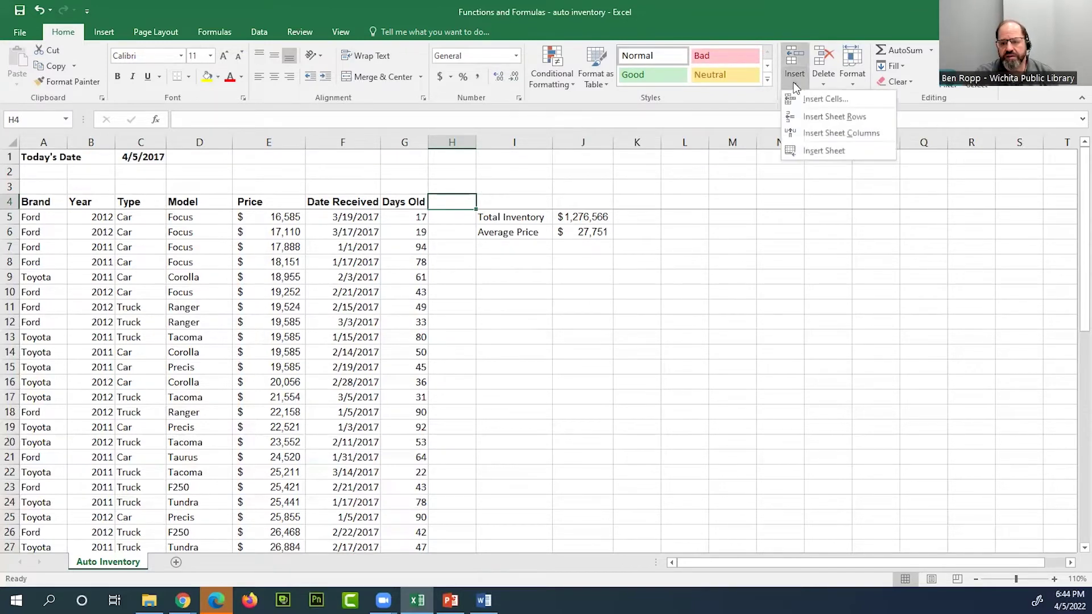
click(827, 135)
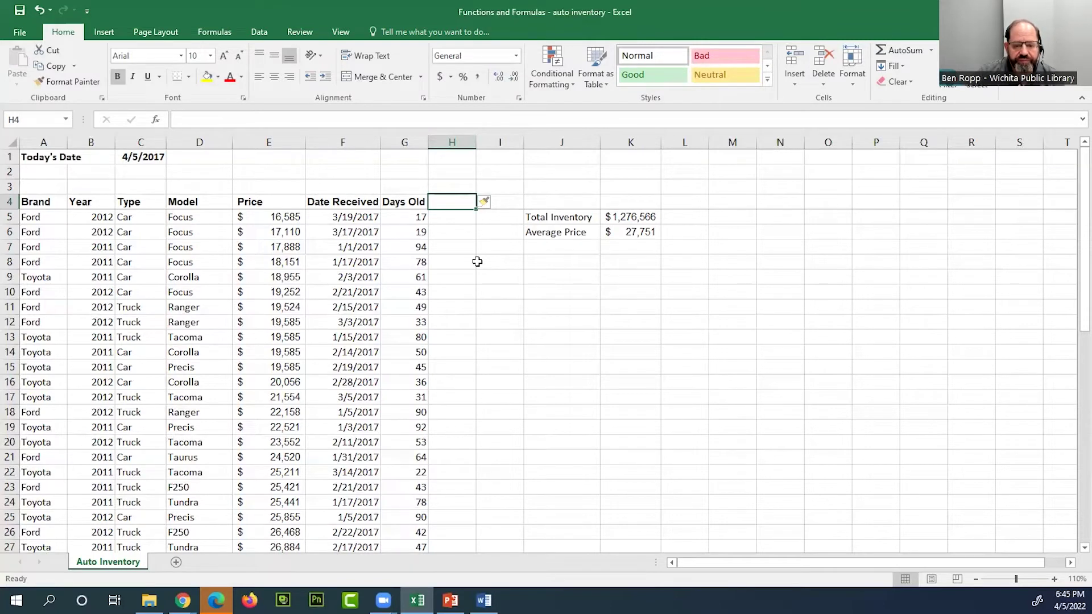
Enter the heading "Advetise?" in H4 and autofit column H to it.
double_click(459, 203)
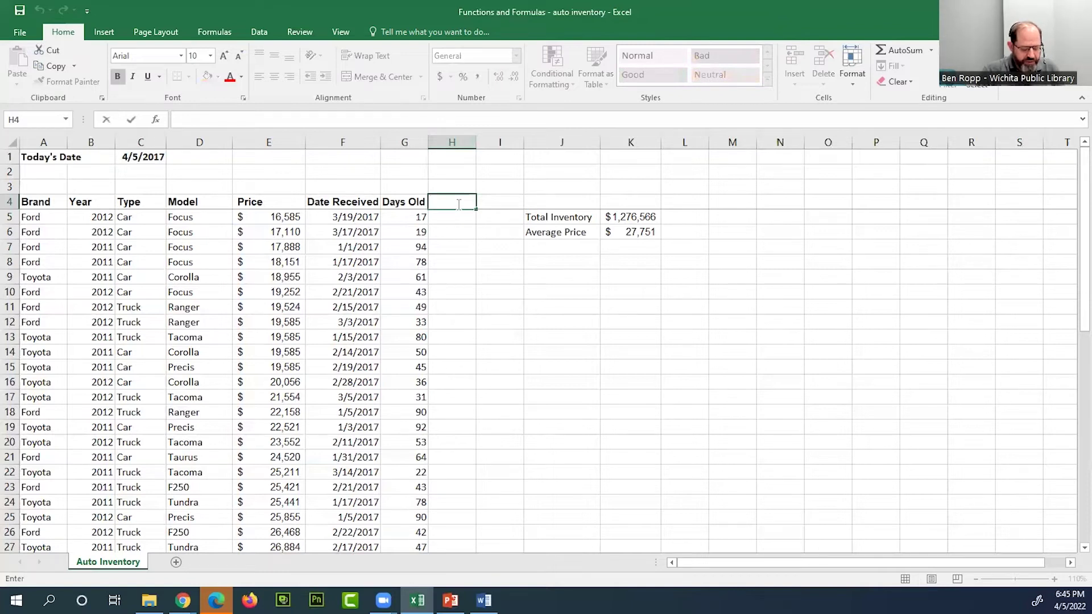
text(Advetis)
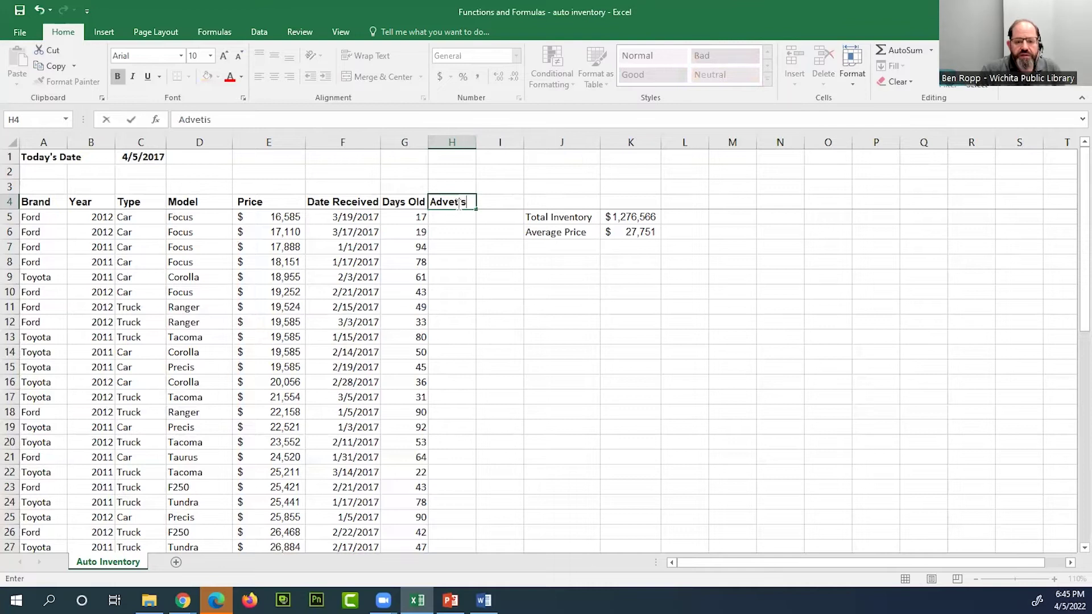
text(e?)
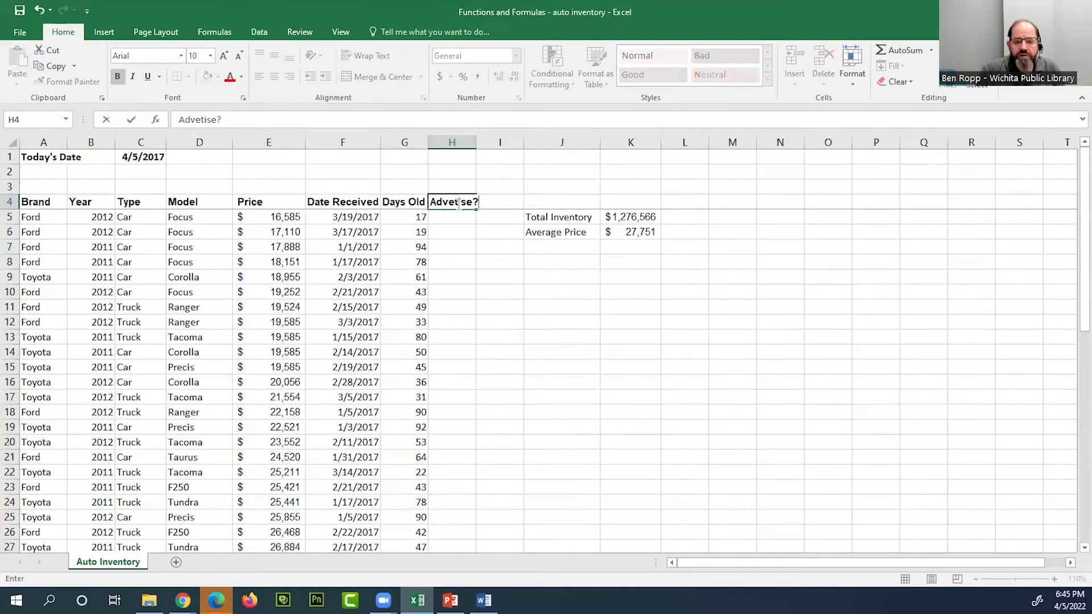
key(Return)
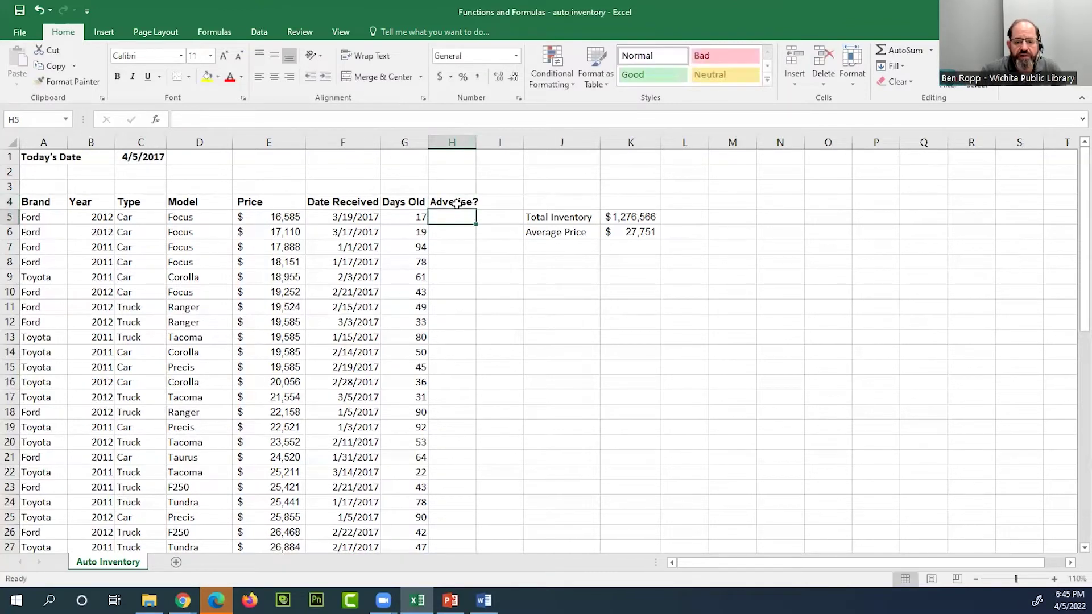
double_click(479, 144)
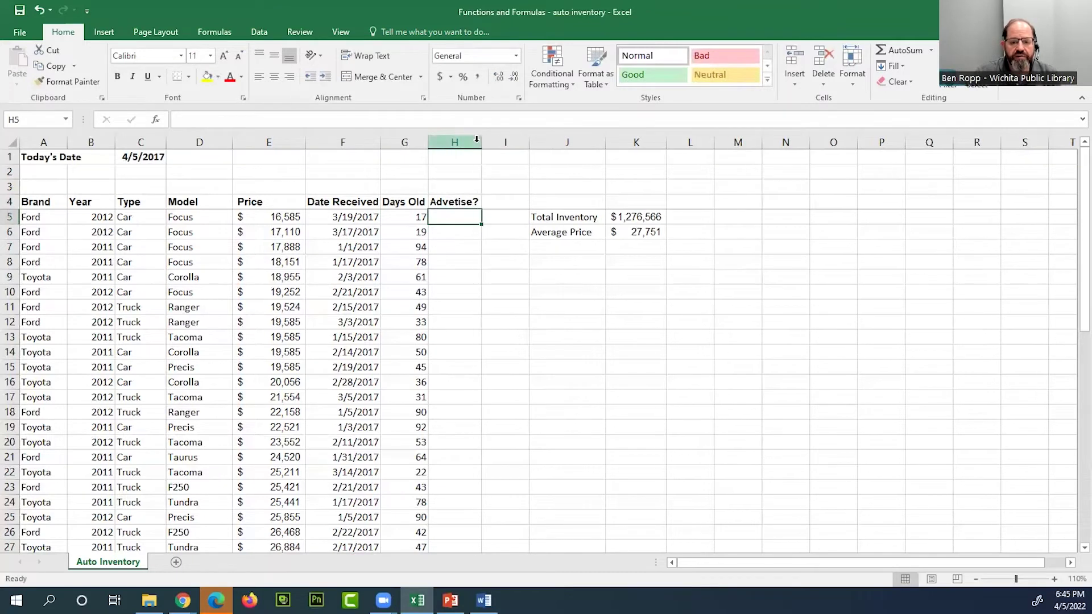
Correct the heading in H4 to "Advertise?" and autofit column H again.
double_click(456, 200)
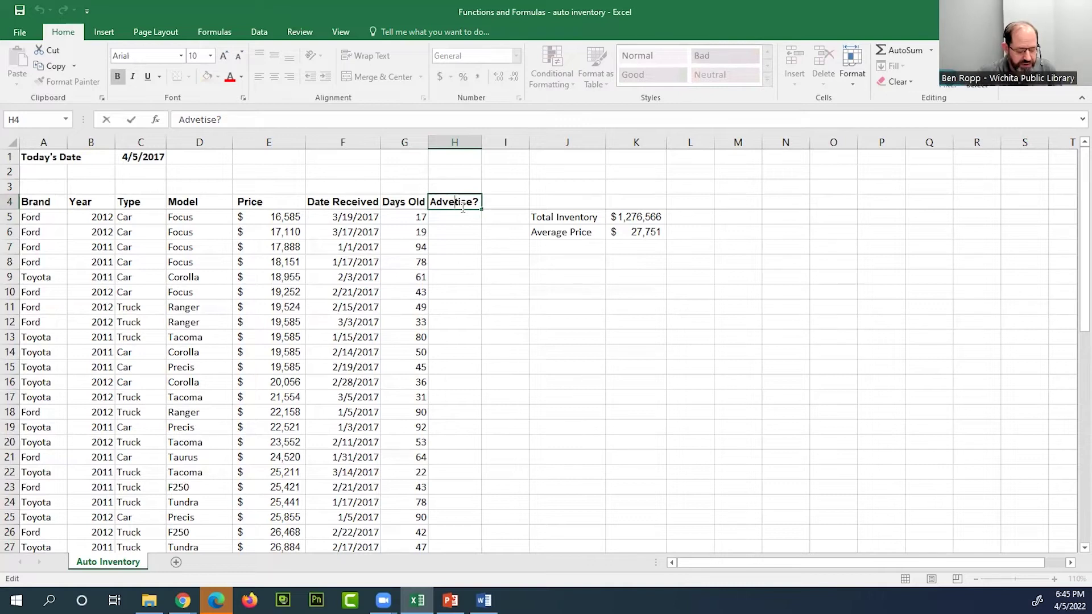
text(r)
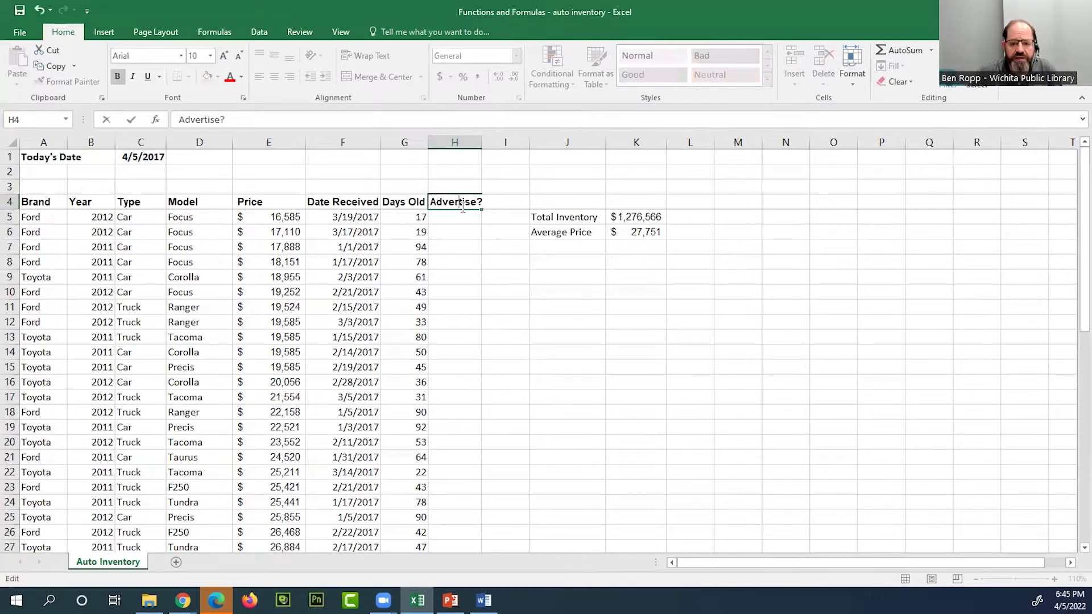
key(Return)
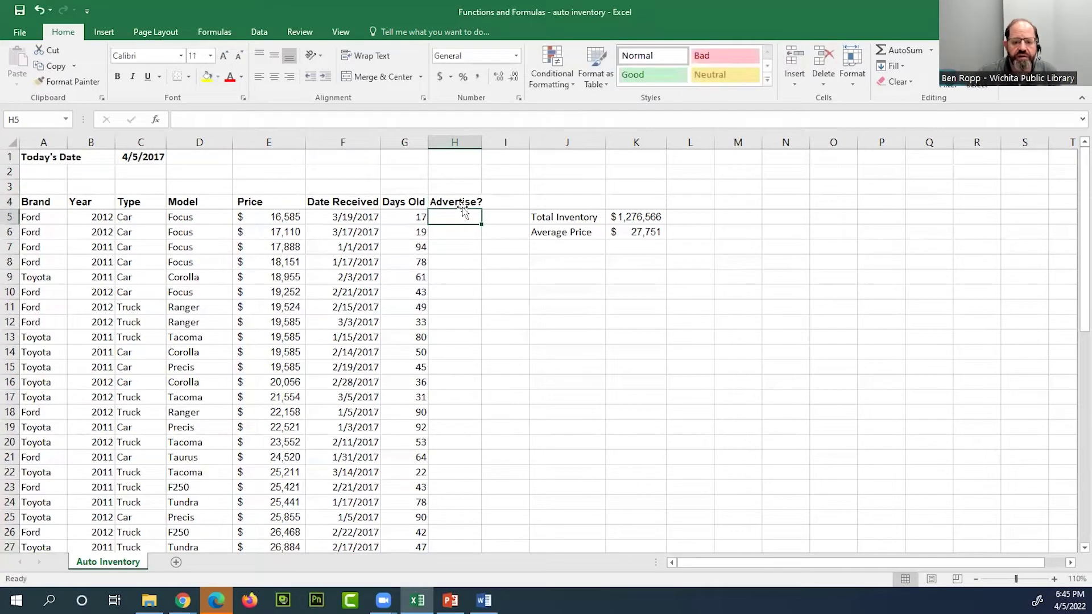
double_click(481, 143)
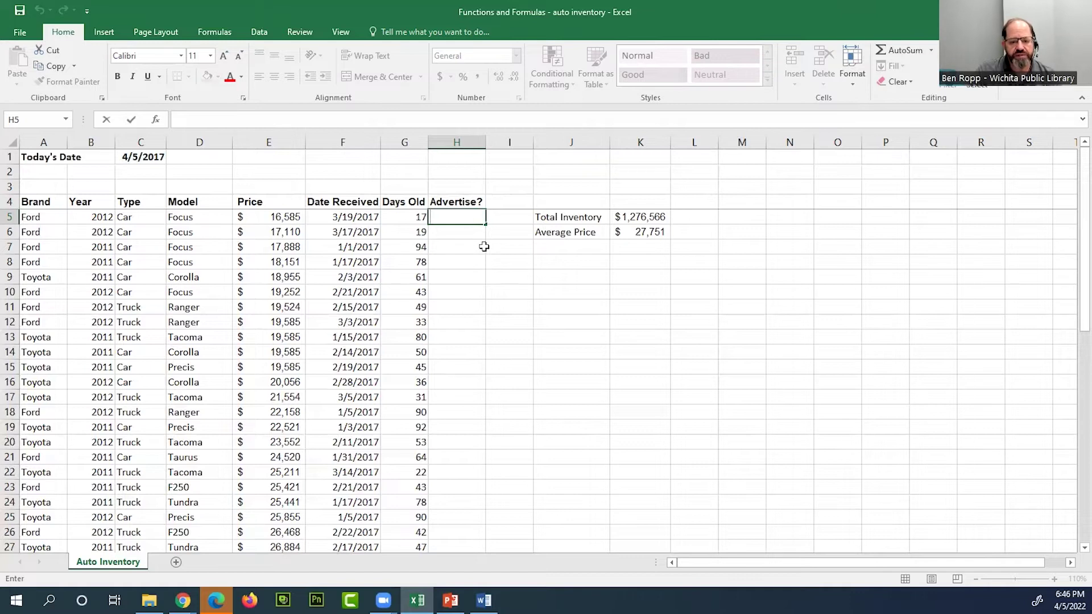
key(Return)
click(467, 220)
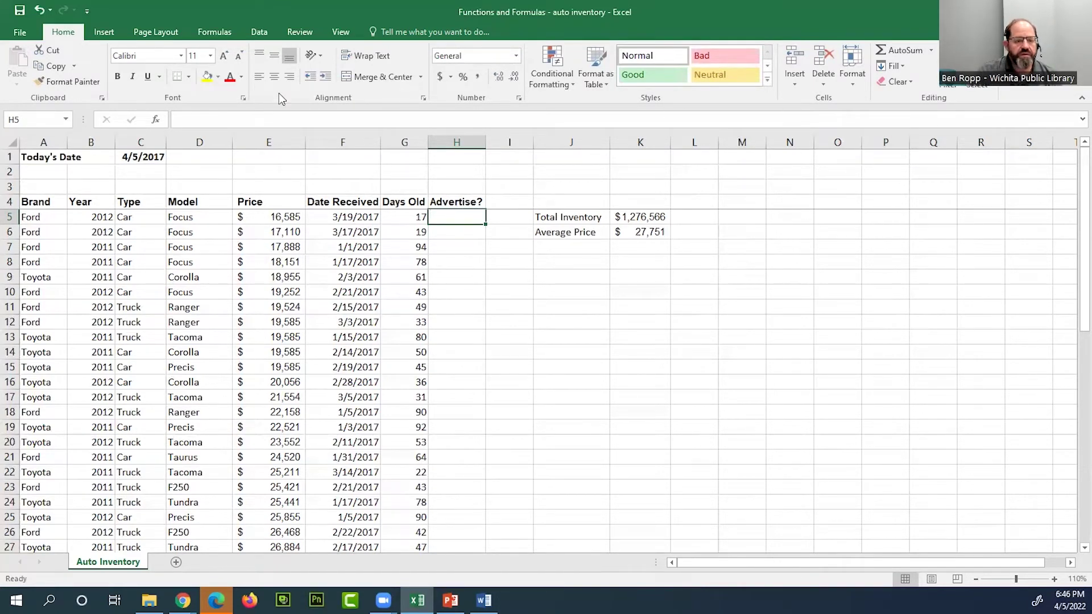
click(225, 34)
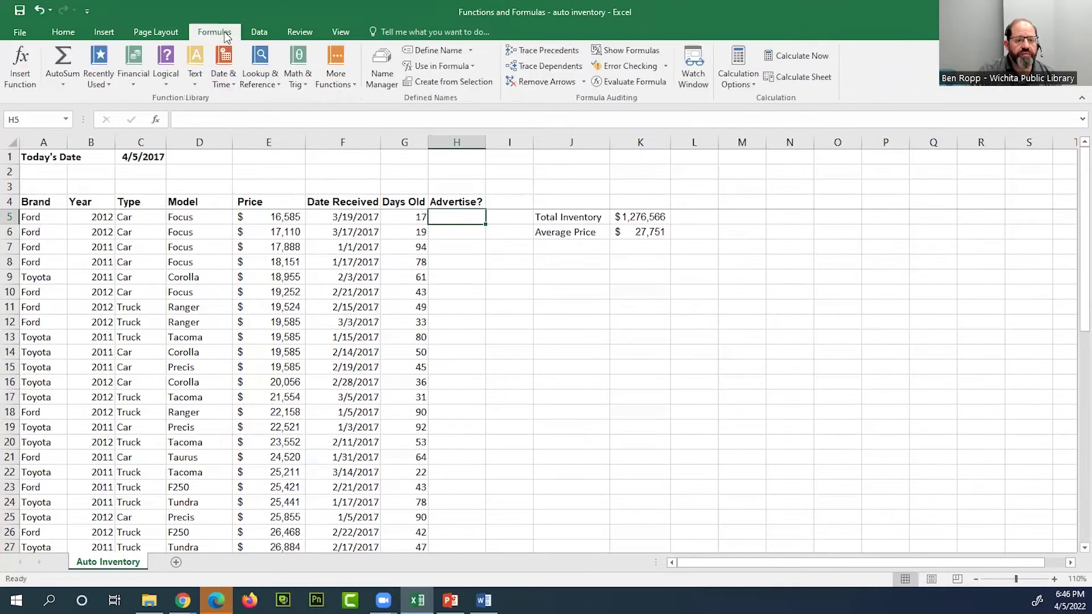
click(20, 68)
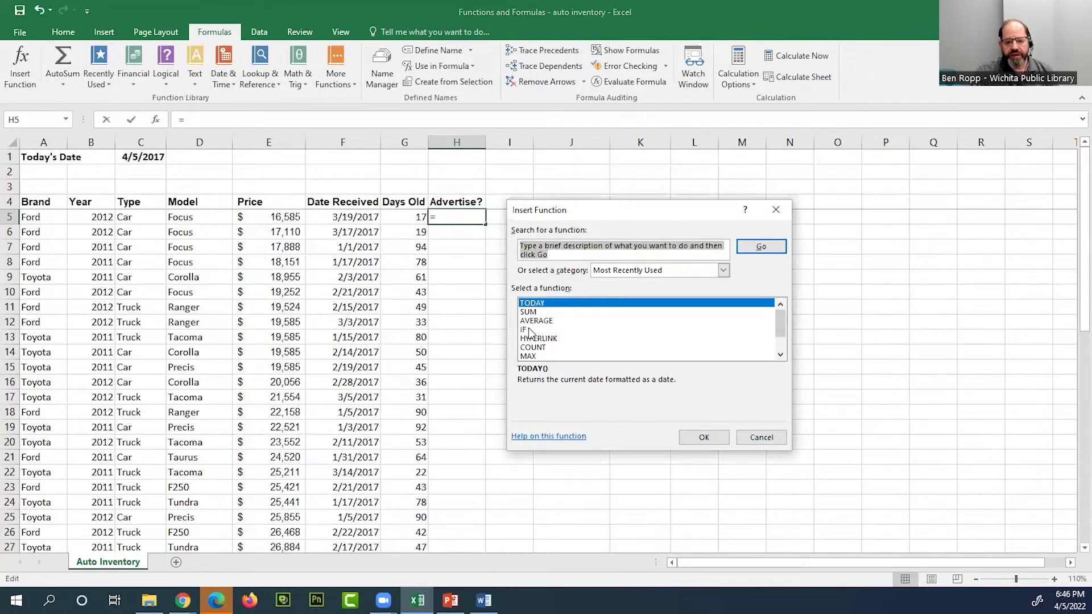
click(528, 331)
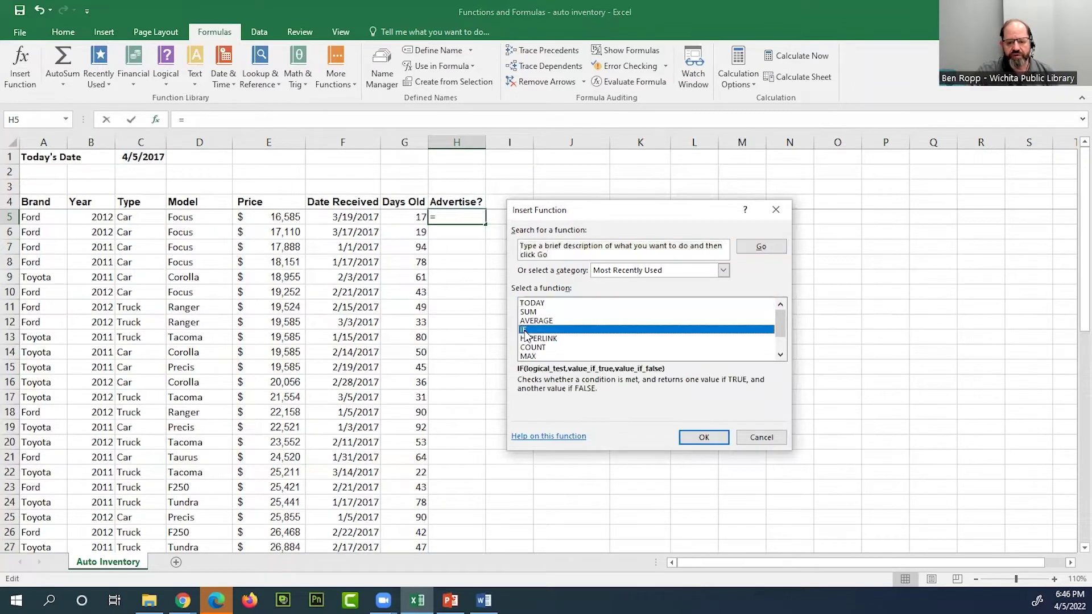
click(705, 438)
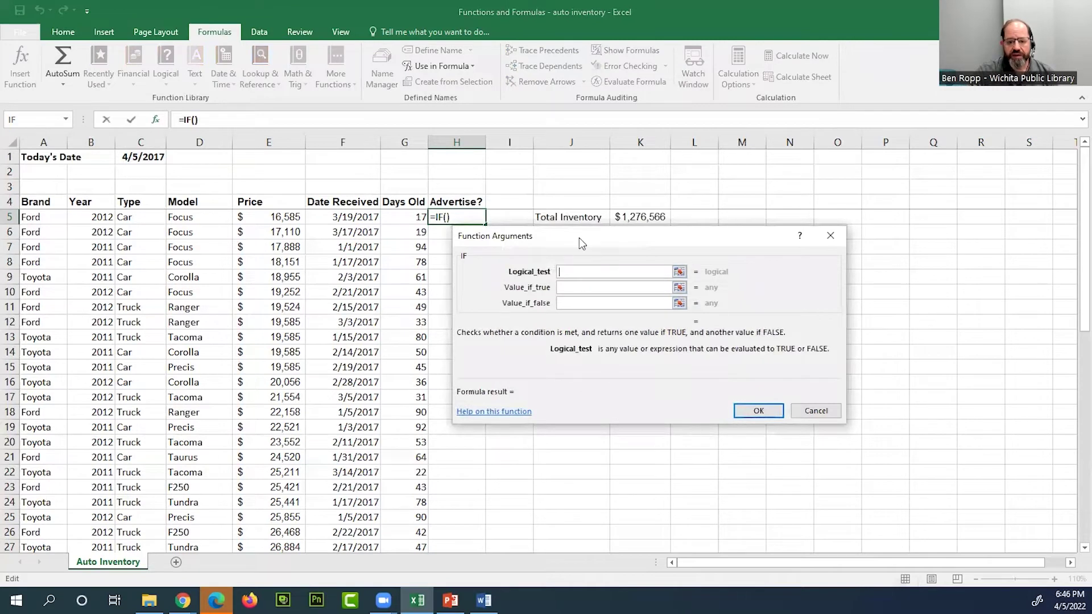
drag(588, 240, 648, 201)
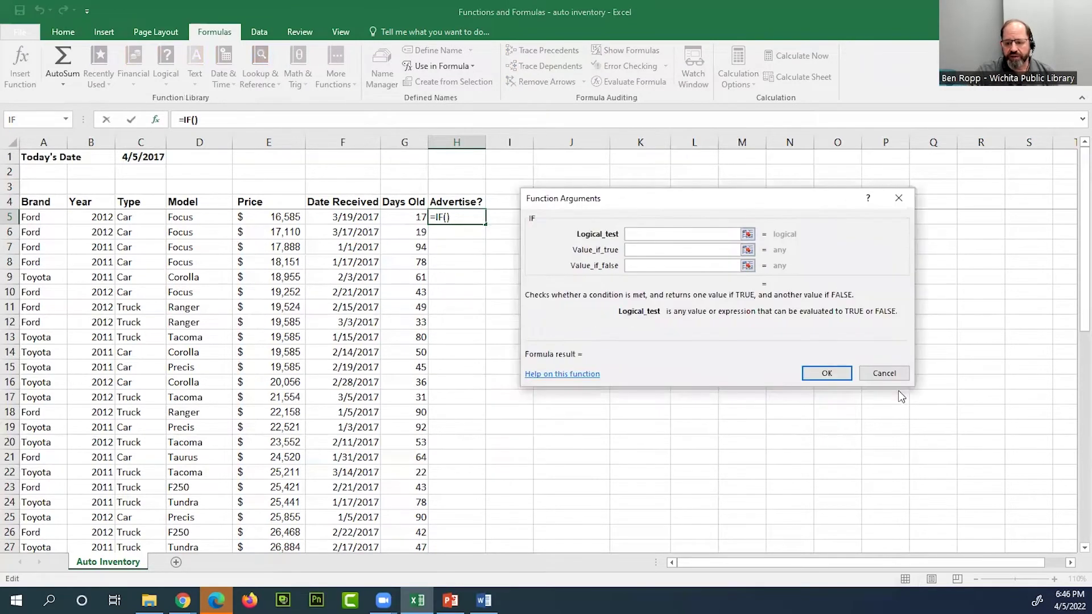
click(892, 374)
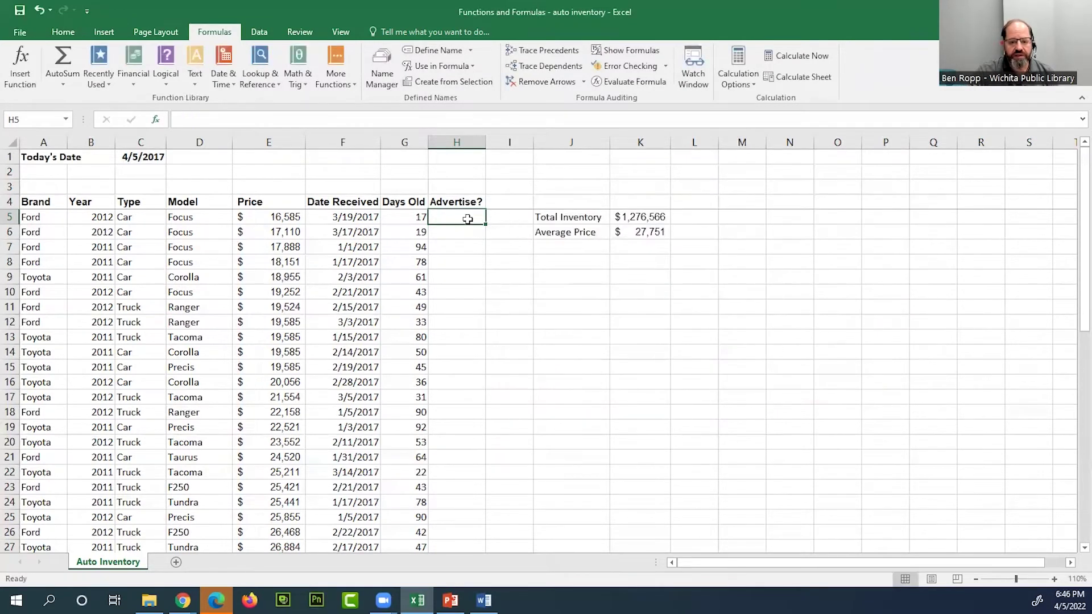
Start an IF function in H5 with the logical test G5>60.
click(20, 72)
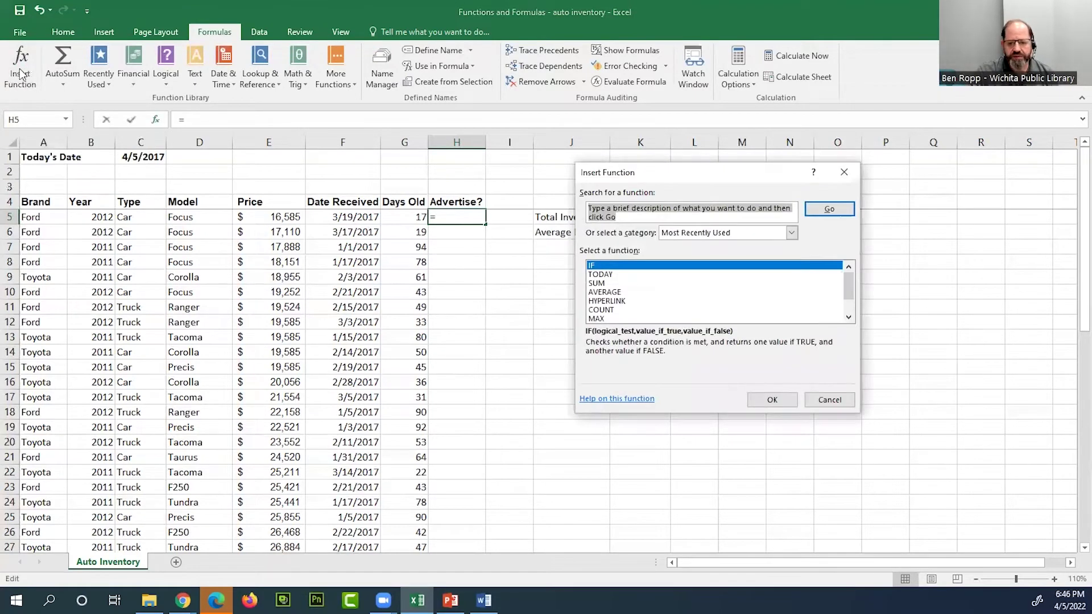
click(594, 266)
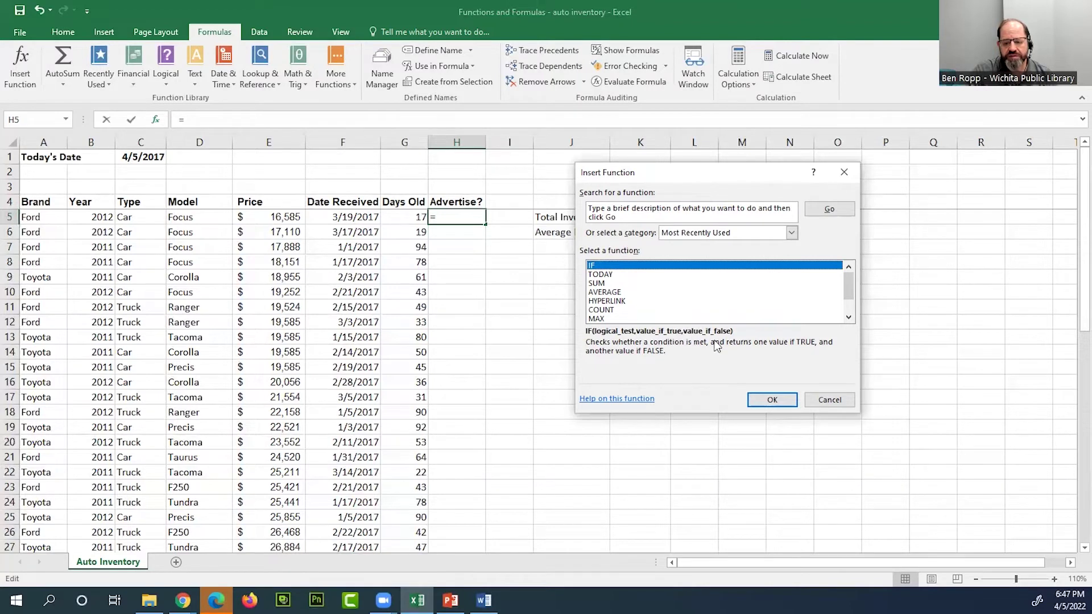
click(772, 399)
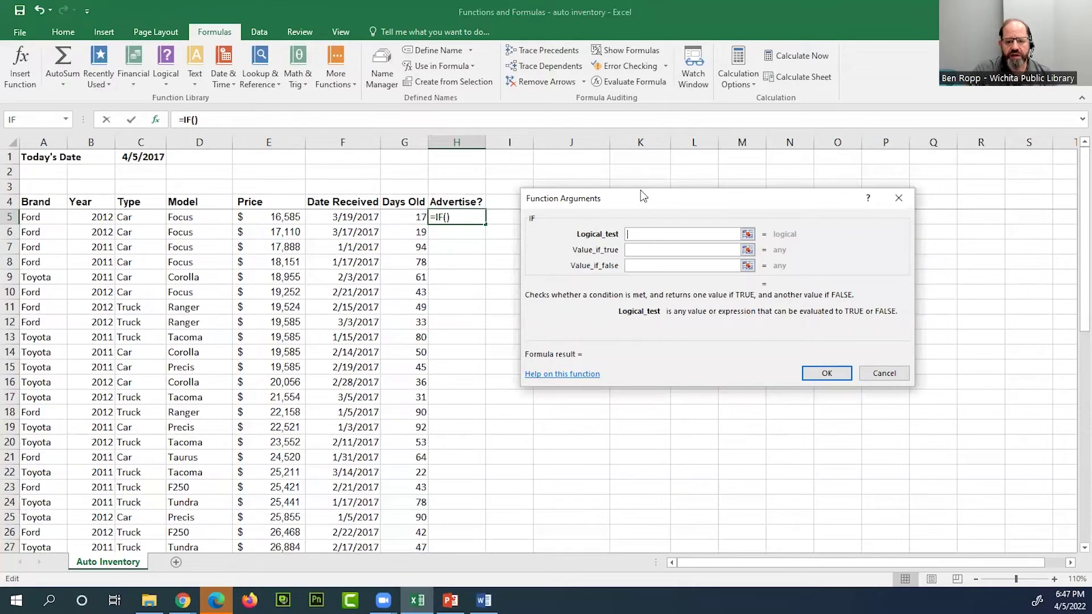
drag(640, 194, 641, 165)
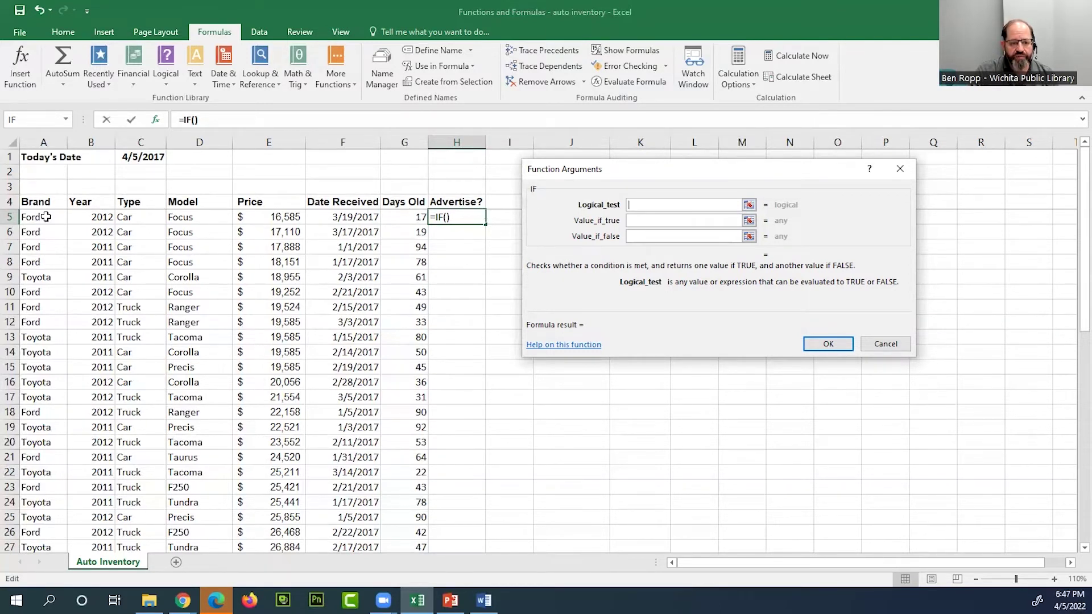
click(418, 220)
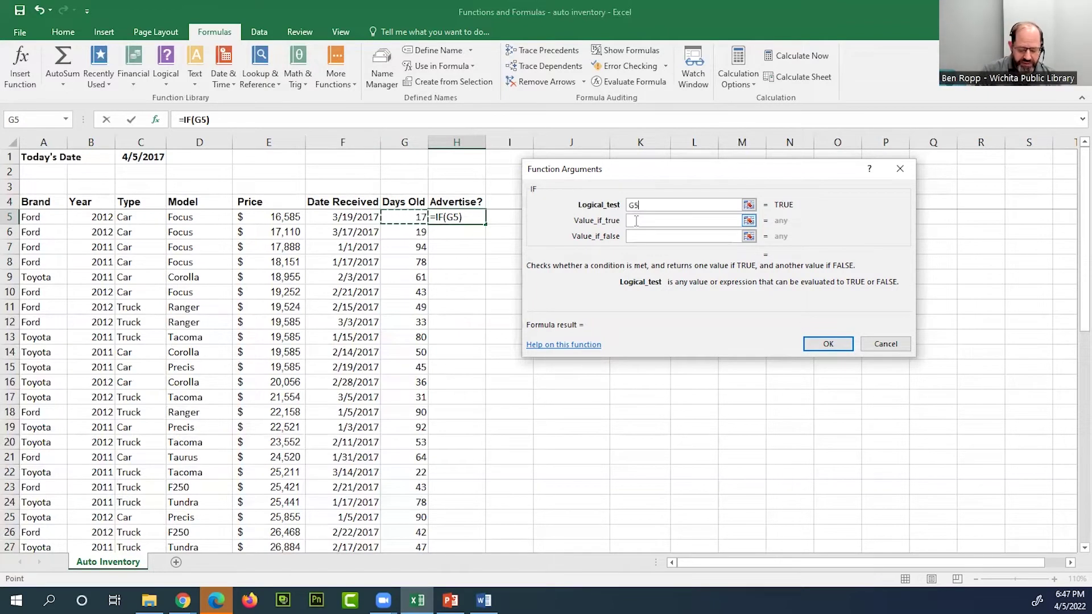
text(>)
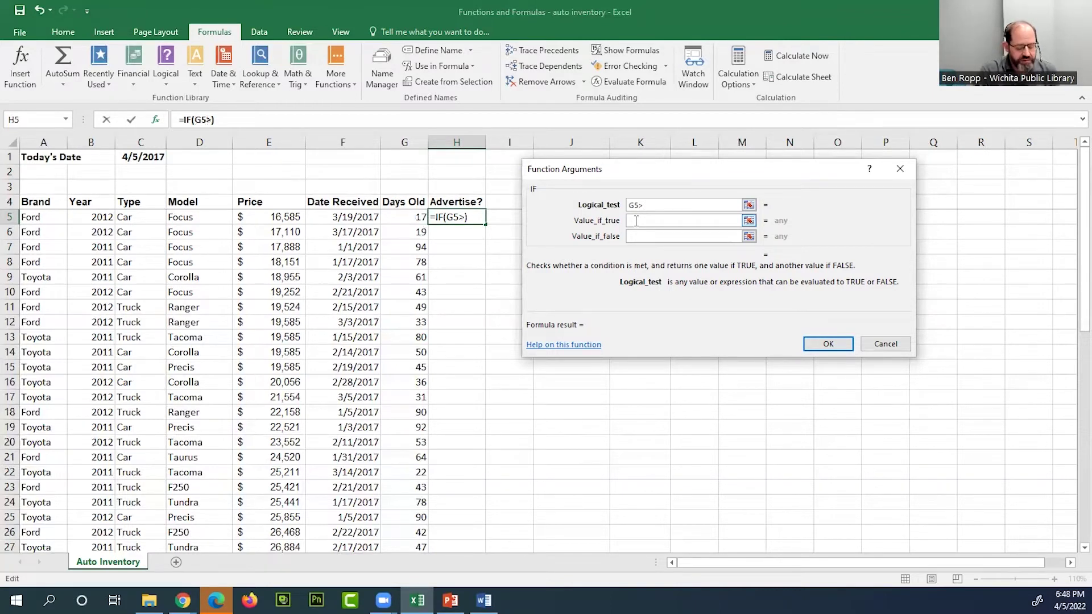
text(60)
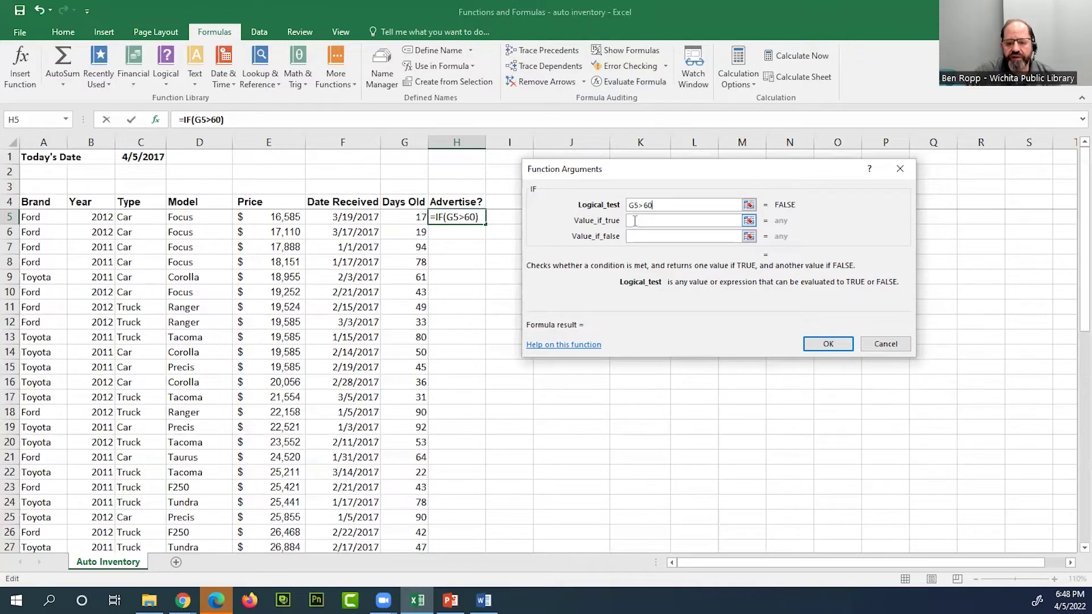
Set the IF function's value if true to the text "Advertise".
click(635, 221)
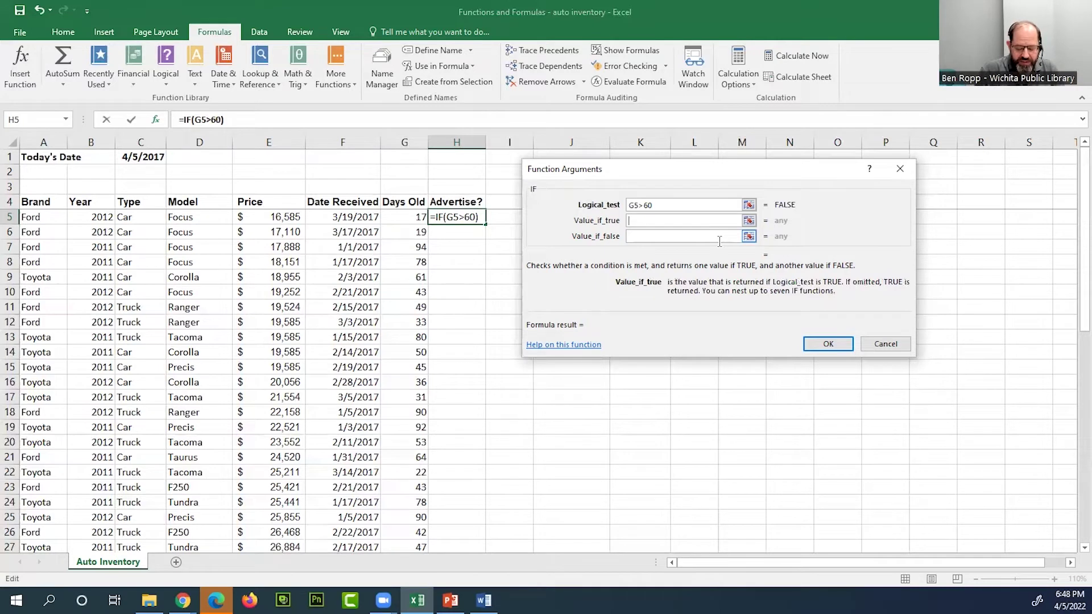
text(")
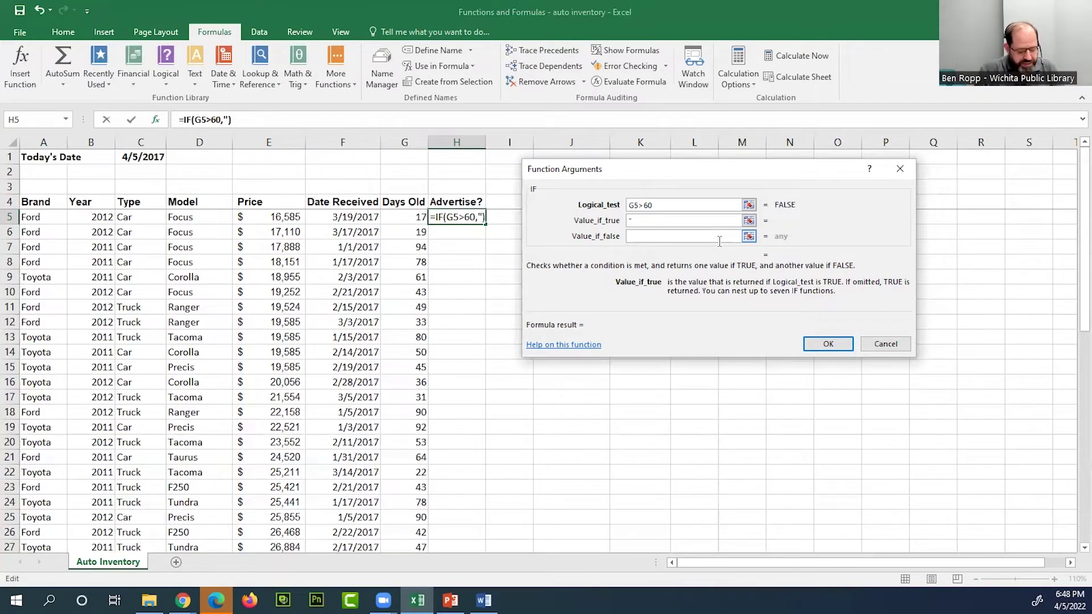
text(Yes")
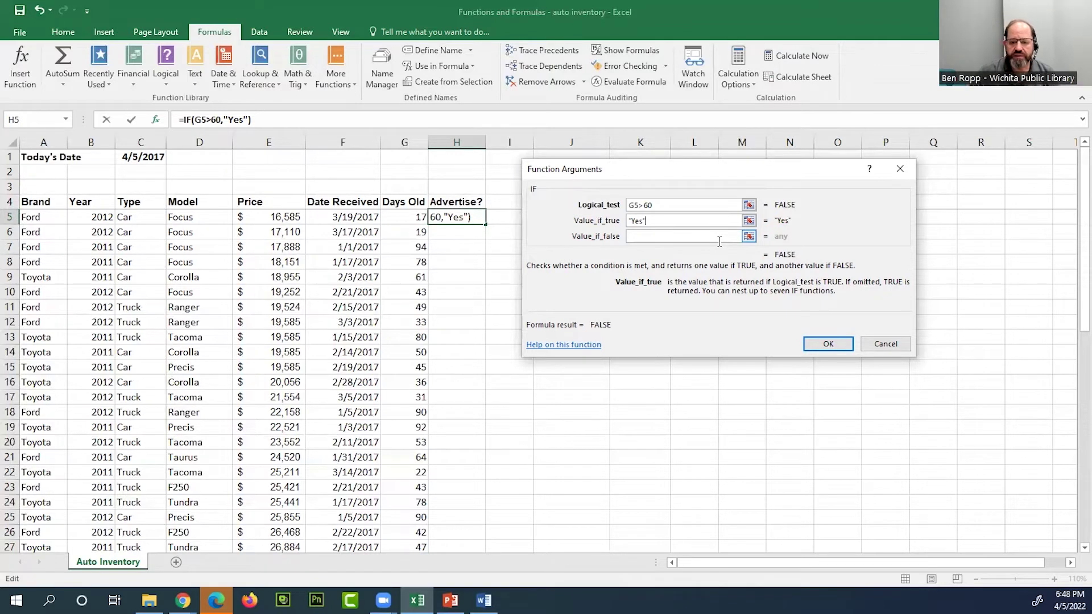
key(BackSpace)
key(BackSpace)
key(BackSpace)
key(BackSpace)
text(A)
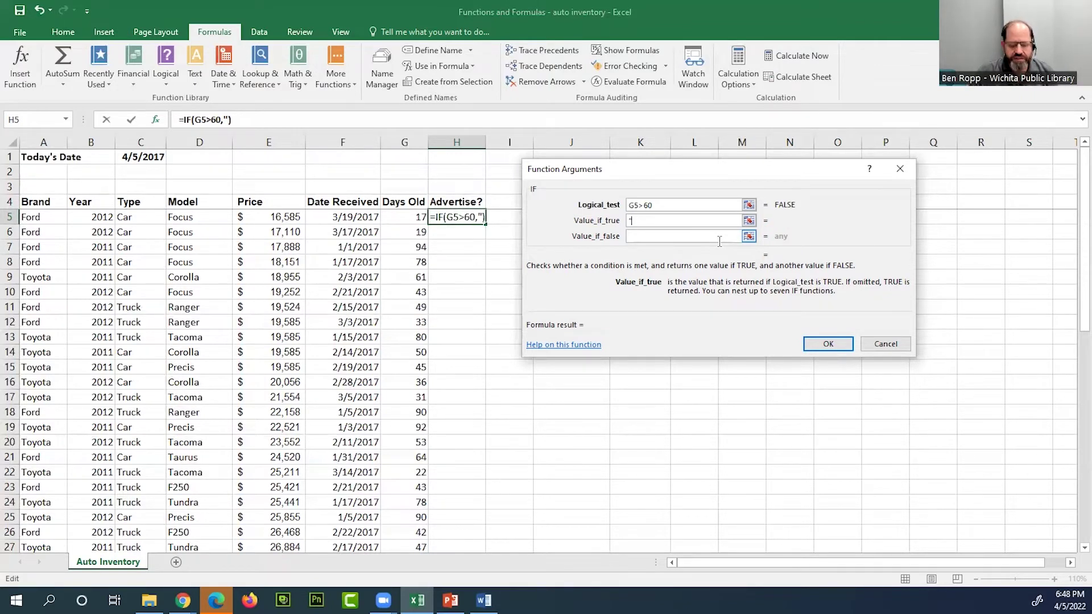
text(dvertise)
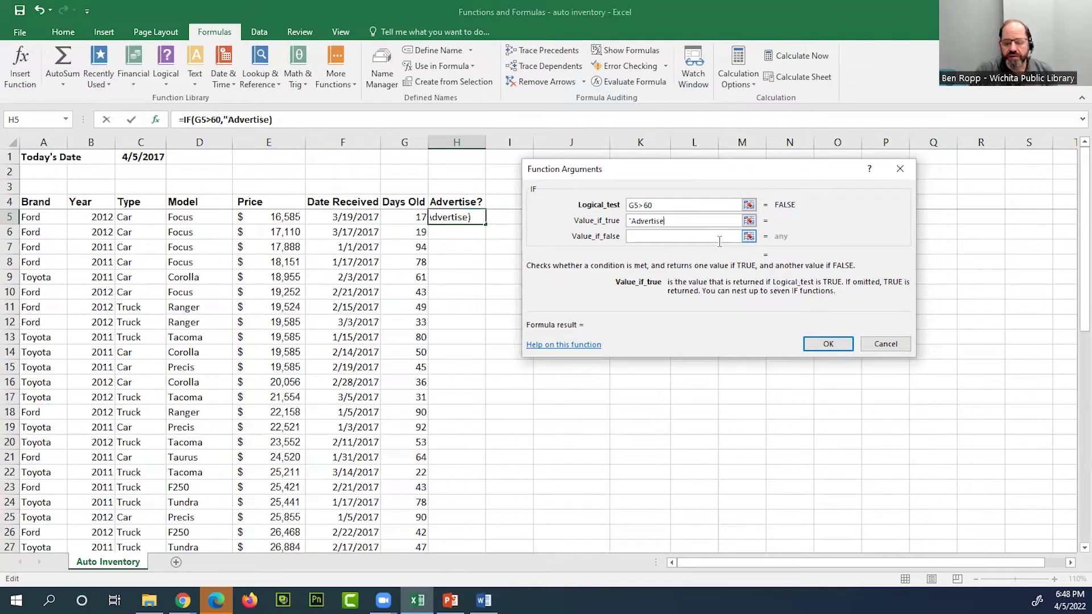
text(")
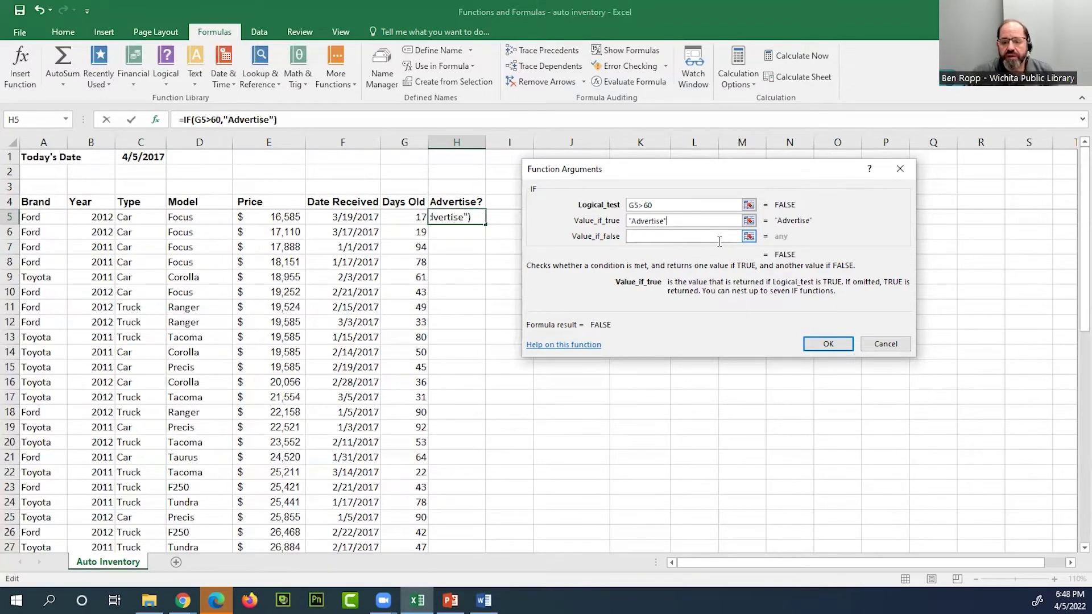
Set the IF function's value if false to empty text ("") and complete the formula in H5.
click(704, 237)
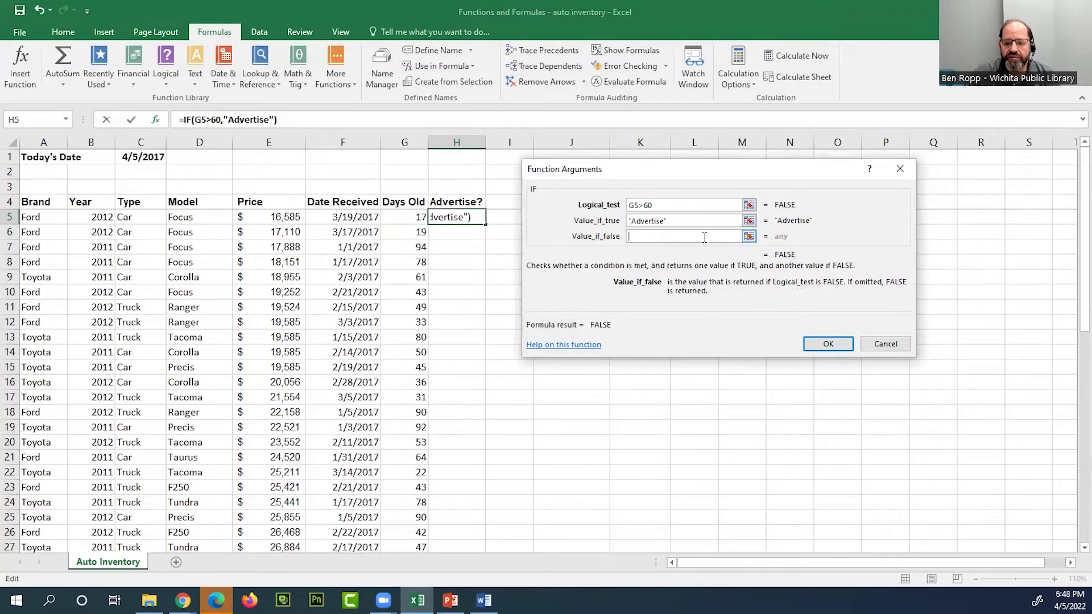
text("")
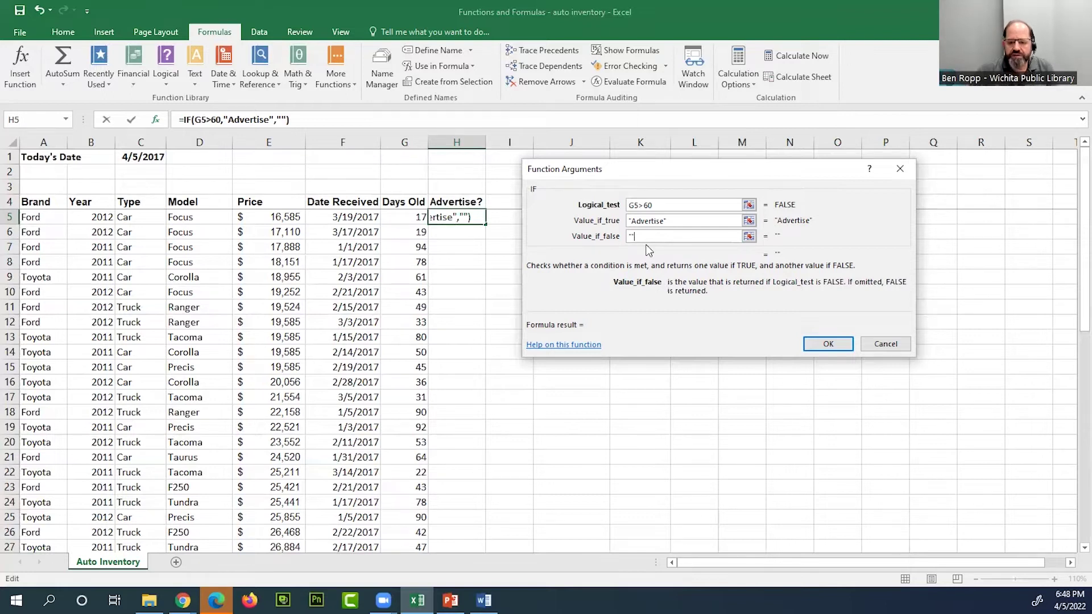
text(No)
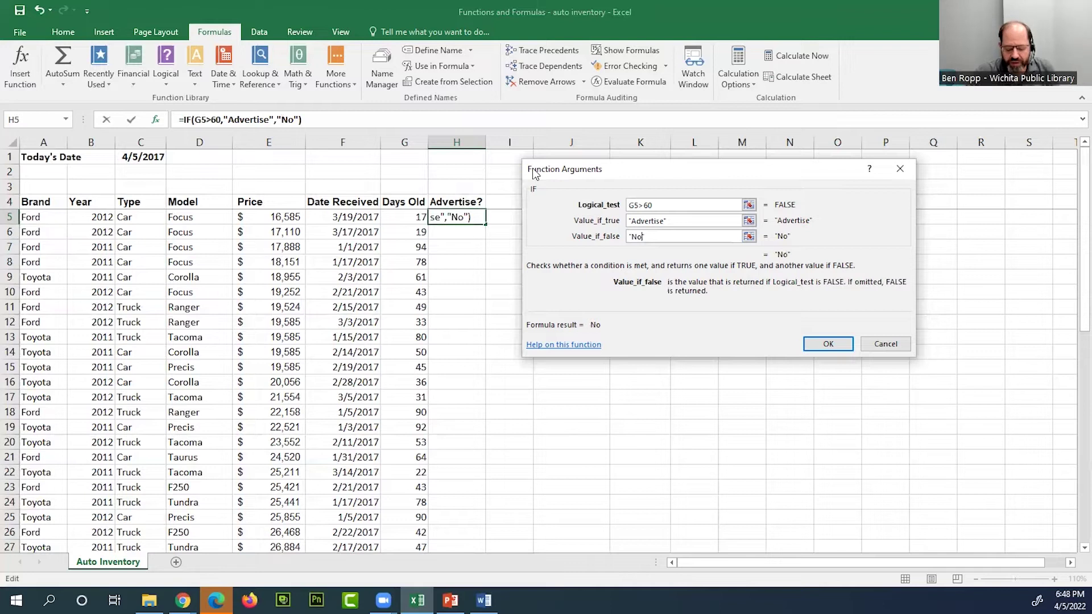
key(BackSpace)
key(BackSpace)
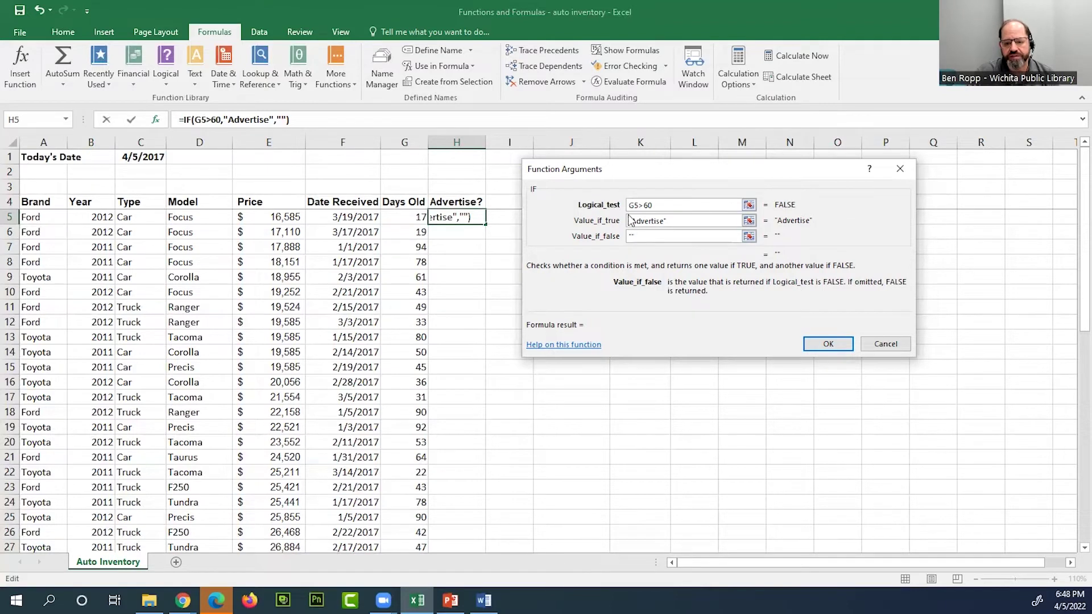
click(828, 345)
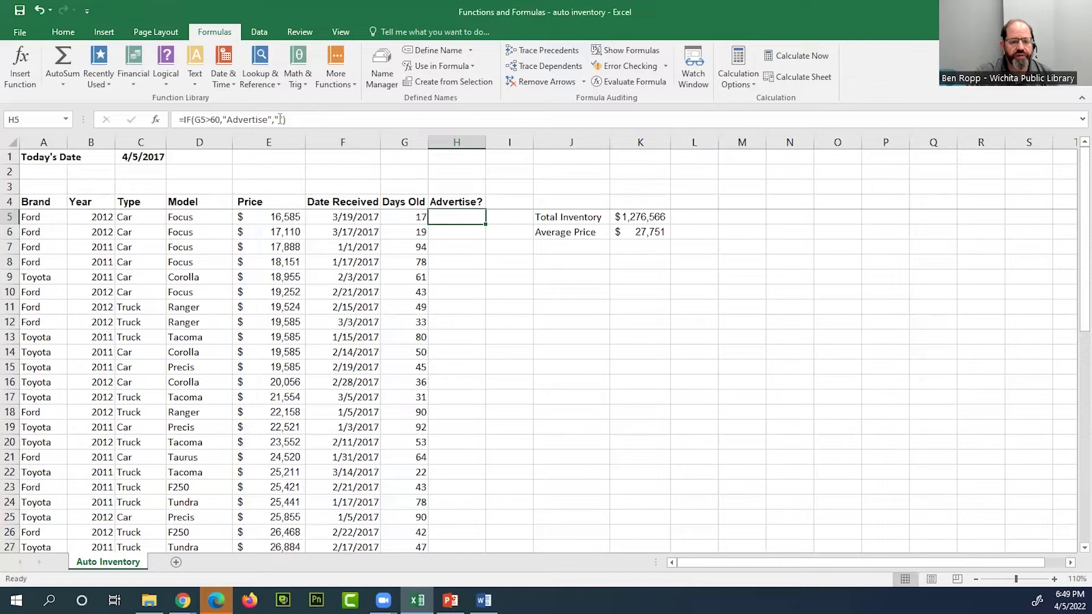
Review the IF formula in H5 and fill it down the Advertise? column to the last inventory row.
drag(290, 119, 169, 120)
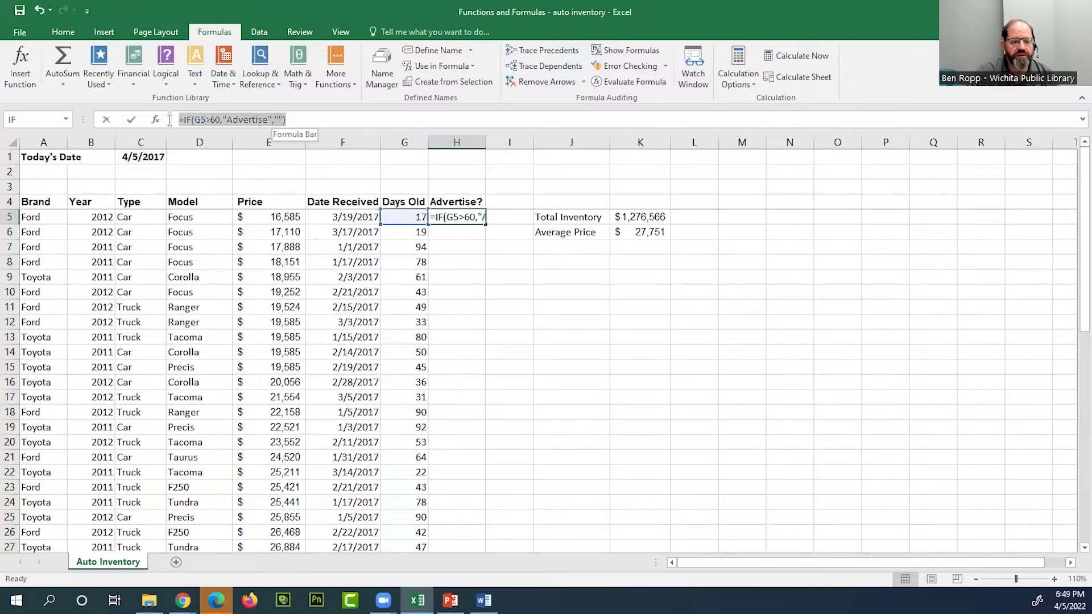
click(306, 119)
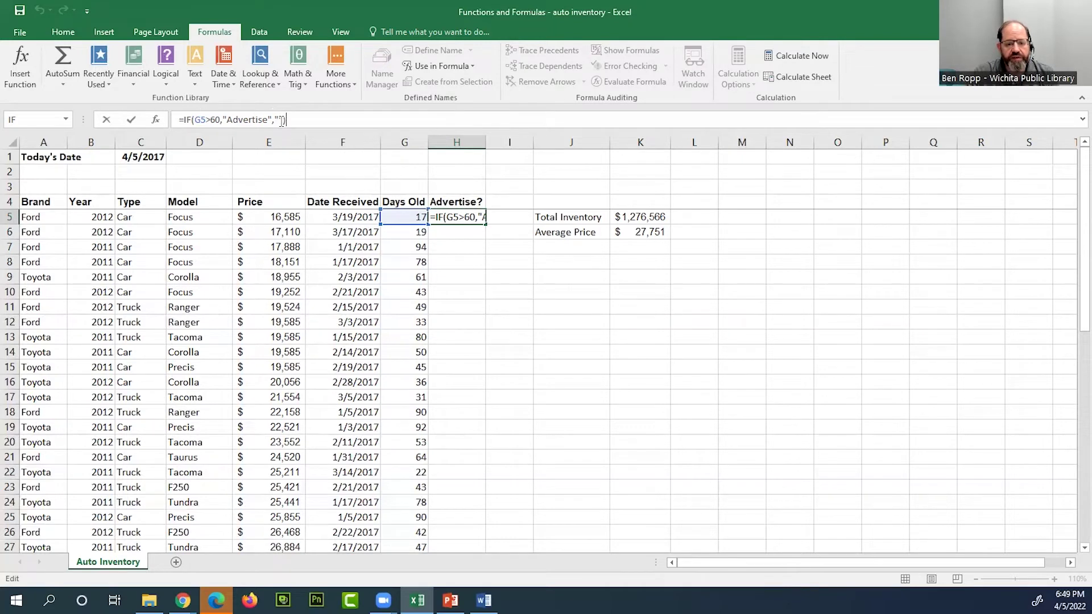
double_click(483, 225)
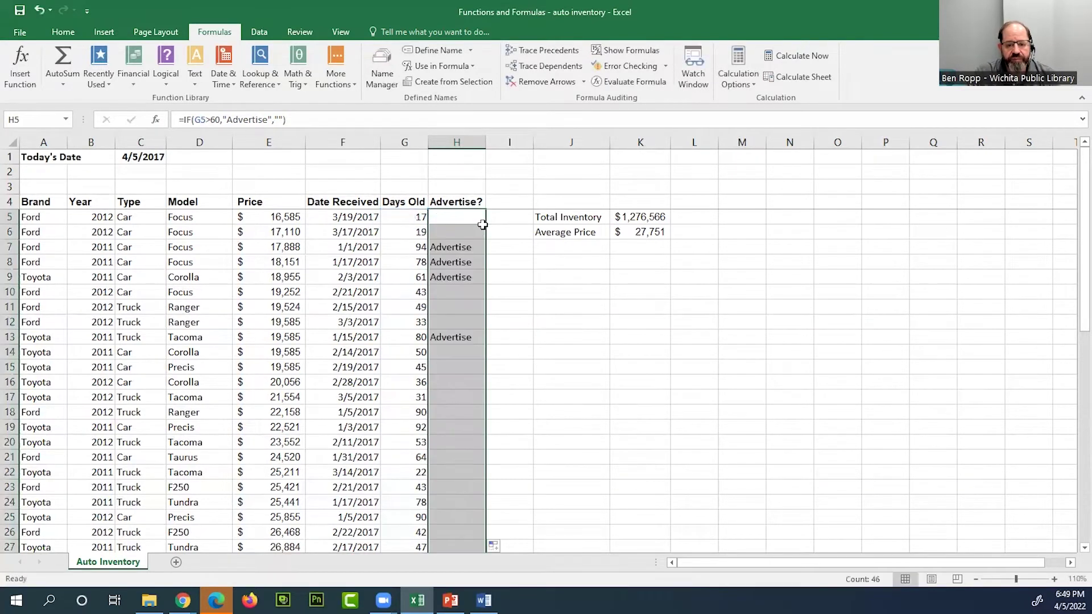
click(517, 255)
Examine the filled Advertise? column down to the last row, checking the IF formulas in both flagged and blank cells.
scroll(483, 296, down, 3)
scroll(481, 293, down, 8)
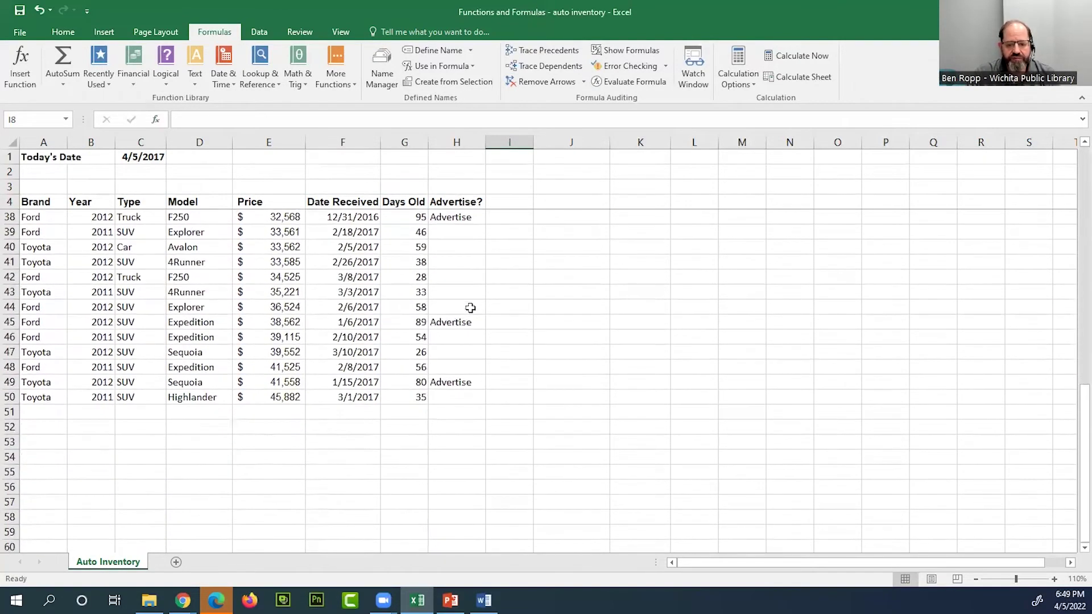
scroll(470, 307, up, 11)
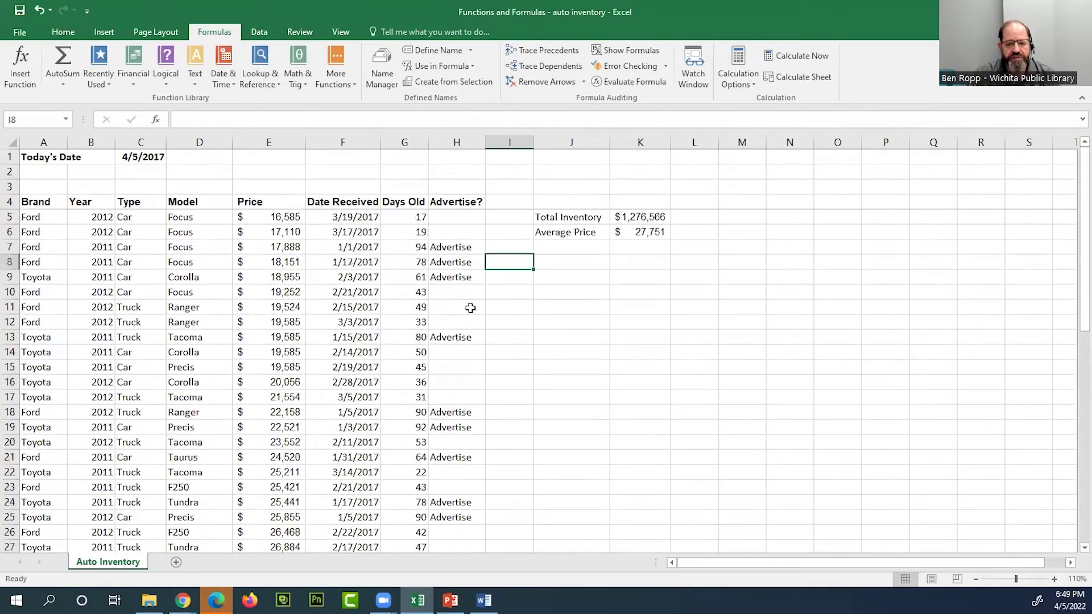
click(459, 248)
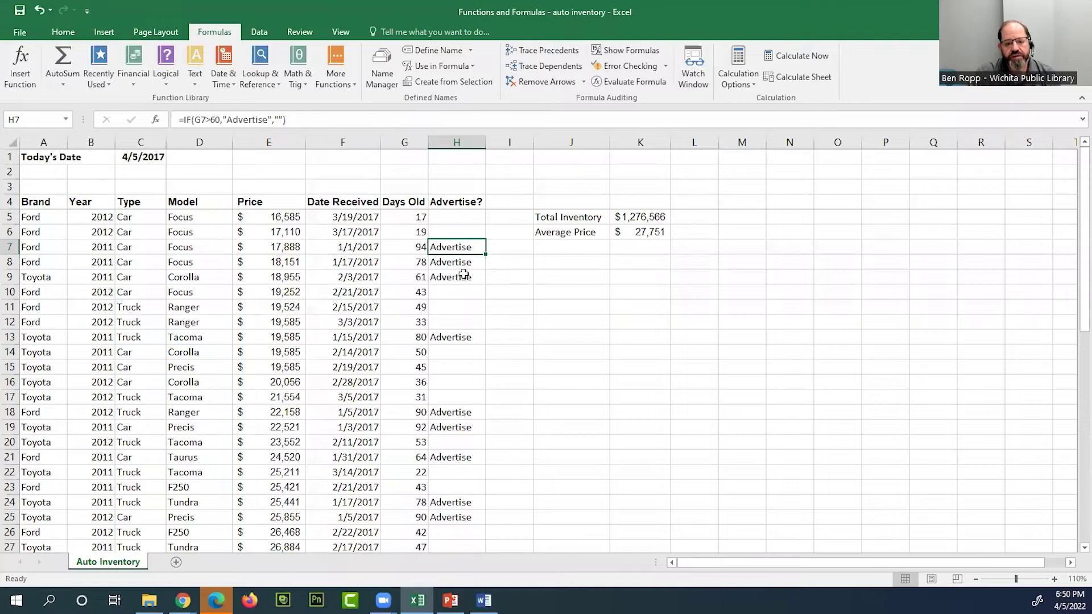
click(457, 229)
click(458, 216)
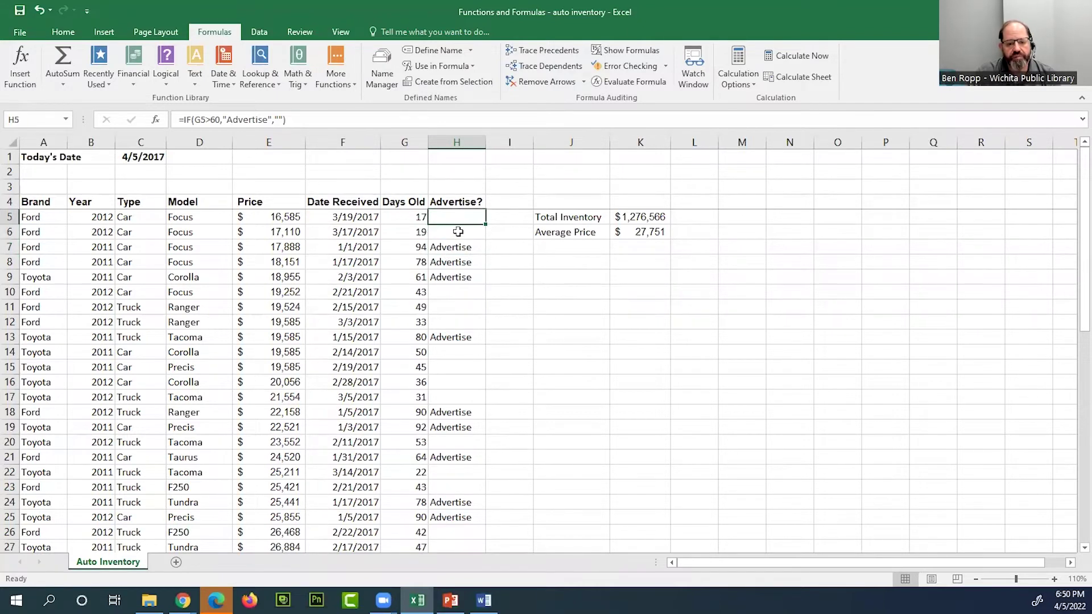
click(461, 293)
click(457, 308)
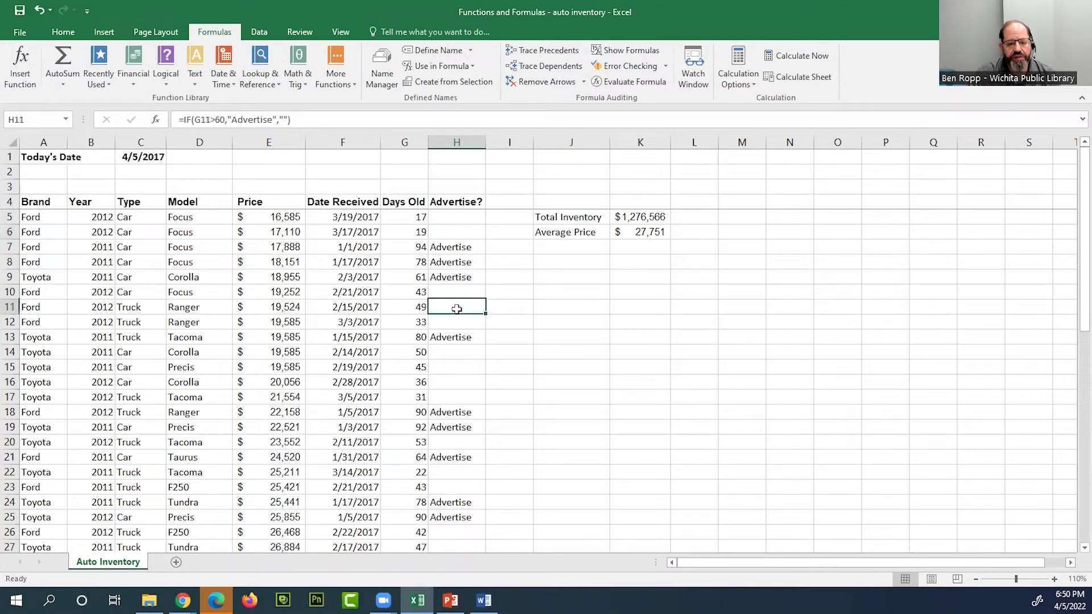
click(459, 317)
click(454, 261)
scroll(454, 354, down, 2)
click(455, 325)
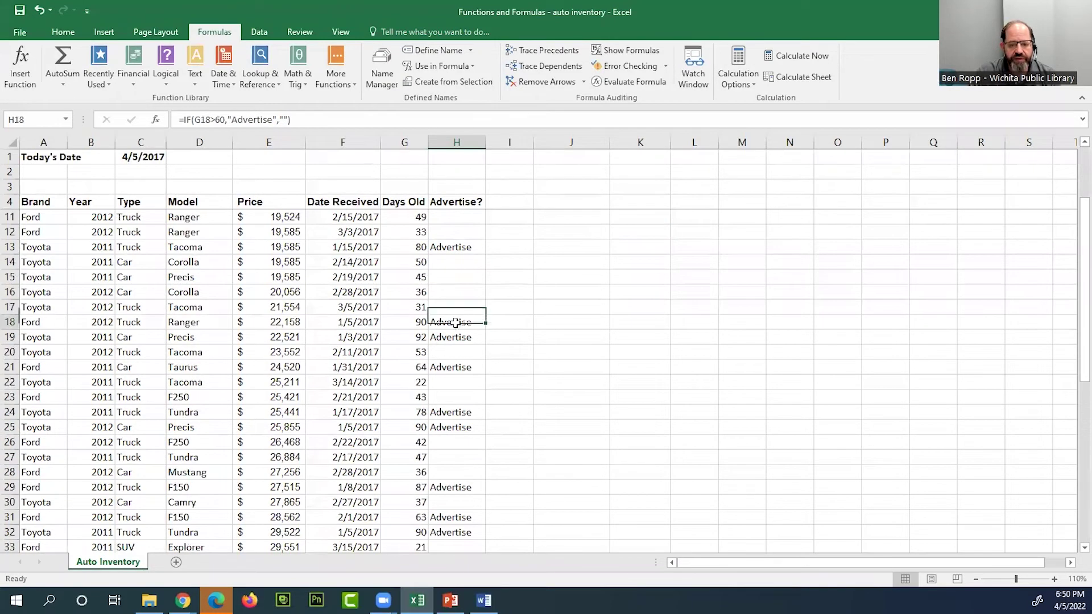
click(452, 337)
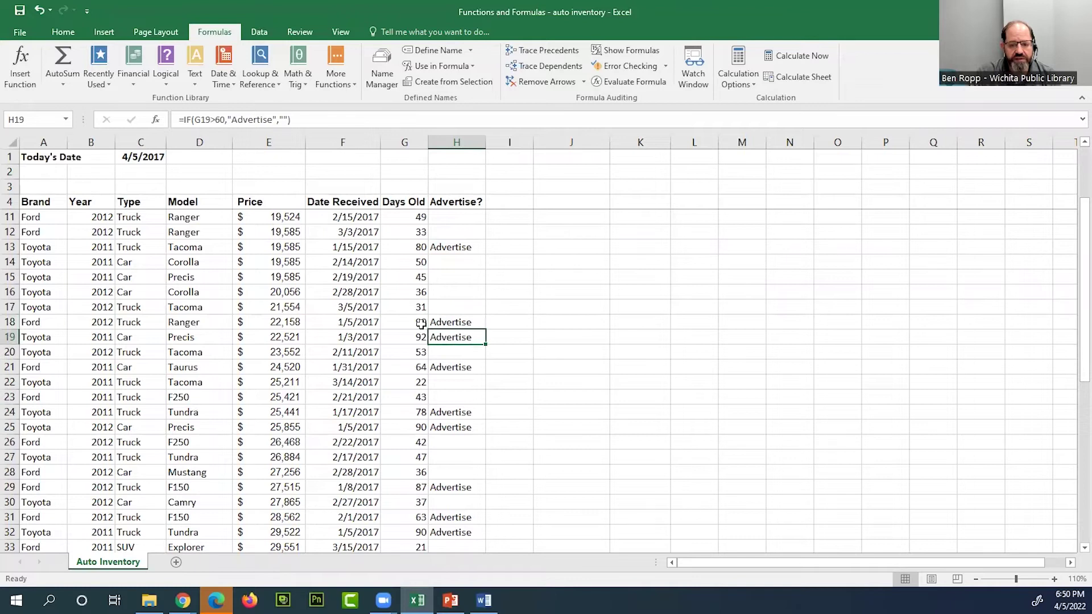
Compare the Days Old values in the lower inventory rows with their Advertise? results.
click(425, 412)
key(Down)
scroll(422, 413, down, 4)
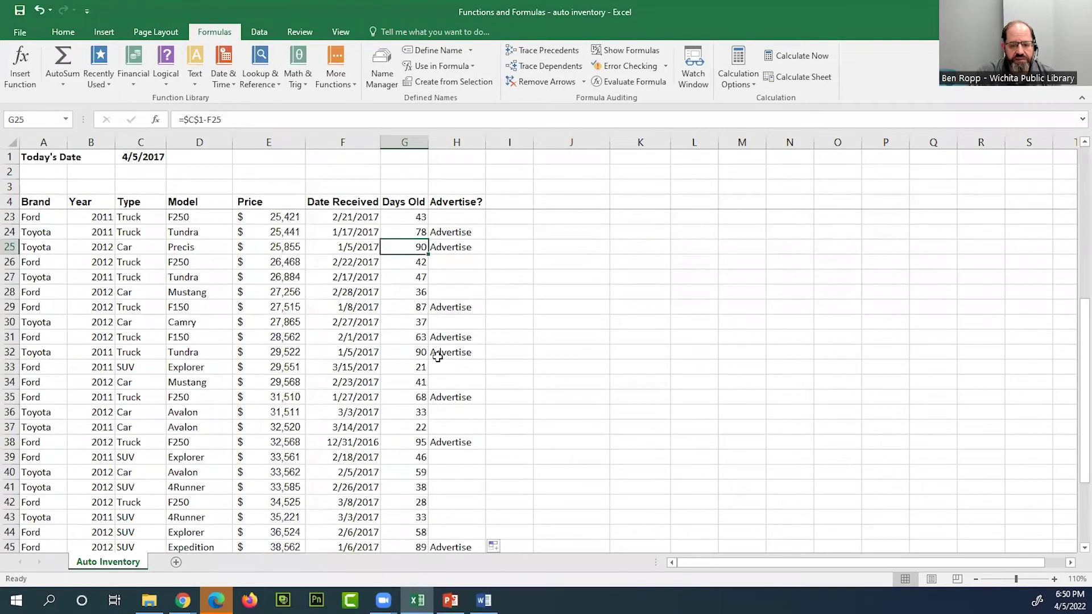
click(421, 352)
scroll(426, 454, down, 2)
scroll(425, 453, up, 8)
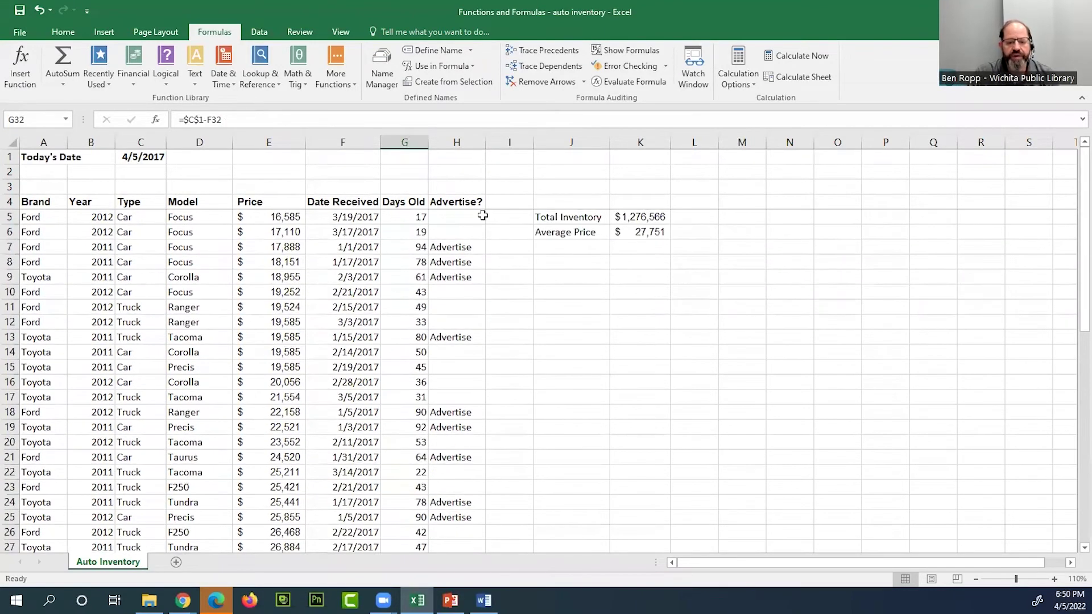
Inspect the IF formula in H11 and the list of available logical functions, leaving the formula as it is.
double_click(461, 307)
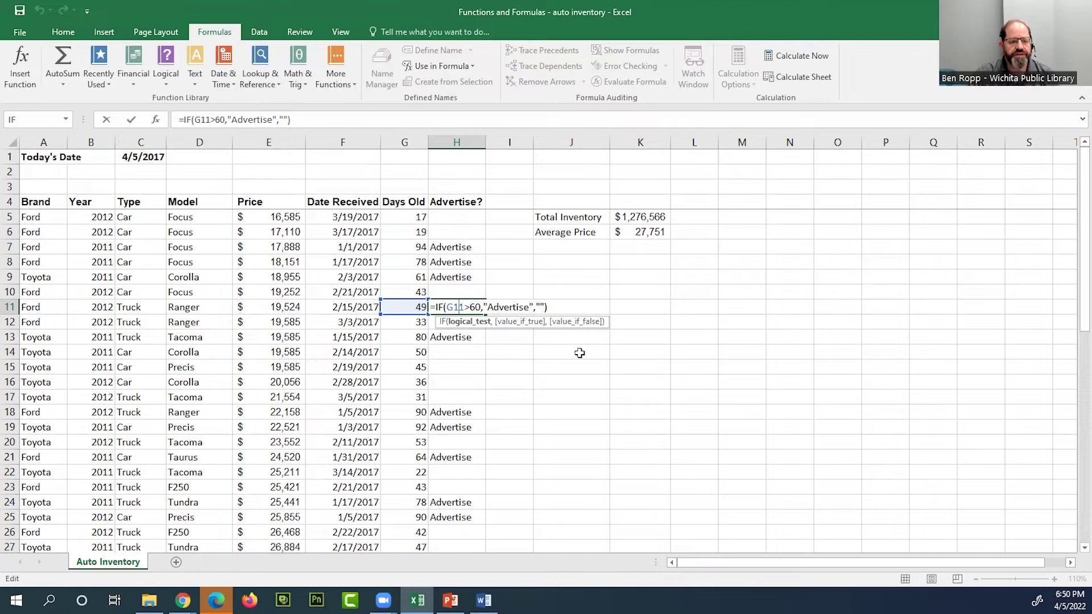
click(169, 81)
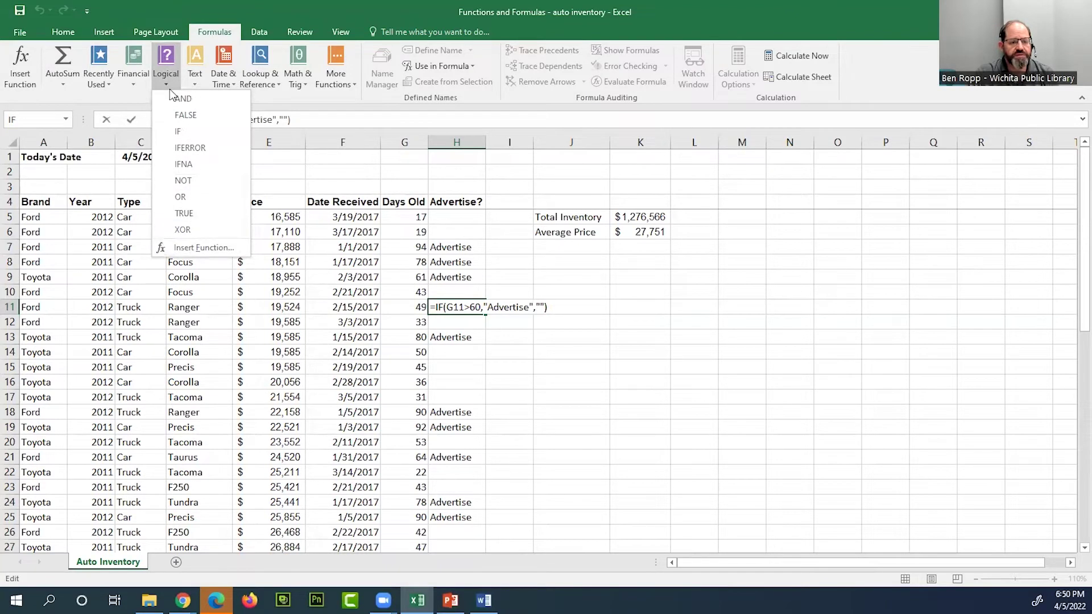
click(714, 380)
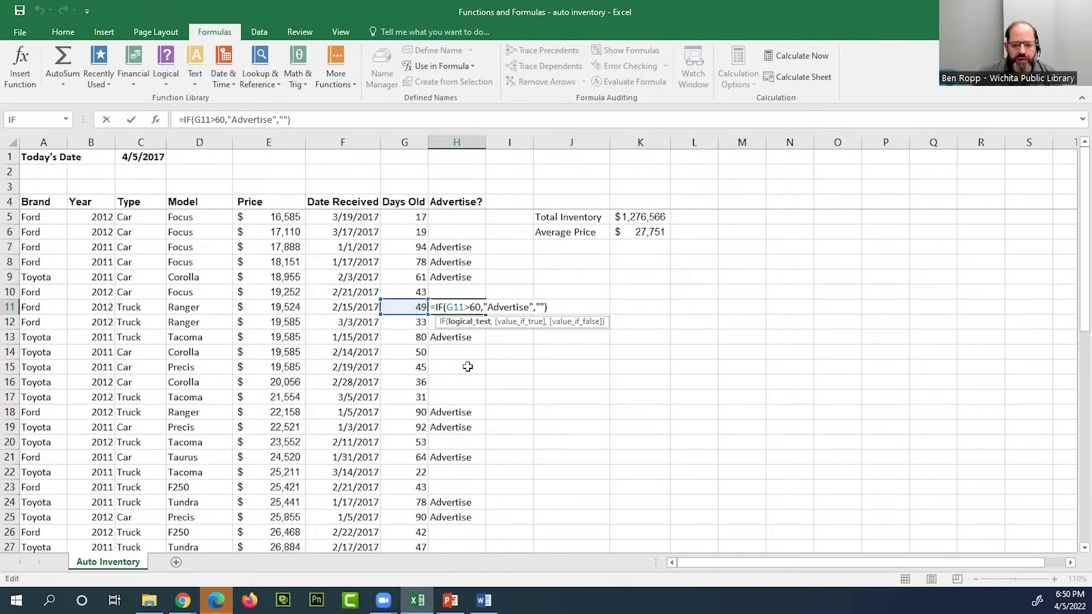
key(Return)
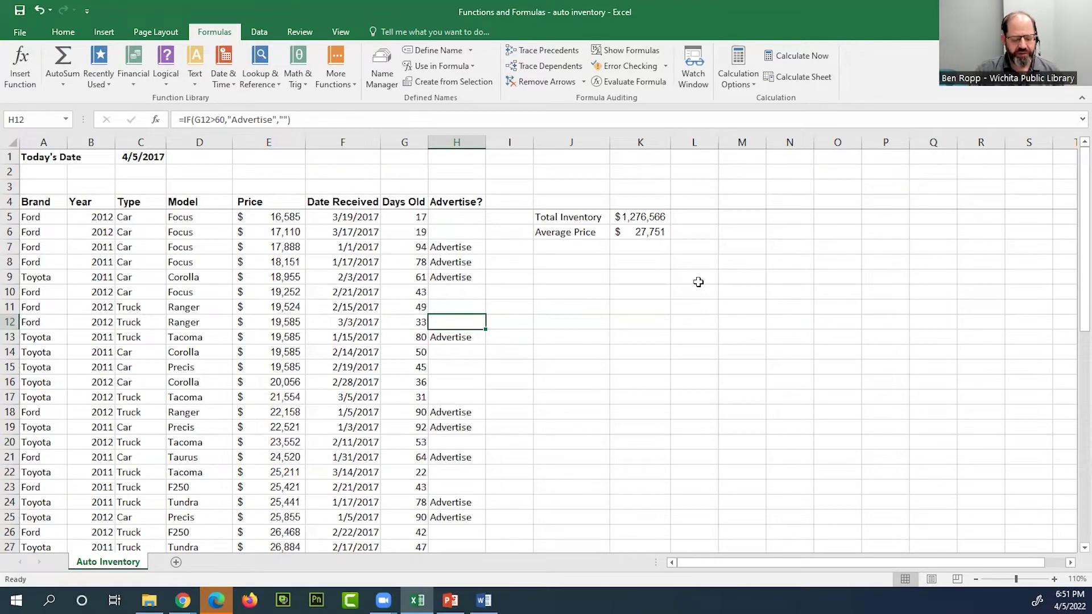
Inspect the Total Inventory formula in K5 and the Average Price formula in K6, leaving both as they are.
click(646, 219)
double_click(646, 218)
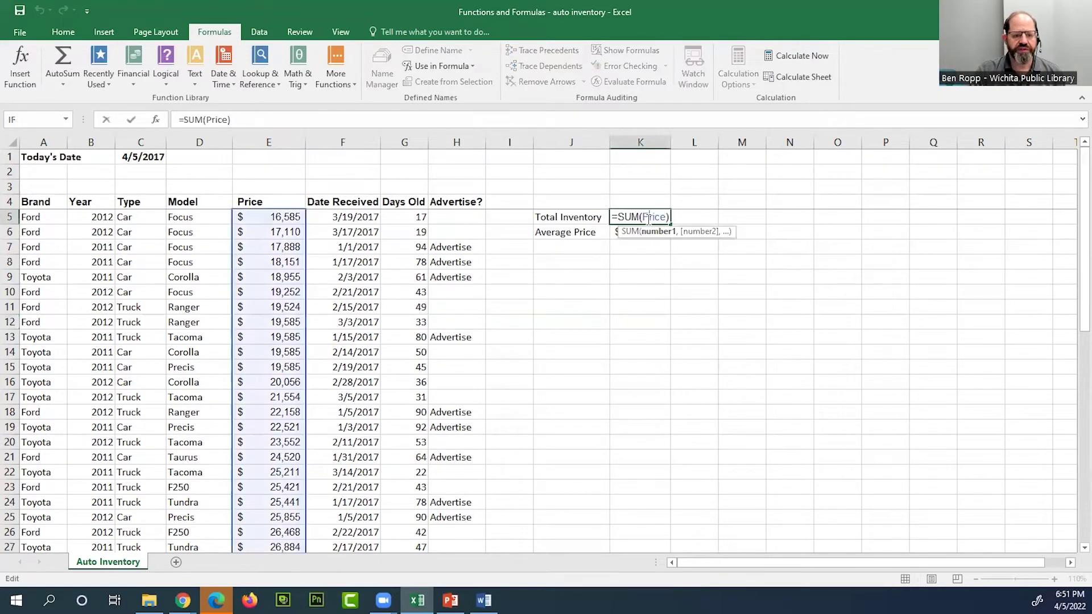
click(805, 274)
double_click(645, 232)
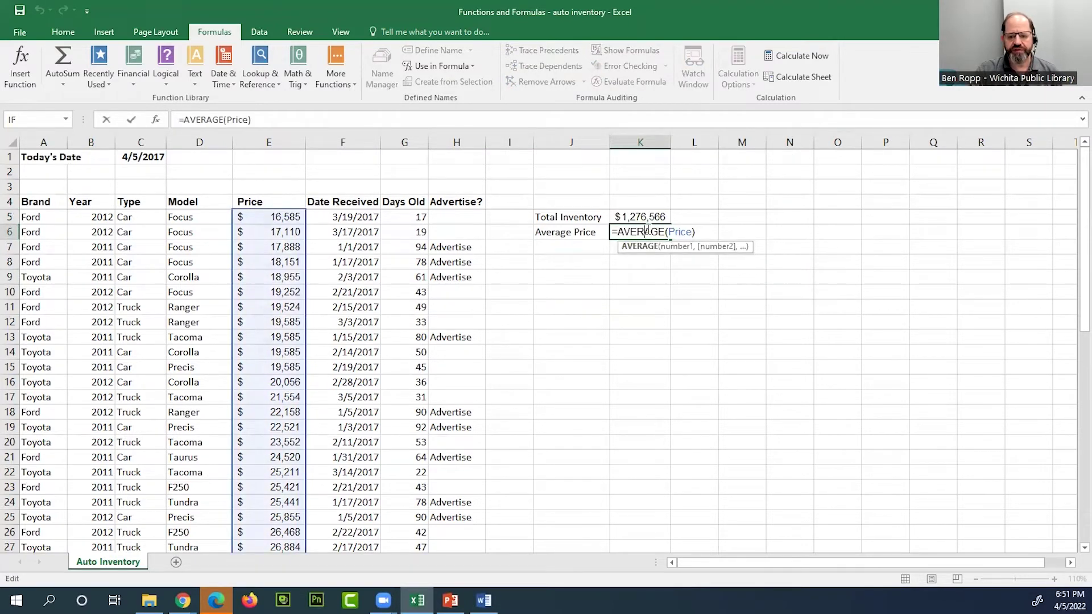
key(Return)
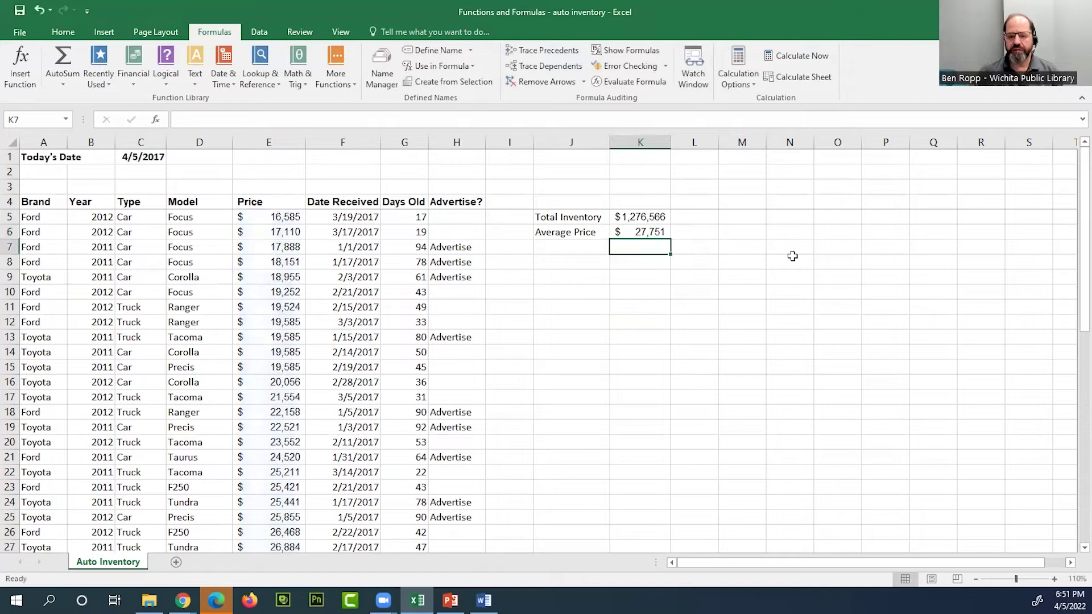
Label J7 "Number Inventory" and adjust the column widths, fitting column J to its text and narrowing the empty column I.
click(550, 250)
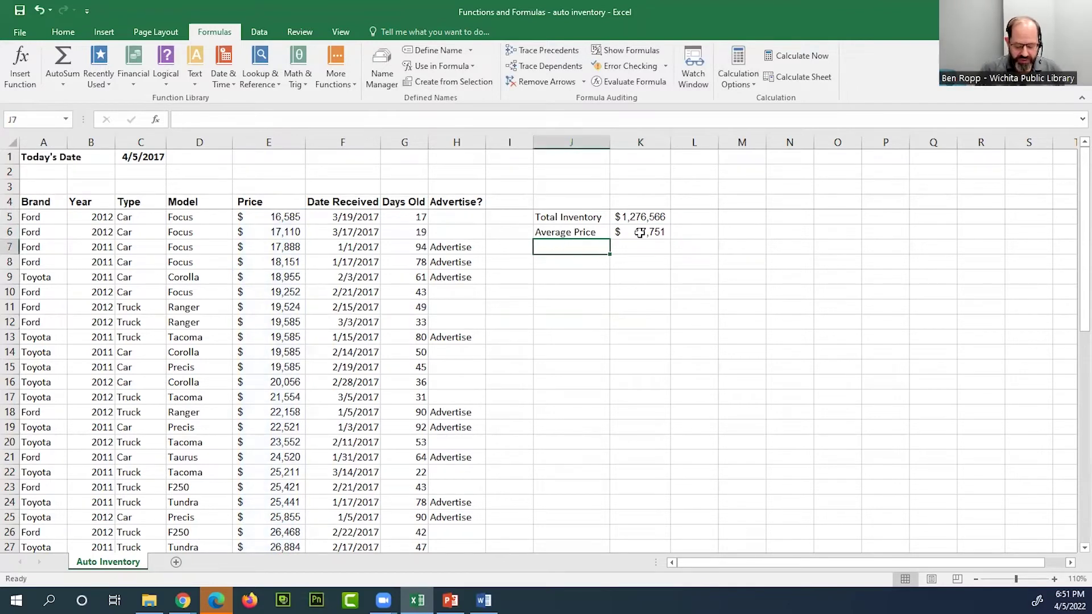
text(Number )
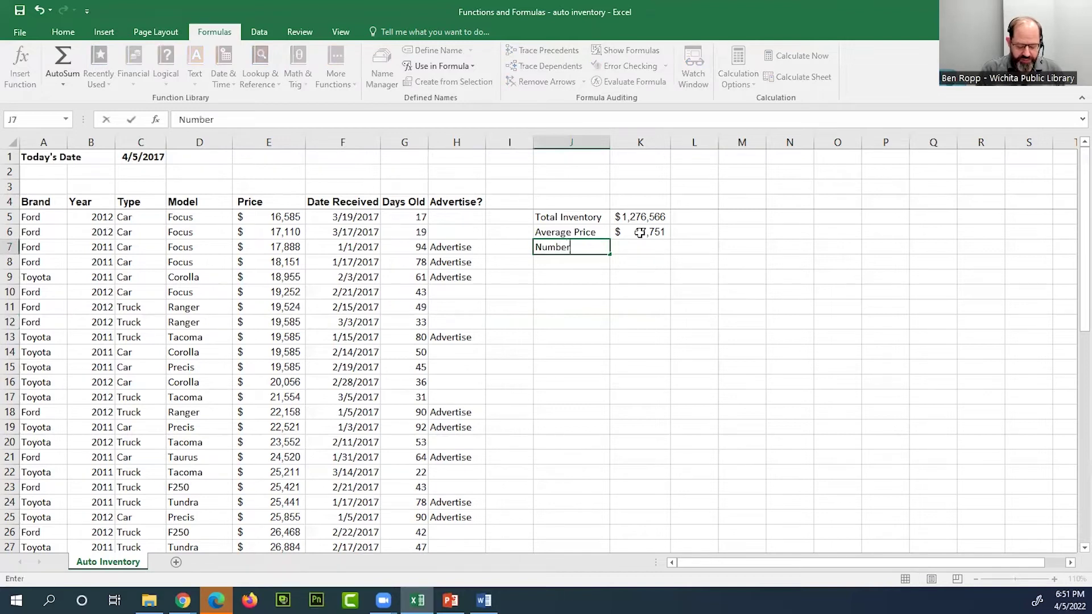
text(Inventory)
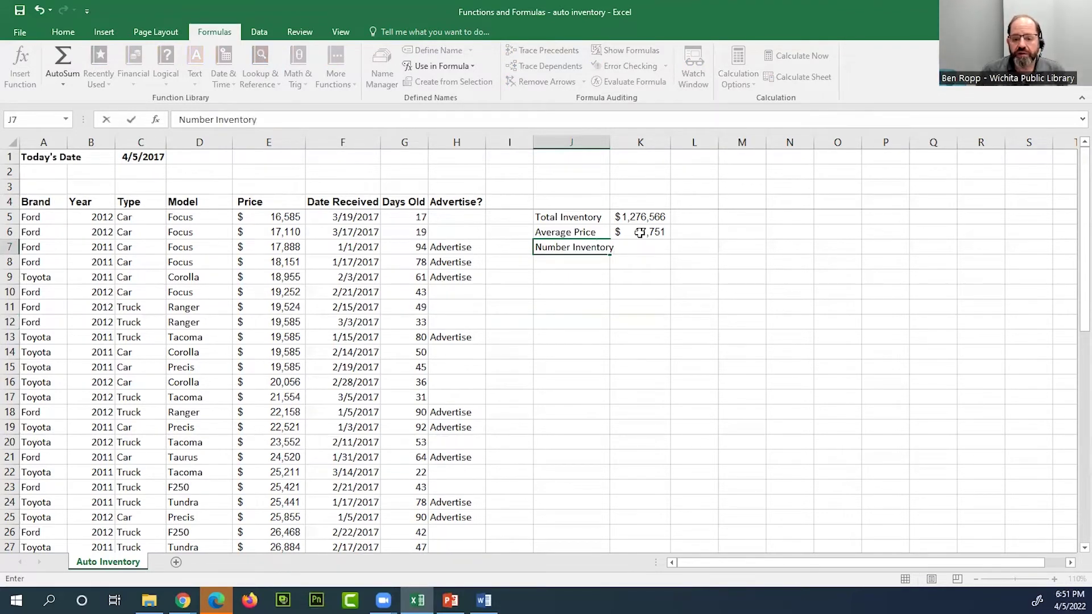
key(Tab)
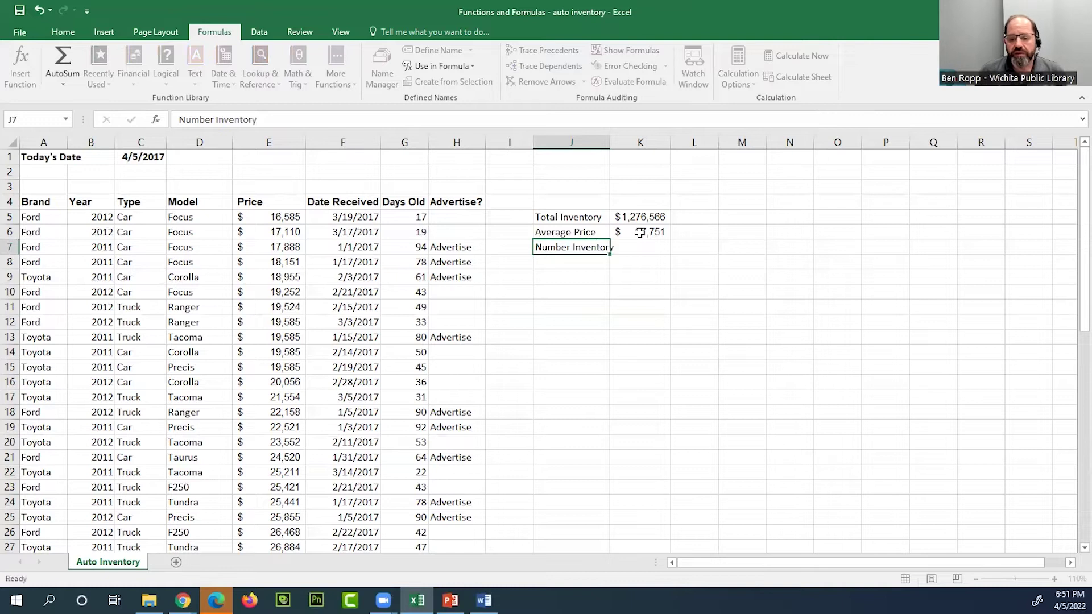
double_click(608, 142)
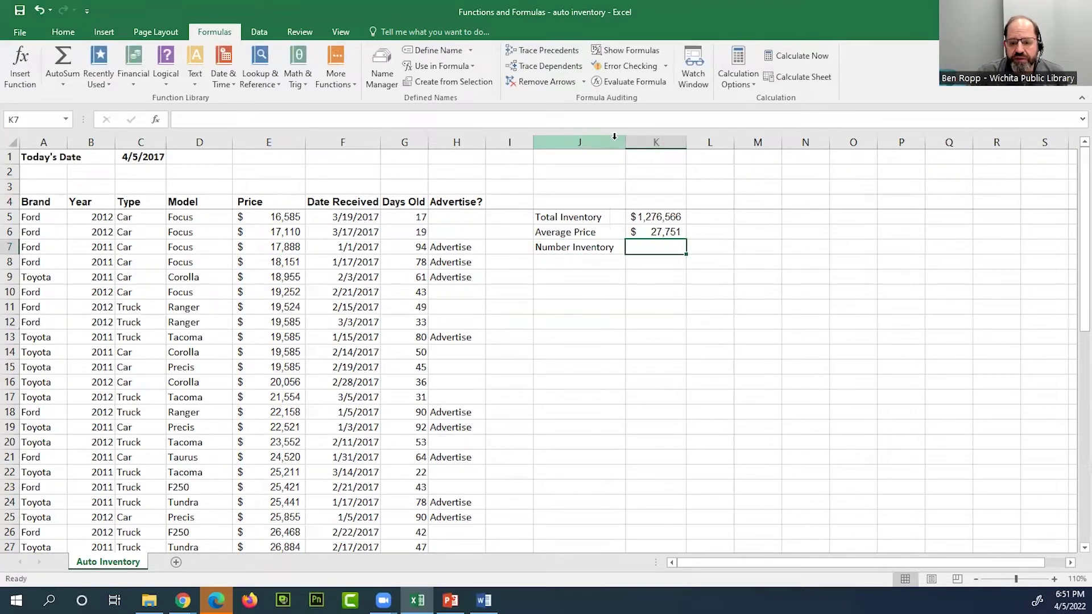
drag(531, 139, 508, 142)
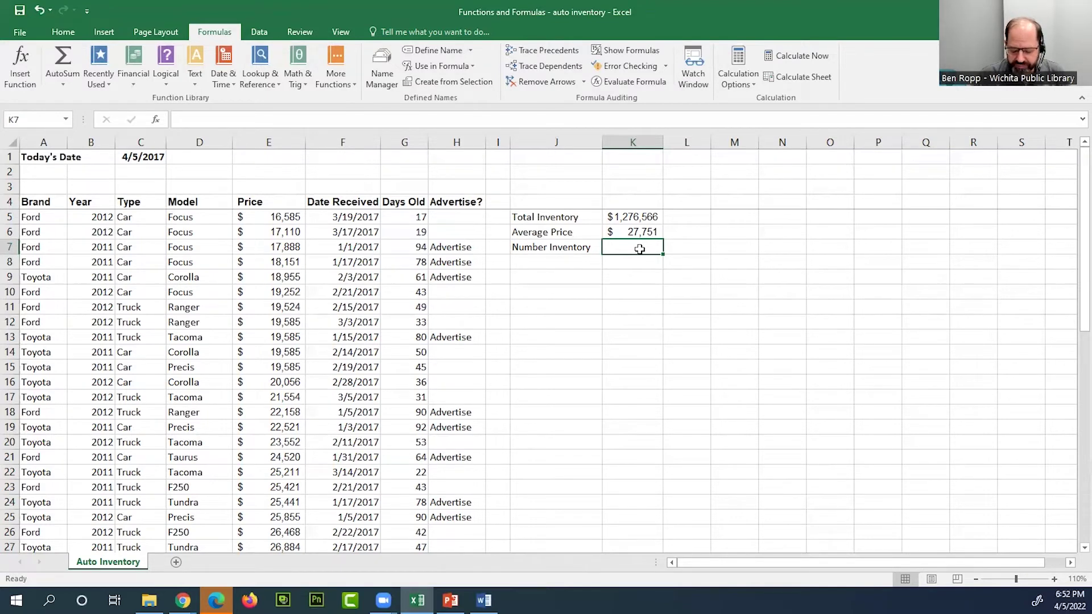
Enter =COUNT(Price) in K7 beside the Number Inventory label, using the prices from E5 down to the last inventory row.
text(=)
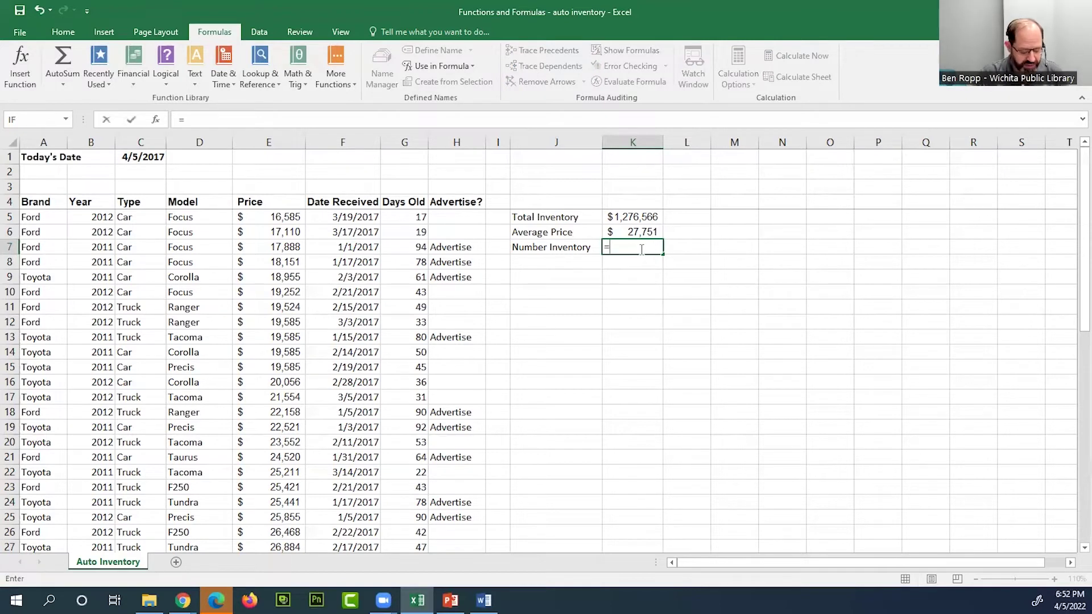
text(count)
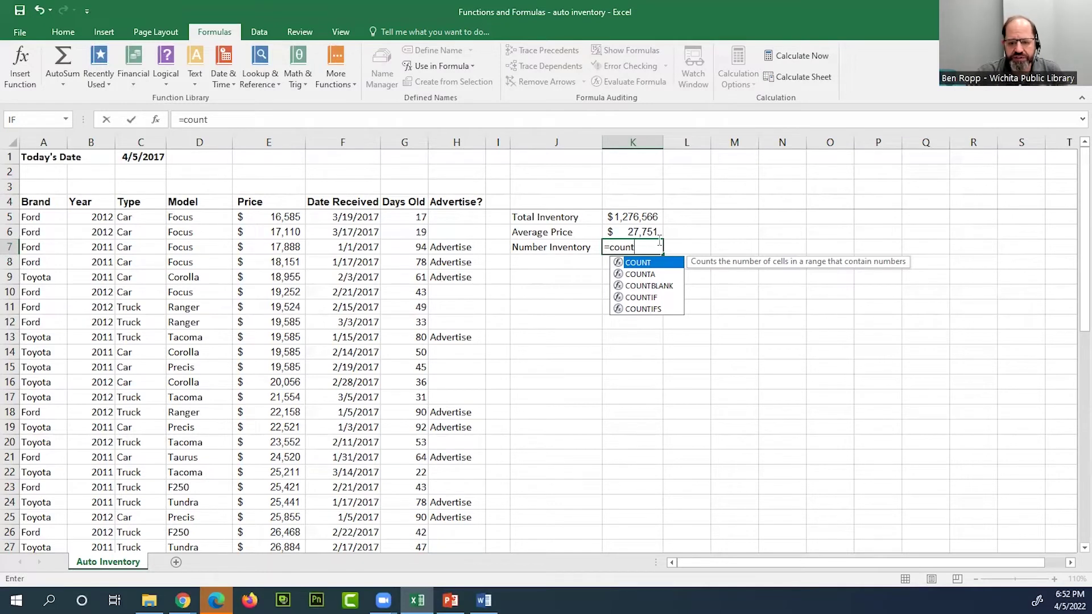
double_click(641, 261)
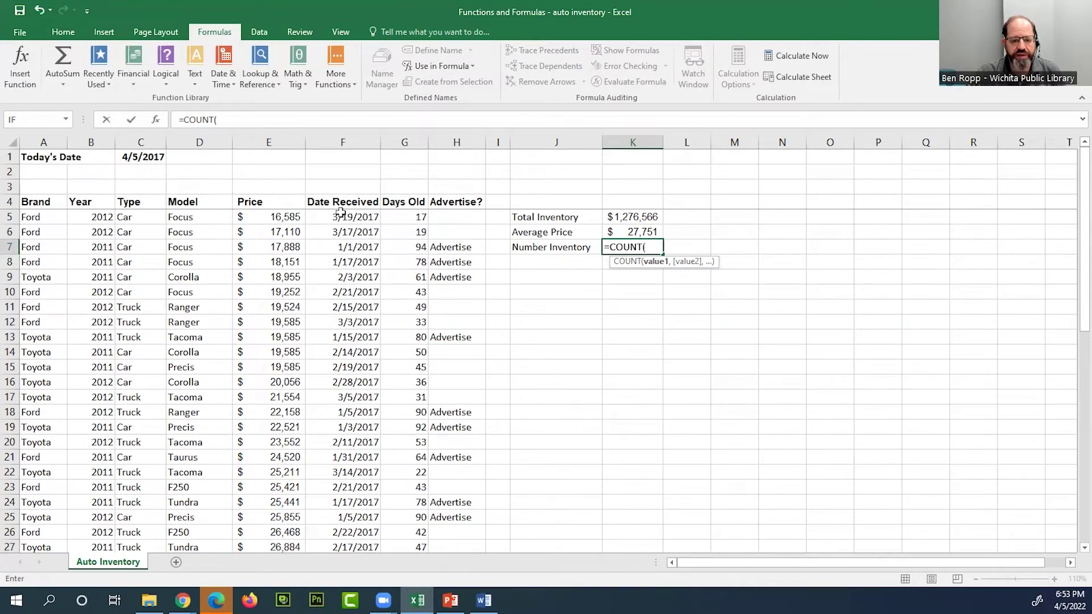
drag(289, 217, 275, 518)
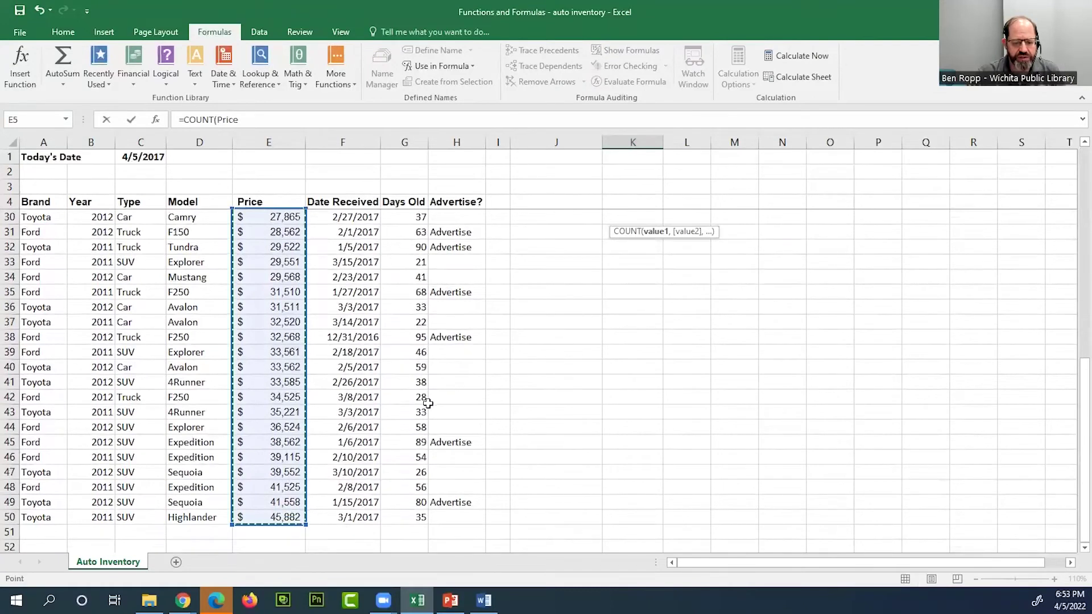
scroll(421, 395, up, 8)
scroll(430, 402, up, 1)
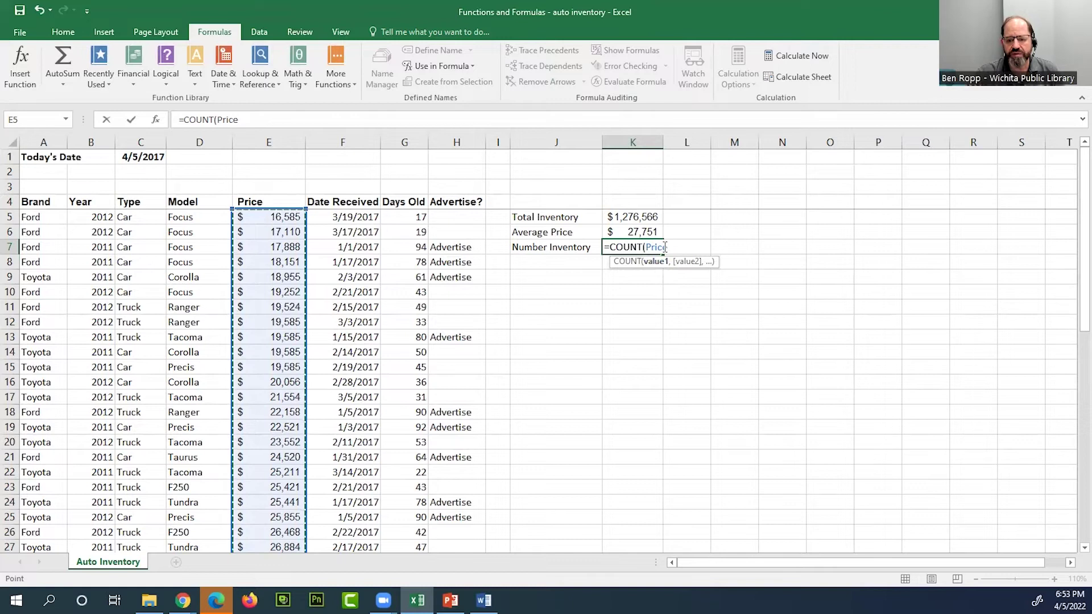
text())
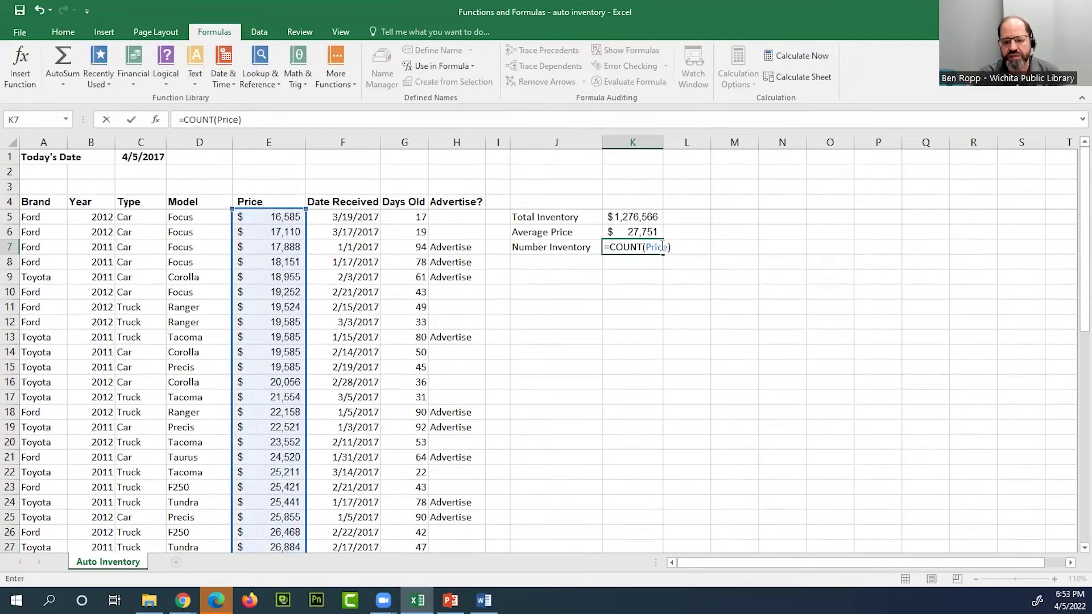
click(532, 263)
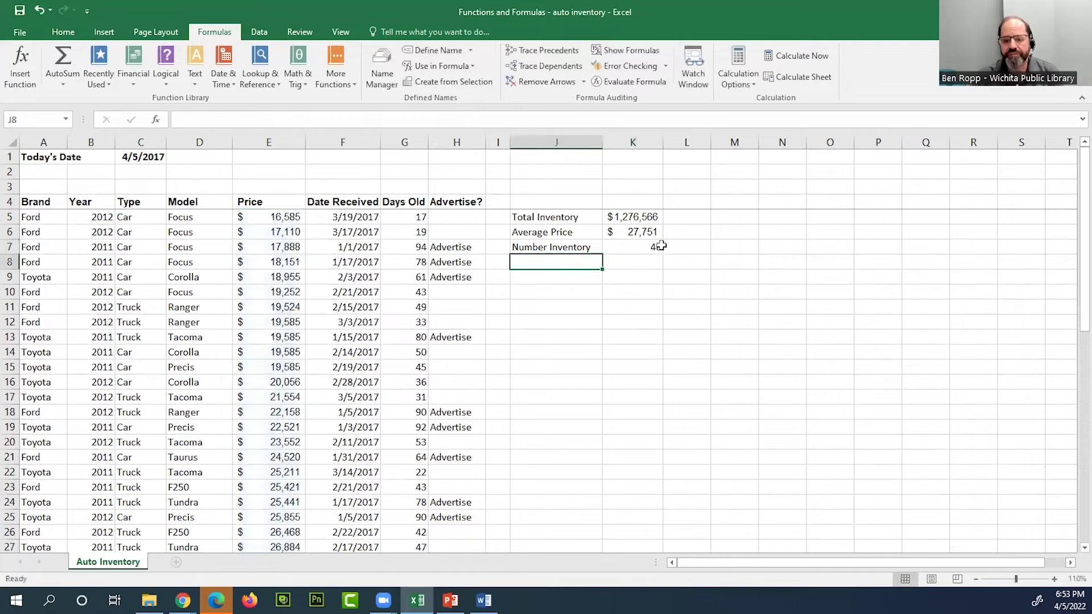
Review the COUNT formula in K7 against the Price column entries, leaving the formula as it is.
click(631, 249)
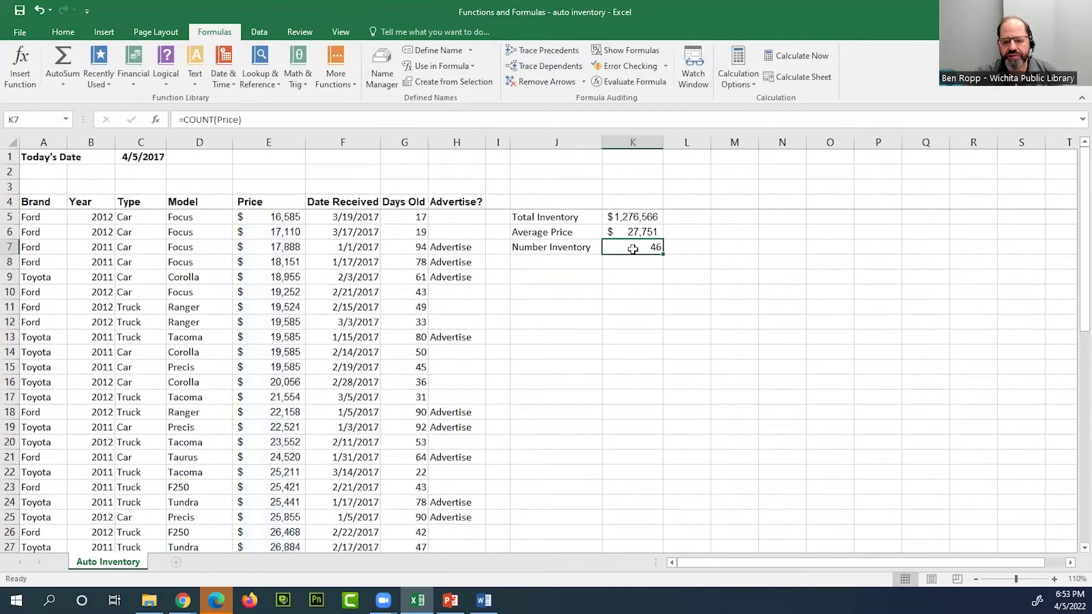
click(266, 118)
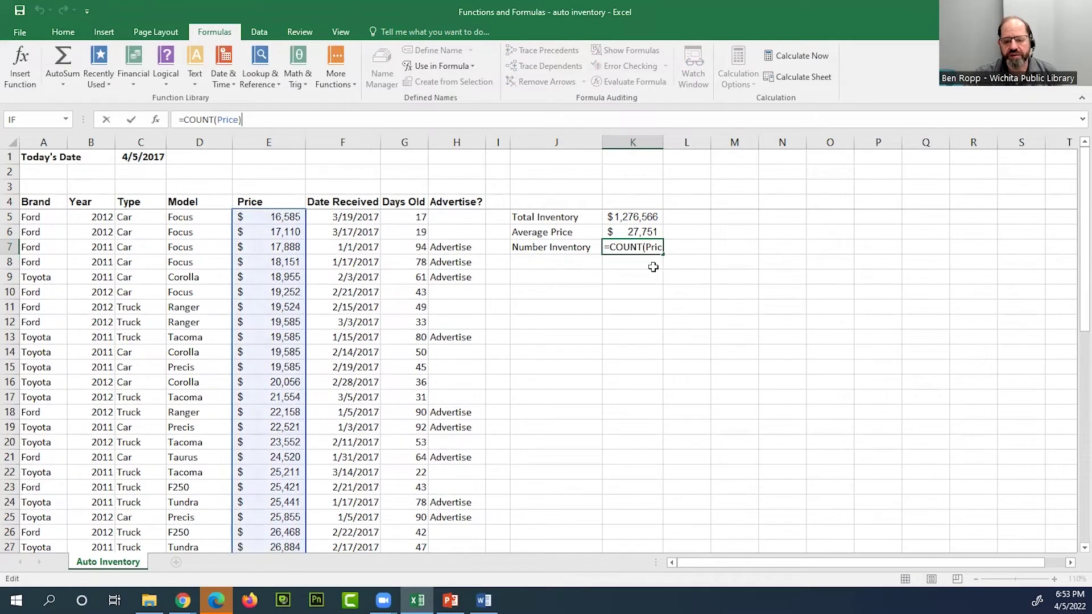
key(Return)
click(636, 247)
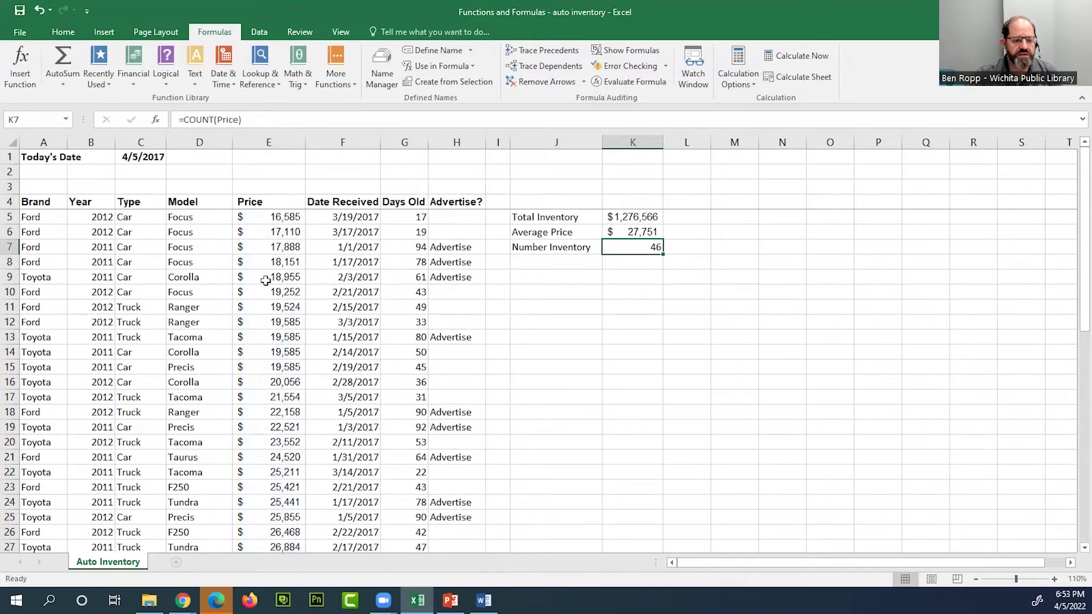
scroll(277, 272, down, 10)
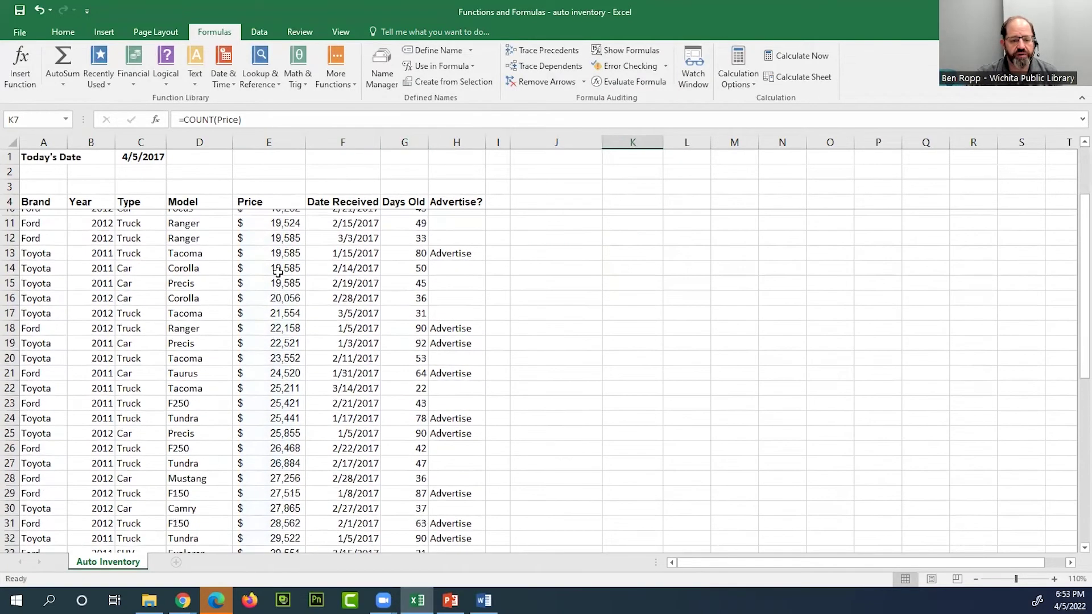
scroll(276, 302, up, 10)
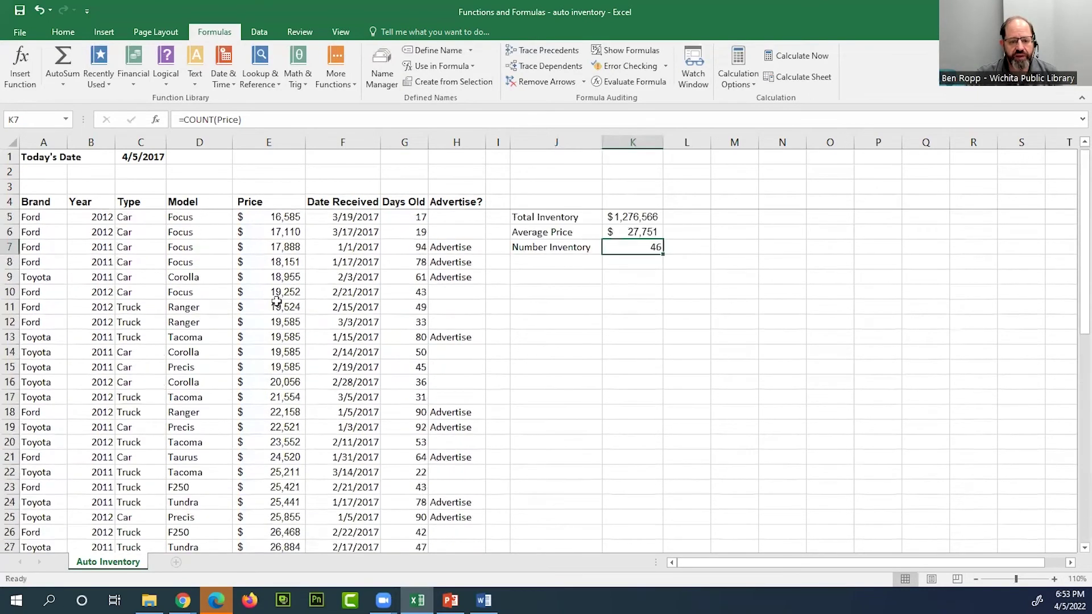
Delete the price in E5 and check how the Number Inventory and Total Inventory formulas respond.
click(285, 218)
key(Delete)
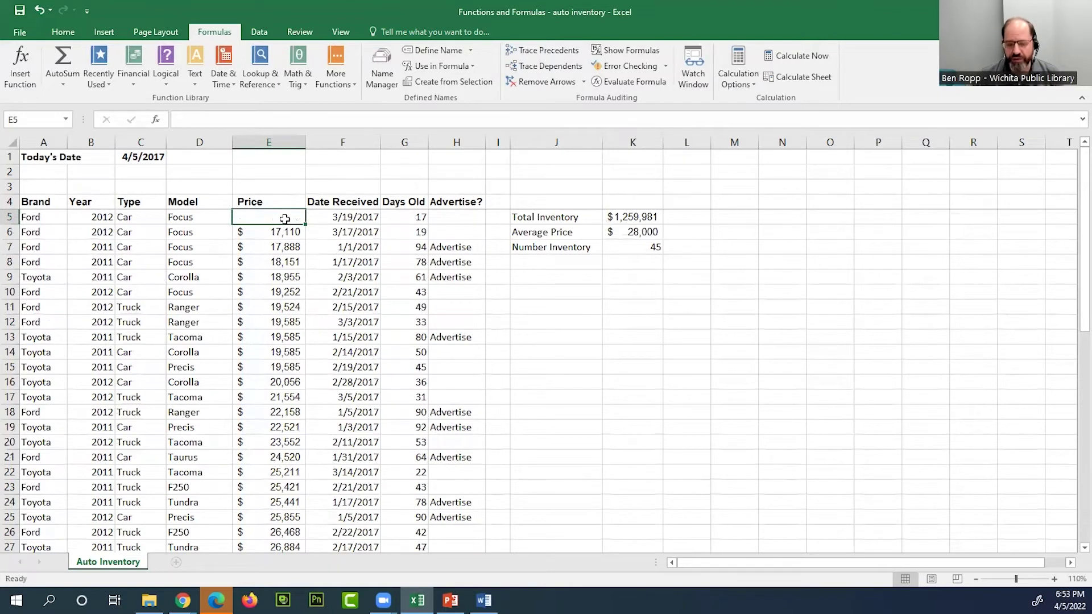
click(645, 249)
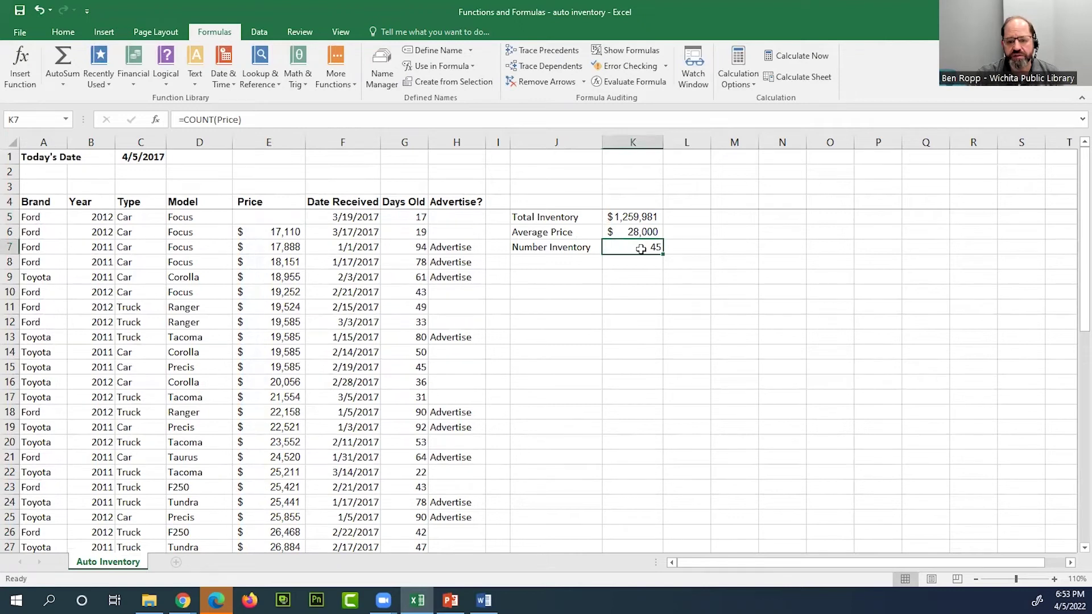
click(637, 218)
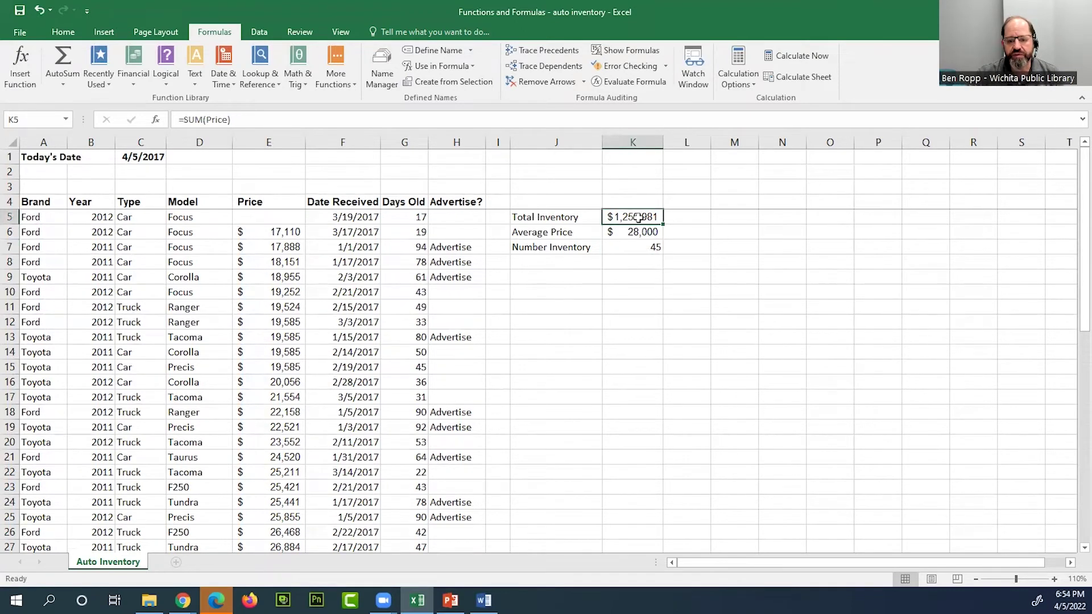
Check the average and count formulas in K6 and K7, and delete the price in E6 to test the inventory summary.
click(647, 234)
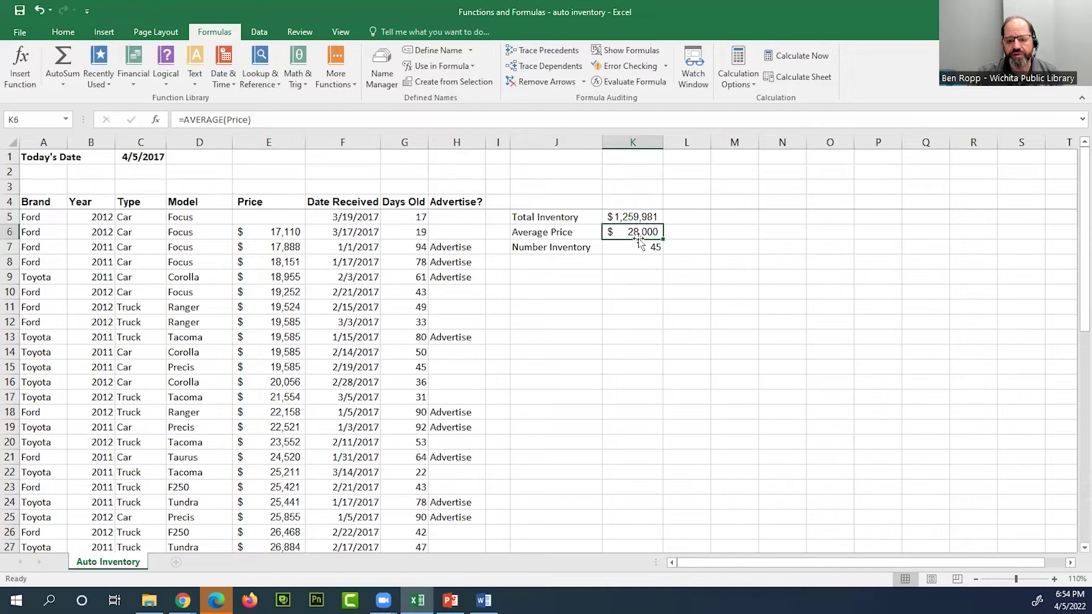
click(630, 247)
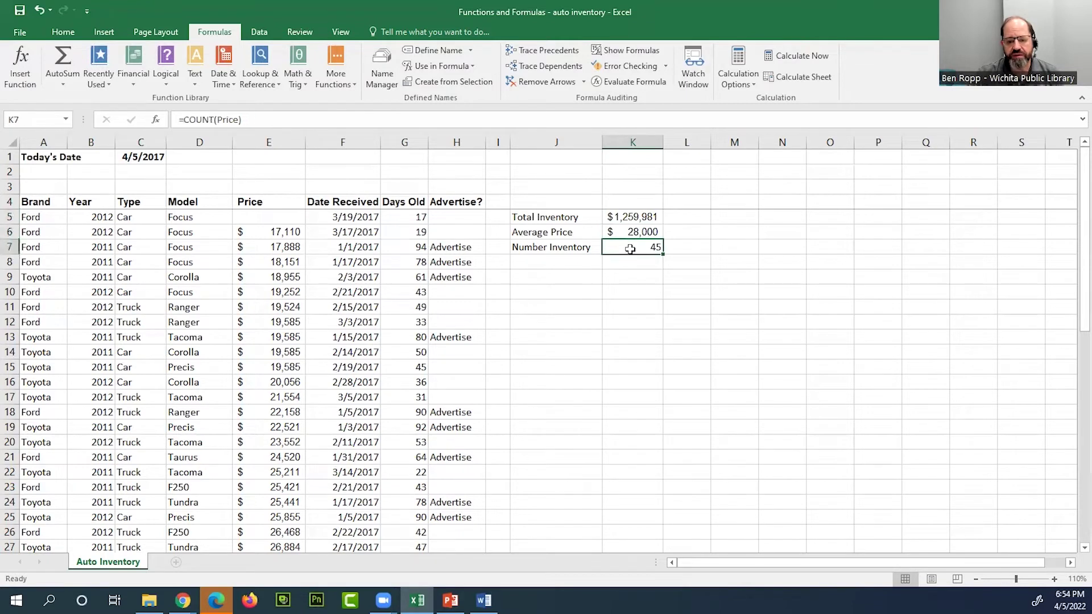
click(287, 232)
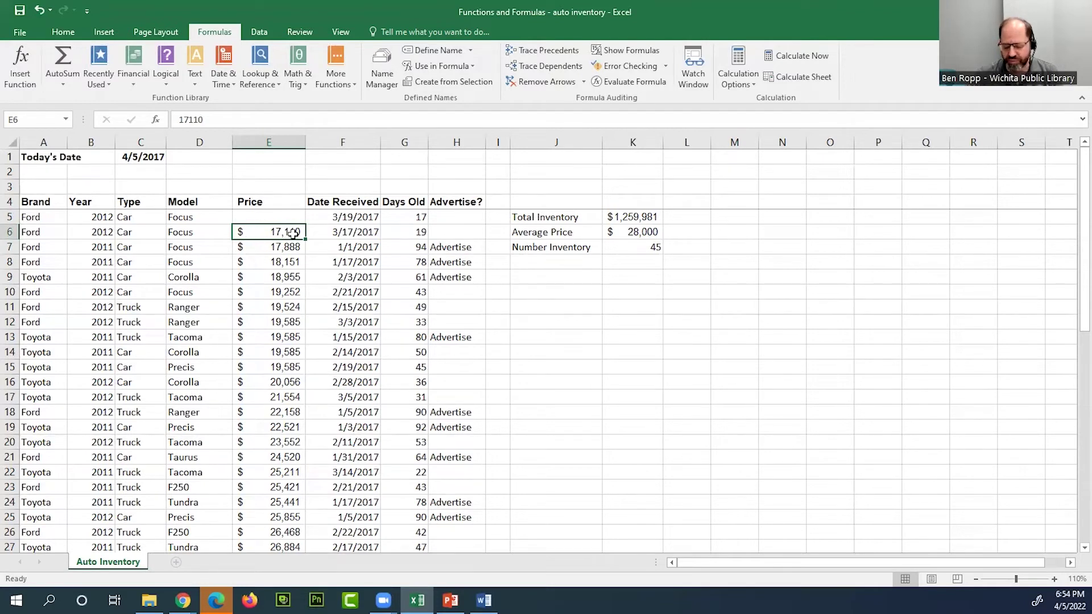
key(Delete)
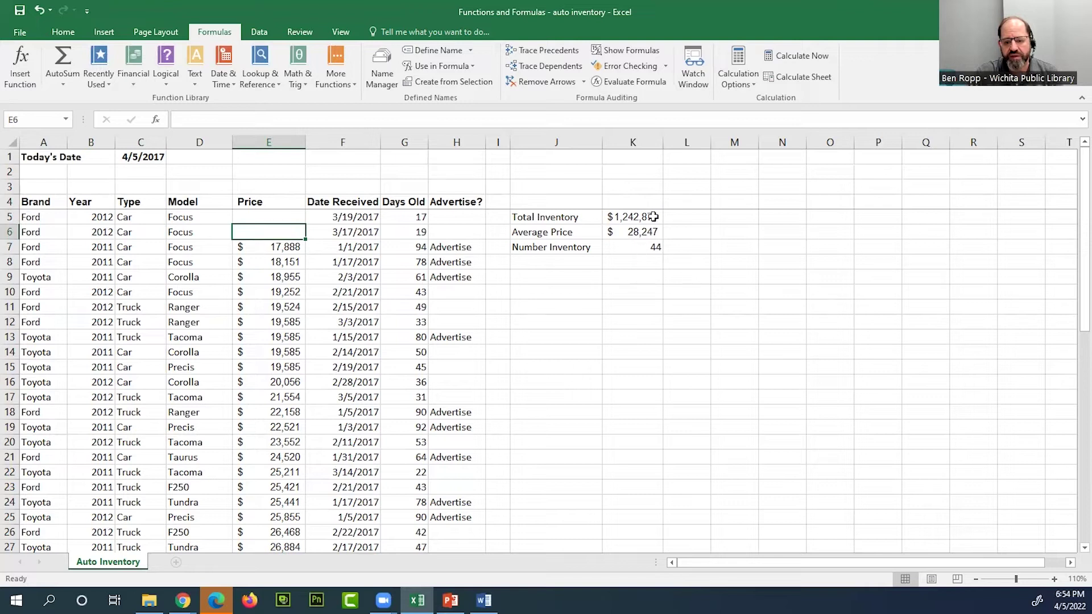
click(641, 248)
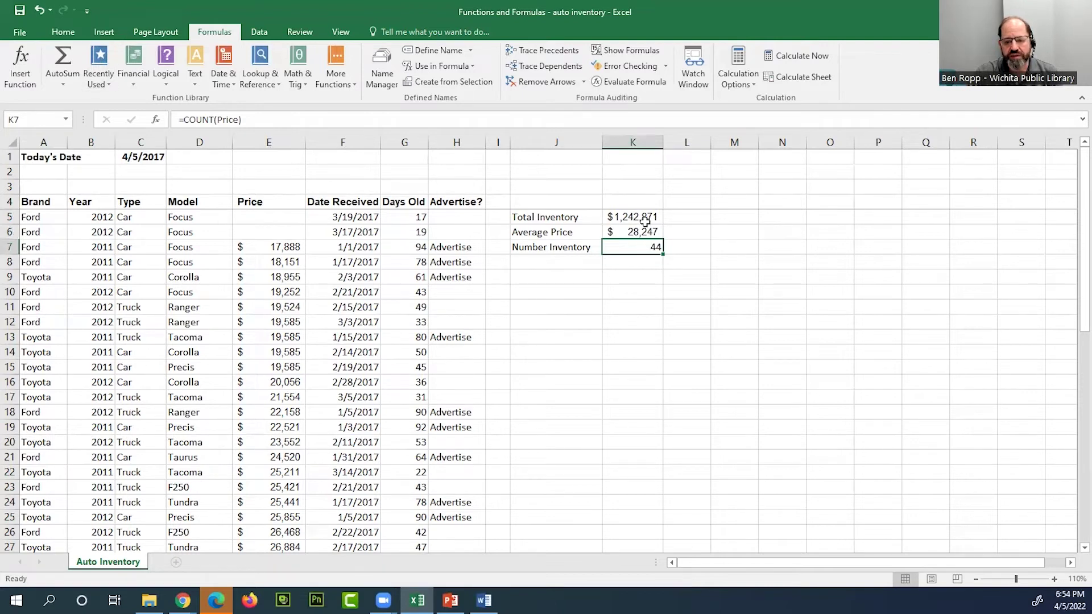
Undo the price deletions in E6 and E5, and check the Number Inventory formula in K7.
click(42, 13)
click(43, 12)
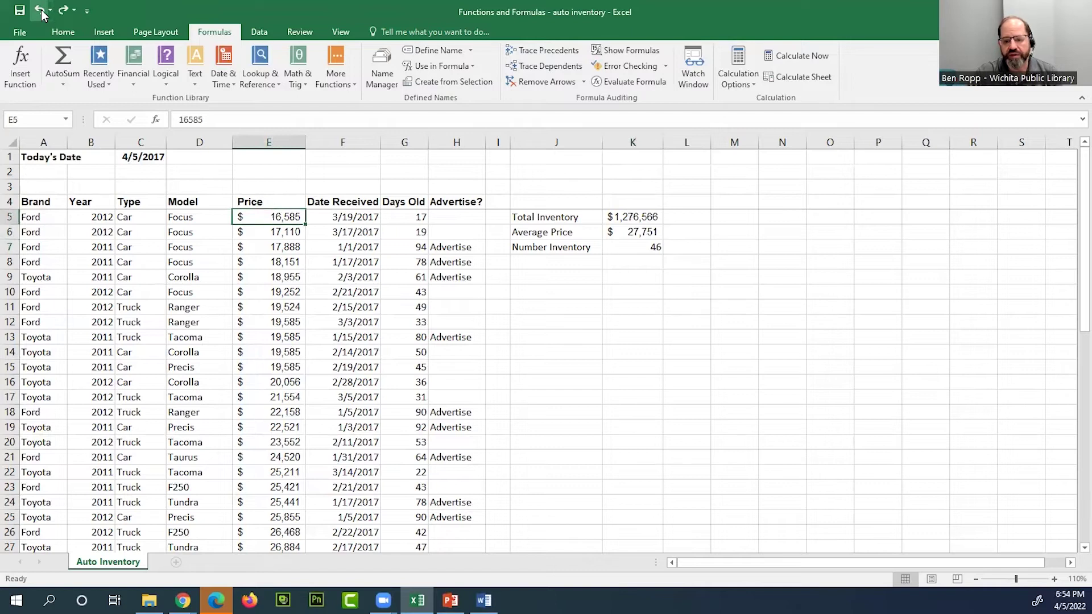
click(649, 247)
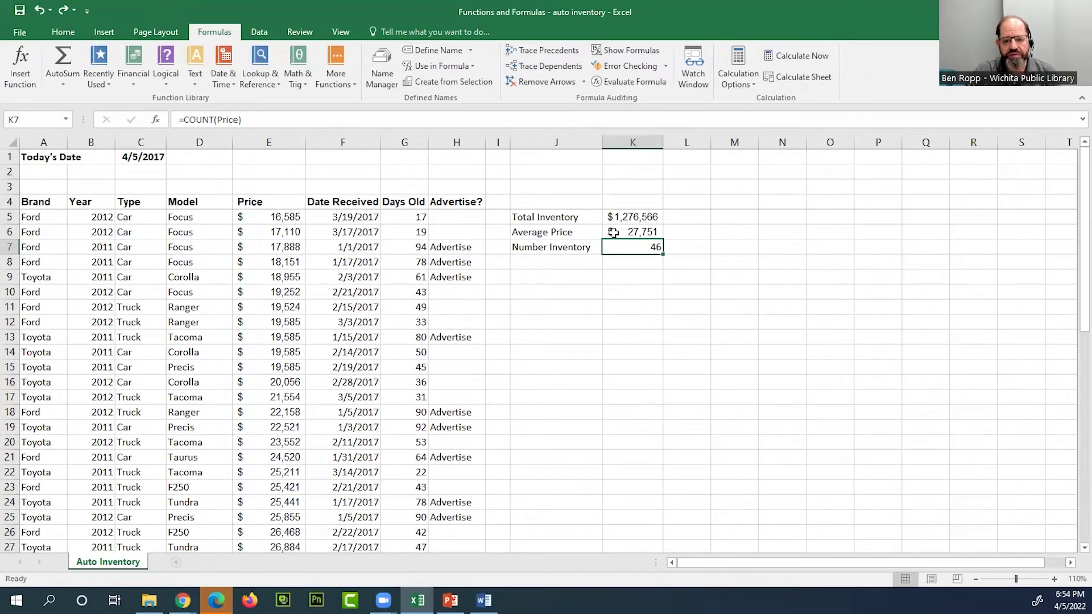
click(569, 277)
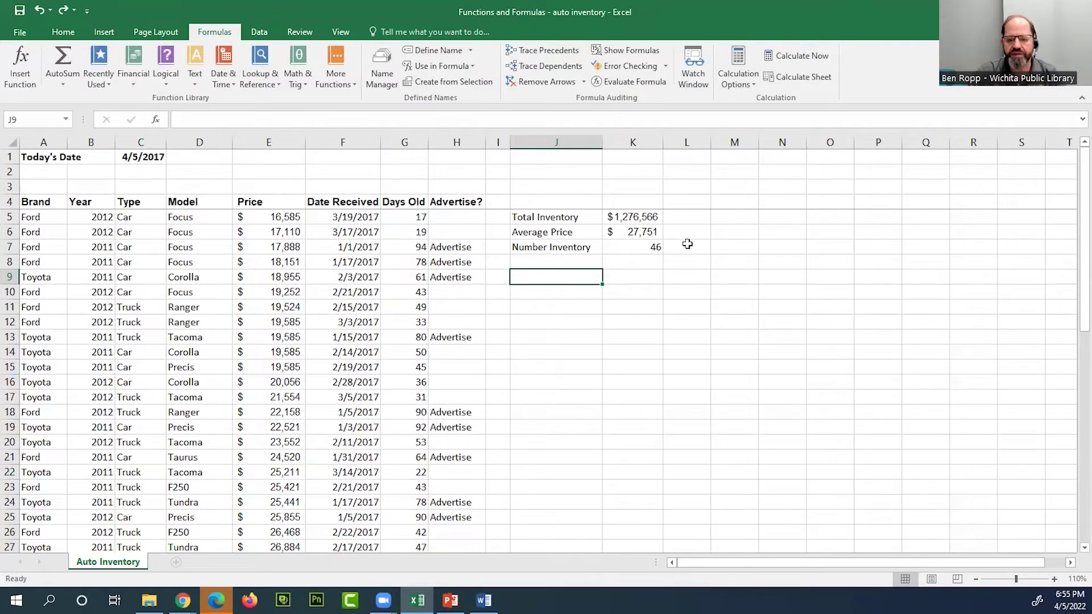
click(654, 251)
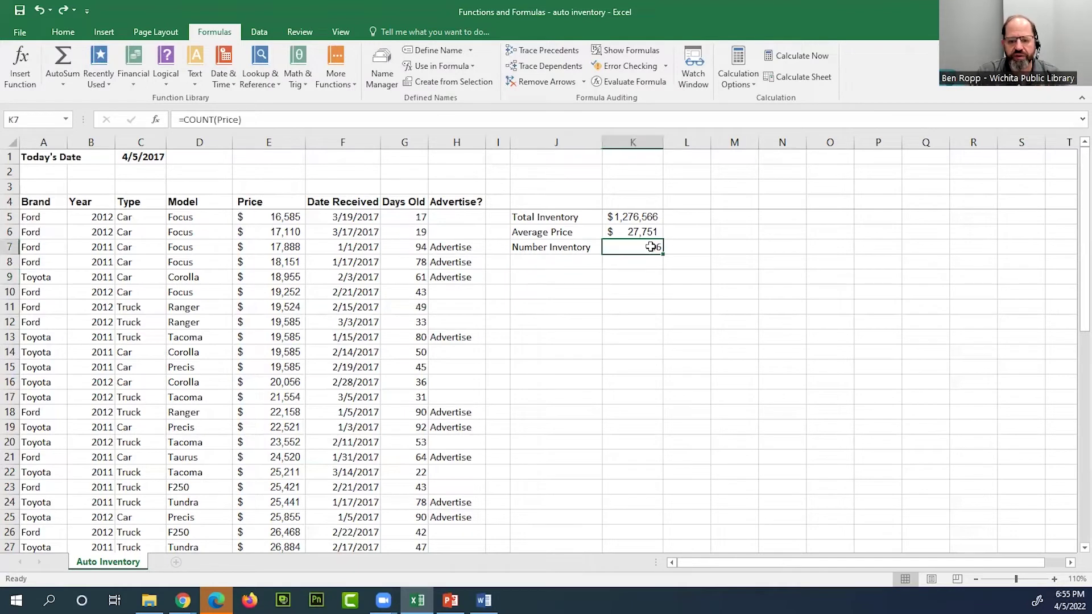
Enter the labels "# Cars", "# Trucks" and "# SUVs" in cells J9 to J11.
click(572, 281)
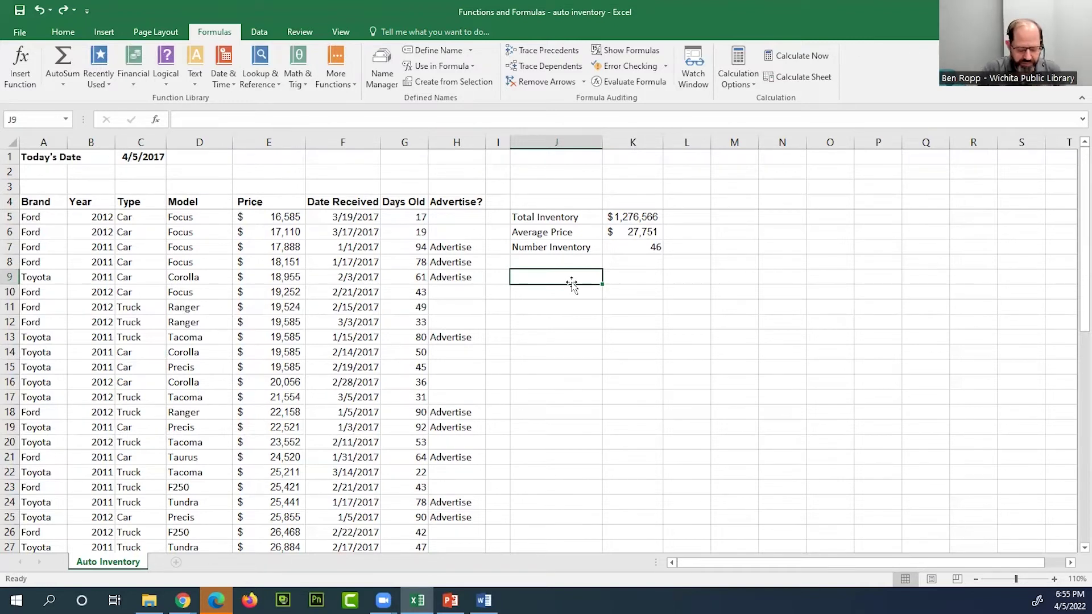
text(# Cars)
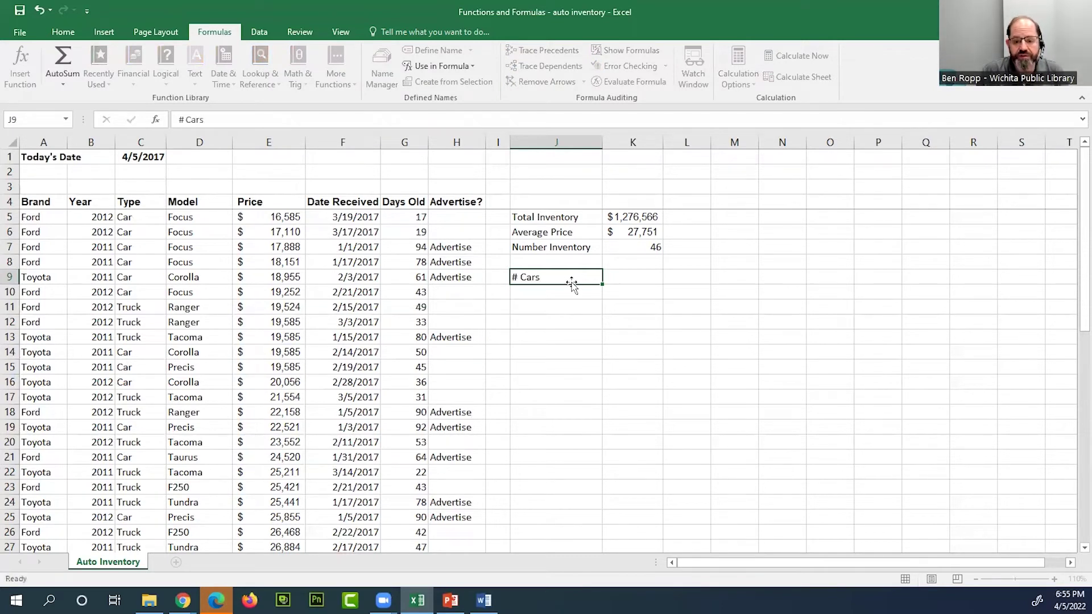
key(Return)
text(#)
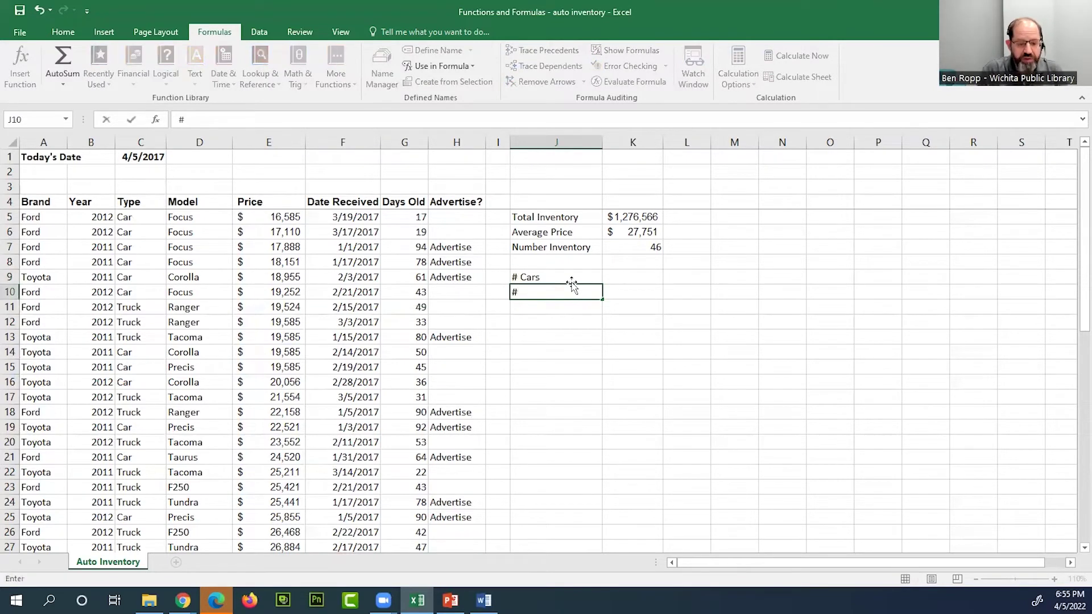
text( Ttrucks)
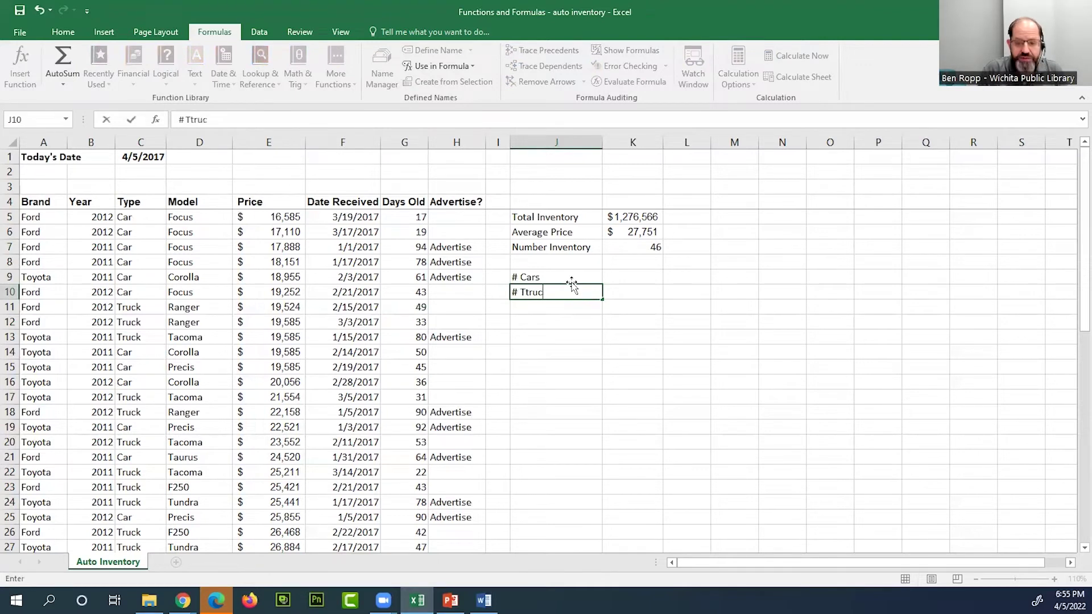
click(572, 287)
key(Return)
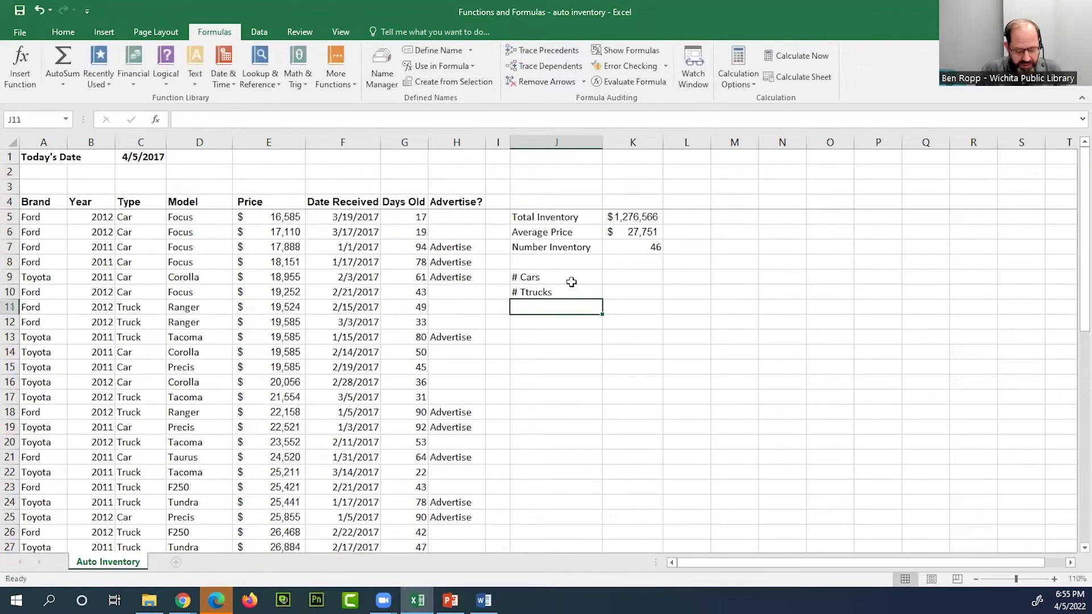
text(# SUC)
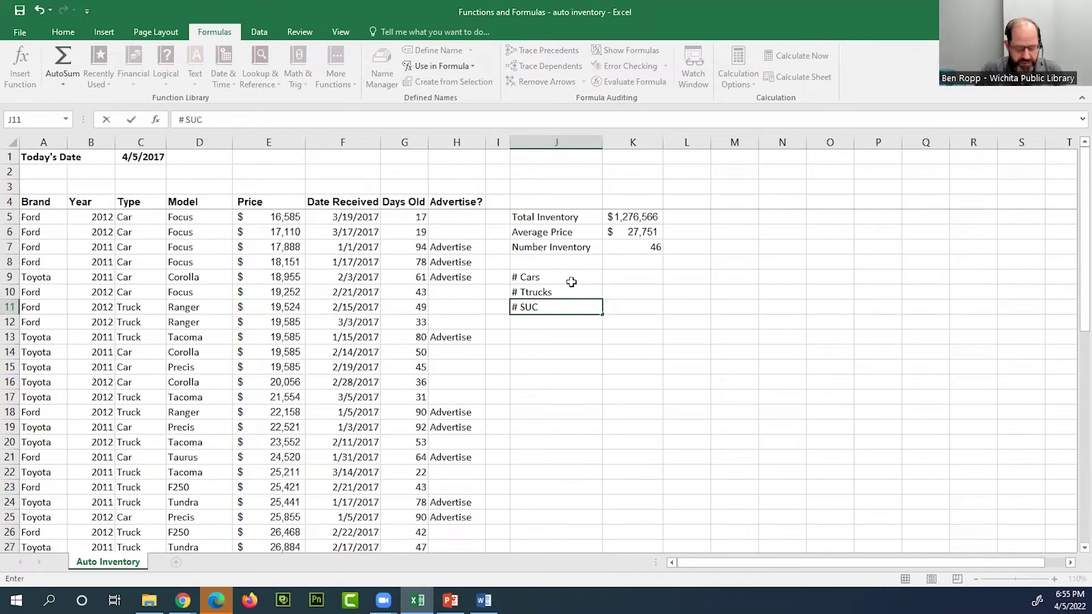
key(BackSpace)
text(Vs)
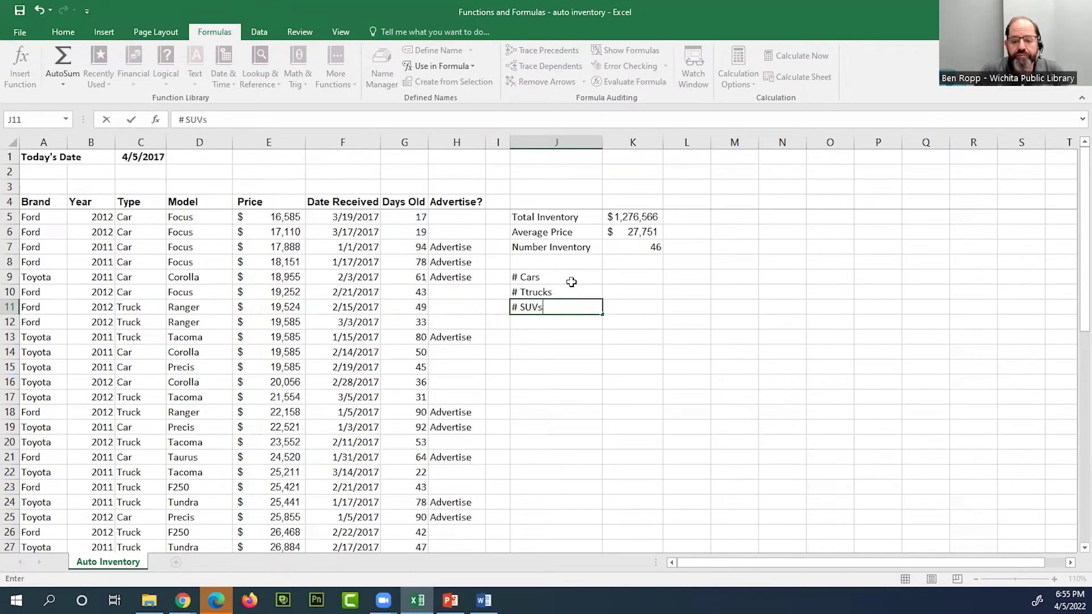
key(Return)
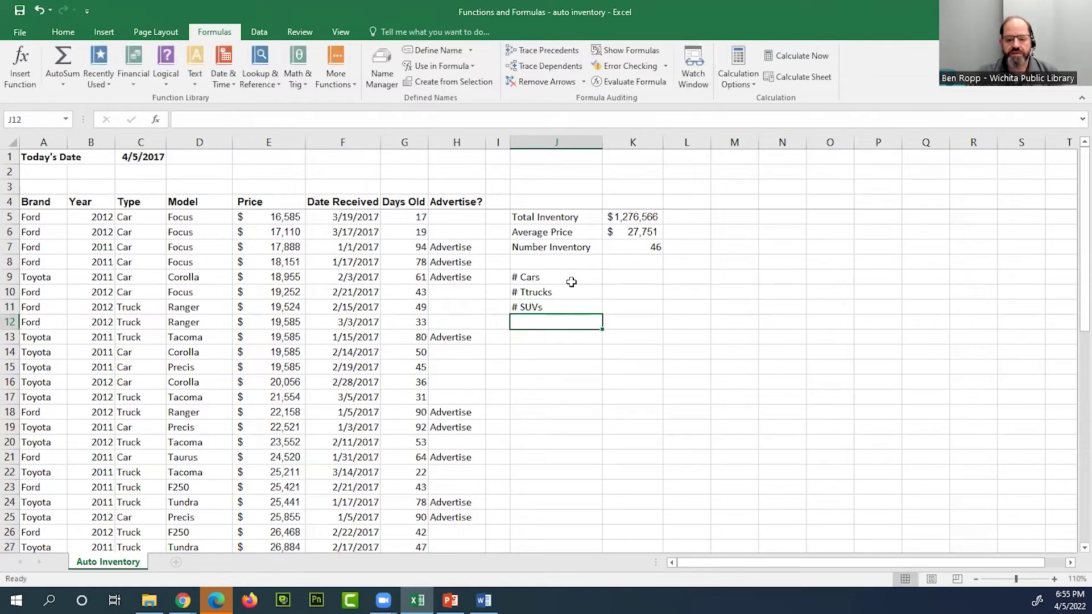
double_click(525, 291)
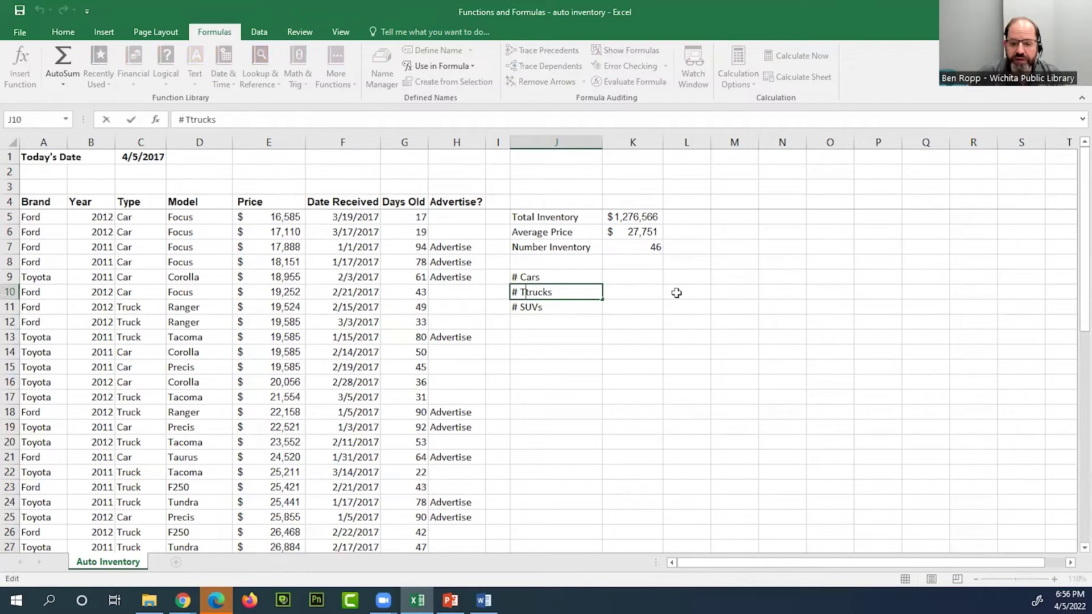
key(Delete)
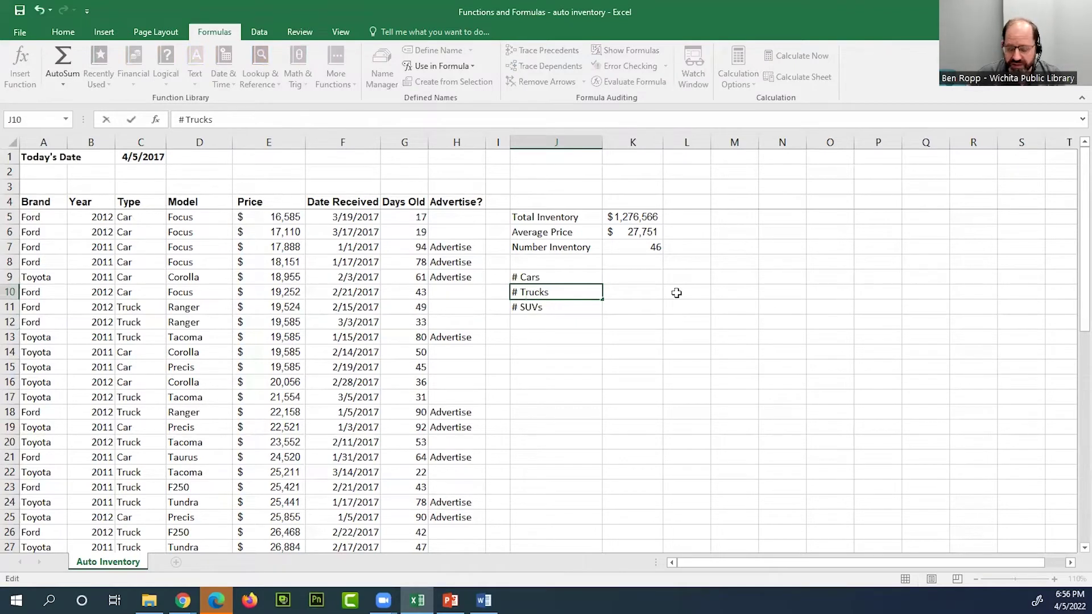
key(Return)
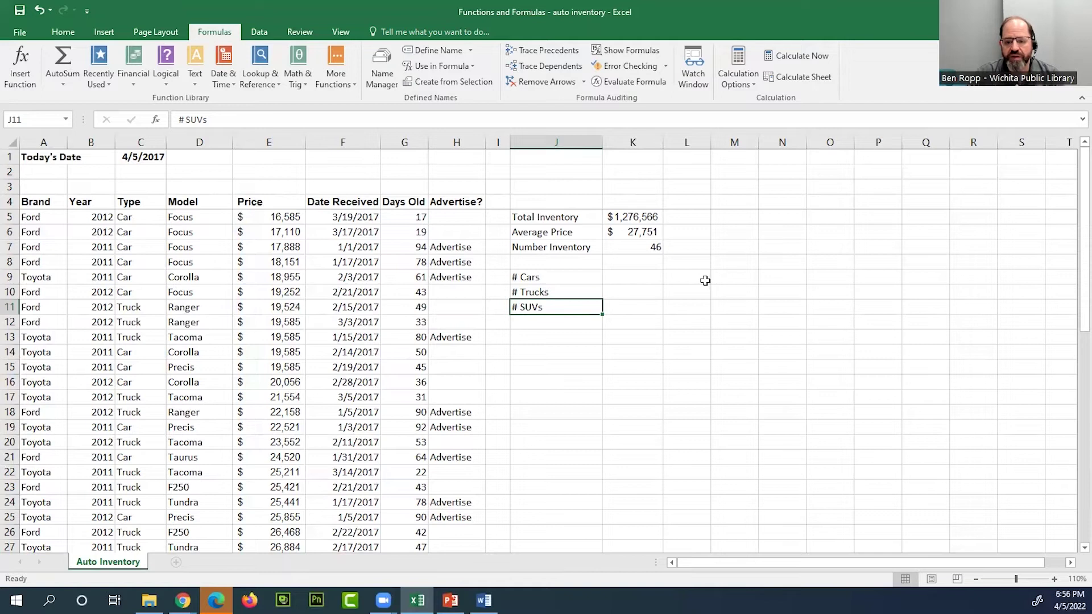
Search the functions for "count" and insert the COUNTIF function in K9, beside the "# Cars" label.
click(633, 276)
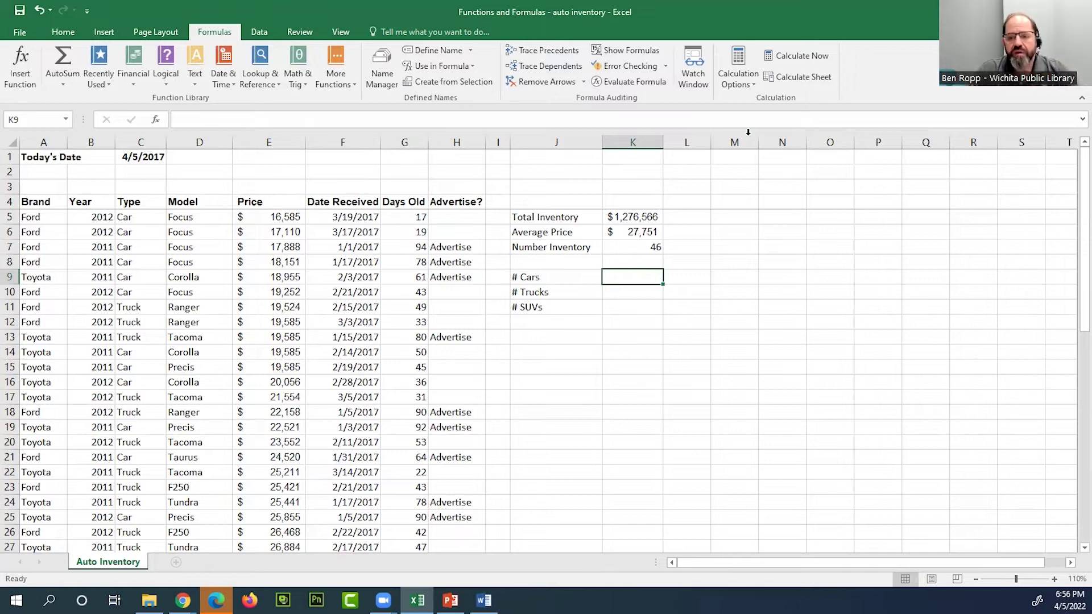
click(20, 62)
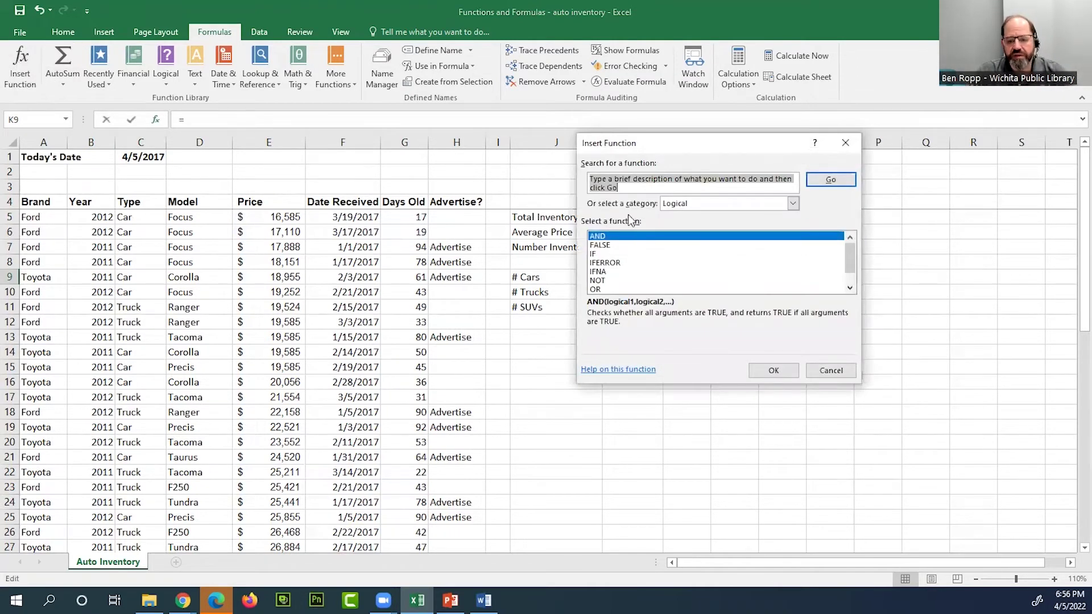
text(count)
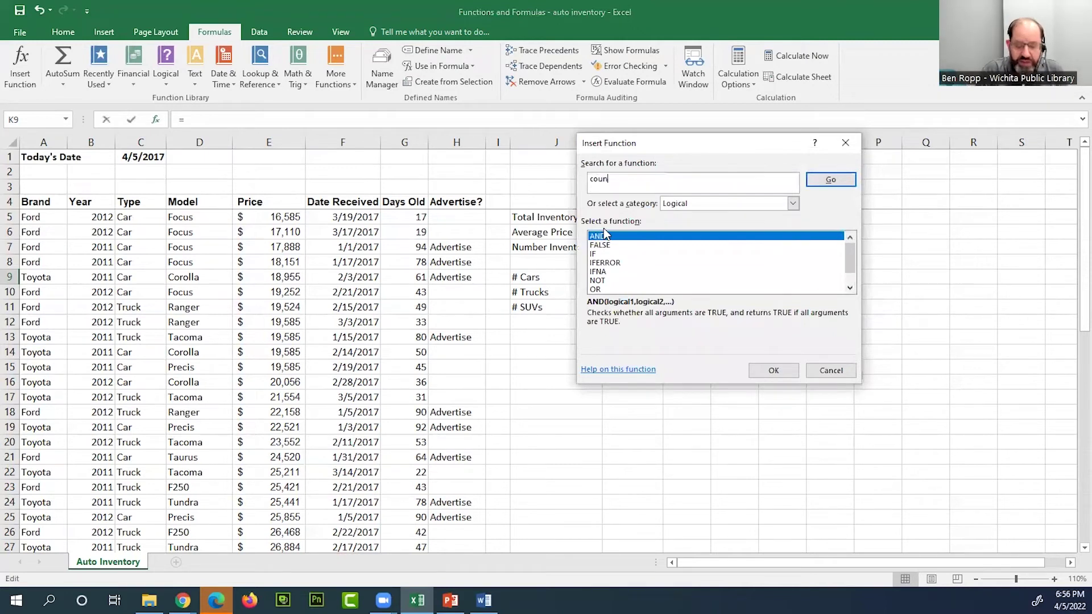
click(830, 179)
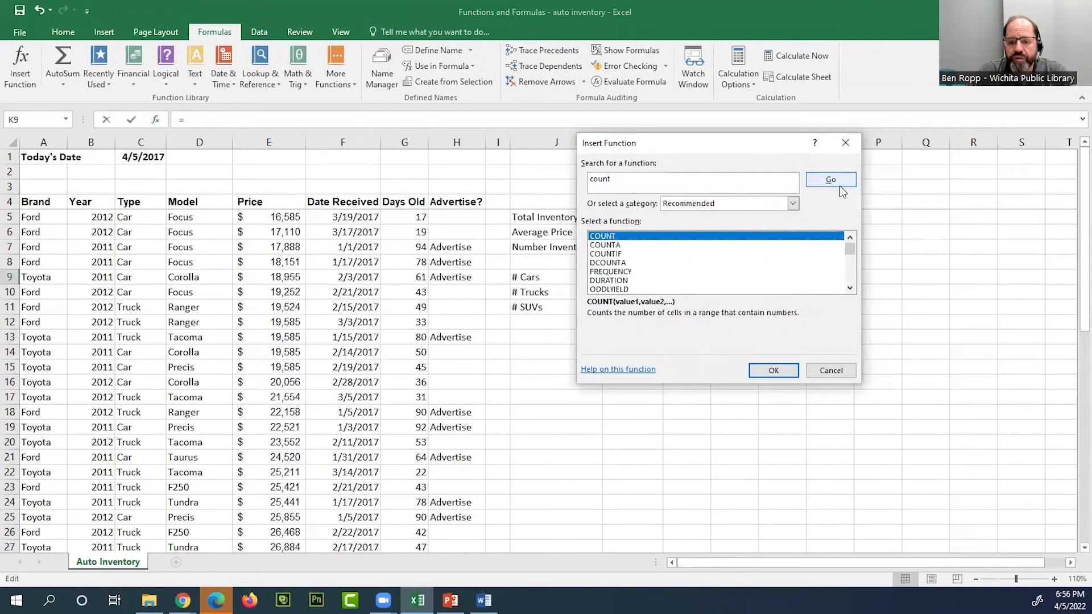
click(619, 257)
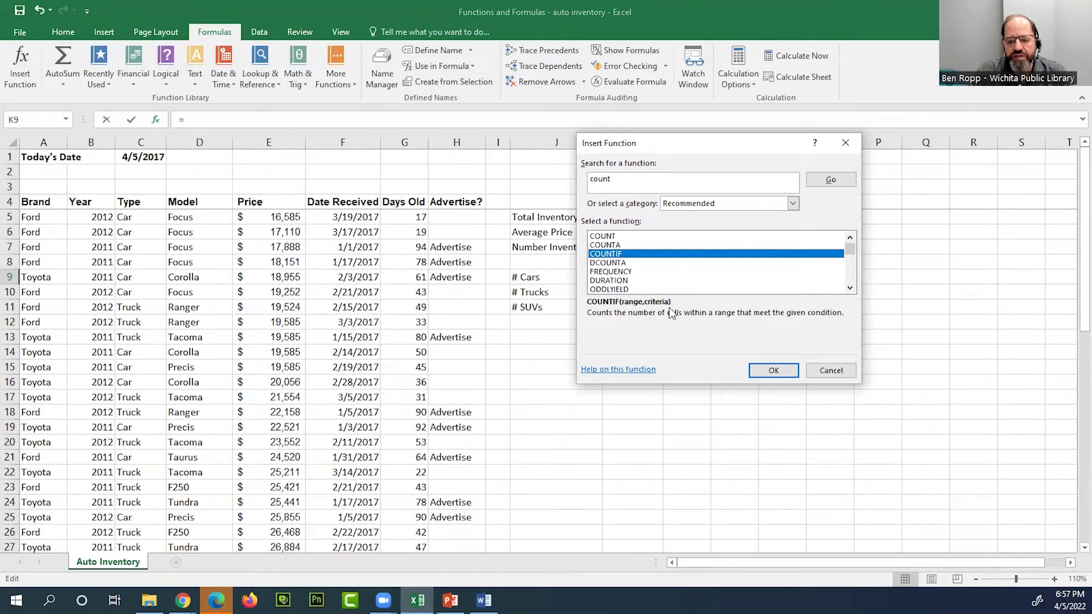
click(653, 303)
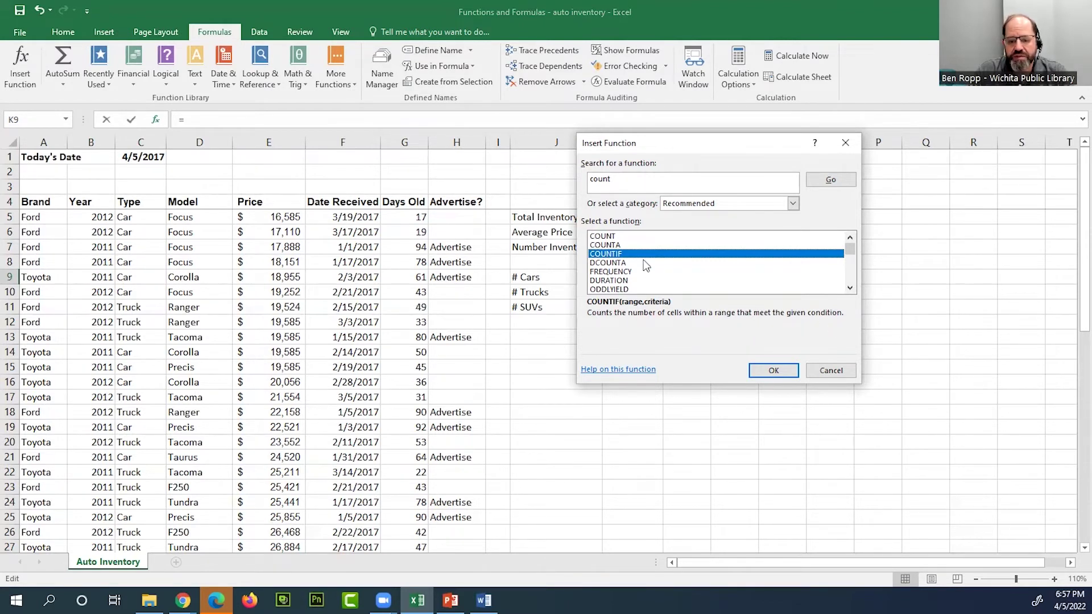
click(786, 372)
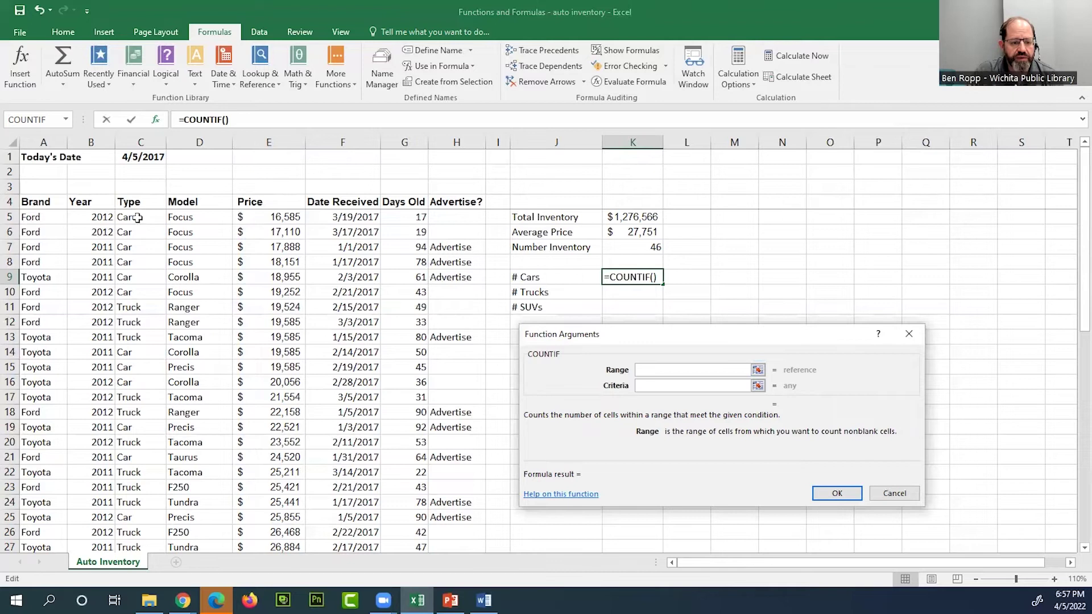
Complete the COUNTIF formula in K9 with the Type named range and the criteria "Car".
drag(135, 214, 136, 389)
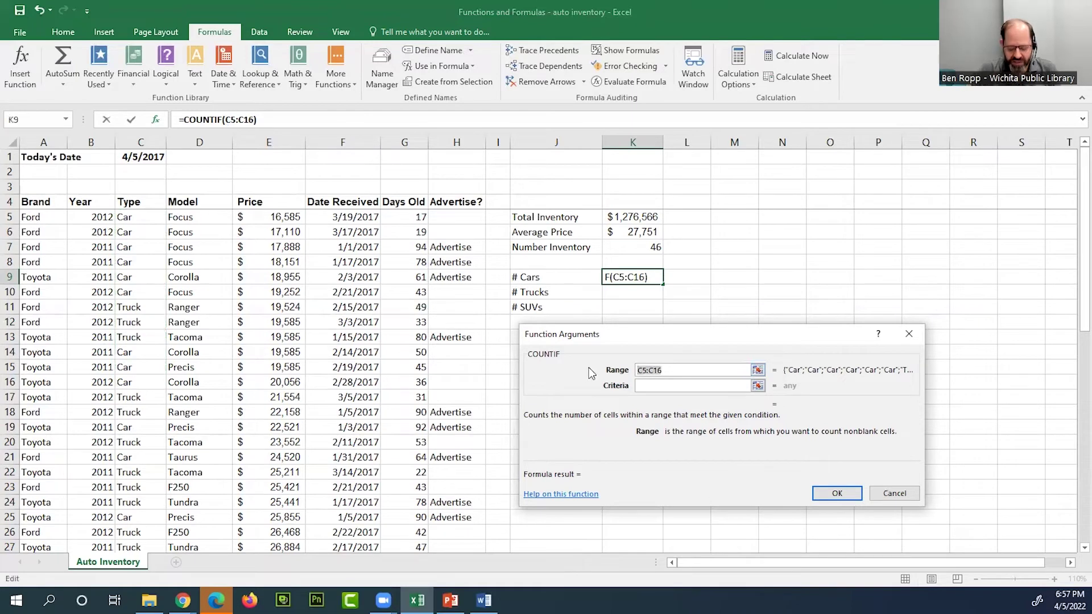
text(Type)
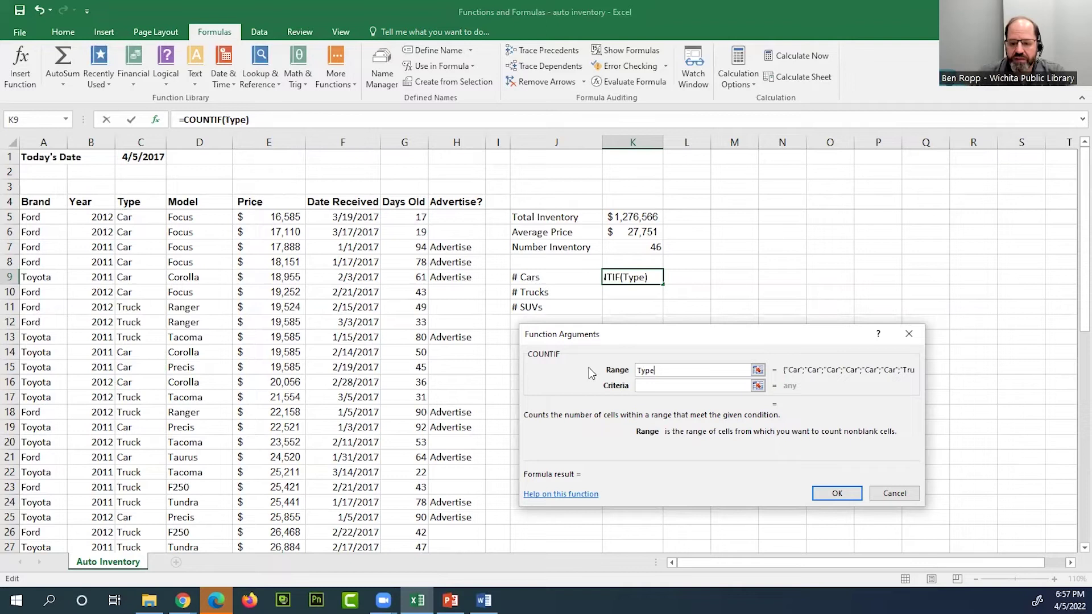
click(668, 385)
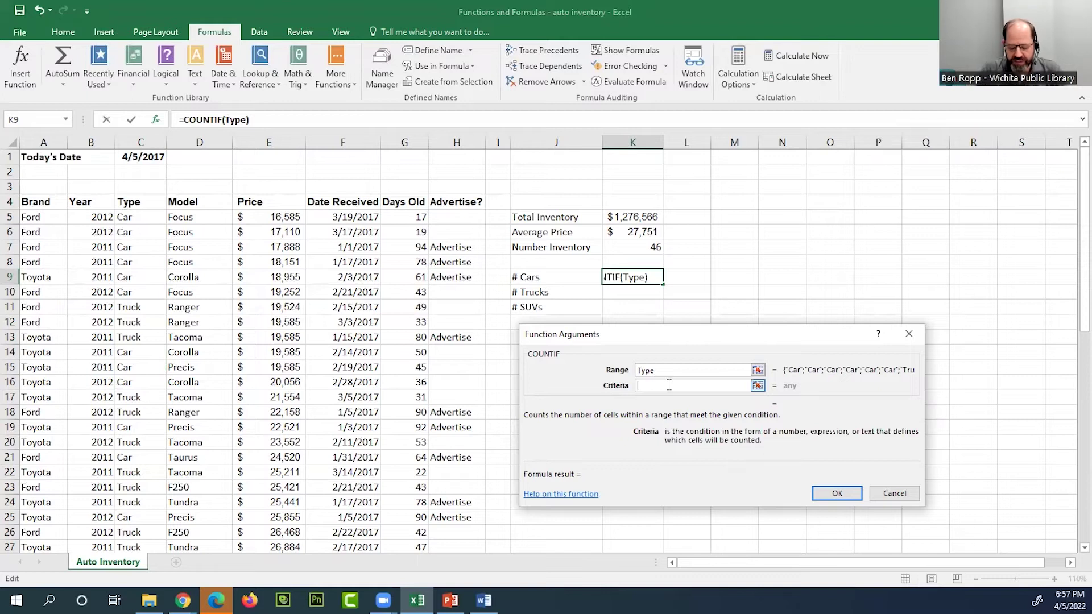
text(")
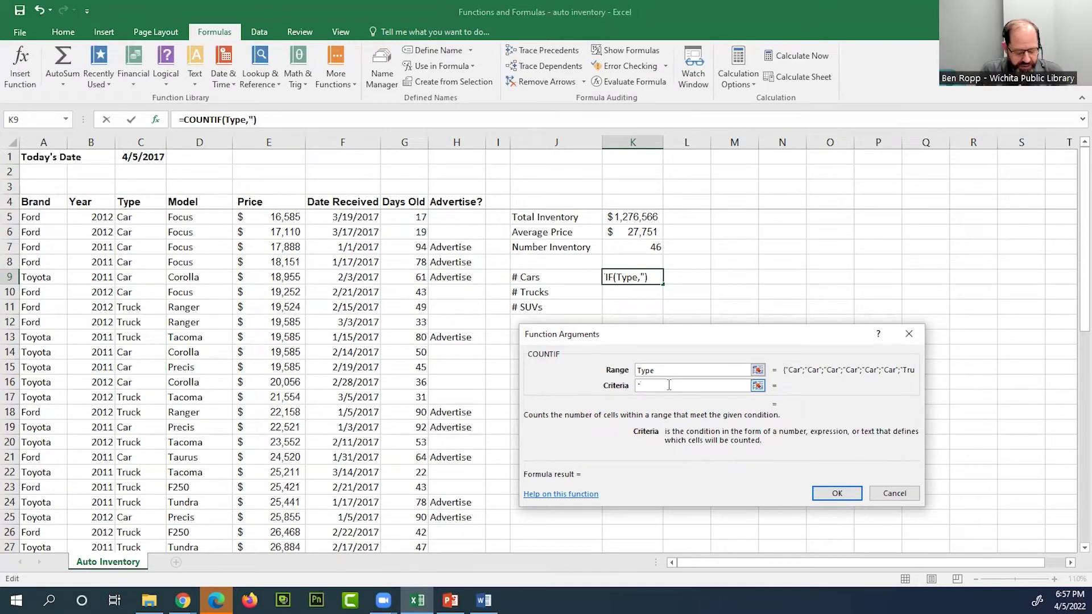
text(Car)
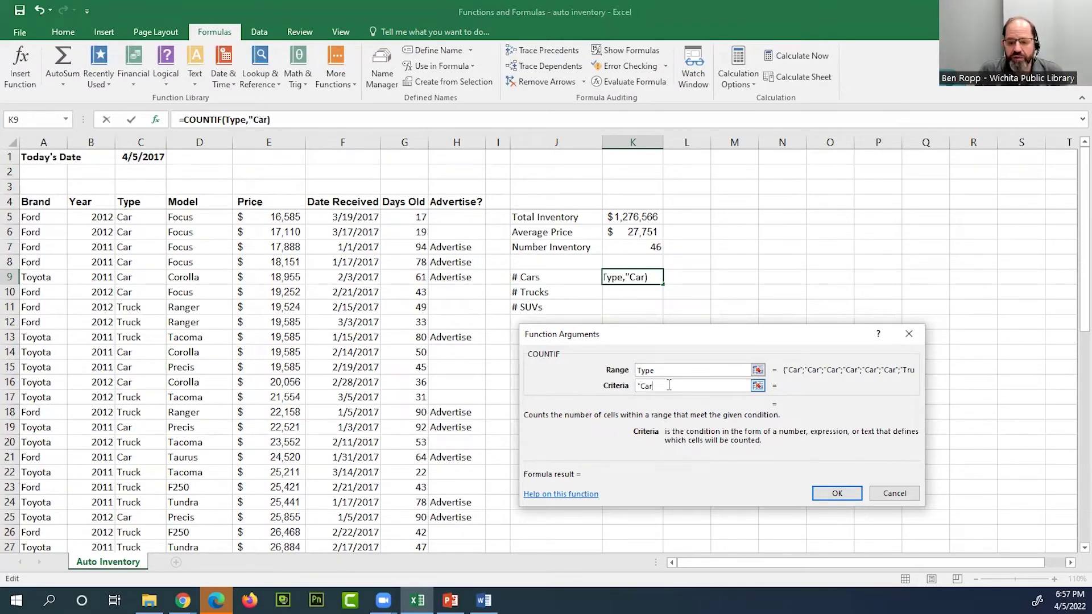
text(")
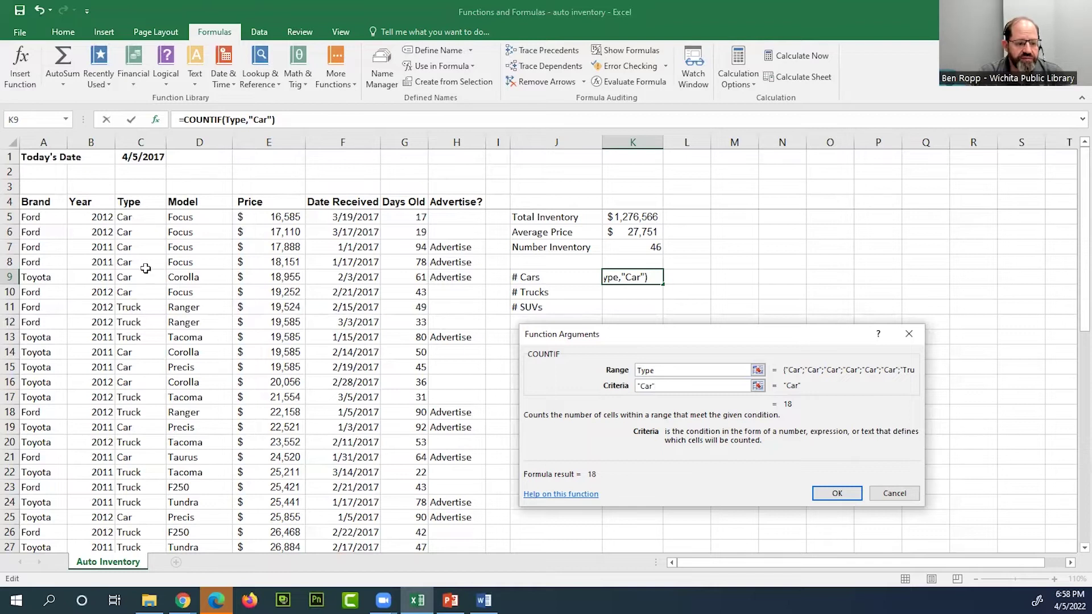
scroll(151, 309, down, 10)
scroll(152, 364, down, 3)
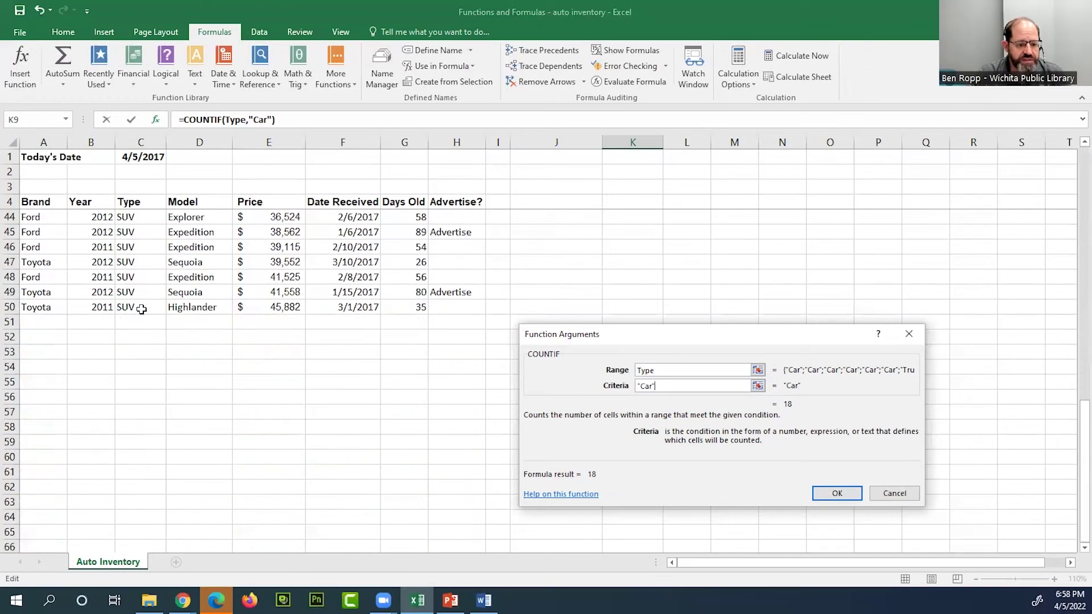
scroll(678, 497, up, 13)
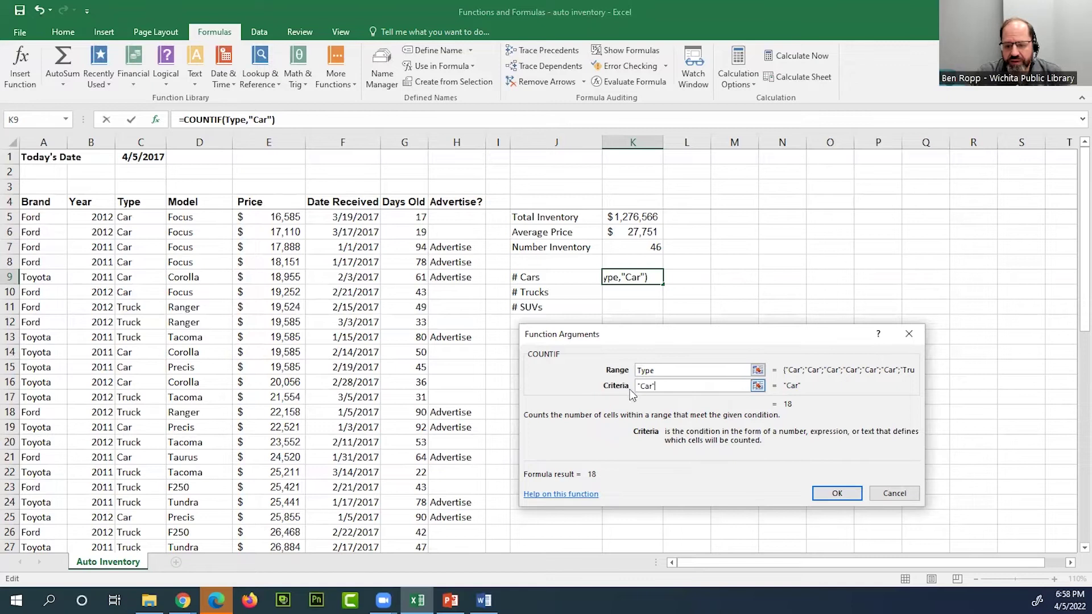
click(681, 374)
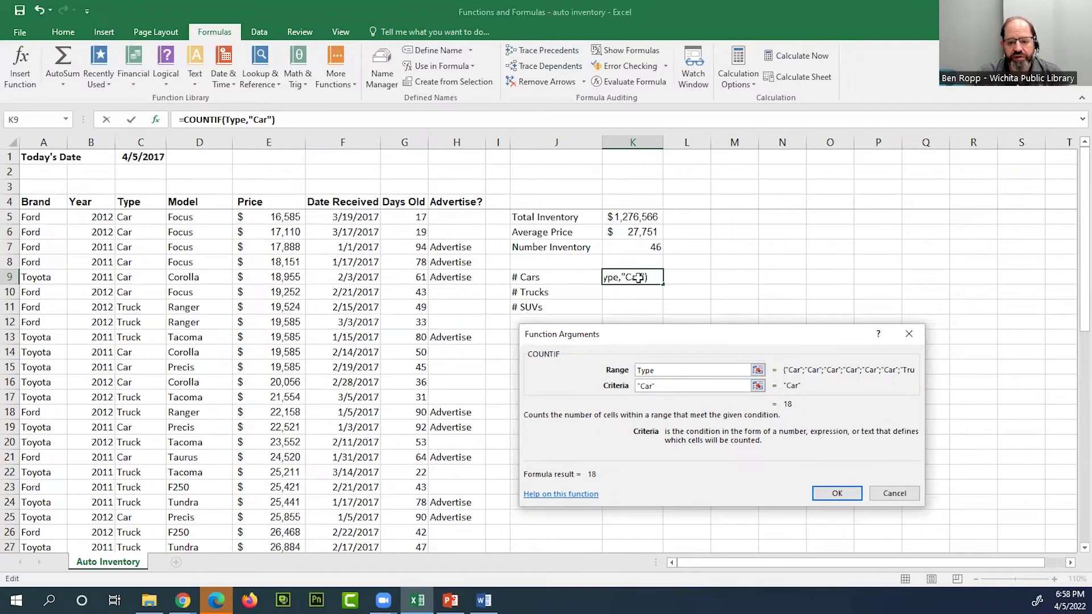
click(849, 494)
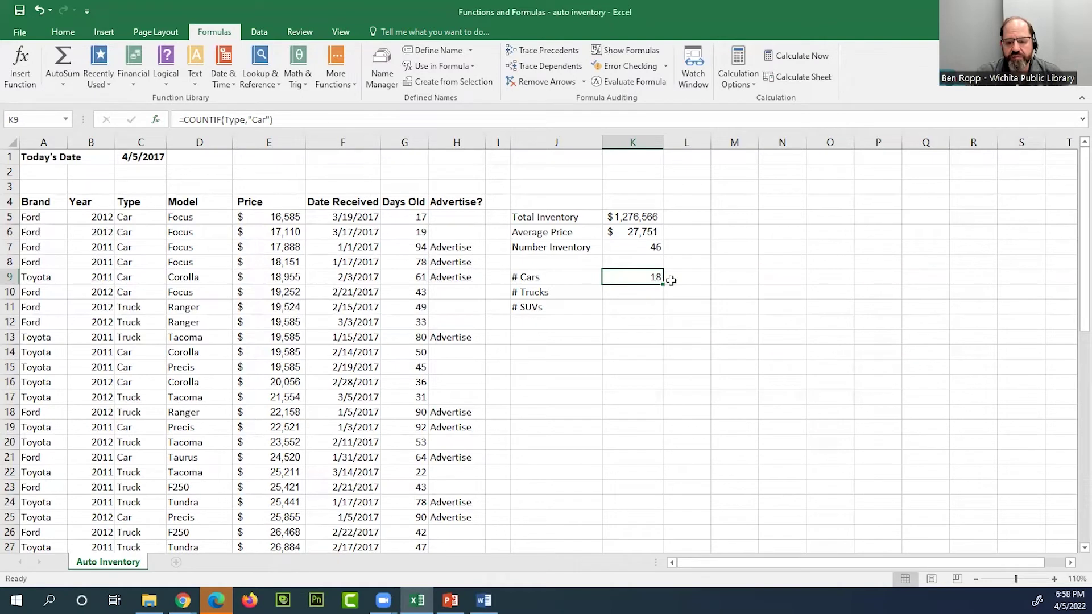
Examine which cells of the Type column the COUNTIF formula in K9 covers, down to the last inventory row.
double_click(628, 277)
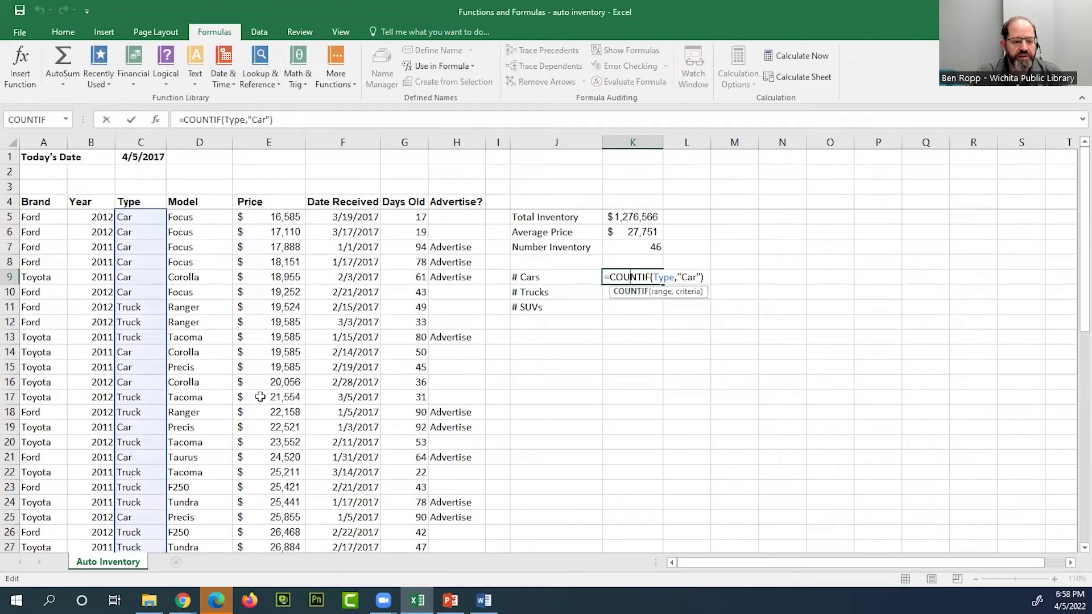
scroll(211, 401, down, 6)
scroll(211, 400, down, 5)
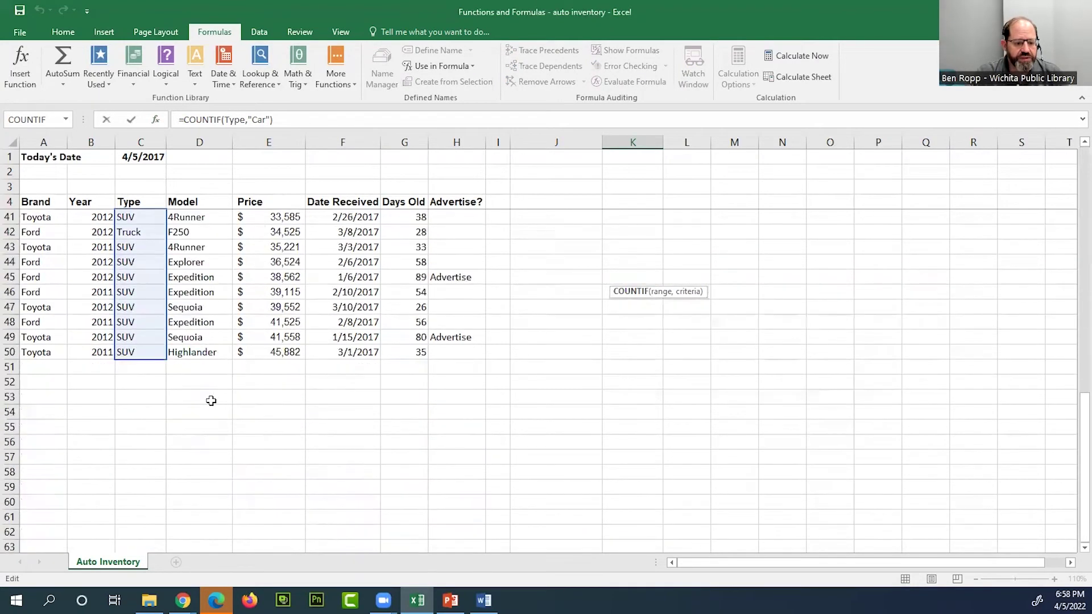
scroll(211, 401, up, 10)
scroll(211, 400, up, 1)
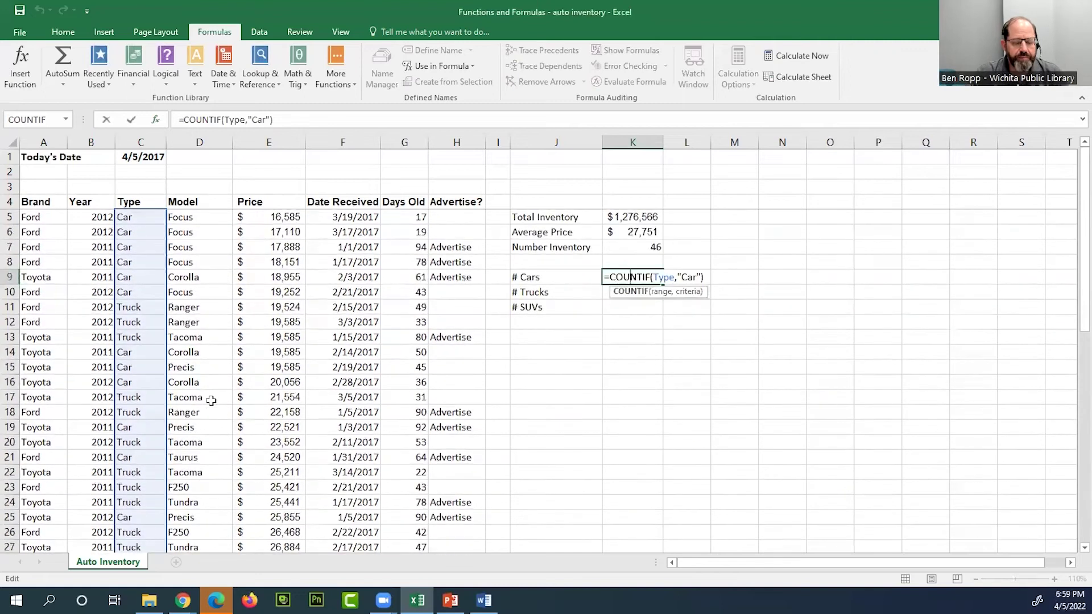
scroll(147, 305, down, 12)
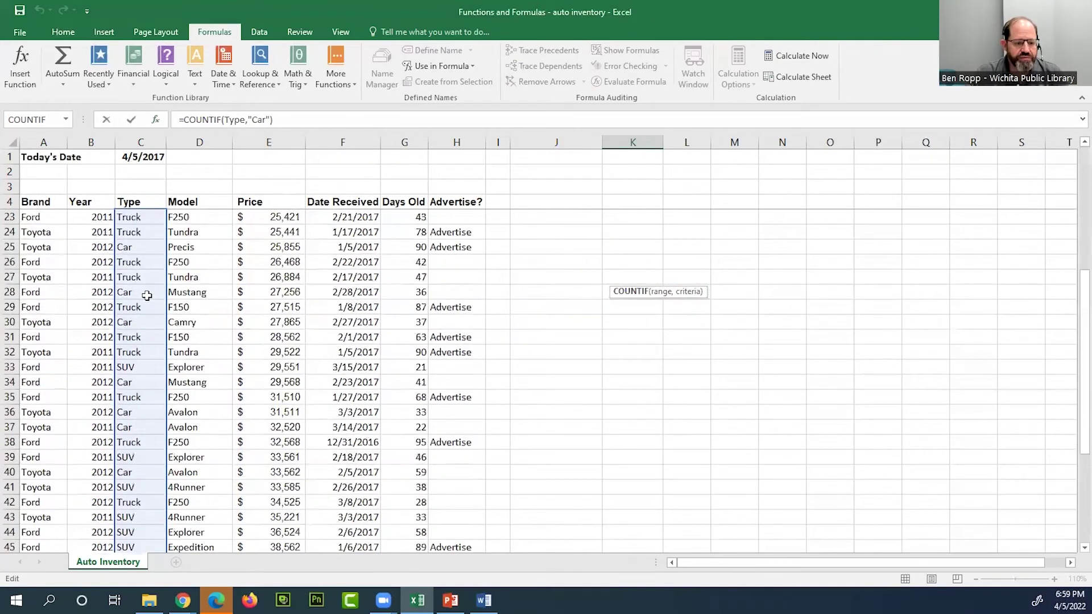
scroll(148, 305, up, 12)
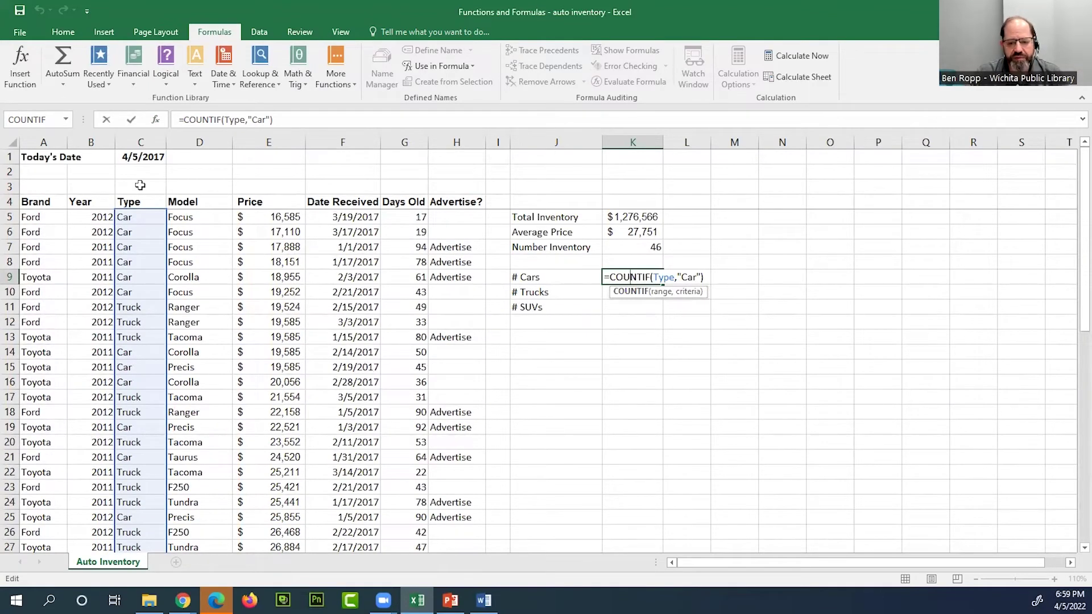
key(Return)
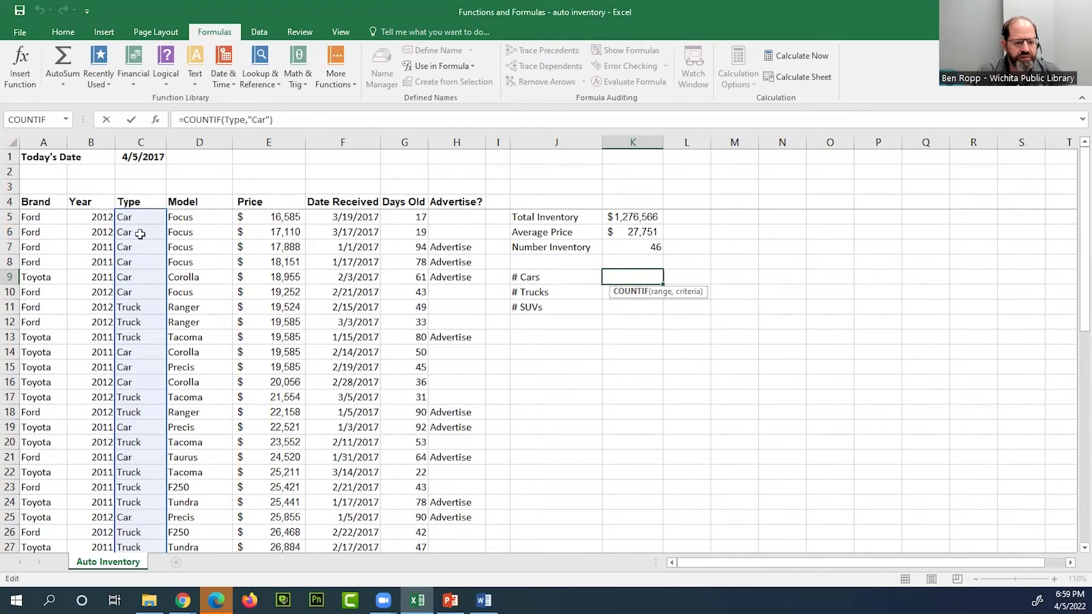
scroll(140, 234, down, 12)
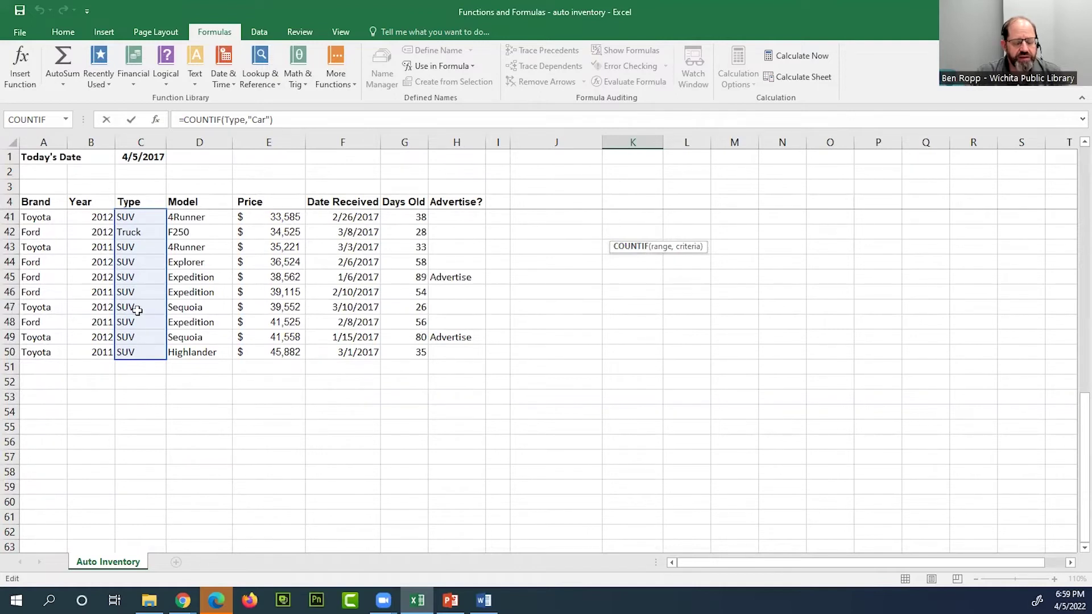
scroll(137, 309, up, 12)
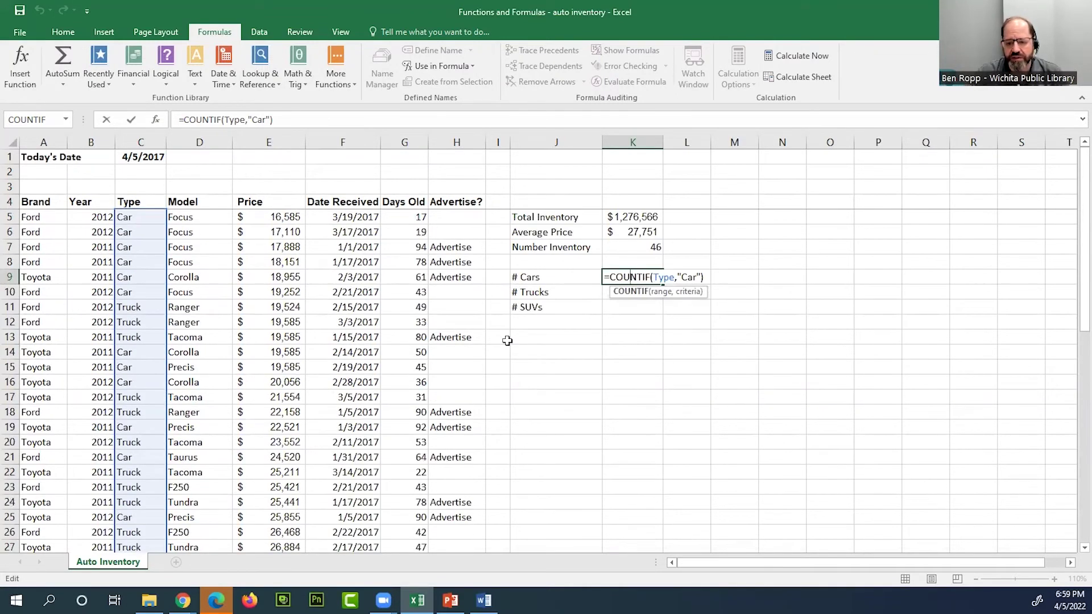
key(Return)
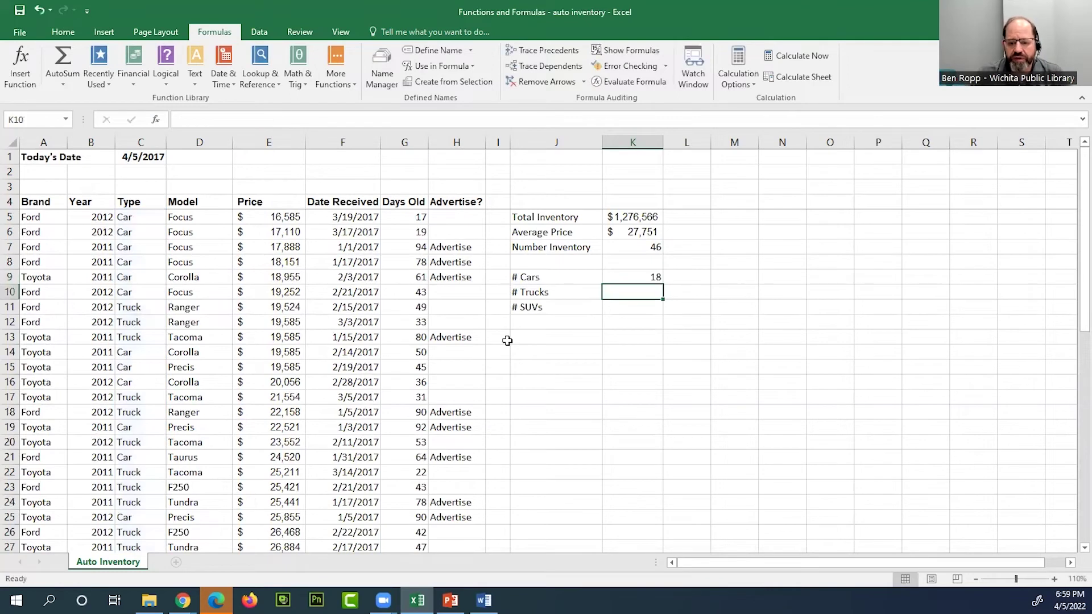
Fill the COUNTIF formula from K9 down through K11 and check the formula in K9.
click(655, 278)
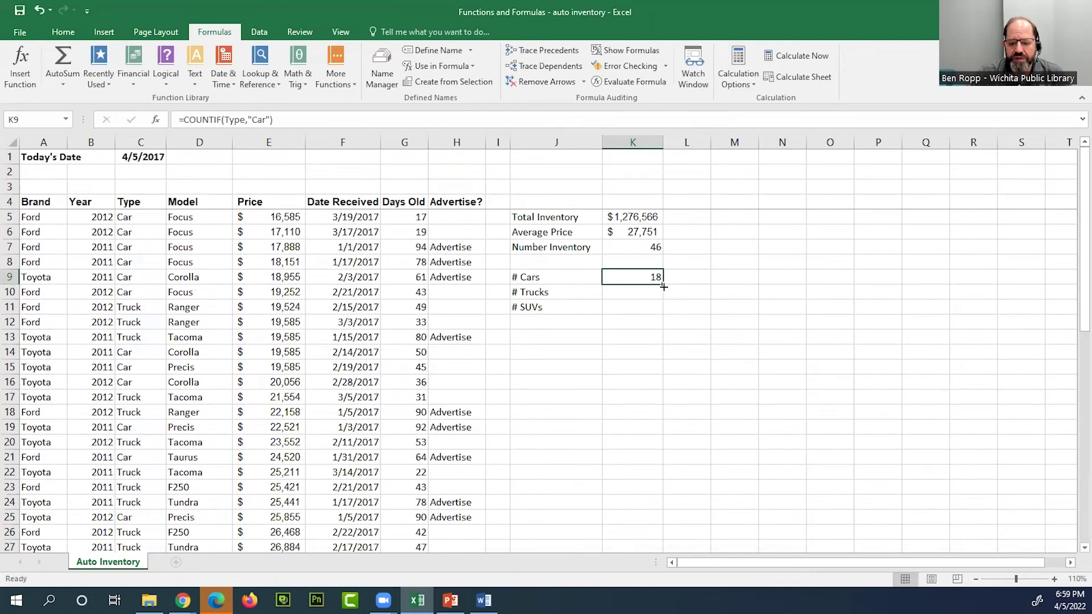
drag(663, 288, 663, 313)
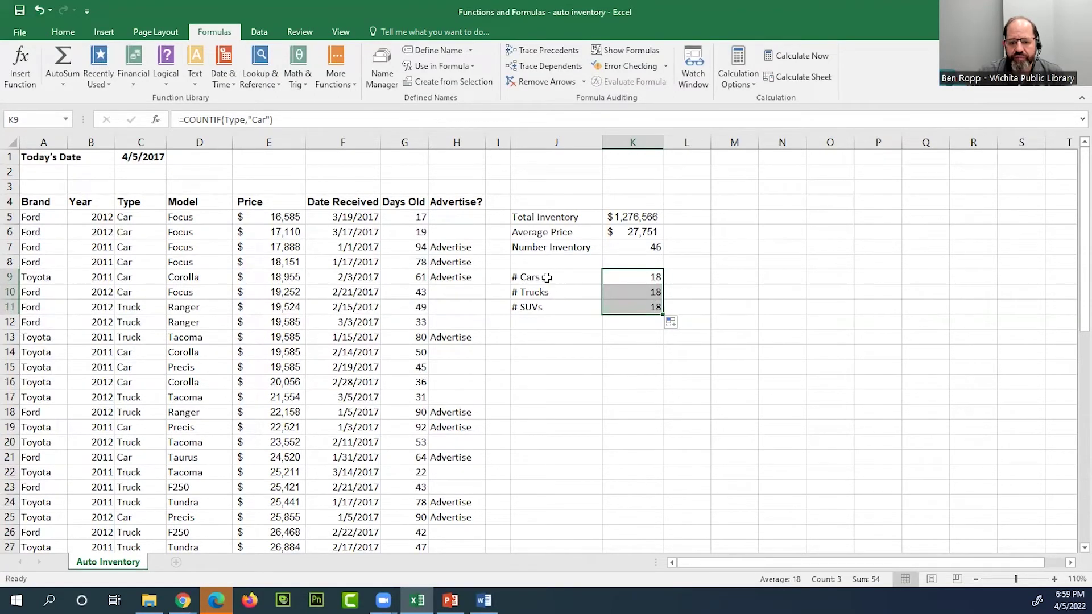
double_click(643, 279)
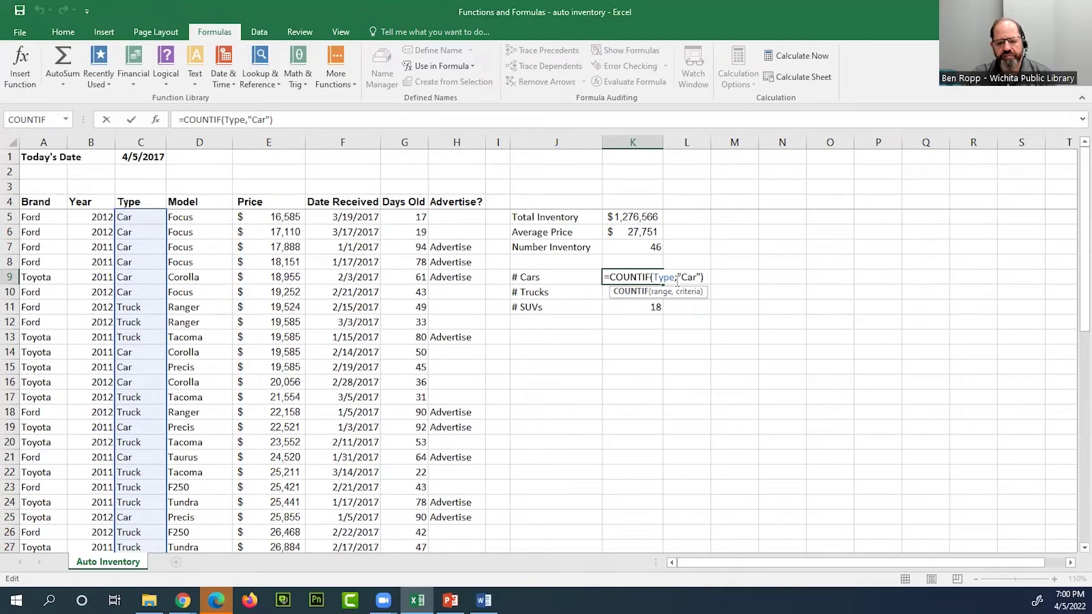
click(640, 336)
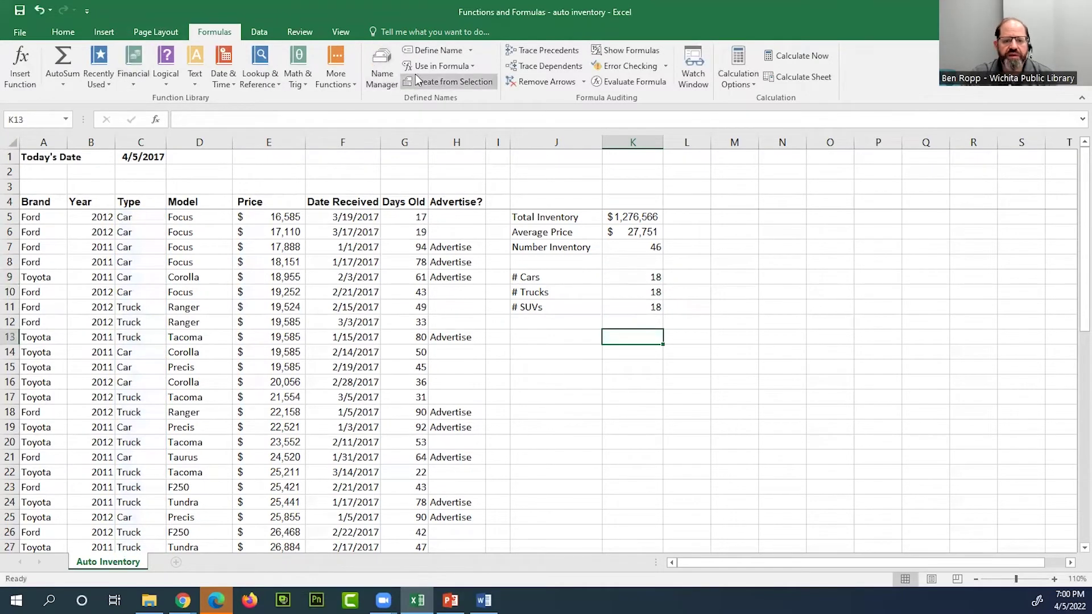
Check in the Name Manager which cells the Type named range refers to, widening the Refers To column.
click(384, 67)
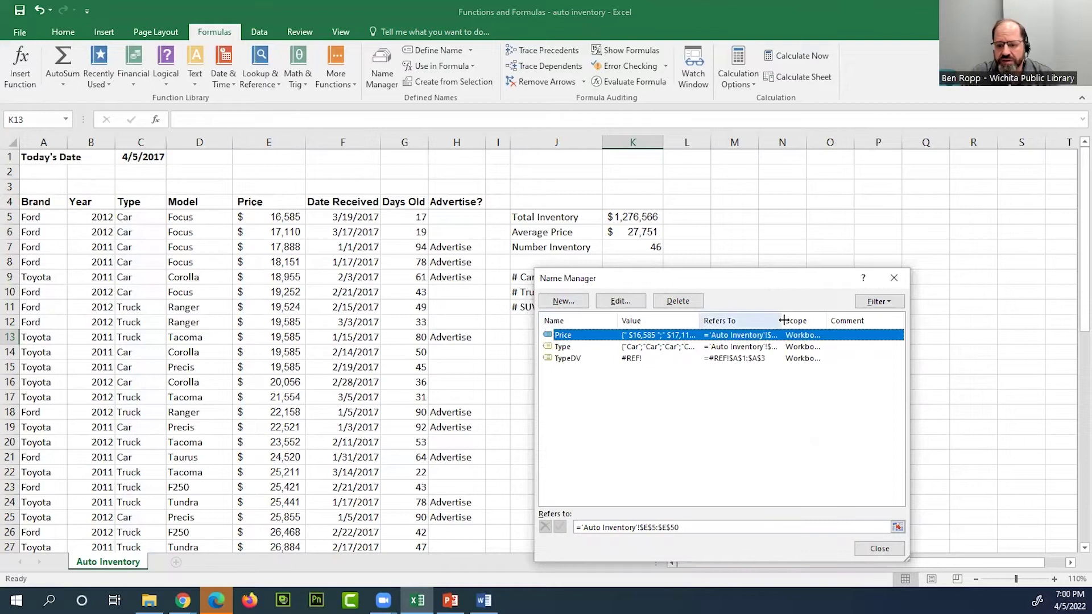
drag(779, 317, 820, 318)
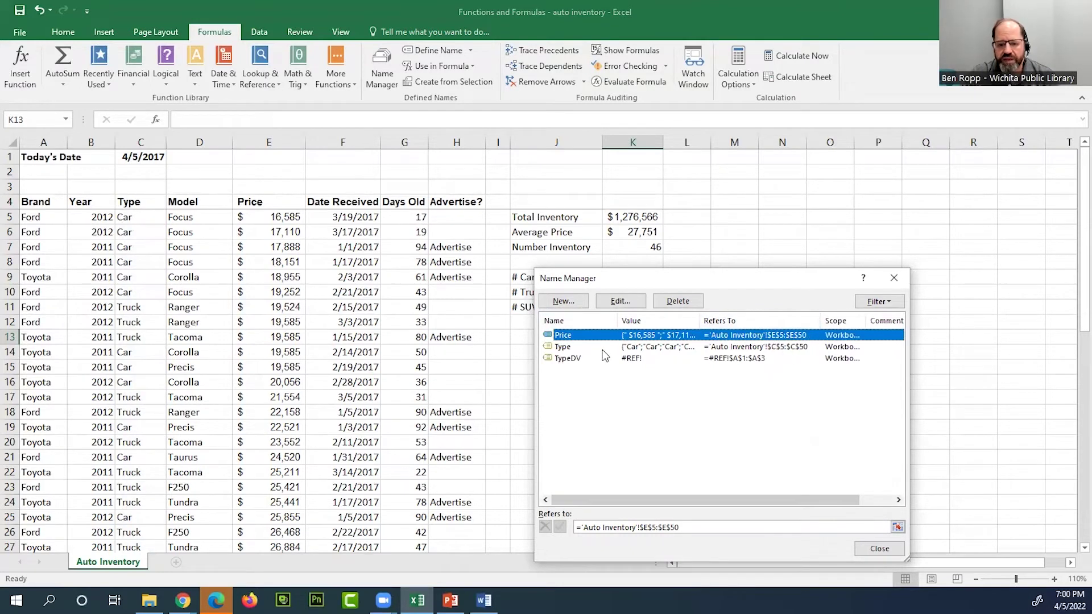
click(657, 348)
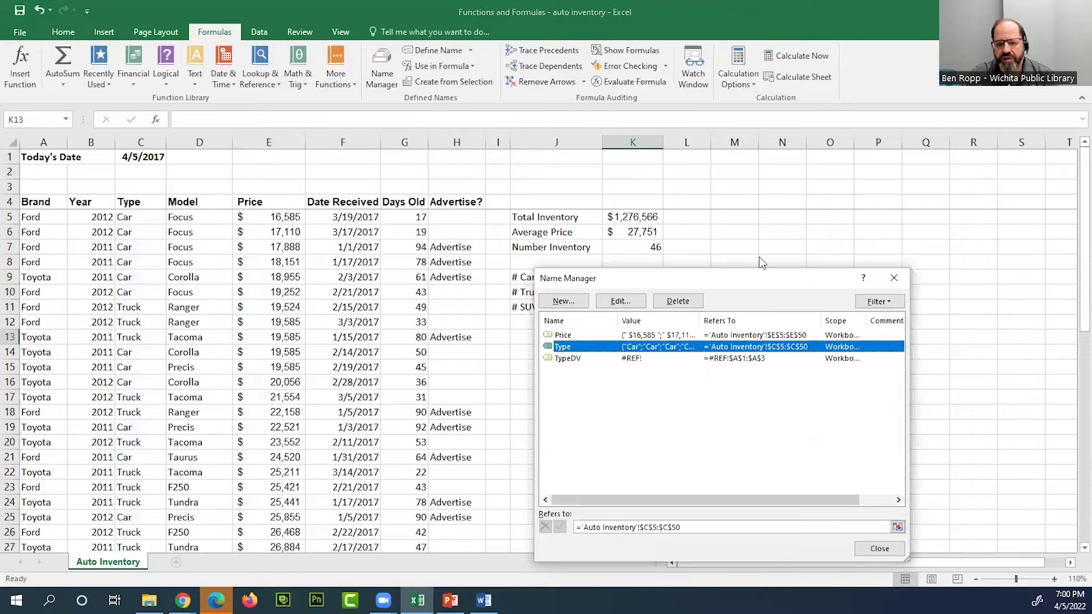
drag(761, 278, 490, 127)
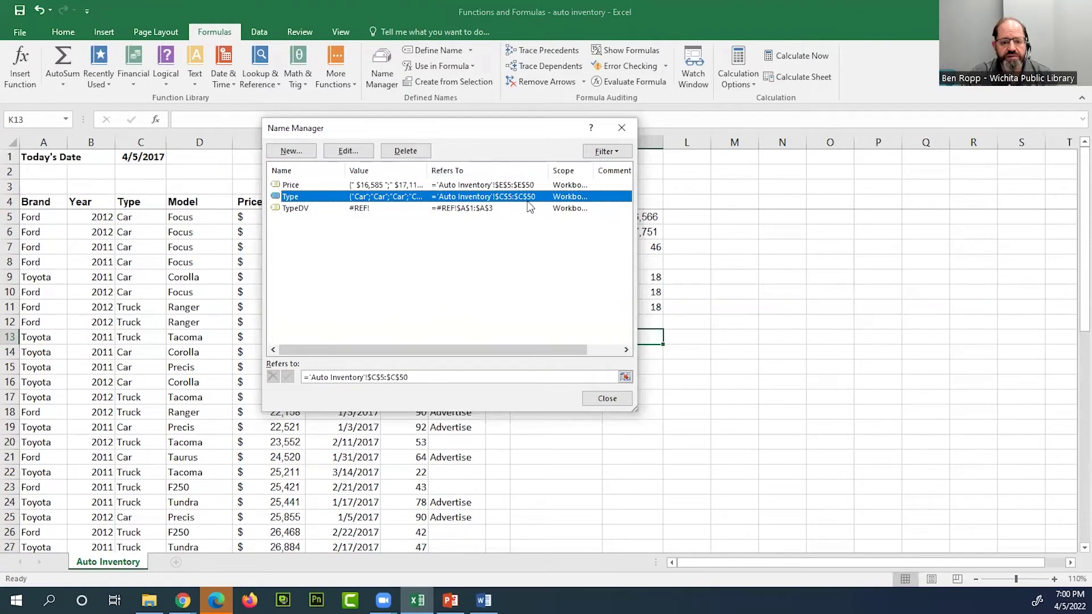
click(620, 398)
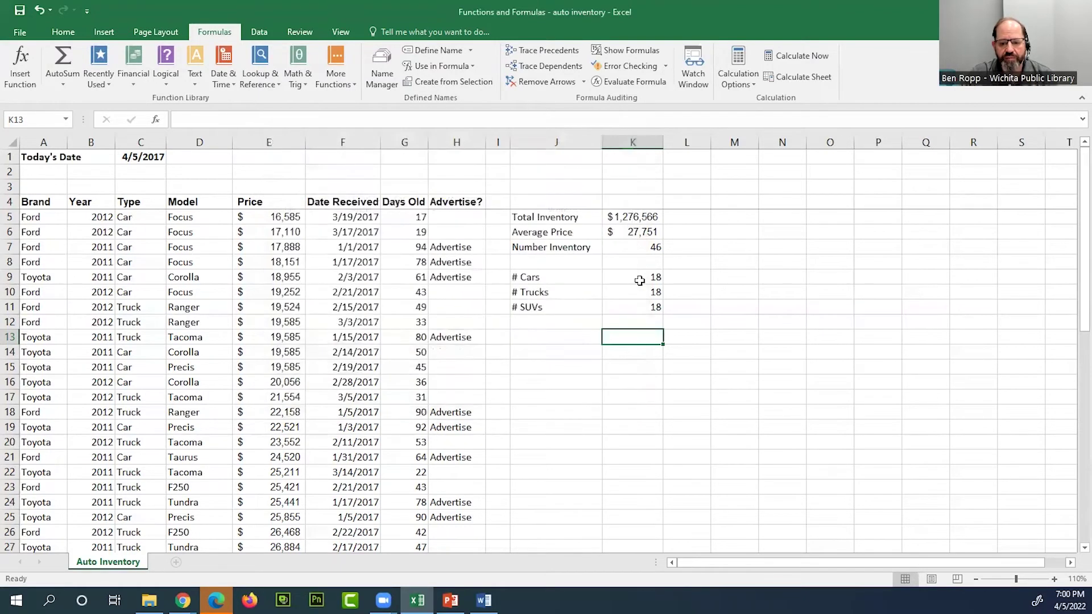
Inspect the Type range argument of the COUNTIF formula in K9.
click(640, 281)
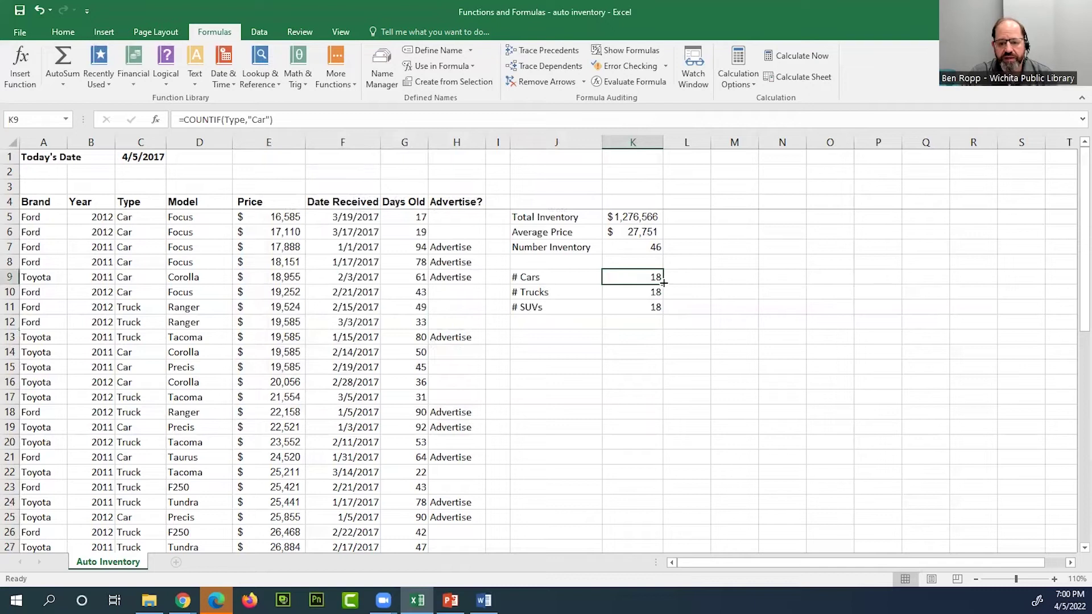
double_click(644, 277)
drag(673, 276, 658, 280)
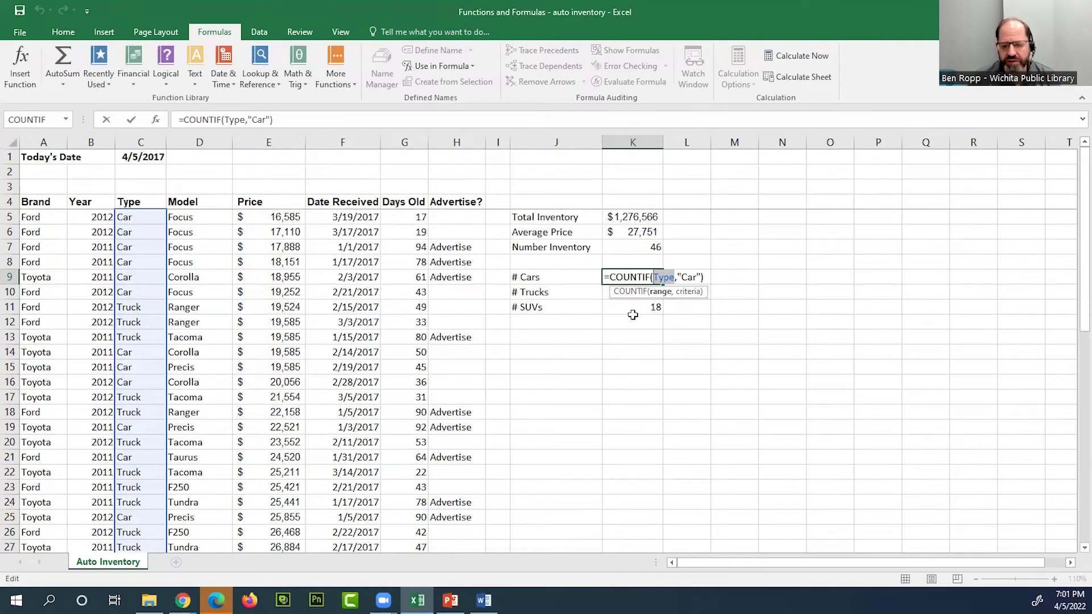
key(Return)
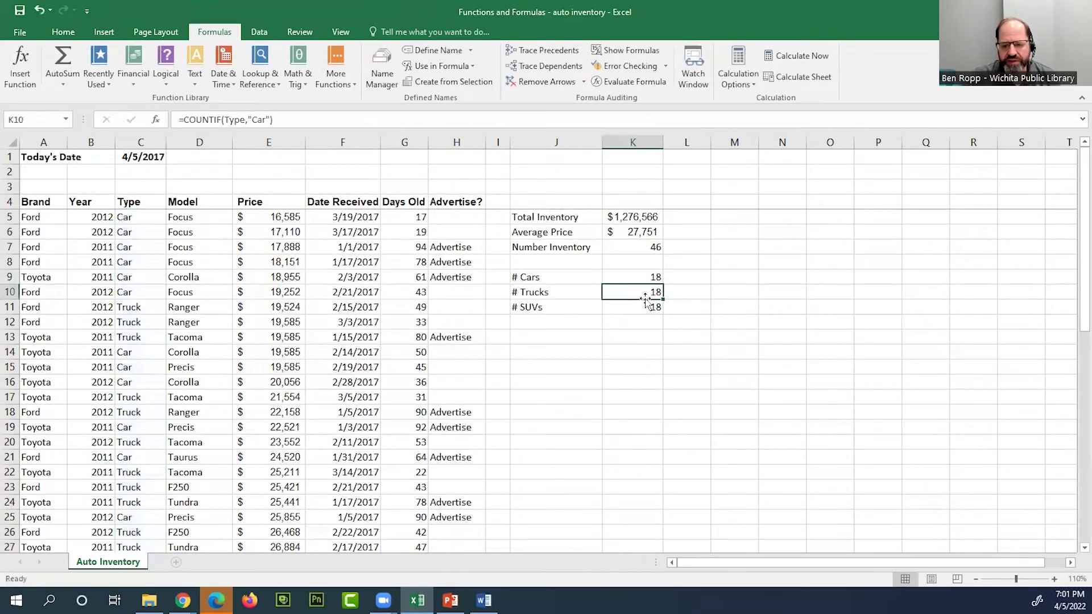
Change the COUNTIF criteria in K10 to "Truck" and reopen the formula to check it.
double_click(649, 293)
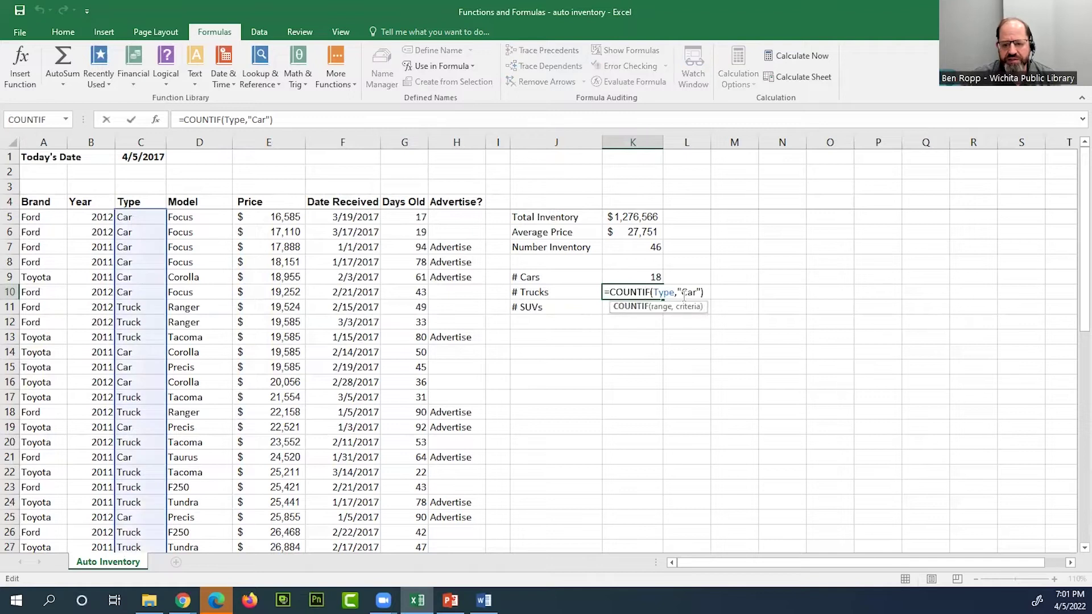
drag(681, 289, 693, 290)
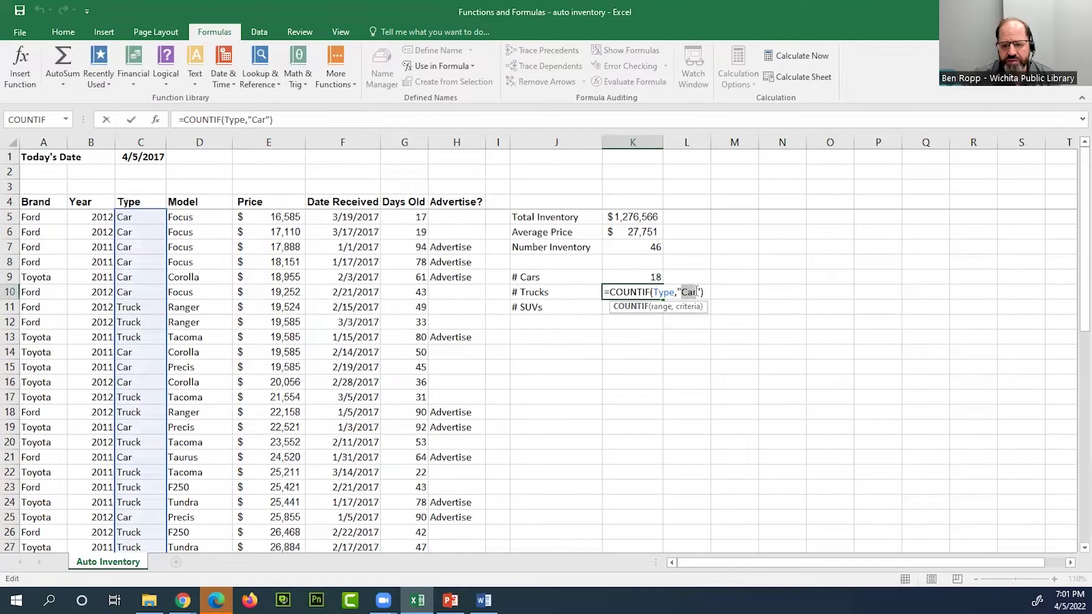
text(Truck)
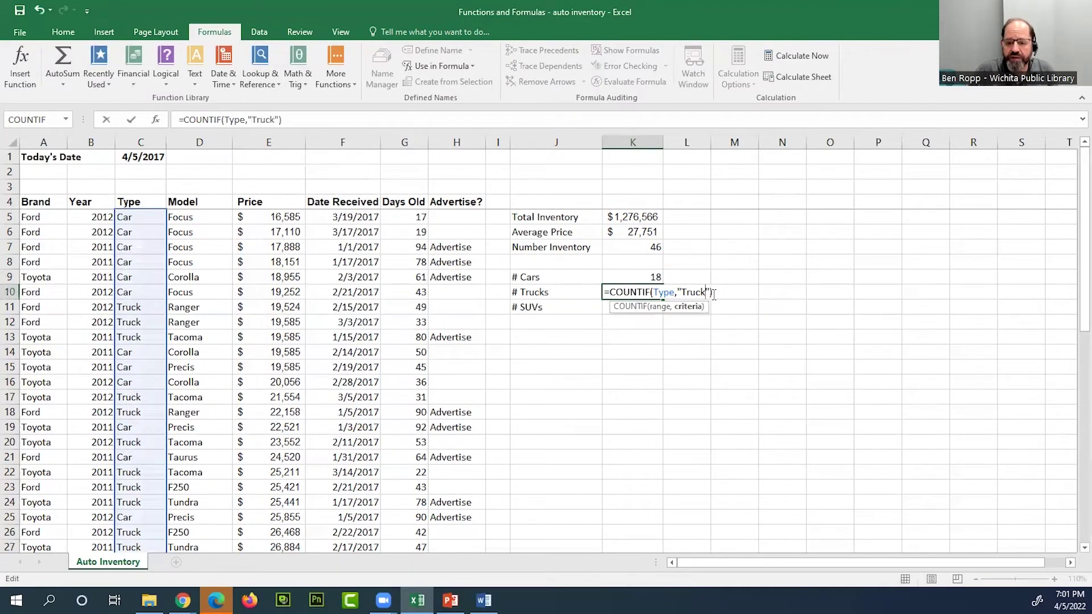
key(Return)
double_click(653, 290)
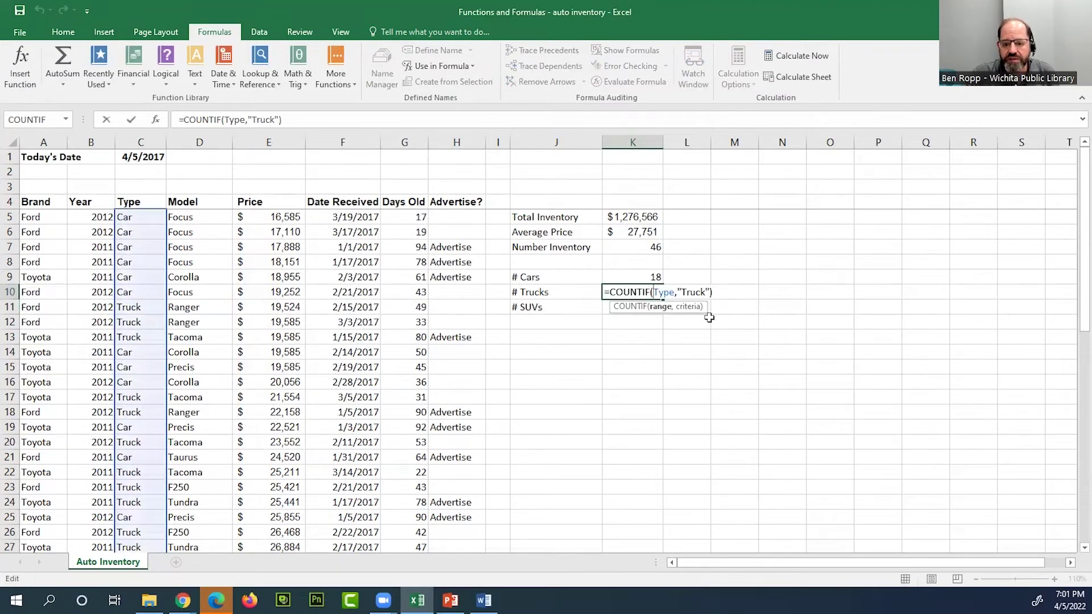
Change the COUNTIF criteria in K11 to "SUV".
key(Escape)
click(654, 307)
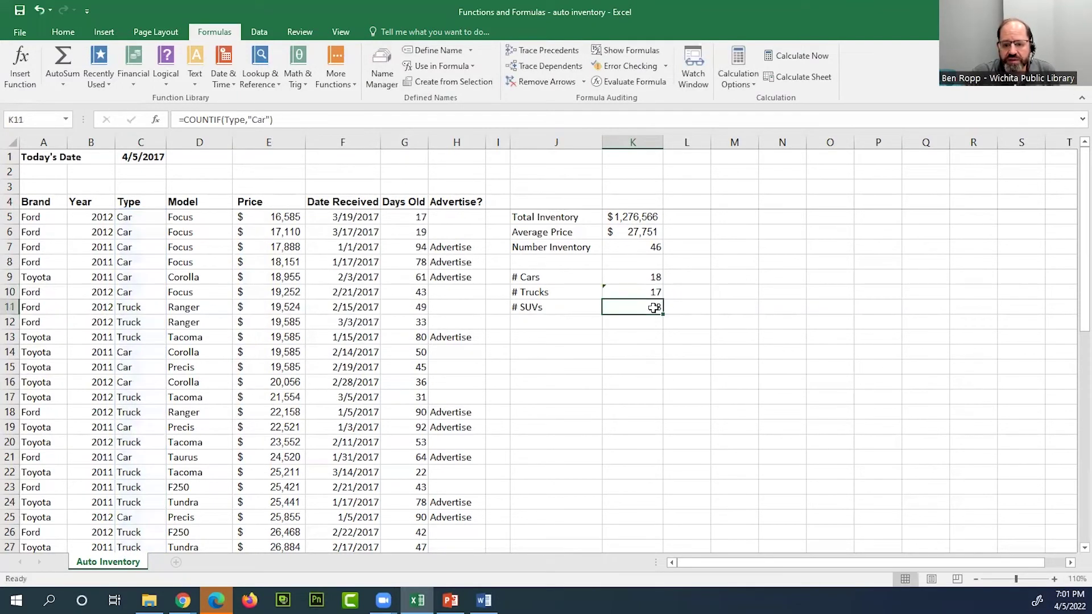
double_click(654, 307)
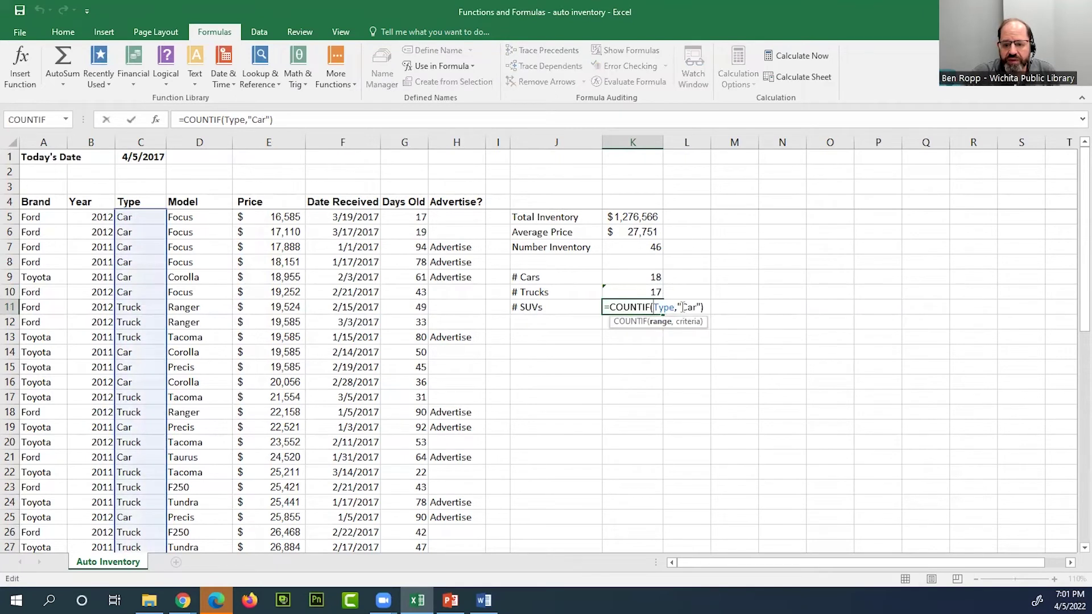
drag(683, 307, 696, 307)
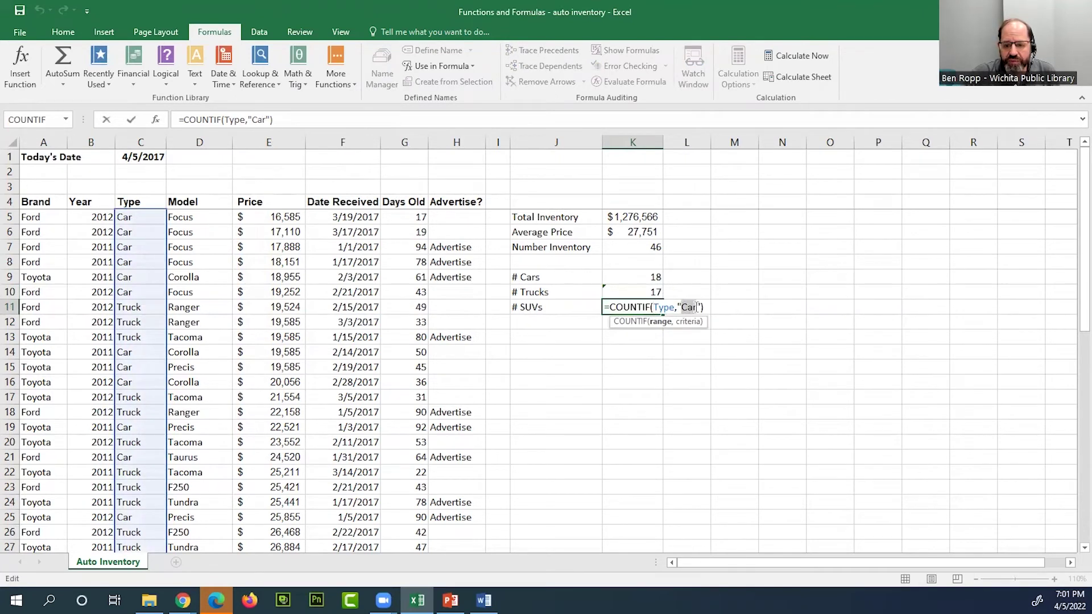
text(SUV)
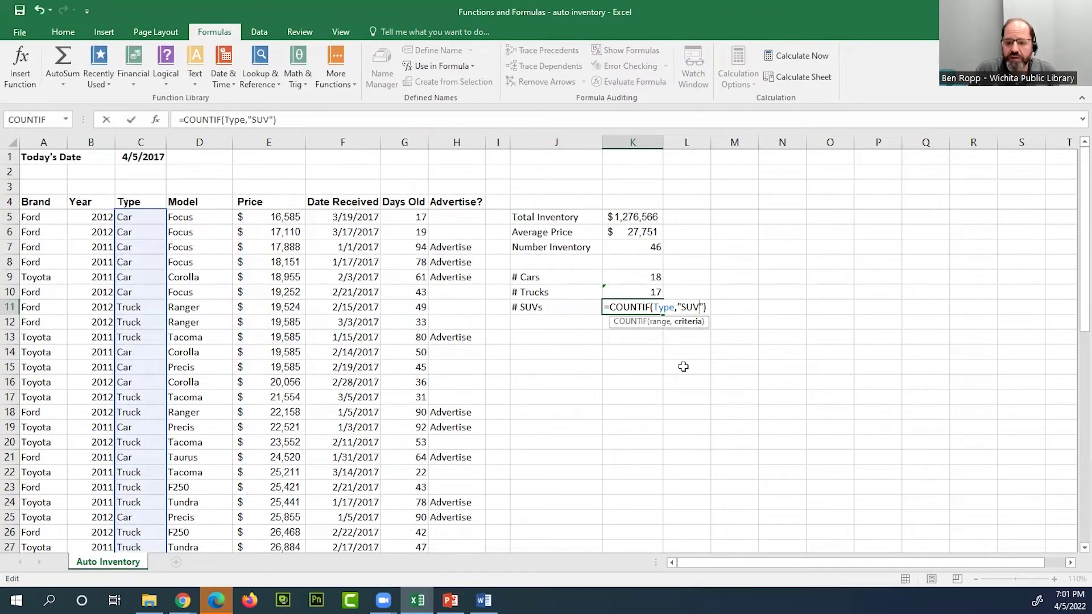
key(Return)
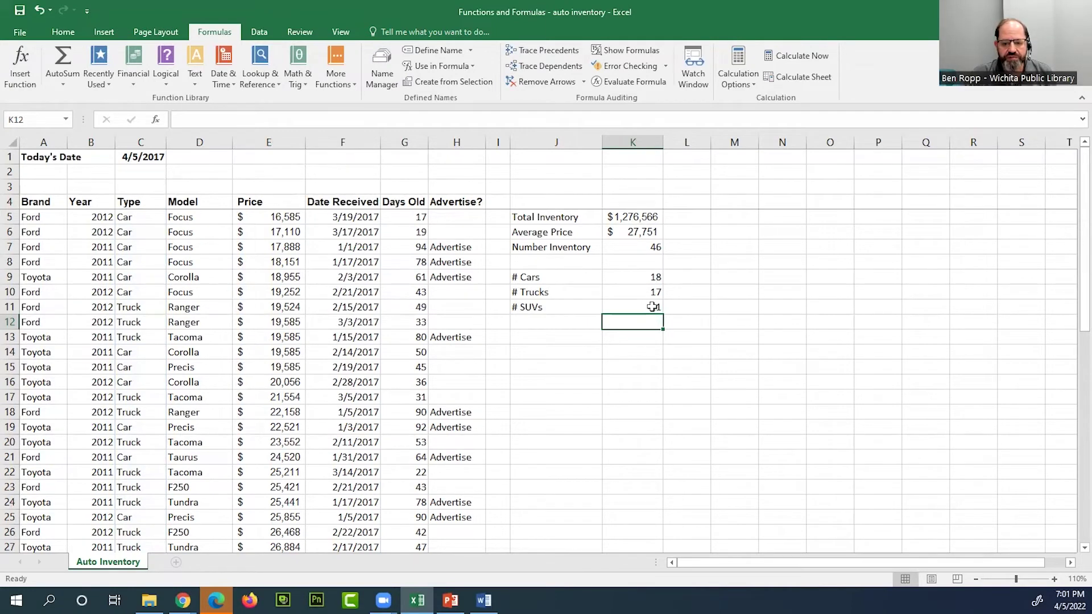
Narrow column J slightly and shrink column L to a thin spacer column.
click(556, 340)
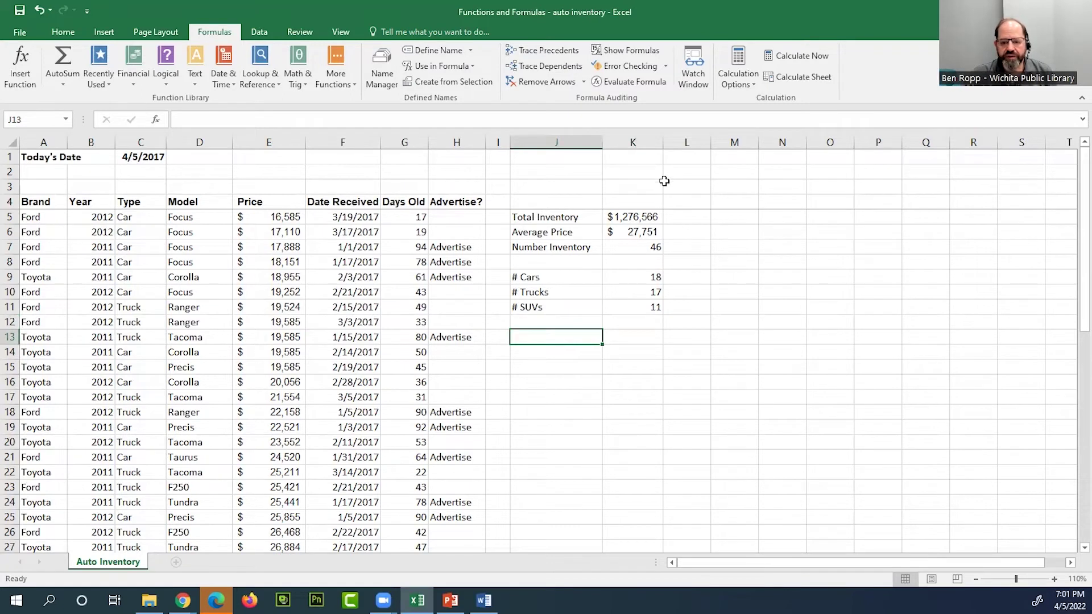
drag(601, 142, 598, 142)
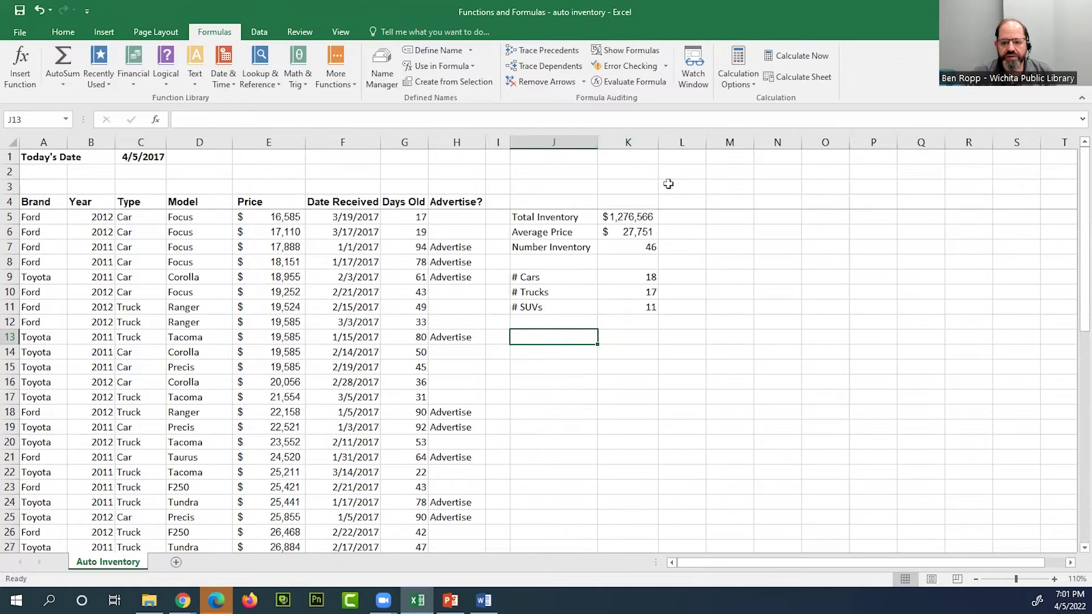
click(730, 278)
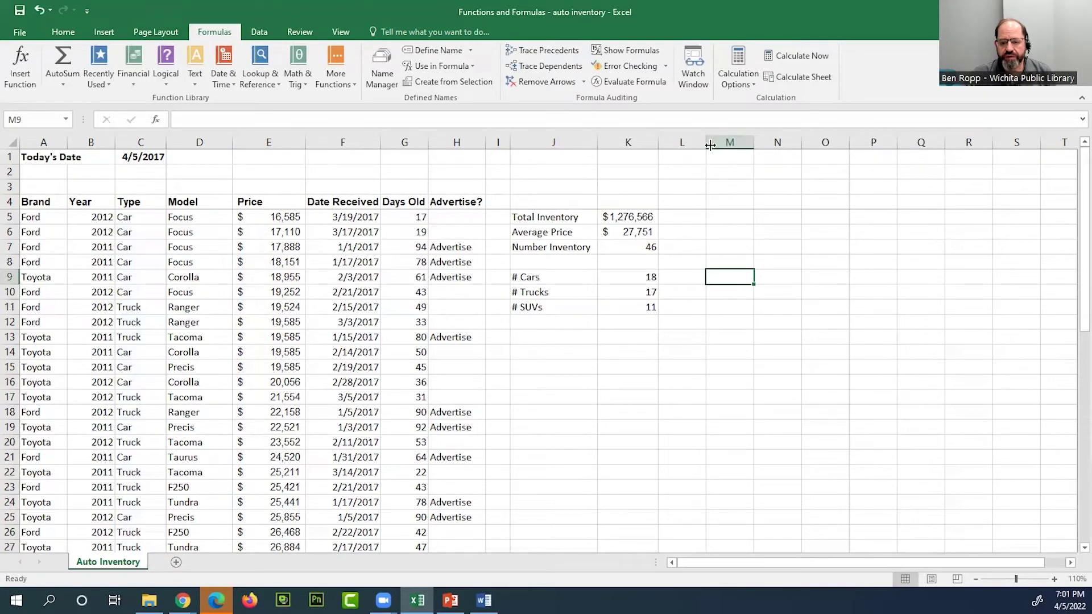
drag(707, 140, 681, 137)
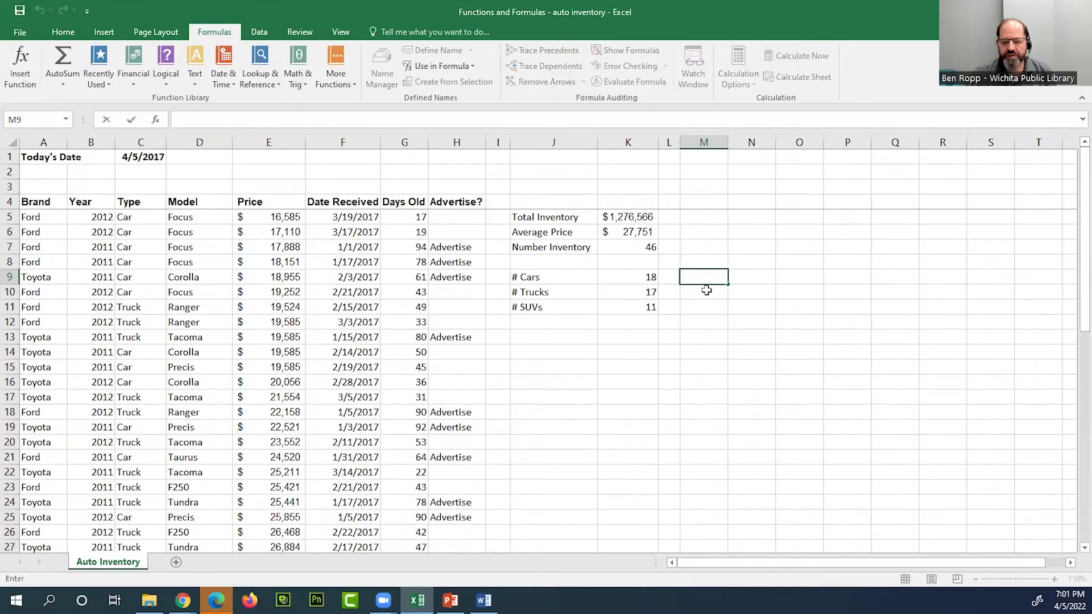
click(776, 287)
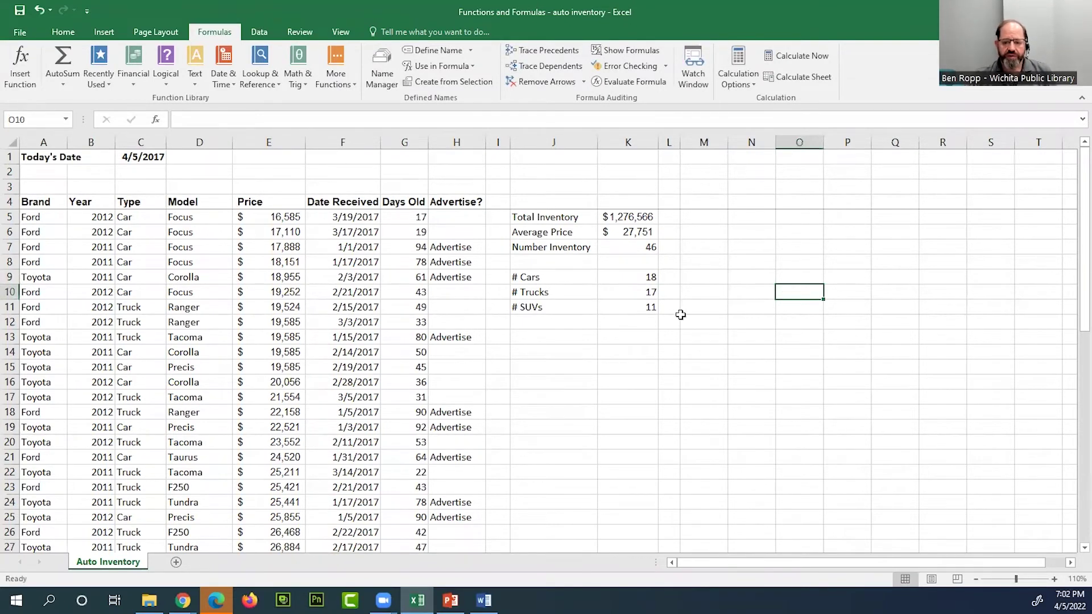
click(648, 278)
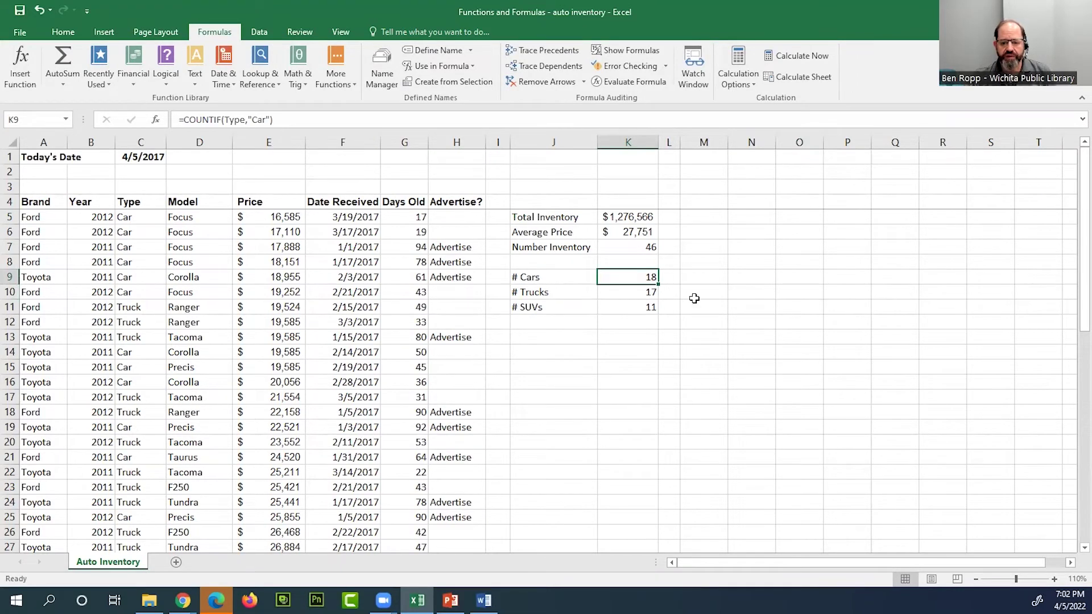
click(715, 277)
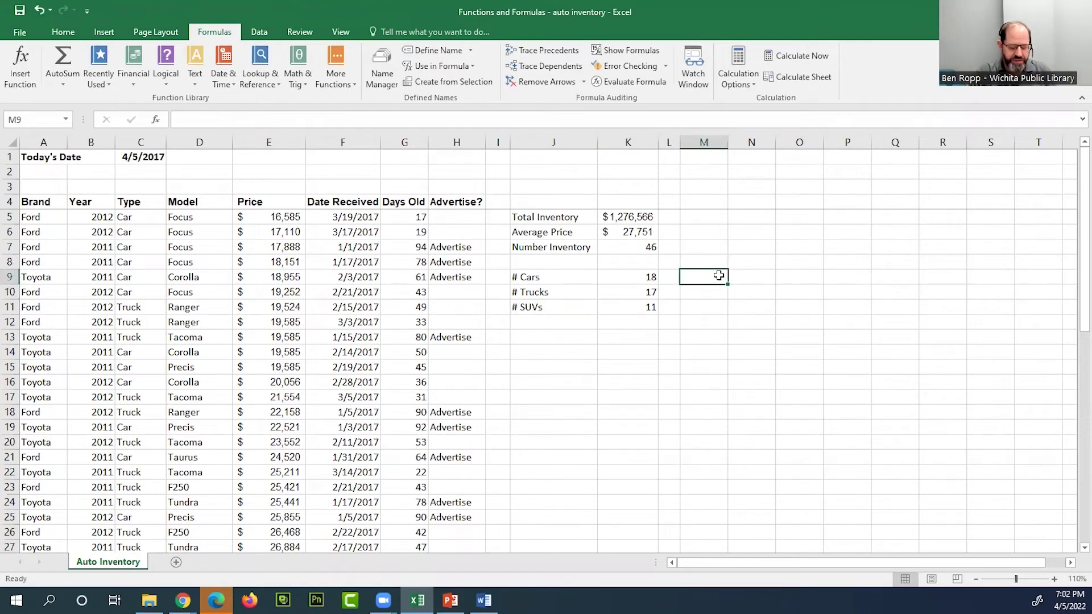
text(Su)
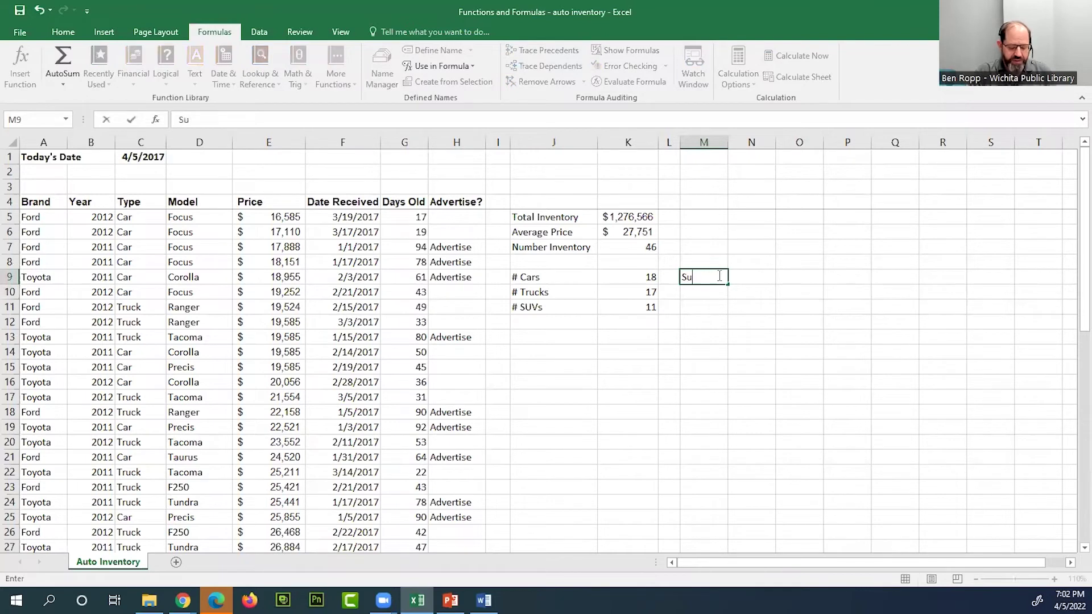
text(m of Car)
key(BackSpace)
key(BackSpace)
key(BackSpace)
key(BackSpace)
key(BackSpace)
key(BackSpace)
key(BackSpace)
key(BackSpace)
key(BackSpace)
key(Escape)
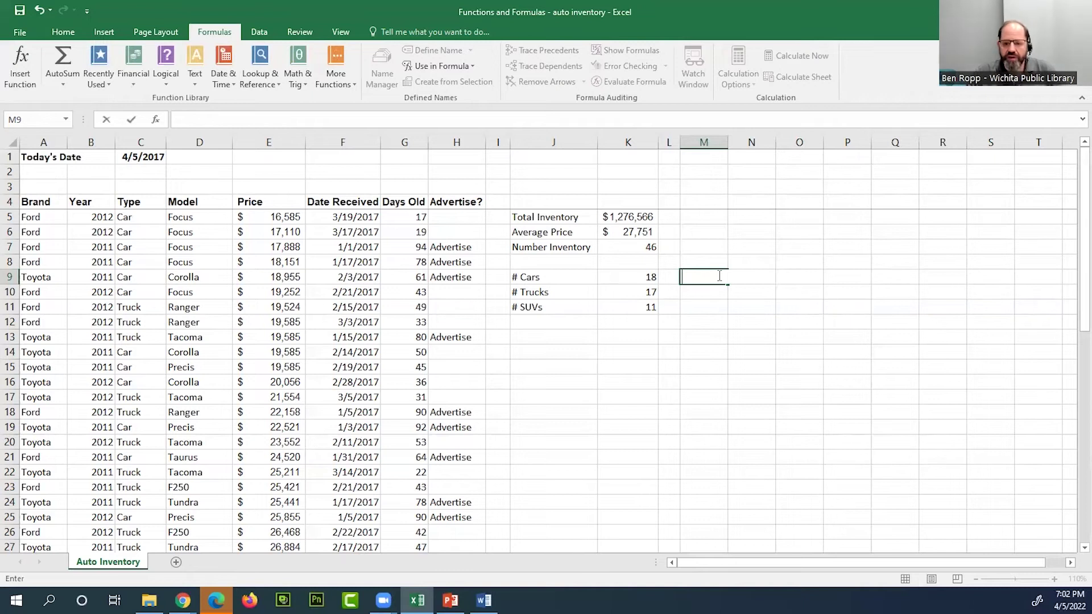
text($)
key(Escape)
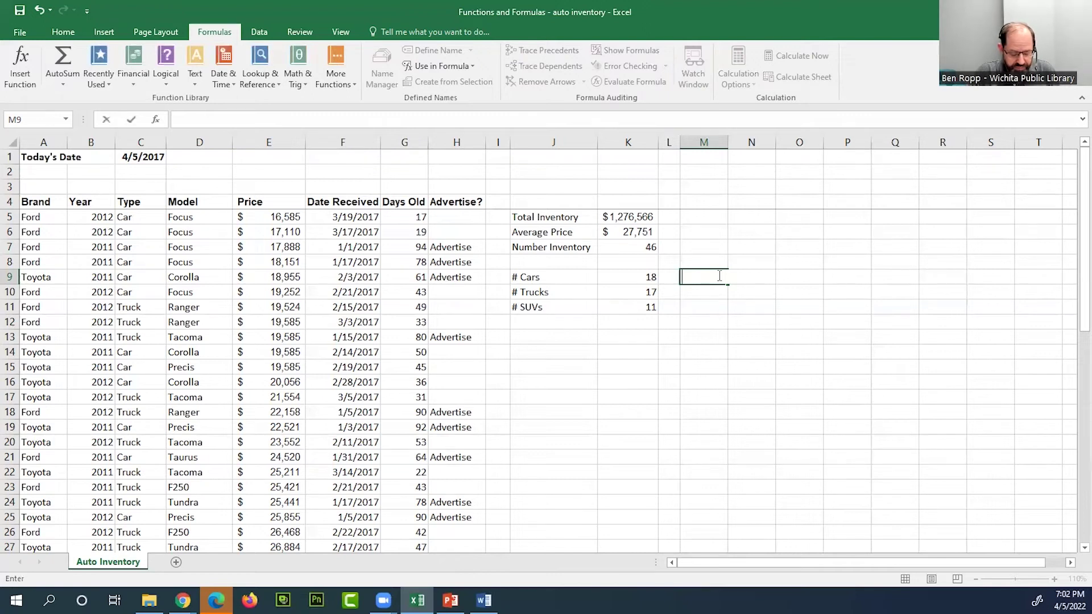
Enter the labels Value of Cars, Value of Trucks and Value of SUVs in M9:M11 and fit column M to them.
text(Value)
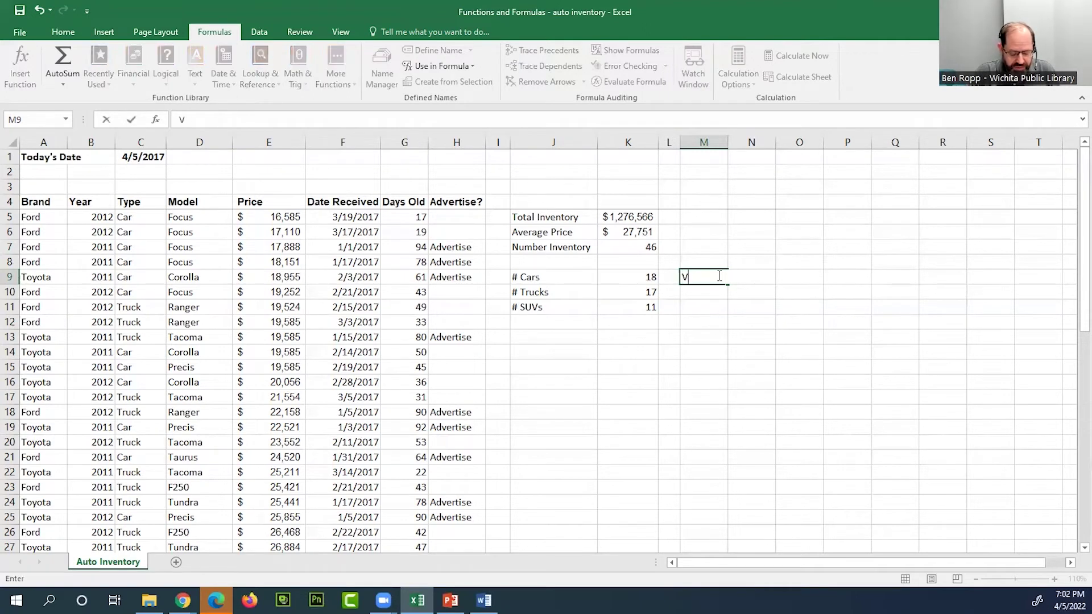
text(o)
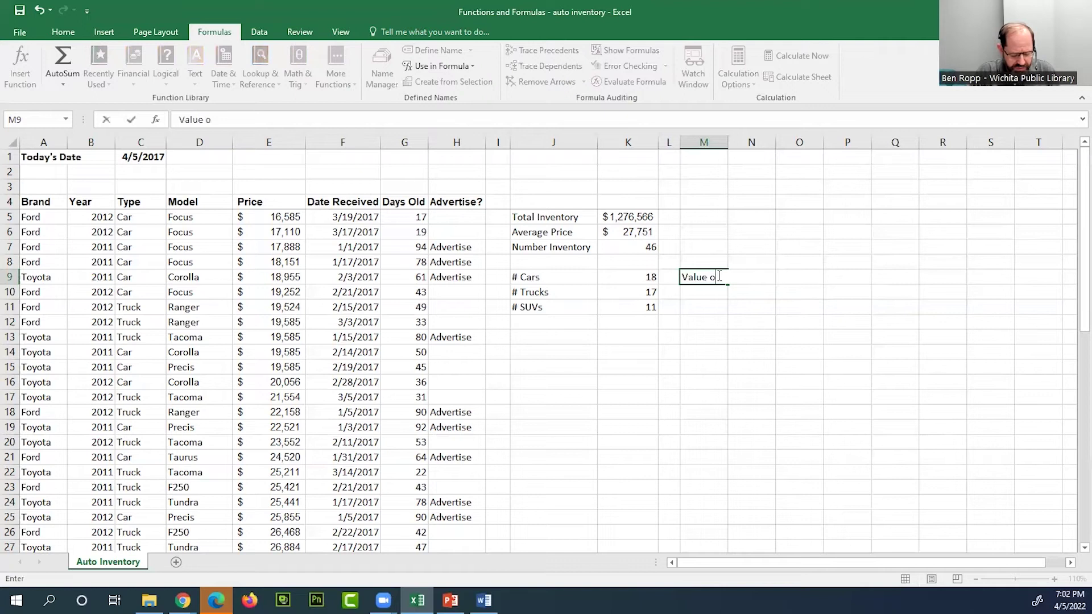
text(f Cars)
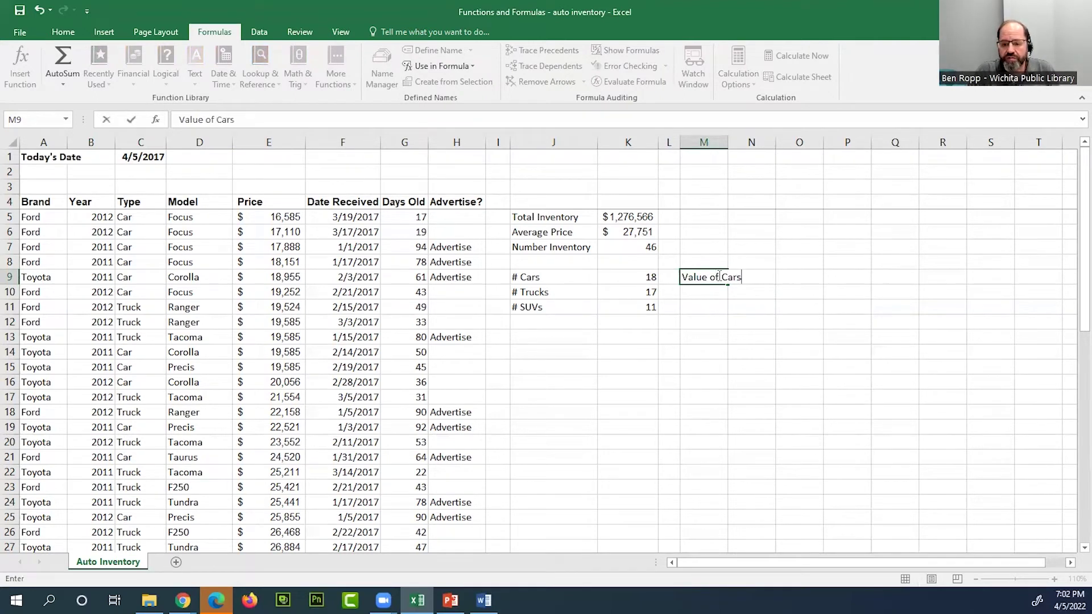
key(Return)
text(Value )
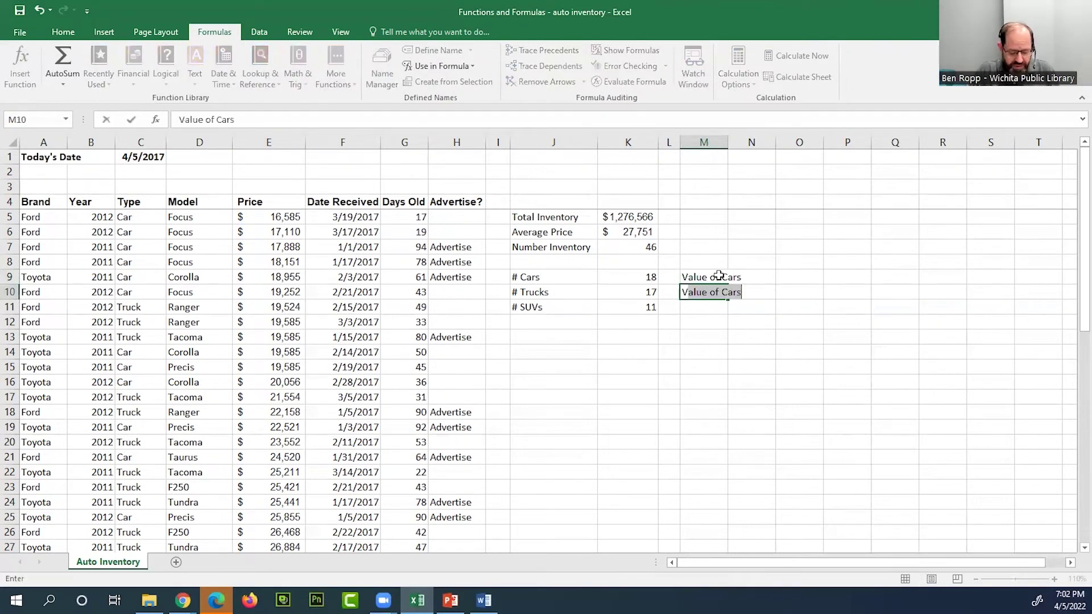
text(of Trucks)
key(Return)
text(Value of SUVs)
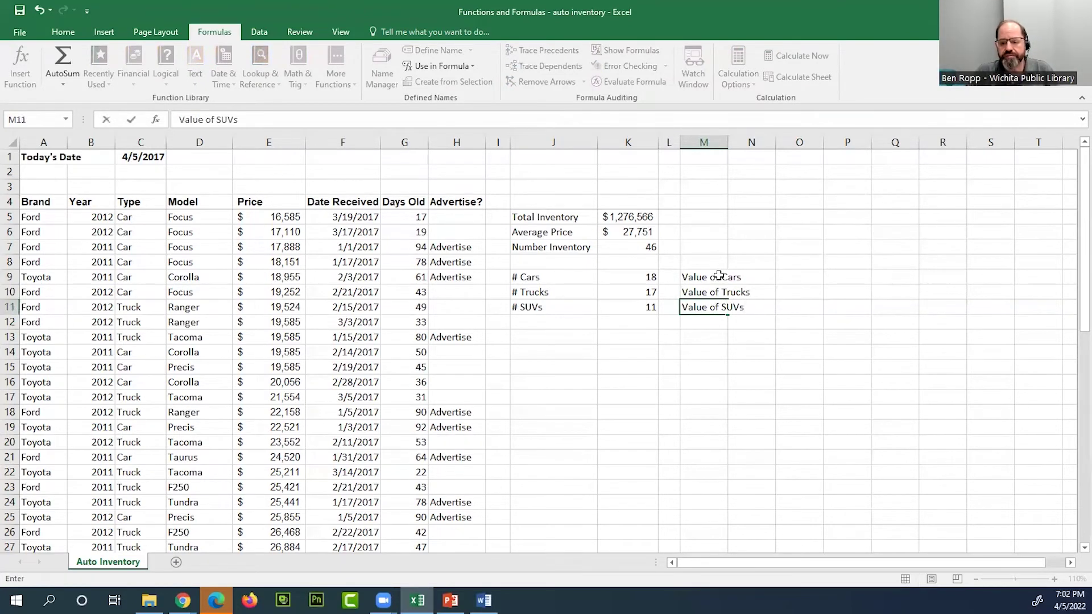
key(Return)
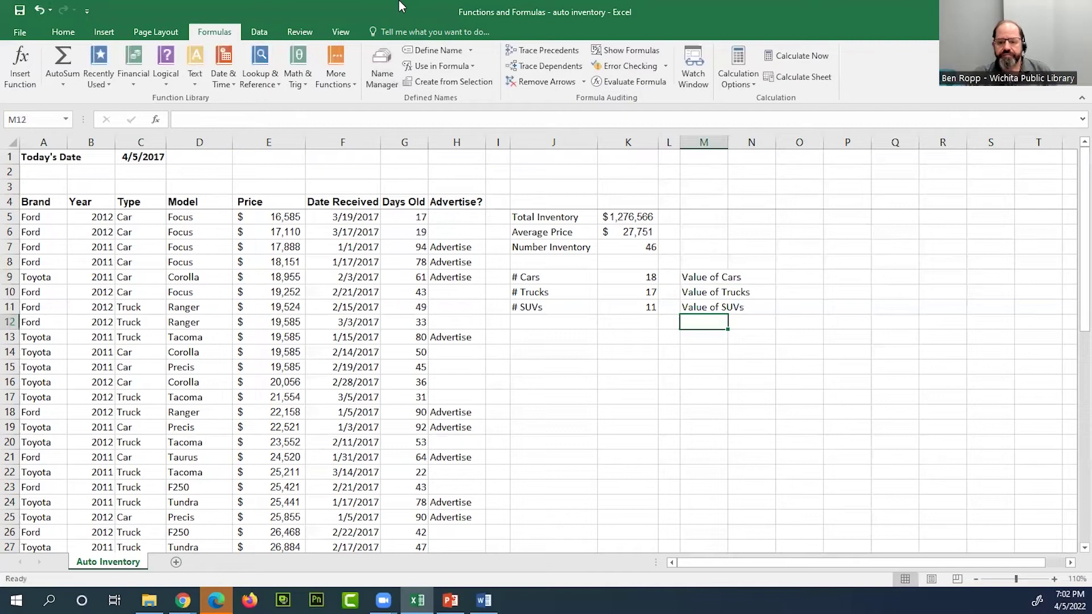
double_click(727, 141)
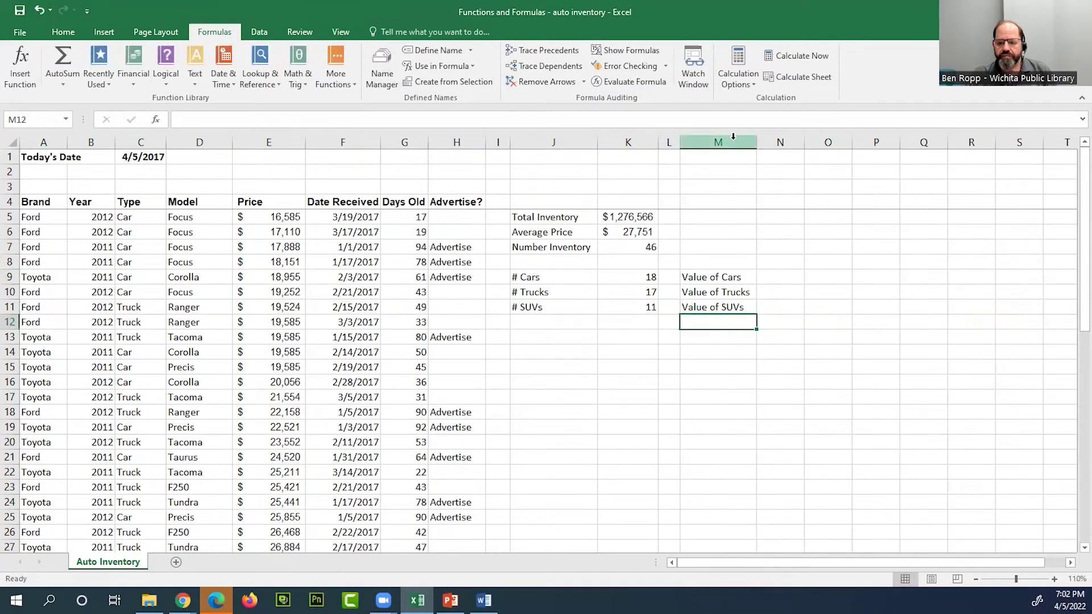
Examine the Value of Cars label alongside the Type entries in C5:C10 and the matching price in E5.
click(791, 278)
click(720, 278)
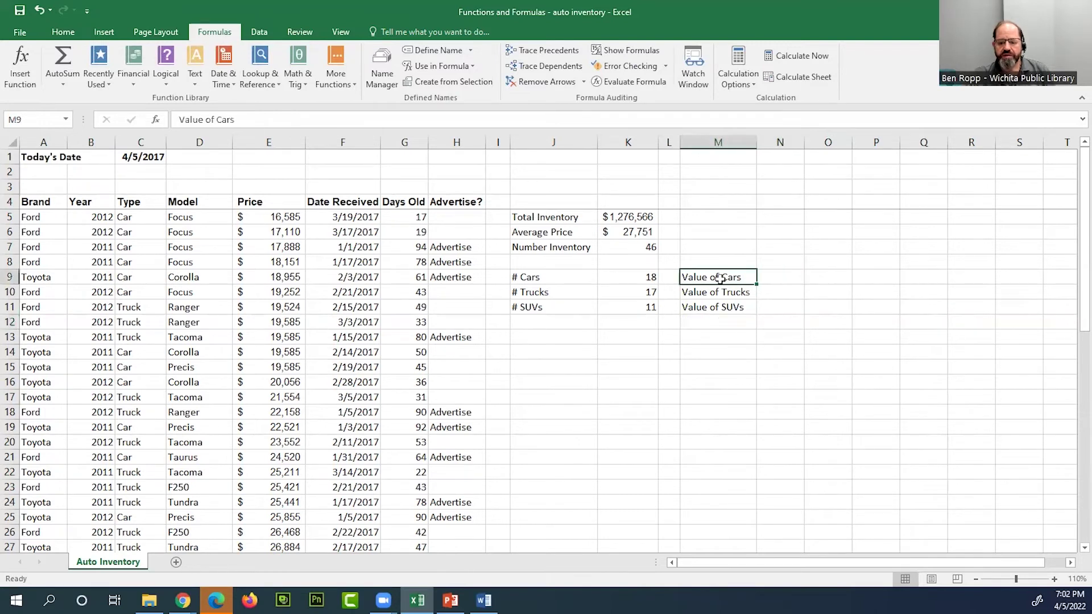
click(781, 277)
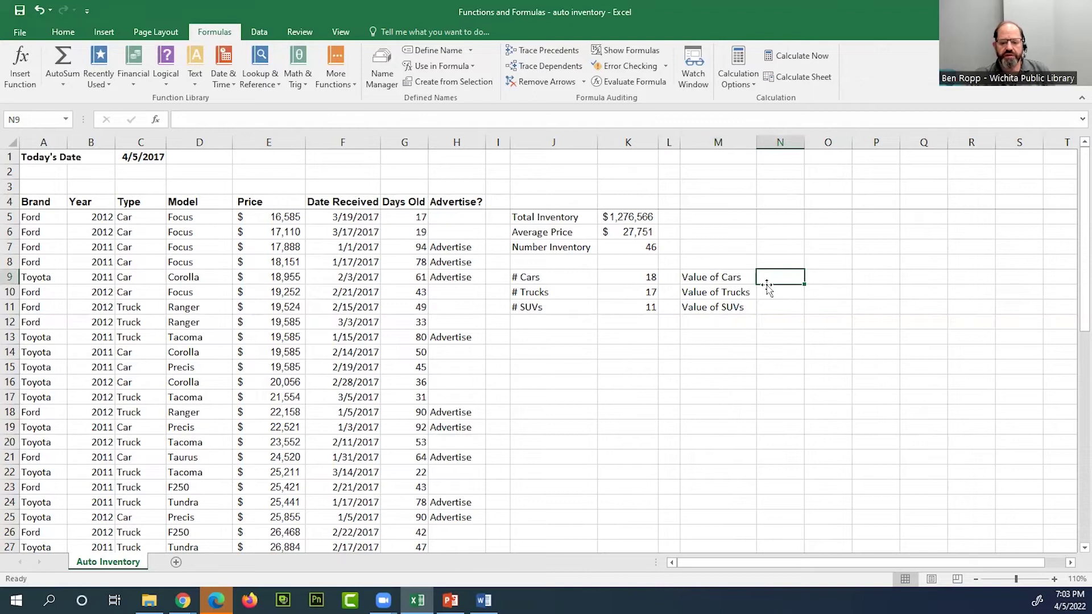
click(708, 277)
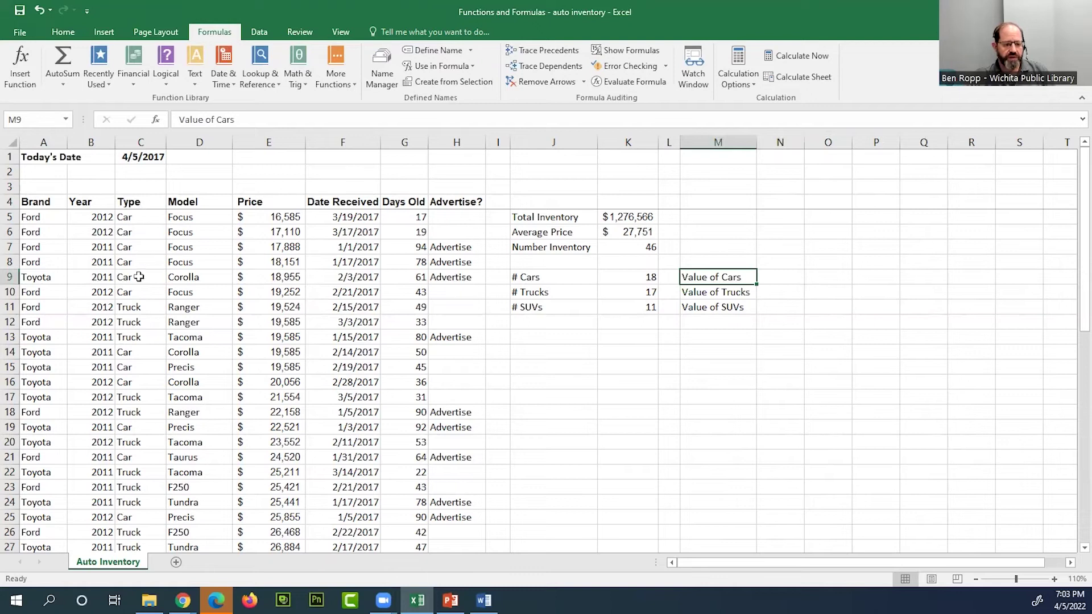
drag(146, 215, 150, 290)
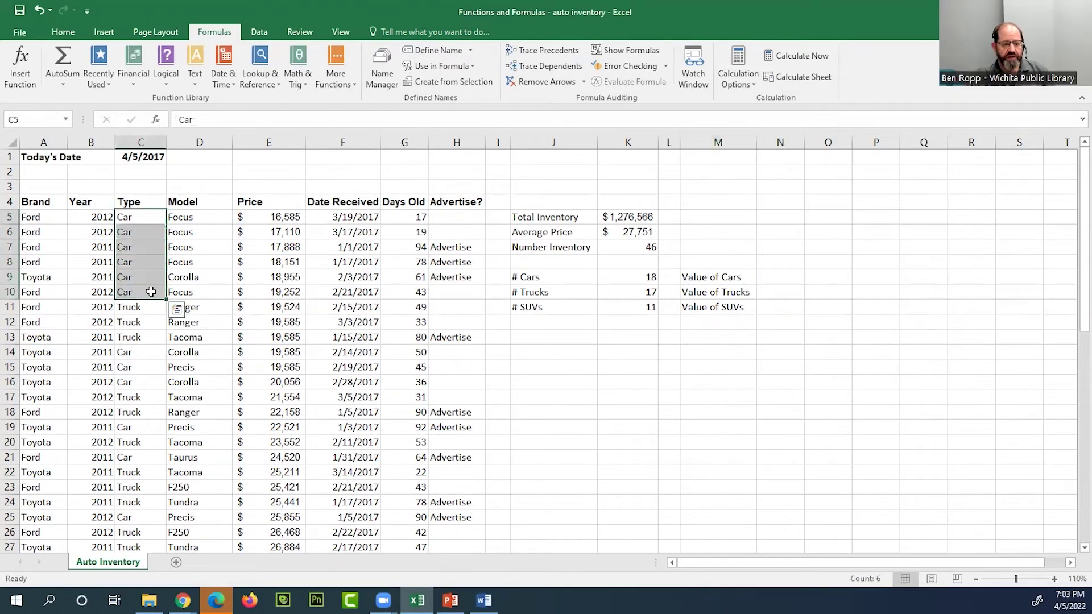
click(136, 215)
click(294, 216)
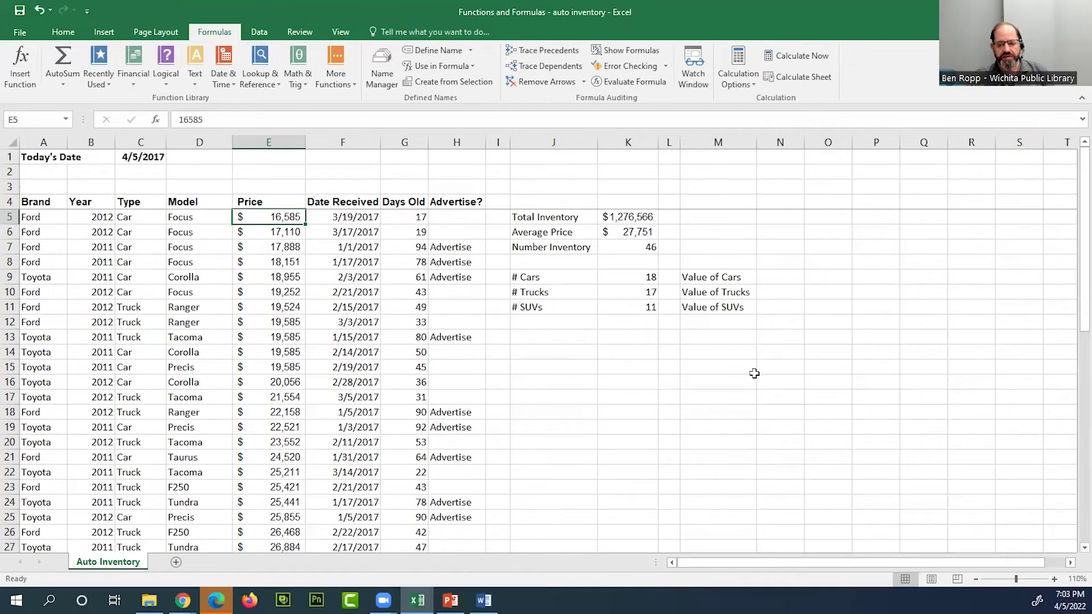
Search the function list for "sum", insert SUMIF in N9 and move its arguments dialog clear of the data.
click(779, 277)
click(775, 316)
click(783, 277)
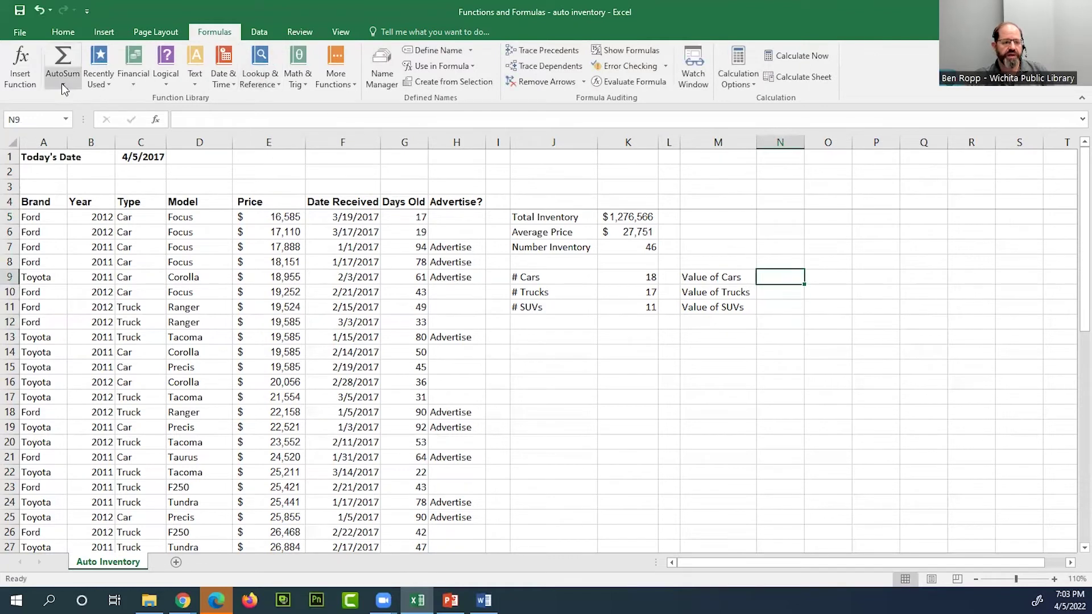
click(21, 69)
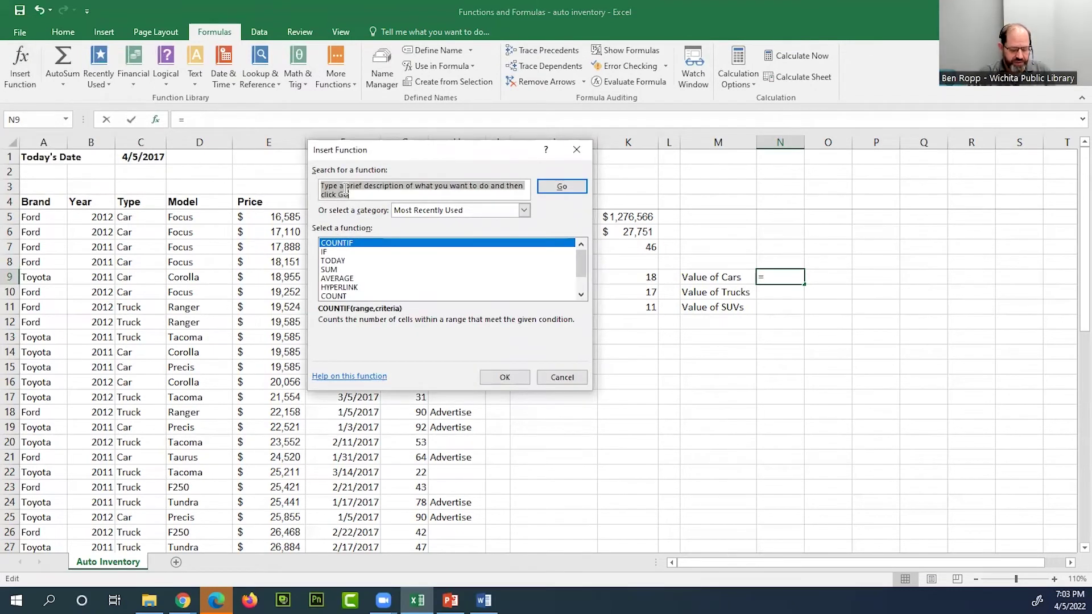
text(sum)
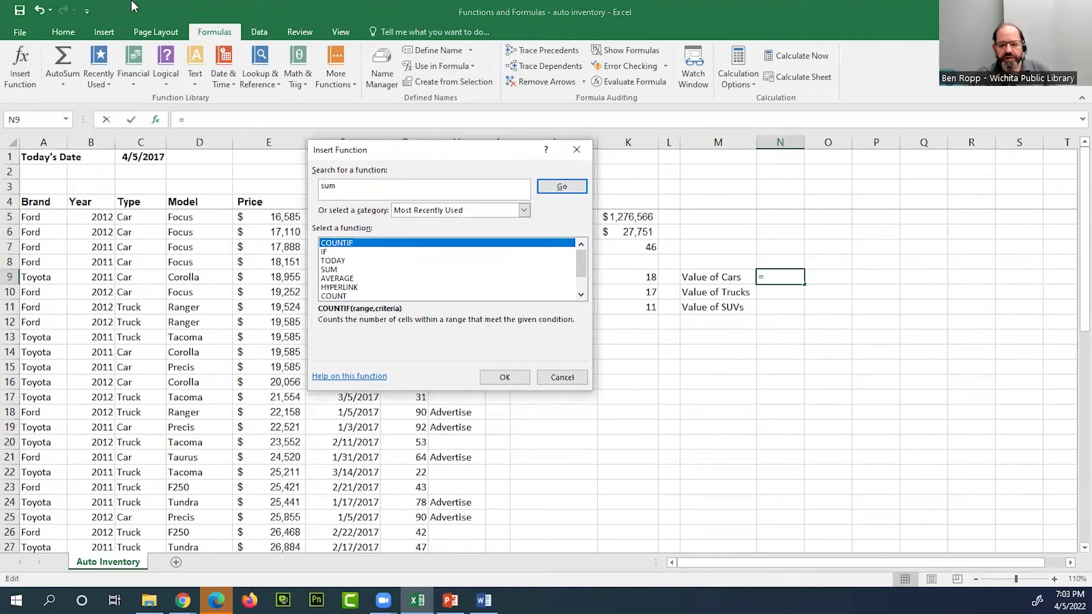
click(573, 187)
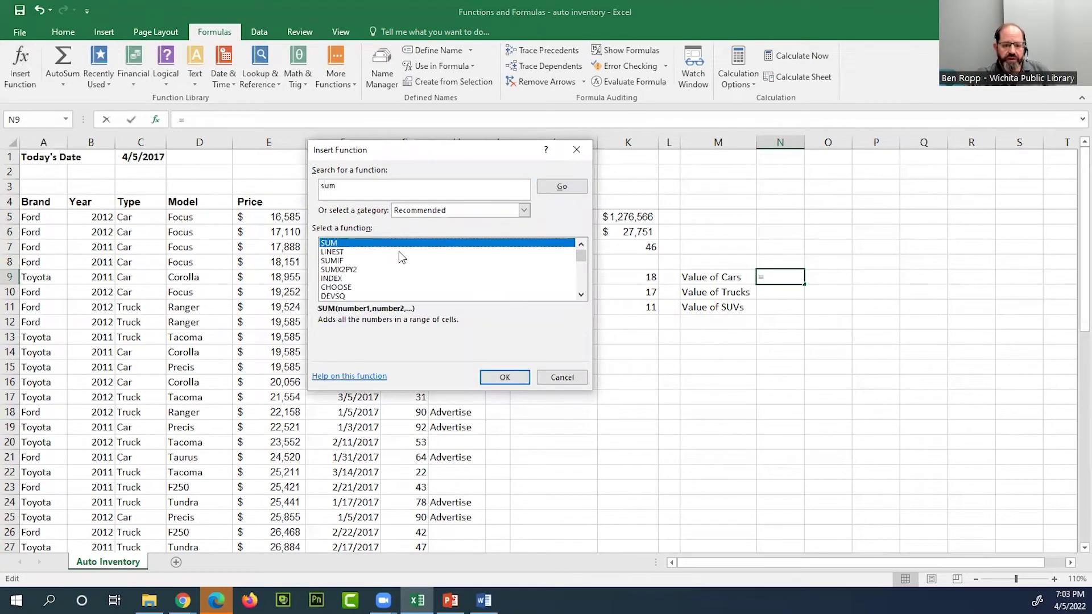
click(338, 262)
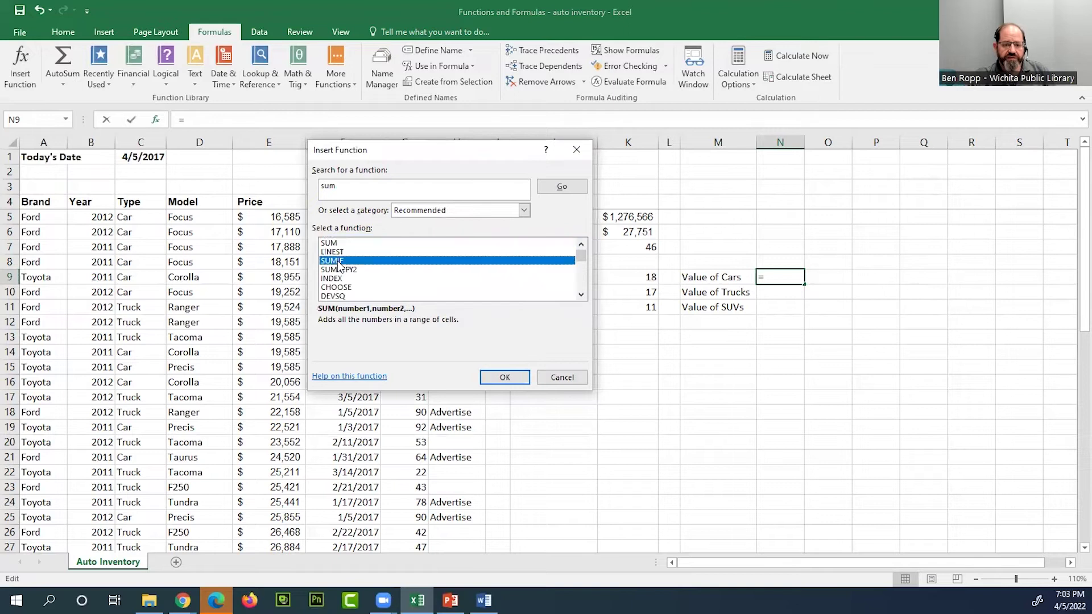
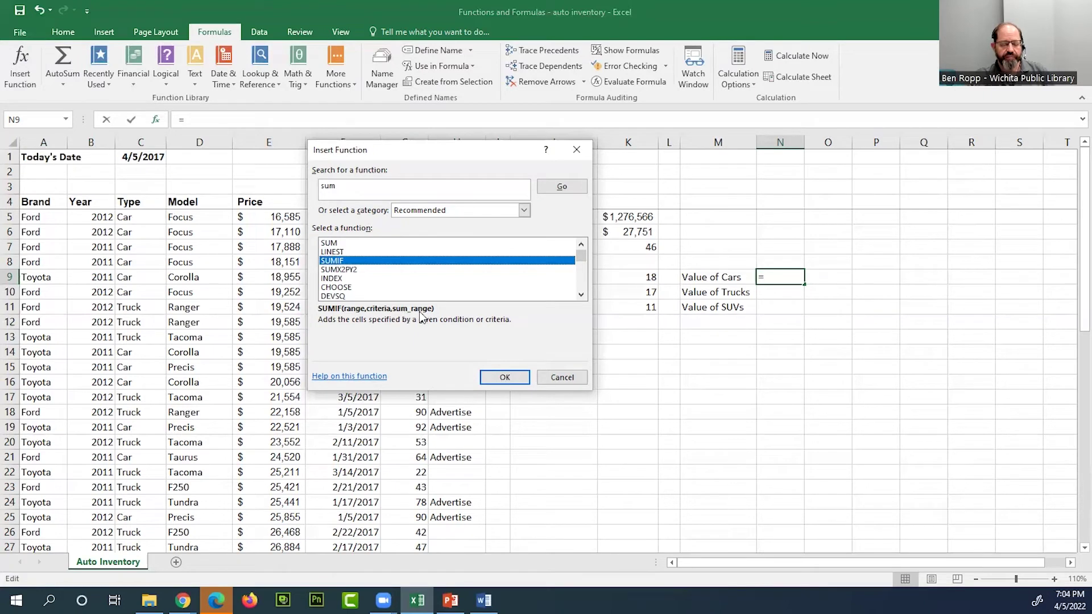
click(504, 377)
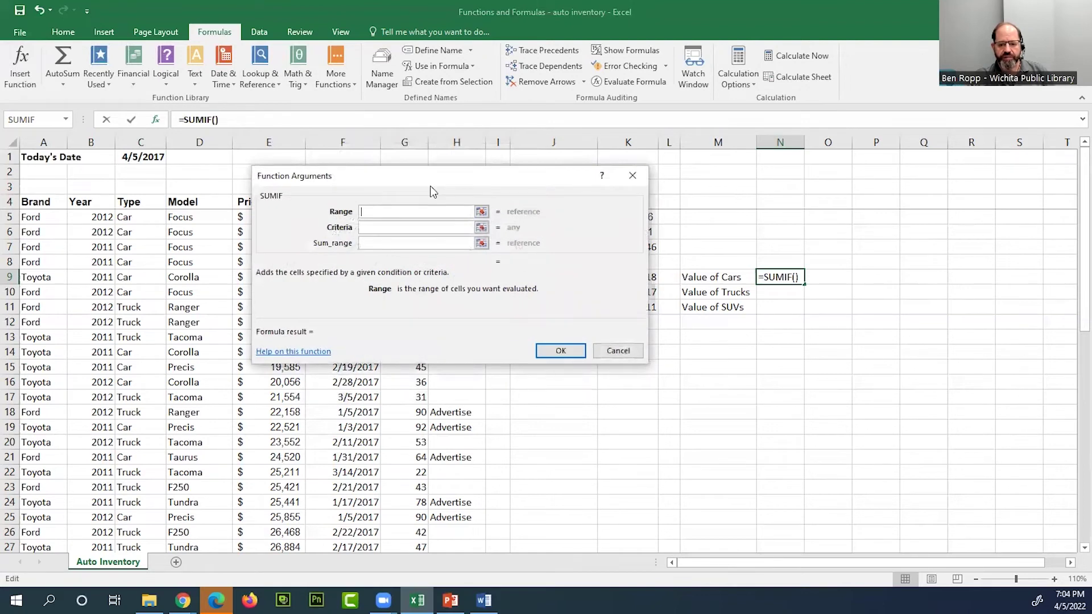
drag(431, 191, 676, 347)
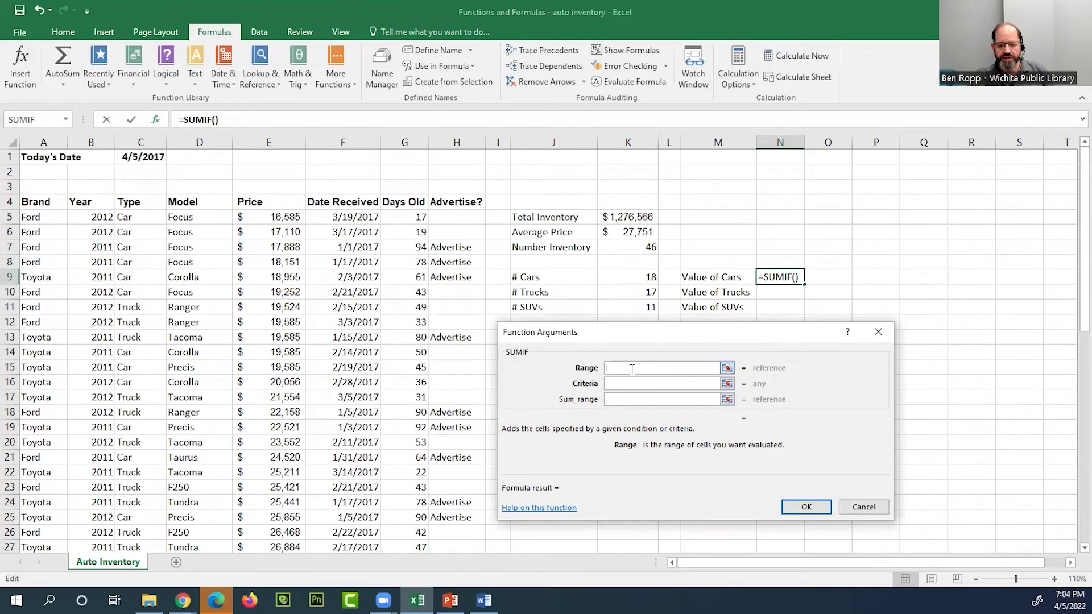
Complete the SUMIF in N9 with range Type, criteria "Car" and sum range Price.
text(Type)
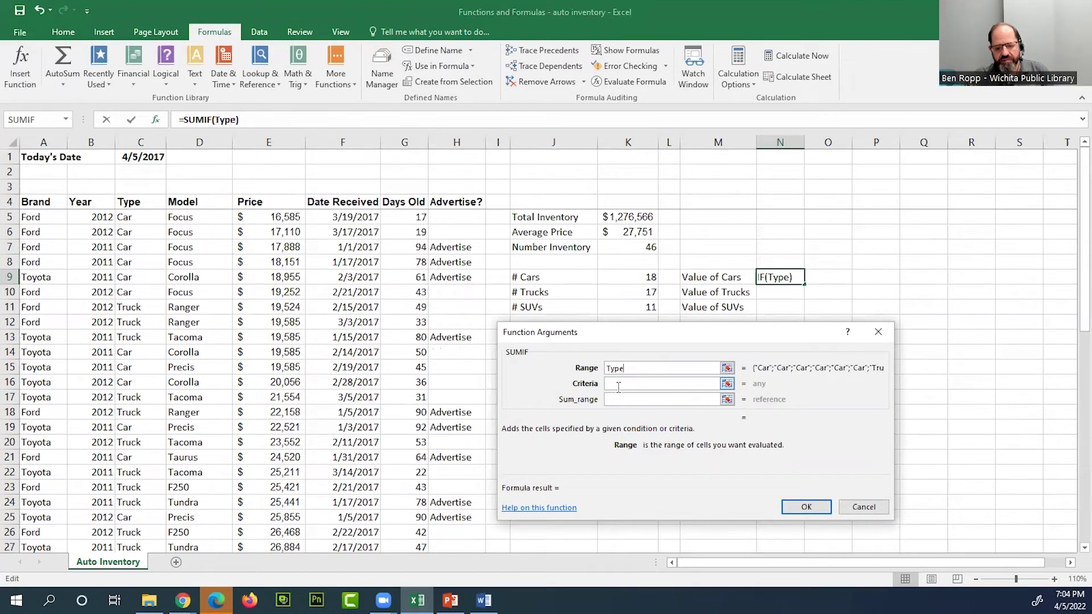
click(618, 384)
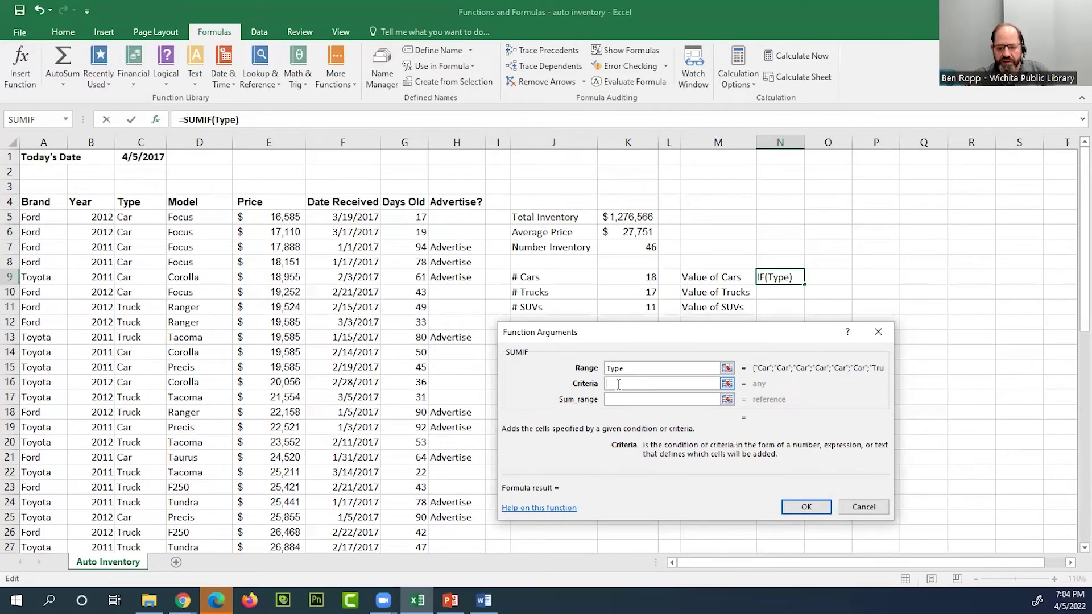
text("C)
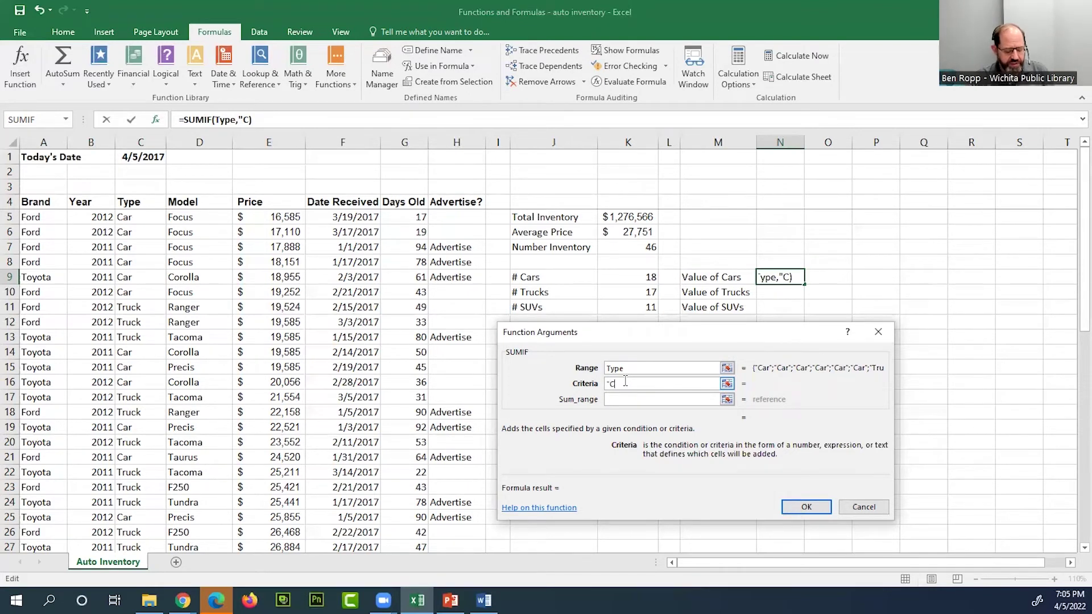
text(ar)
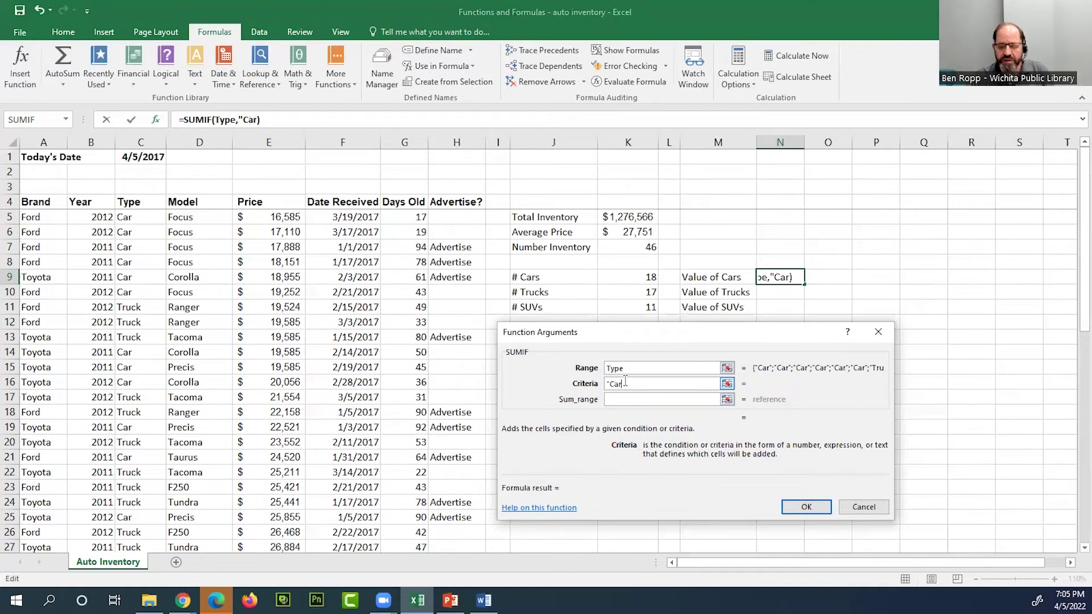
text(")
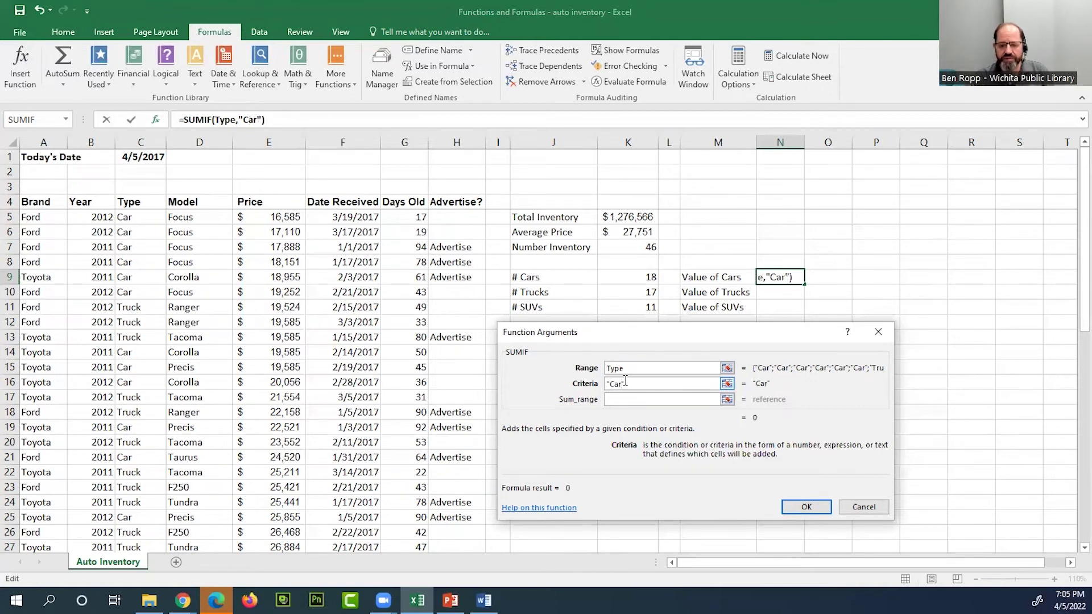
click(674, 400)
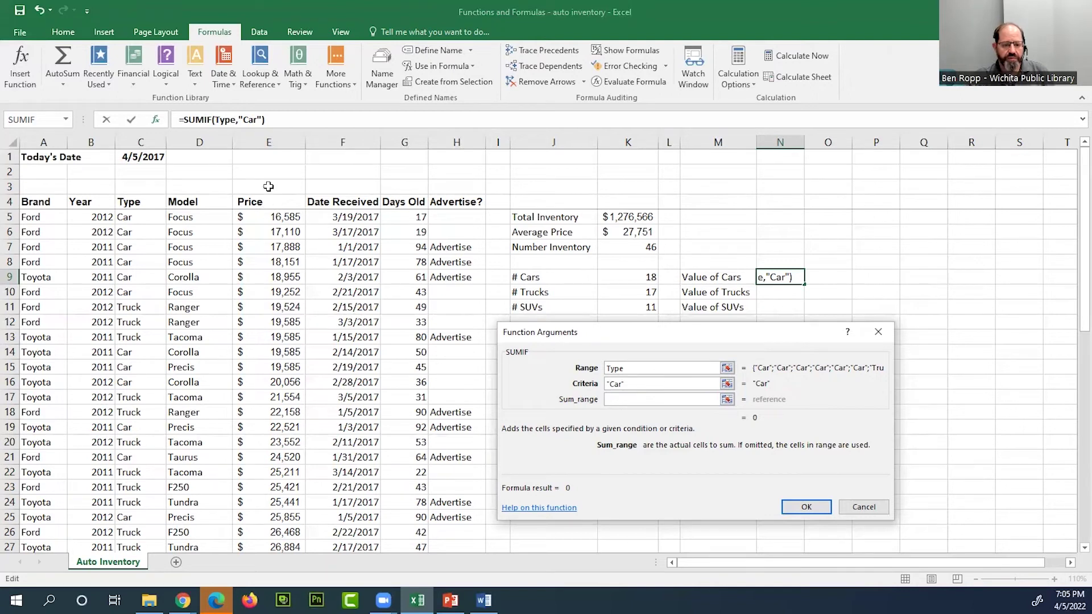
text(Price)
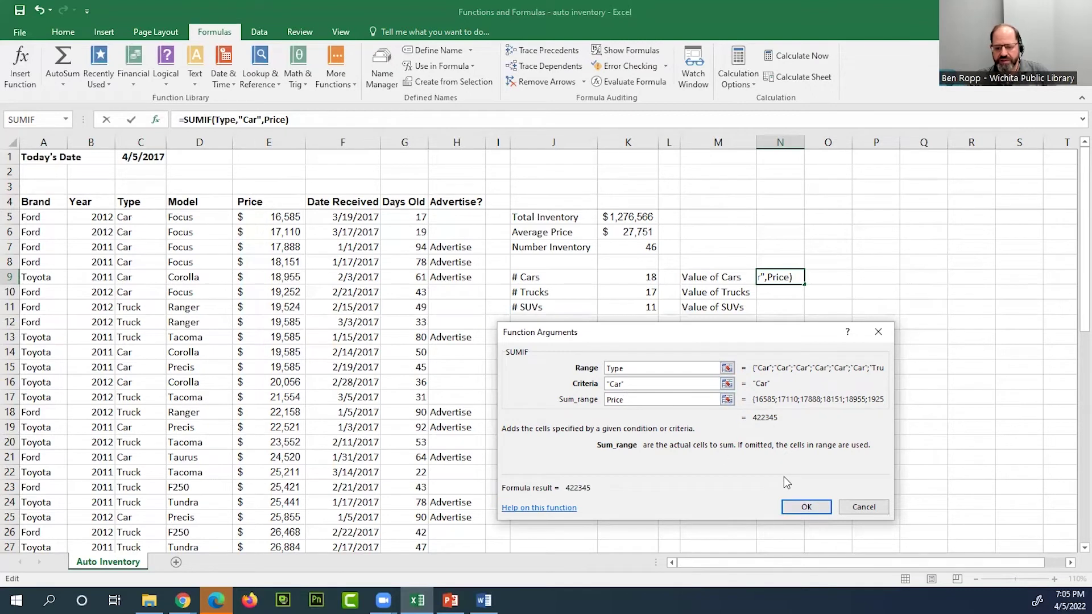
click(807, 507)
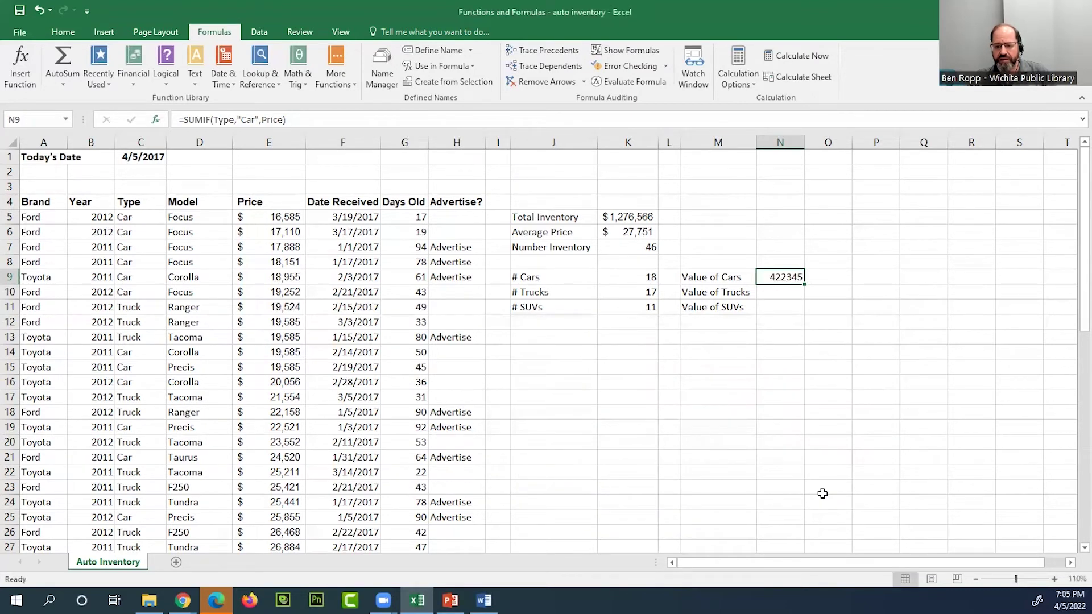
Examine which Type and Price cells the SUMIF formula in N9 refers to, down to the end of the inventory list.
double_click(792, 276)
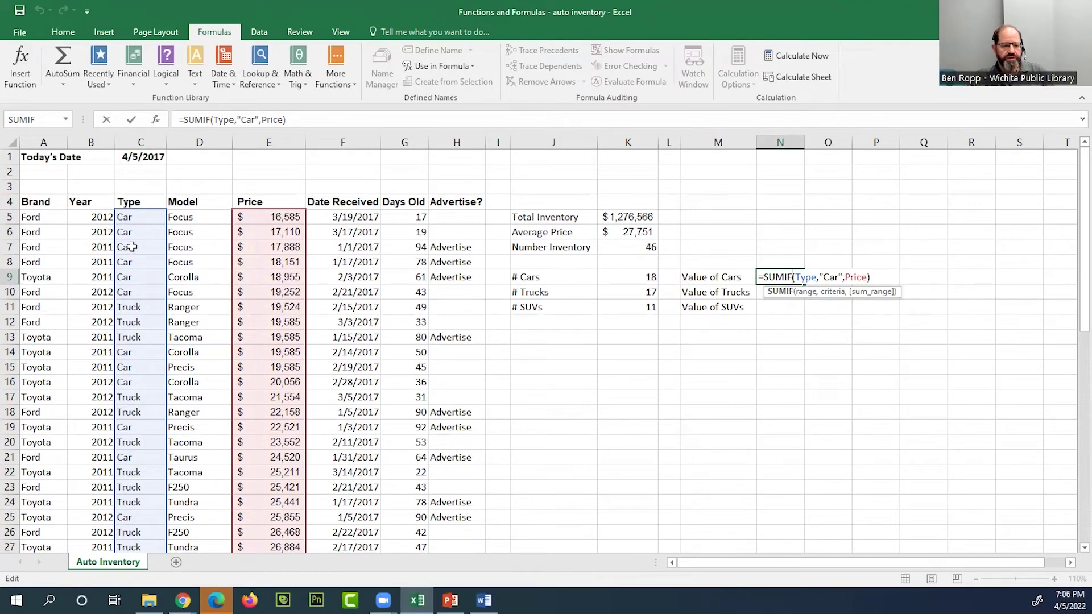
scroll(132, 246, down, 5)
scroll(131, 246, down, 6)
scroll(135, 263, up, 11)
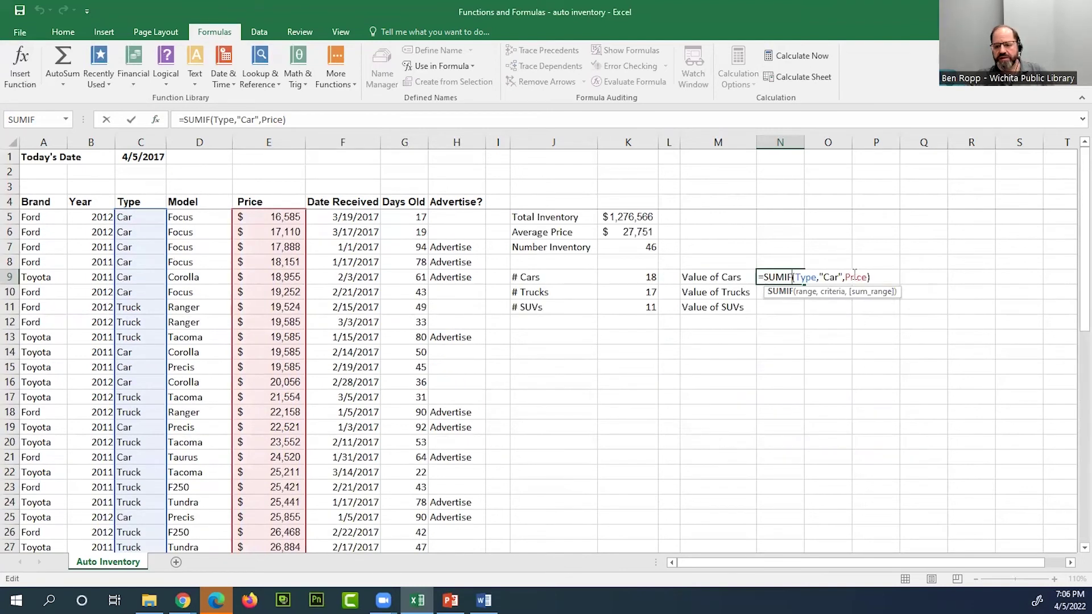
scroll(278, 263, down, 7)
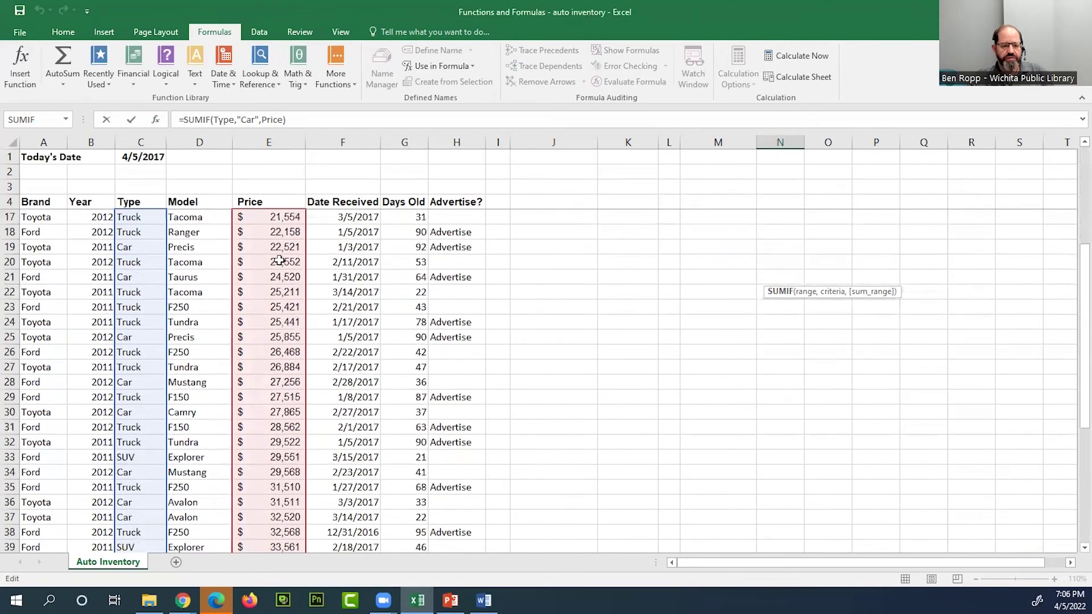
scroll(278, 264, down, 4)
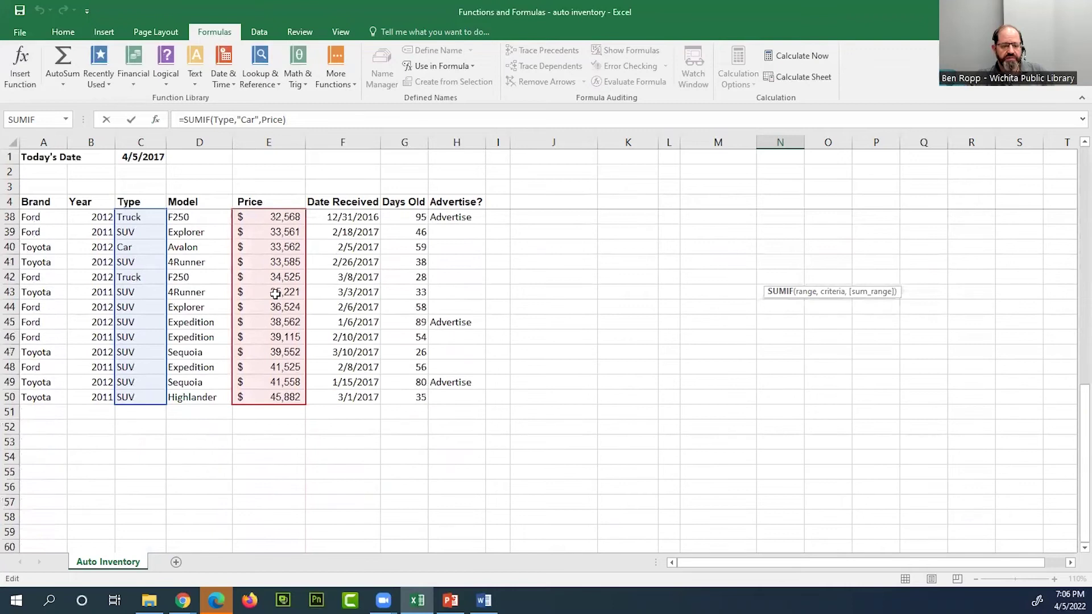
scroll(275, 293, up, 6)
scroll(275, 293, up, 5)
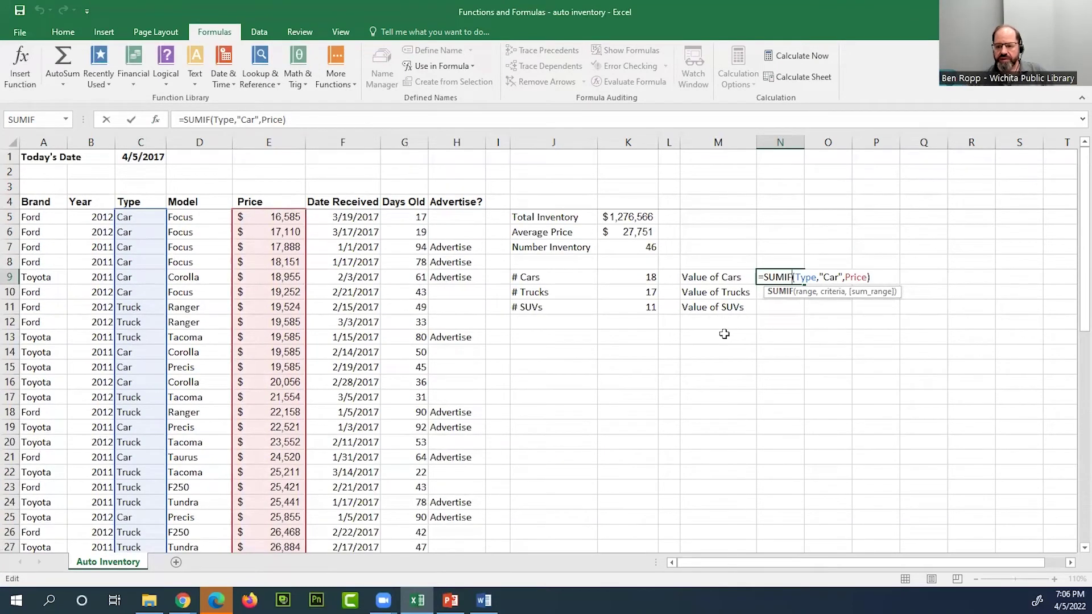
key(Return)
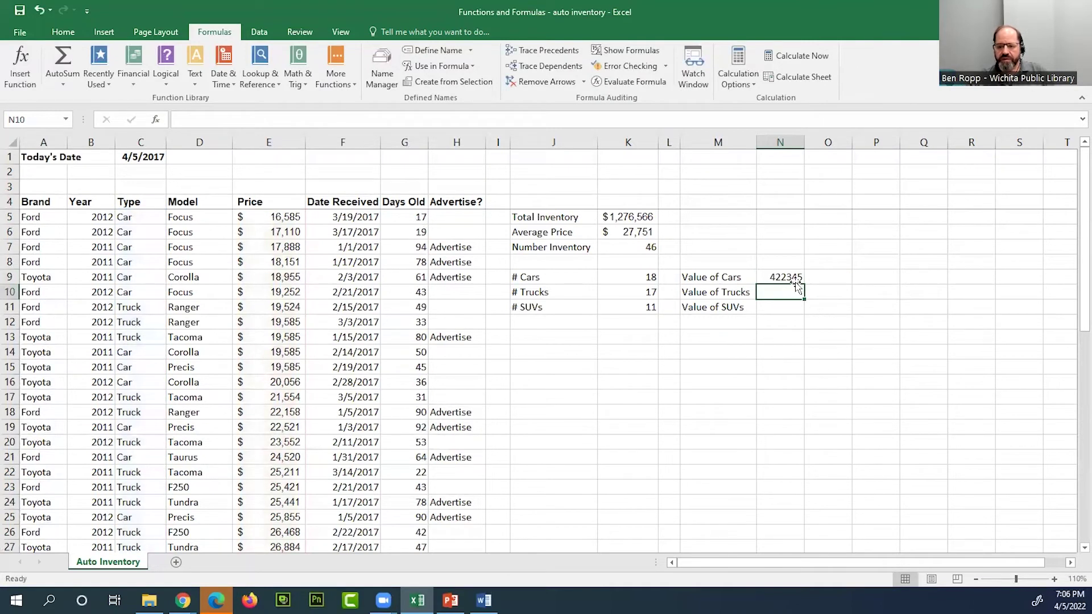
Copy the currency format of the Average Price in K6 onto N9:N11 and fit column N to its contents.
click(642, 231)
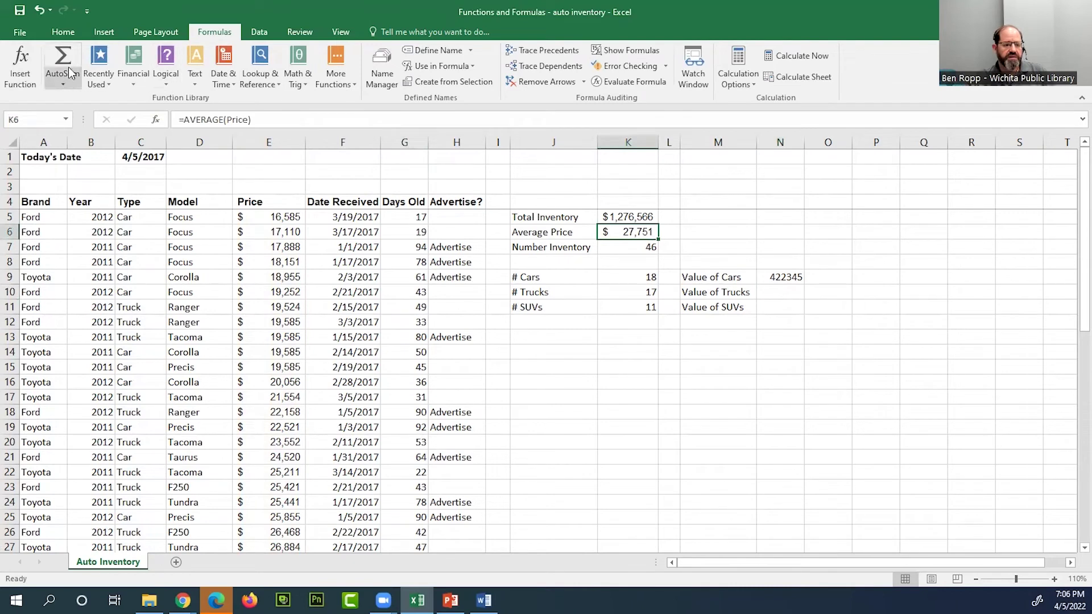
click(63, 33)
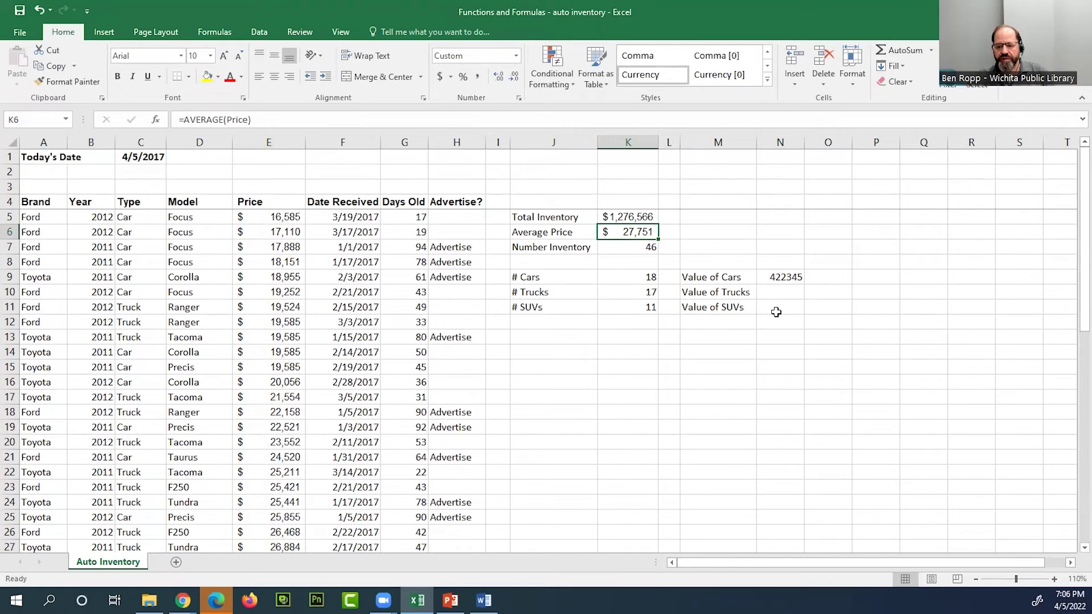
click(71, 83)
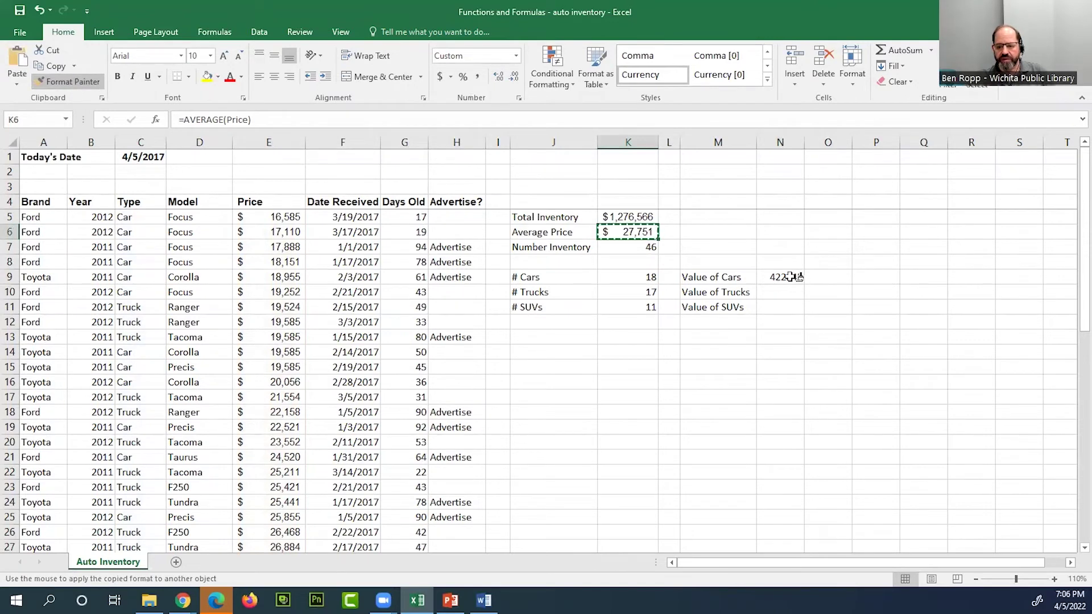
drag(792, 277, 794, 307)
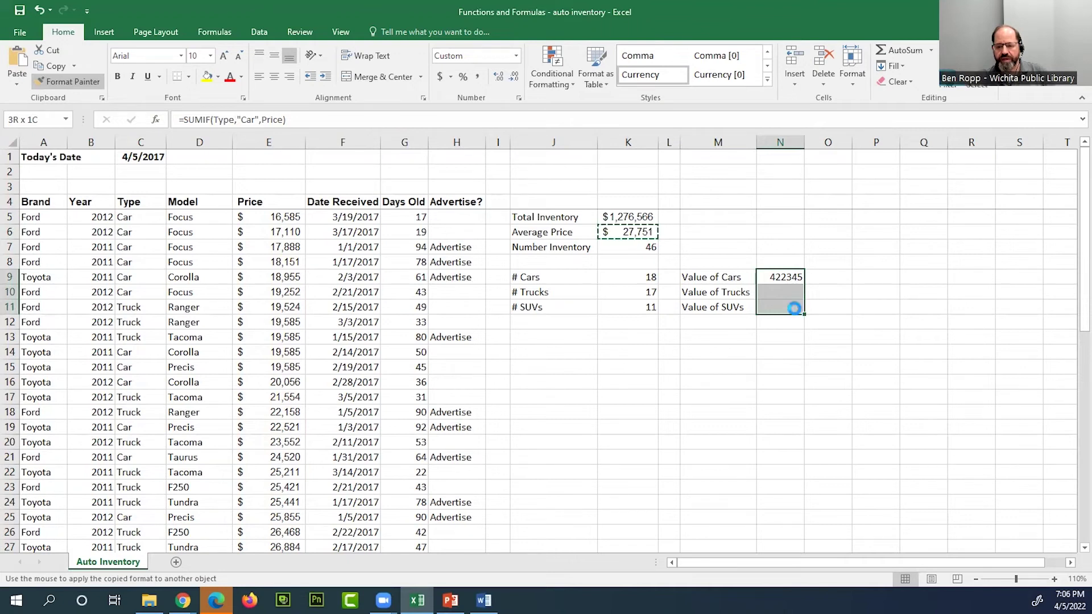
double_click(804, 139)
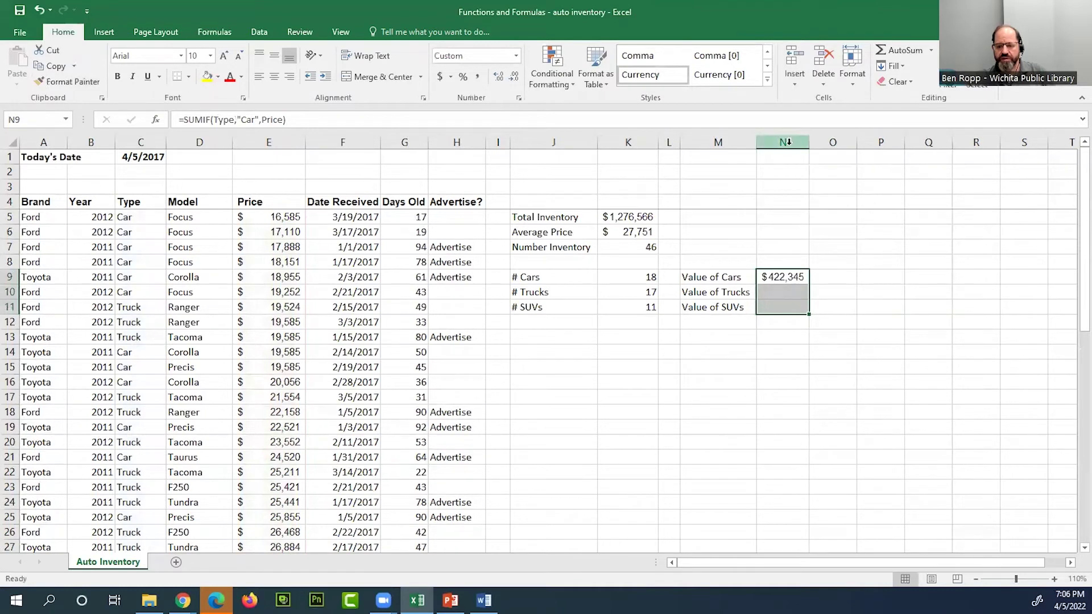
key(shift+Up)
click(788, 277)
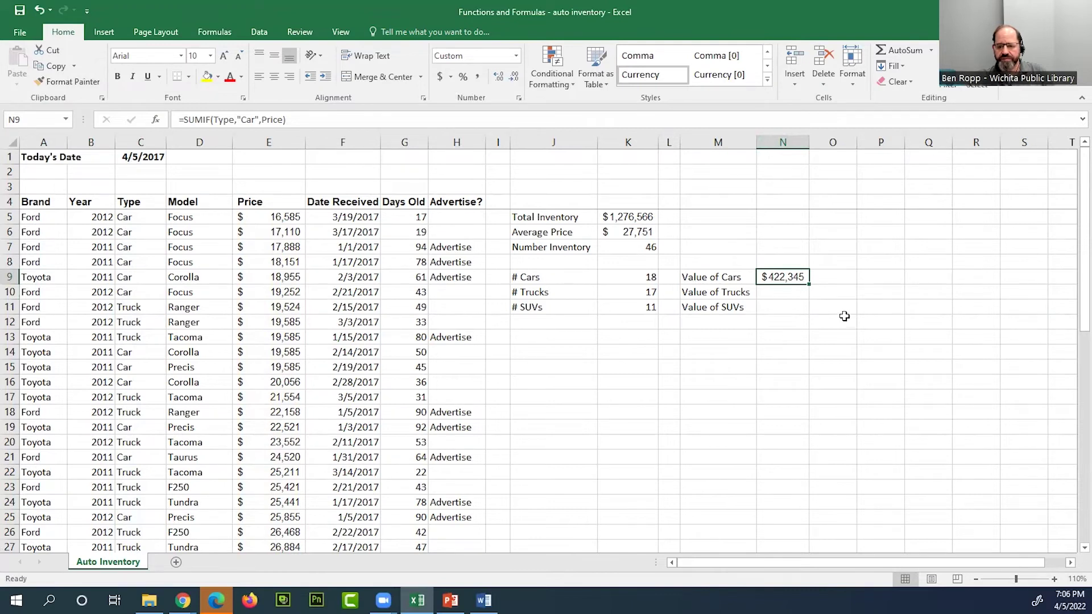
Insert the SUMIF function in N10 beside Value of Trucks from the most recently used functions.
click(797, 294)
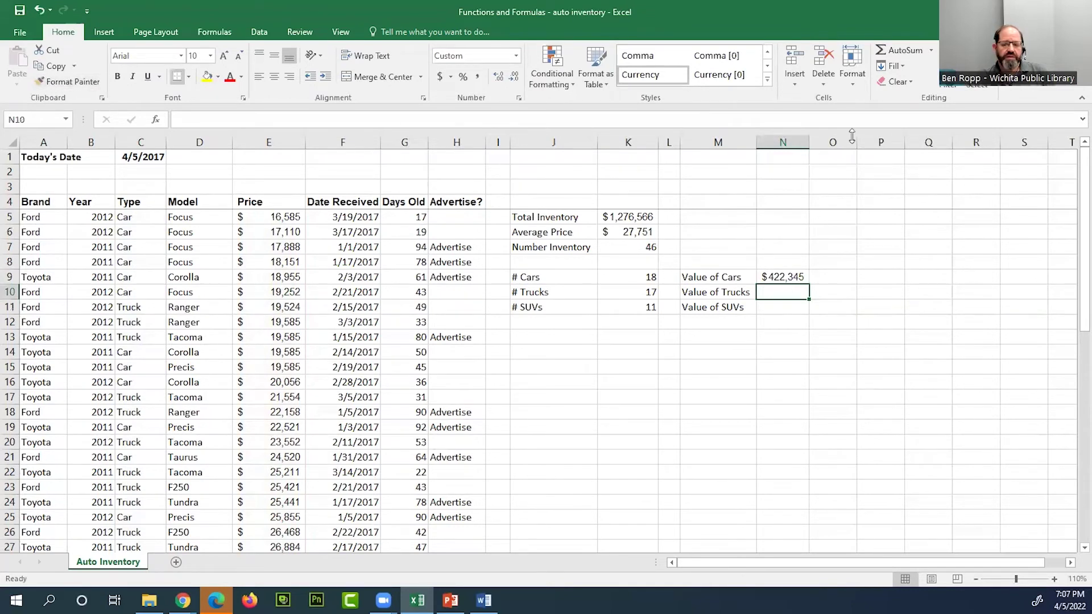
click(932, 51)
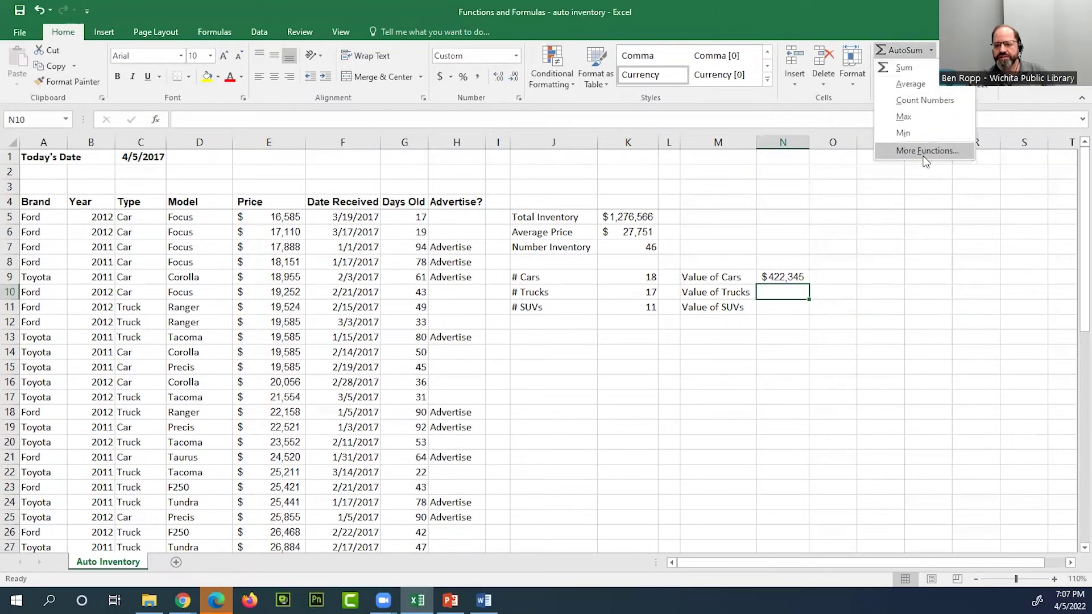
click(929, 50)
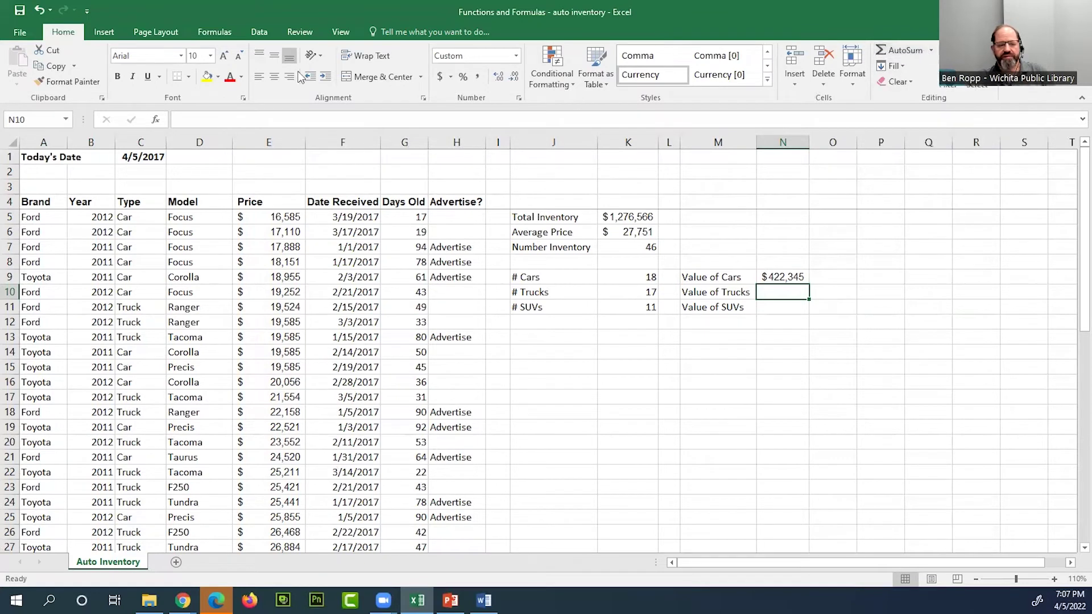
click(932, 50)
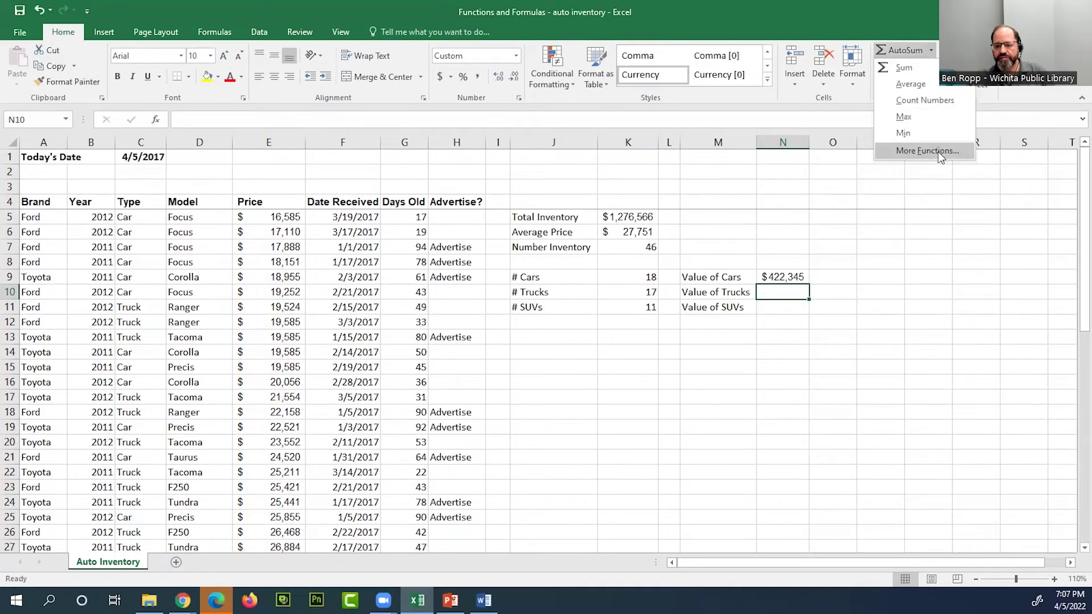
click(937, 152)
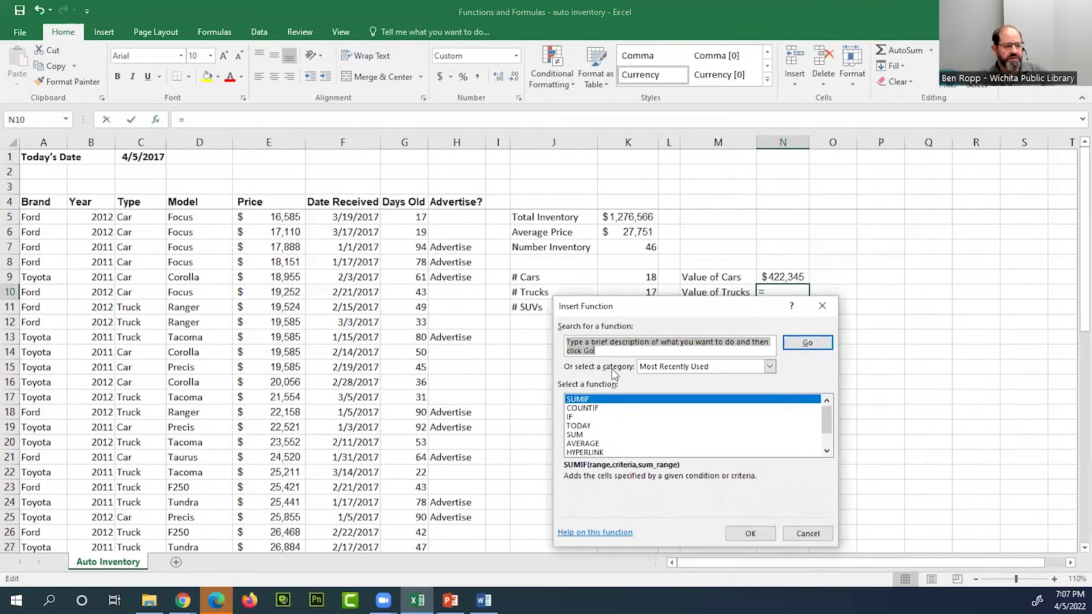
click(586, 401)
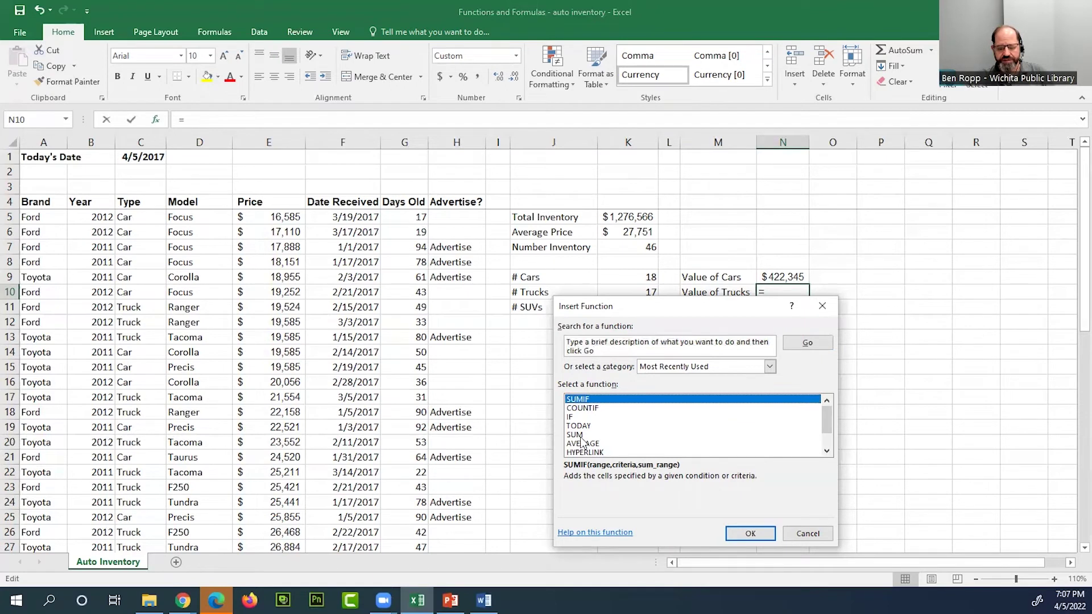
click(751, 534)
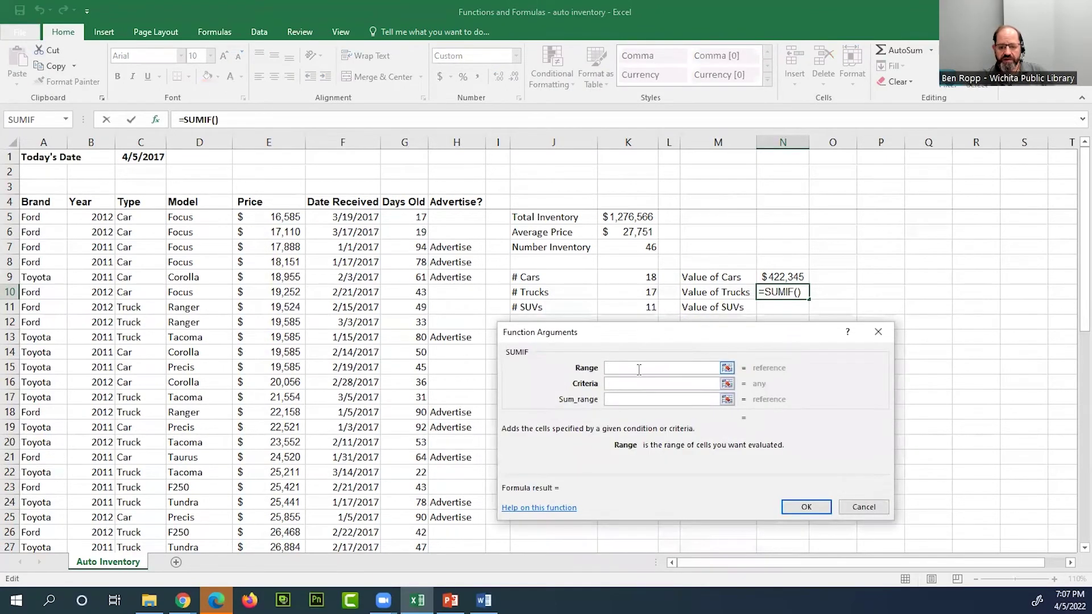
Complete the SUMIF in N10 with range Type, criteria "Truck" and sum range Price.
text(Type)
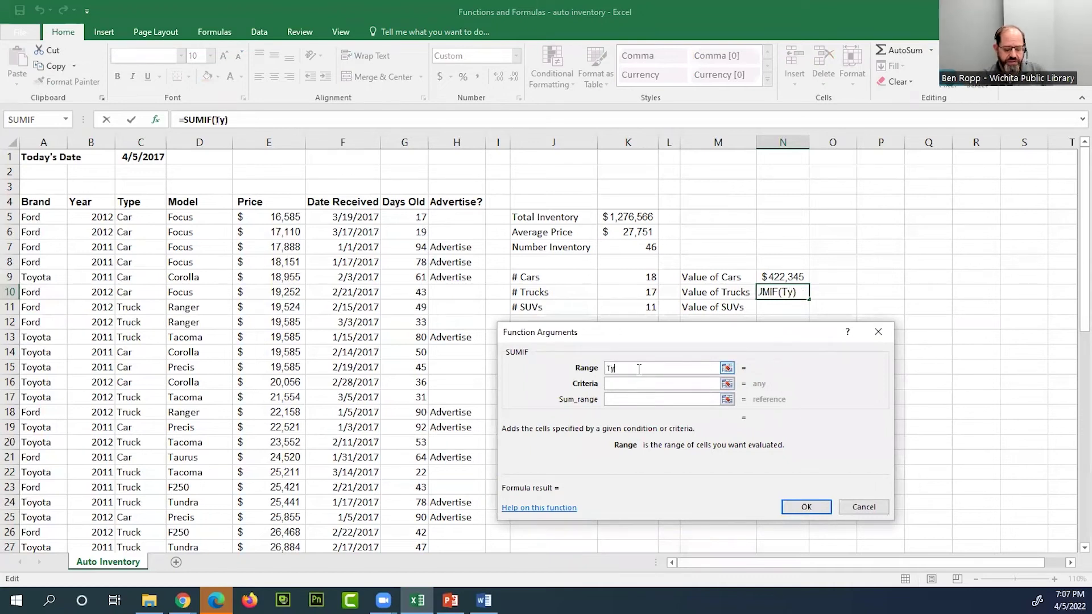
click(628, 383)
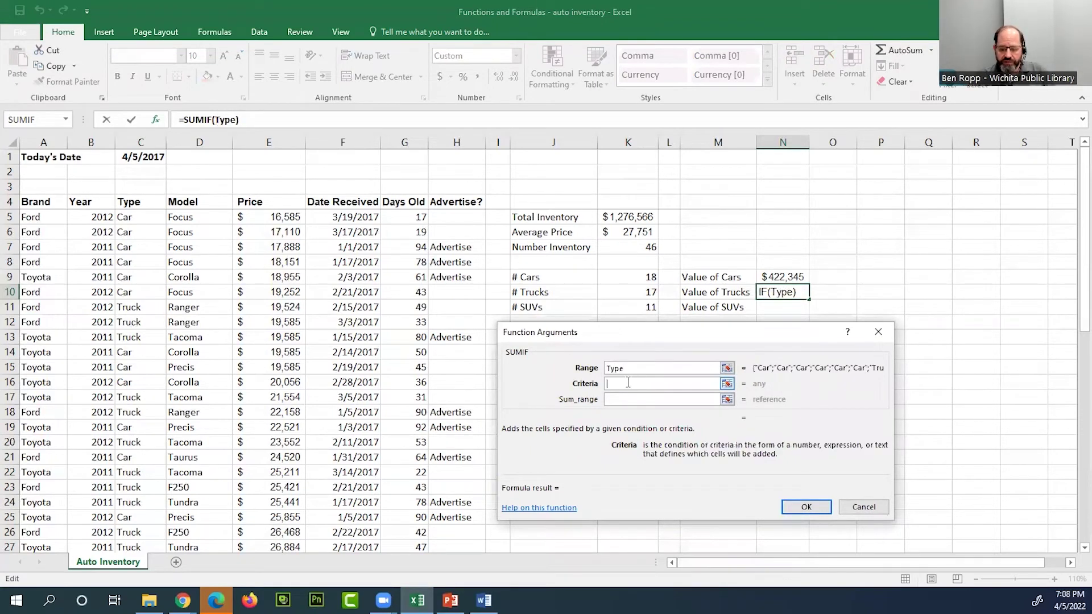
text("Truck)
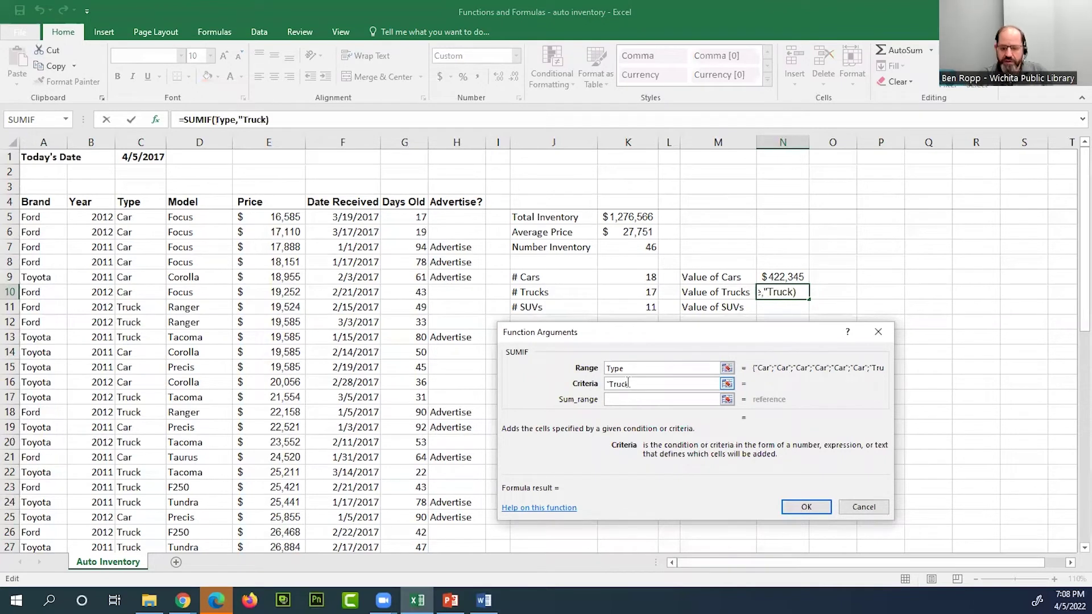
text(")
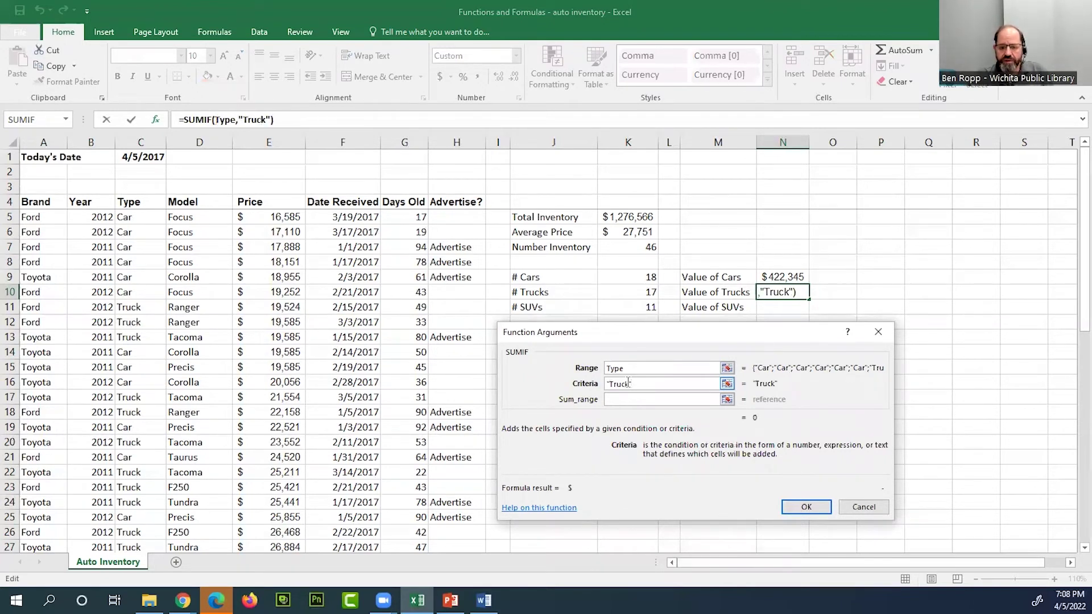
click(619, 400)
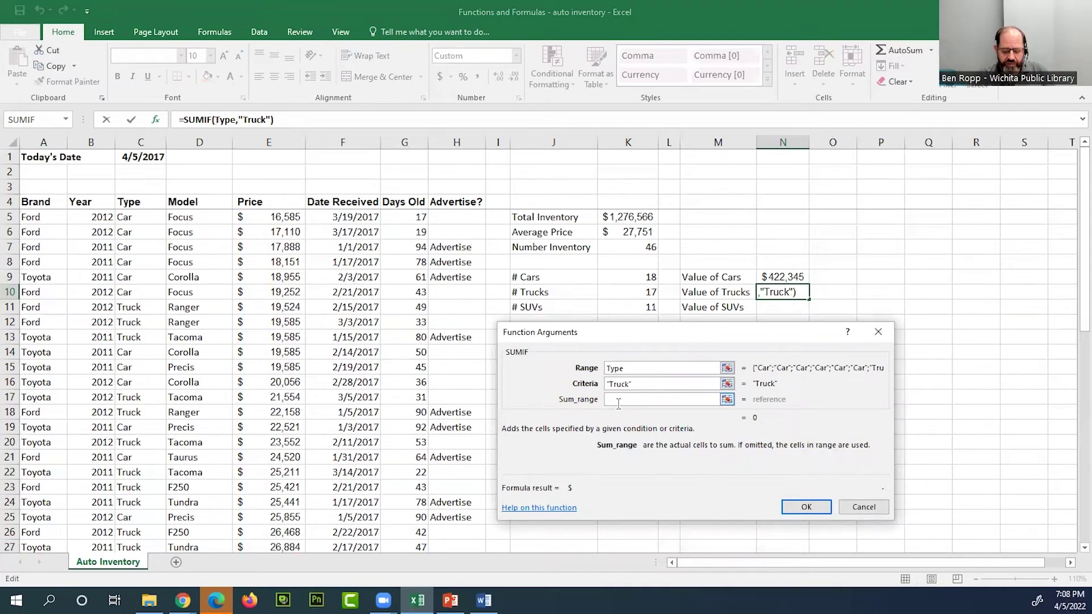
text(Price)
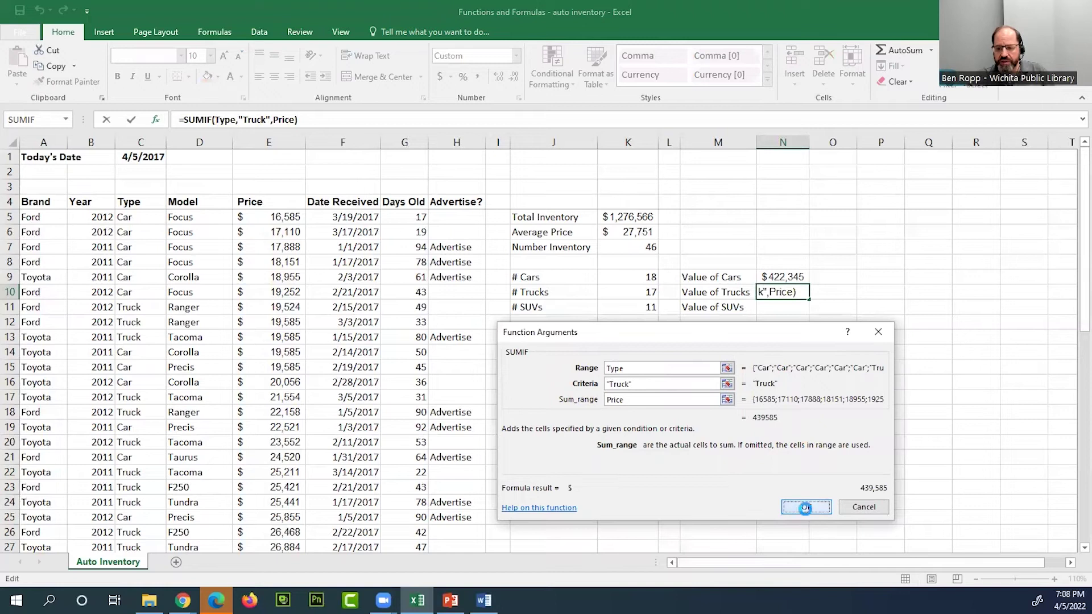
click(805, 508)
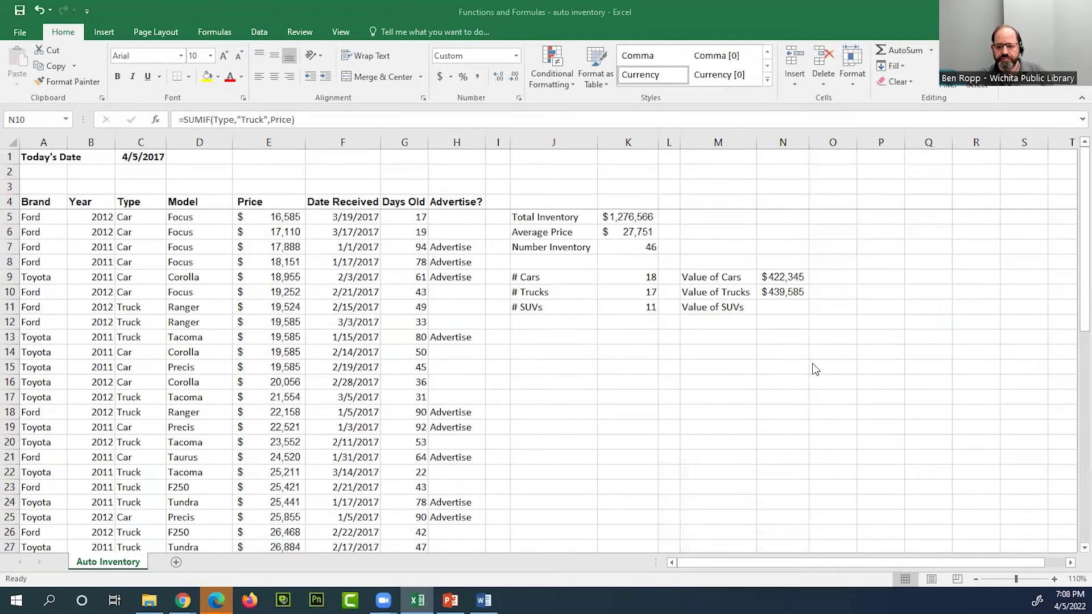
Start a SUMIF formula in N11 beside Value of SUVs with the named range Type as its range.
click(796, 307)
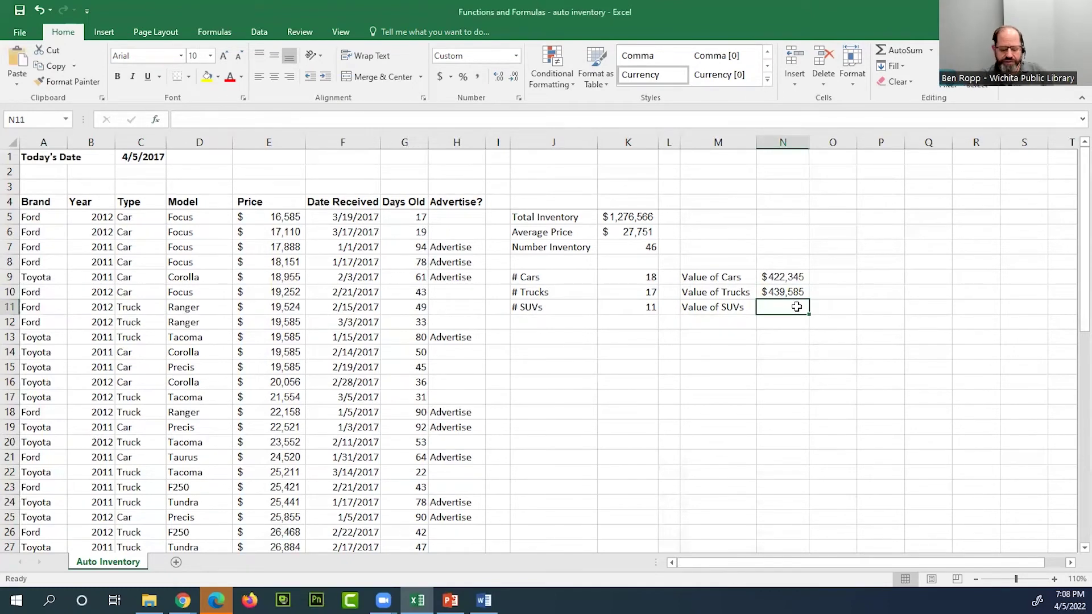
text(=)
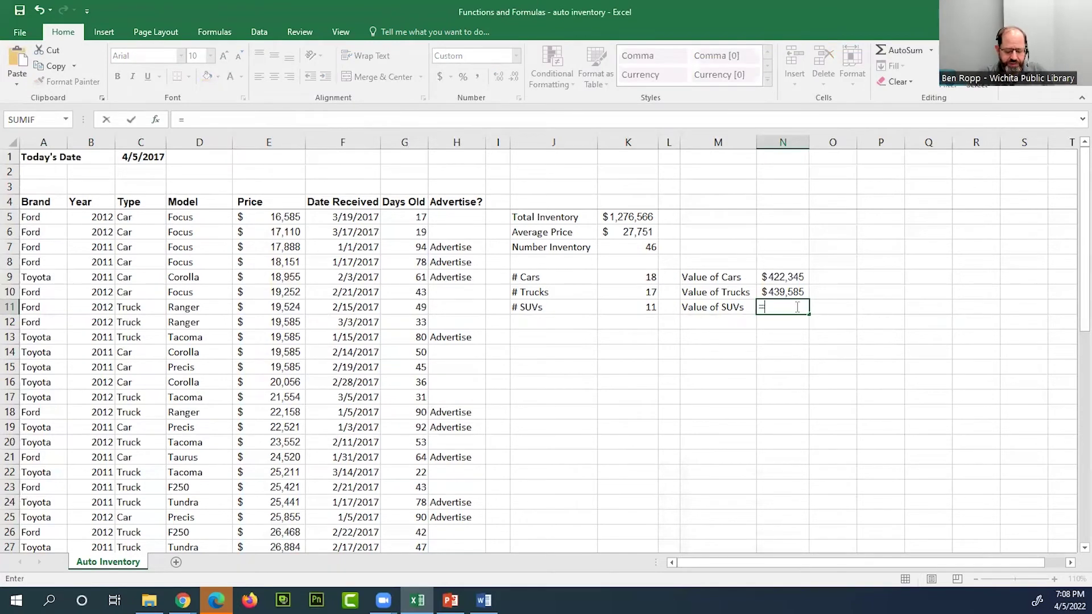
text(sumif)
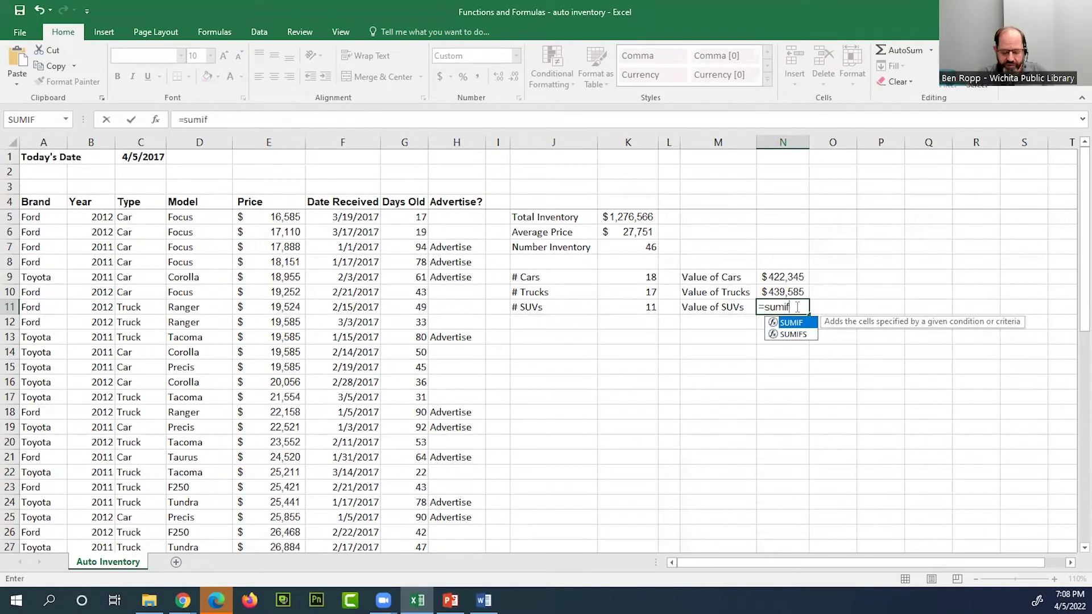
text(()
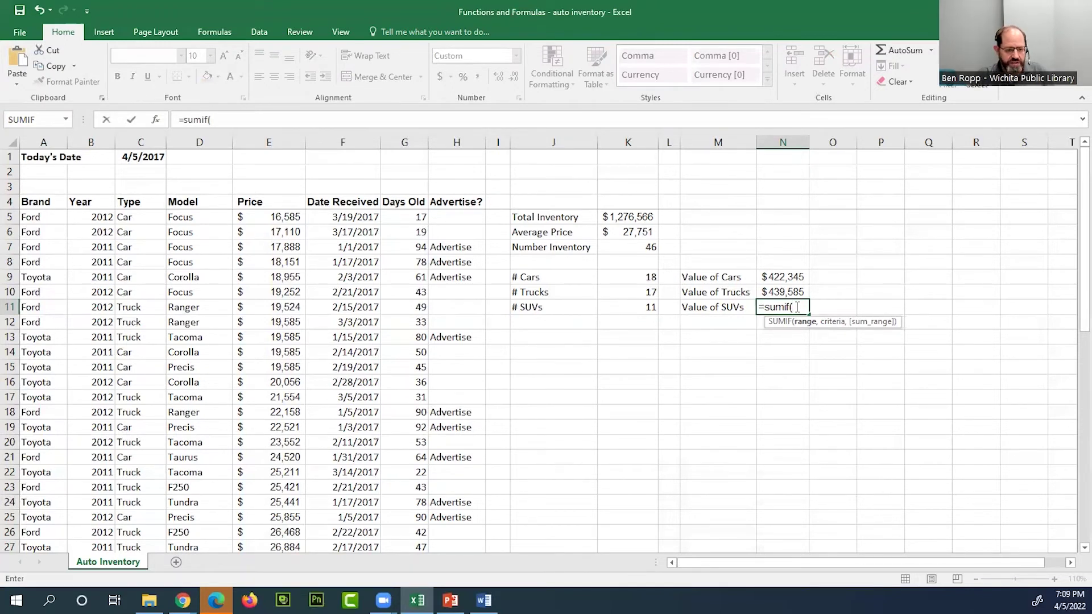
text(Tyo)
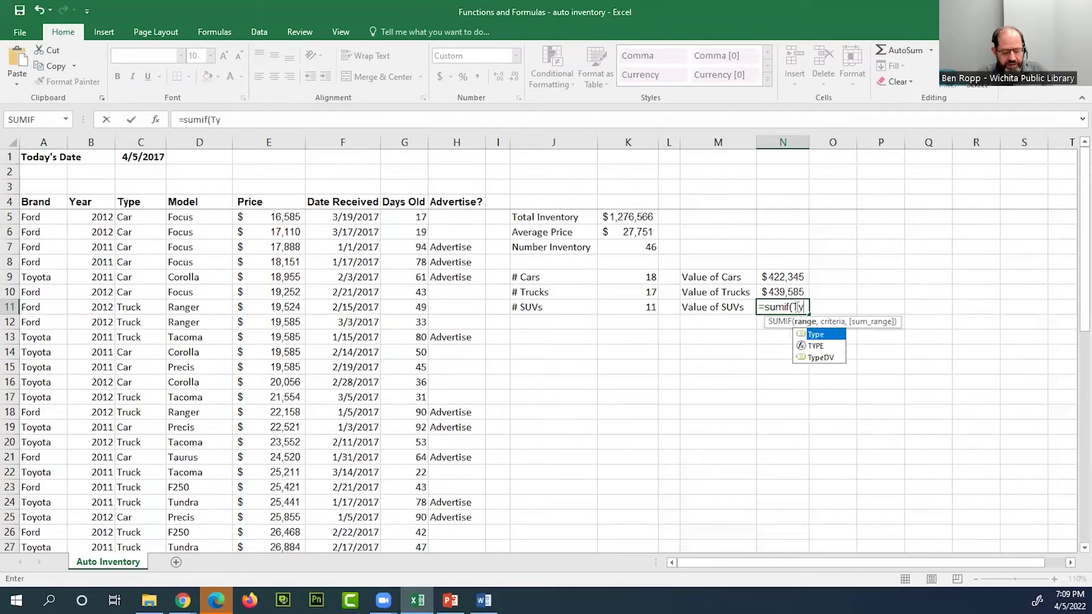
key(BackSpace)
key(BackSpace)
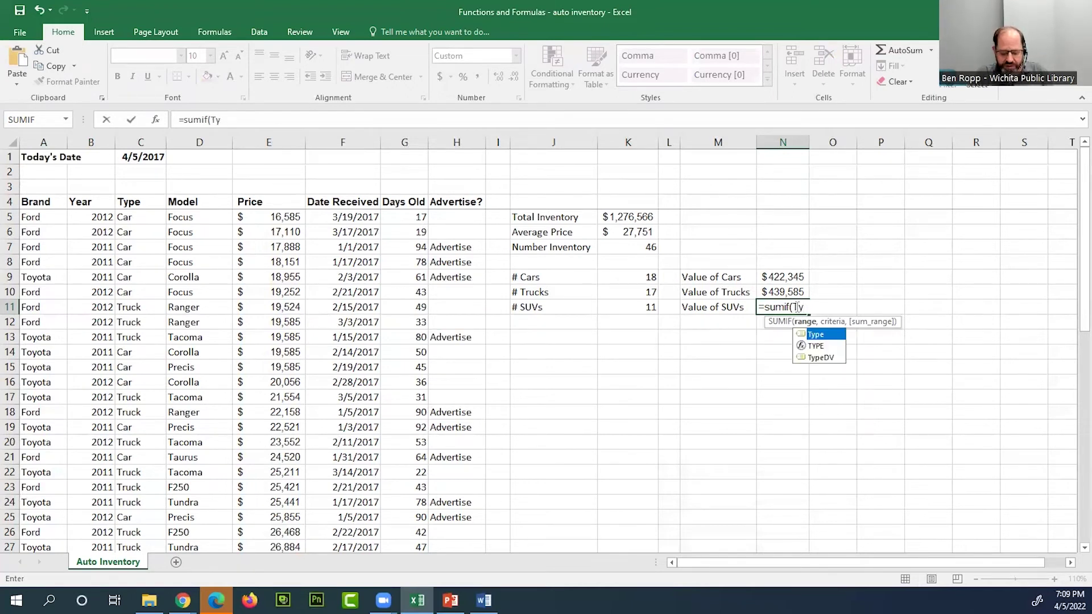
text(pe)
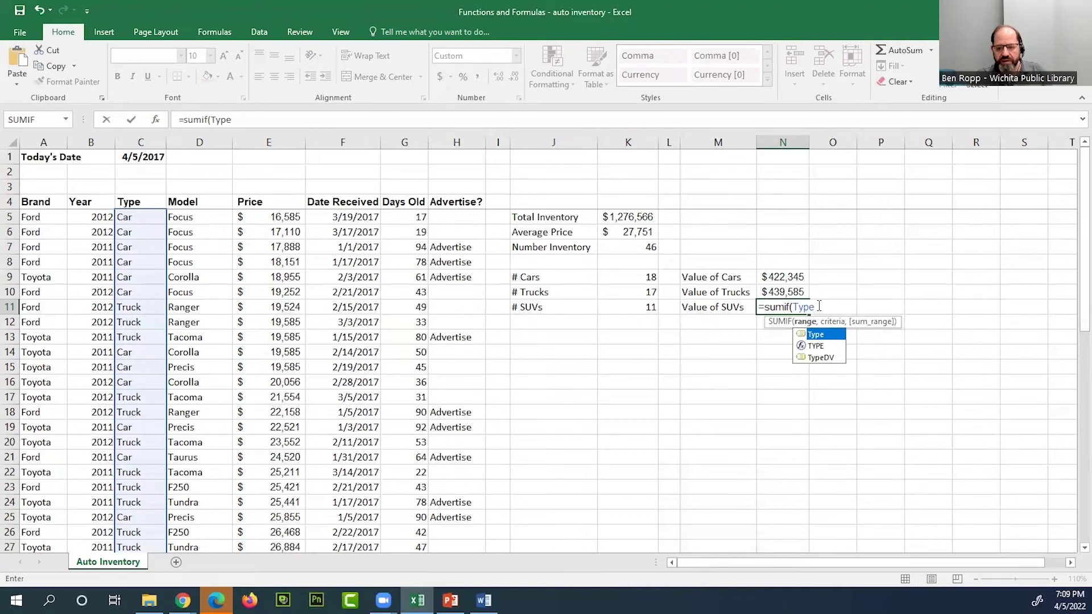
Complete the SUMIF in N11 with criteria "SUV" and sum range Price.
text(,)
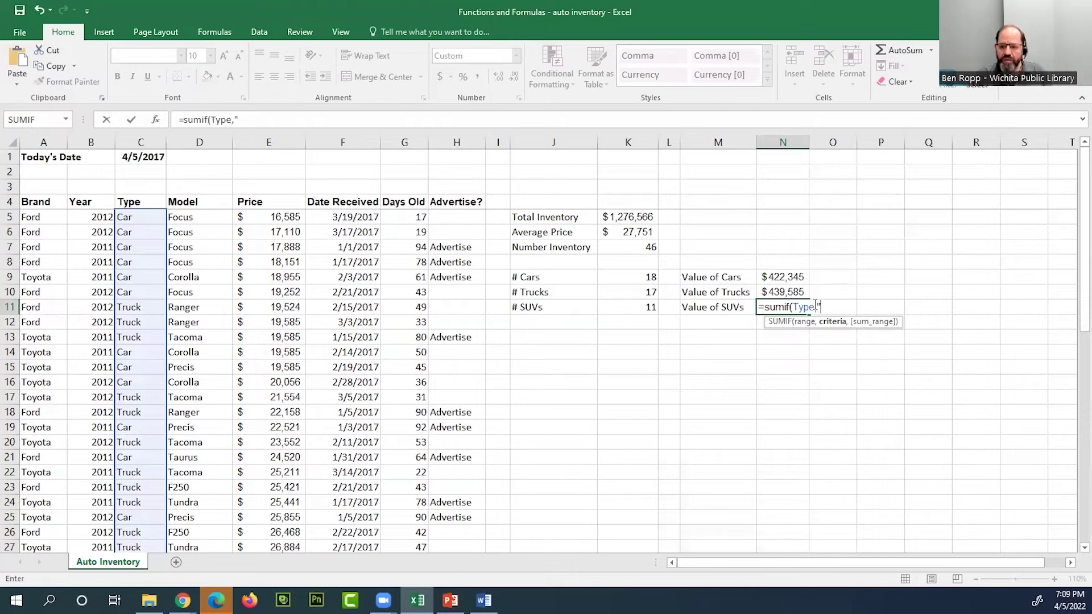
text("SUV)
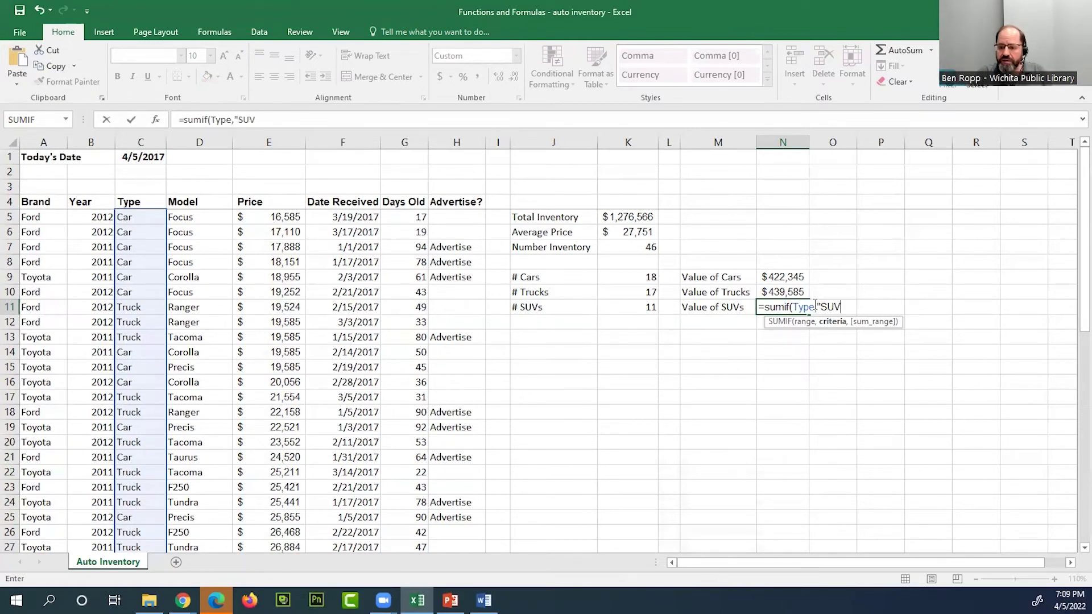
text(",)
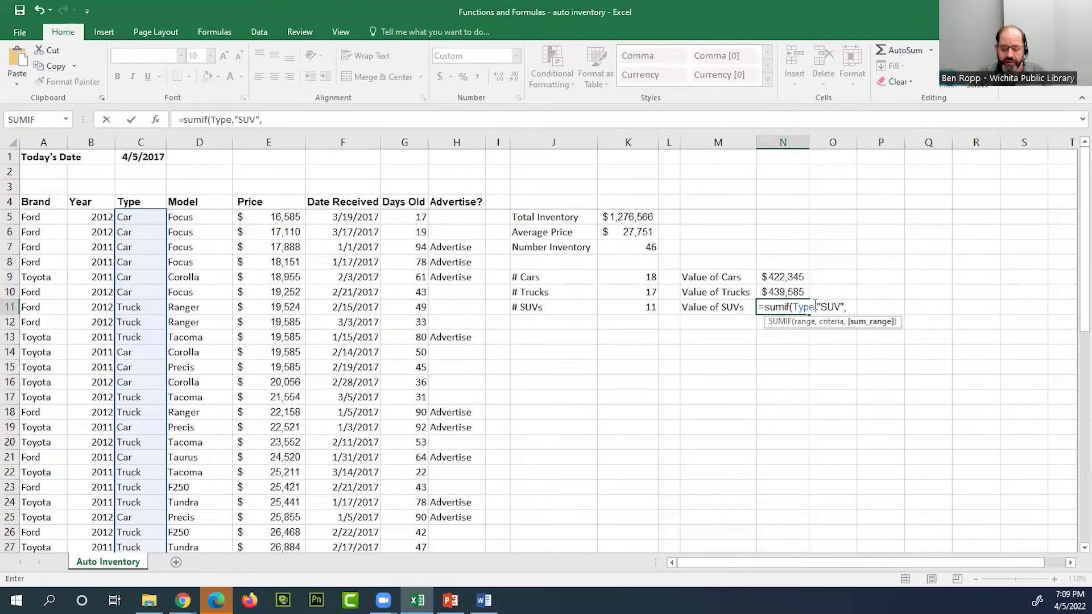
text(Price)
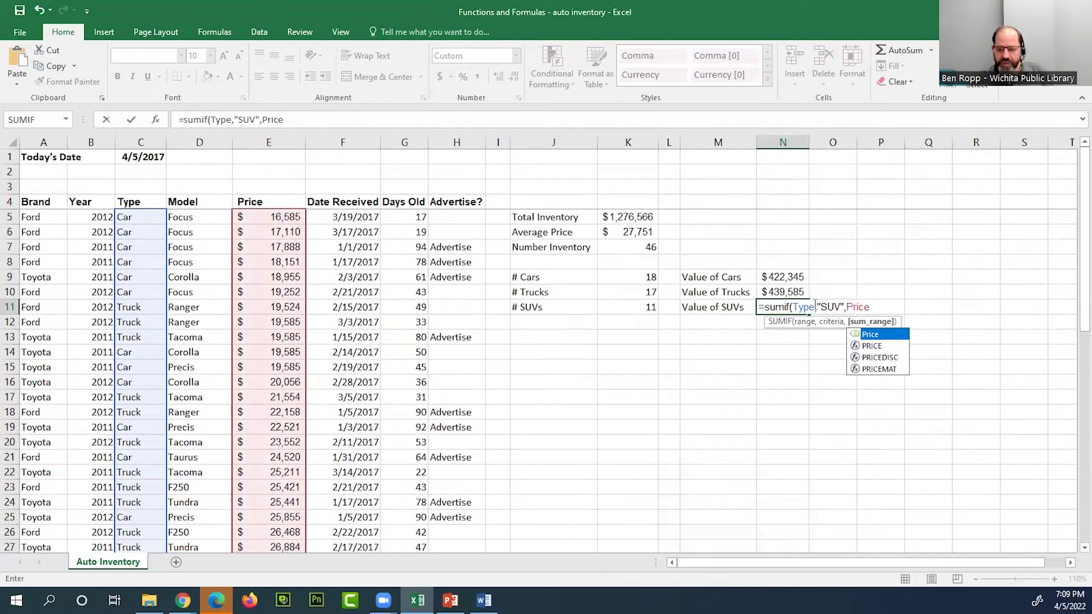
text())
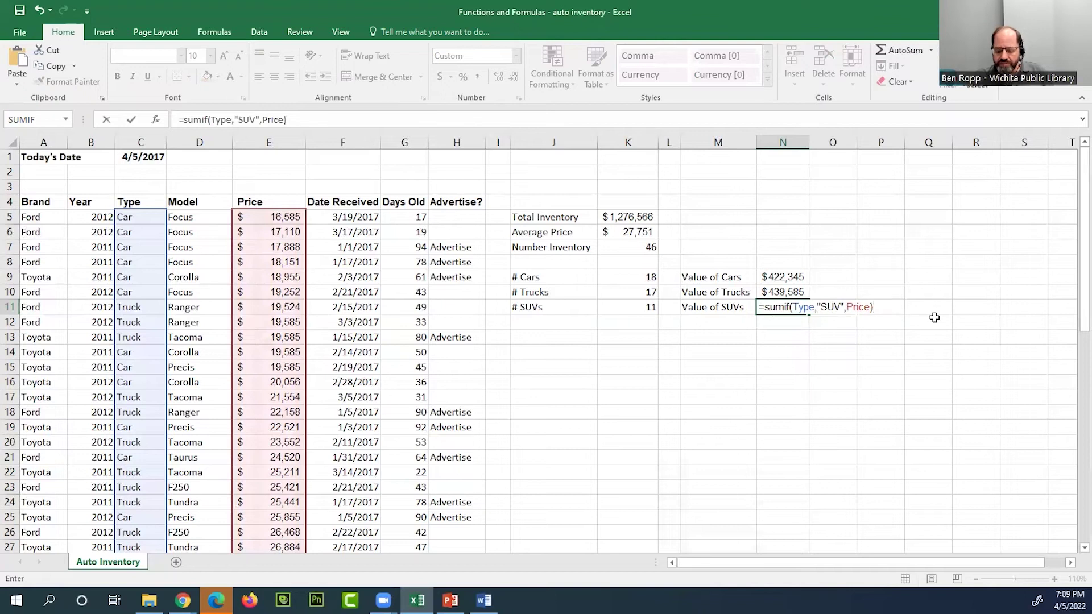
key(BackSpace)
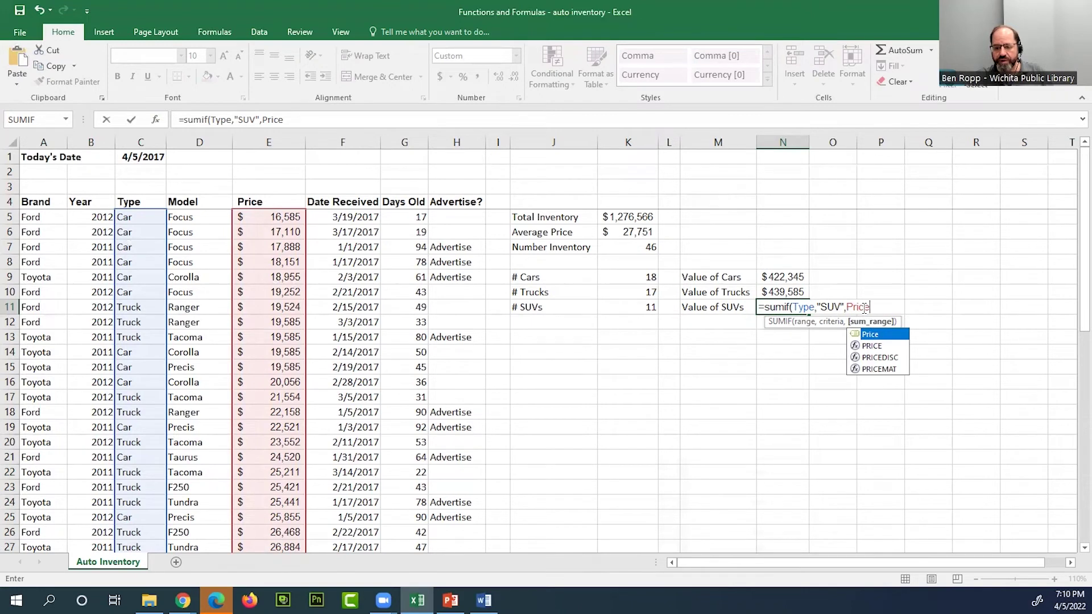
text())
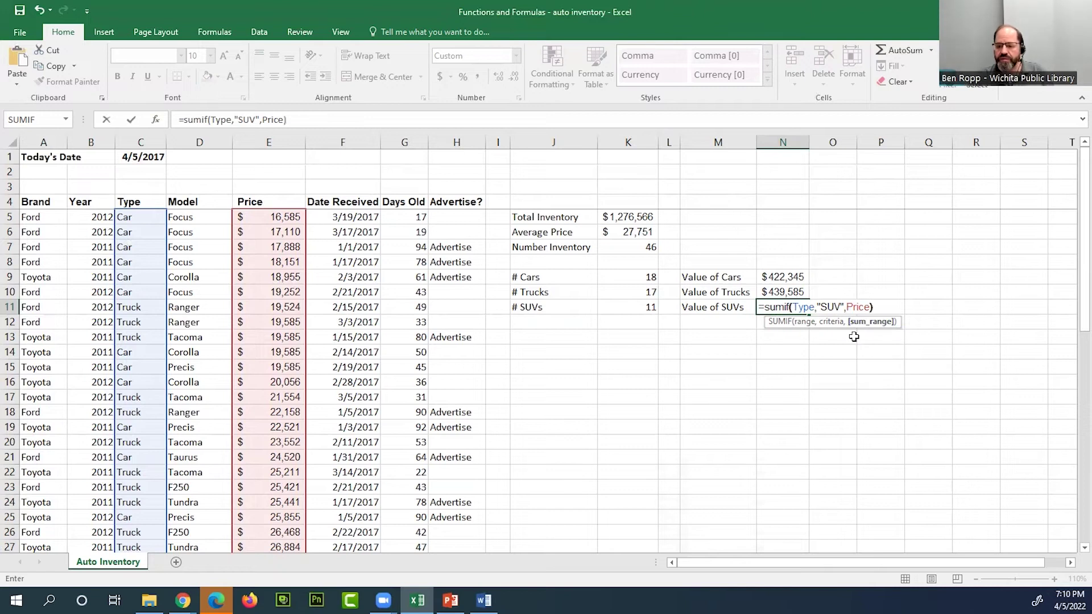
key(Return)
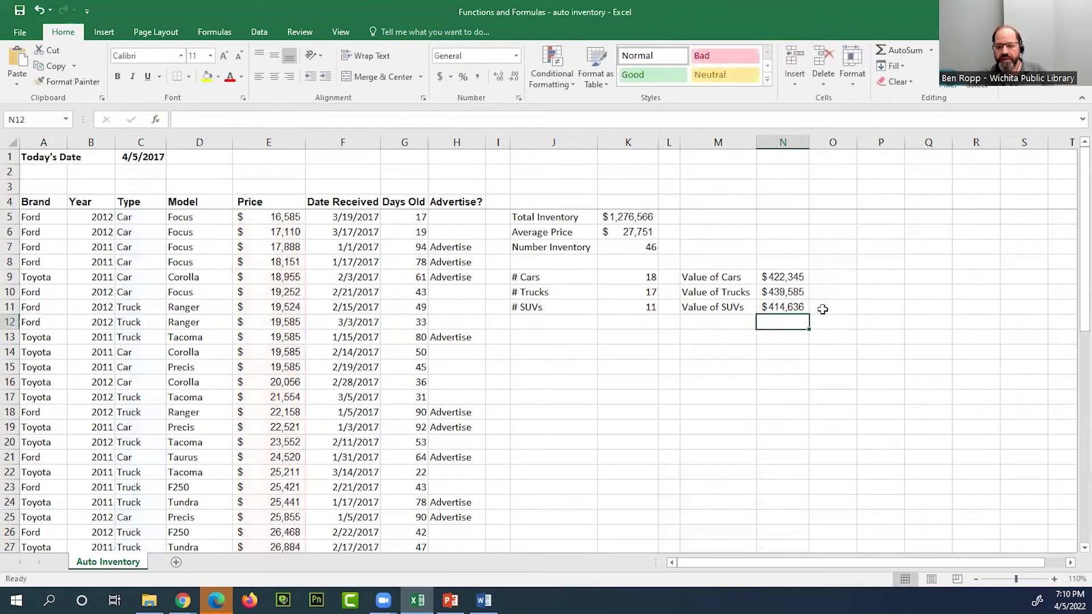
Review the SUMIF formulas in N9, N10 and N11 for the car, truck and SUV values.
double_click(808, 291)
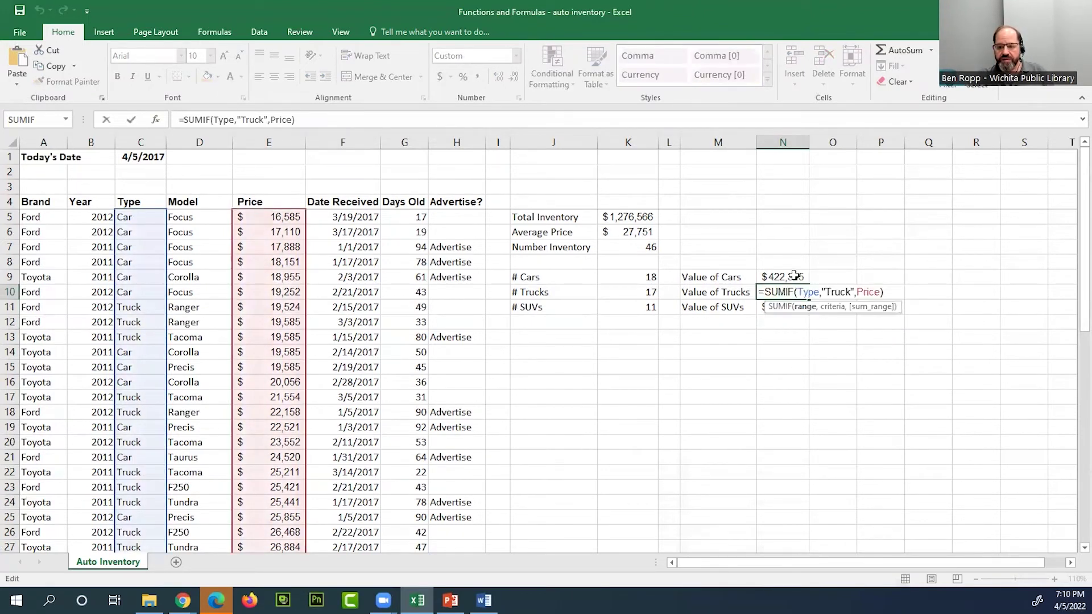
double_click(795, 275)
double_click(794, 308)
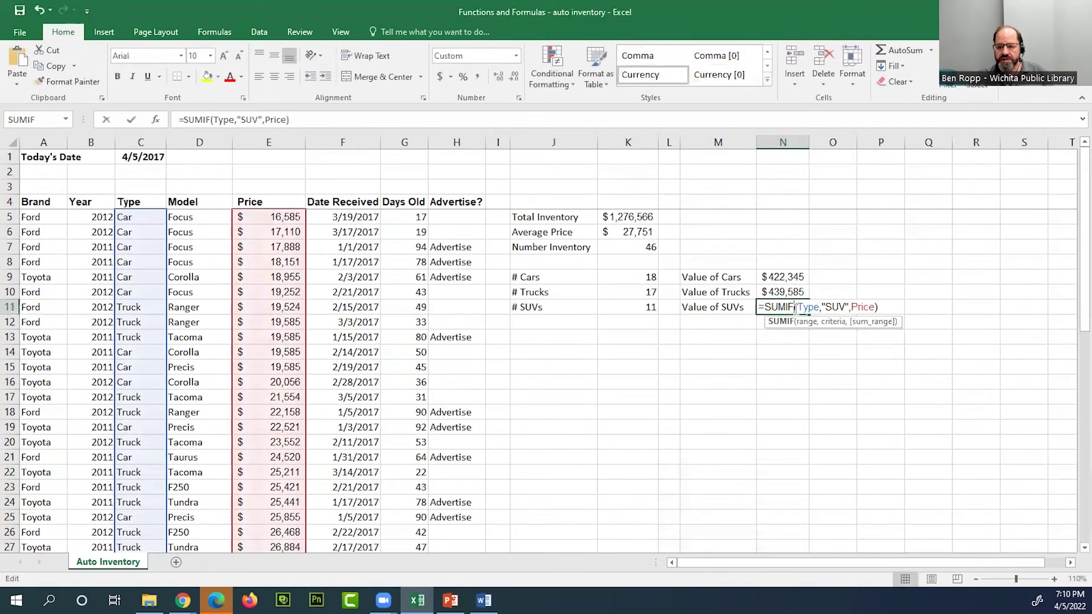
key(Return)
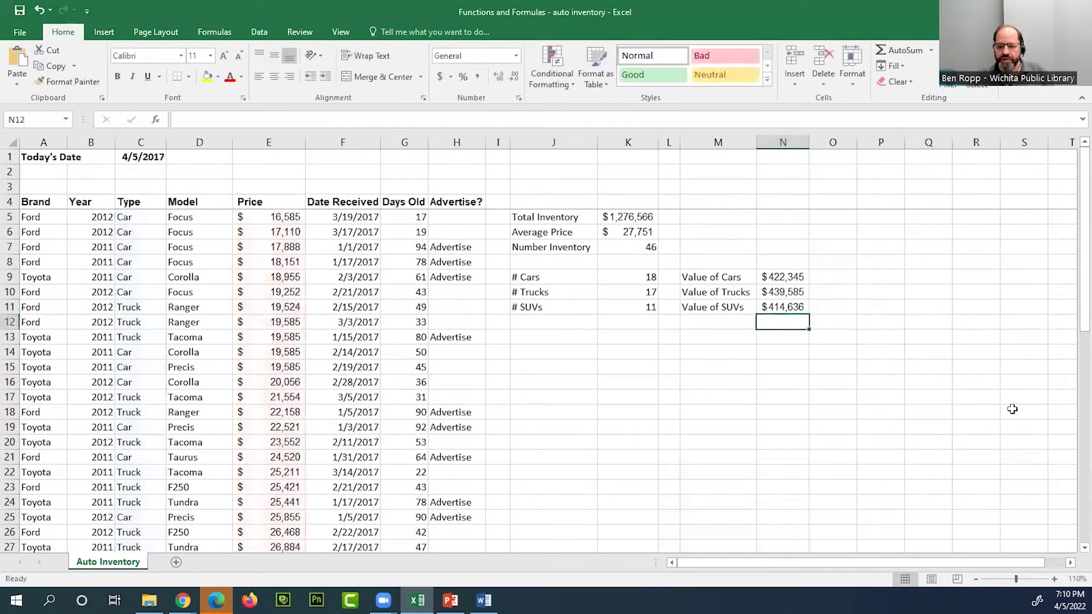
drag(798, 277, 792, 301)
click(799, 309)
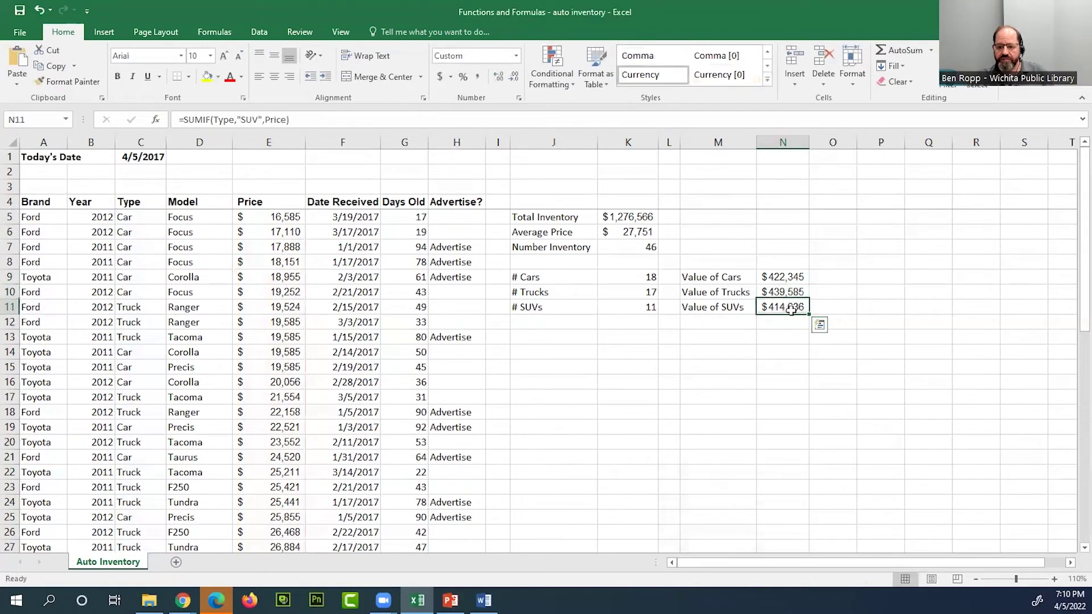
click(849, 319)
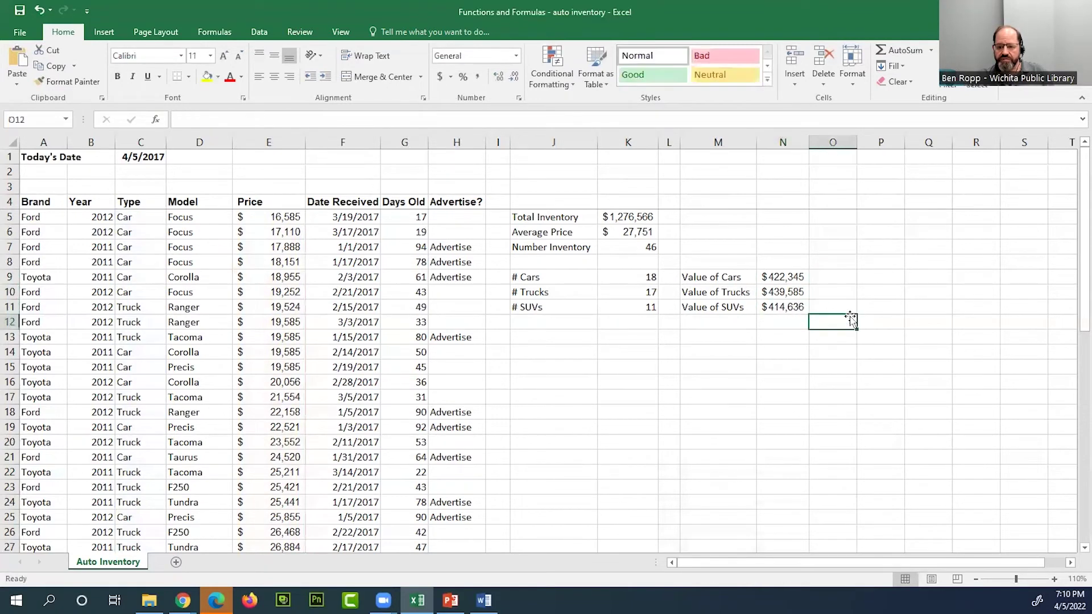
Total the values of cars, trucks and SUVs in N12 with AutoSum over N9:N11.
click(795, 321)
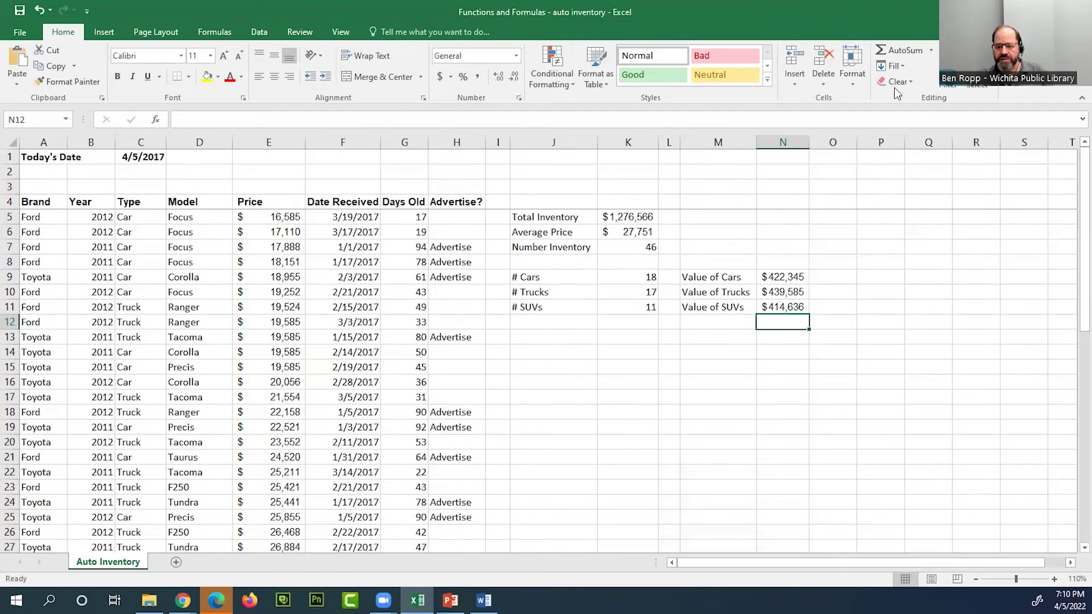
click(902, 52)
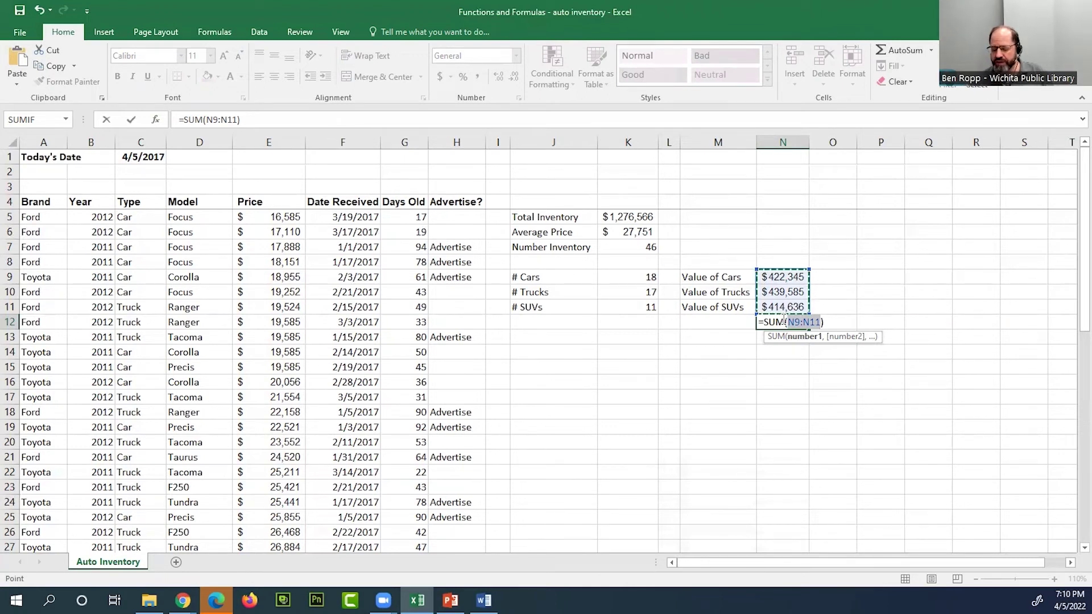
key(Return)
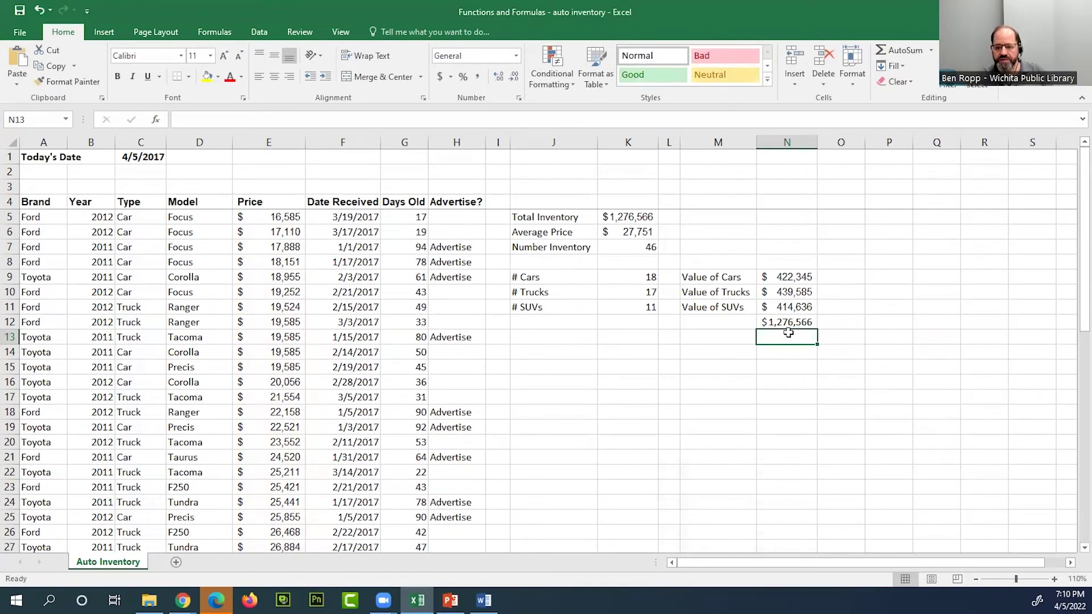
Compare Total Inventory in K5 with the sum in N12, and look over the vehicle counts and values.
click(640, 216)
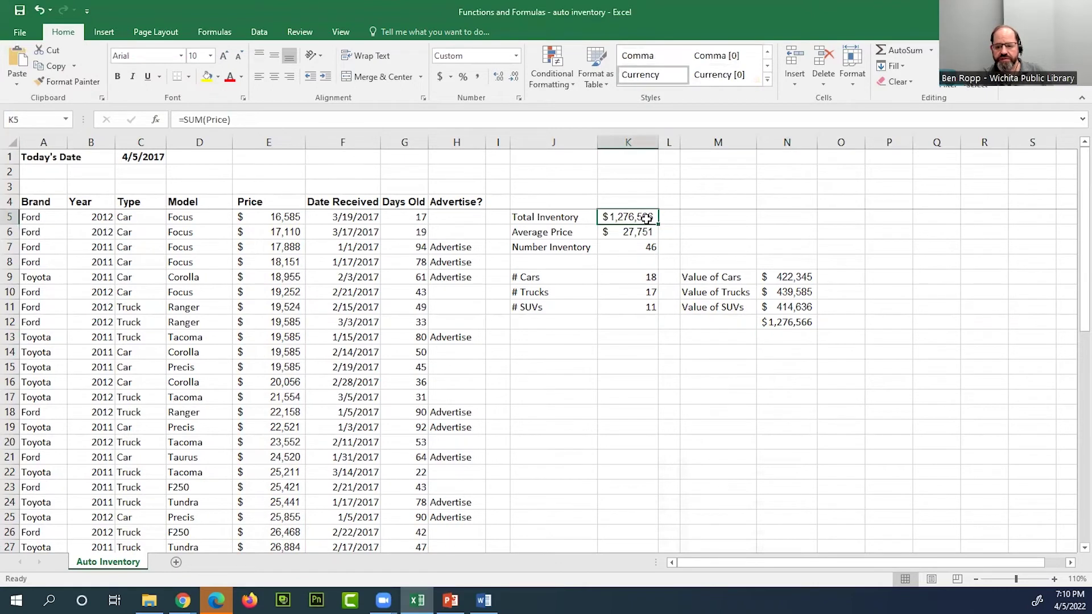
click(808, 326)
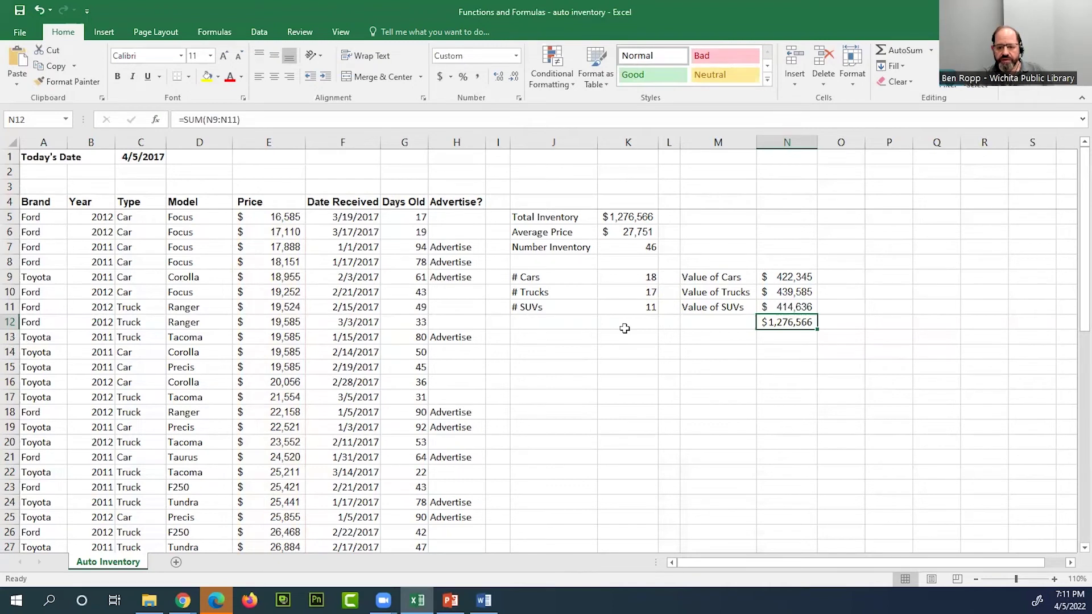
drag(539, 279, 779, 313)
click(654, 336)
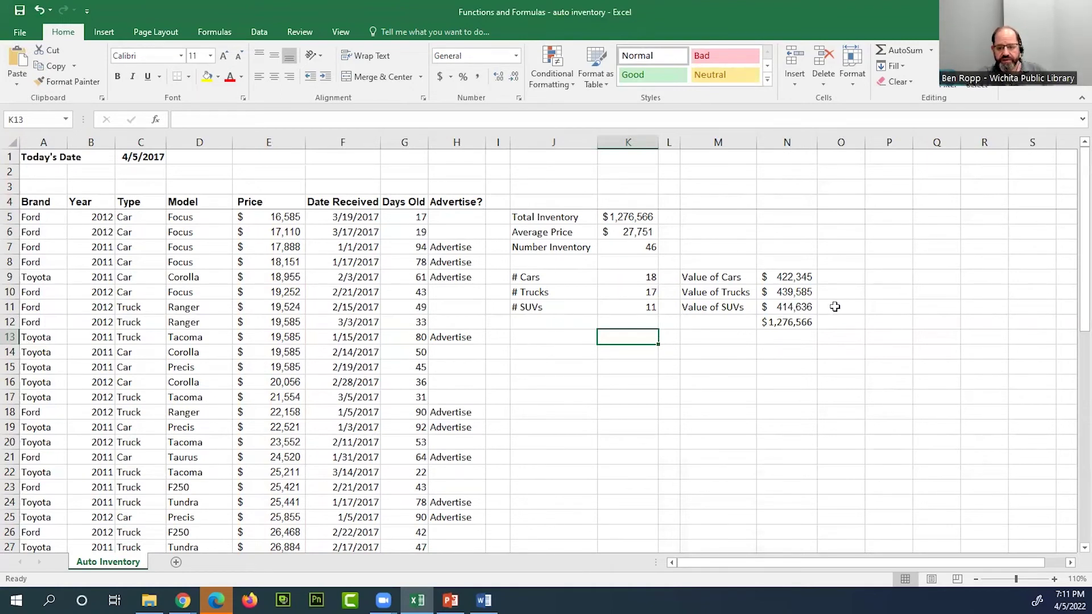
Examine the value cells N9:N11 and the ranges used by the Value of Cars formula.
click(804, 277)
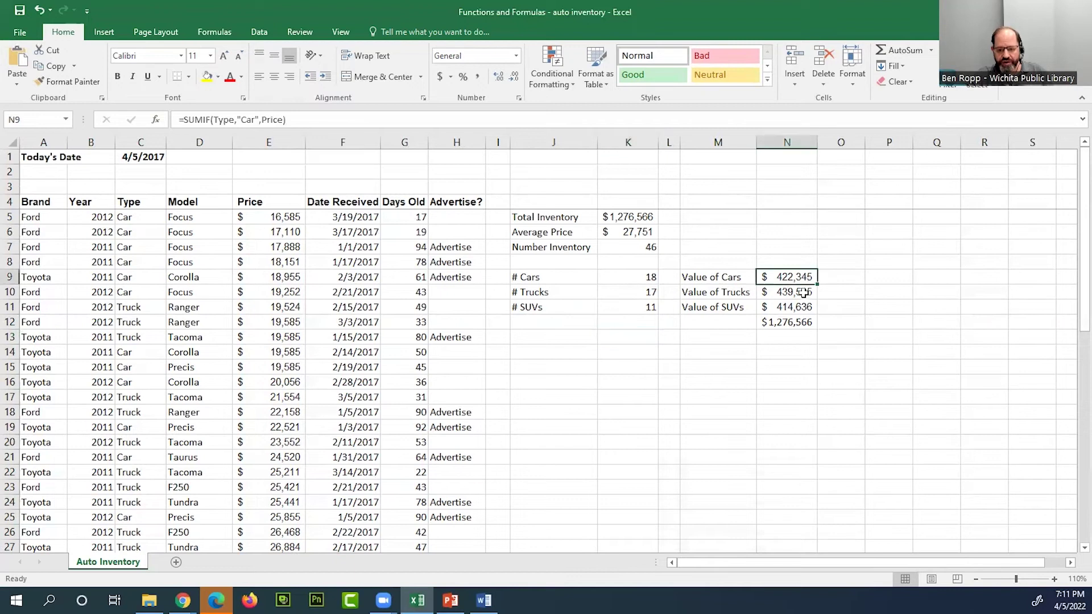
drag(802, 291, 801, 307)
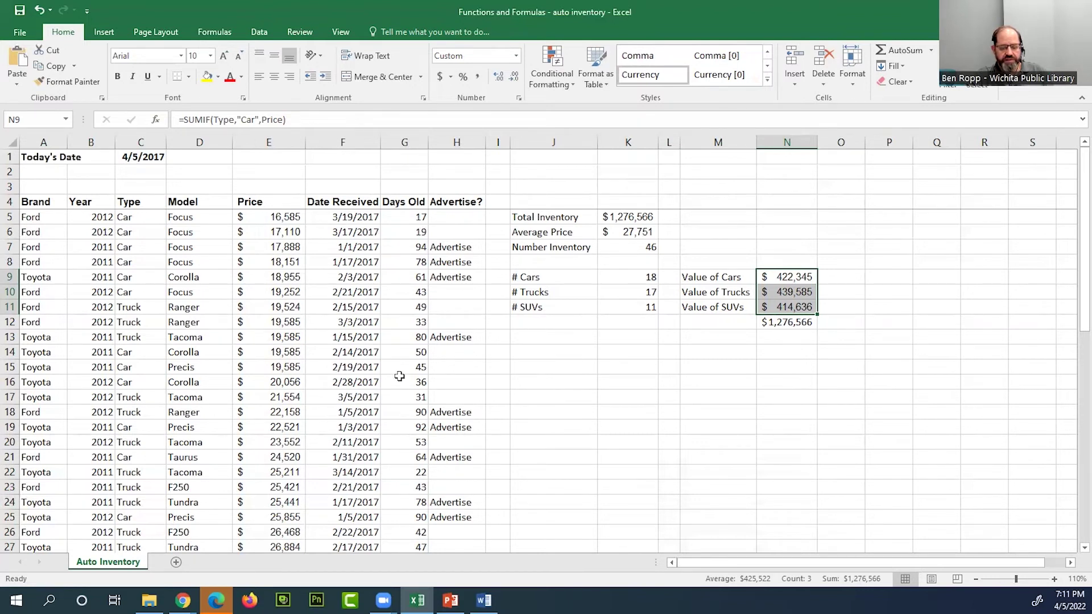
click(749, 353)
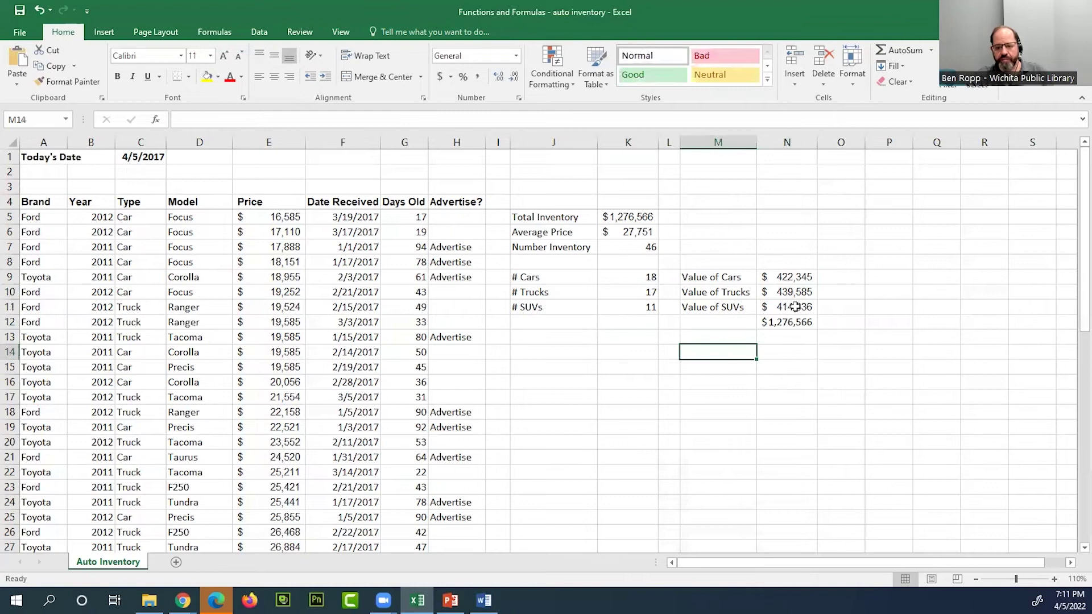
double_click(796, 277)
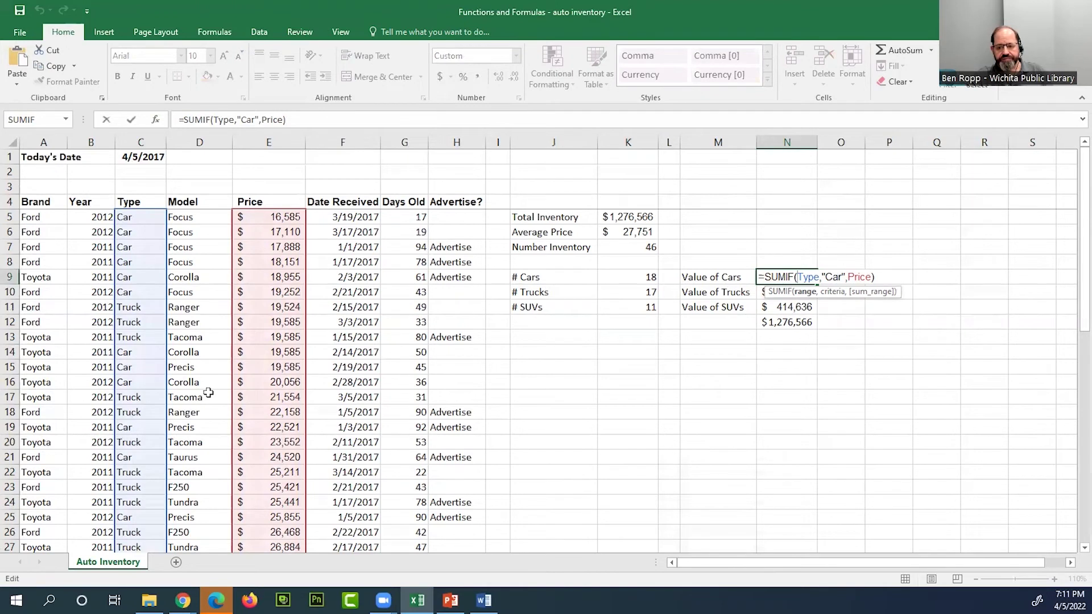
key(ctrl+Return)
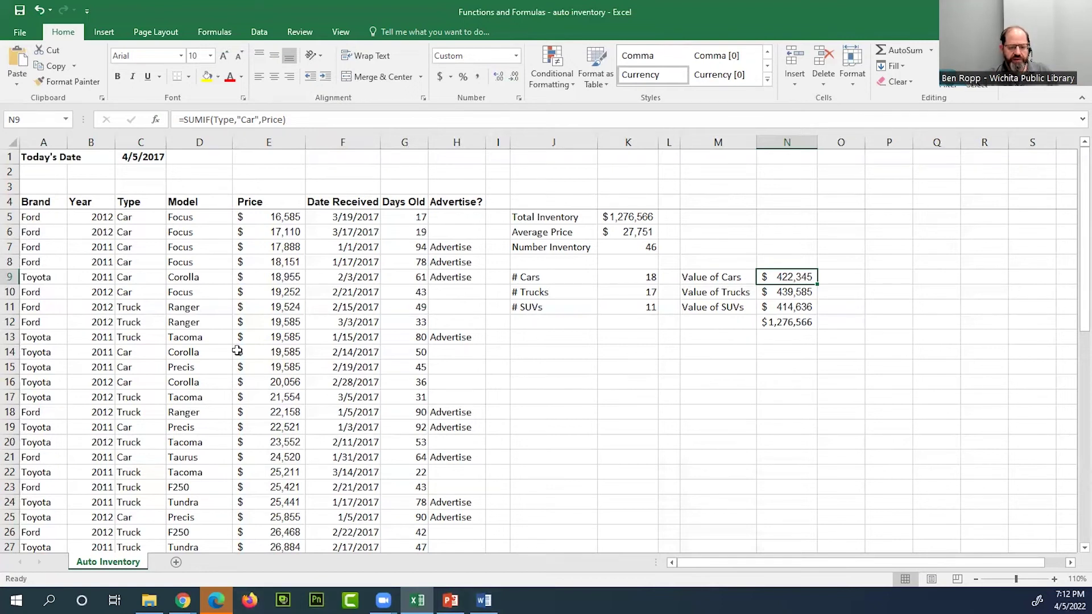
Switch to Chrome, view the VLOOKUP page of the Intermediate Excel 2013 PDF, and show the Wichita Public Library YouTube channel.
click(144, 232)
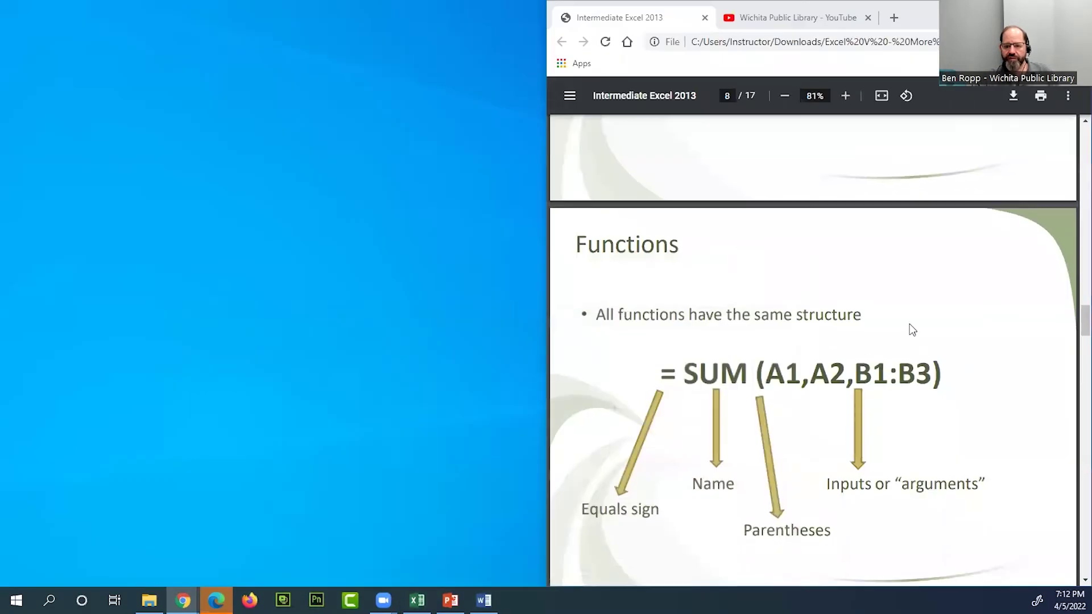
scroll(911, 329, down, 3)
scroll(911, 329, down, 5)
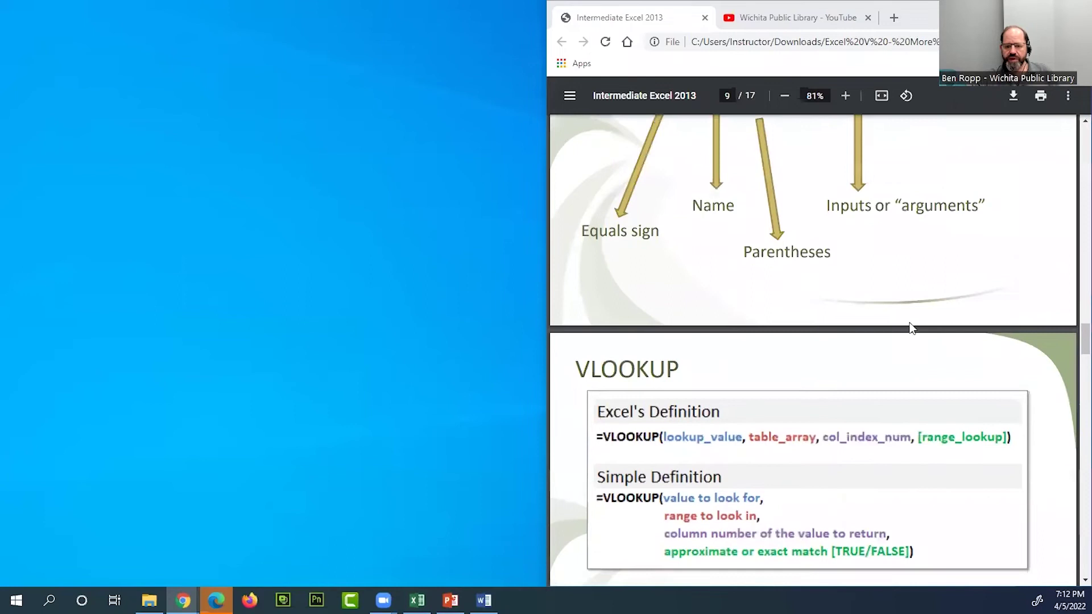
scroll(911, 329, down, 1)
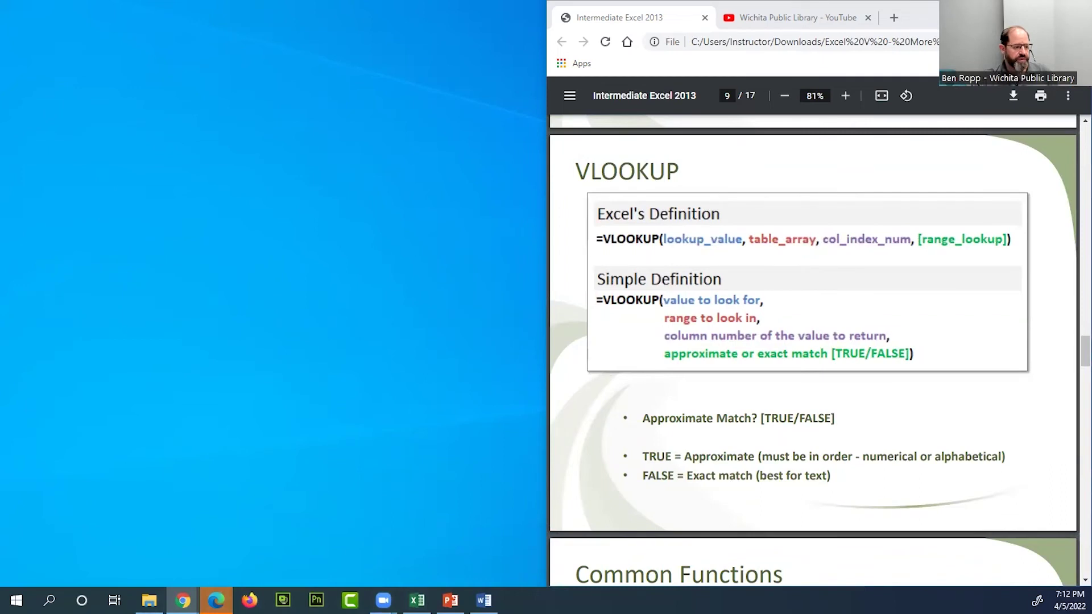
click(822, 19)
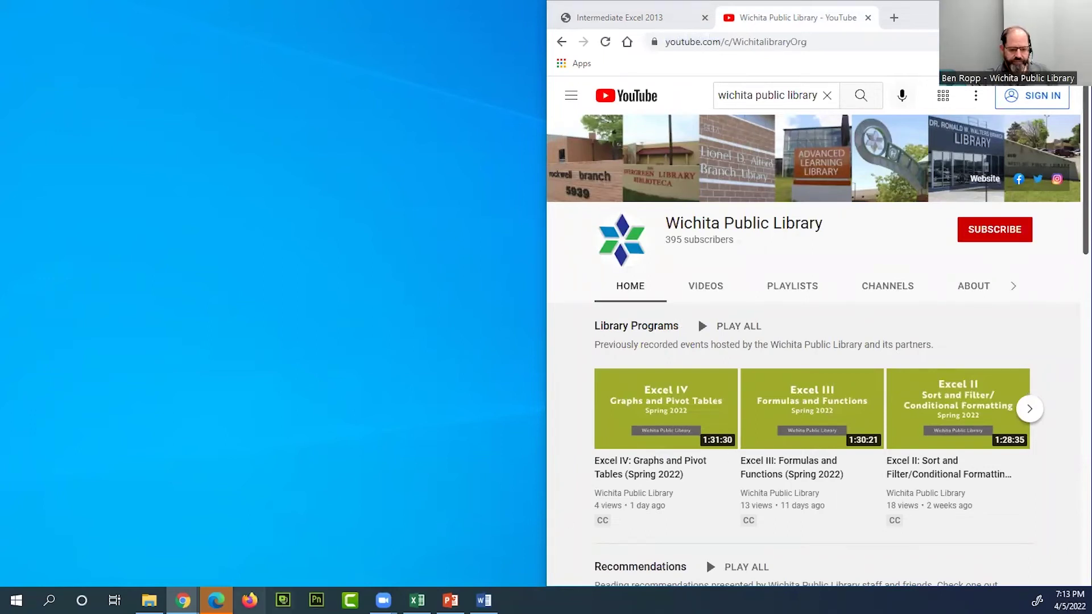
Switch to Excel, open the VLOOKUP-Practice workbook from the Downloads folder, and enable editing.
click(416, 599)
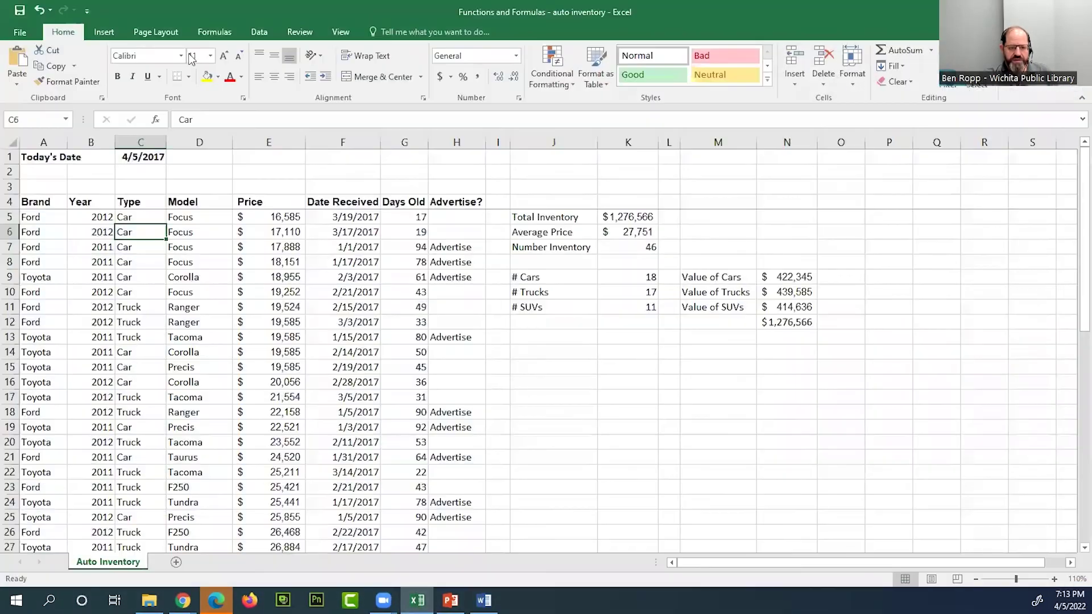
click(22, 33)
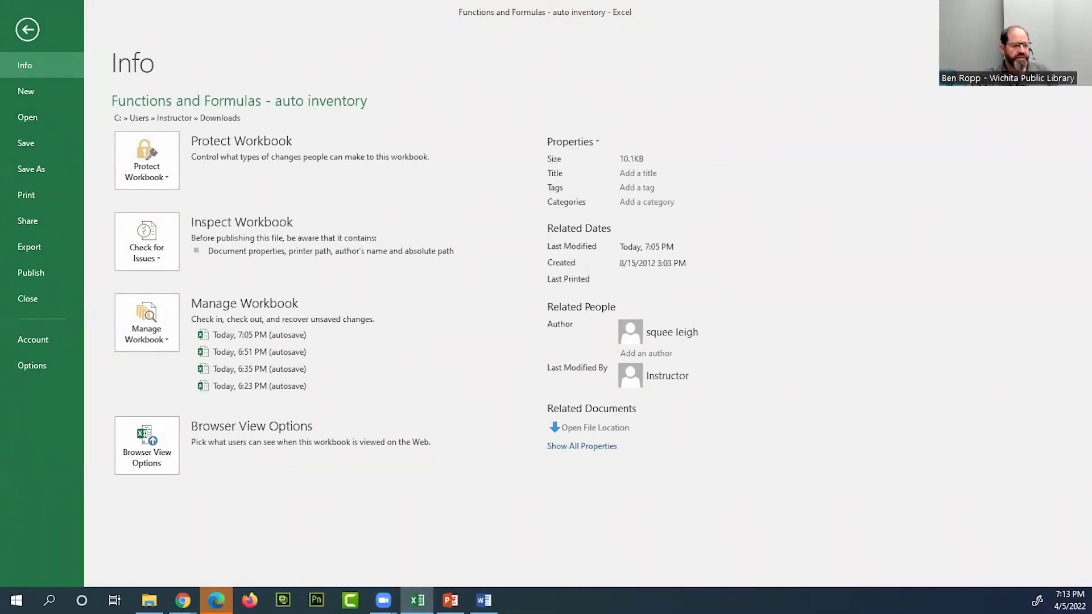
click(27, 117)
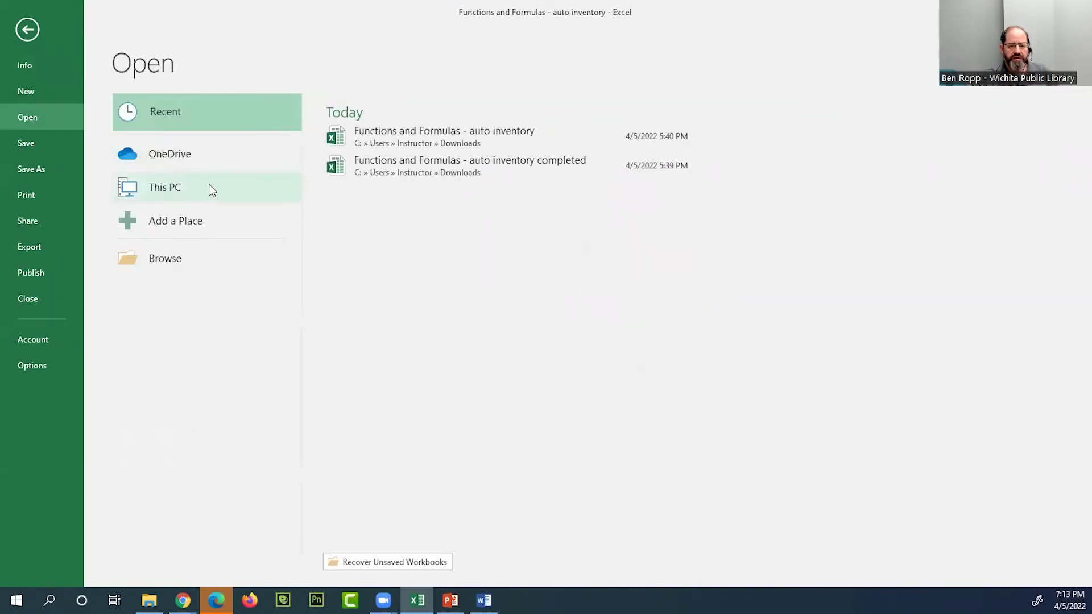
click(166, 261)
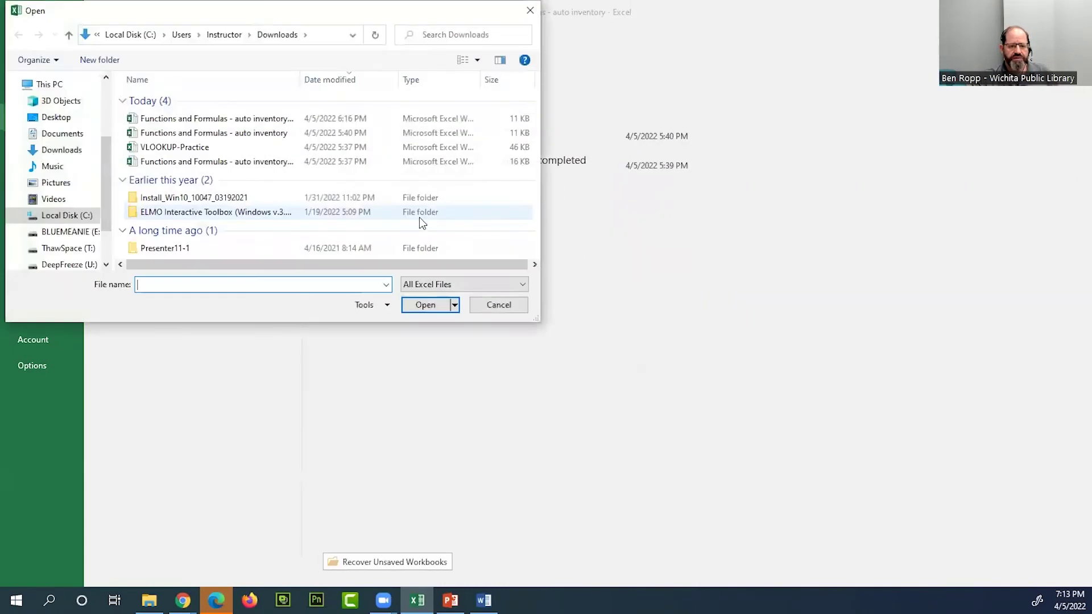
click(171, 149)
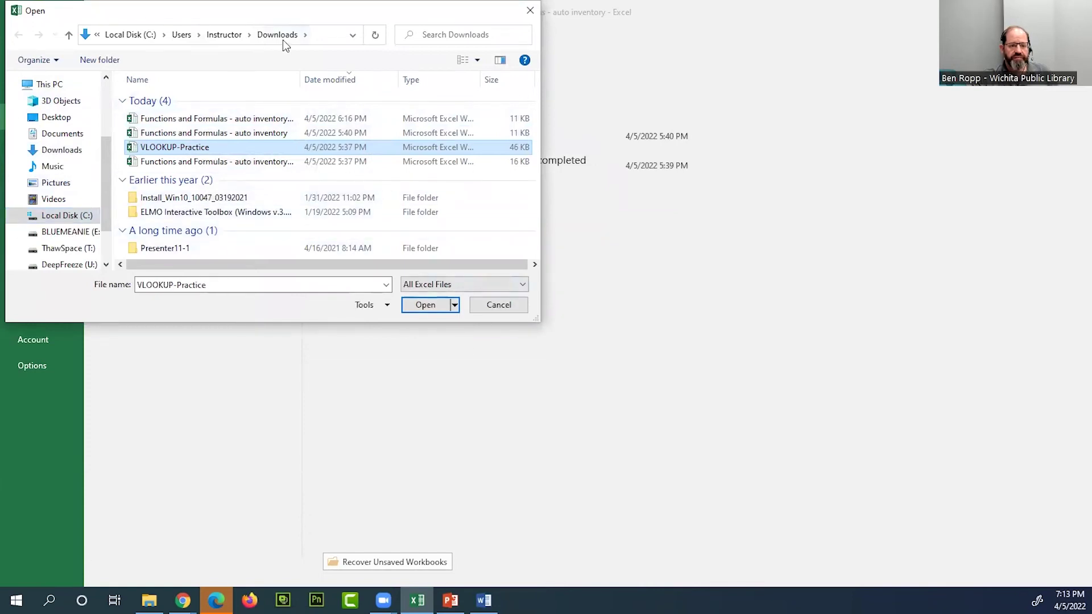
click(424, 306)
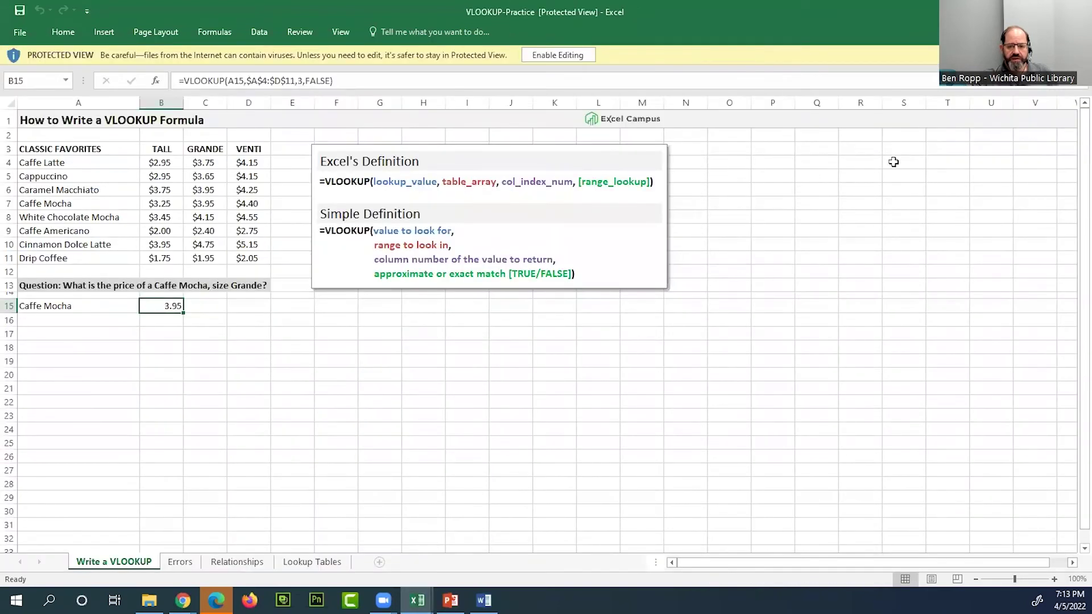
click(561, 60)
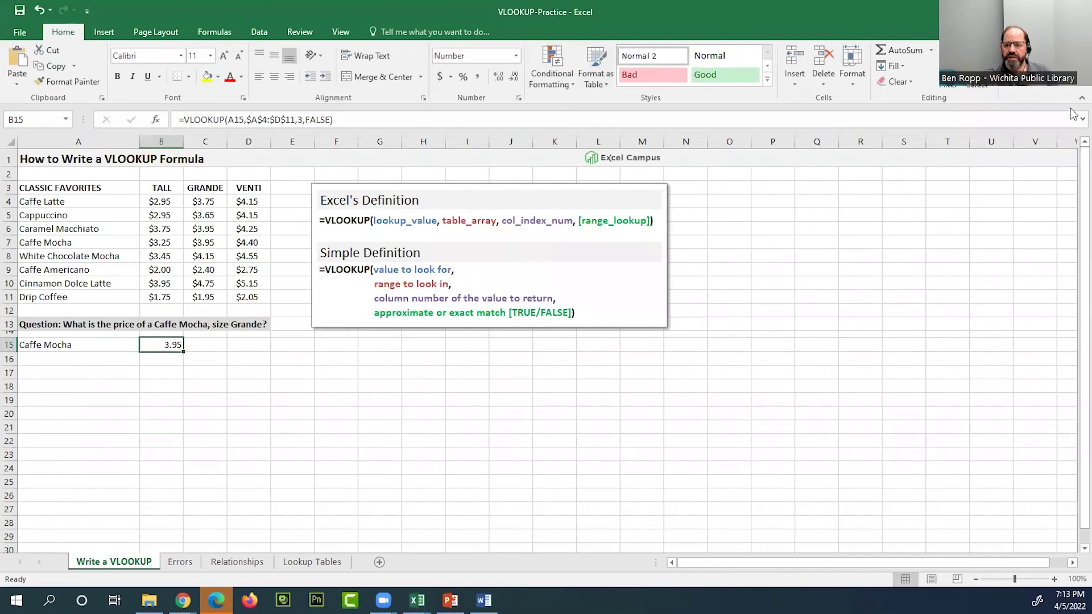
Place the VLOOKUP-Practice workbook side by side with the VLOOKUP page of the Intermediate Excel 2013 PDF in Chrome.
double_click(907, 20)
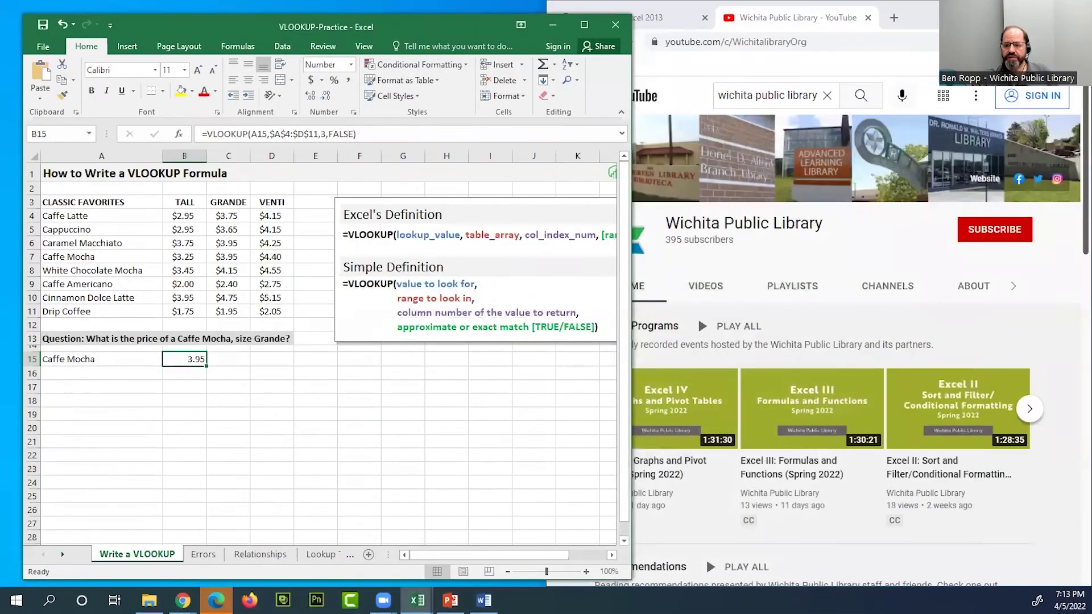
click(685, 18)
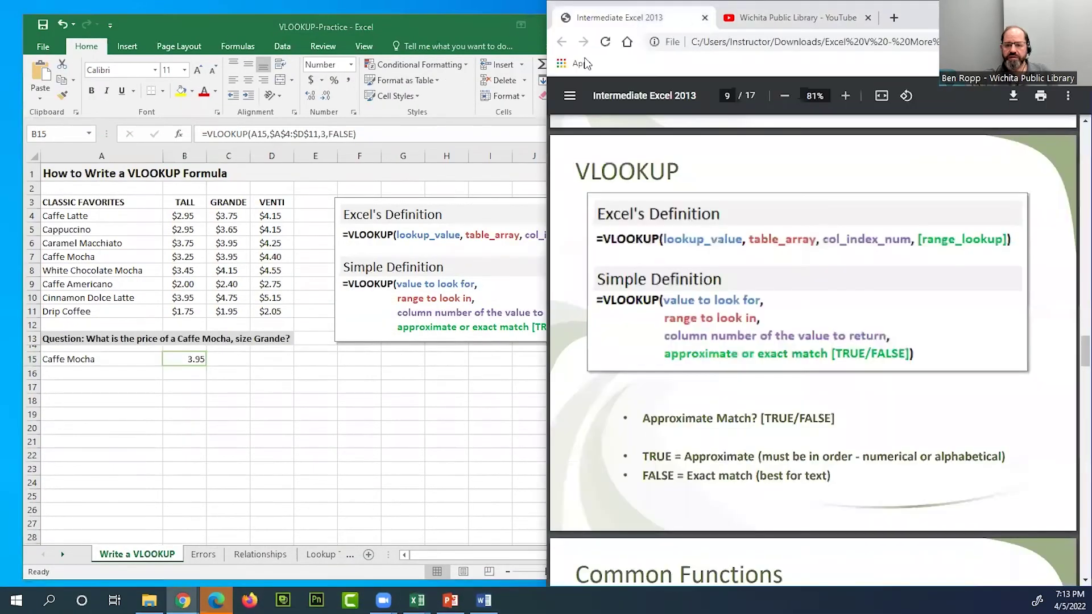
key(super+Right)
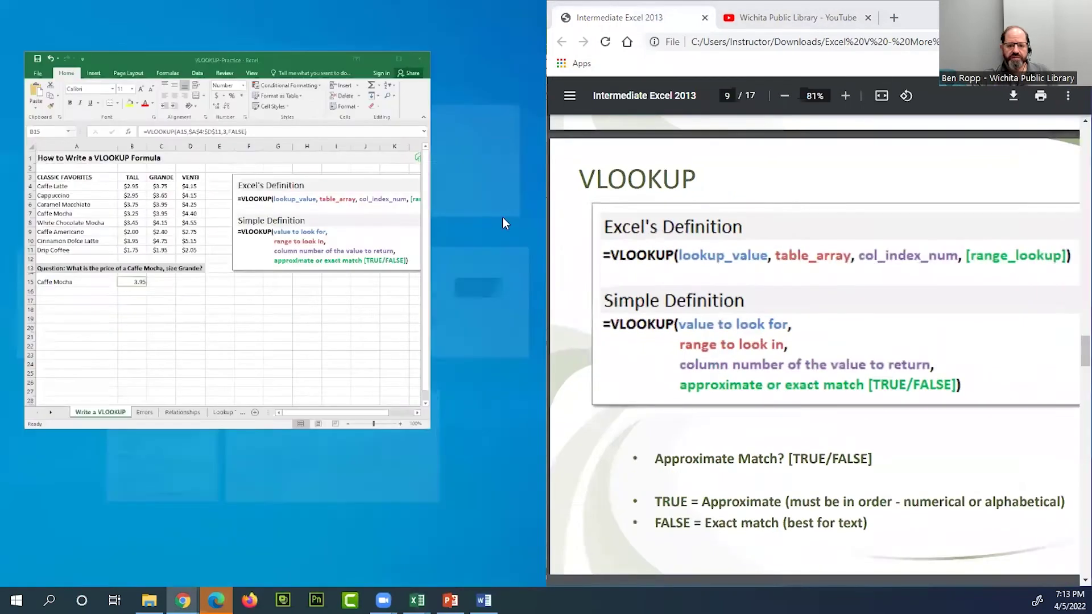
click(112, 146)
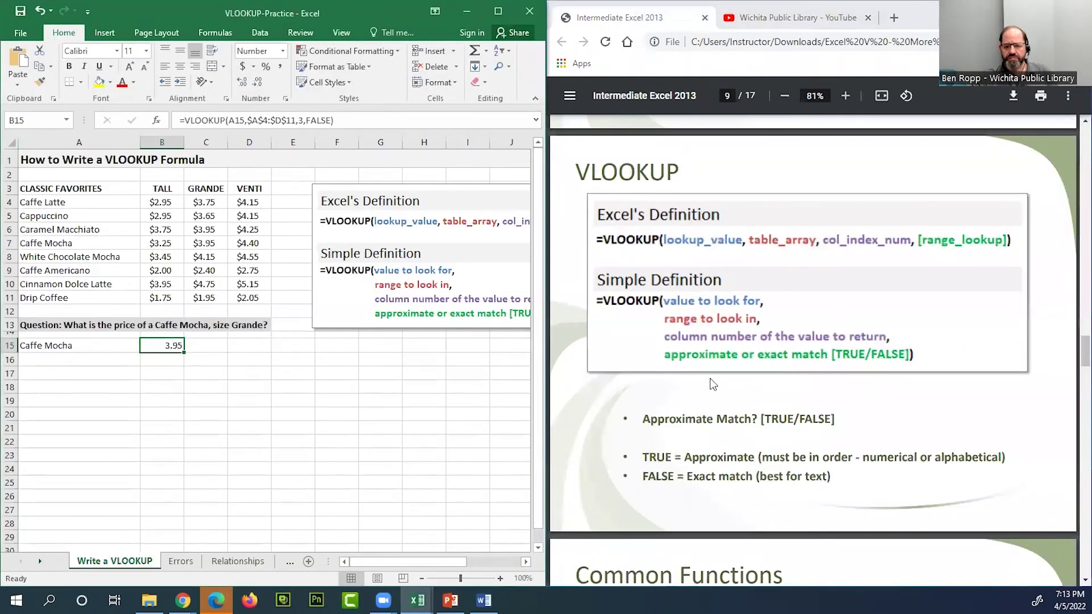
Zoom the Write a VLOOKUP sheet to 140% with the coffee price table in view.
click(447, 396)
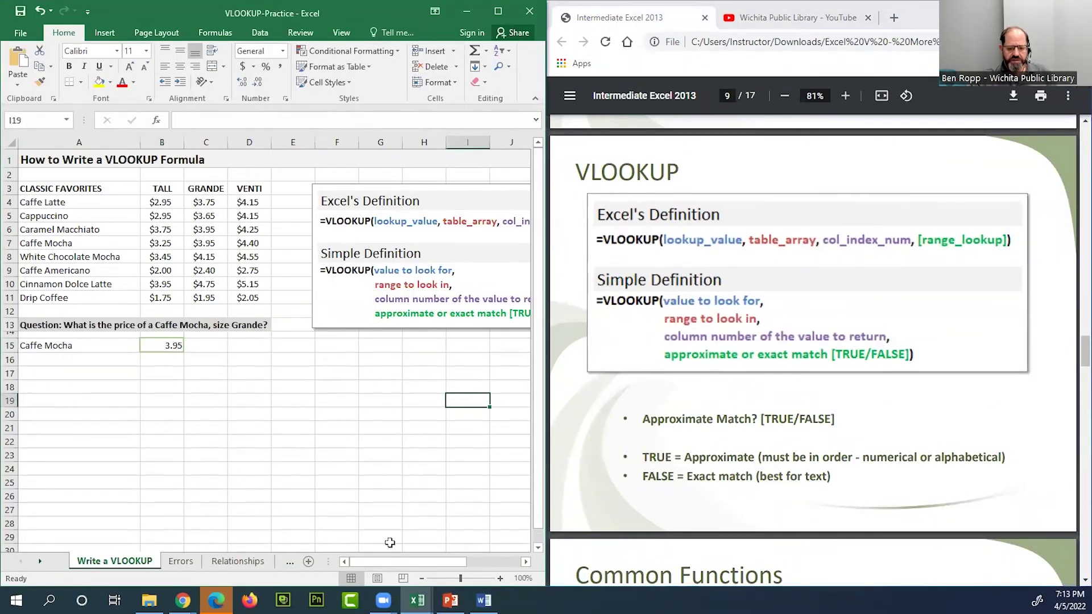
click(500, 578)
click(500, 578)
click(500, 578)
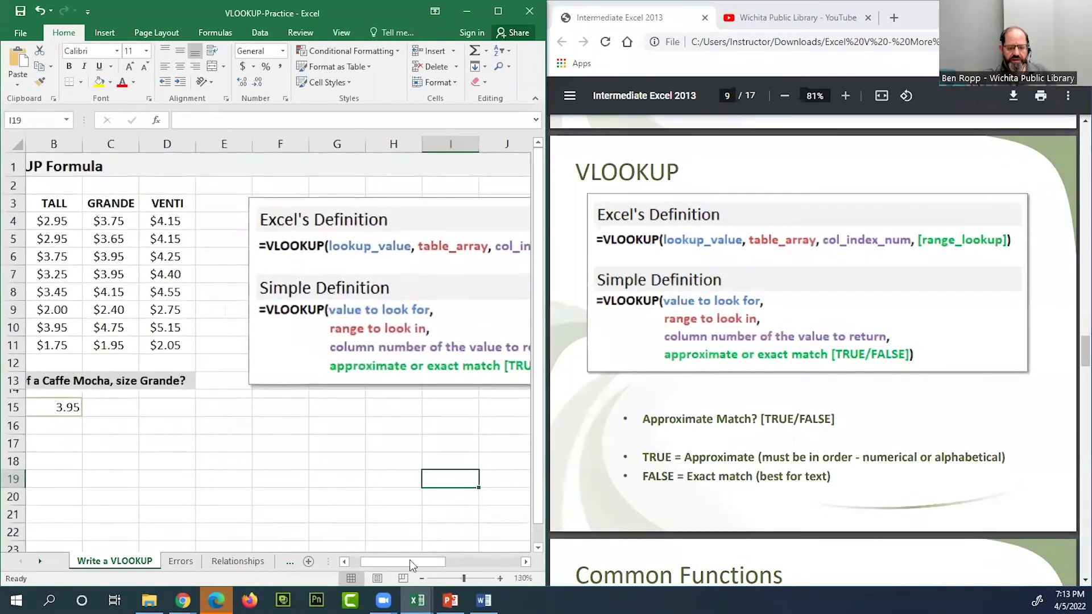
drag(422, 559, 402, 560)
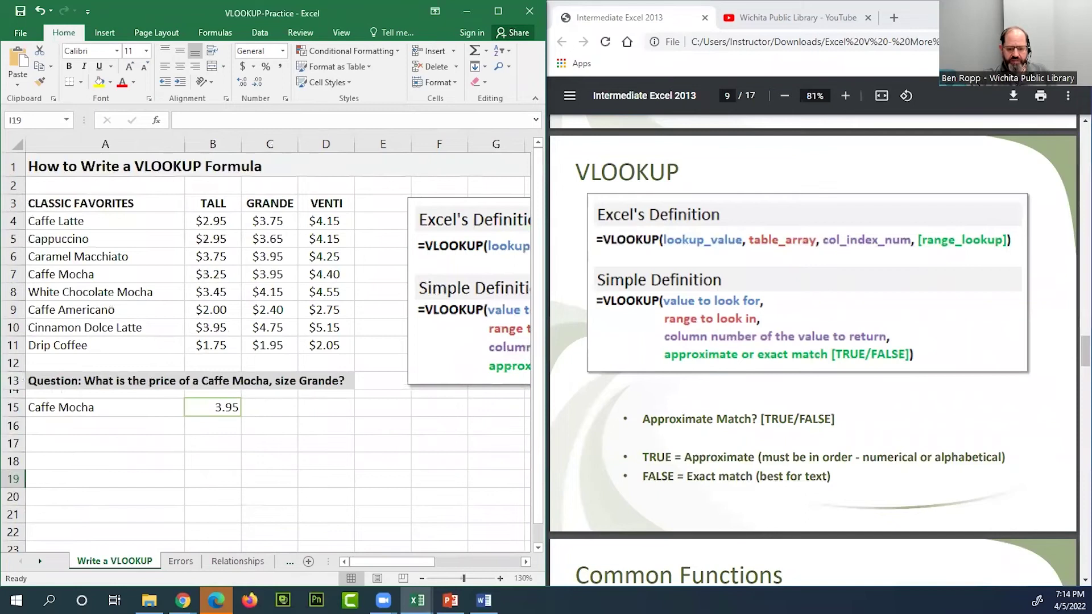
click(499, 578)
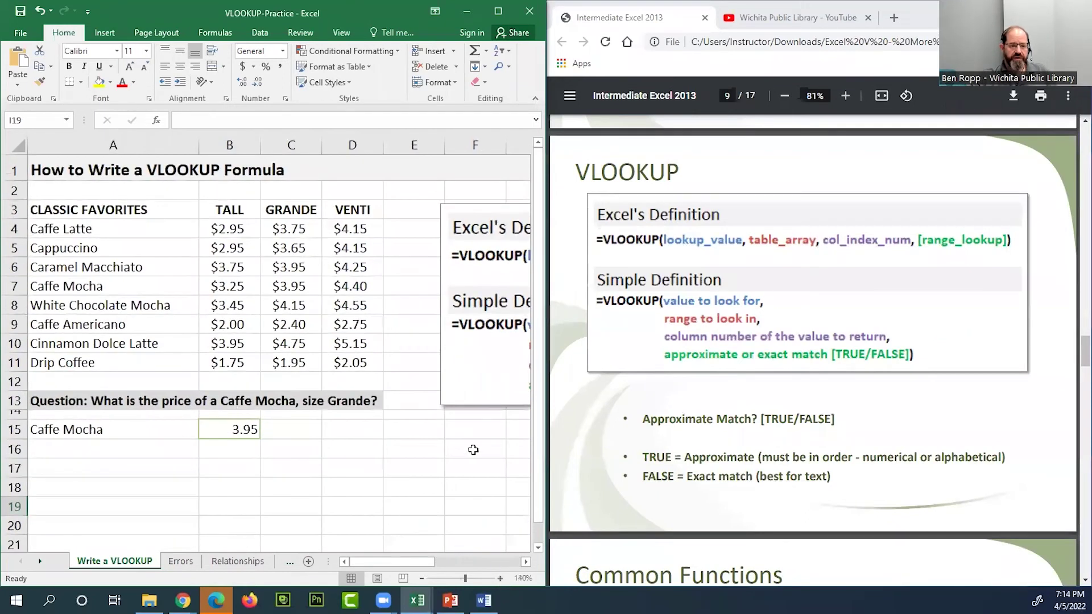
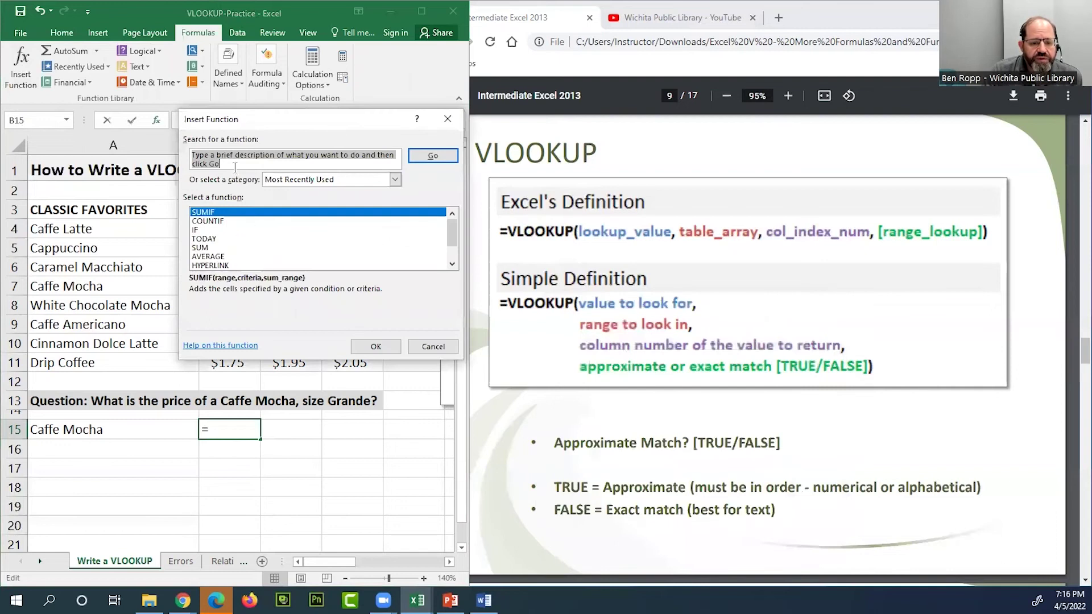
Search for the vlookup function, insert VLOOKUP in B15, and place its arguments dialog clear of the price table.
text(v)
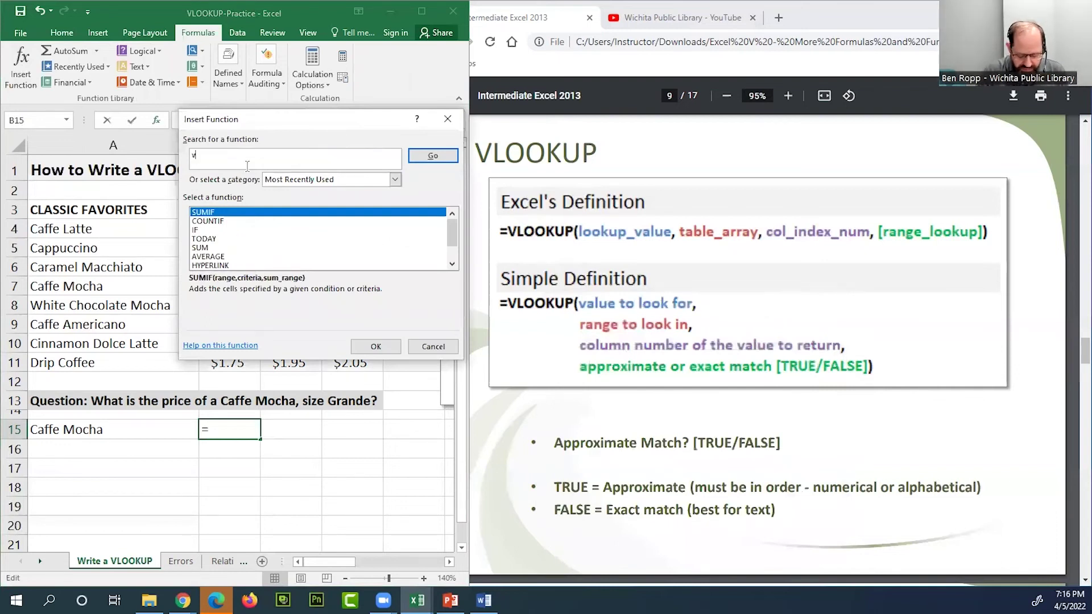
text(lookup)
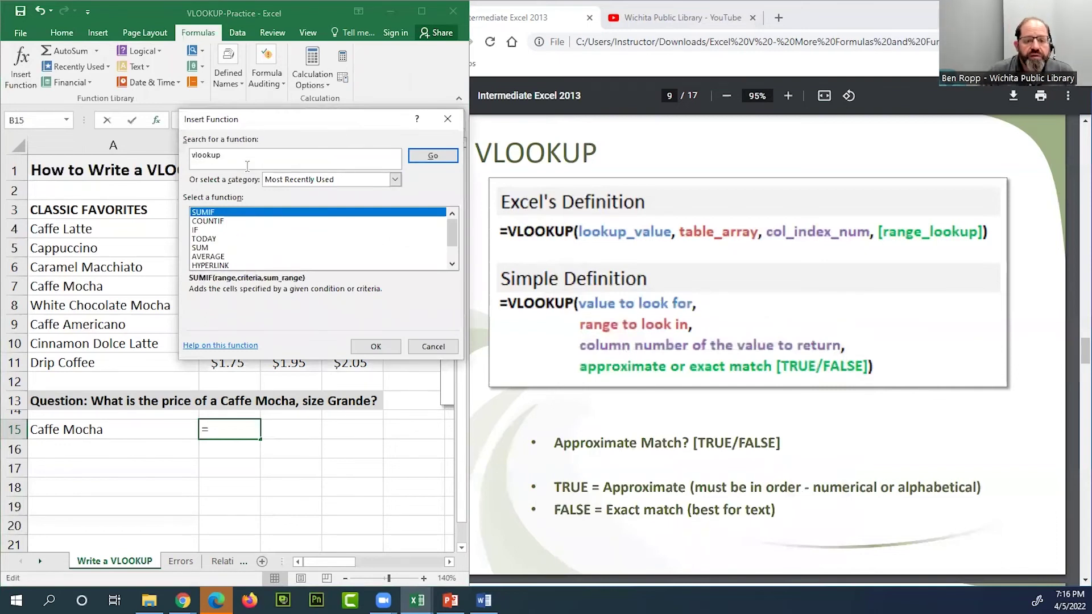
click(446, 155)
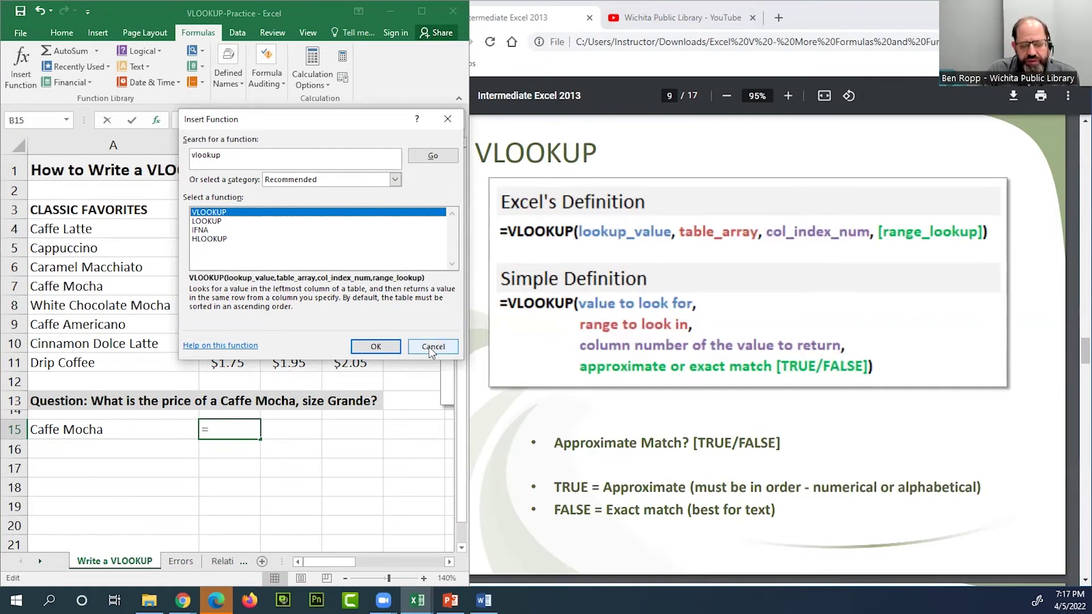
click(388, 350)
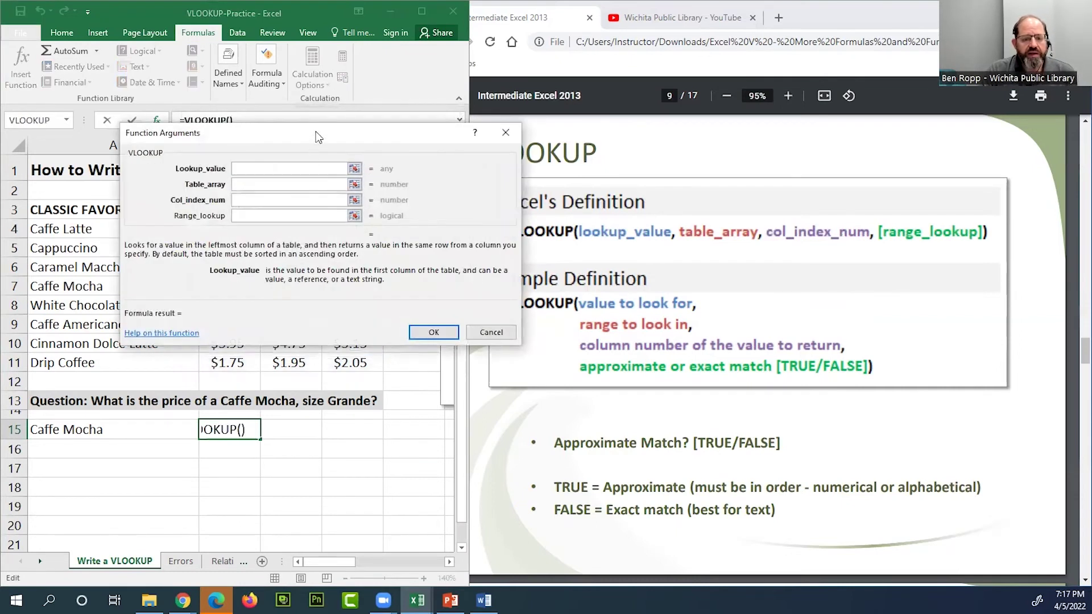
drag(313, 128, 266, 25)
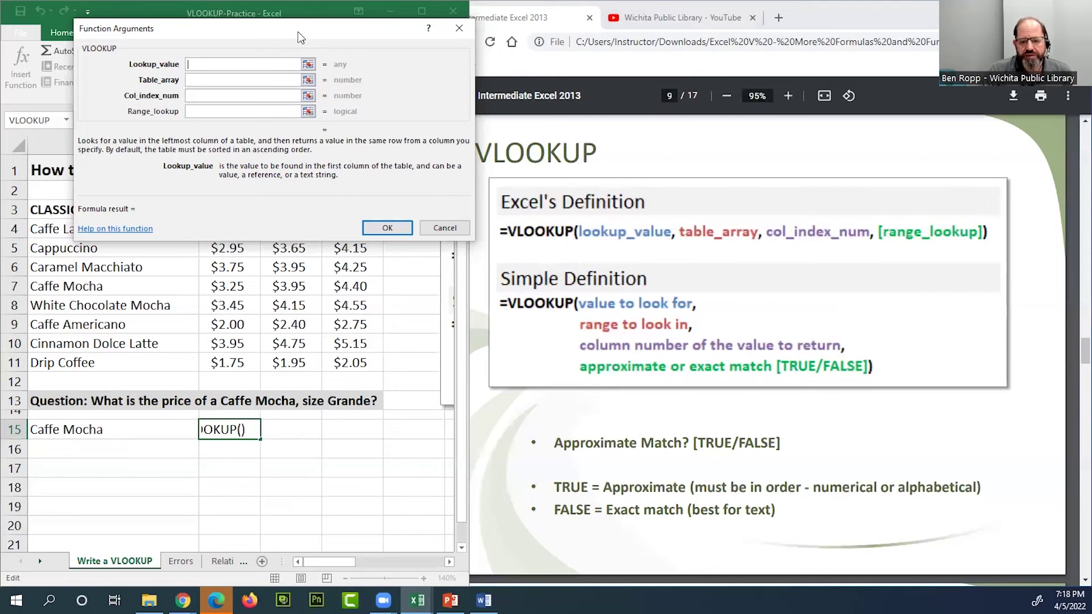
drag(301, 37, 645, 180)
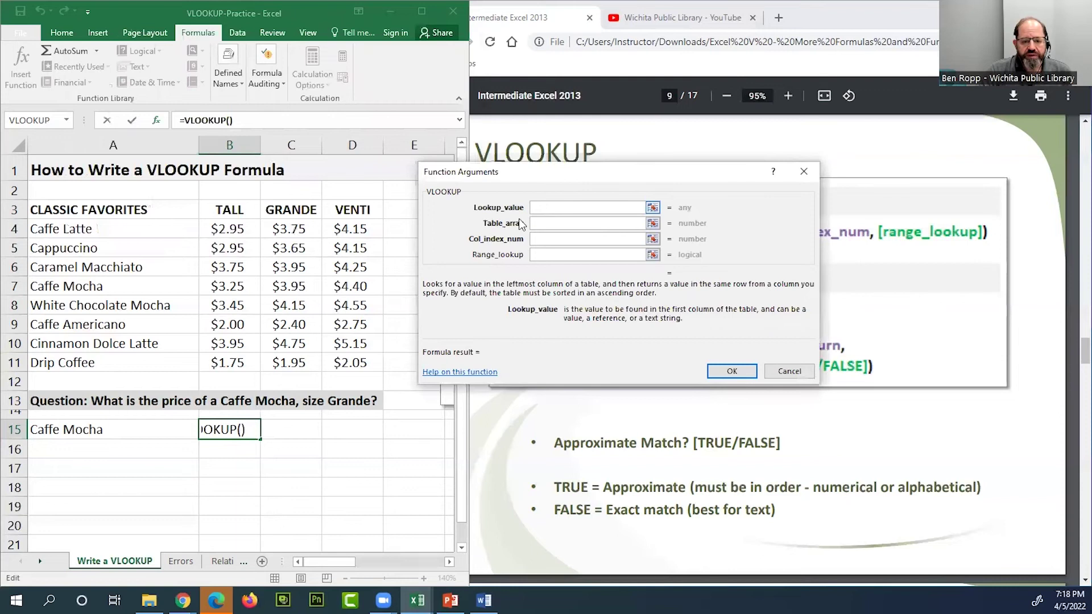
Set VLOOKUP's Lookup_value to A15 and its Table_array to the price table A4:D11.
click(77, 430)
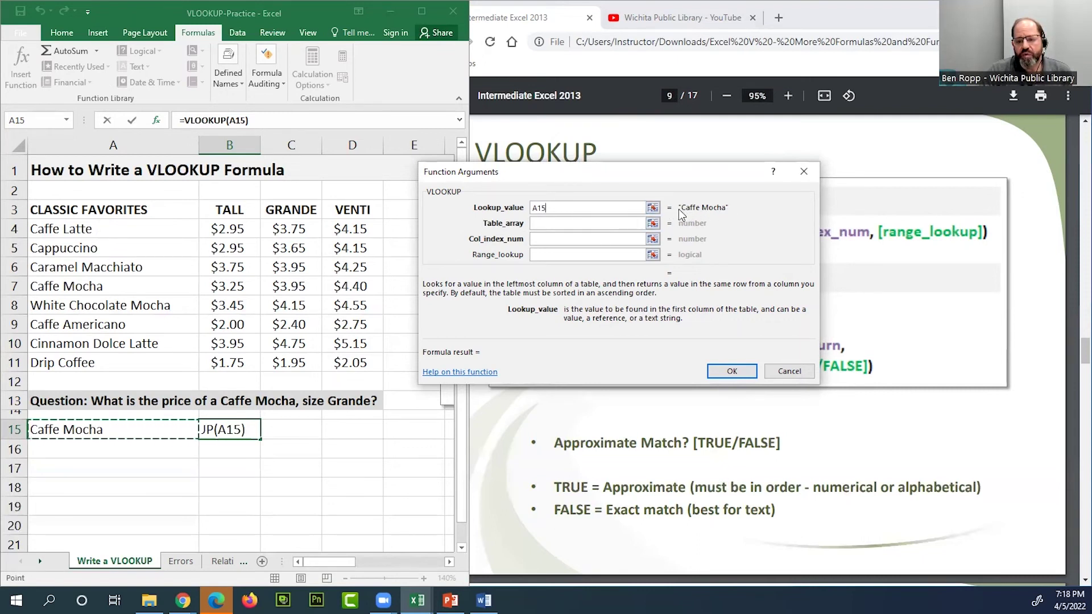
click(570, 224)
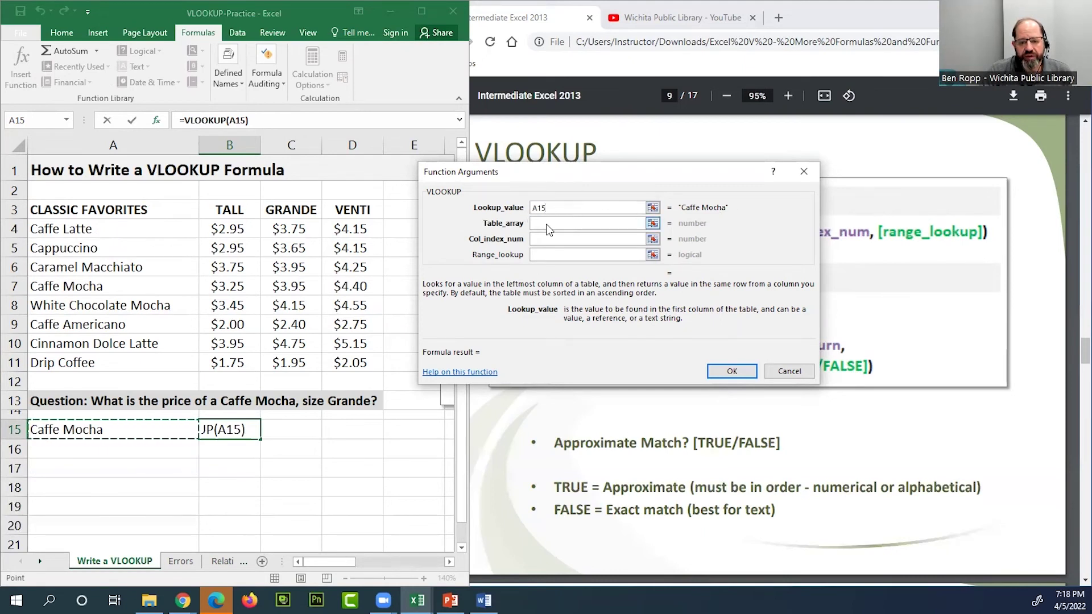
click(547, 223)
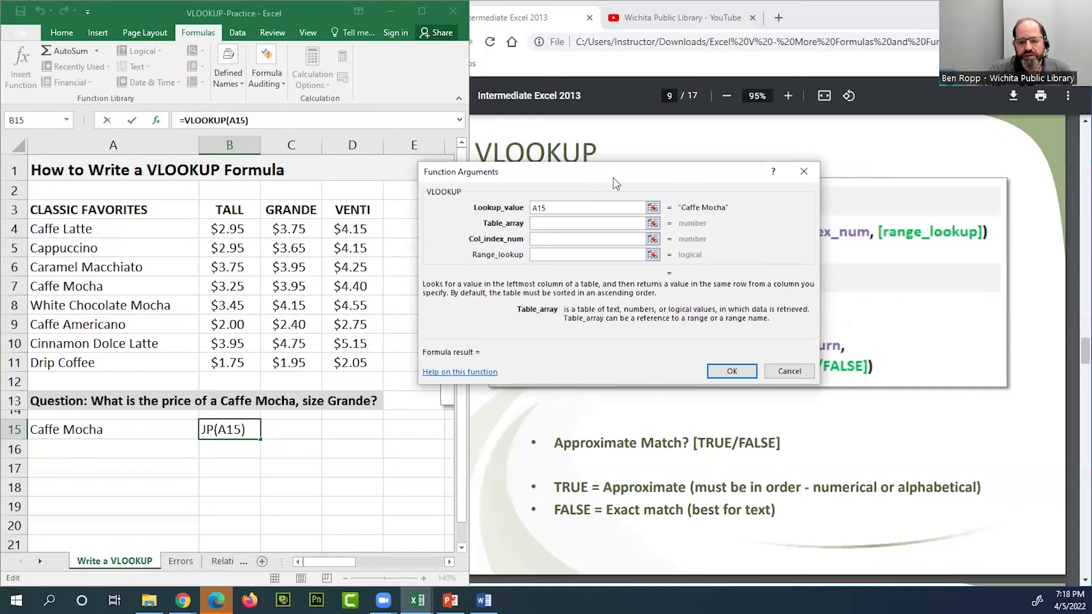
drag(613, 178, 660, 175)
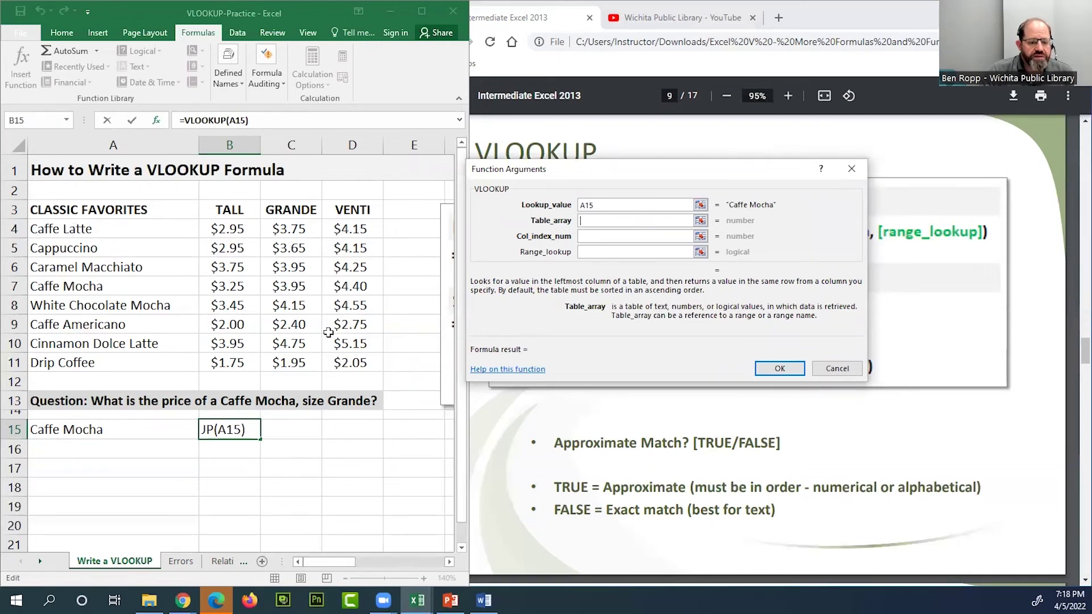
drag(88, 233, 341, 360)
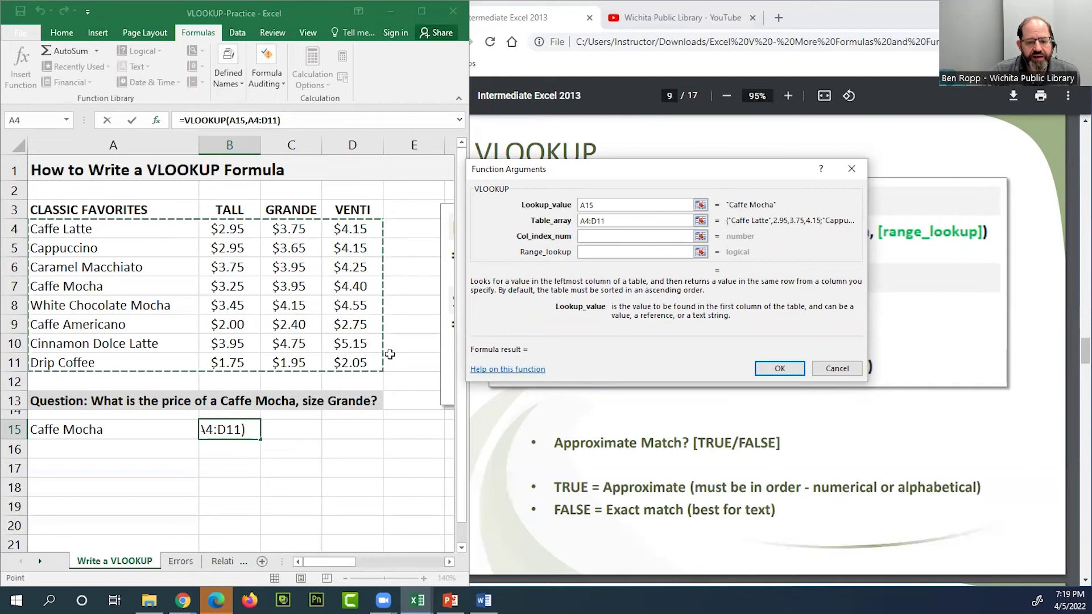
Reselect the price table A4:D11 in place of the D11 part of the Table_array argument.
click(600, 237)
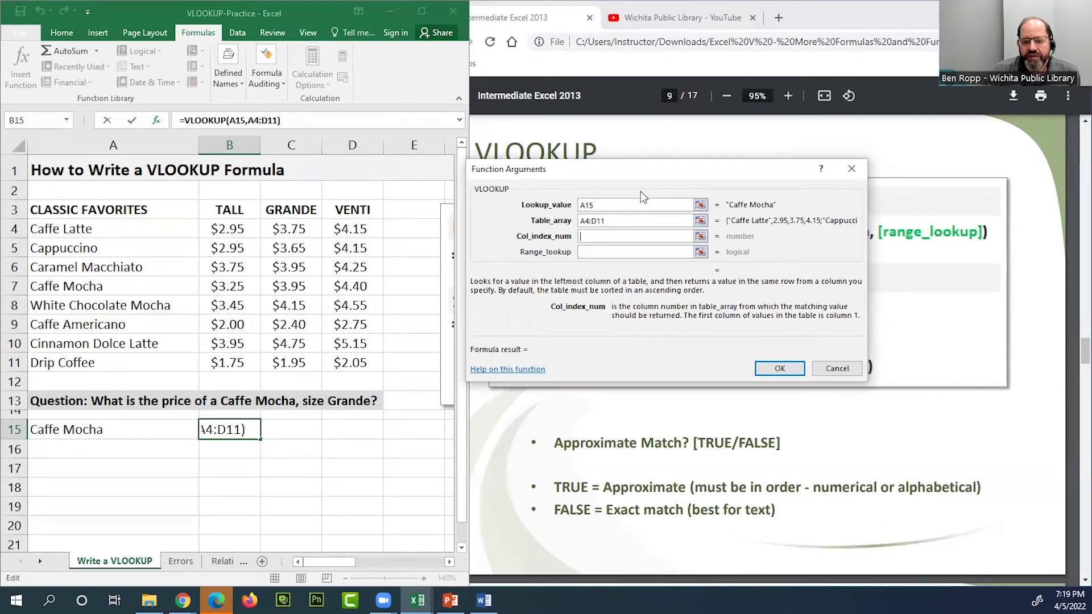
drag(640, 191, 589, 410)
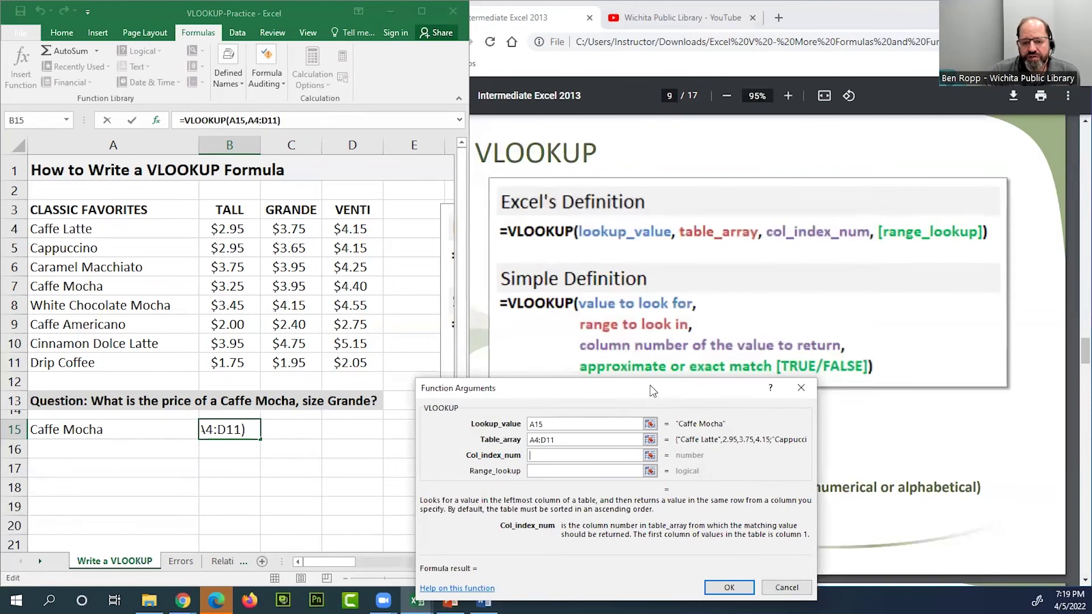
drag(649, 386, 643, 186)
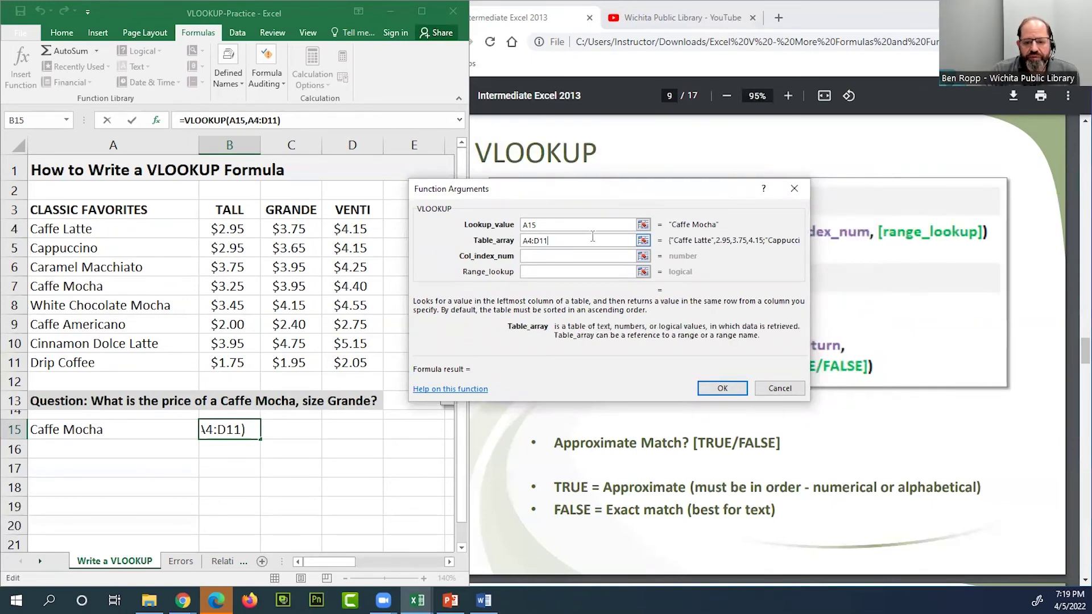
click(641, 241)
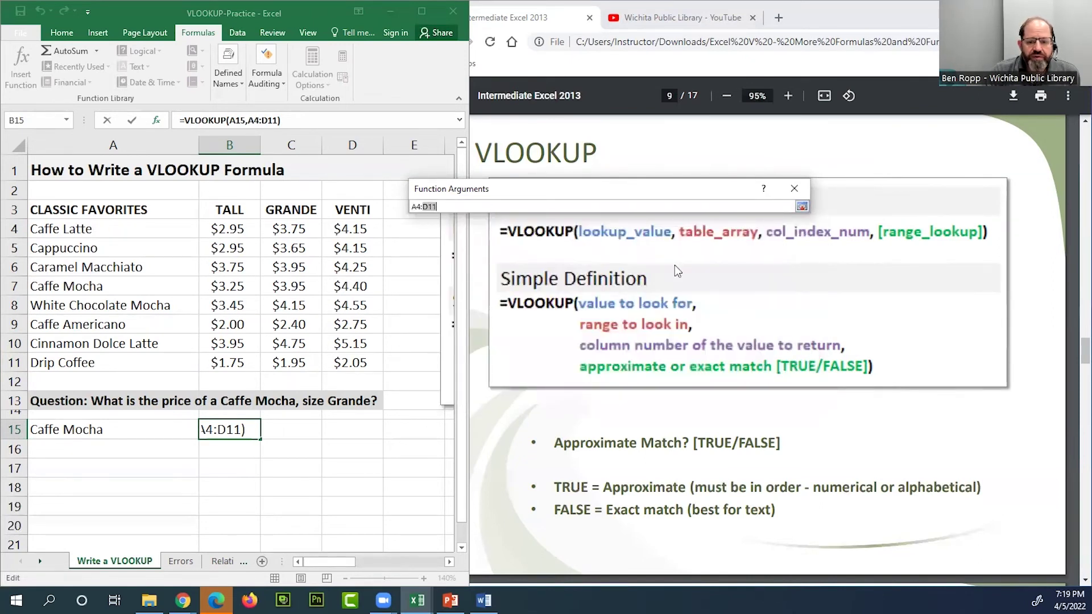
click(802, 207)
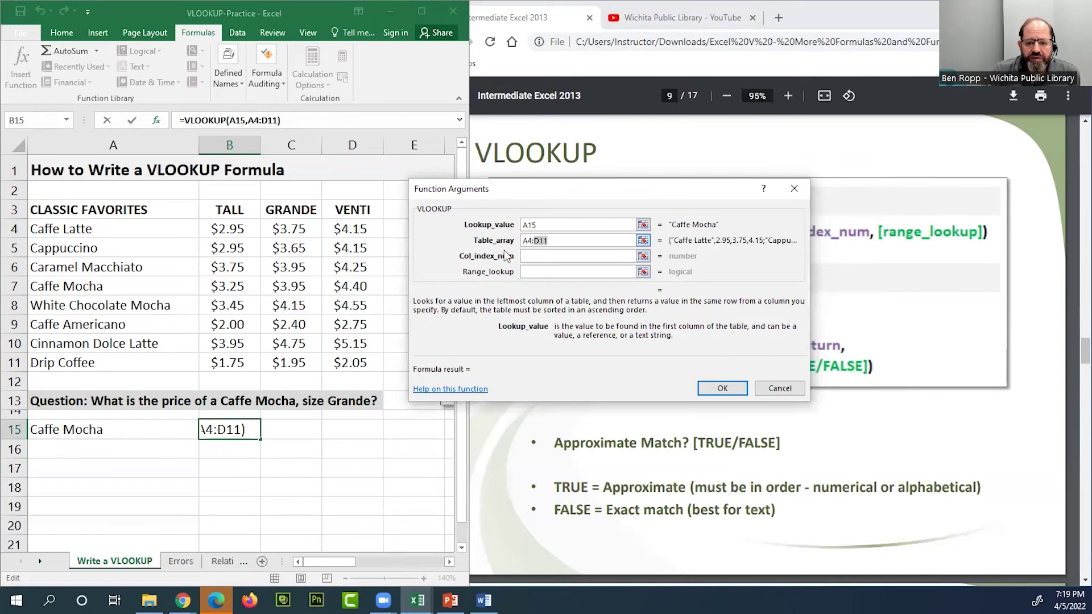
drag(63, 231, 340, 362)
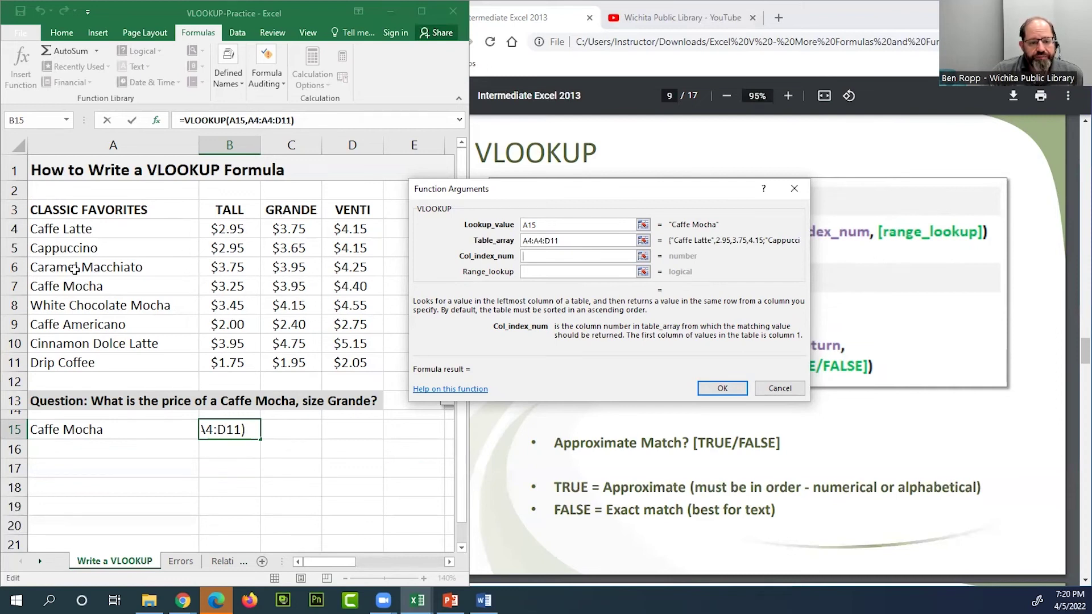
Set VLOOKUP's Col_index_num to 3 for the Grande column, replacing any range picked in that argument.
drag(80, 228, 335, 360)
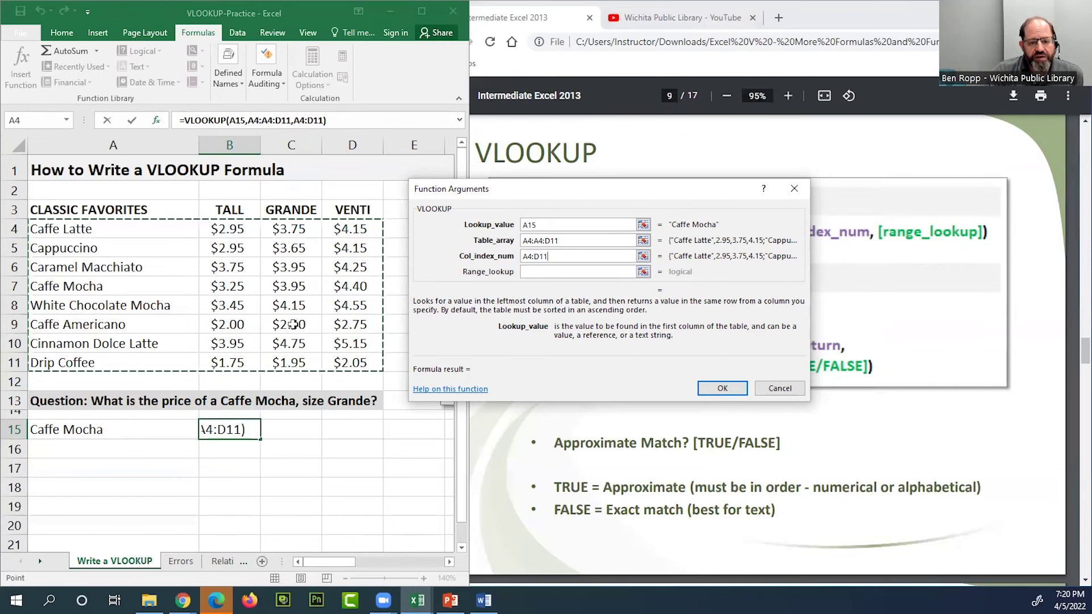
drag(554, 256, 522, 257)
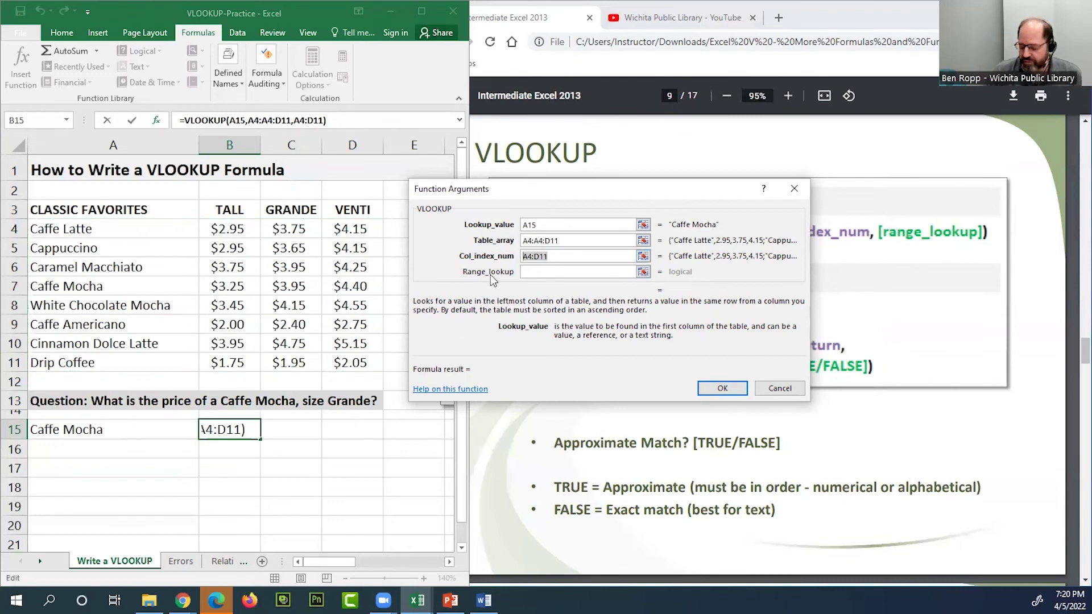
text(3)
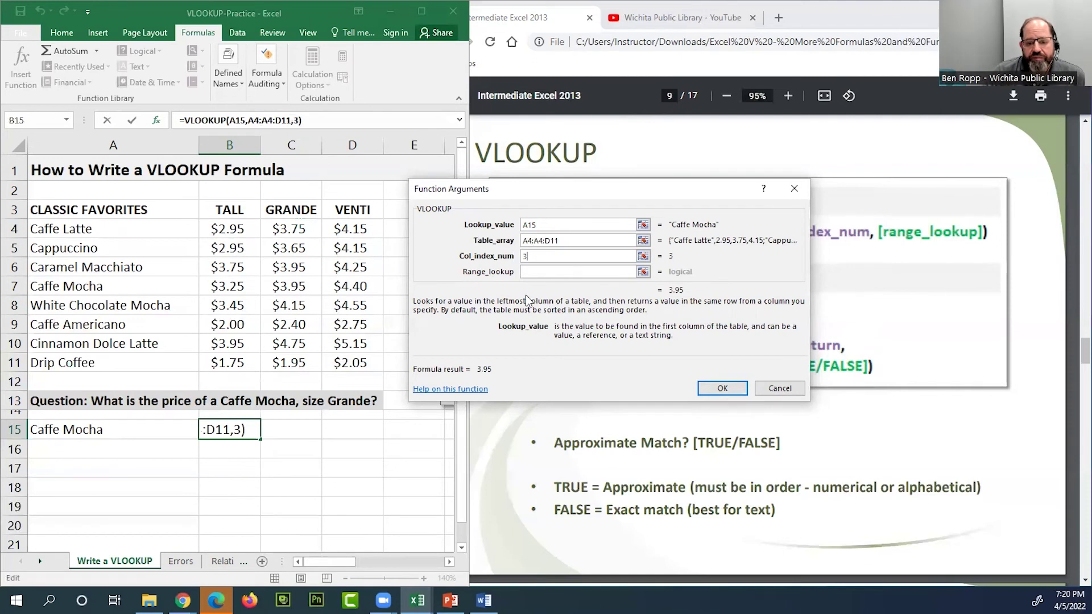
Set Range_lookup to FALSE for an exact match and complete the VLOOKUP in B15.
click(540, 272)
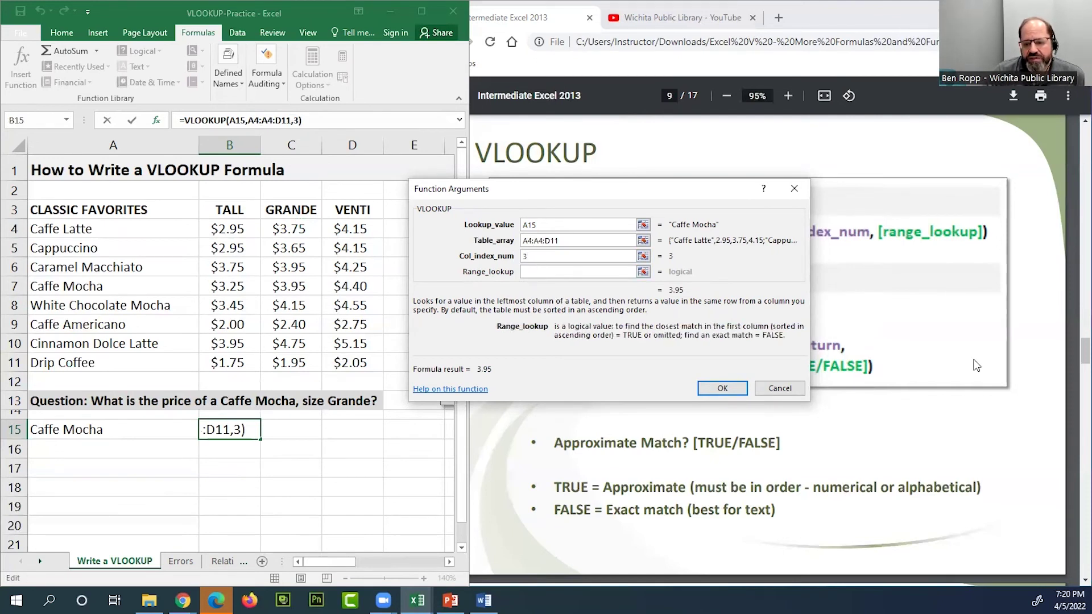
drag(694, 189, 720, 117)
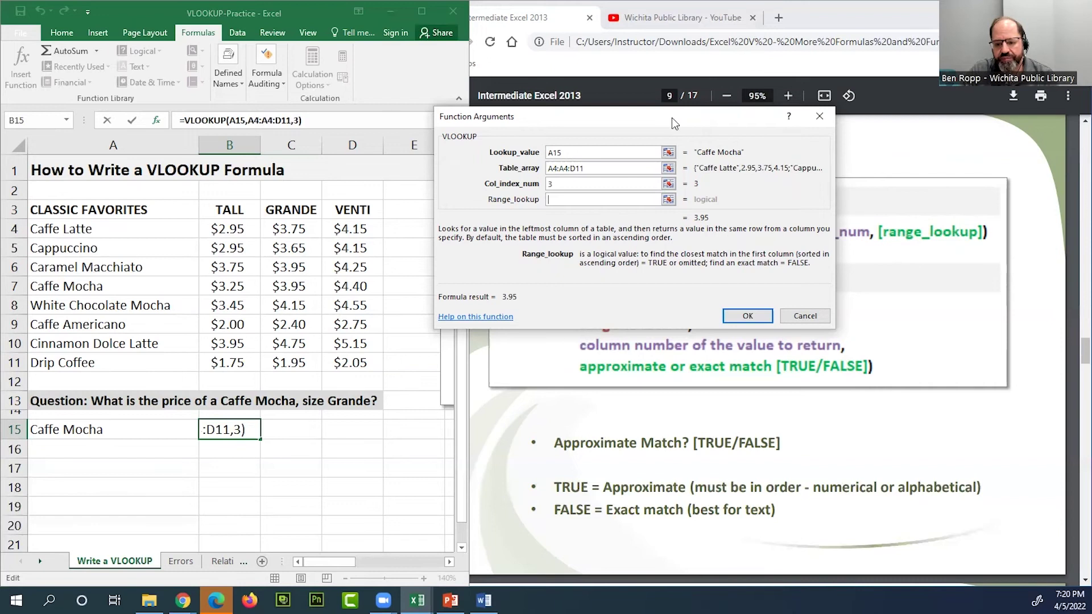
drag(674, 123, 693, 117)
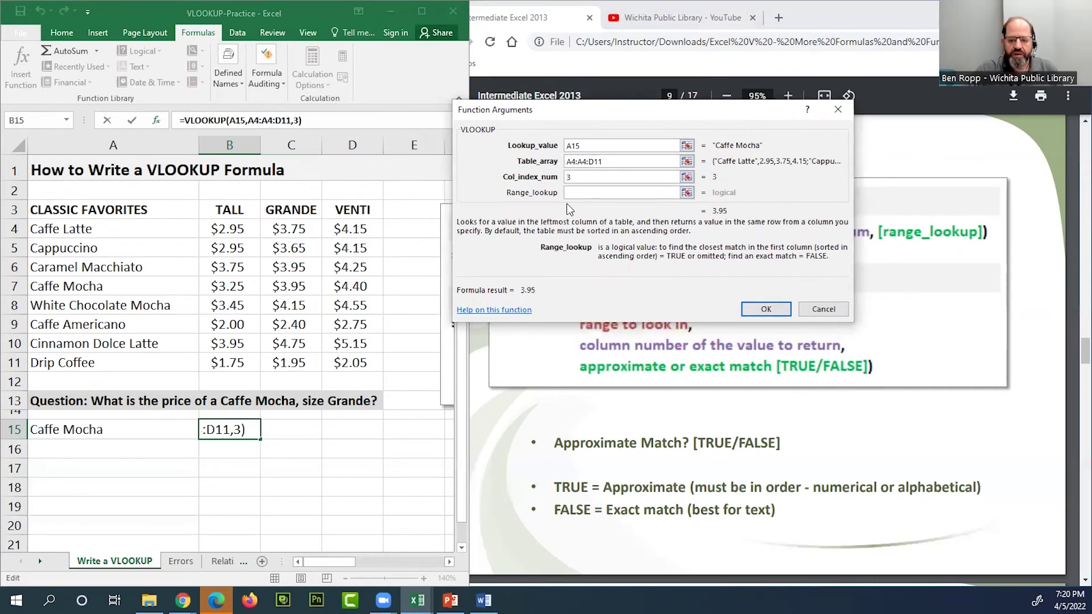
text(F)
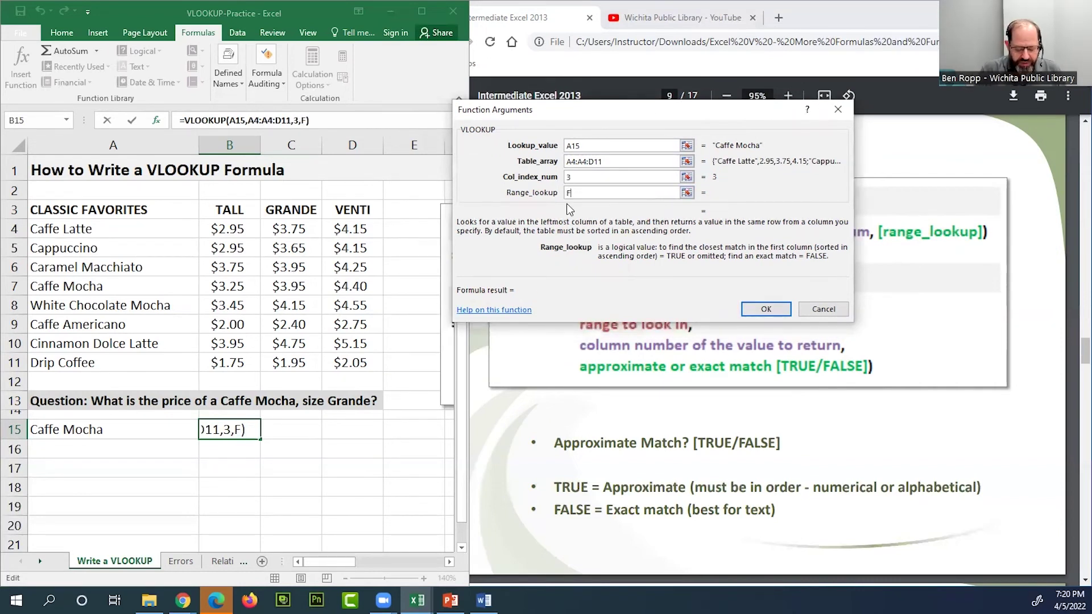
text(ALSE)
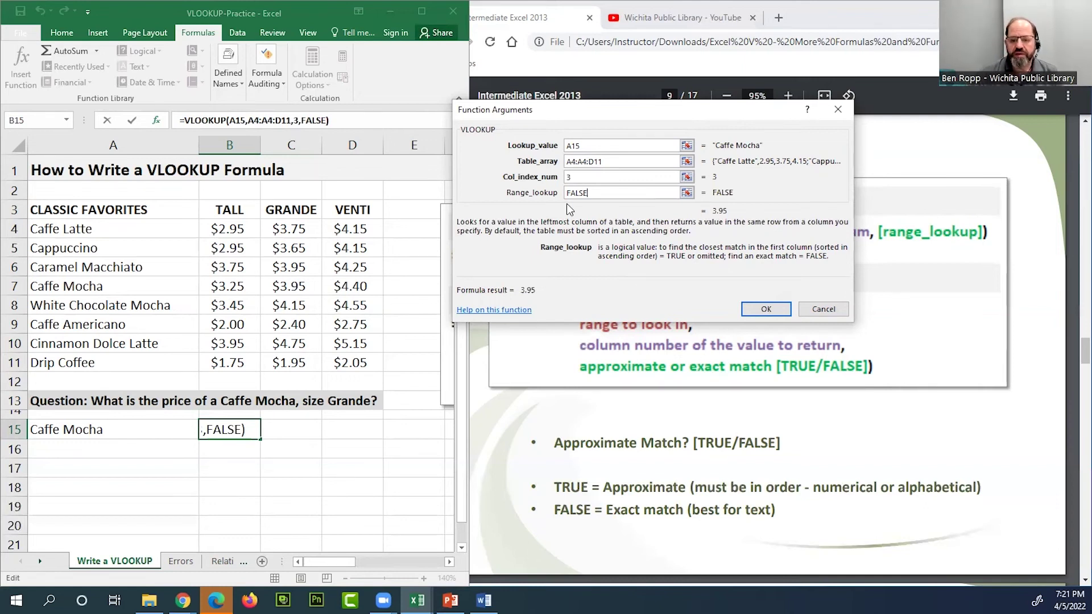
click(771, 311)
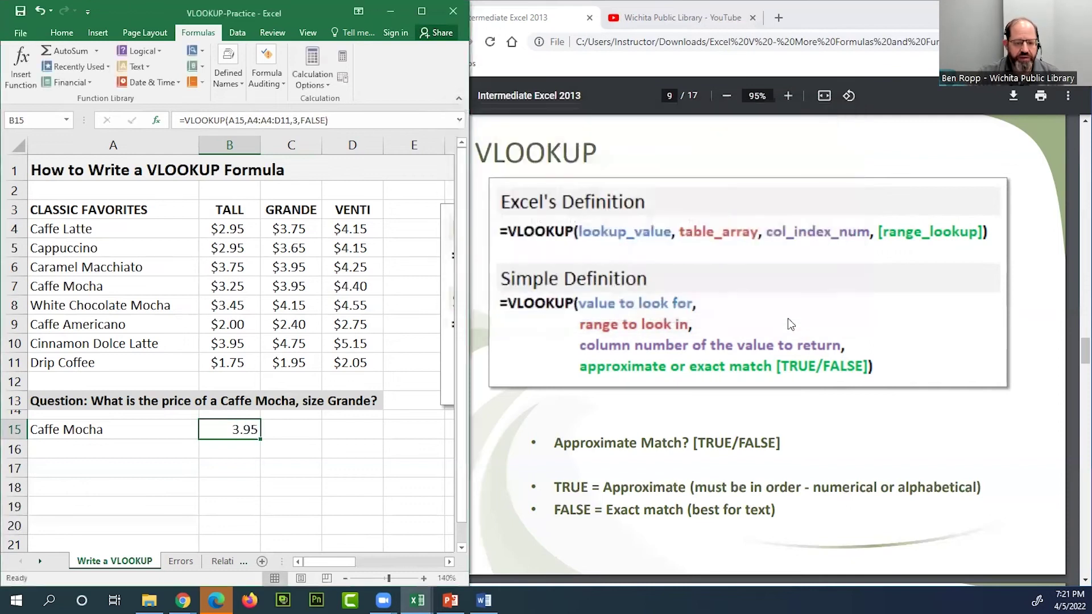
Check the VLOOKUP formula in B15 against the Grande price of Caffe Mocha in C7.
double_click(248, 430)
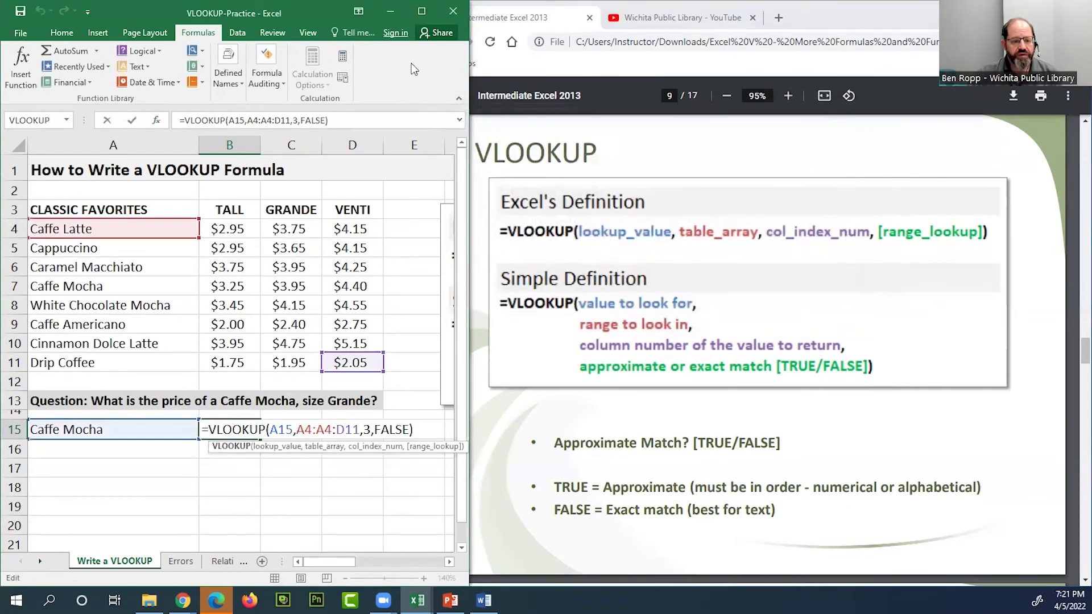
key(Escape)
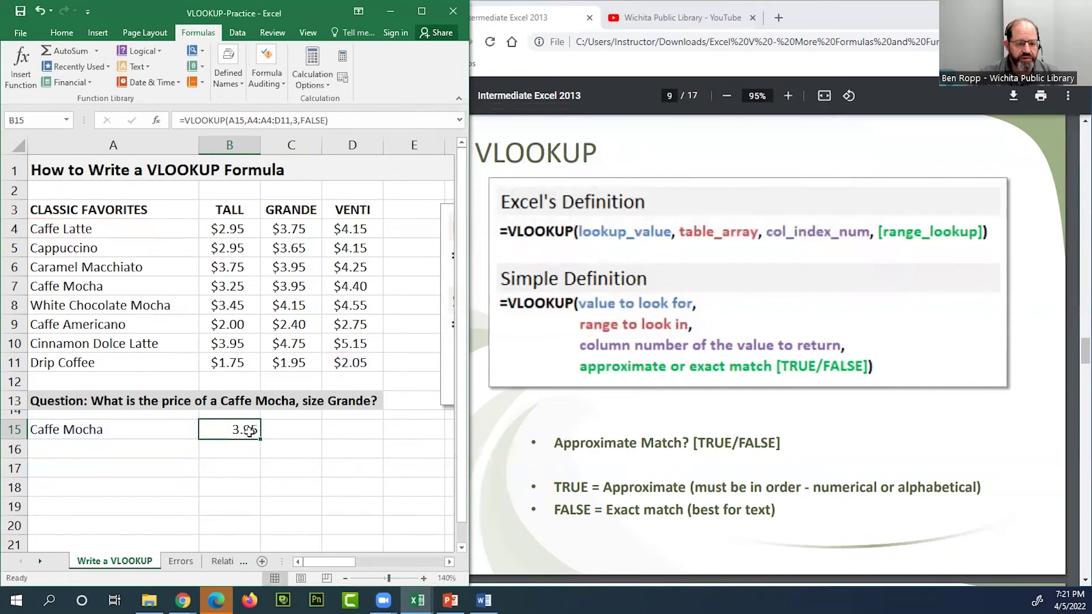
click(304, 286)
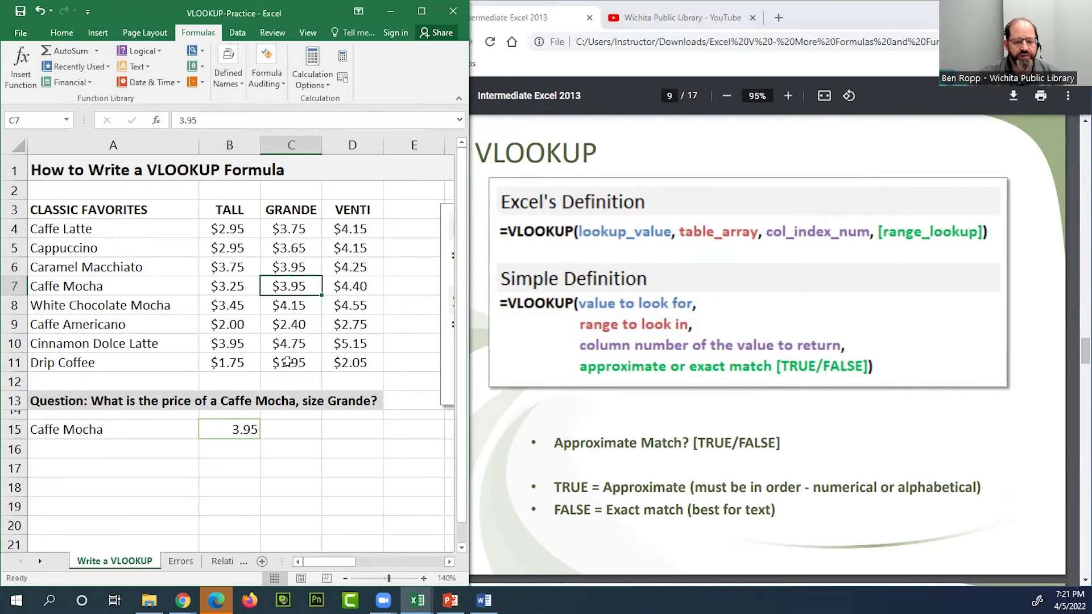
double_click(246, 431)
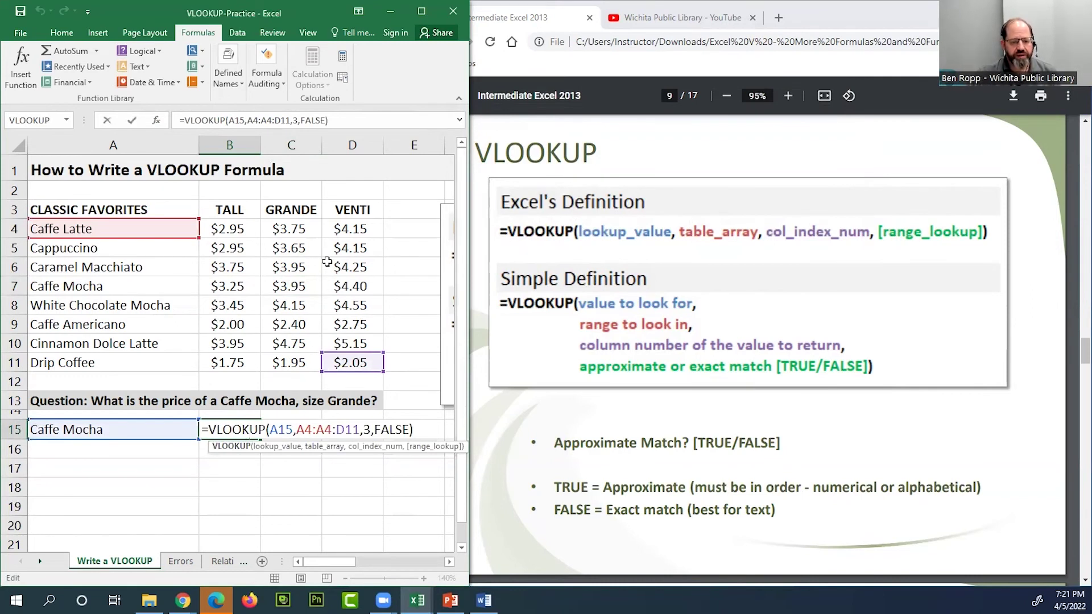
key(Escape)
click(335, 118)
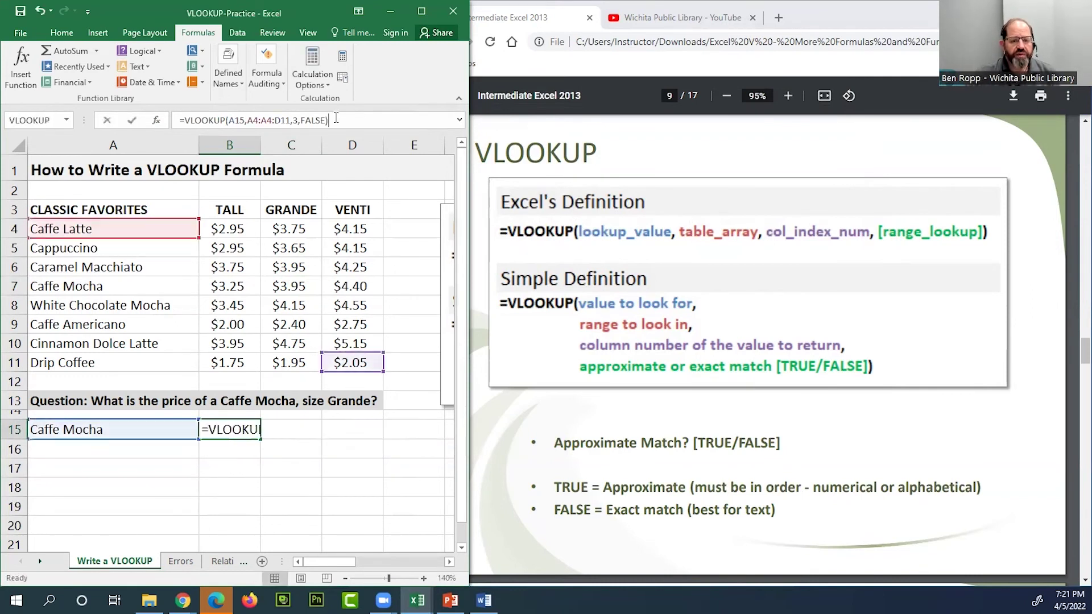
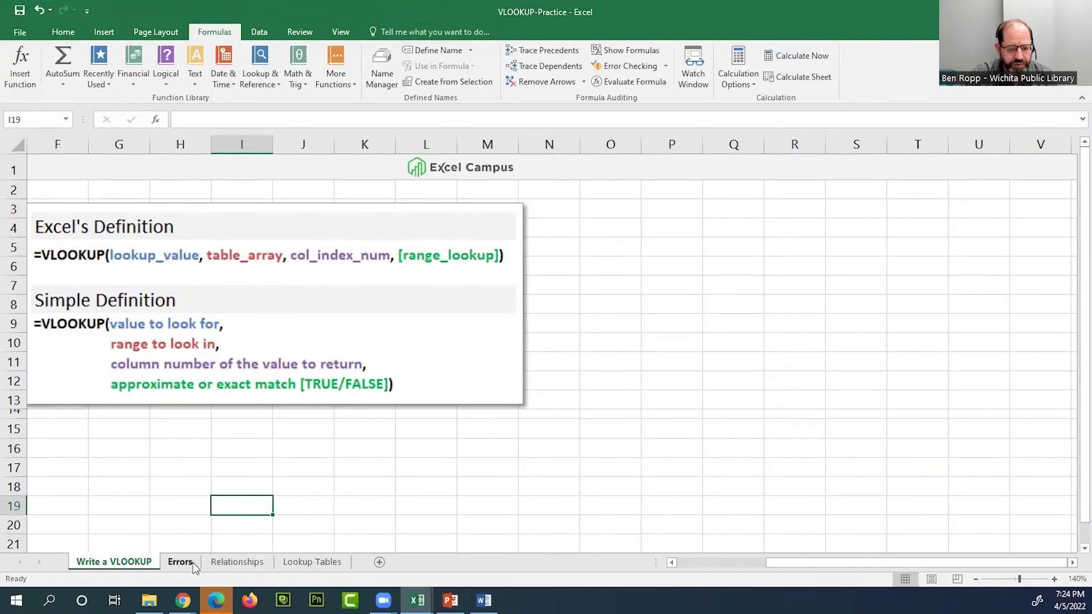
Look over the Errors sheet's order lookup and the empty Product Category and Rep's Region columns on the Relationships sheet.
click(234, 562)
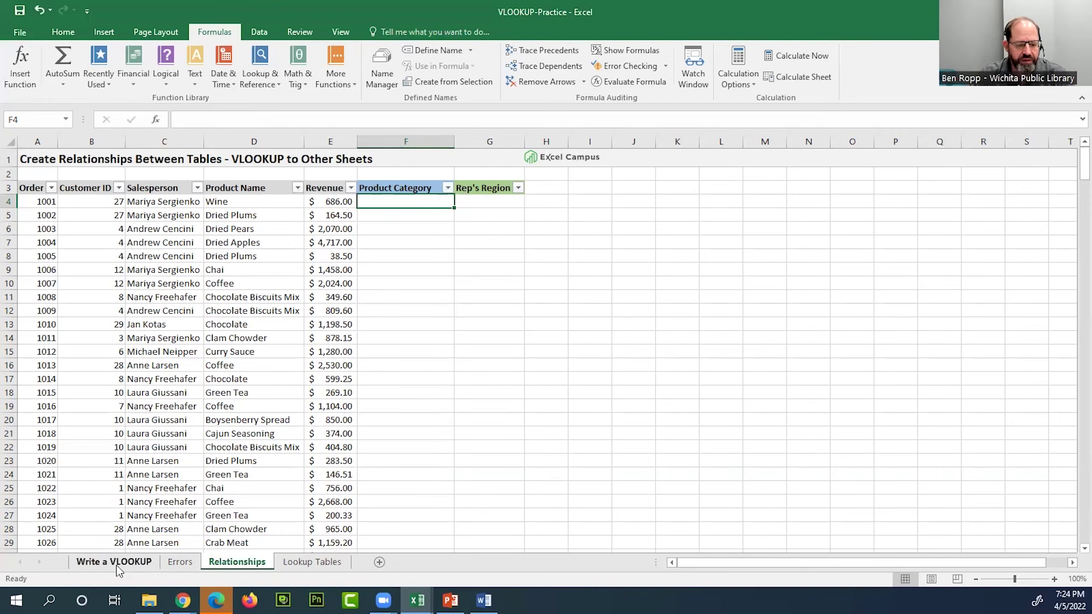
click(180, 563)
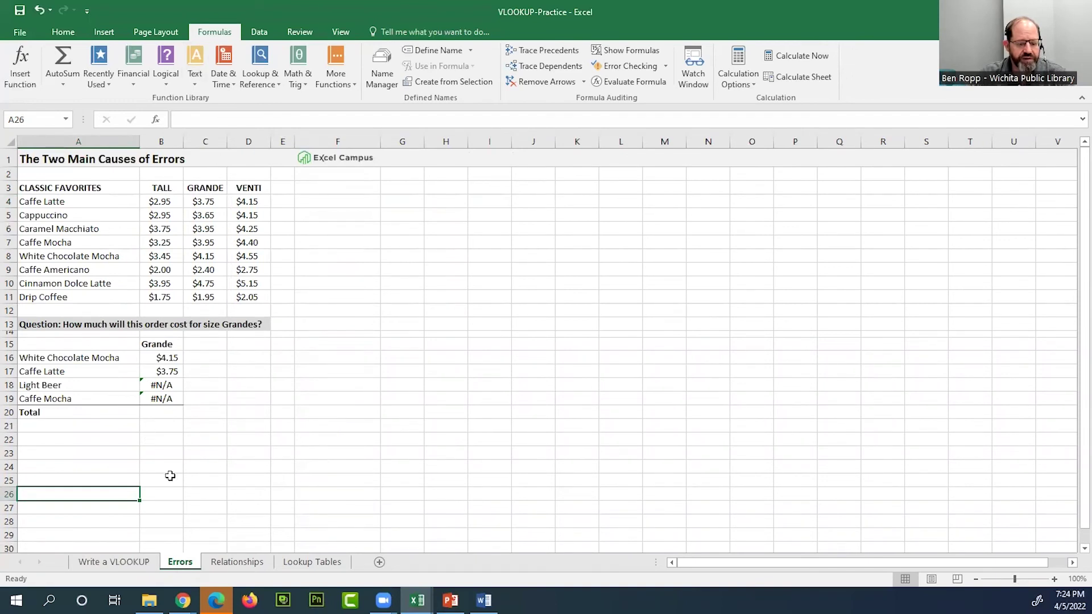
click(239, 563)
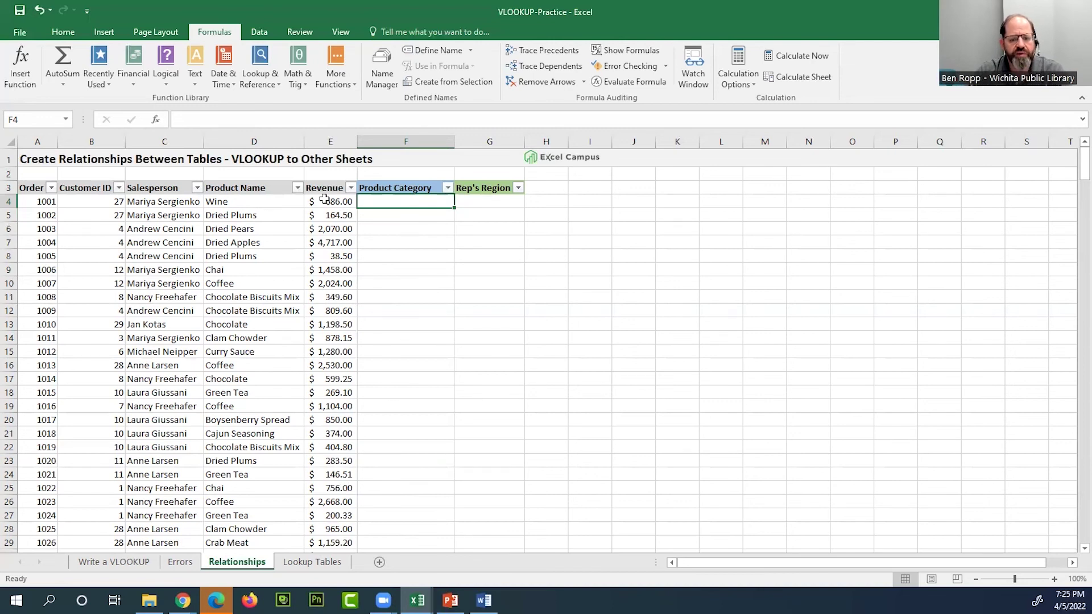
click(487, 200)
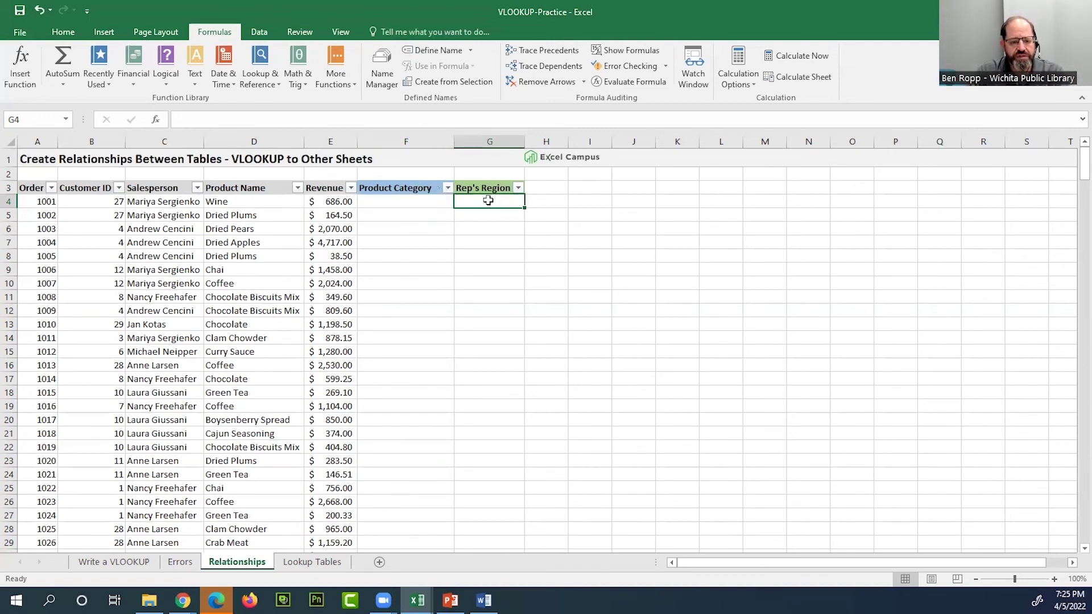
Examine the product category, salesperson and customer tables on the Lookup Tables sheet.
click(307, 562)
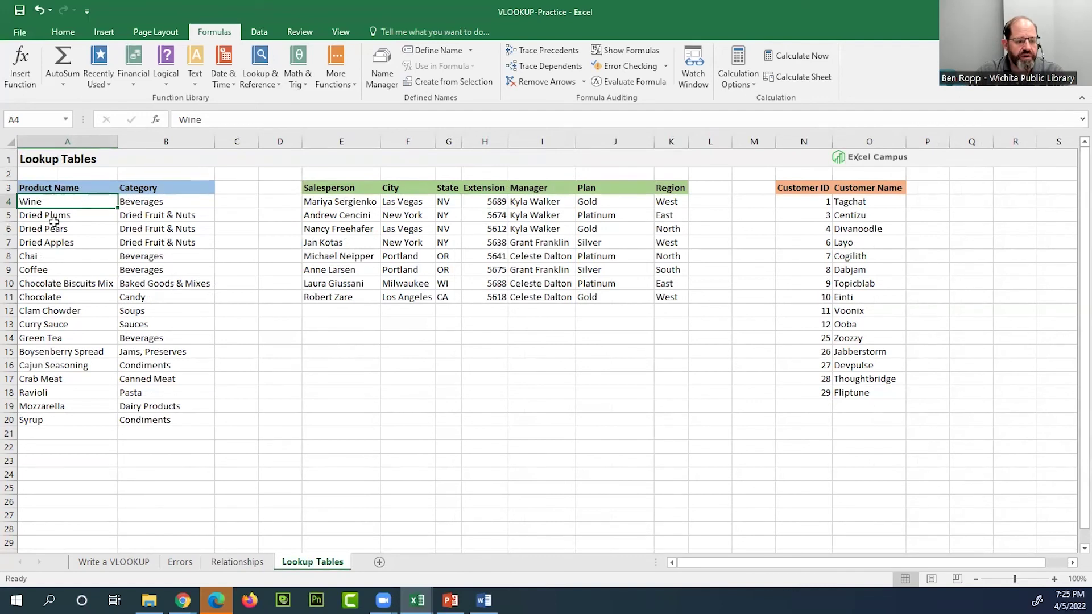
click(161, 202)
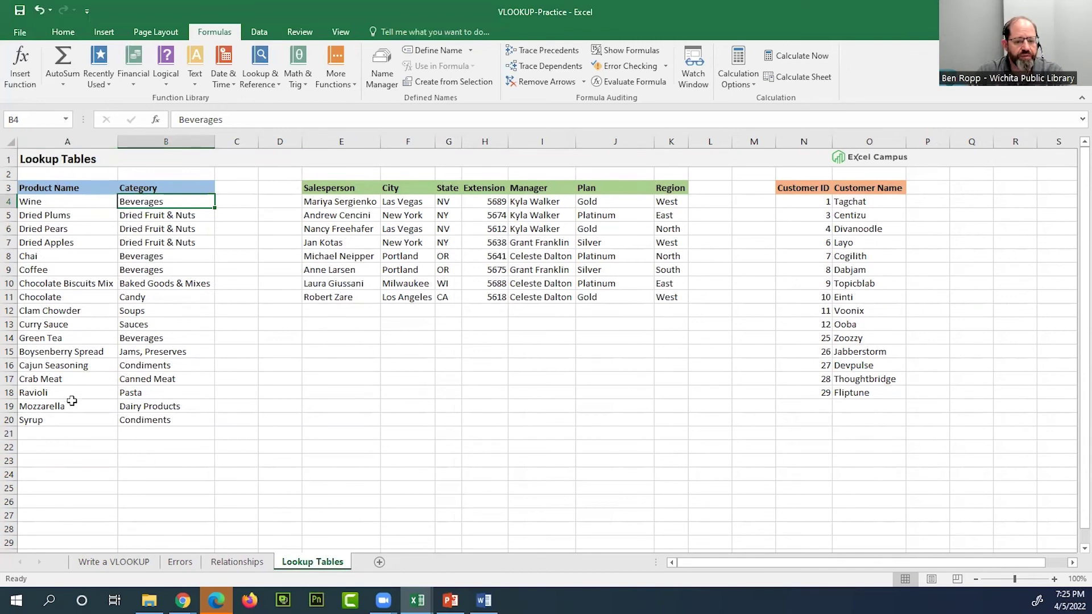
click(369, 184)
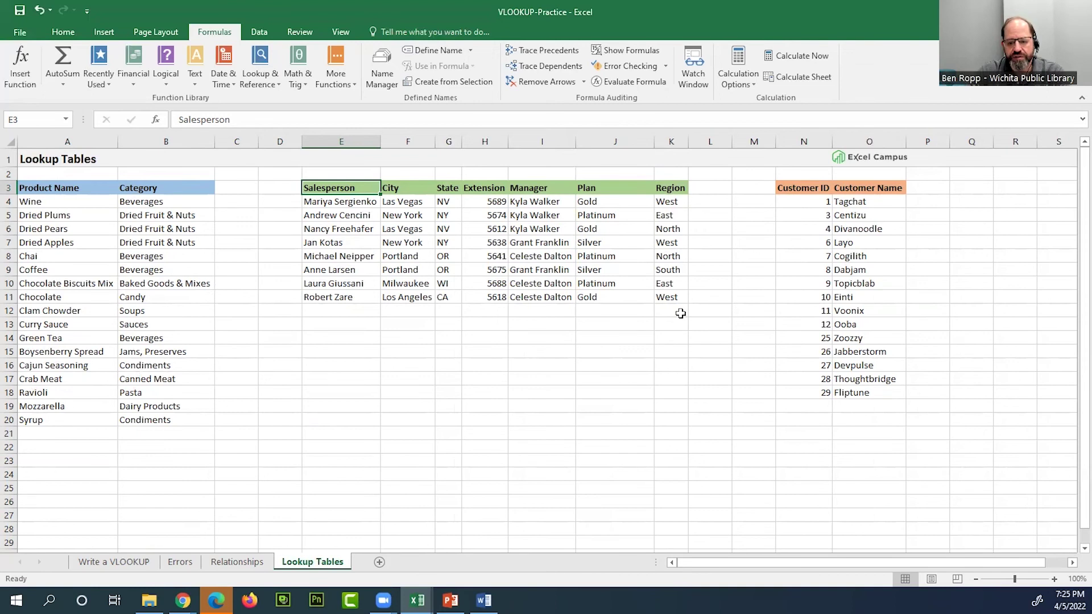
click(821, 203)
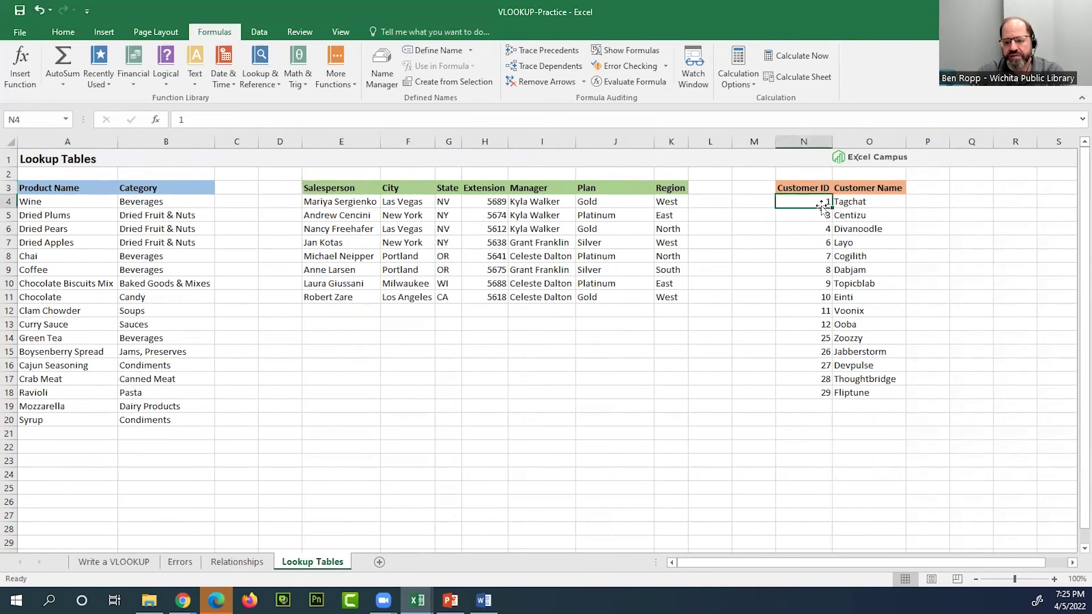
click(852, 203)
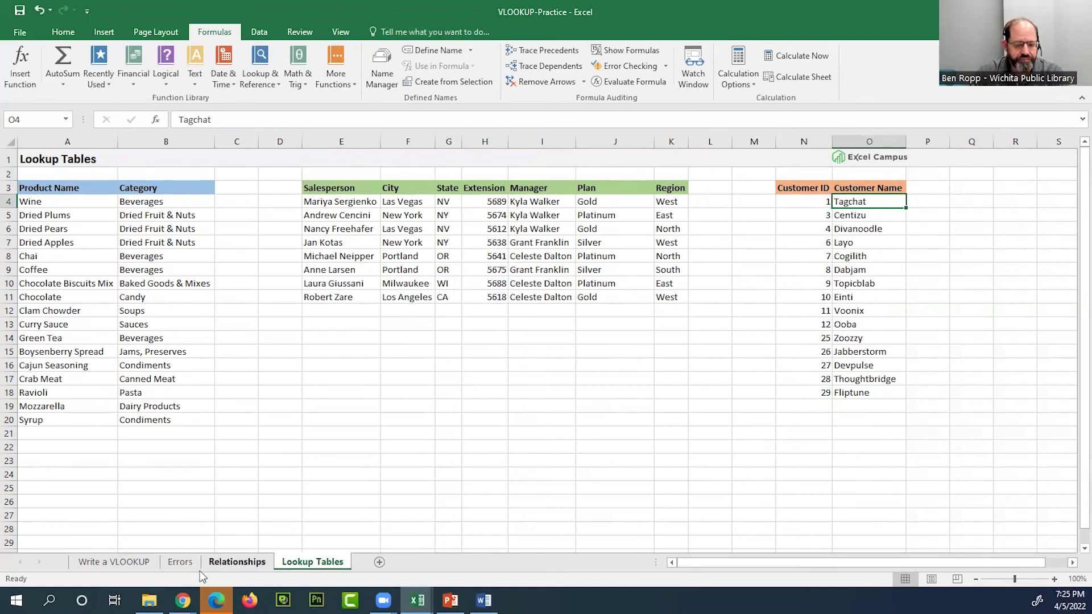
Compare the Product Category column on the Relationships sheet with the product table on the Lookup Tables sheet.
click(240, 563)
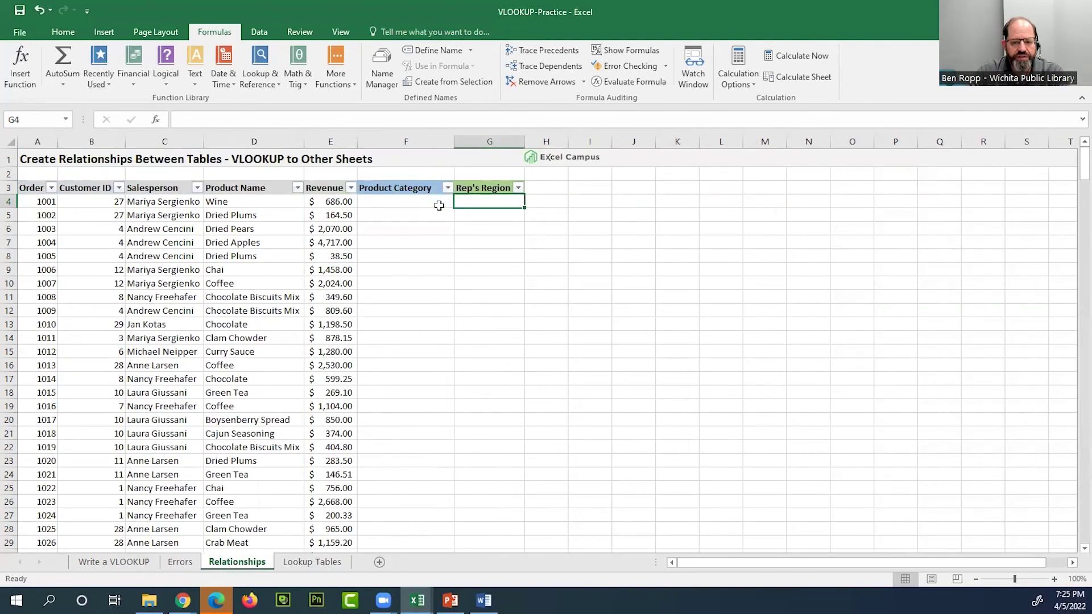
click(439, 205)
click(407, 189)
click(407, 205)
click(417, 189)
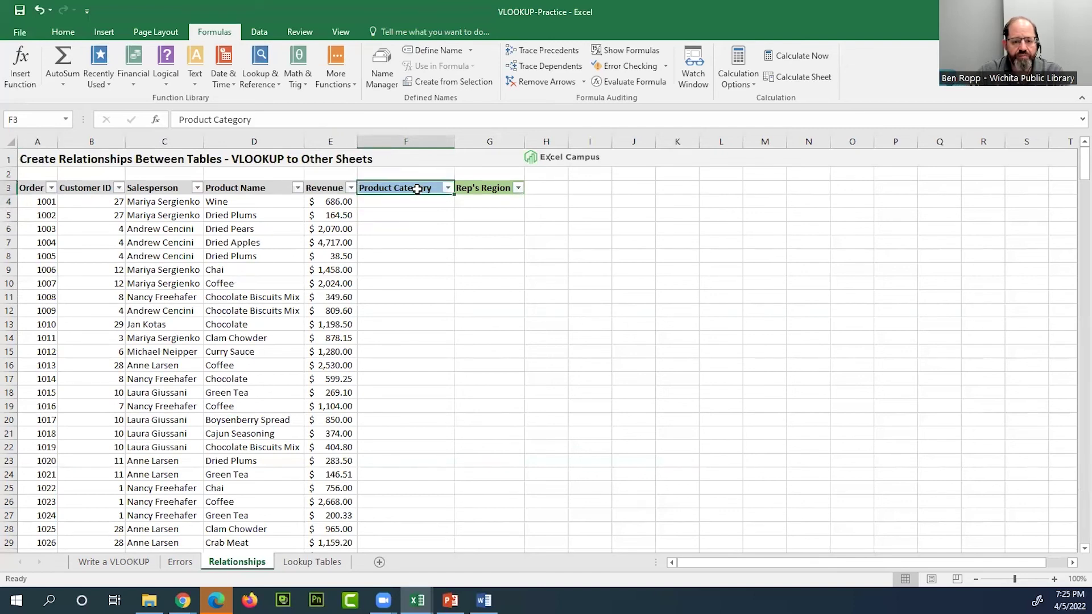
click(312, 563)
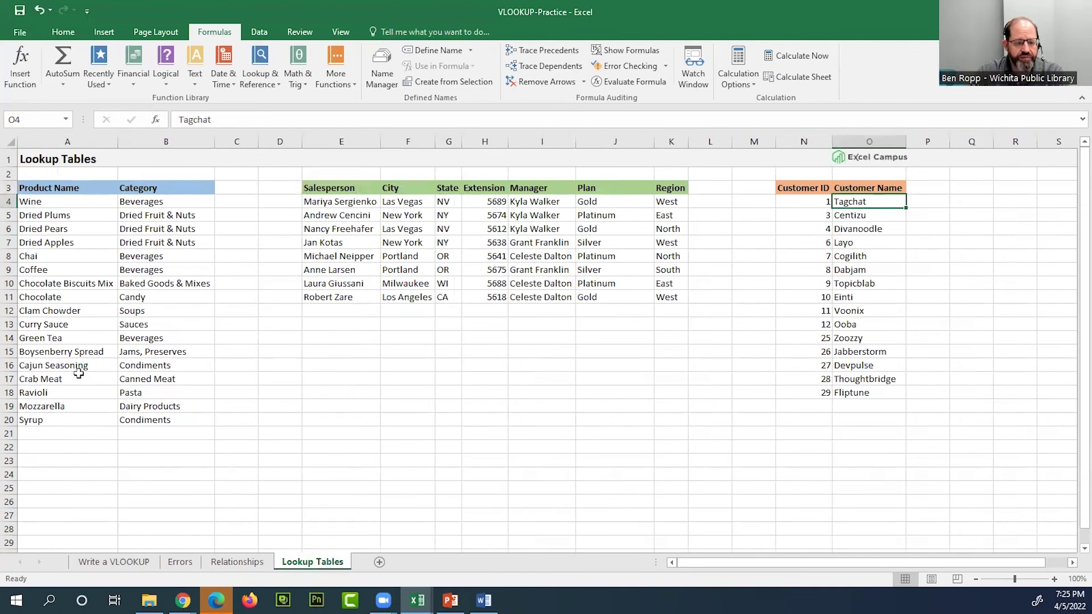
Start a LOOKUP formula in F4 of the Relationships sheet with the product name in D4 as lookup value.
click(236, 562)
mouse_move(406, 201)
mouse_down()
mouse_move(414, 349)
mouse_move(408, 203)
mouse_up()
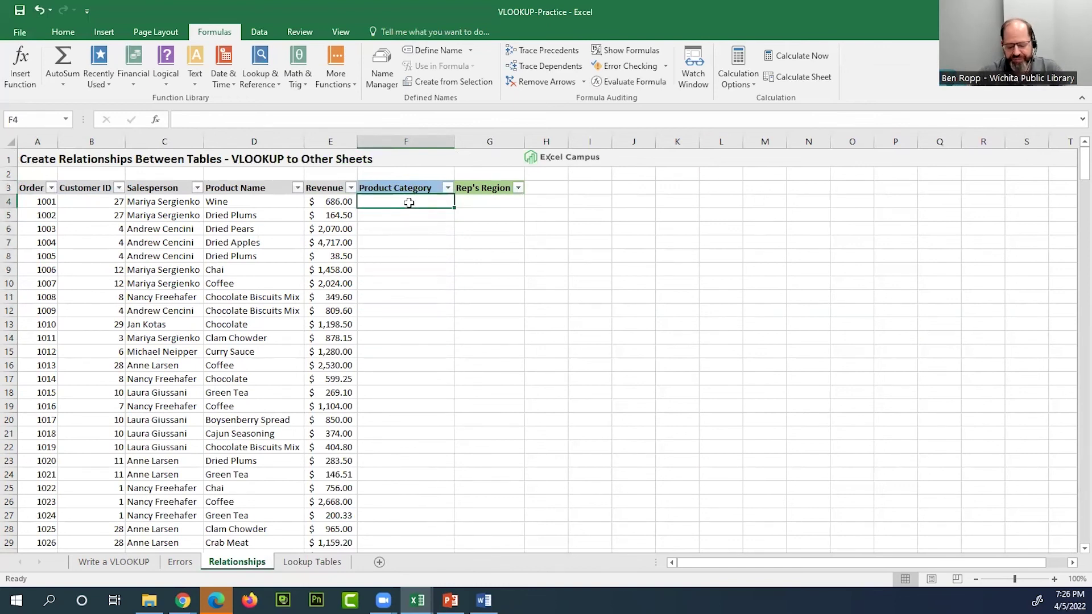
text(=loo)
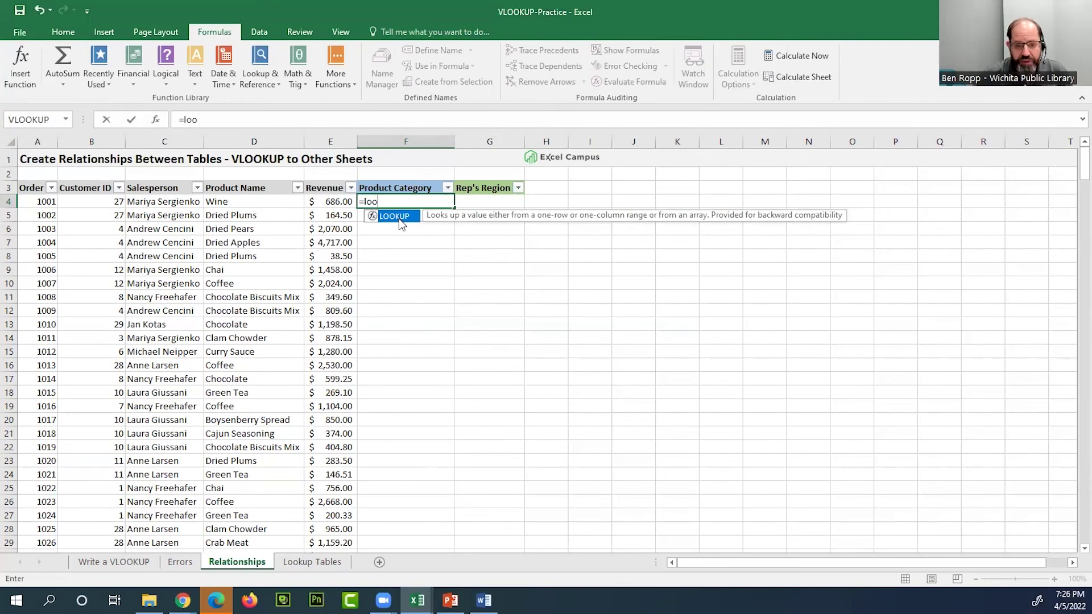
double_click(400, 222)
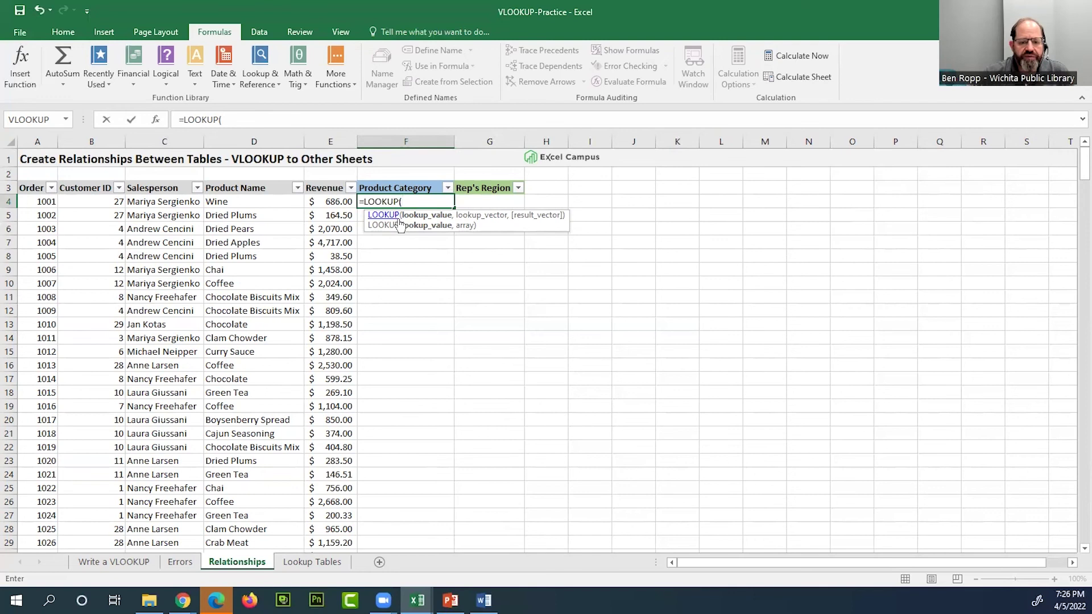
click(268, 201)
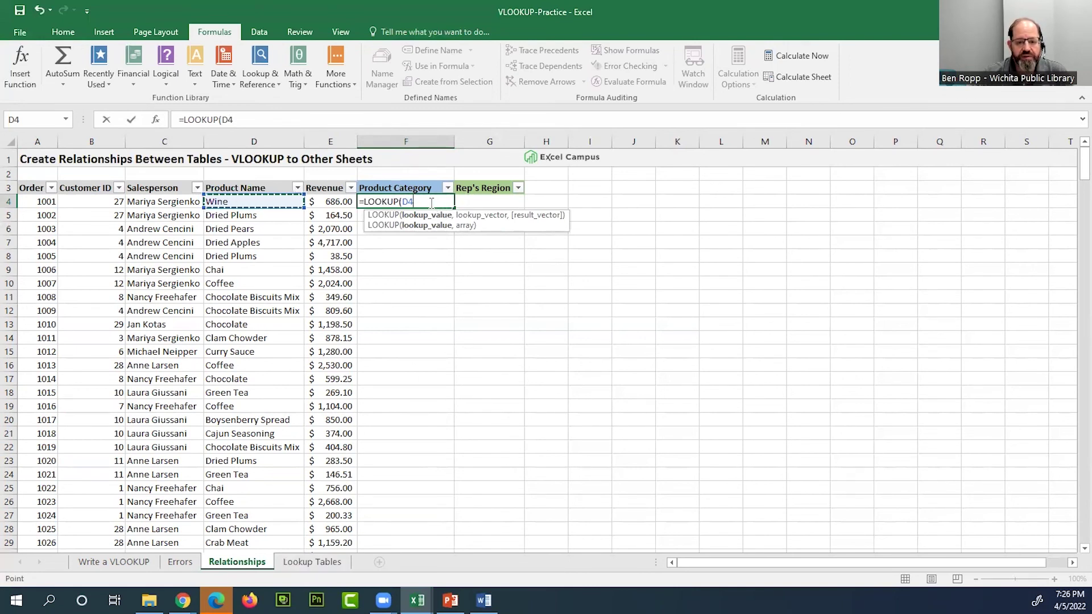
text(,)
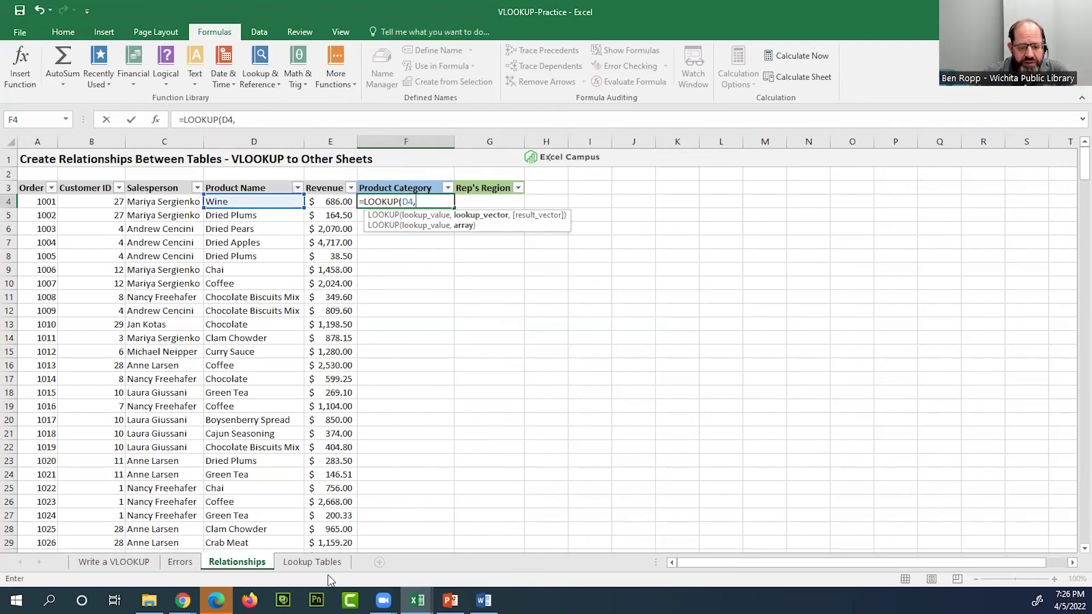
Add the product table A4:B20 on the Lookup Tables sheet as the second argument of the LOOKUP formula.
click(310, 562)
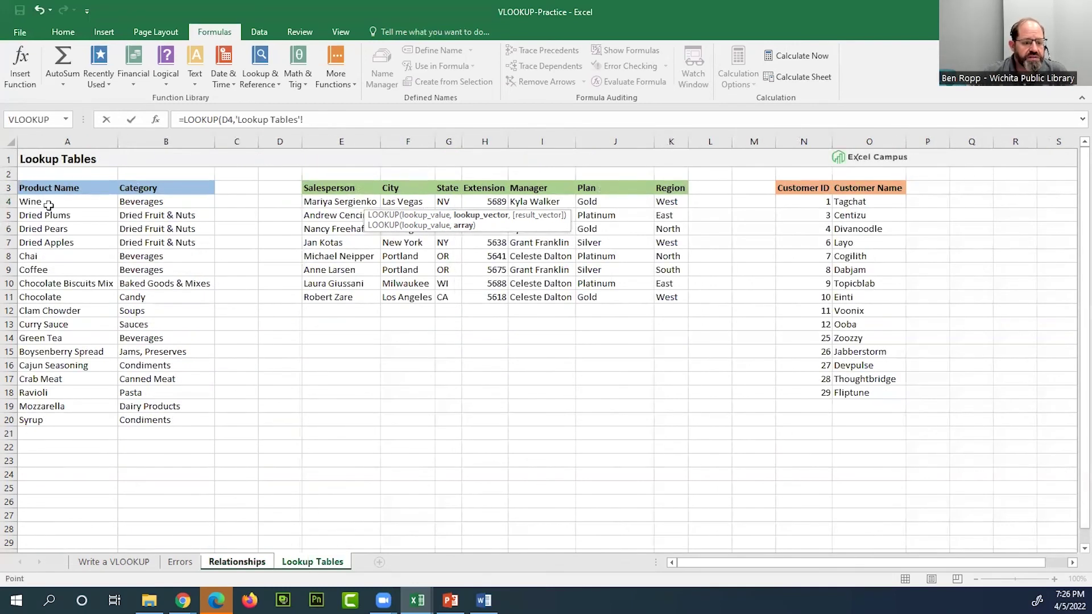
drag(44, 202, 196, 422)
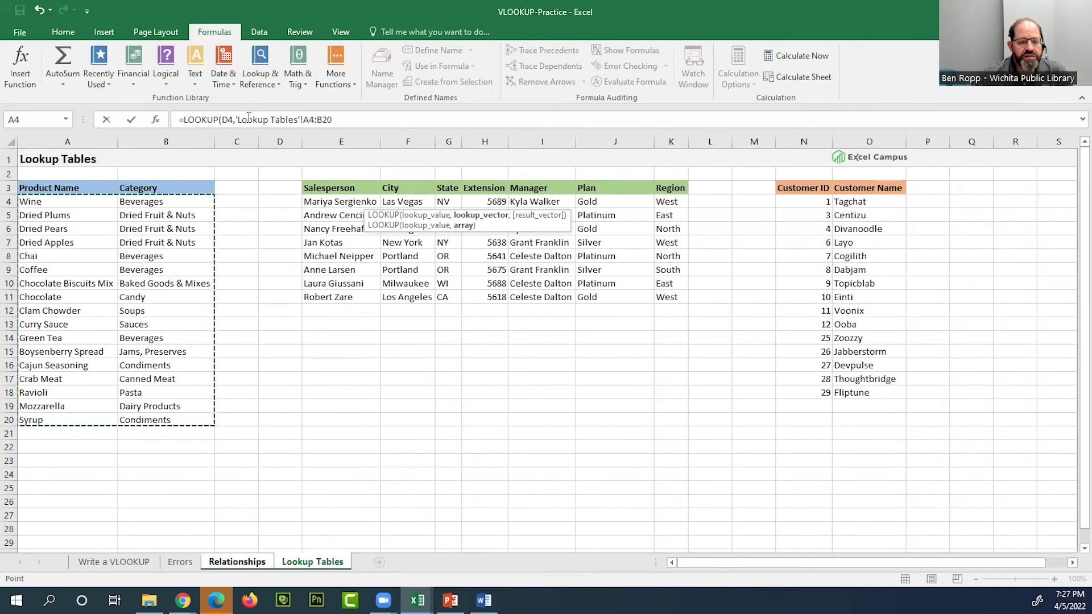
click(352, 117)
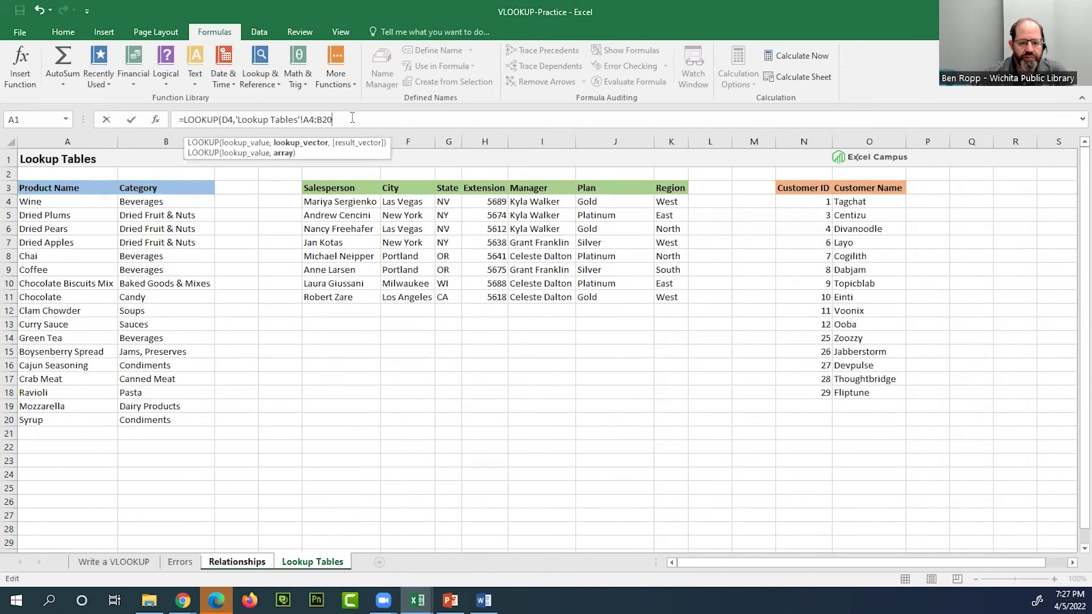
text(,)
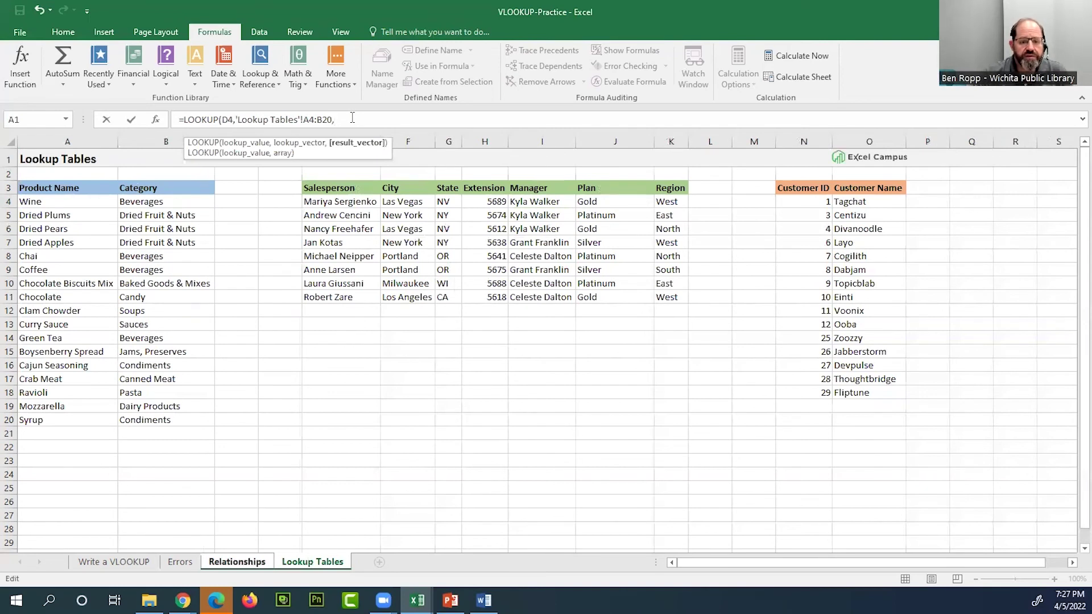
double_click(326, 120)
click(343, 118)
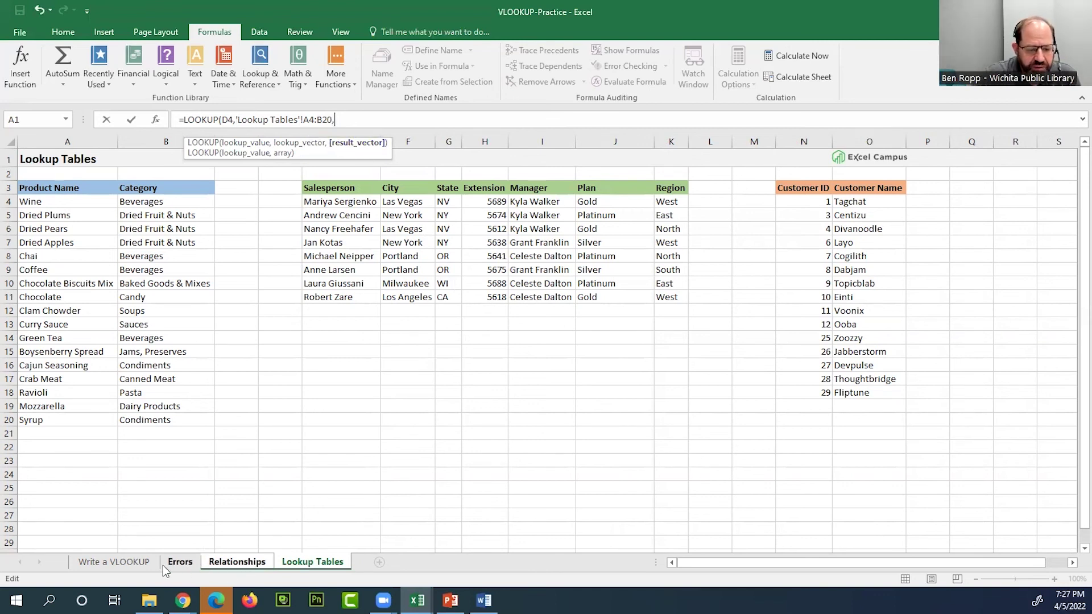
Arrange the workbook window beside the browser PDF page showing the VLOOKUP definition.
click(128, 566)
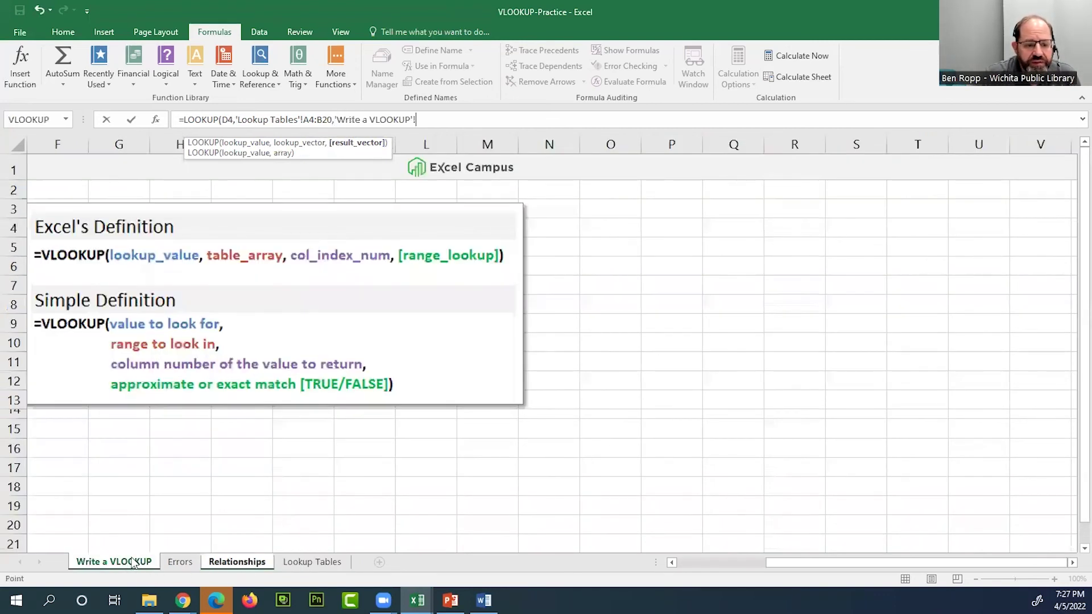
click(1052, 10)
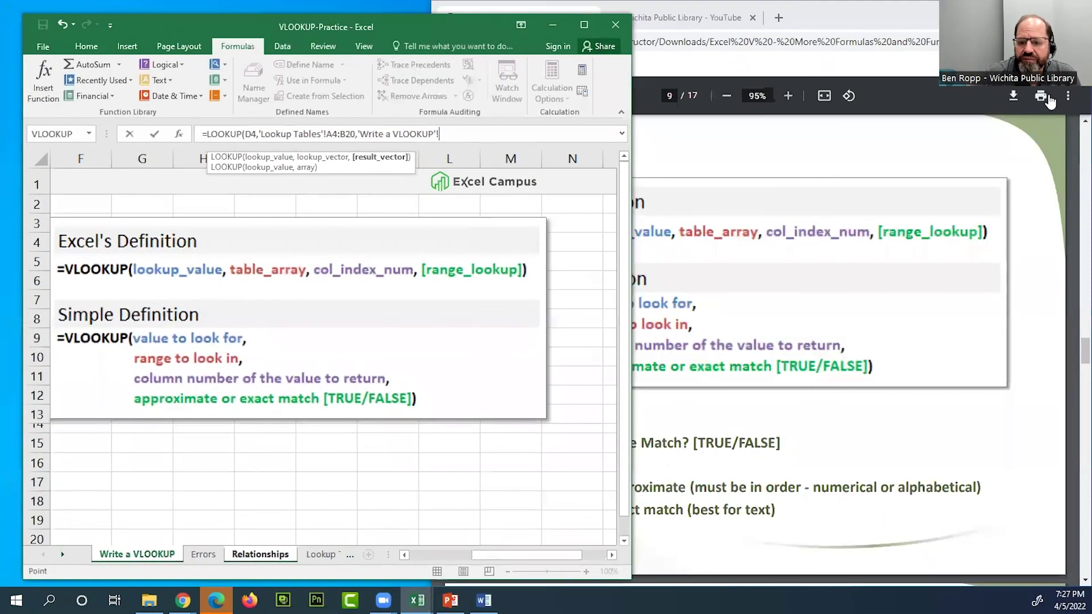
click(847, 295)
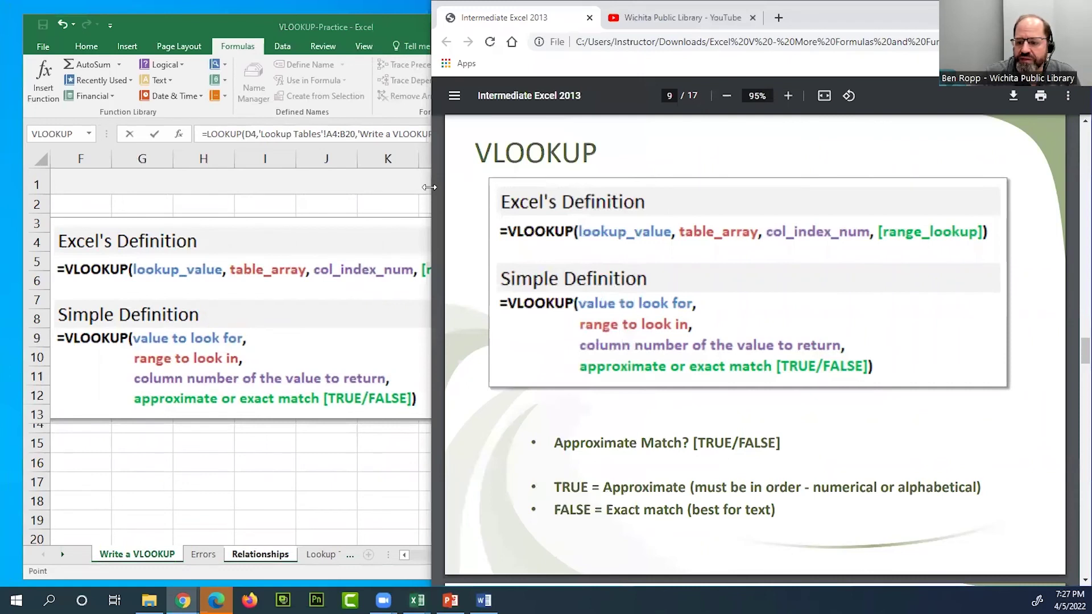
drag(428, 187, 594, 190)
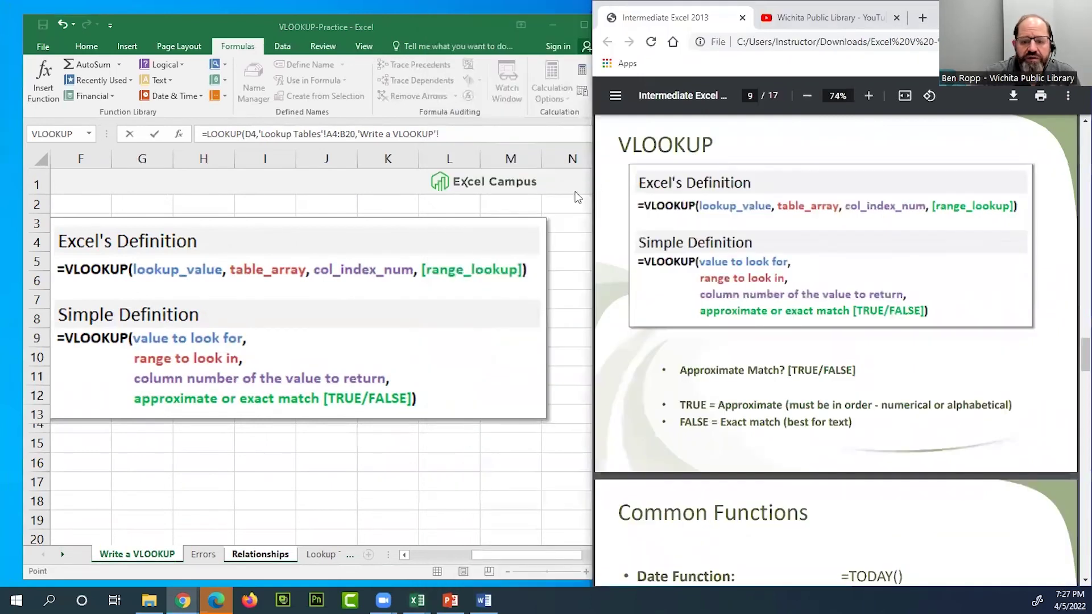
click(401, 25)
drag(401, 23, 381, 13)
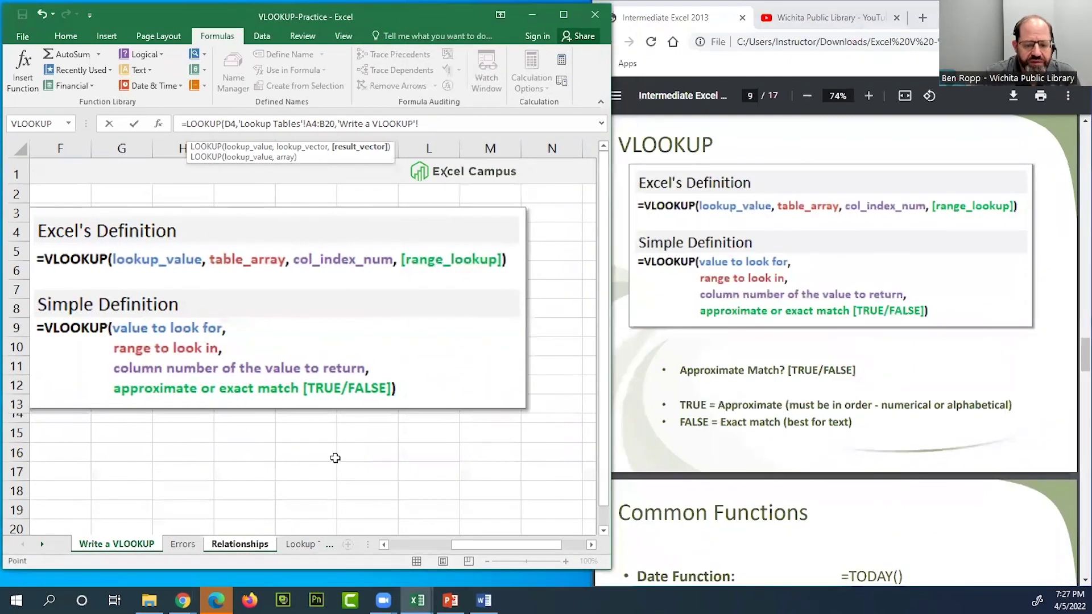
Remove the table arguments and discard the unfinished LOOKUP formula in F4 of the Relationships sheet.
click(308, 550)
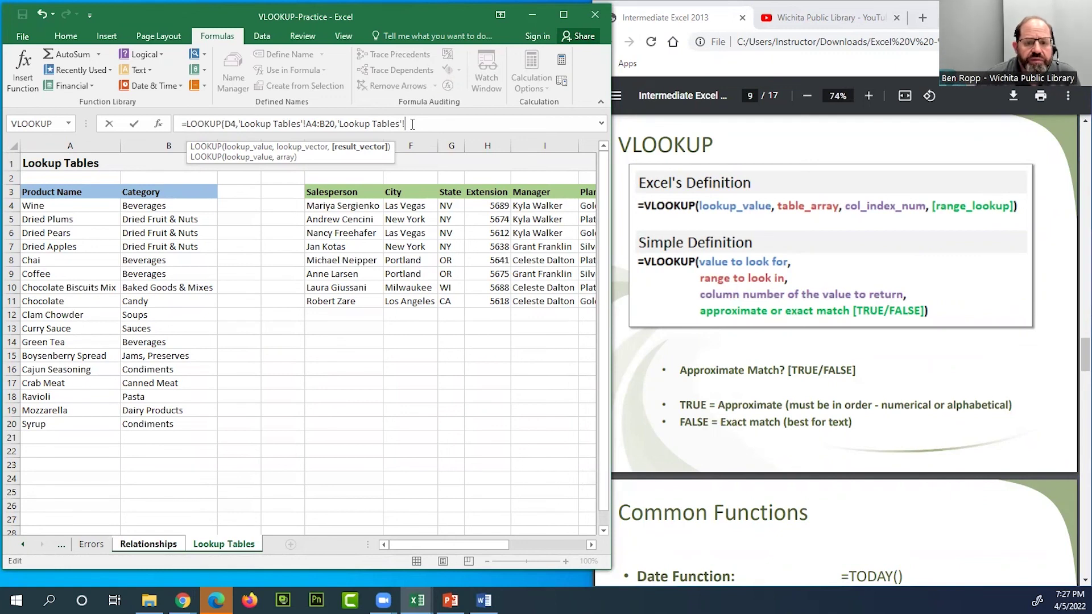
key(BackSpace)
key(BackSpace)
key(BackSpace)
key(BackSpace)
key(BackSpace)
key(BackSpace)
key(BackSpace)
key(BackSpace)
key(BackSpace)
key(BackSpace)
key(BackSpace)
key(BackSpace)
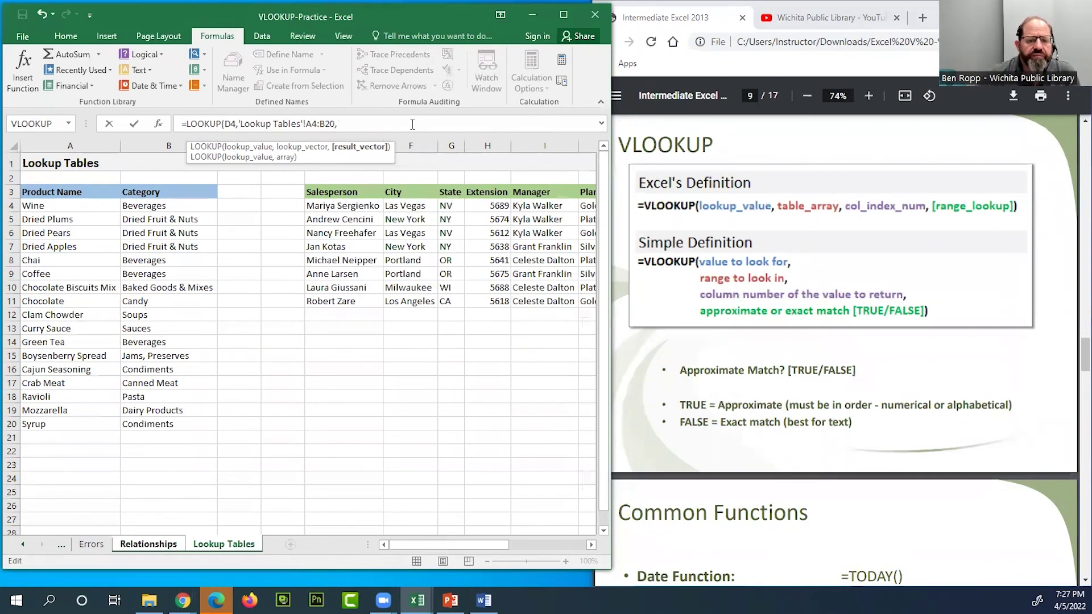
key(BackSpace)
key(BackSpace)
key(BackSpace)
key(BackSpace)
key(BackSpace)
key(BackSpace)
key(BackSpace)
key(BackSpace)
key(BackSpace)
key(BackSpace)
key(BackSpace)
key(BackSpace)
key(BackSpace)
key(BackSpace)
key(BackSpace)
key(BackSpace)
key(BackSpace)
key(BackSpace)
key(BackSpace)
key(BackSpace)
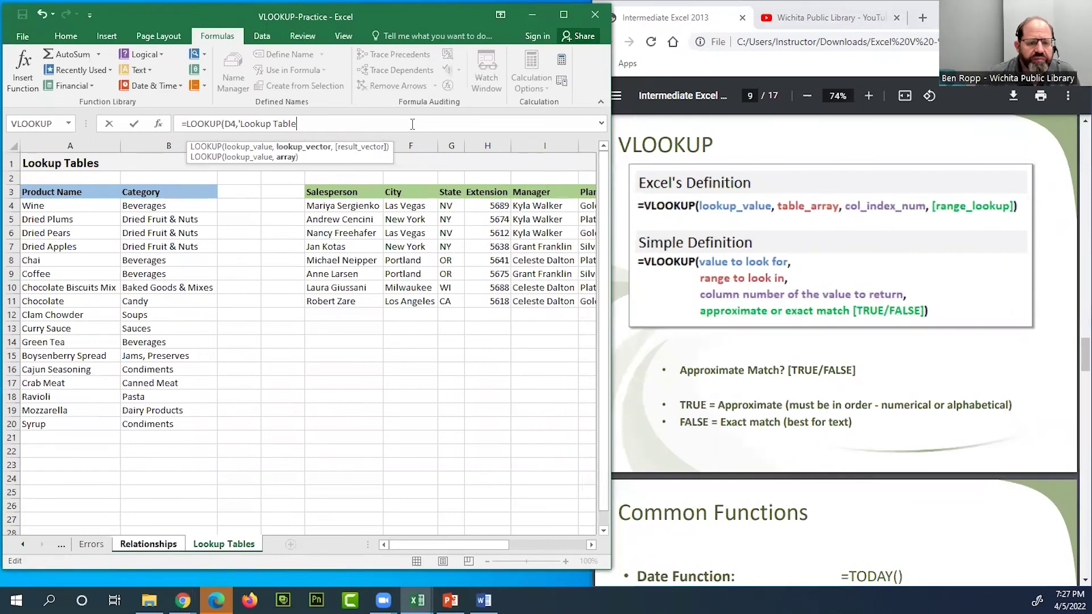
key(BackSpace)
key(BackSpace)
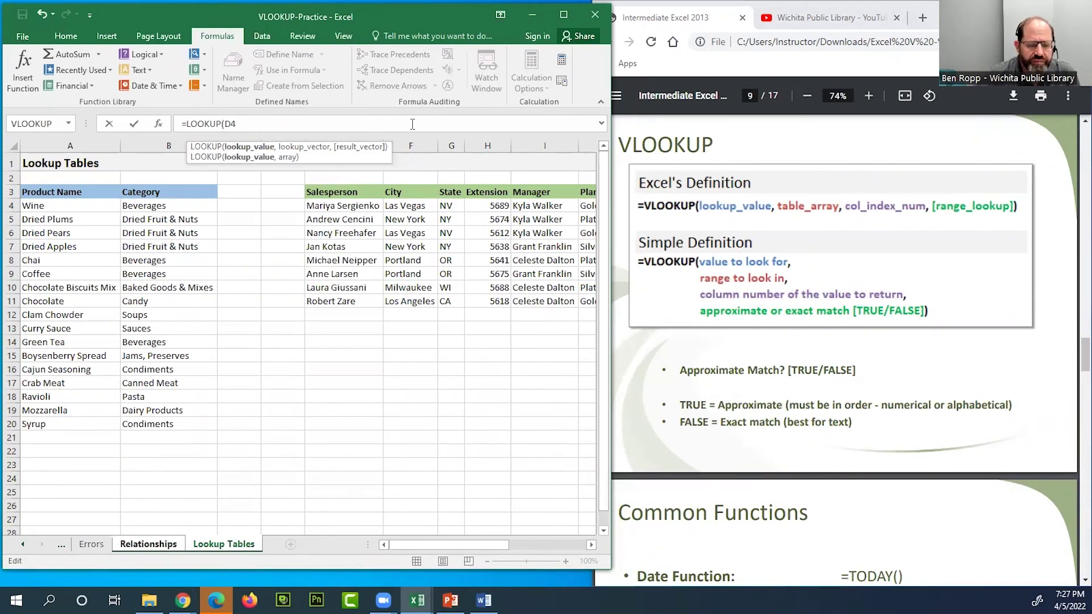
click(163, 547)
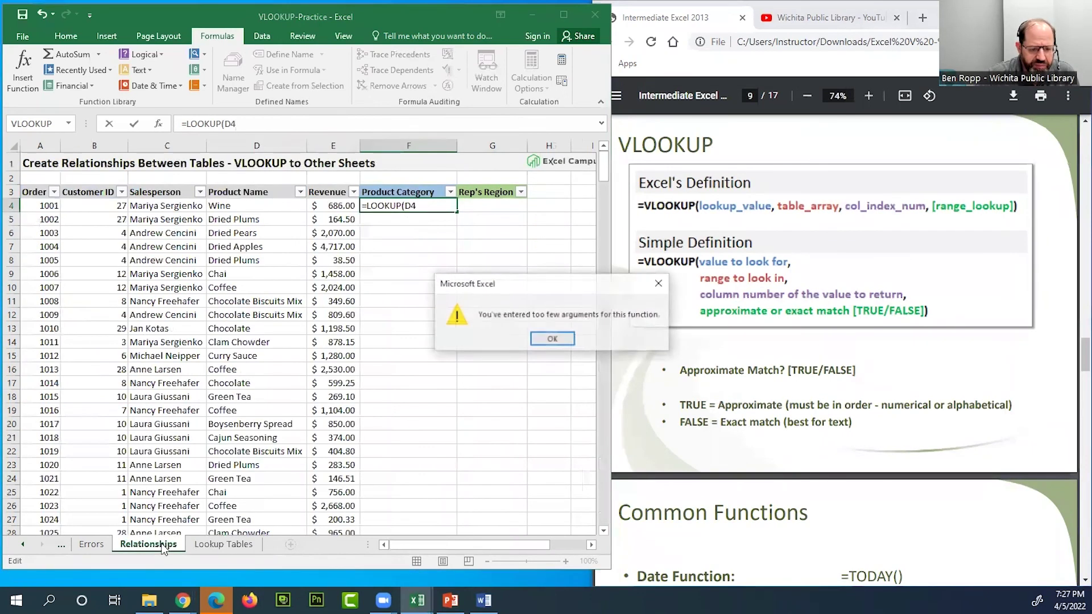
click(554, 340)
key(Escape)
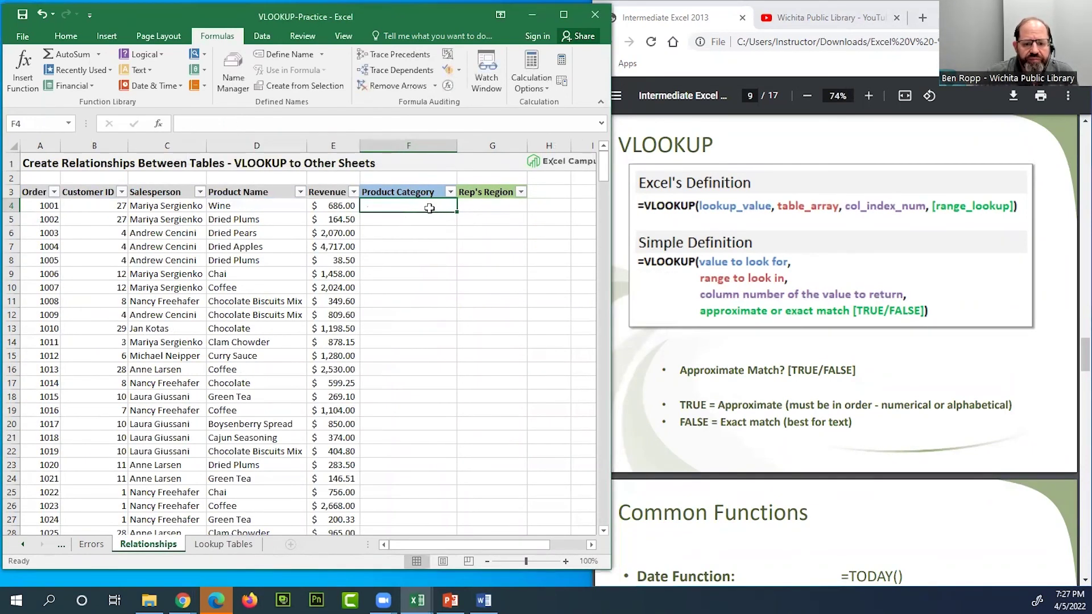
Begin a fresh LOOKUP formula in F4 of the Relationships sheet, using product name cell D4 as lookup value.
text(=)
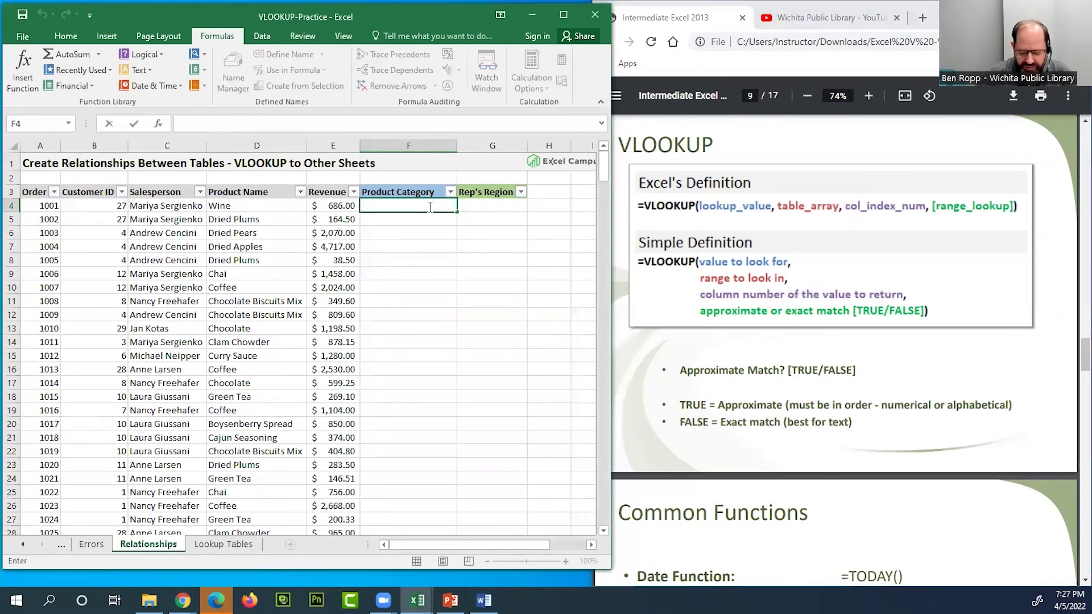
text(loo)
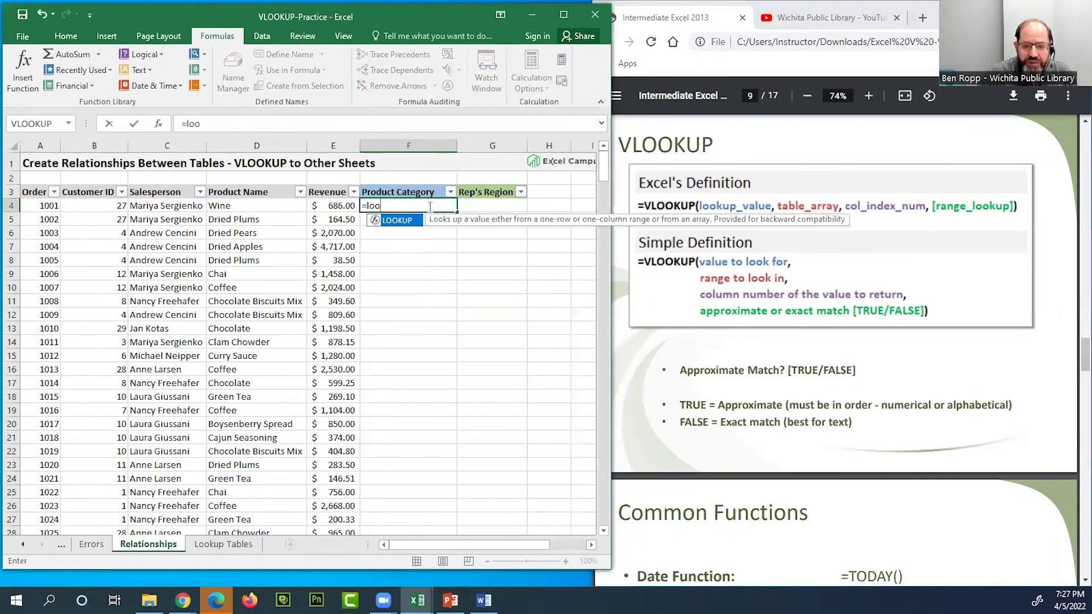
text(k)
key(Tab)
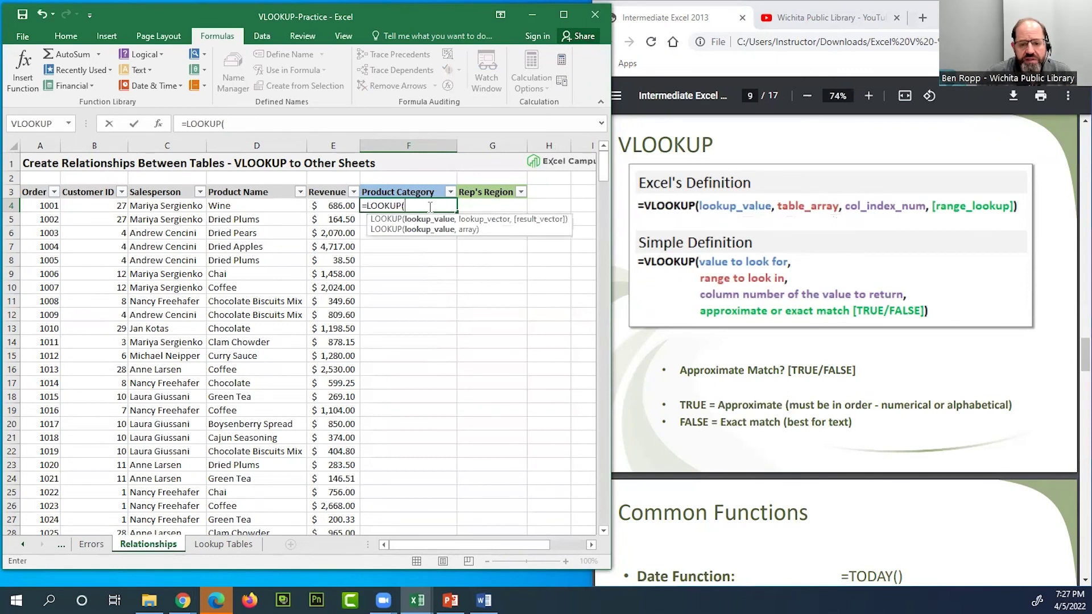
click(253, 204)
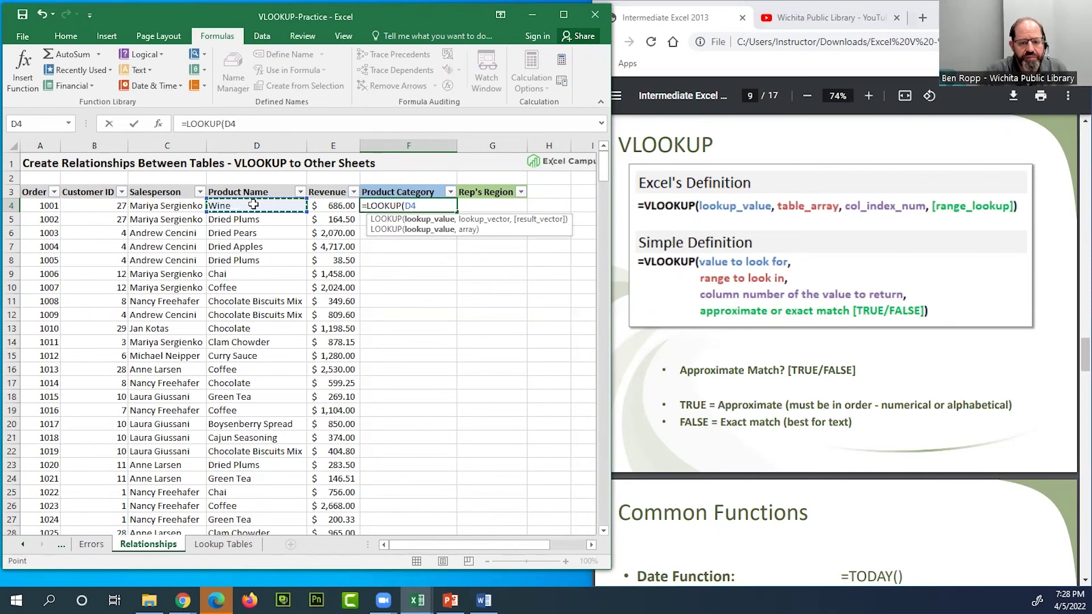
text(,)
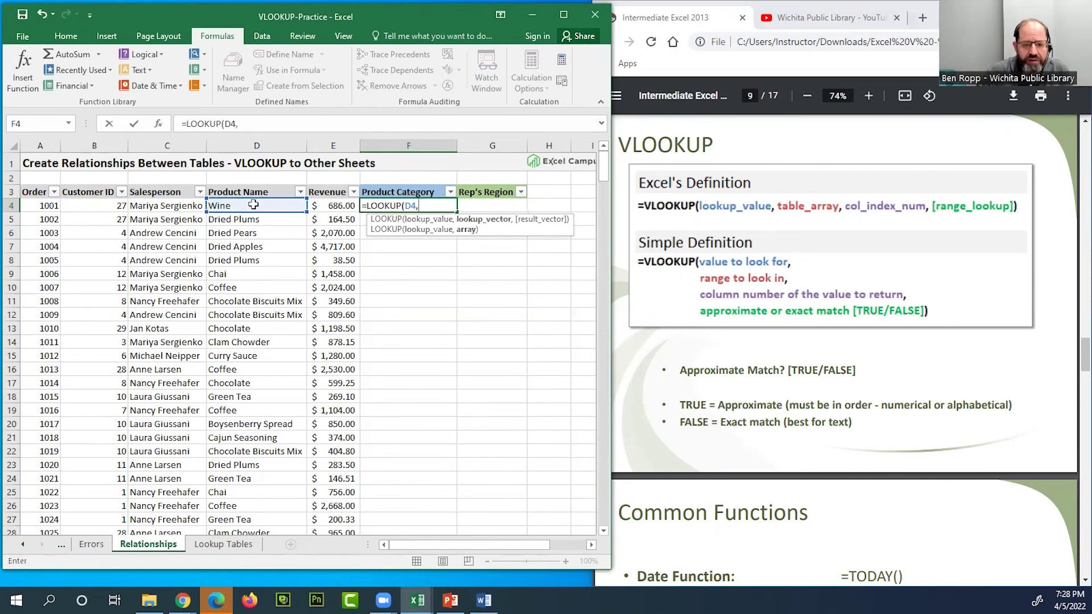
Add the range A4:B20 from the Lookup Tables sheet and column number 2 to the formula.
click(224, 544)
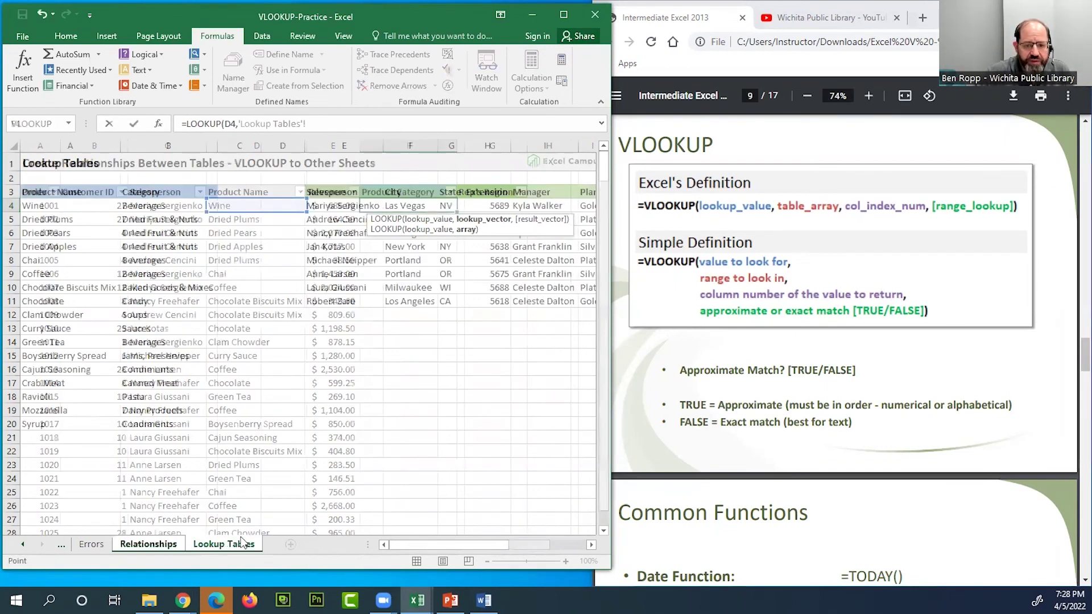
drag(57, 208, 184, 423)
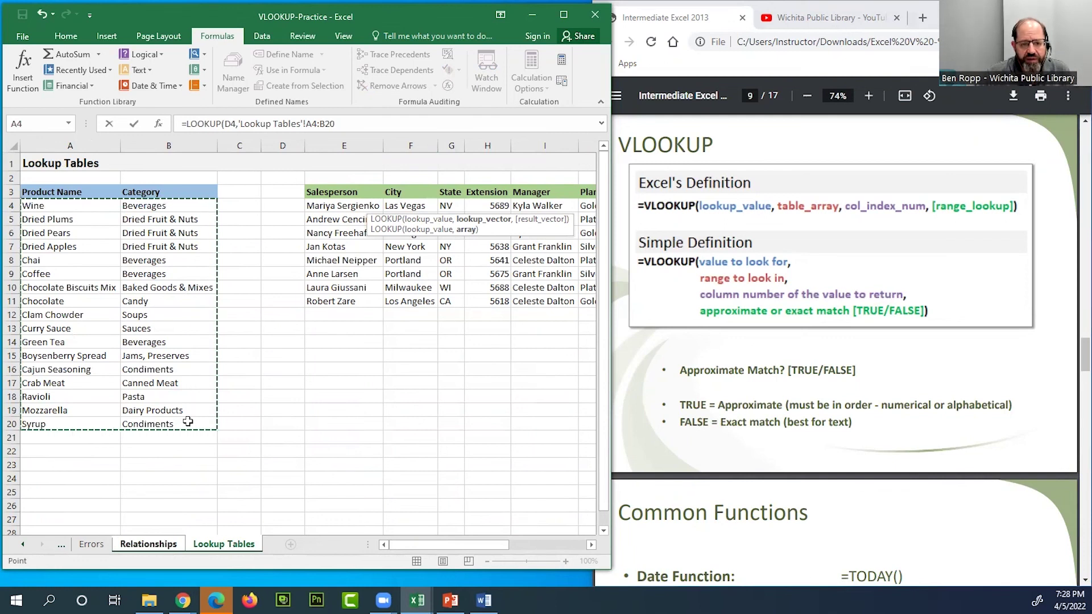
click(353, 125)
text(,2)
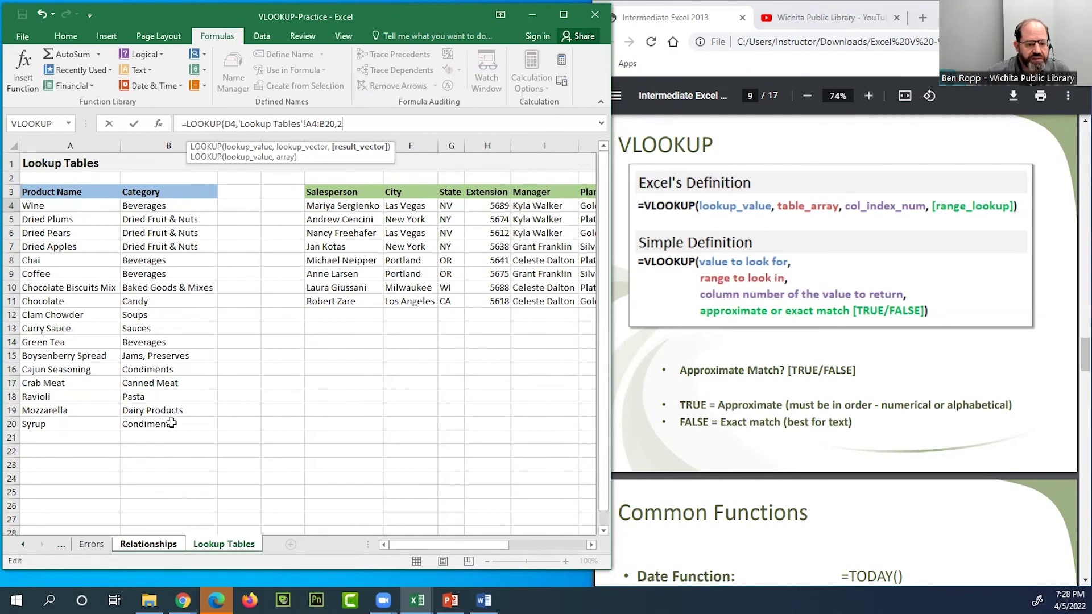
Add FALSE as the exact-match argument, close the formula and try to enter it in F4.
click(361, 124)
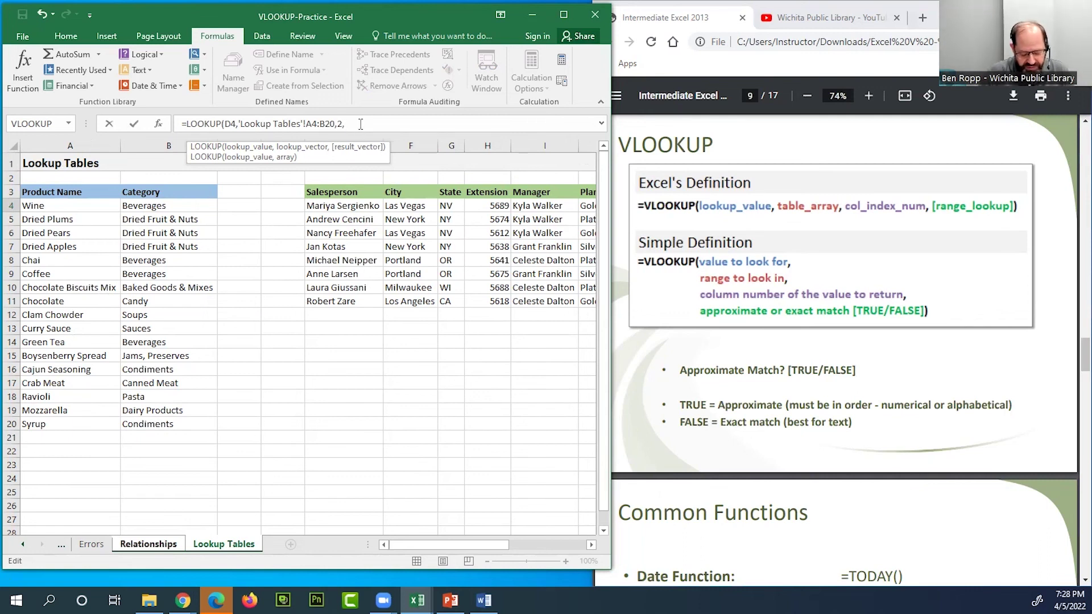
text(FALSE)
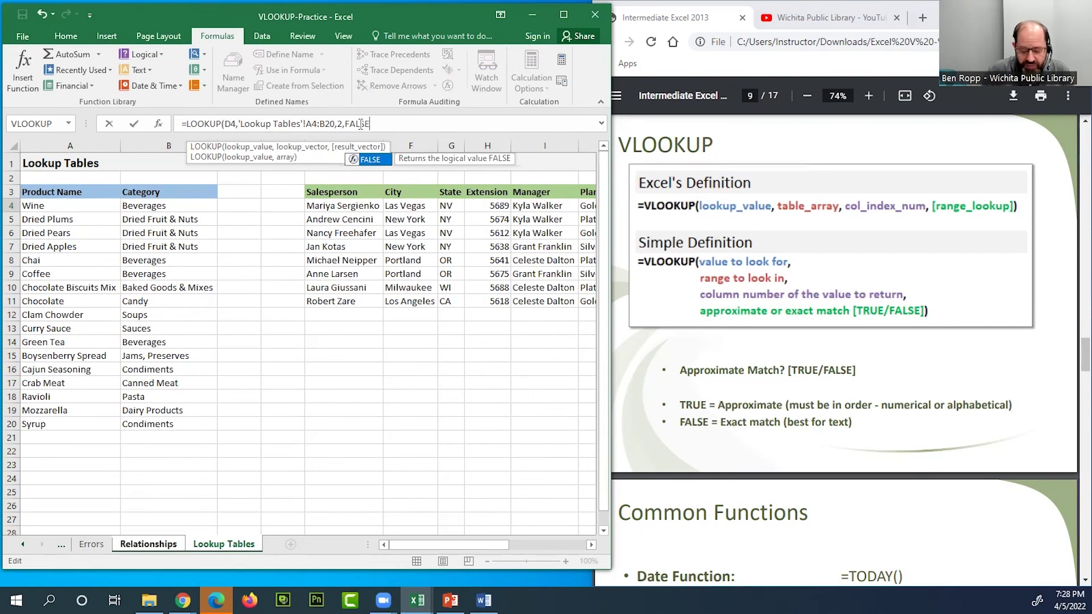
text())
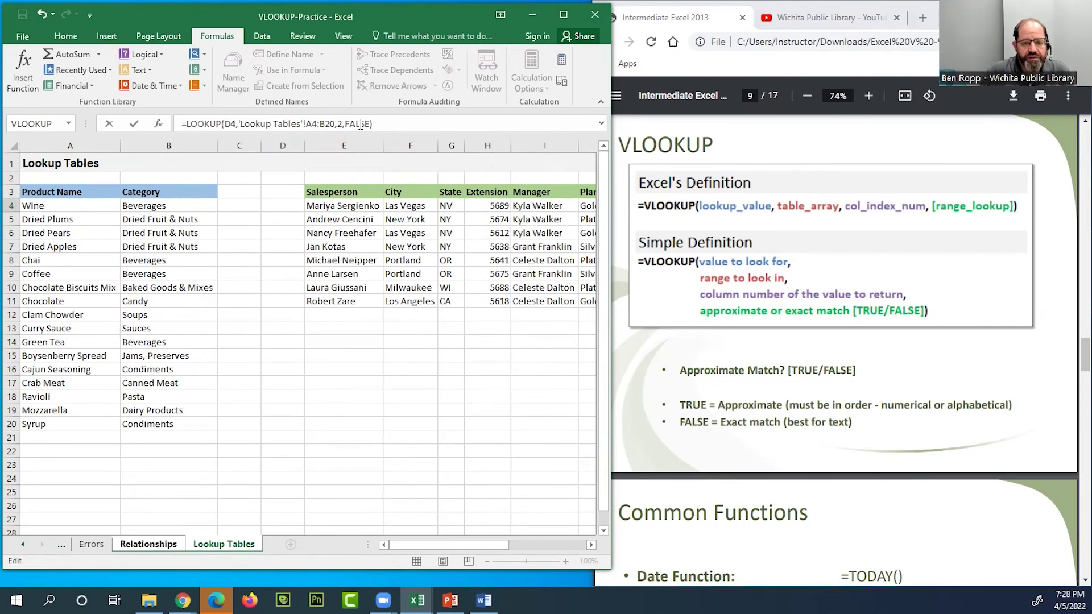
key(Return)
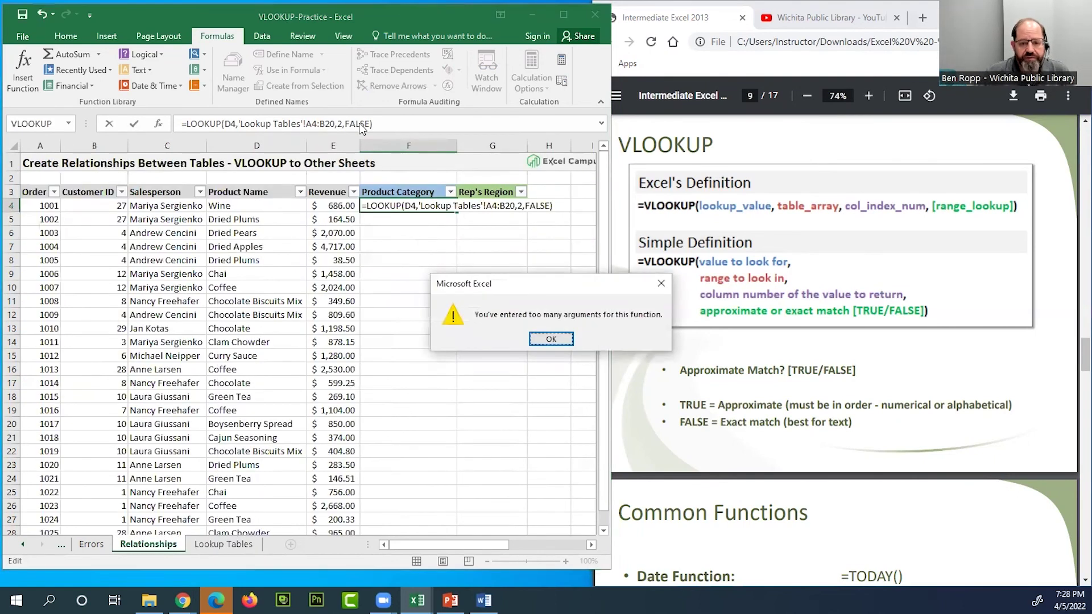
click(551, 340)
click(424, 206)
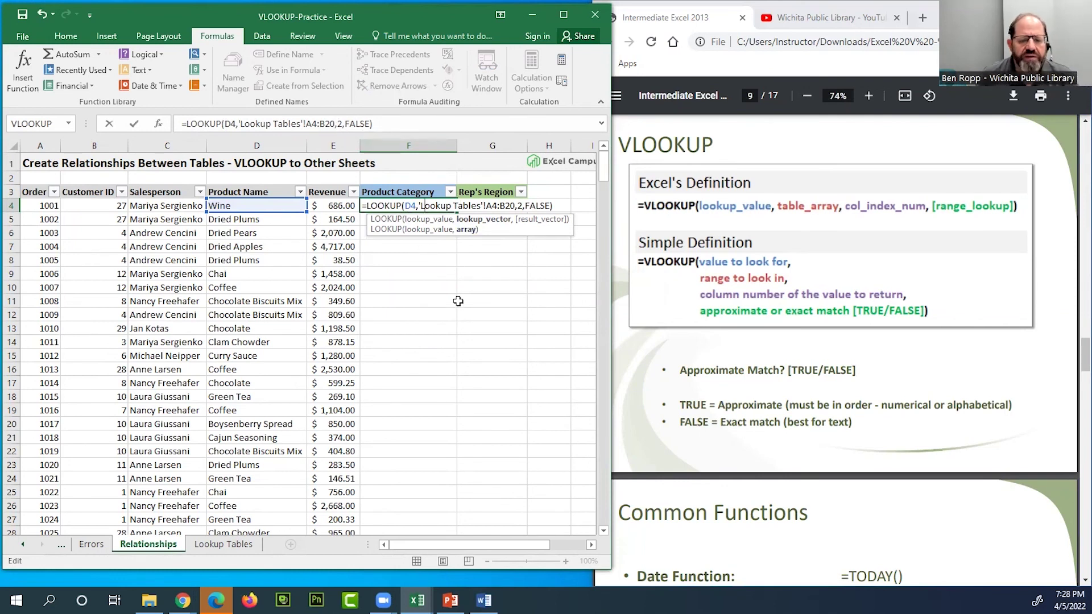
key(Return)
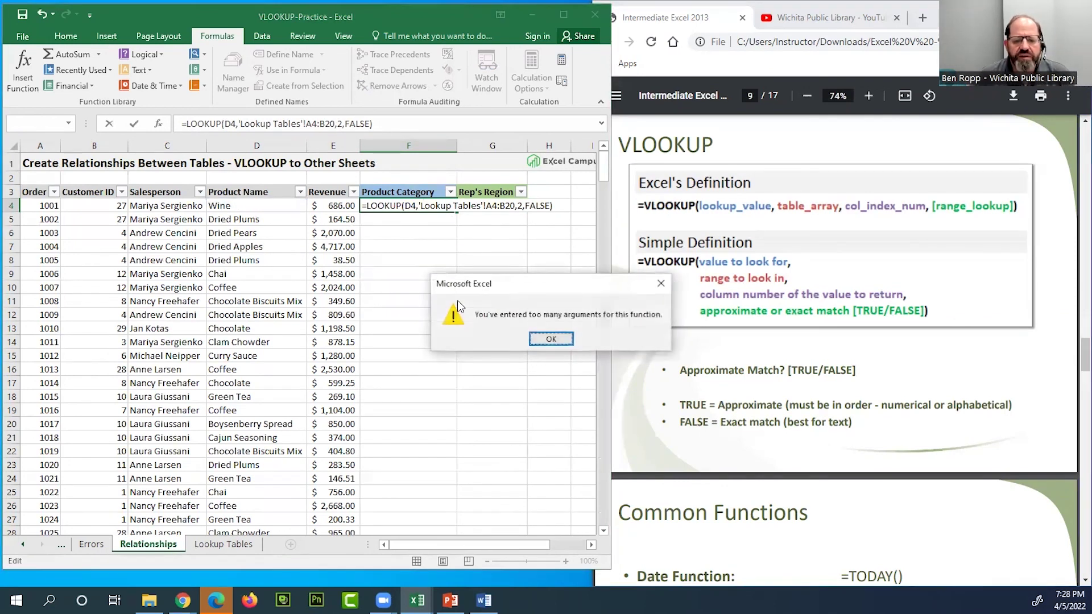
click(552, 339)
Make the Lookup Tables range in the F4 formula absolute as $A$4:$B$20.
click(416, 205)
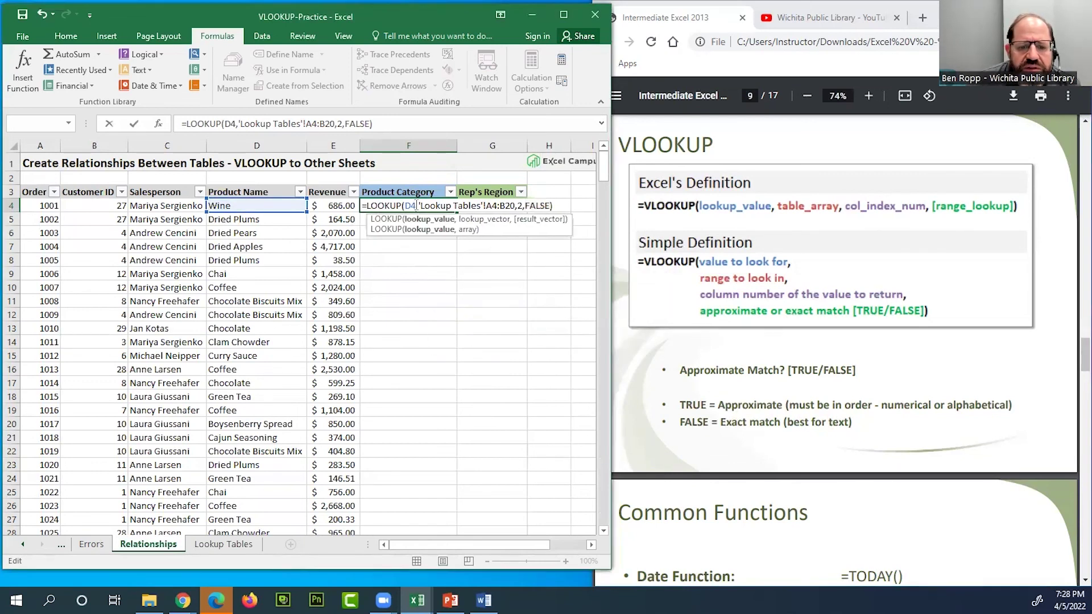
click(511, 205)
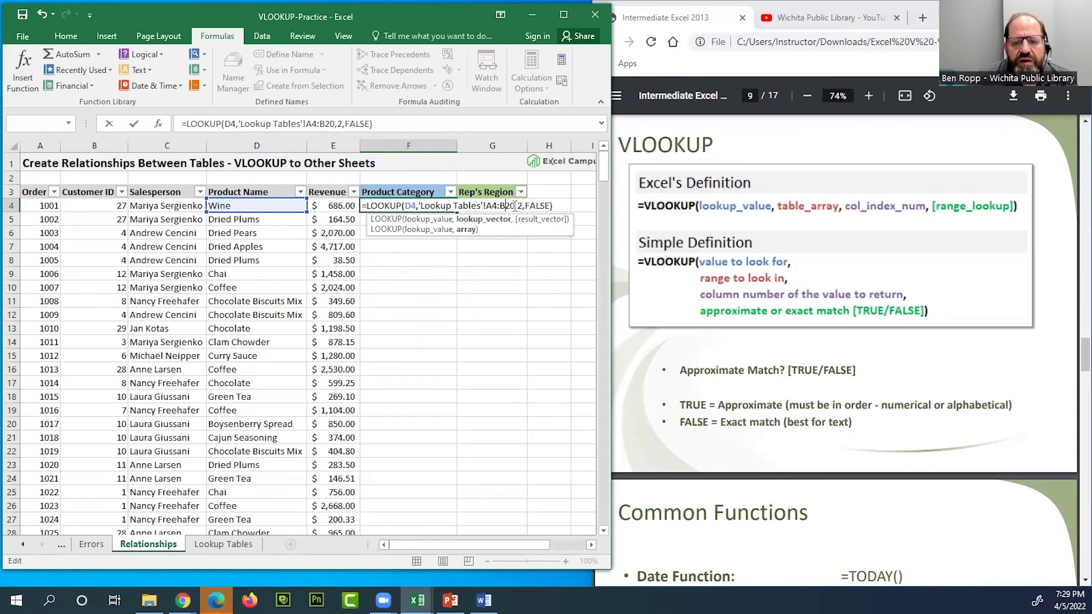
drag(488, 205, 515, 206)
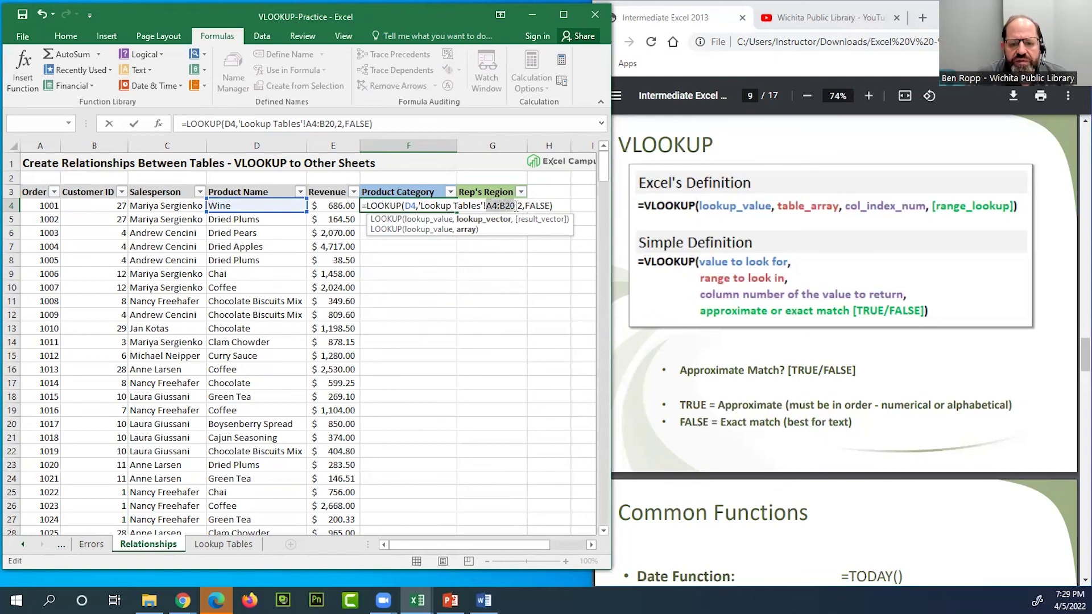
key(F4)
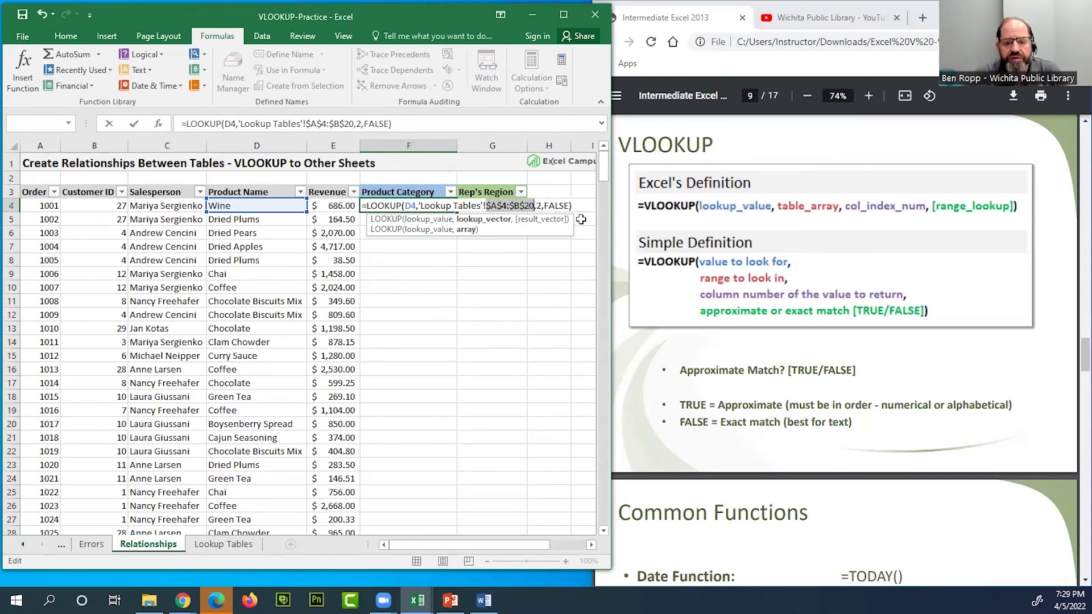
click(541, 204)
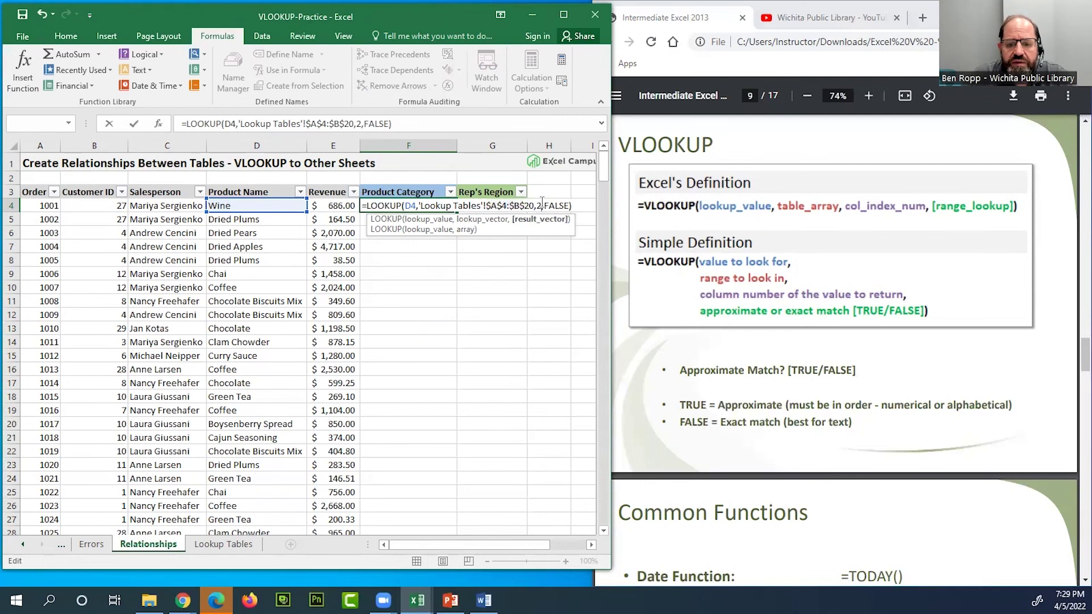
Try to enter the LOOKUP formula in F4 with its range, column number and FALSE arguments.
click(565, 205)
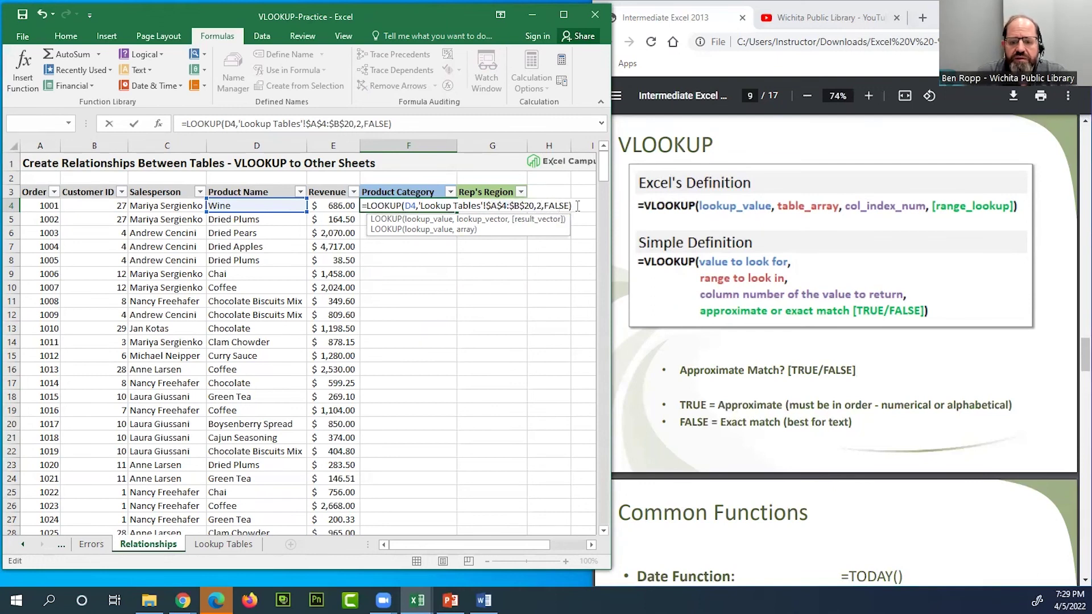
key(Return)
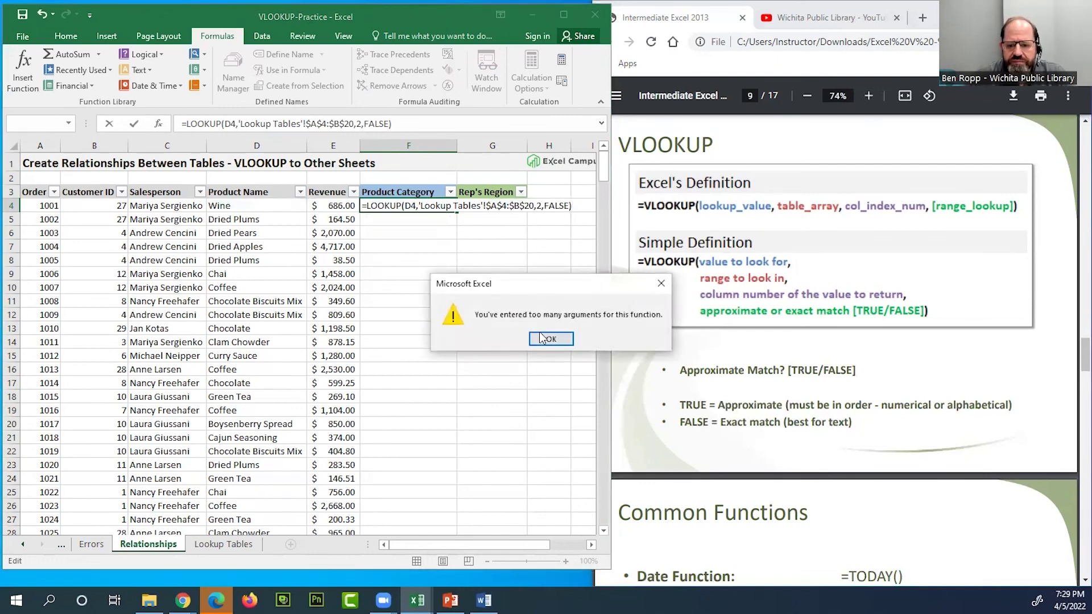
click(540, 338)
key(Return)
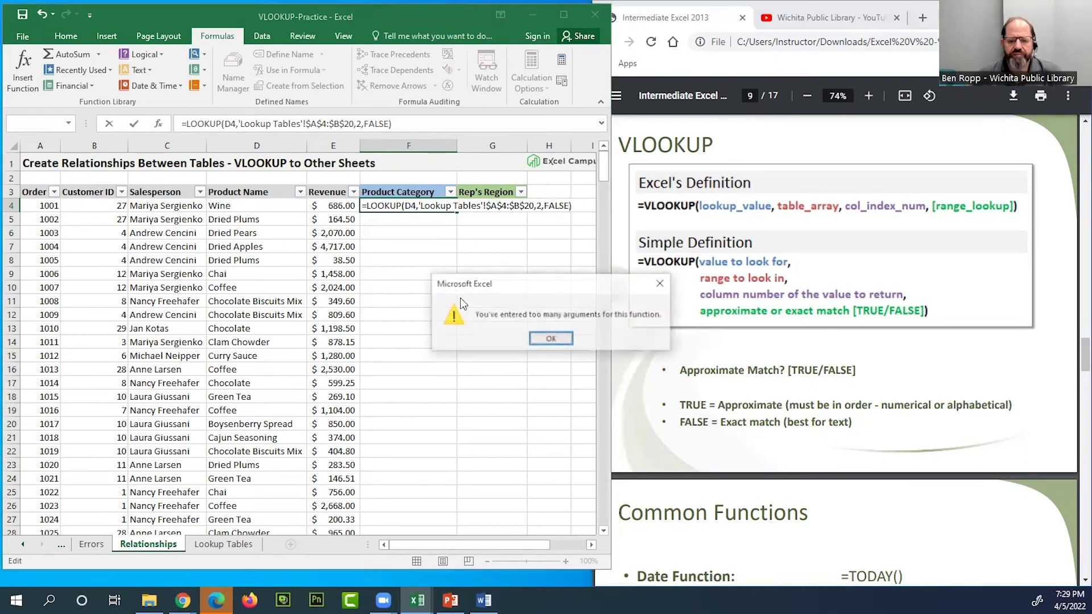
click(550, 340)
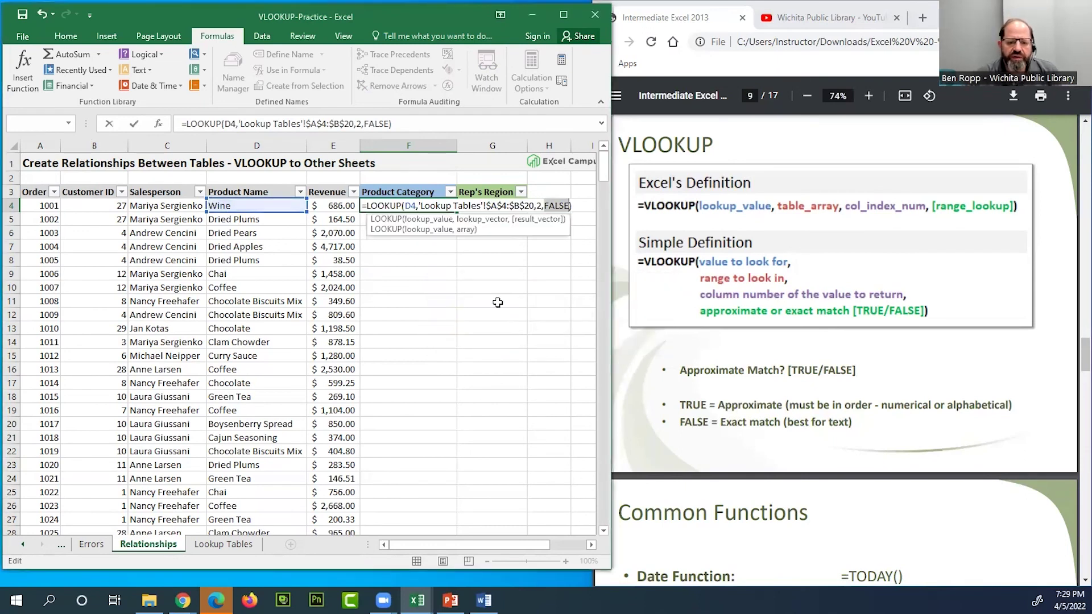
Change the function in the F4 formula from LOOKUP to VLOOKUP and enter it.
click(367, 205)
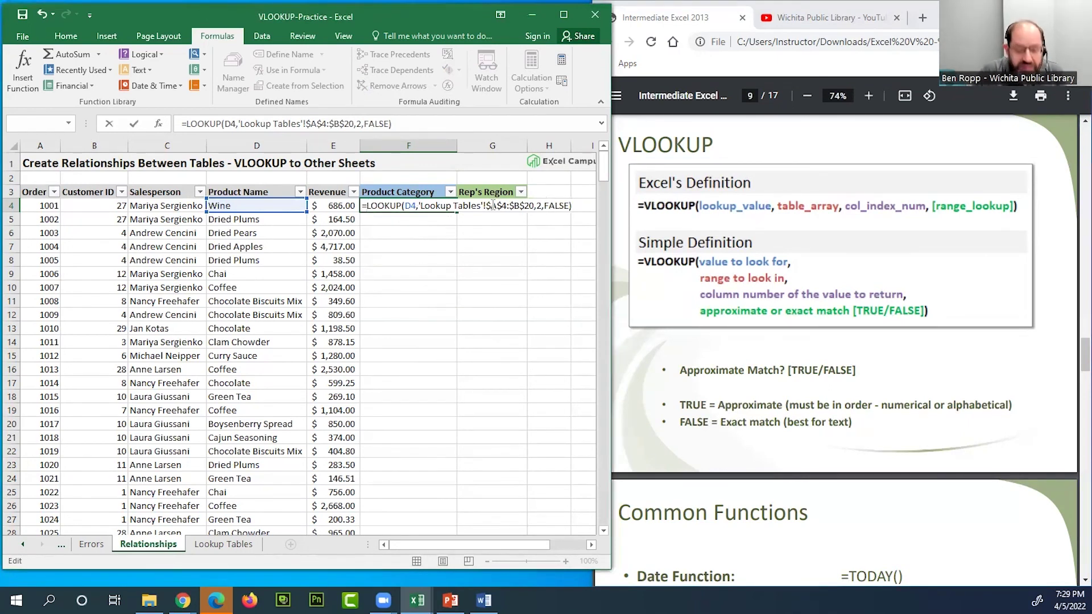
text(V)
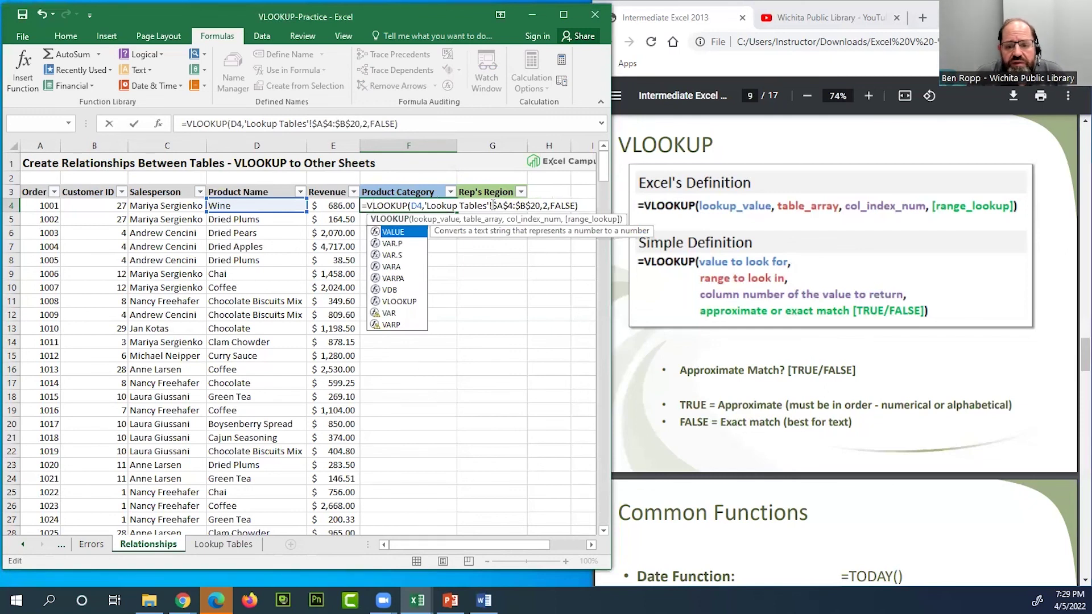
key(Return)
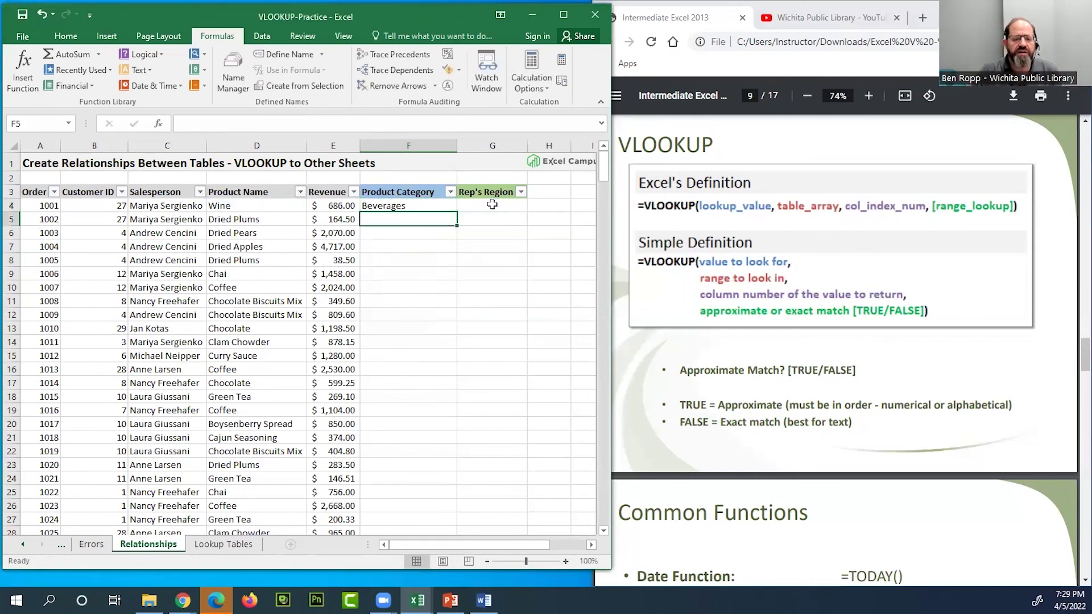
Fill the VLOOKUP formula from F4 down the whole Product Category column.
click(415, 206)
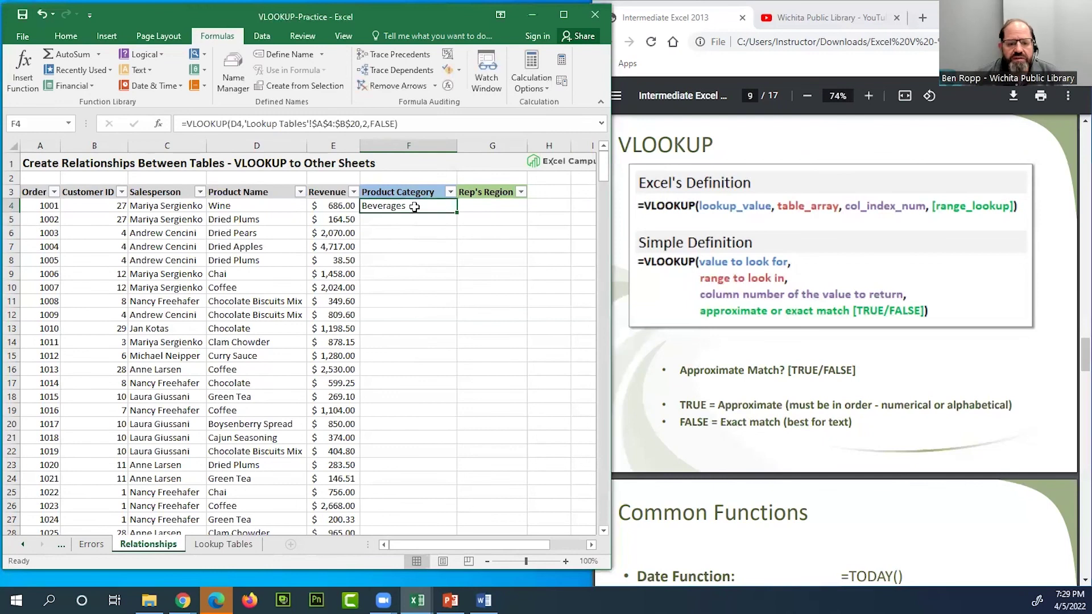
click(188, 123)
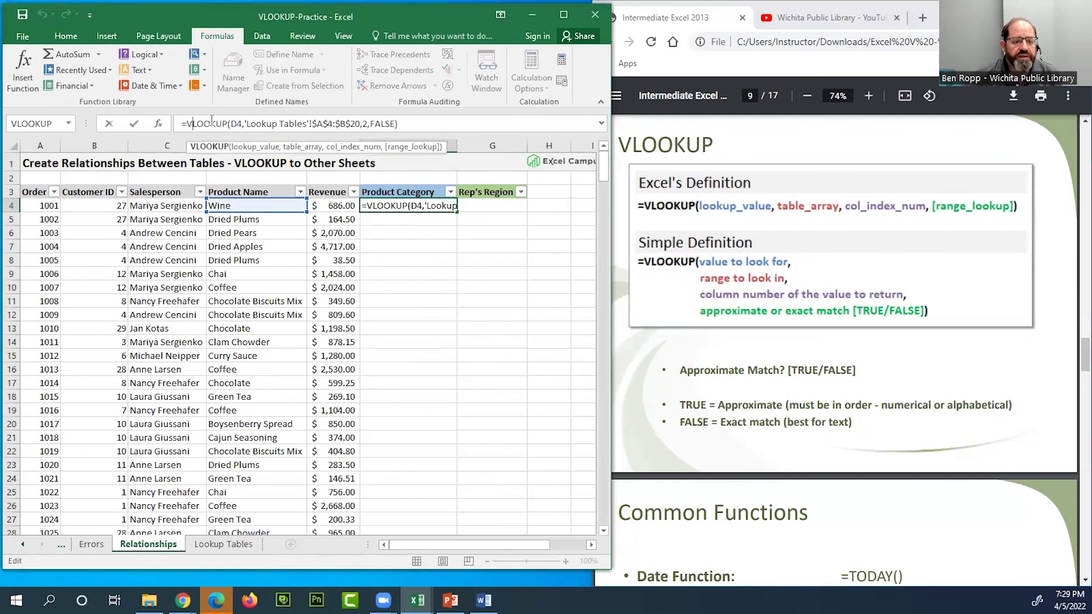
double_click(458, 213)
scroll(441, 285, down, 1)
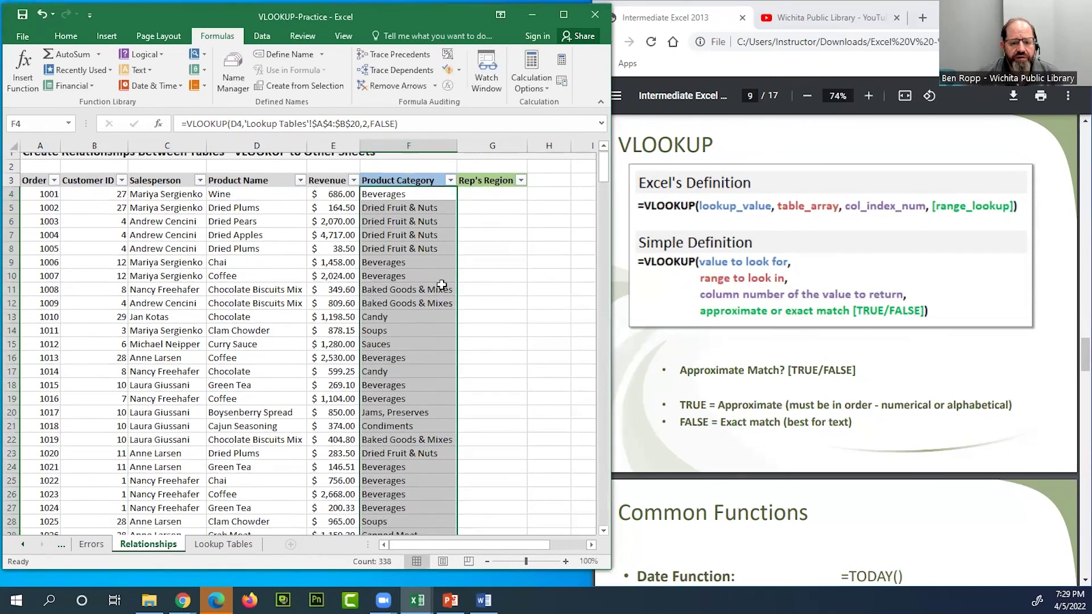
Check the filled Product Category values down the sheet against the product names in column D.
scroll(442, 284, down, 10)
scroll(434, 290, down, 5)
scroll(427, 294, down, 10)
click(422, 297)
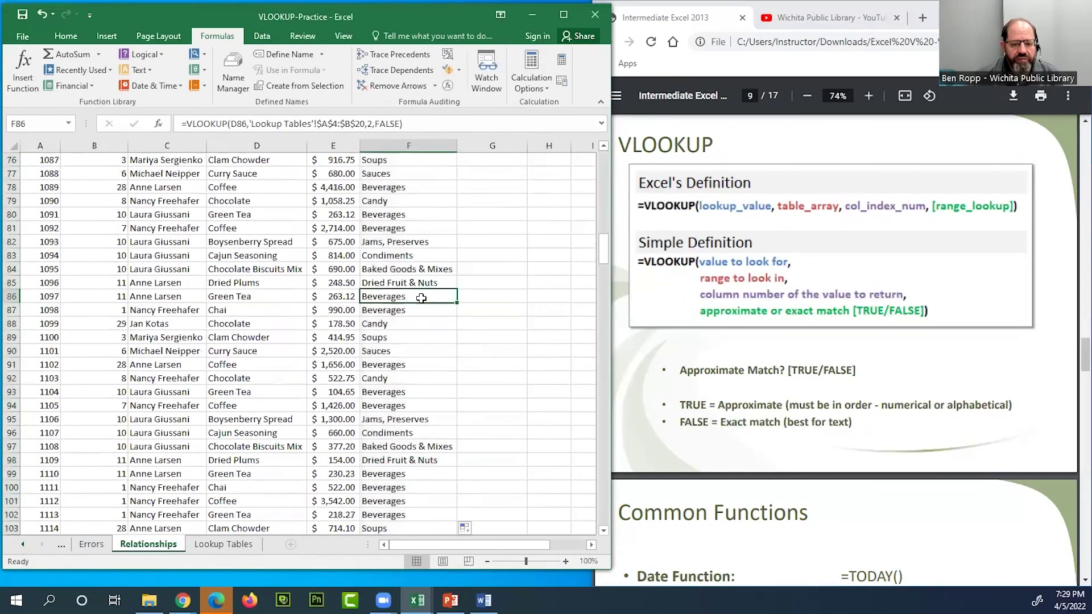
scroll(421, 297, up, 20)
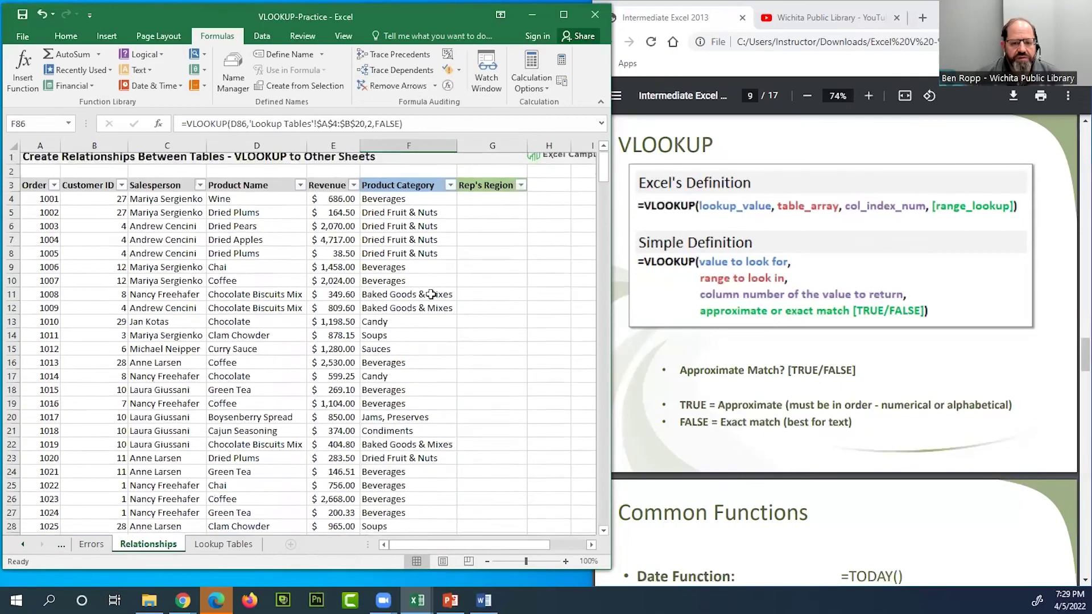
click(407, 197)
click(367, 229)
click(250, 235)
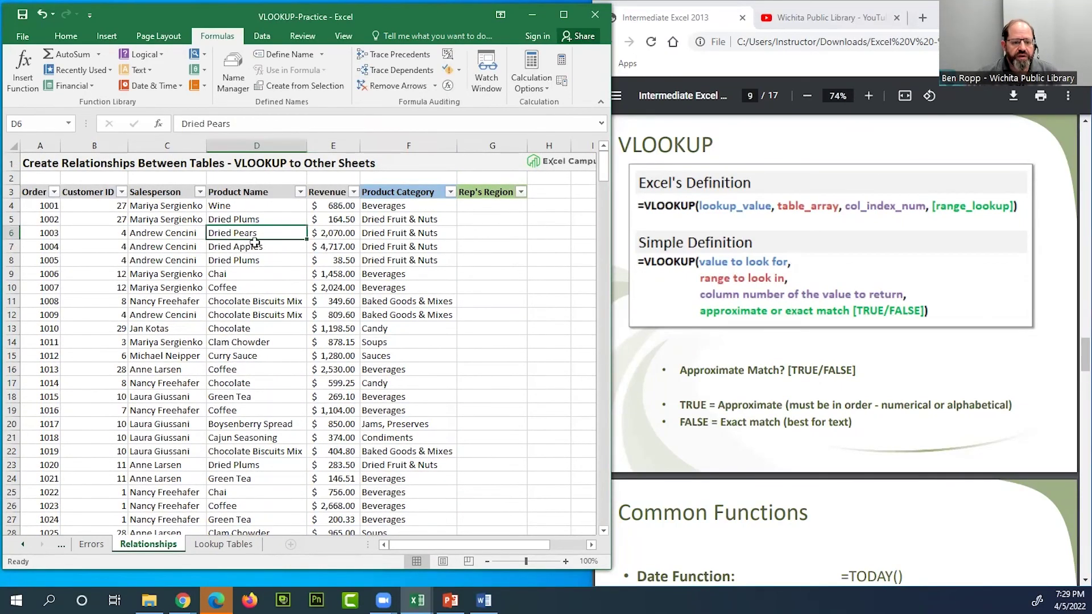
Examine the #N/A cells in rows 35 to 37 of Product Category and their product name cells.
scroll(253, 257, down, 9)
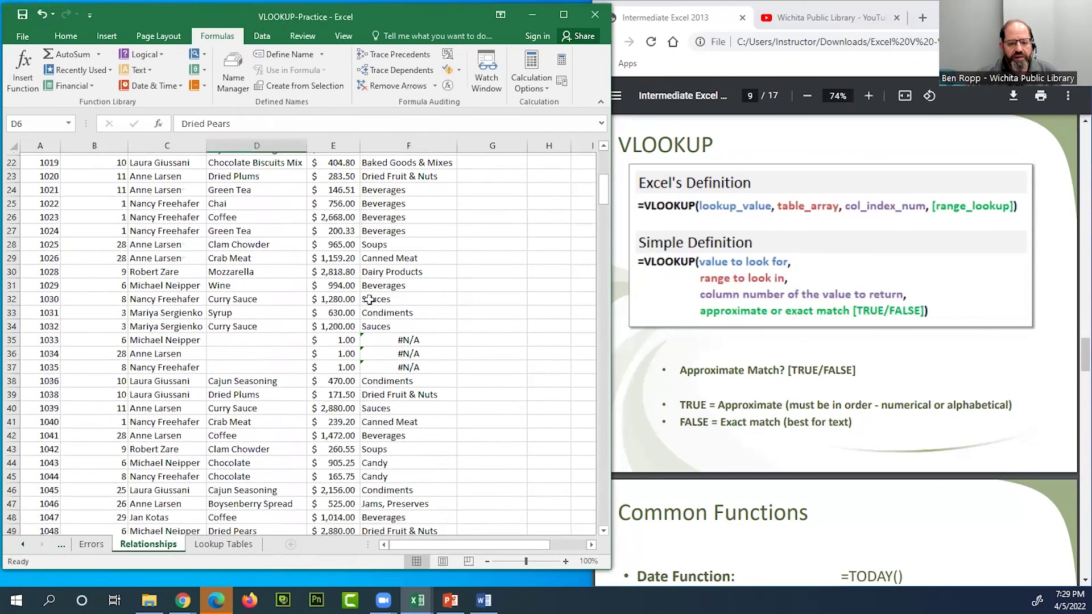
click(419, 271)
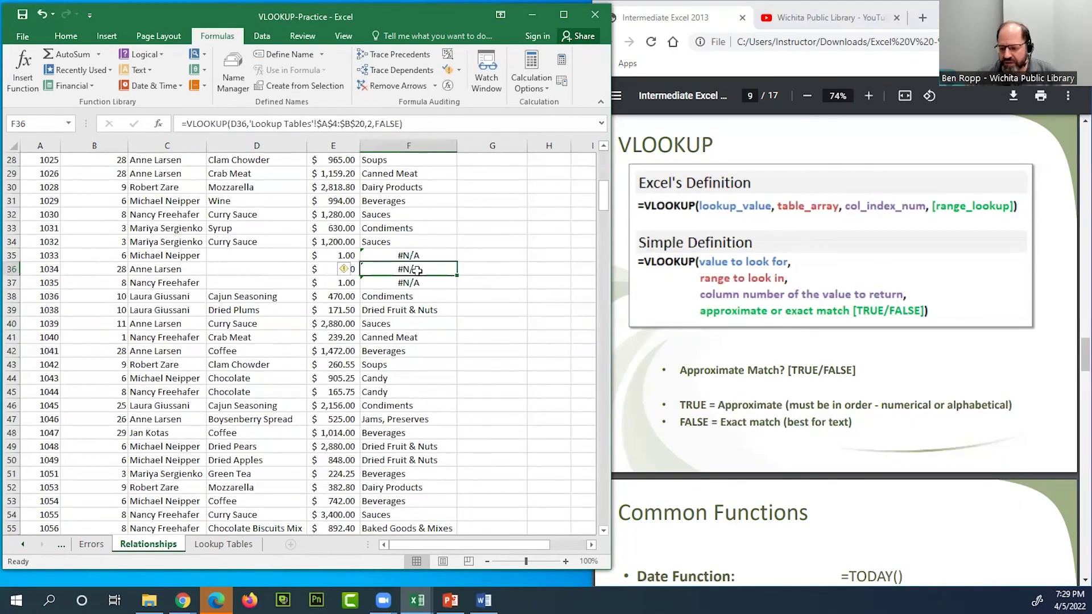
click(279, 268)
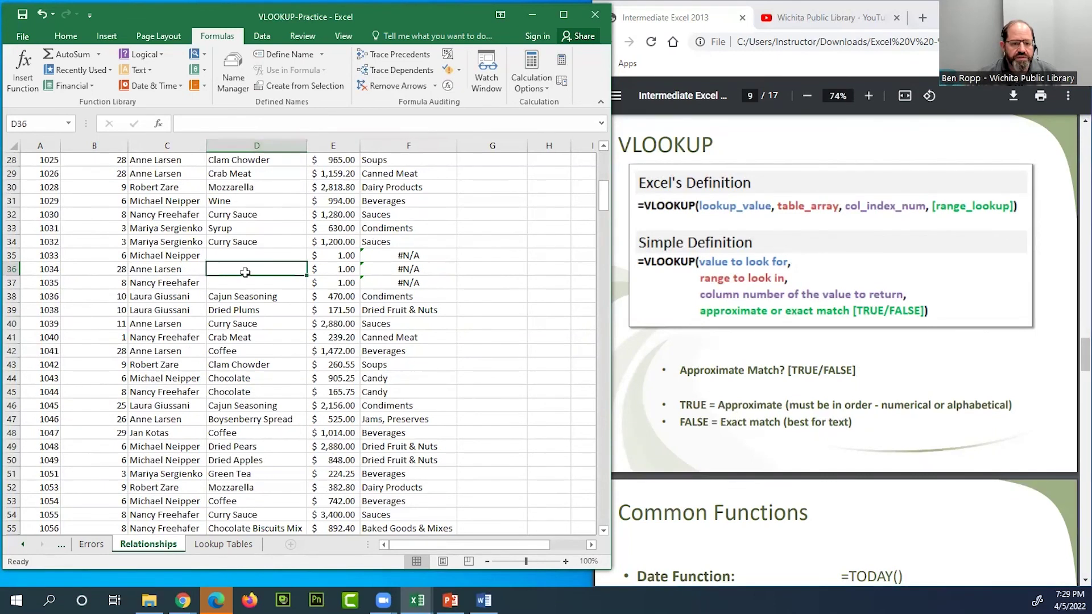
scroll(252, 269, up, 3)
scroll(251, 269, up, 6)
scroll(267, 384, down, 7)
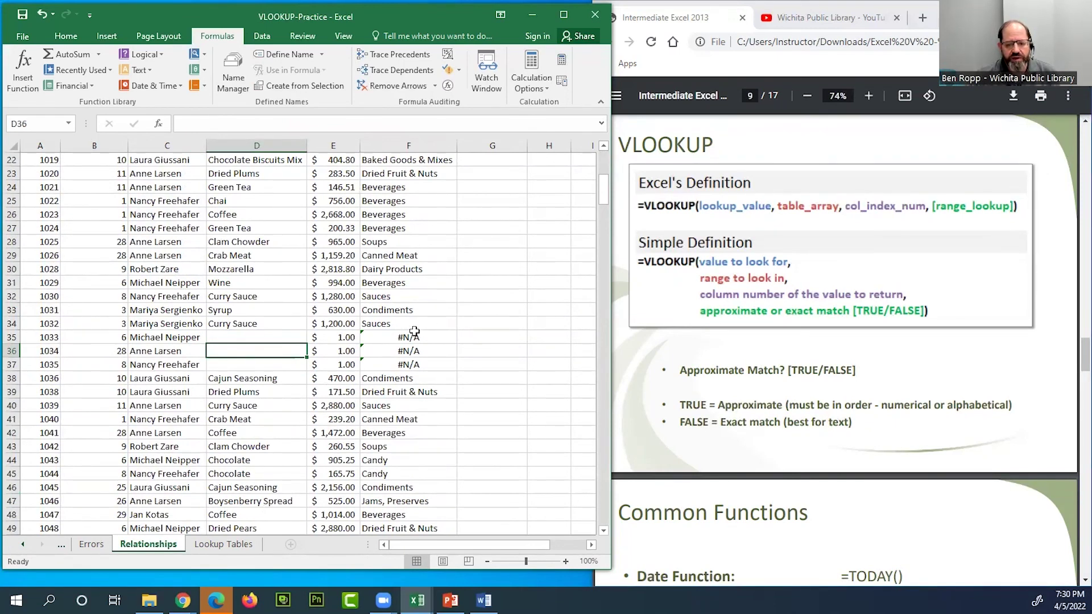
scroll(415, 331, up, 7)
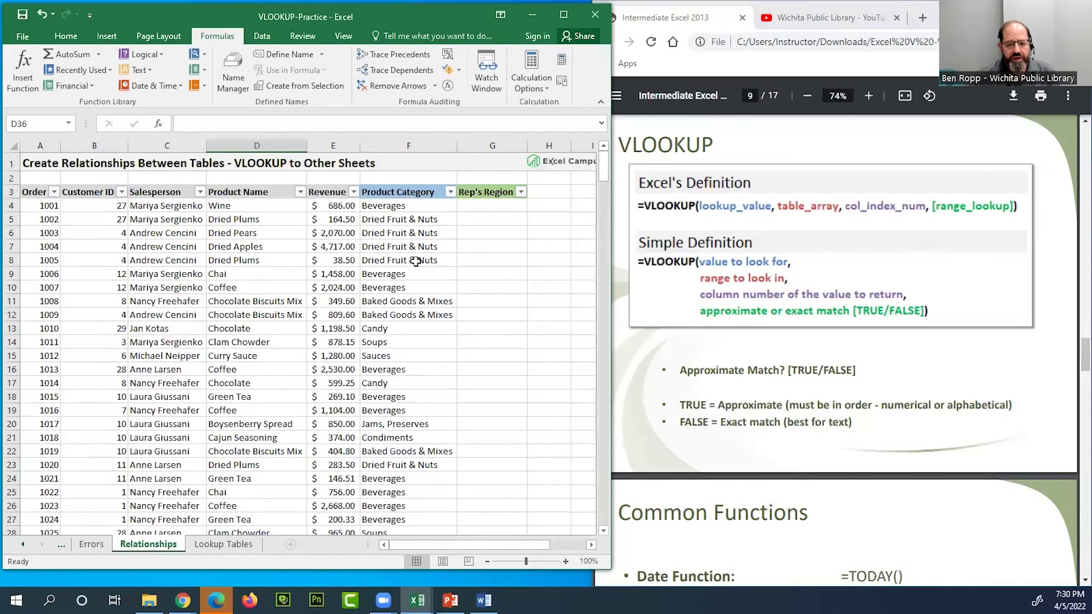
Inspect the VLOOKUP formula in F8 and trace its Dried Plums product to the category on the Lookup Tables sheet.
double_click(416, 261)
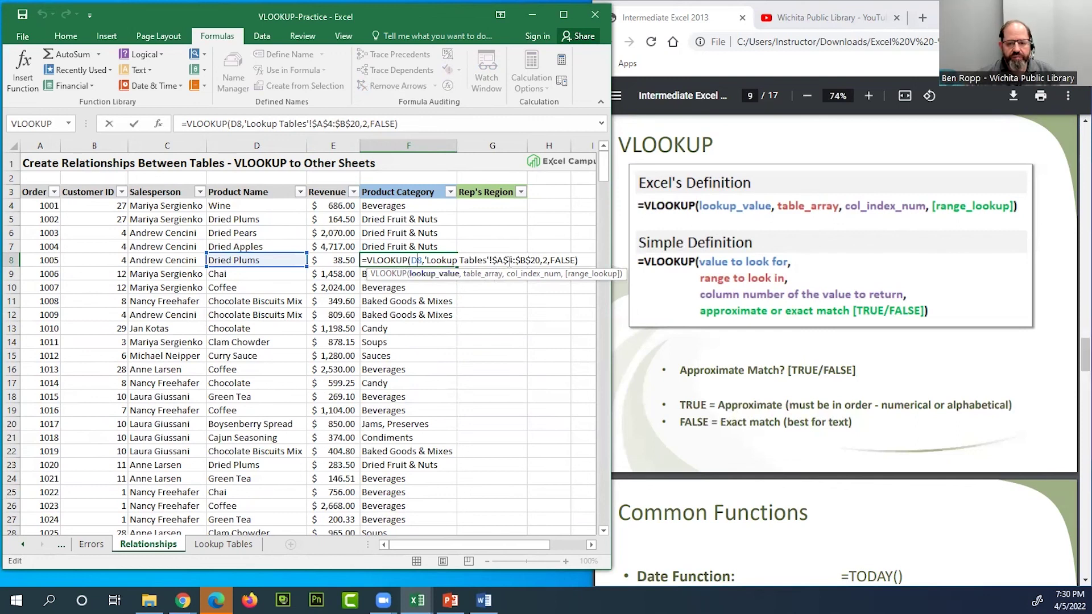
click(224, 544)
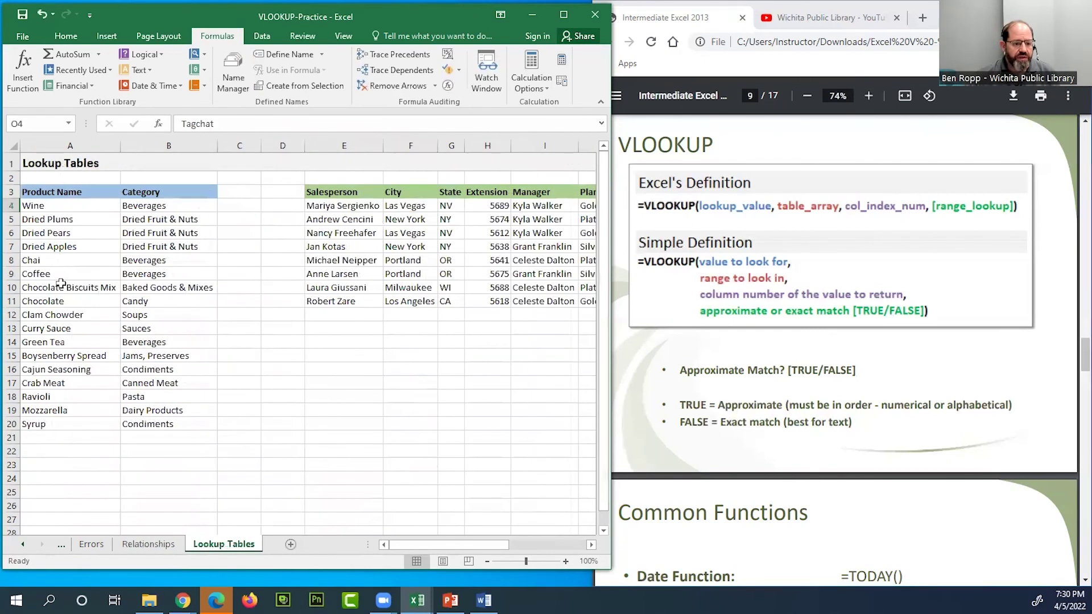
click(181, 219)
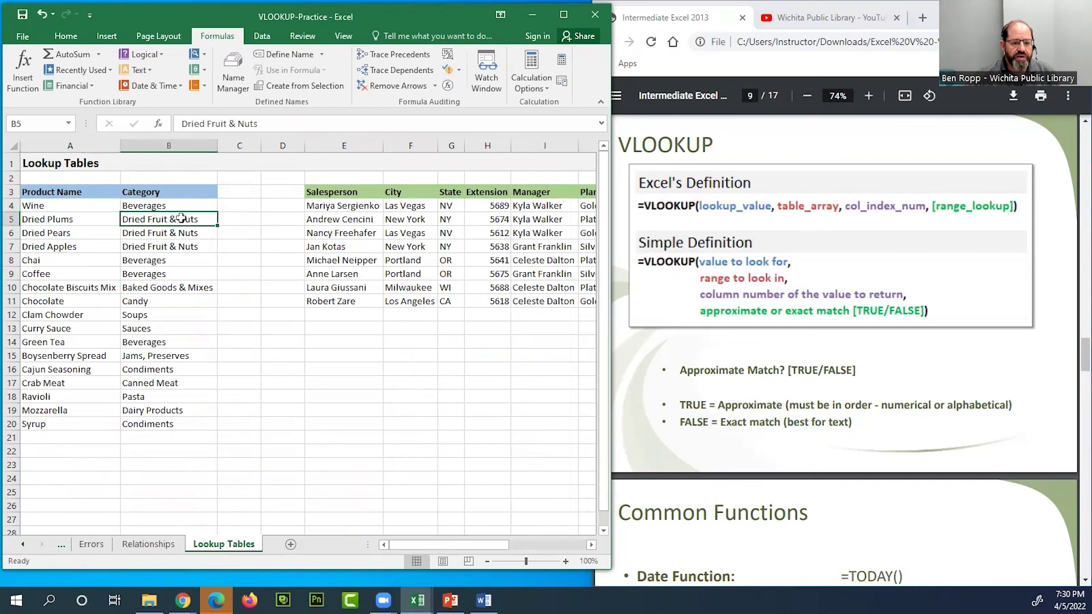
click(164, 543)
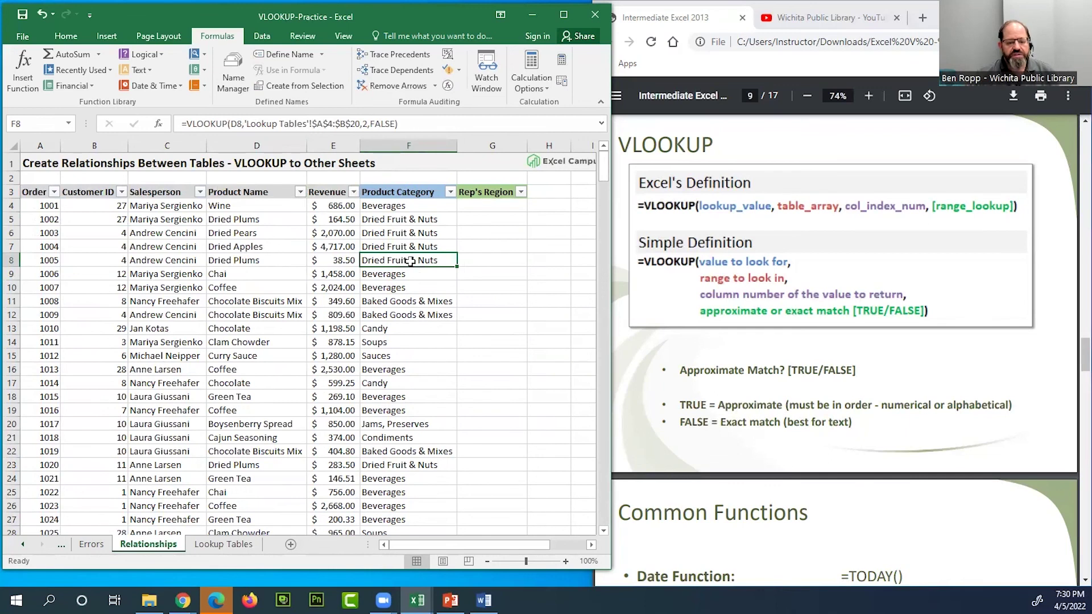
click(245, 261)
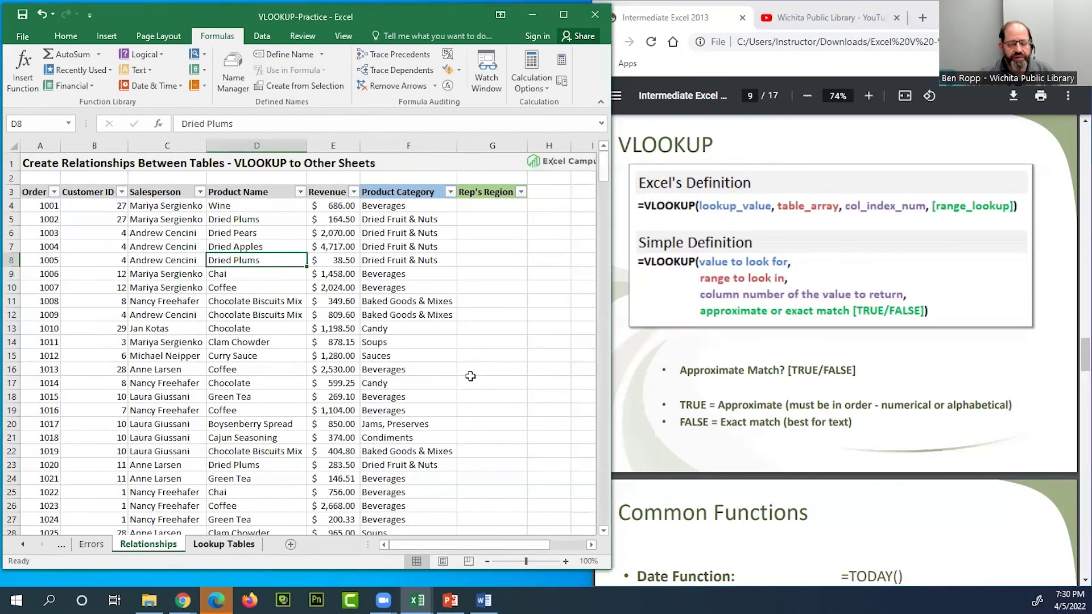
click(431, 261)
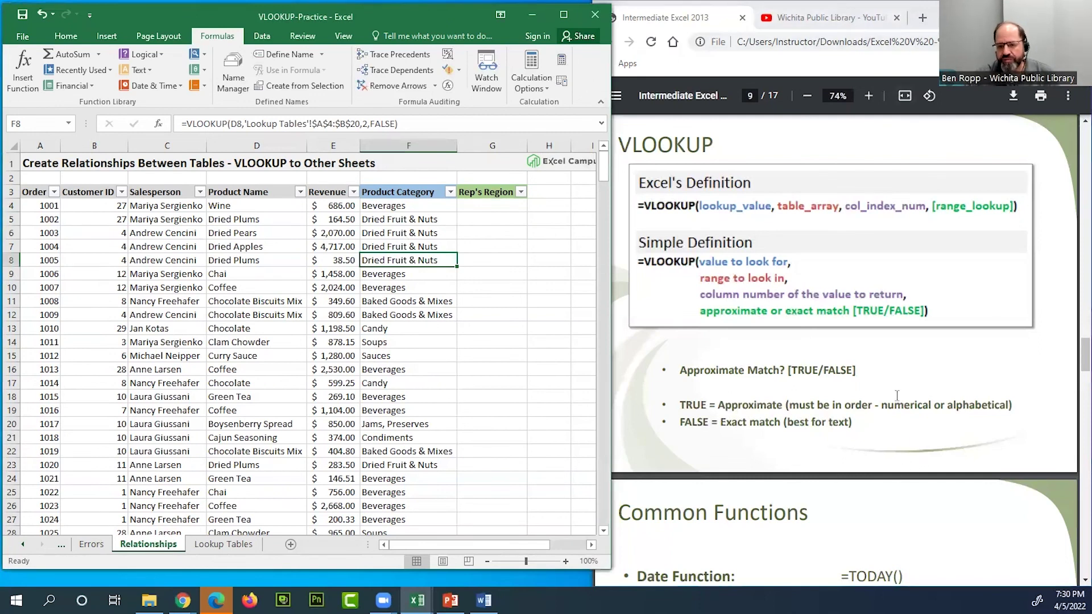
Switch to the Intermediate Excel 2013 PDF in the browser, widen its window and review the VLOOKUP slide.
scroll(298, 342, down, 1)
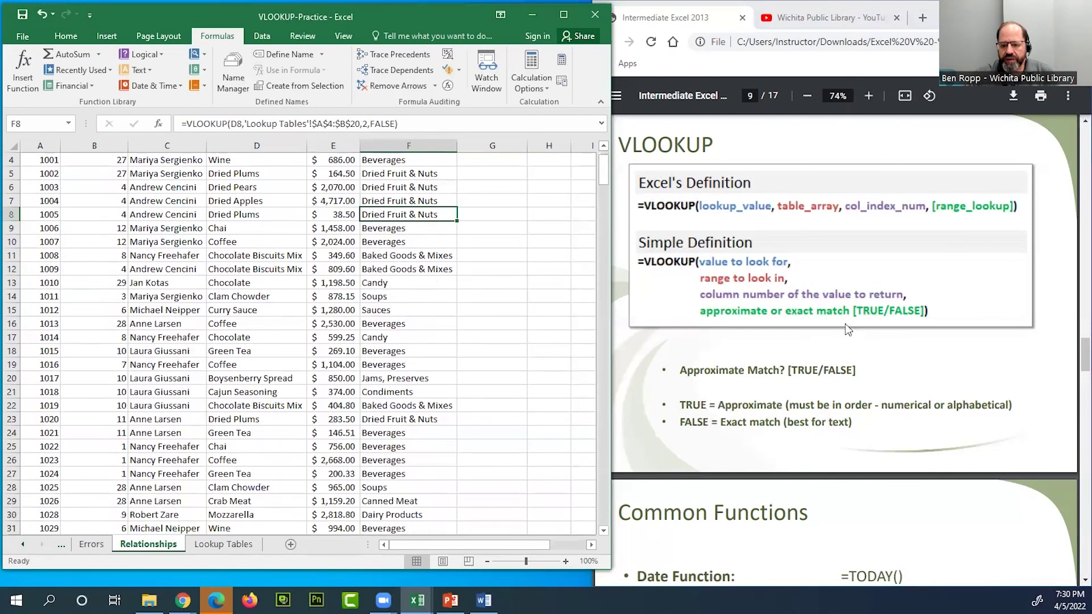
click(833, 317)
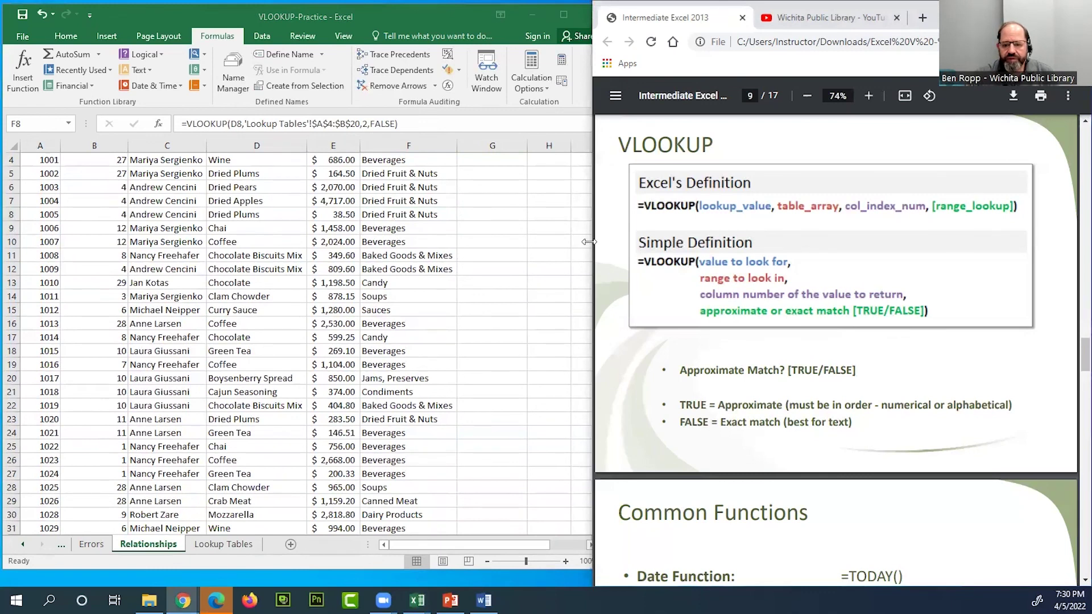
drag(588, 241, 481, 242)
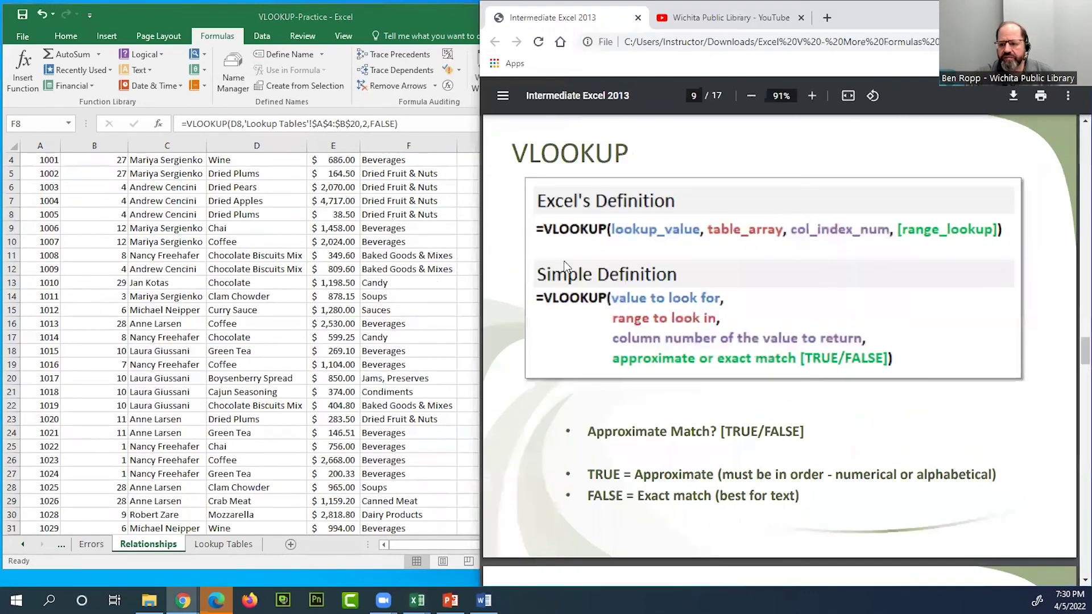
scroll(914, 418, down, 1)
scroll(915, 424, down, 5)
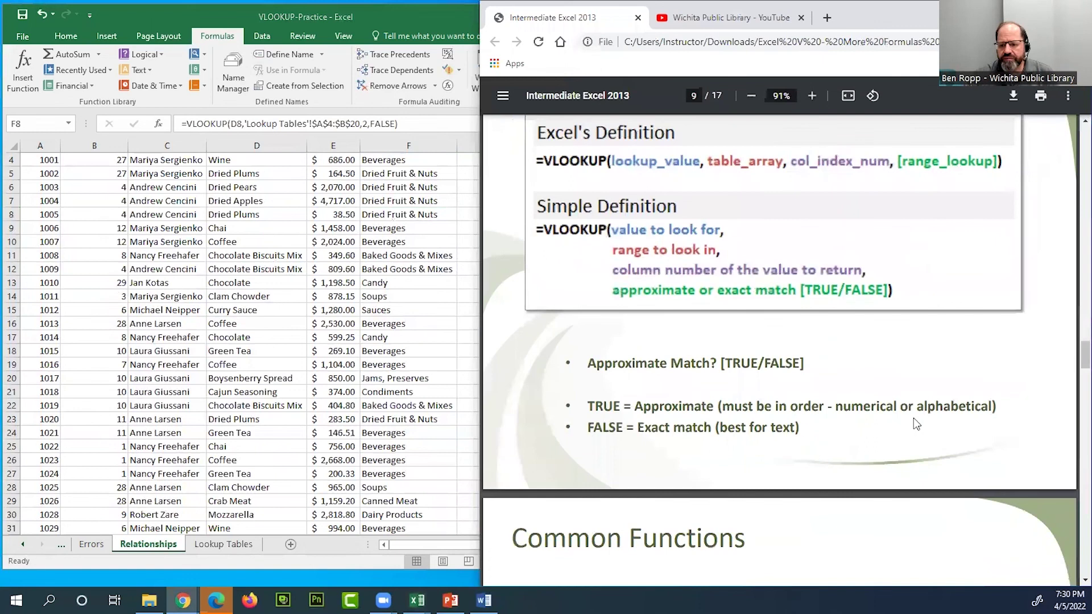
Read through the handout's Common Functions and Logical Functions slides as far as the Excel Shortcuts slide.
scroll(910, 420, down, 4)
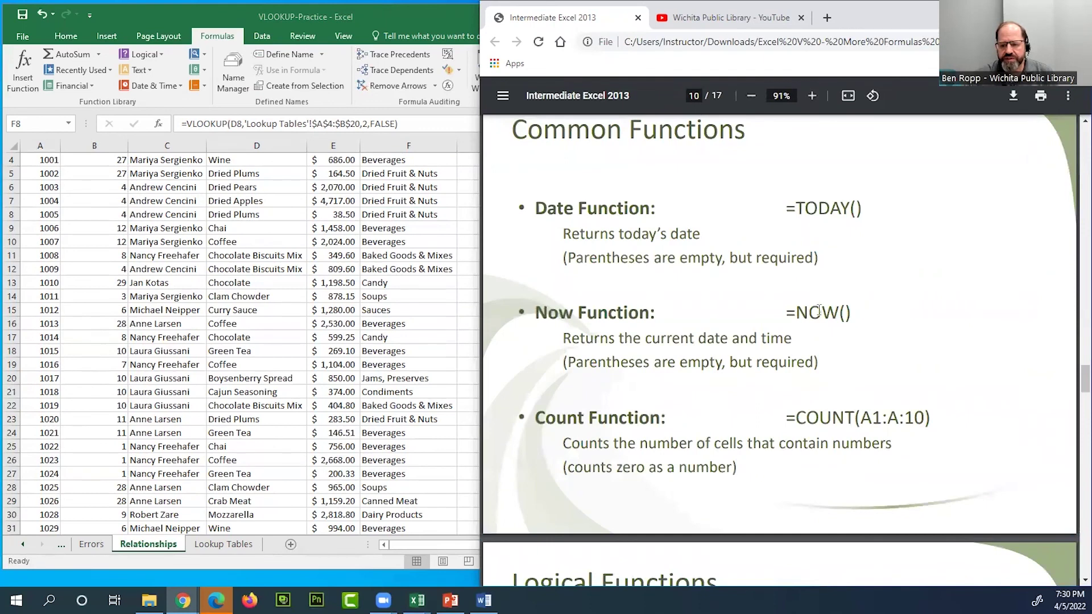
scroll(818, 301, down, 1)
scroll(820, 310, up, 1)
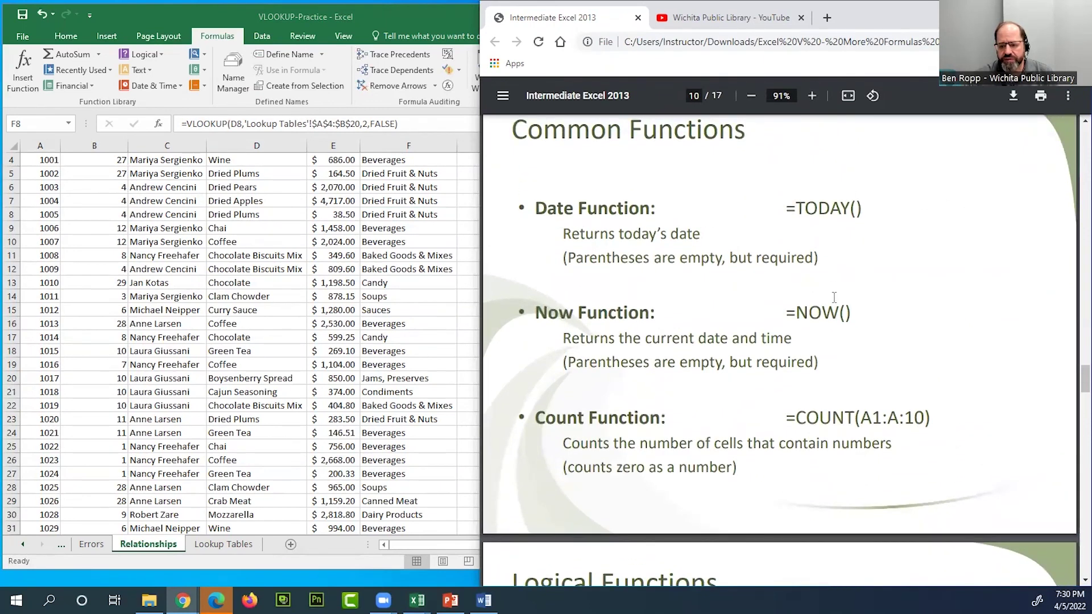
scroll(856, 336, down, 2)
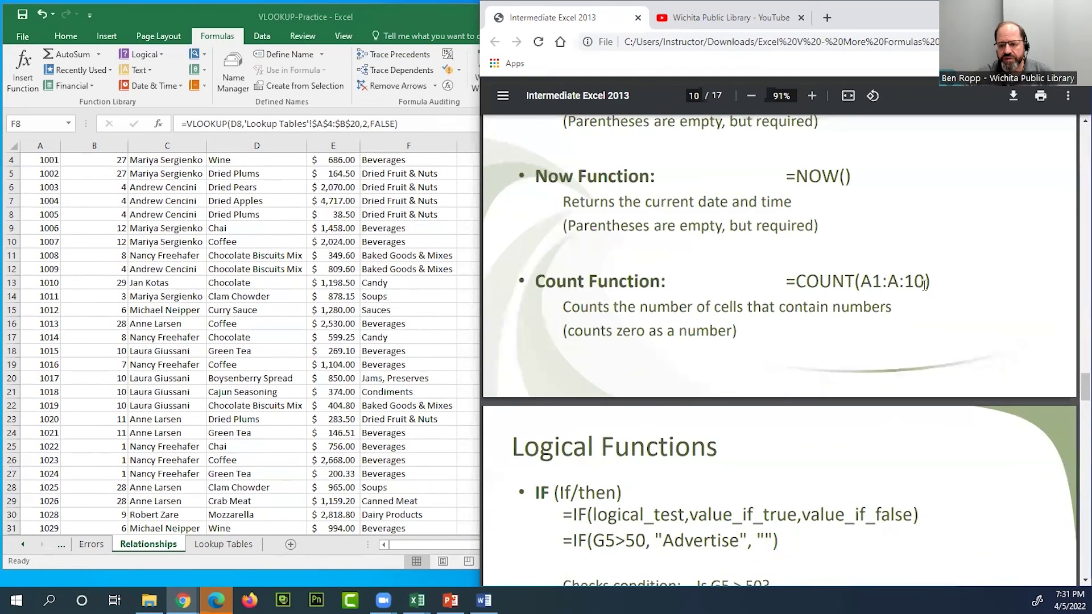
scroll(895, 321, down, 5)
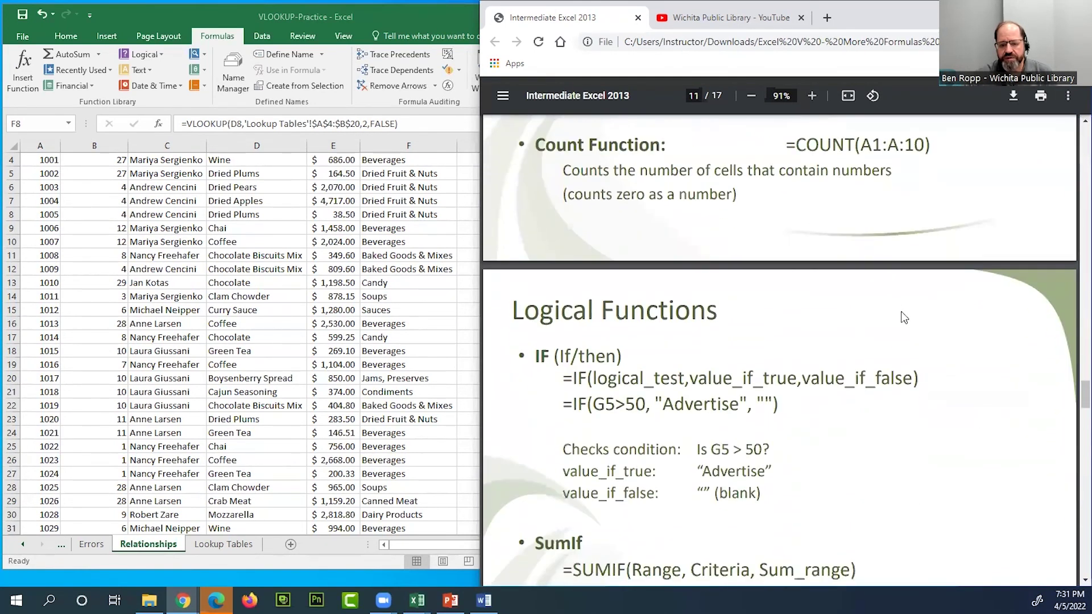
scroll(903, 315, down, 2)
scroll(903, 315, up, 2)
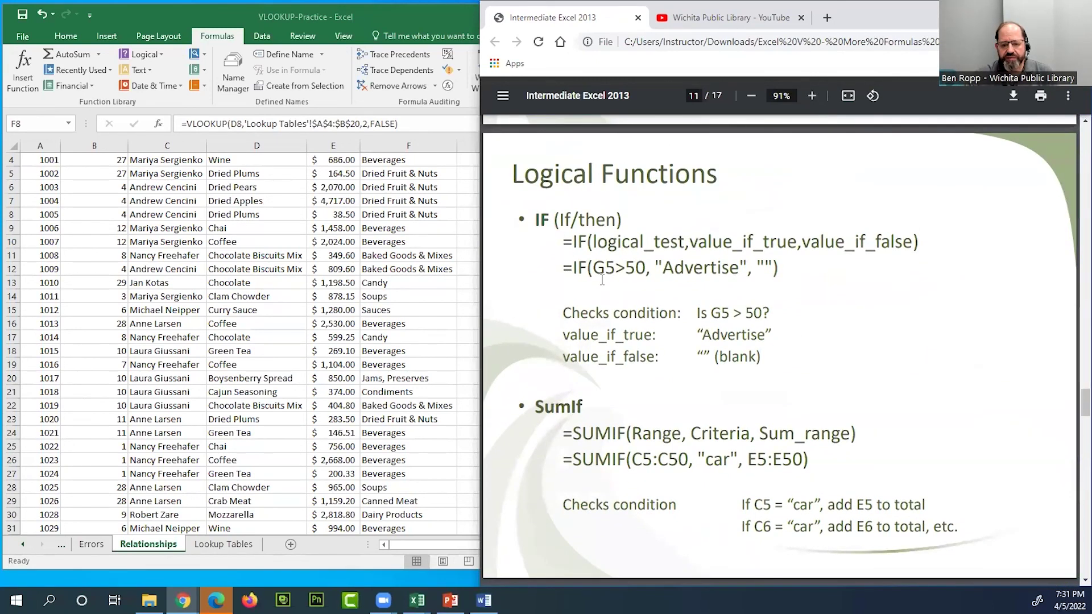
scroll(625, 341, down, 1)
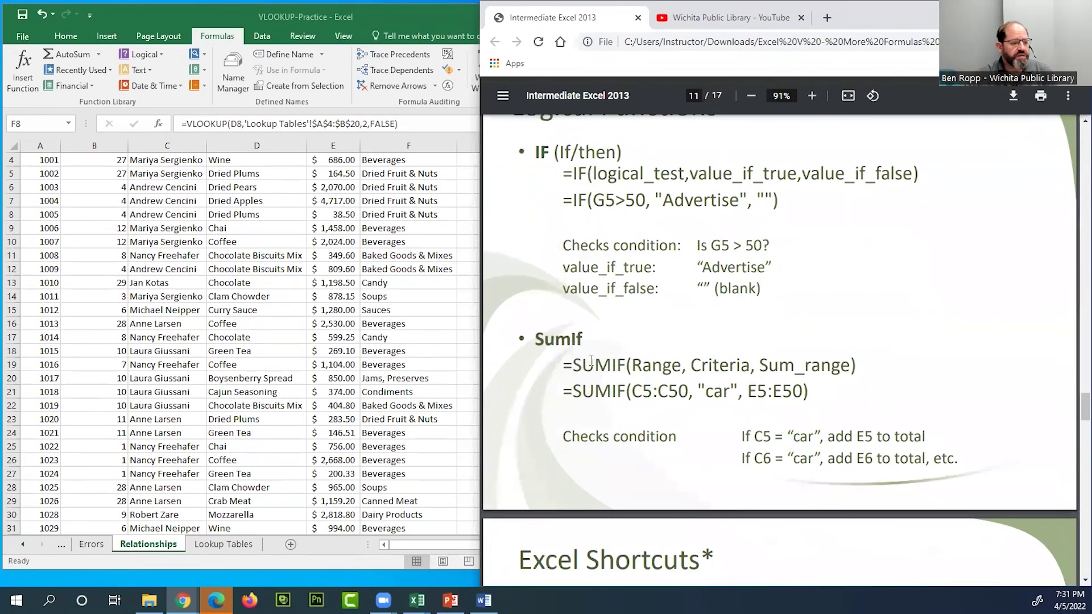
scroll(589, 359, down, 4)
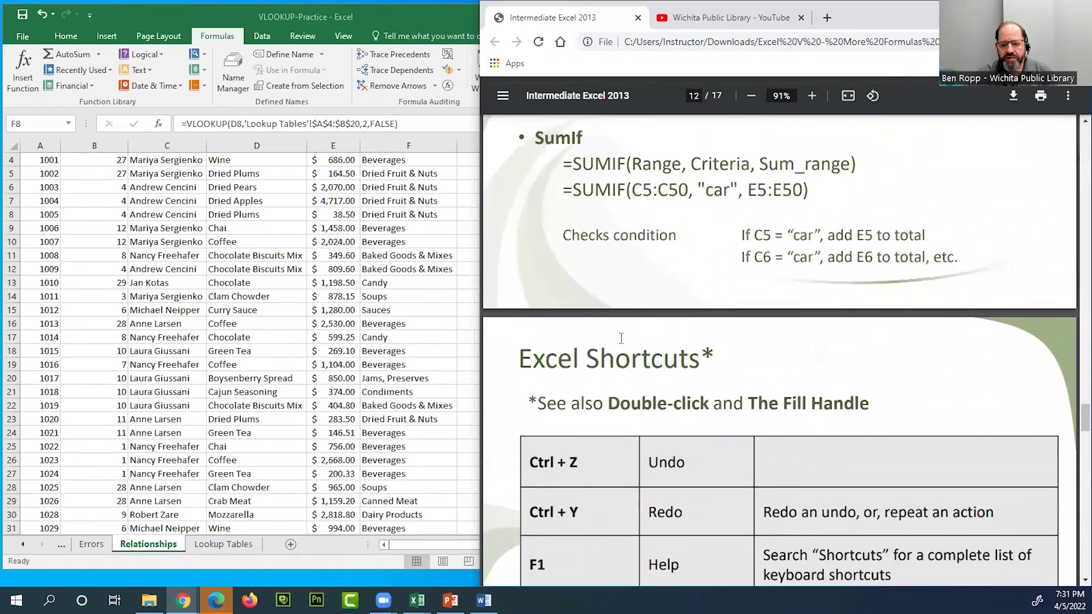
Review the IF and SumIf syntax on the Logical Functions slide and the Excel Shortcuts table, including the F4 reference toggle.
scroll(622, 339, up, 3)
scroll(621, 340, up, 2)
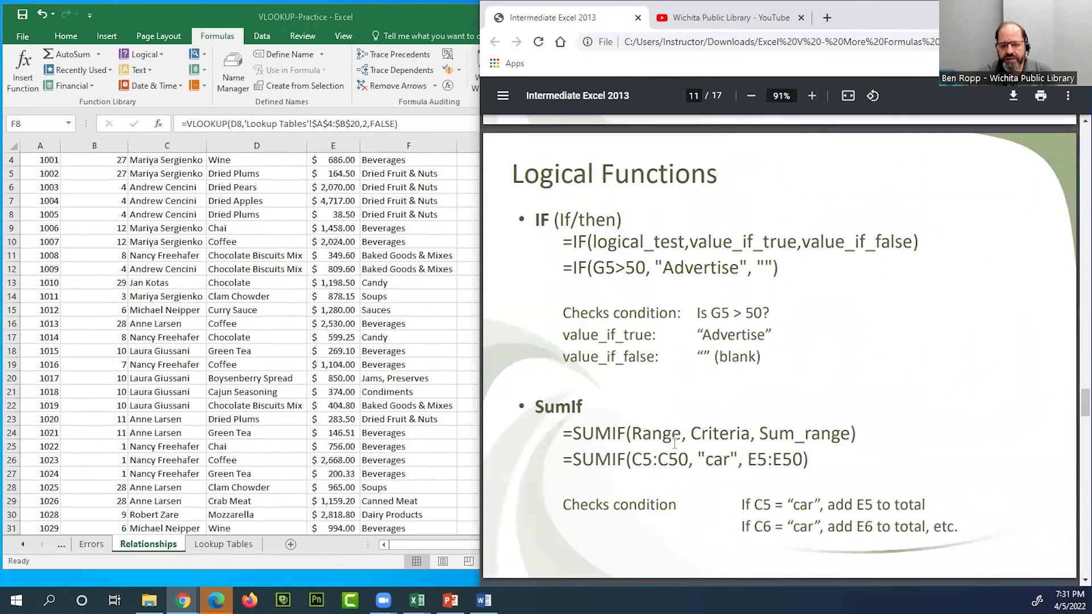
scroll(675, 443, down, 2)
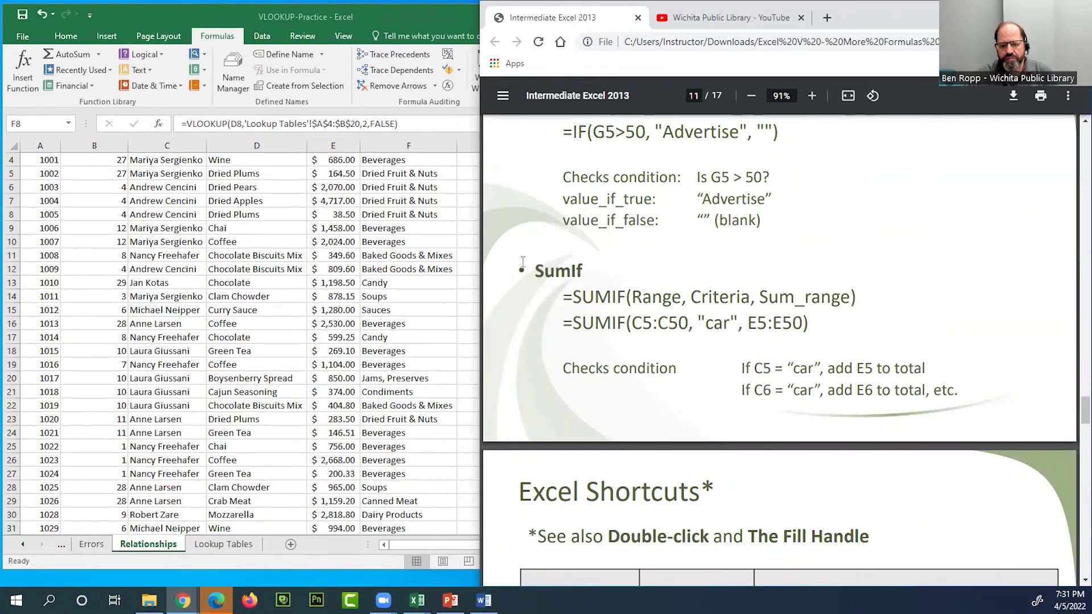
scroll(704, 401, down, 6)
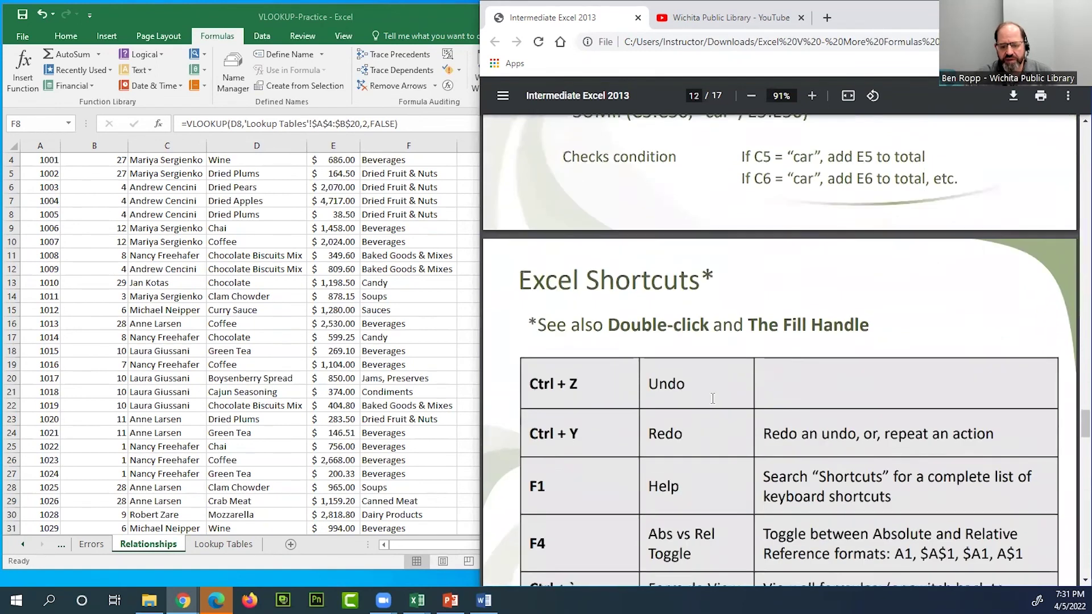
scroll(713, 399, down, 3)
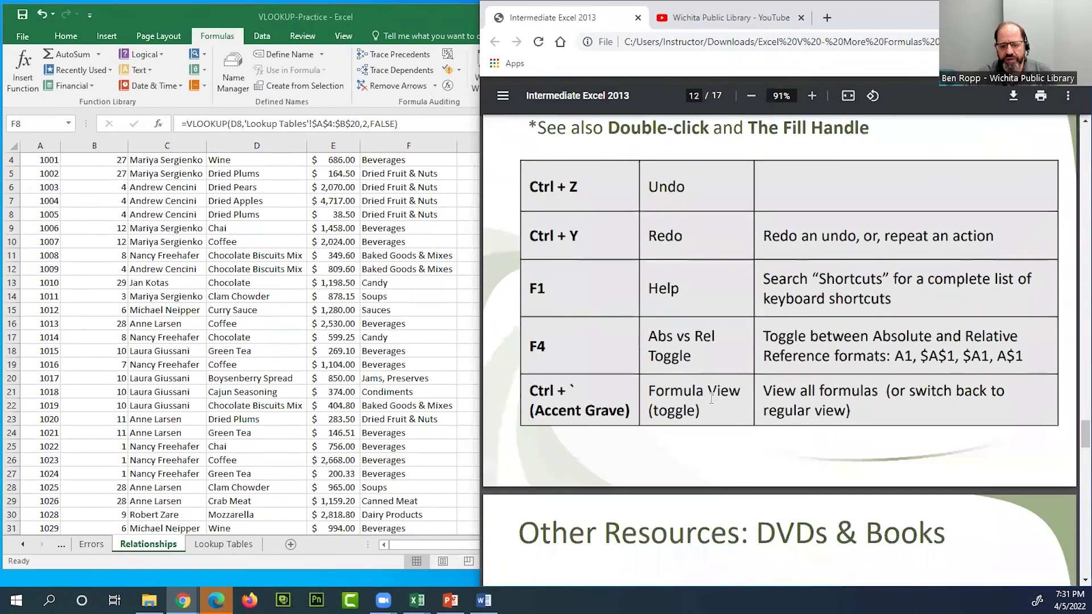
scroll(710, 401, up, 3)
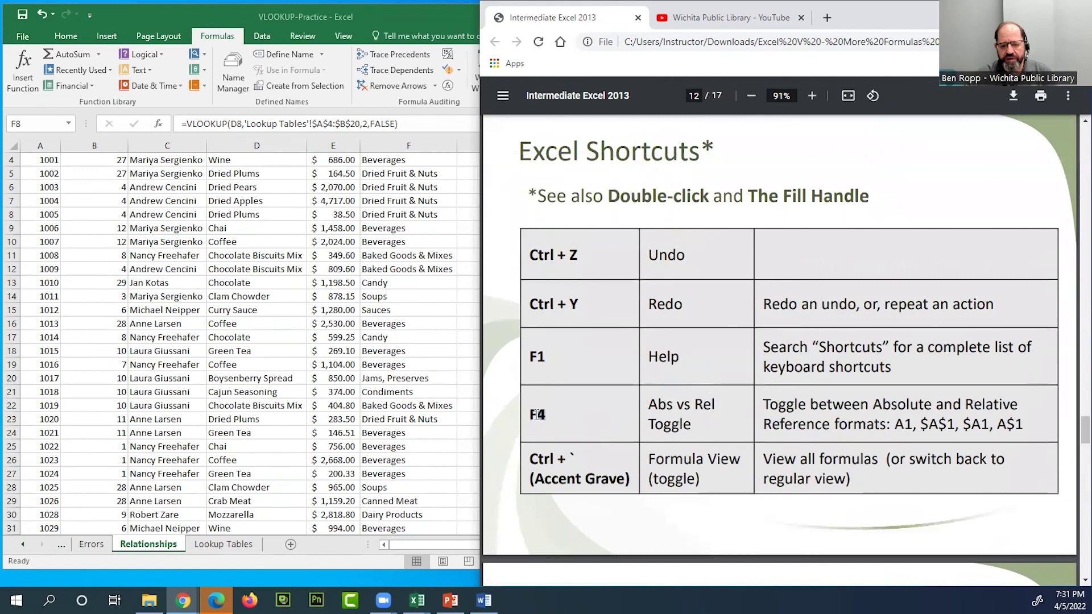
click(695, 428)
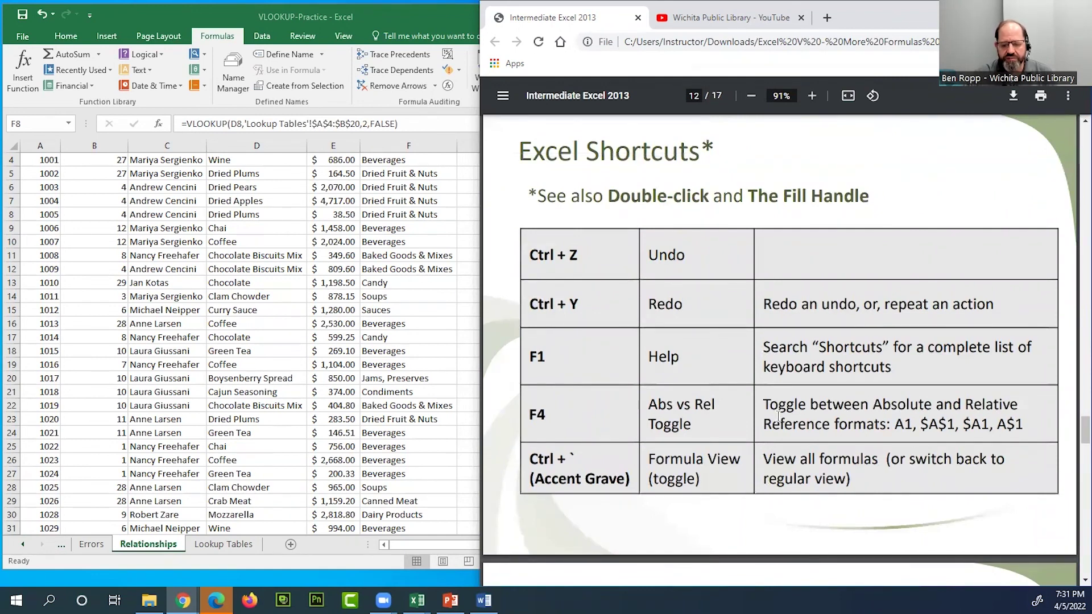
Read through the handout's Other Resources slides, from DVDs & Books to the recommended YouTube tutors.
scroll(679, 423, down, 7)
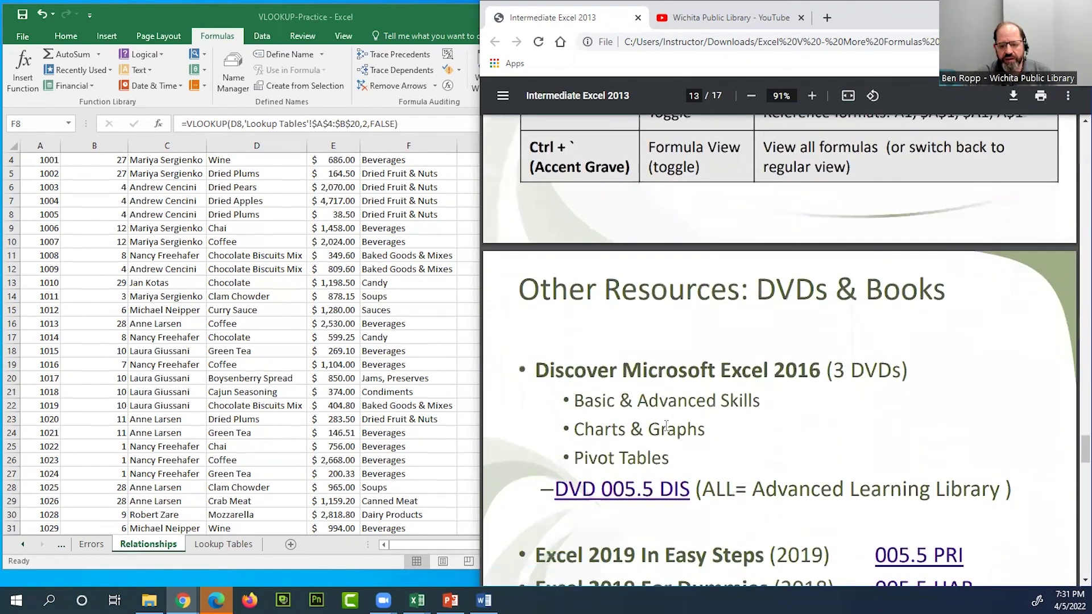
scroll(665, 426, down, 2)
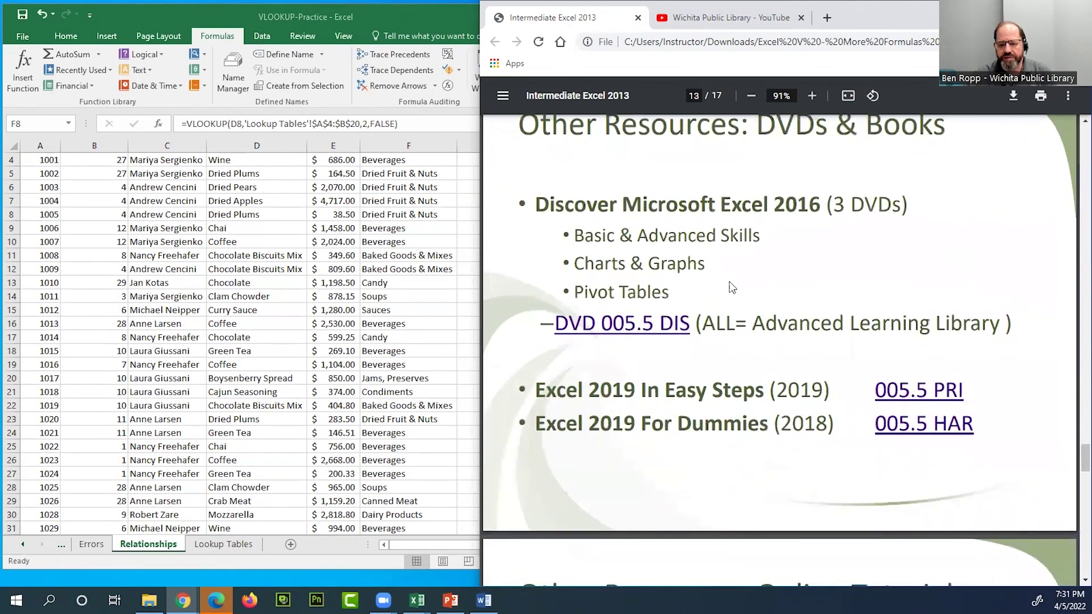
scroll(728, 293, up, 1)
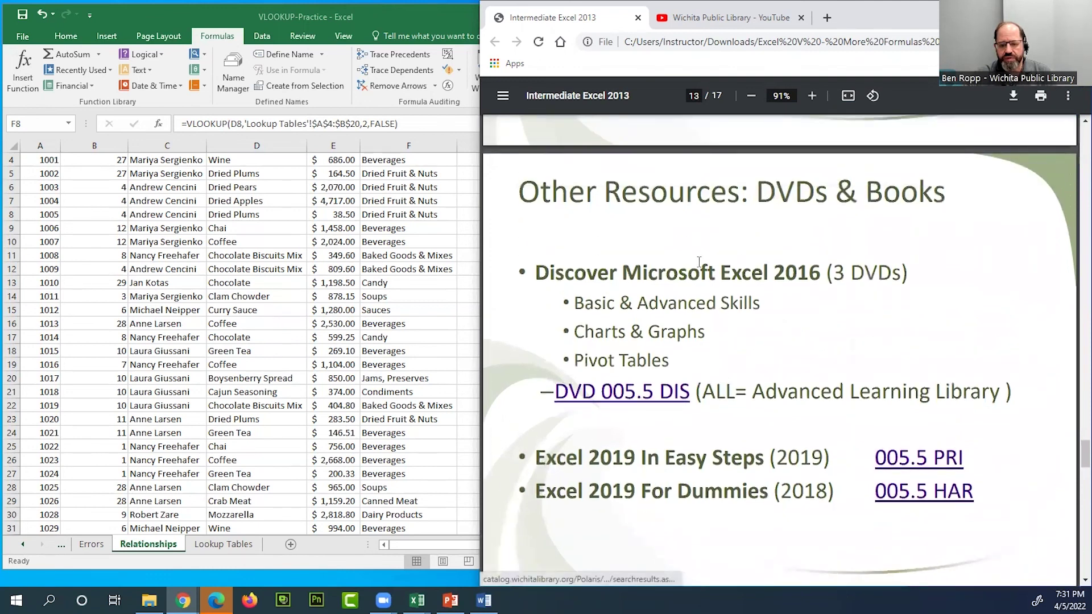
scroll(994, 541, up, 1)
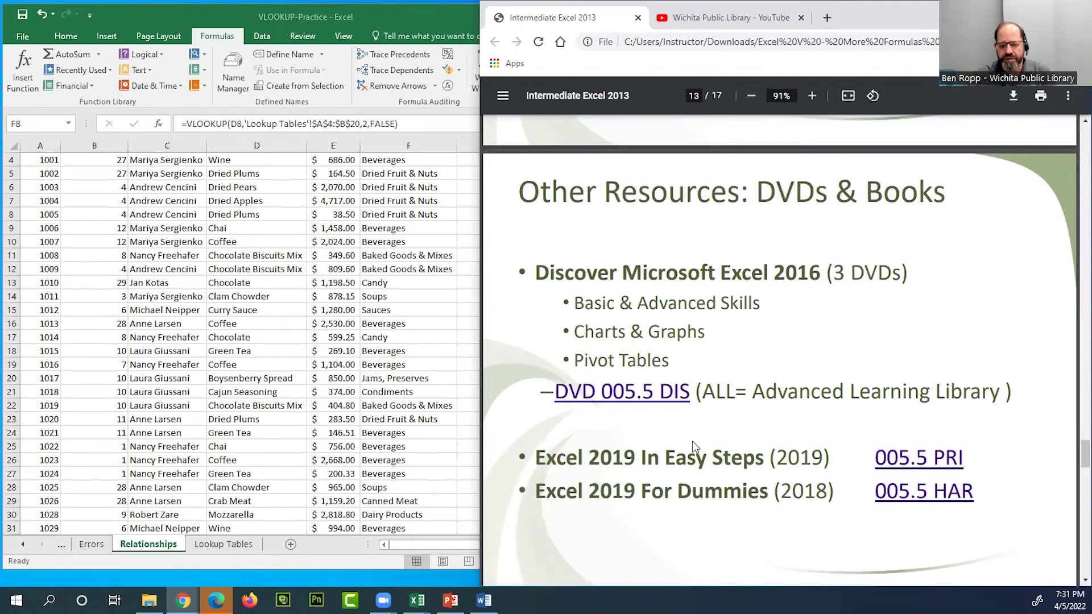
scroll(691, 441, down, 10)
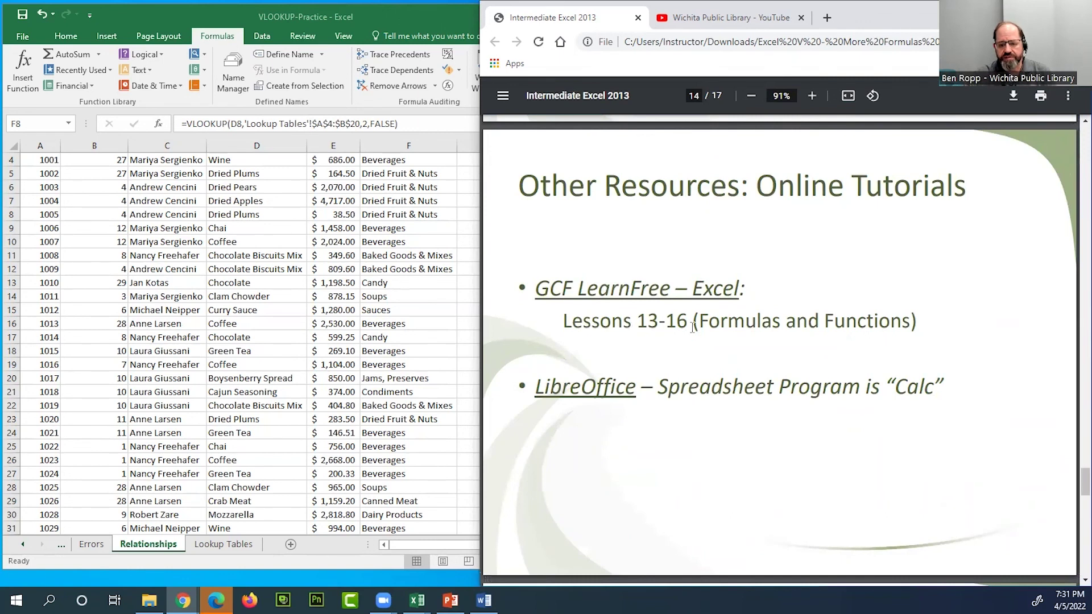
scroll(738, 417, down, 7)
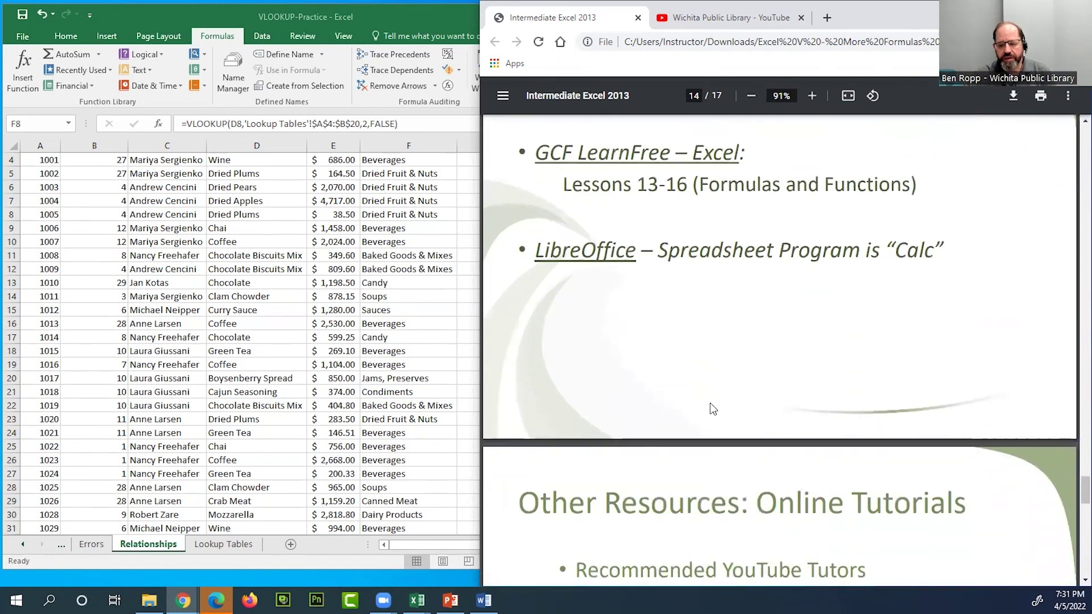
scroll(708, 417, down, 1)
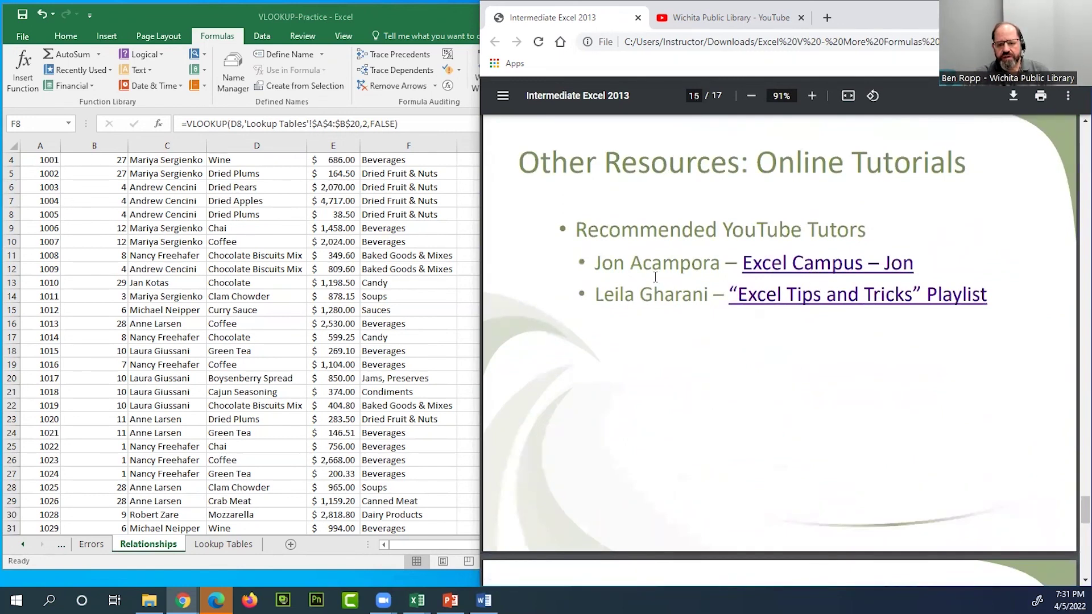
Open the linked Excel Campus YouTube channel, pause its welcome video, look over the uploads and dismiss the notification request.
click(812, 276)
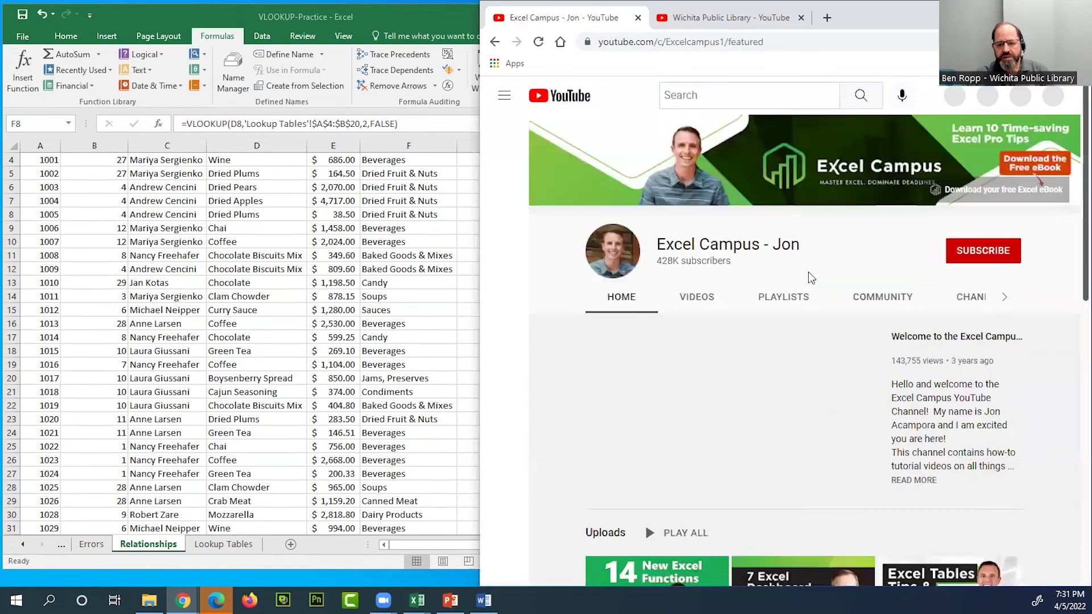
click(611, 487)
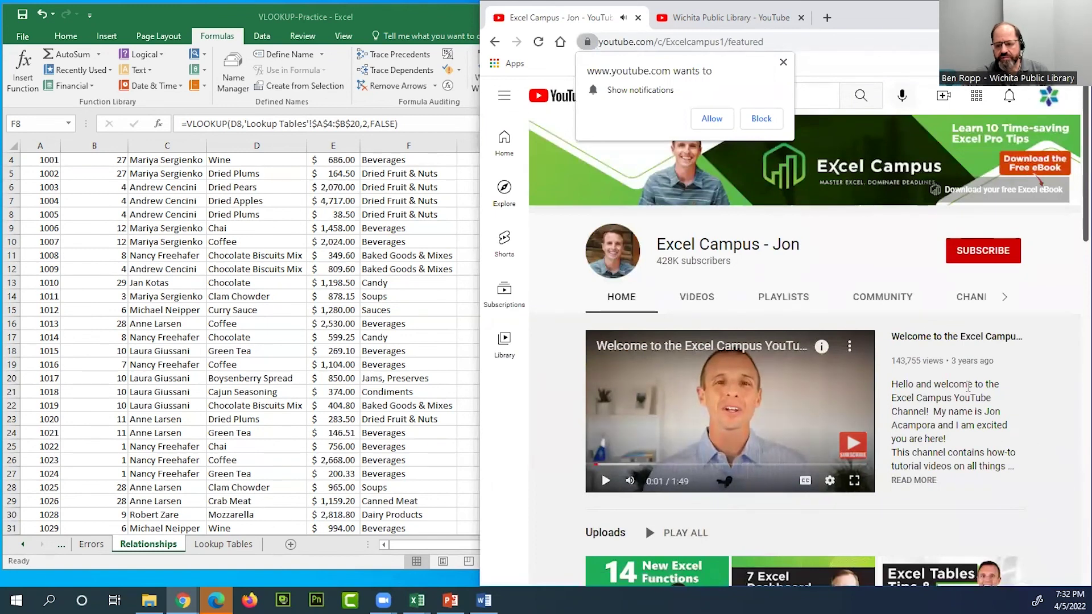
scroll(969, 386, down, 3)
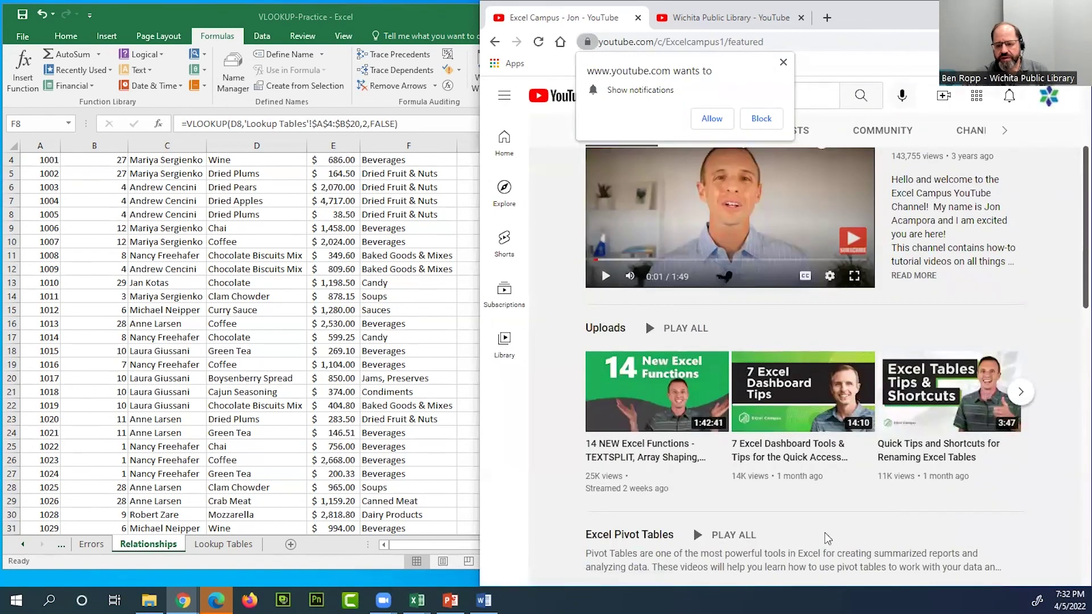
scroll(826, 537, up, 3)
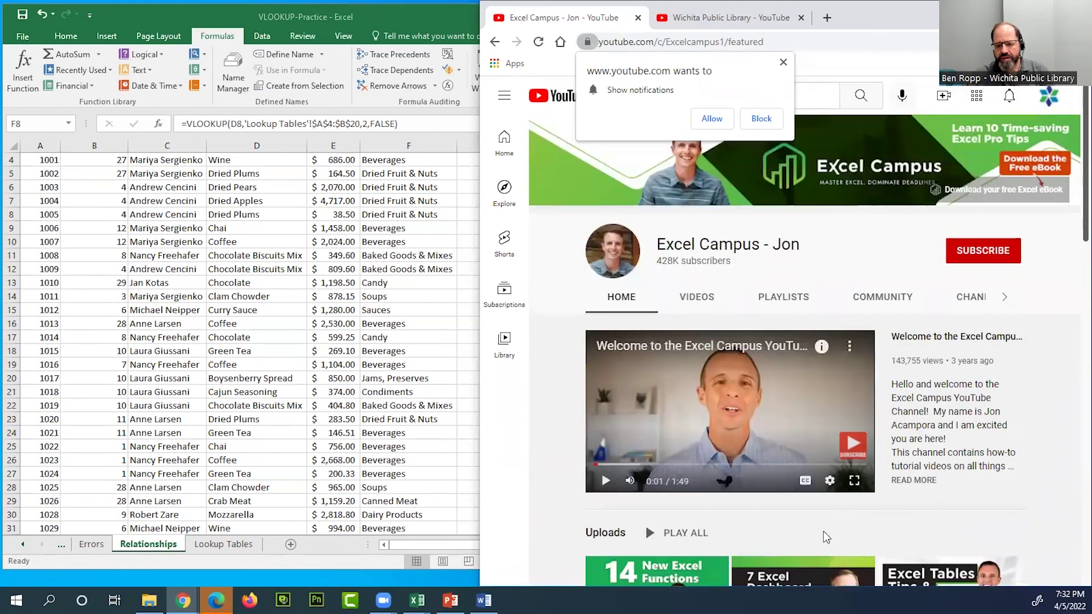
click(783, 62)
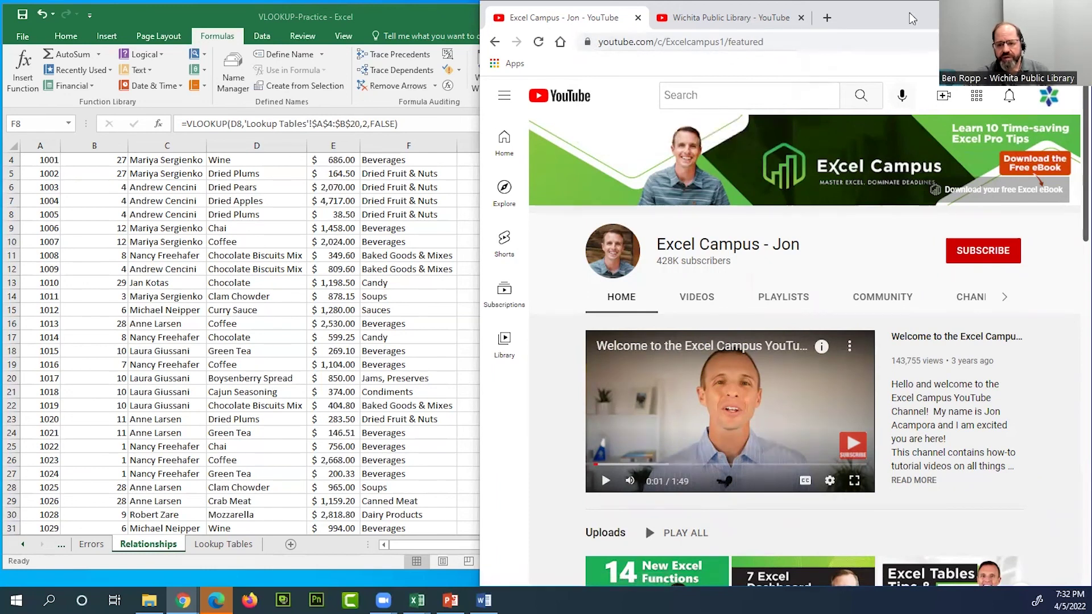
Return to the handout PDF and move past the YouTube tutors slide to the Classes on YouTube slide.
click(494, 42)
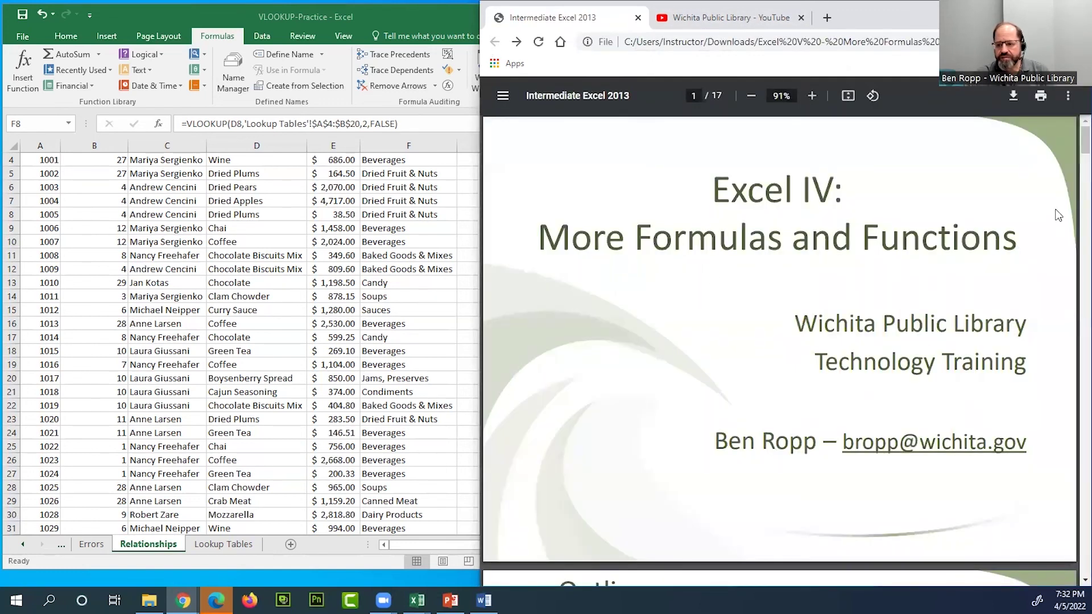
drag(1084, 142, 1073, 524)
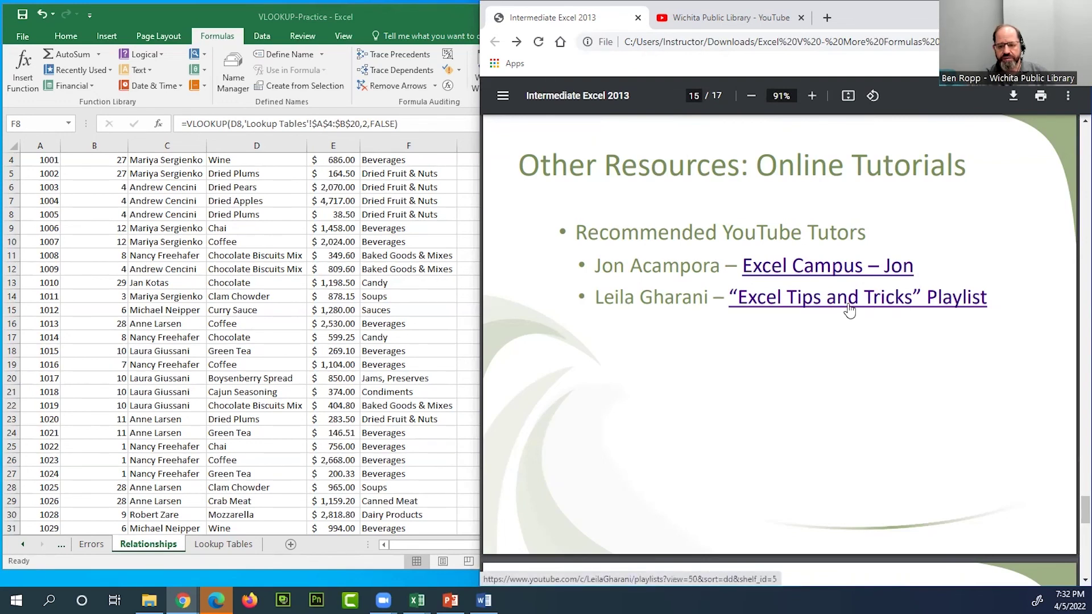
scroll(764, 391, down, 3)
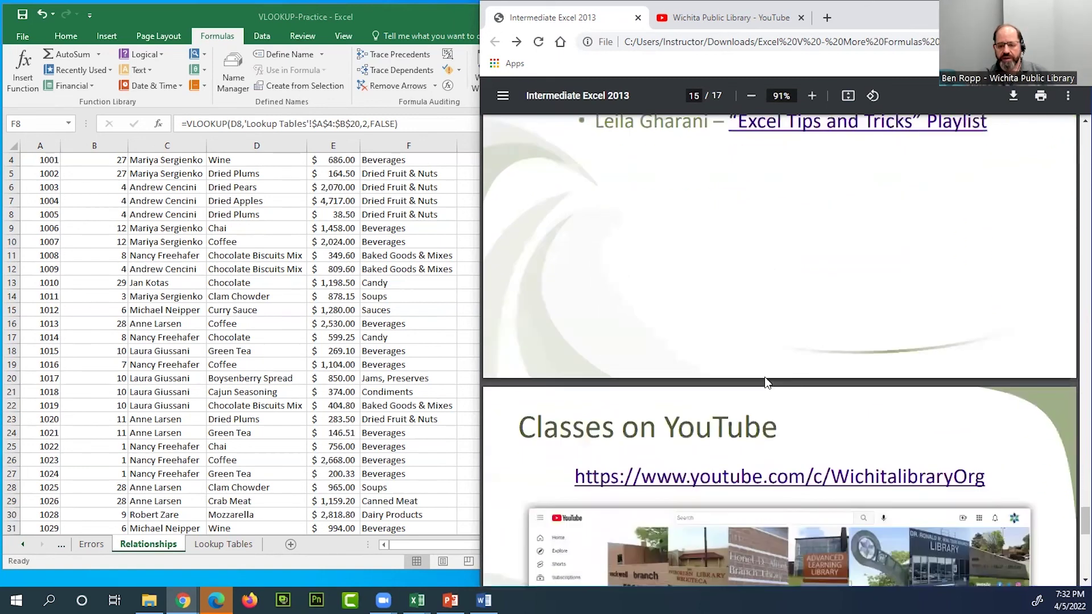
scroll(764, 382, down, 5)
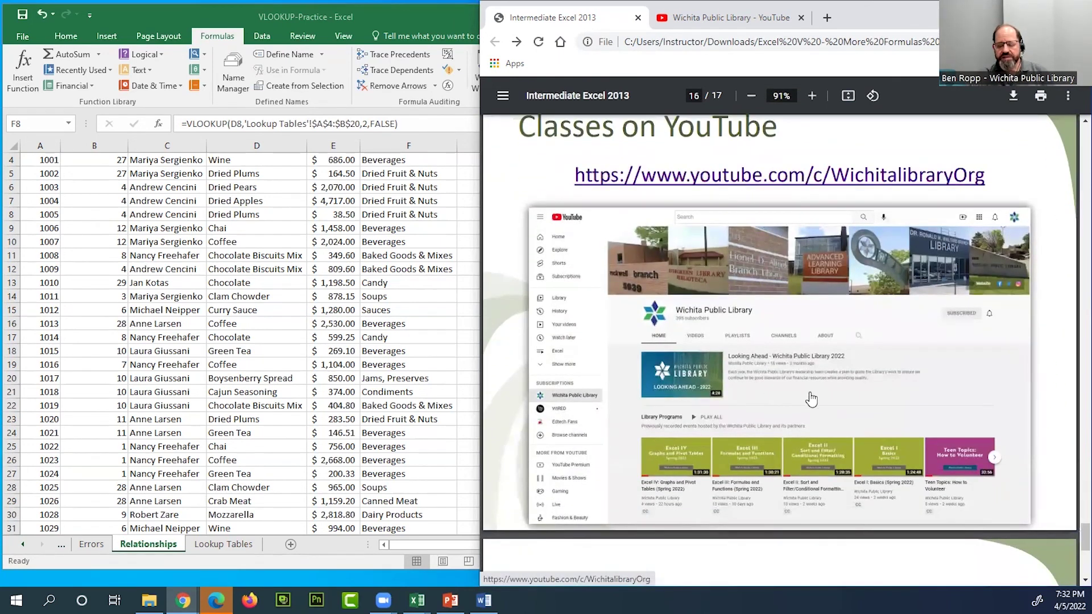
scroll(777, 411, up, 1)
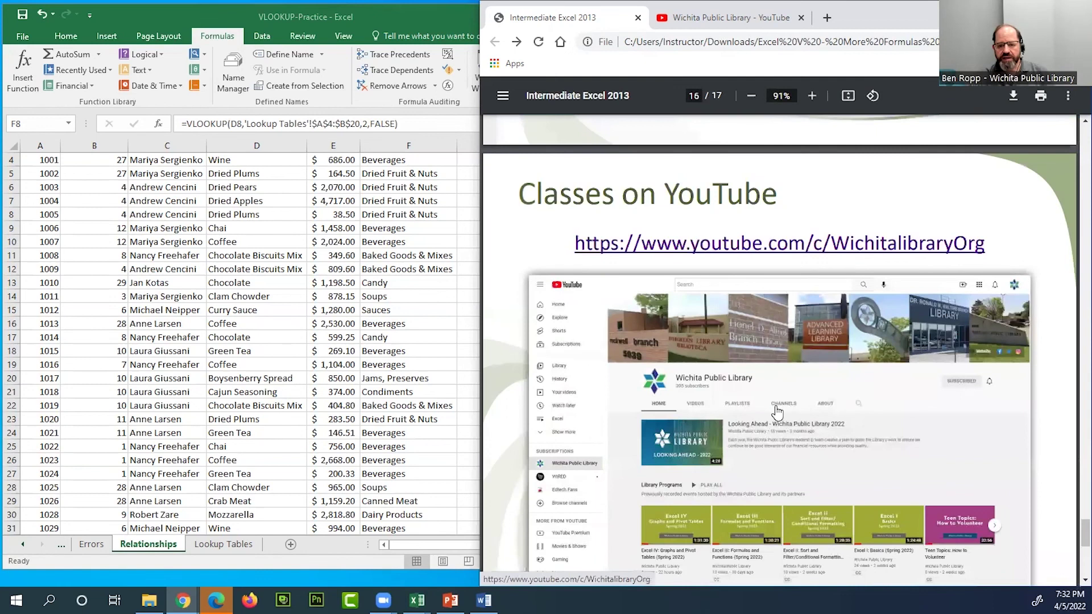
Open the Wichita Public Library YouTube channel from the slide's link and look over its Library Programs recordings.
click(801, 251)
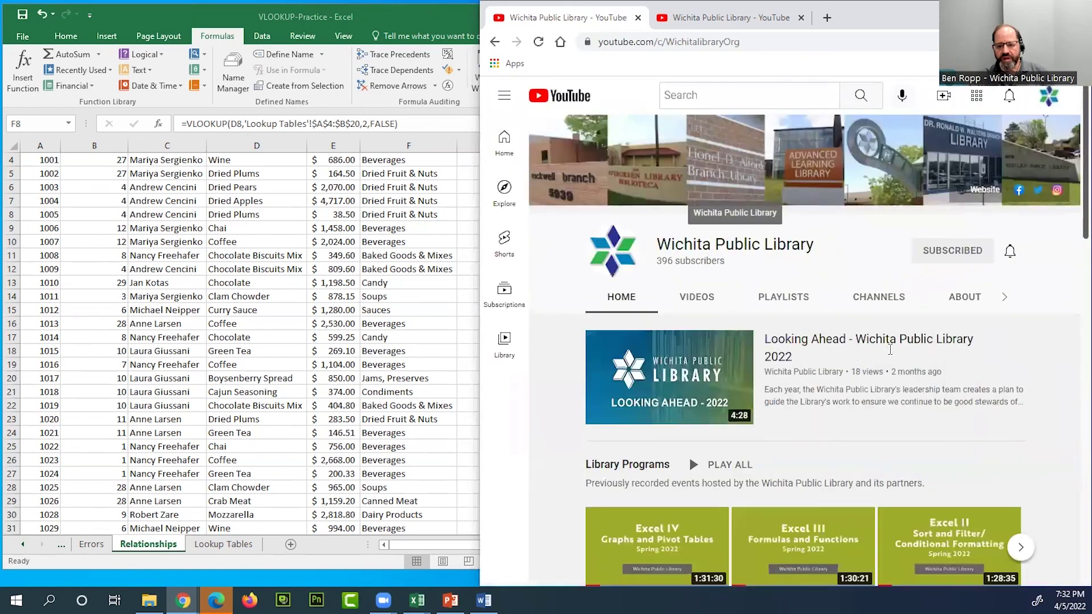
scroll(894, 390, down, 2)
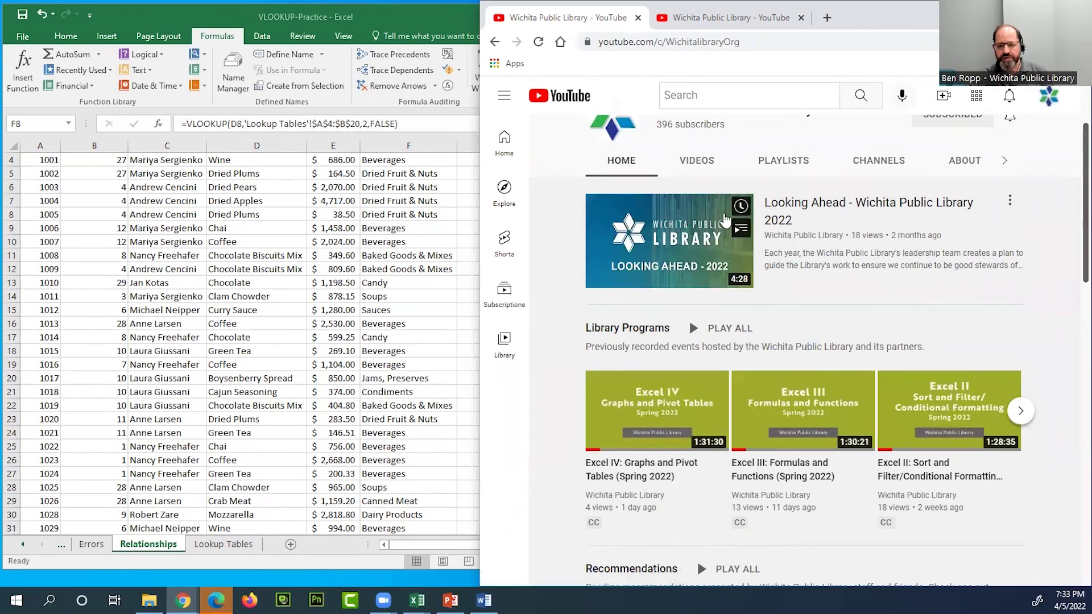
scroll(760, 290, up, 3)
Return to the handout PDF and go to the closing Book a Librarian slide on page 17.
click(494, 42)
drag(1084, 140, 1084, 549)
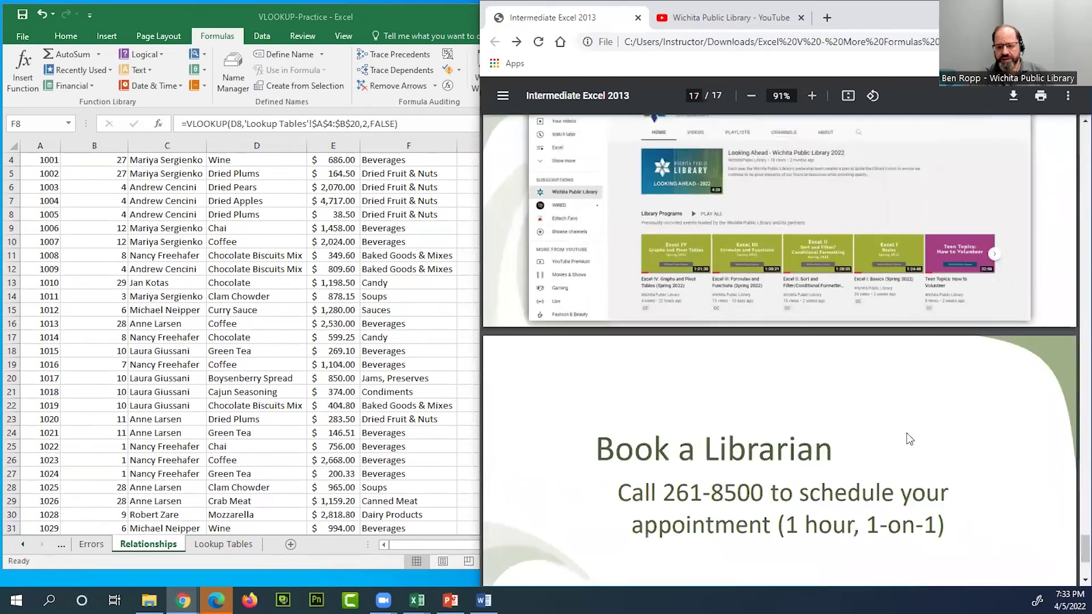
scroll(908, 438, up, 5)
scroll(911, 438, down, 5)
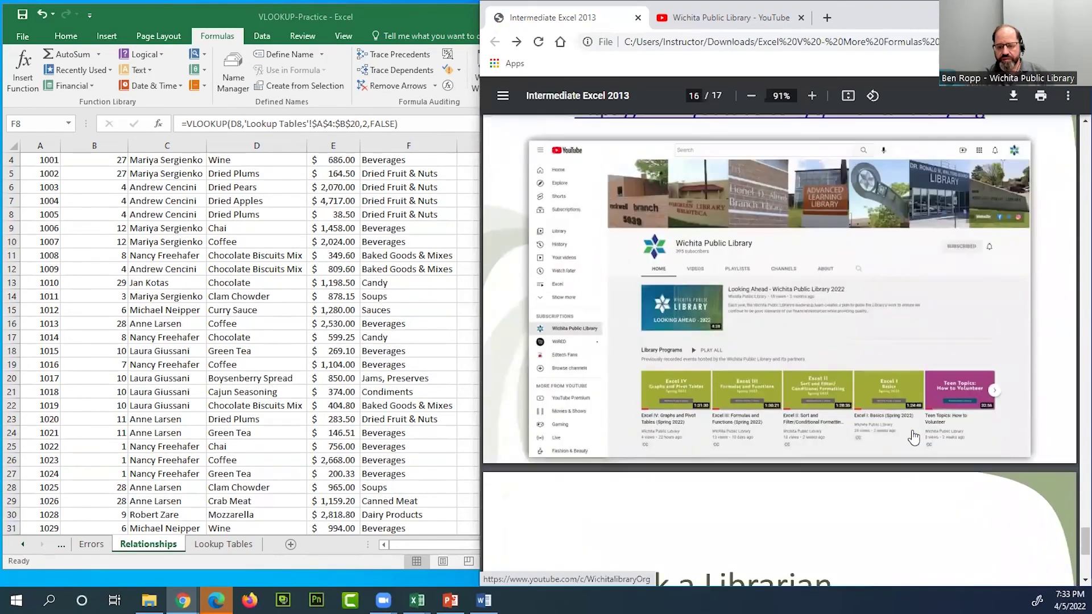
scroll(914, 435, down, 1)
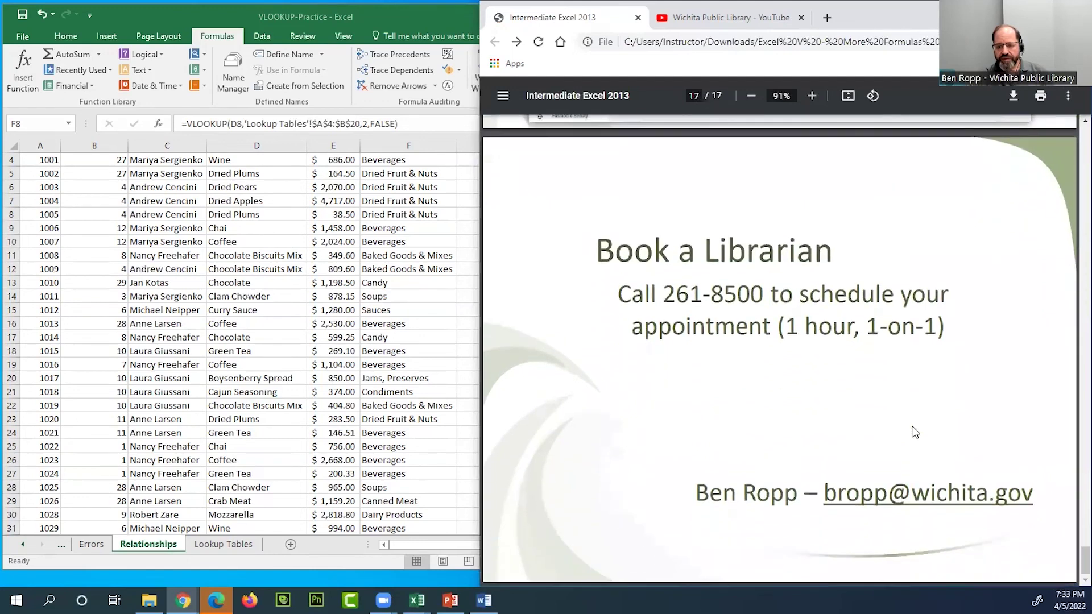